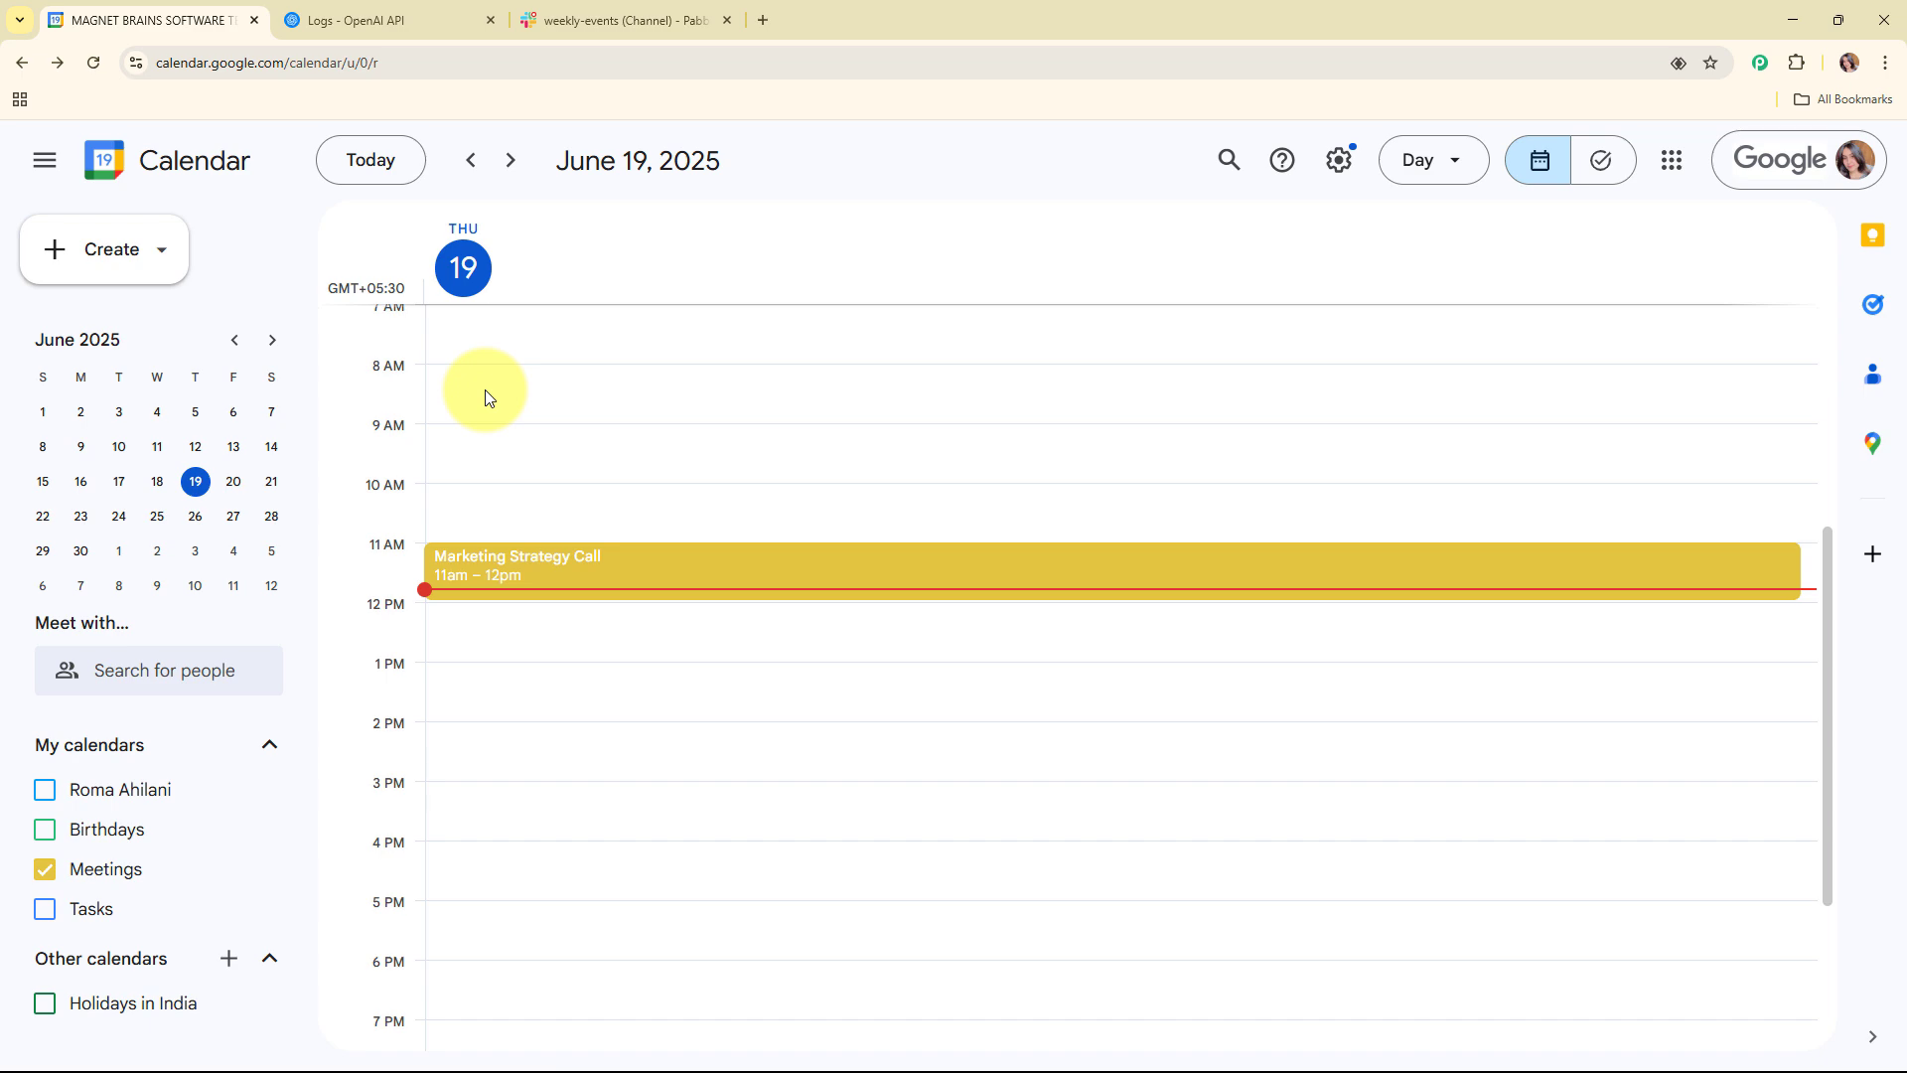
# Step: Review the Marketing Strategy Call in the calendar and the event messages in the weekly-events Slack channel
pyautogui.click(597, 16)
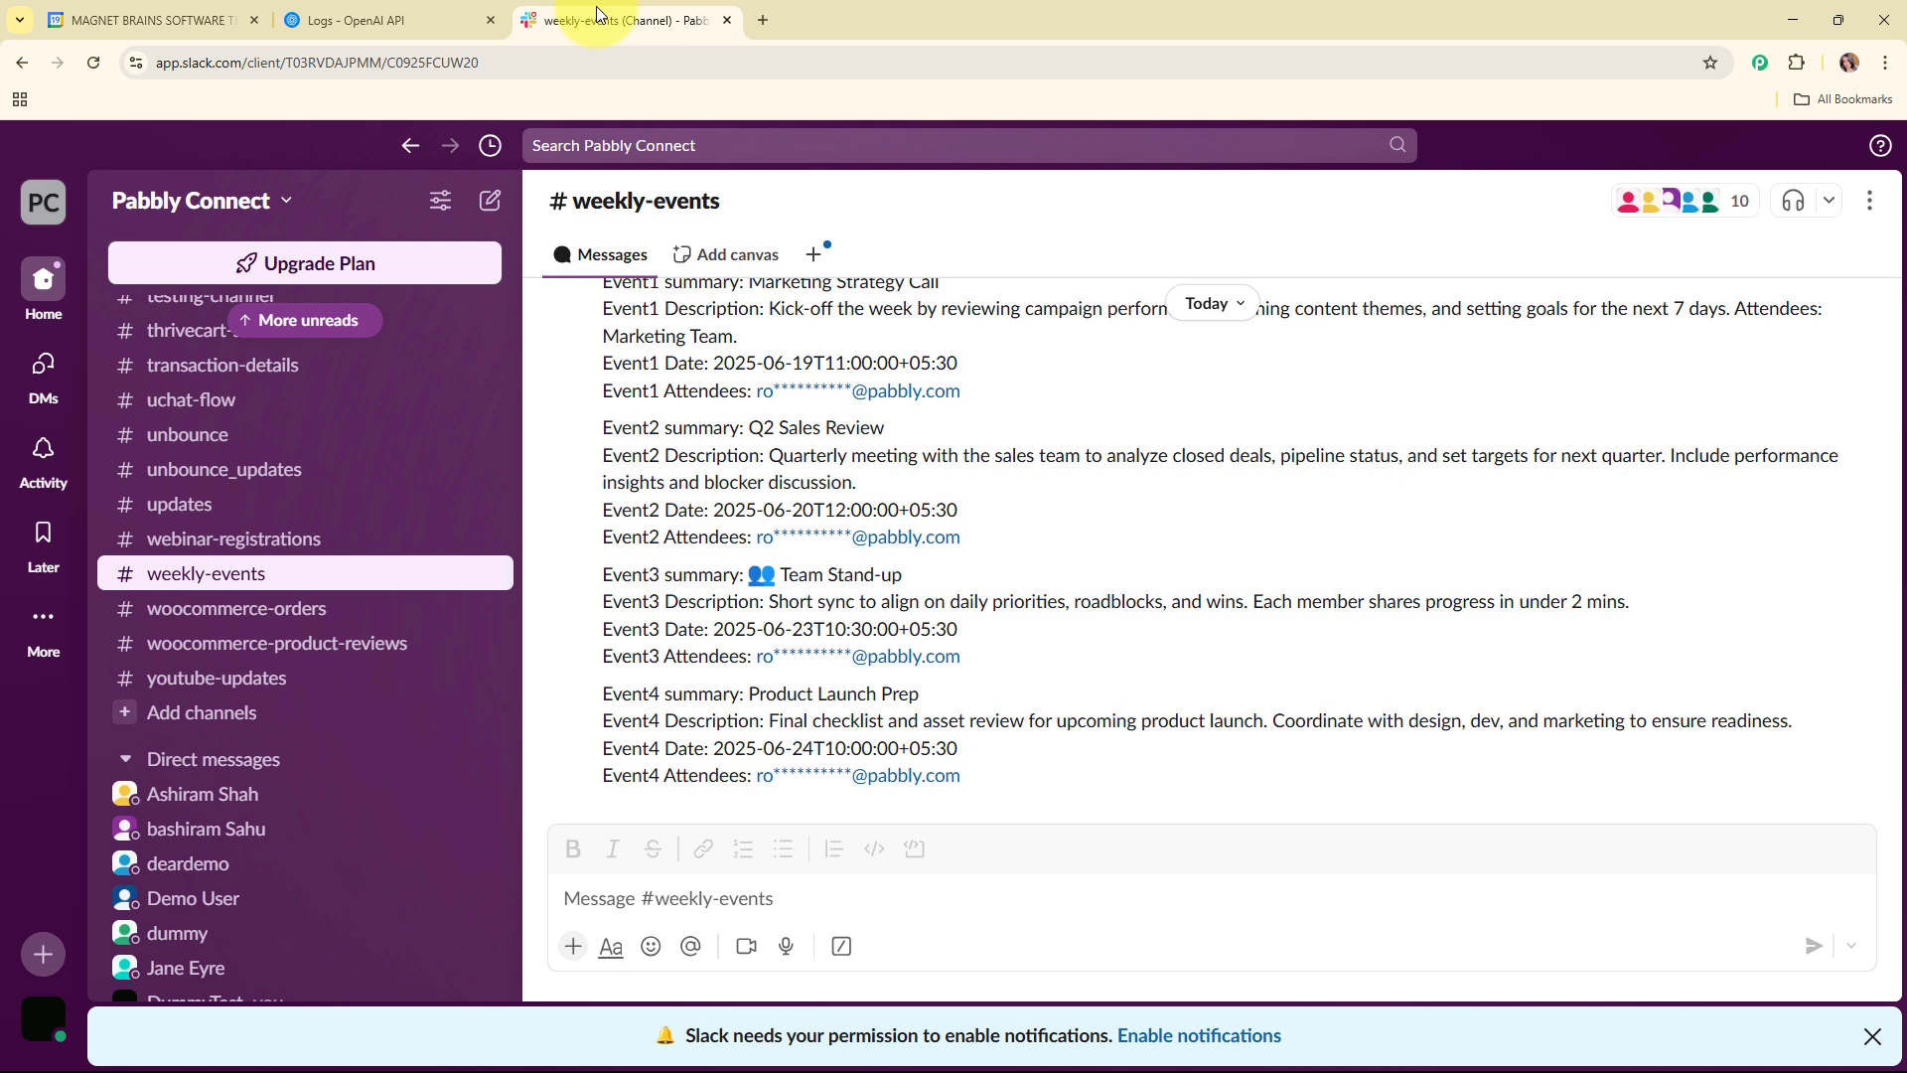
pyautogui.click(146, 7)
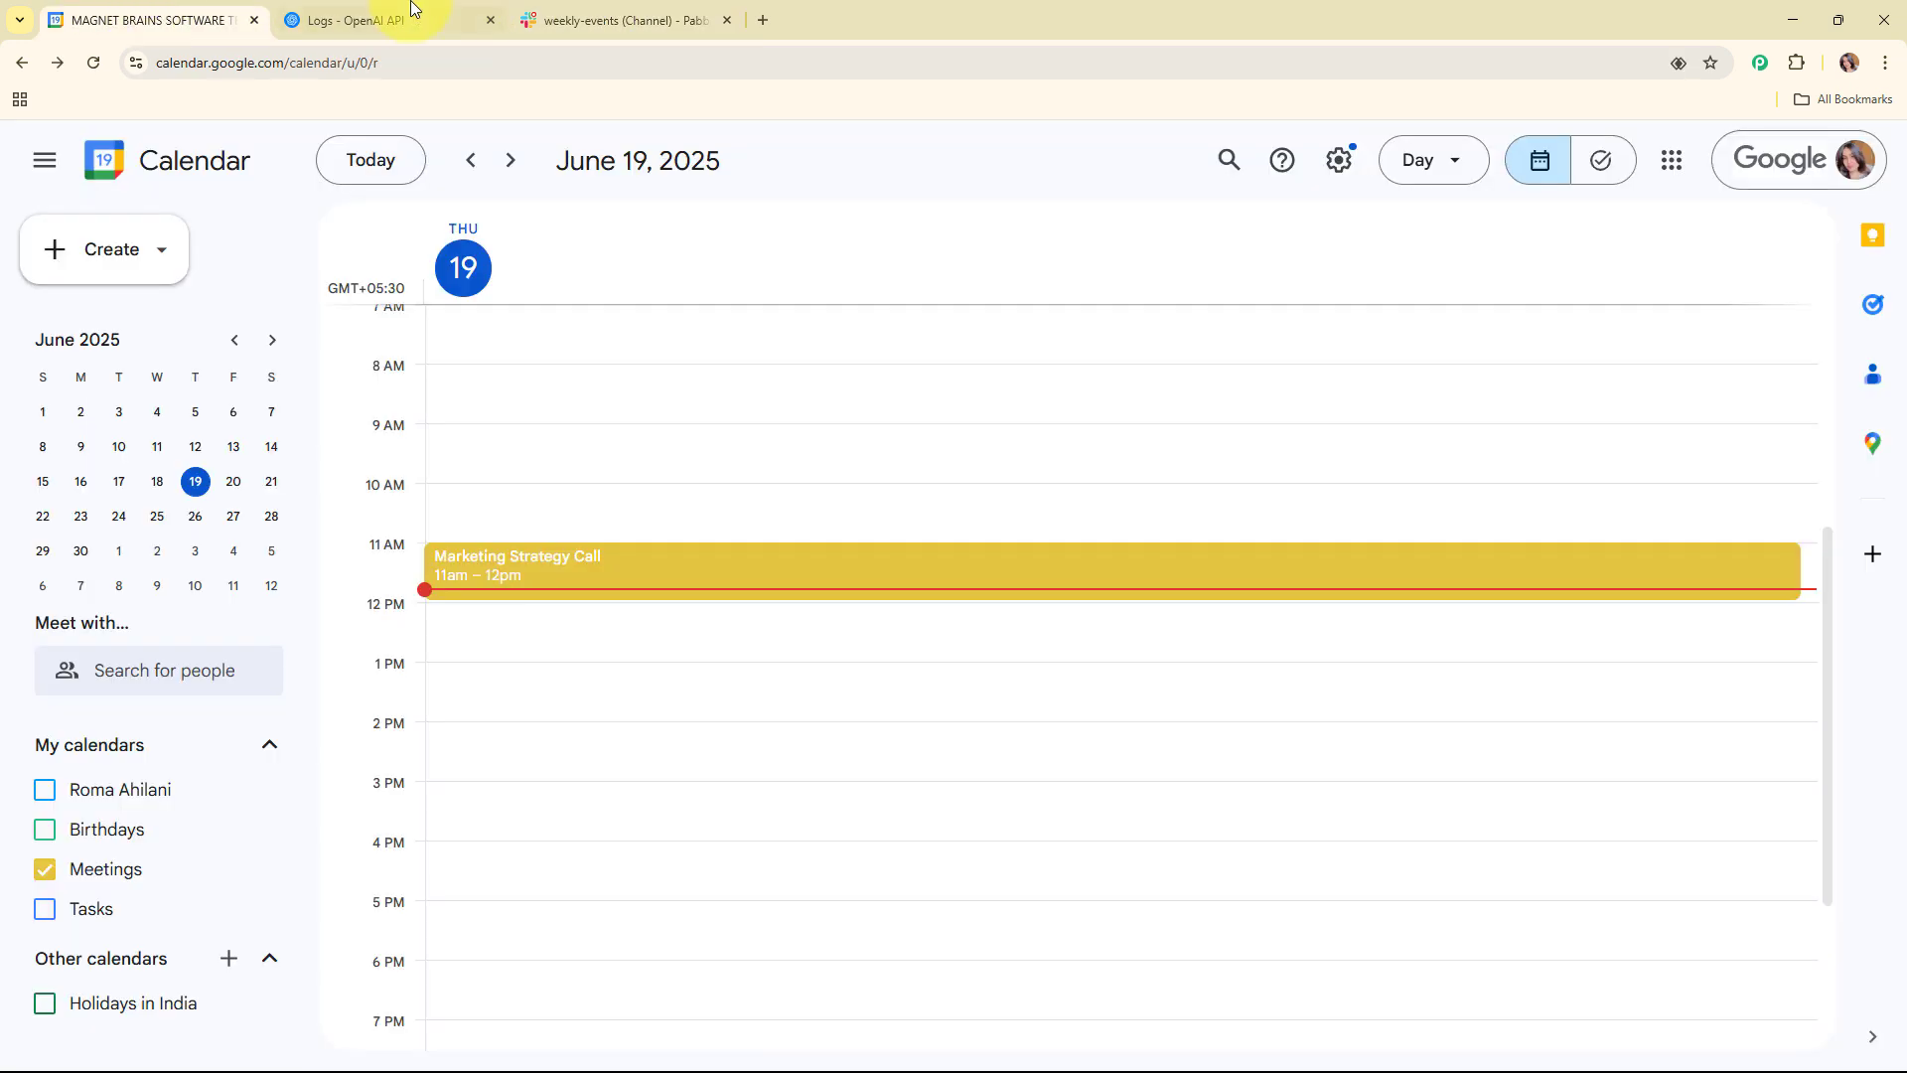
pyautogui.click(413, 12)
pyautogui.click(595, 12)
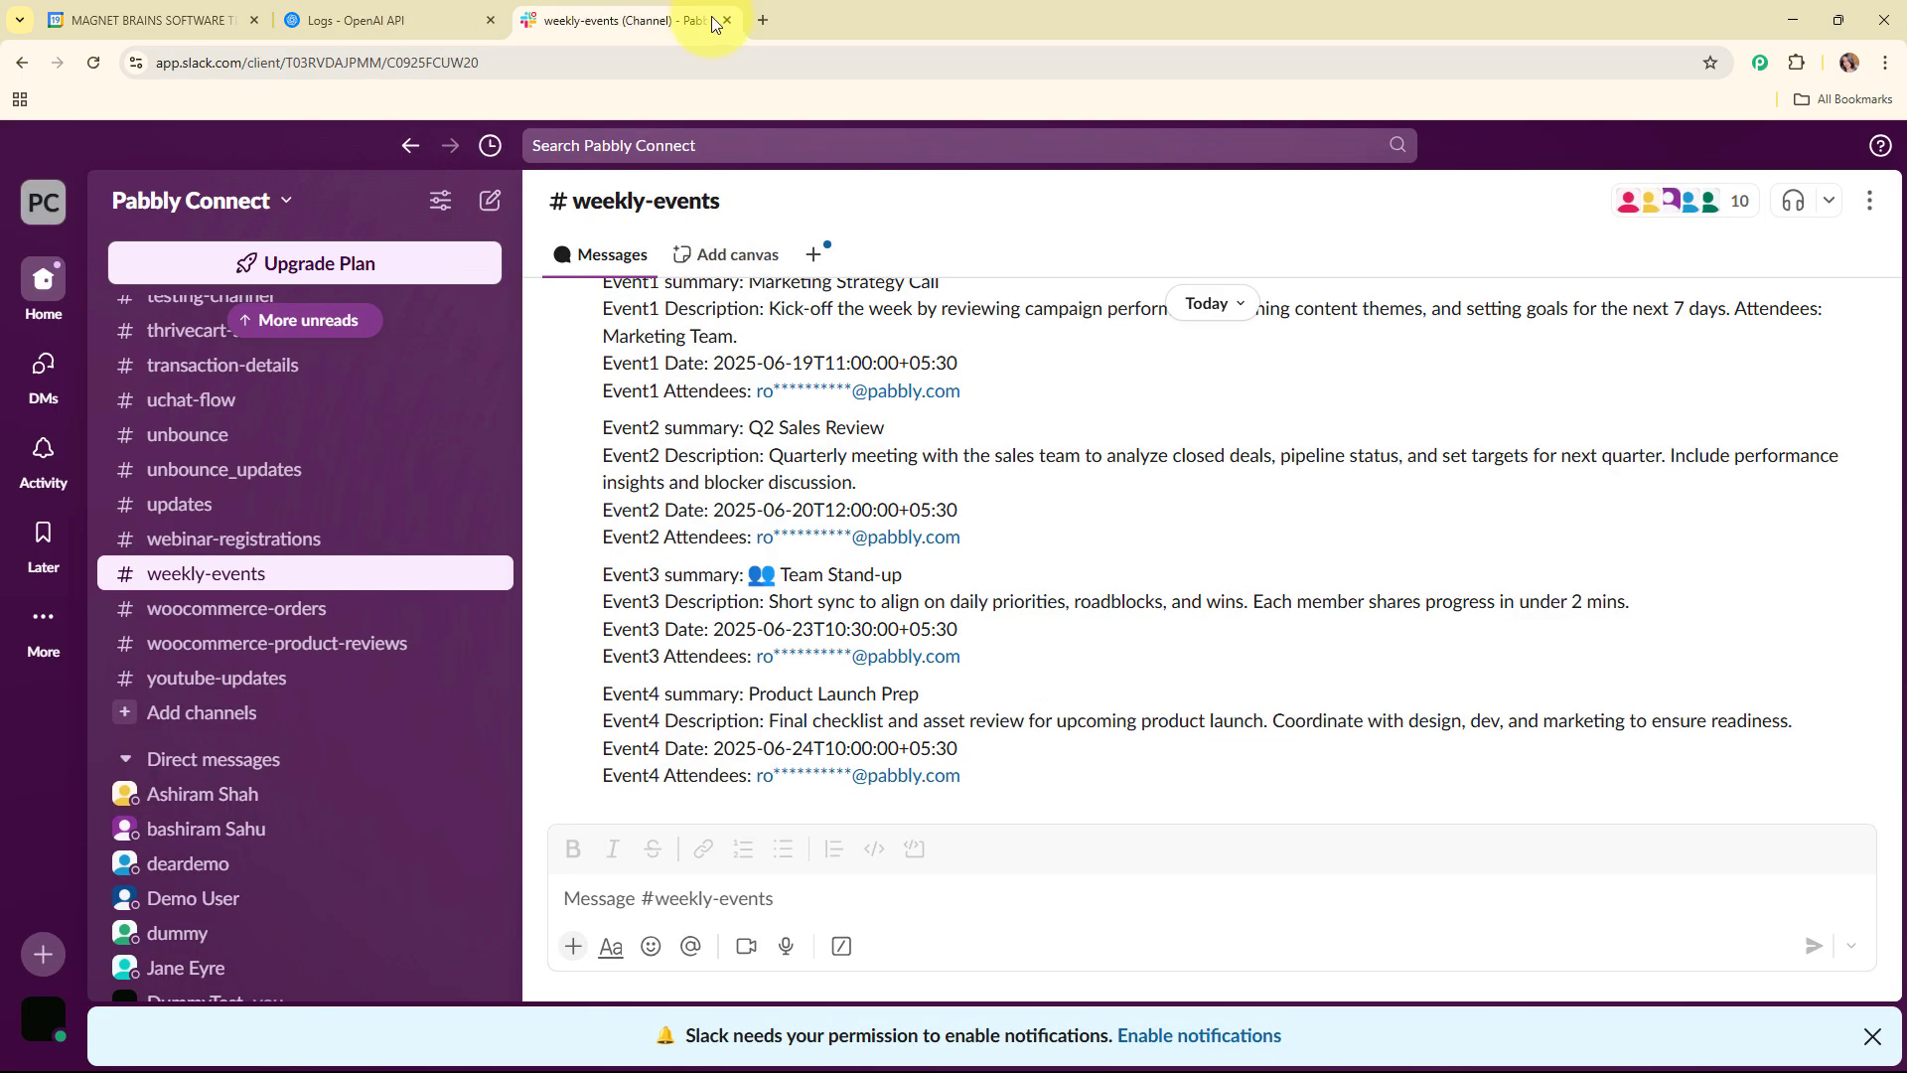
# Step: Open the pabbly.com/connect site in a new browser tab and sign in to the existing account
pyautogui.click(762, 19)
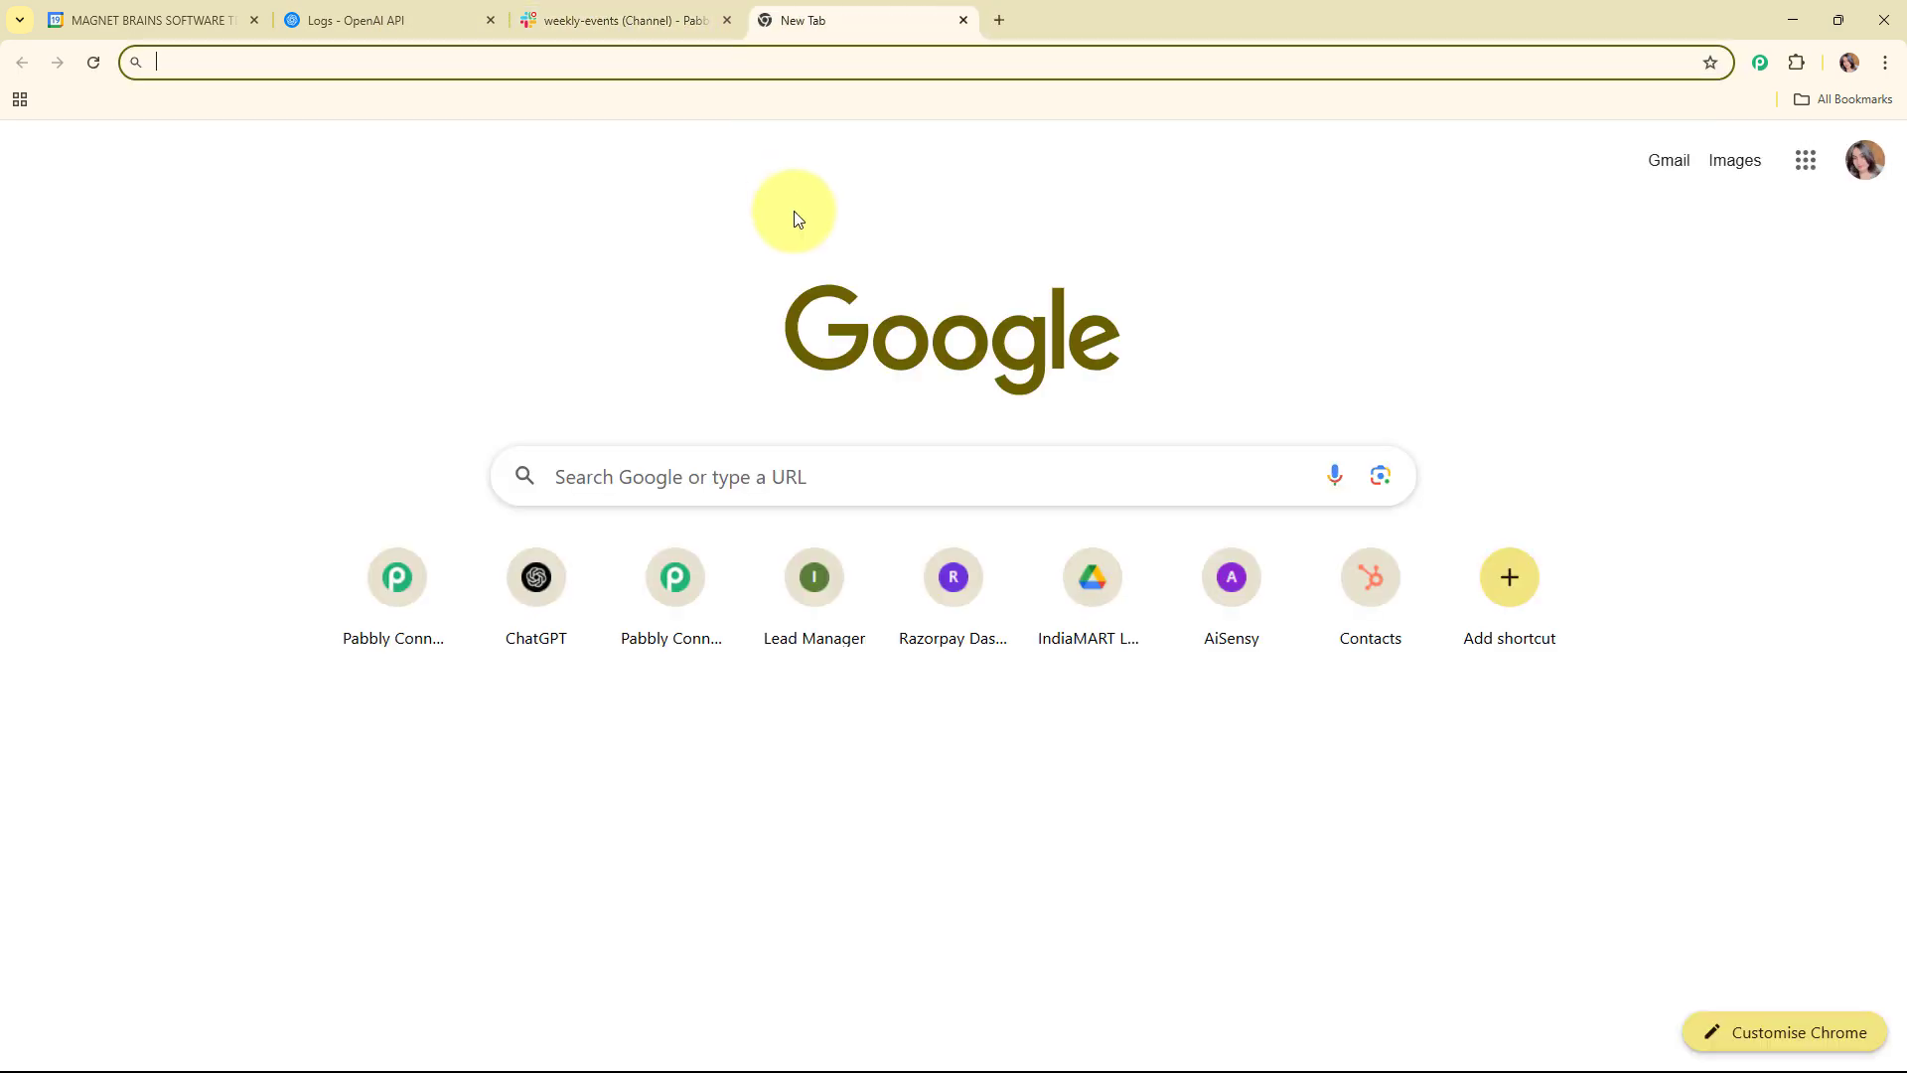
pyautogui.write('pa')
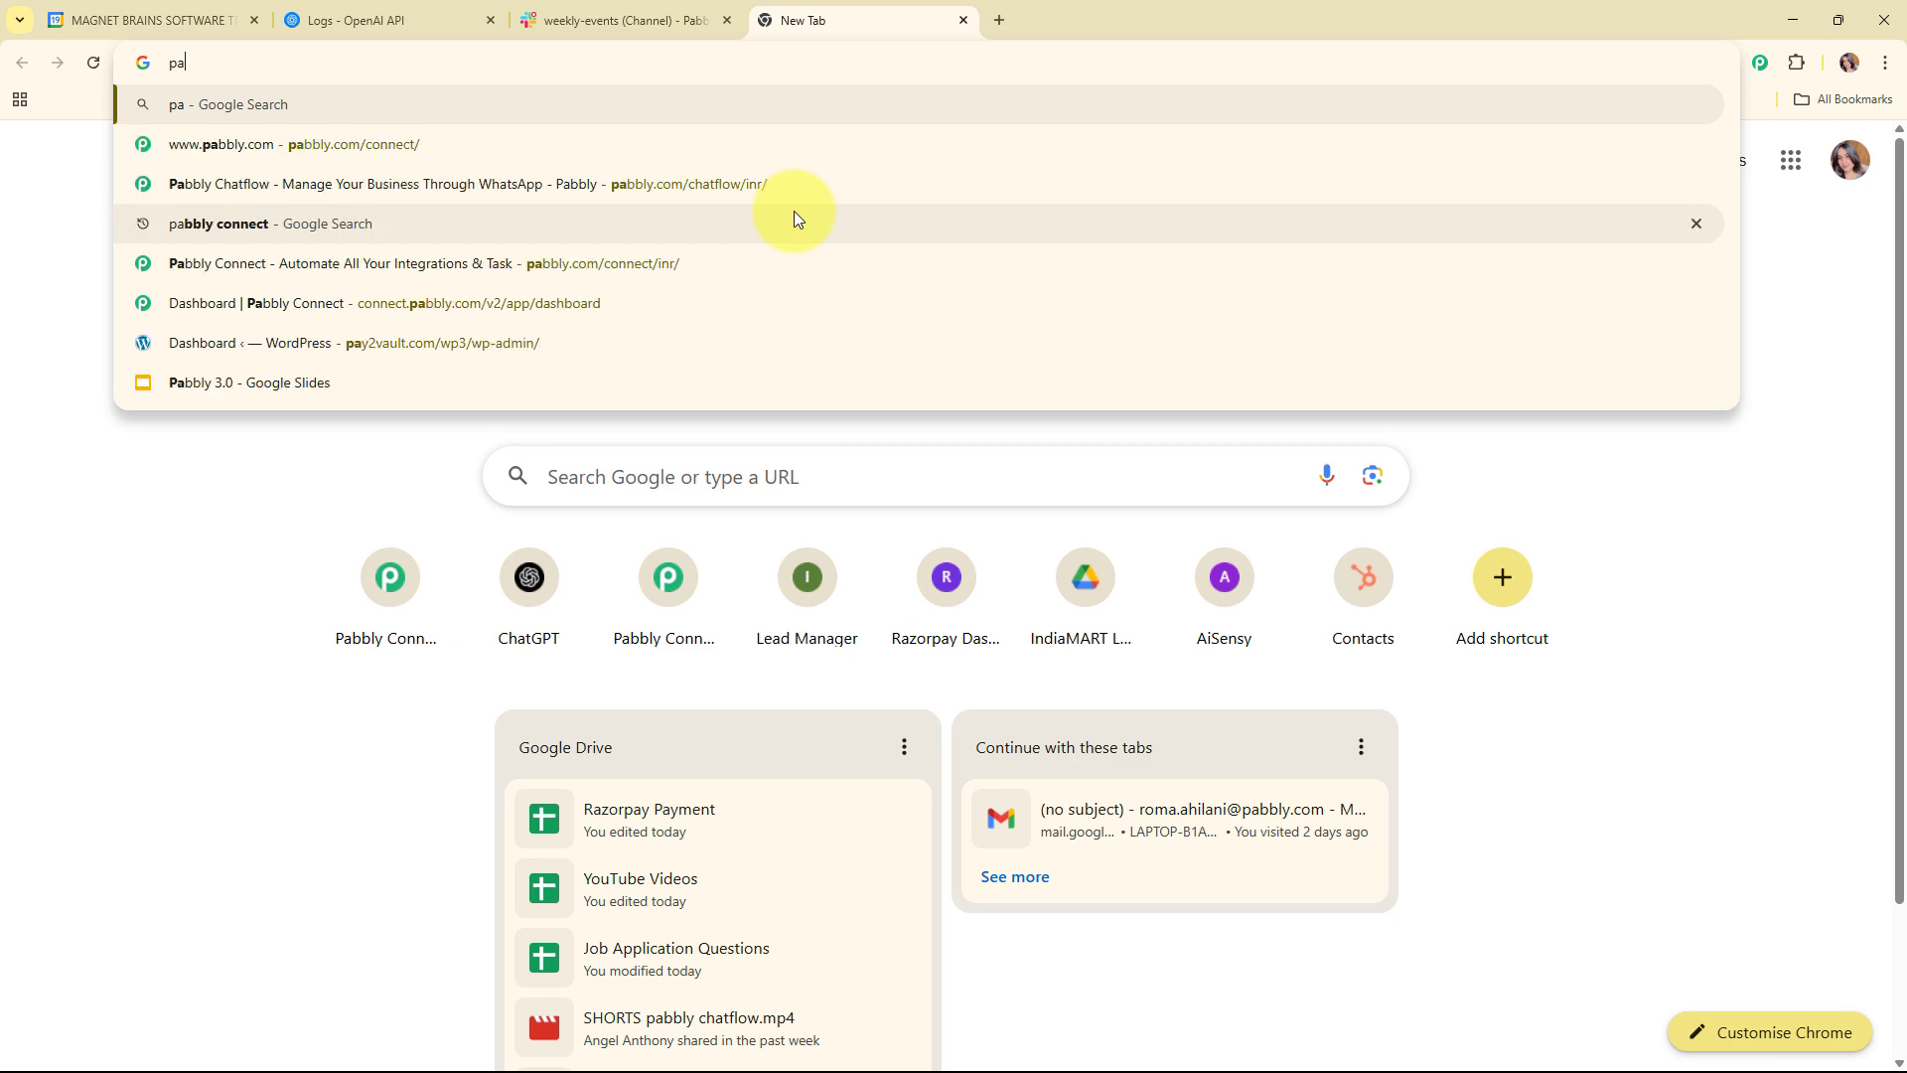
pyautogui.write('bb')
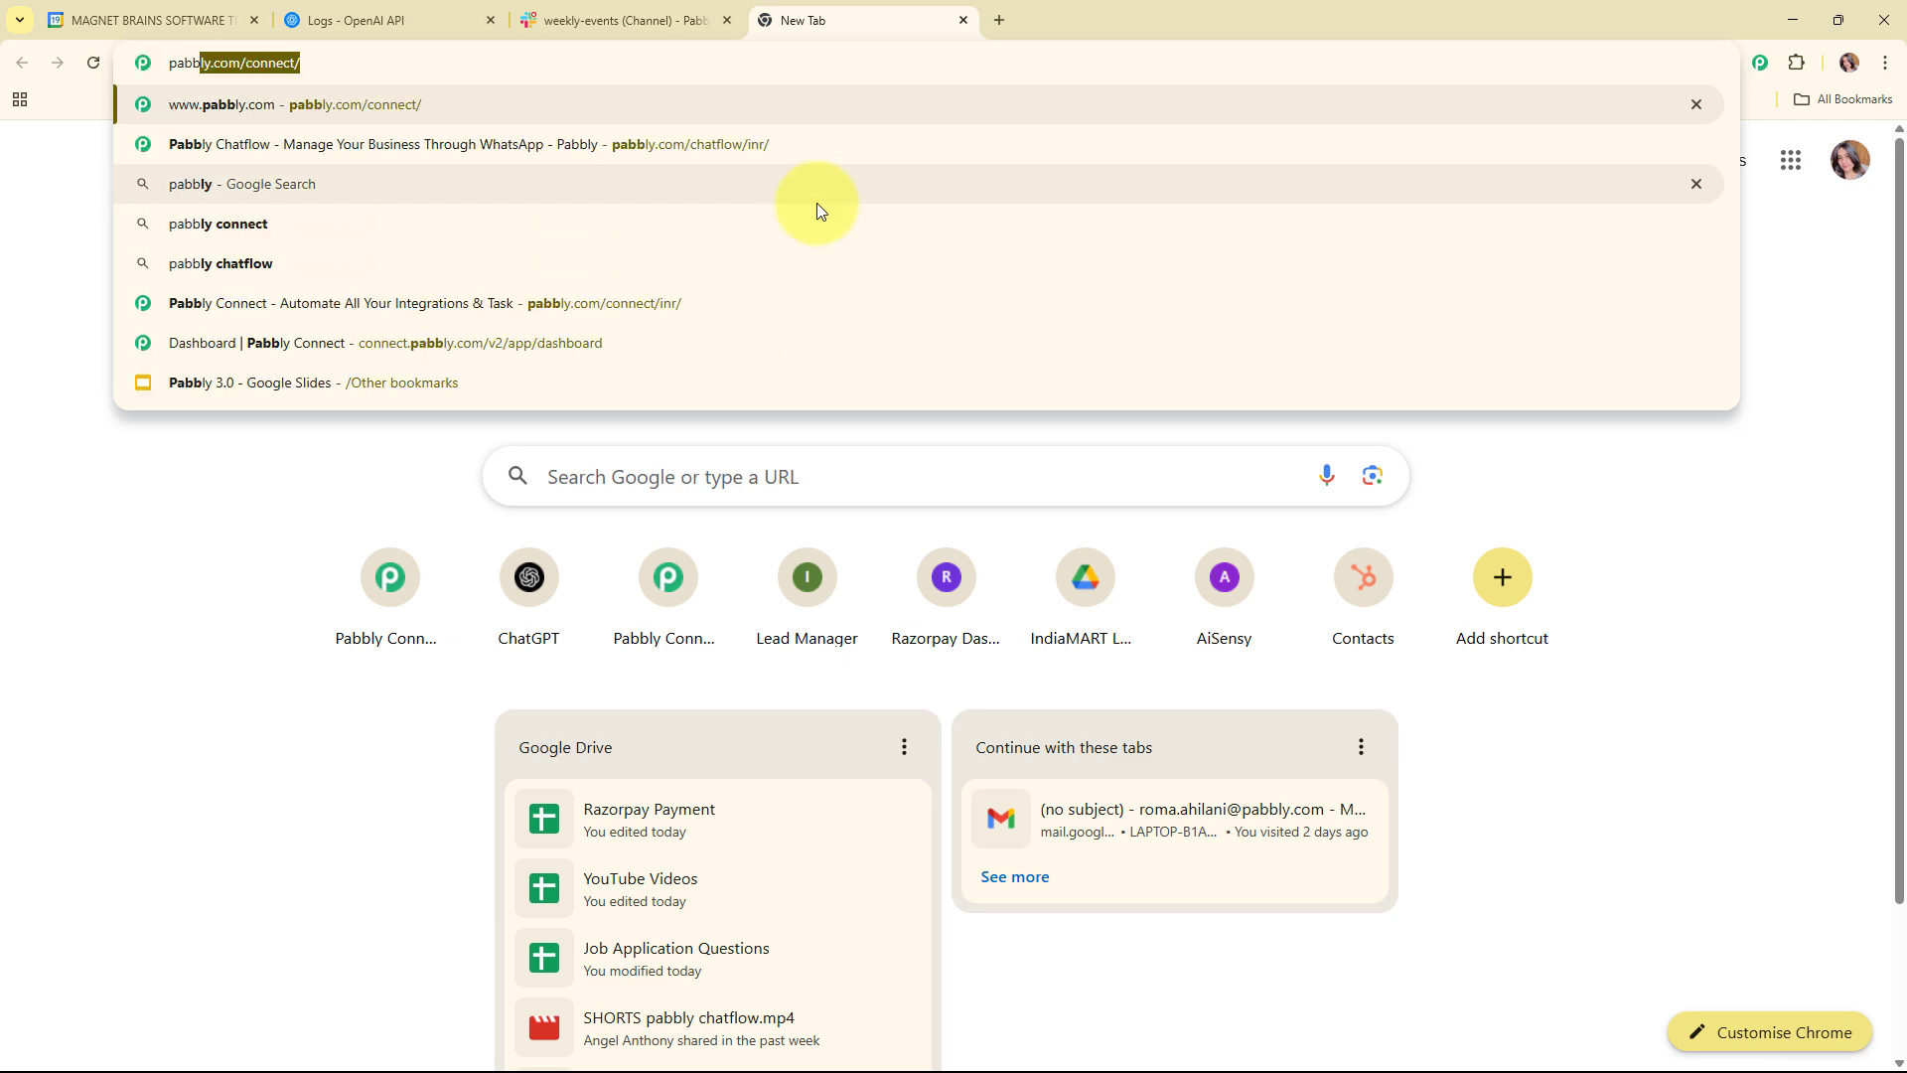
pyautogui.press('Return')
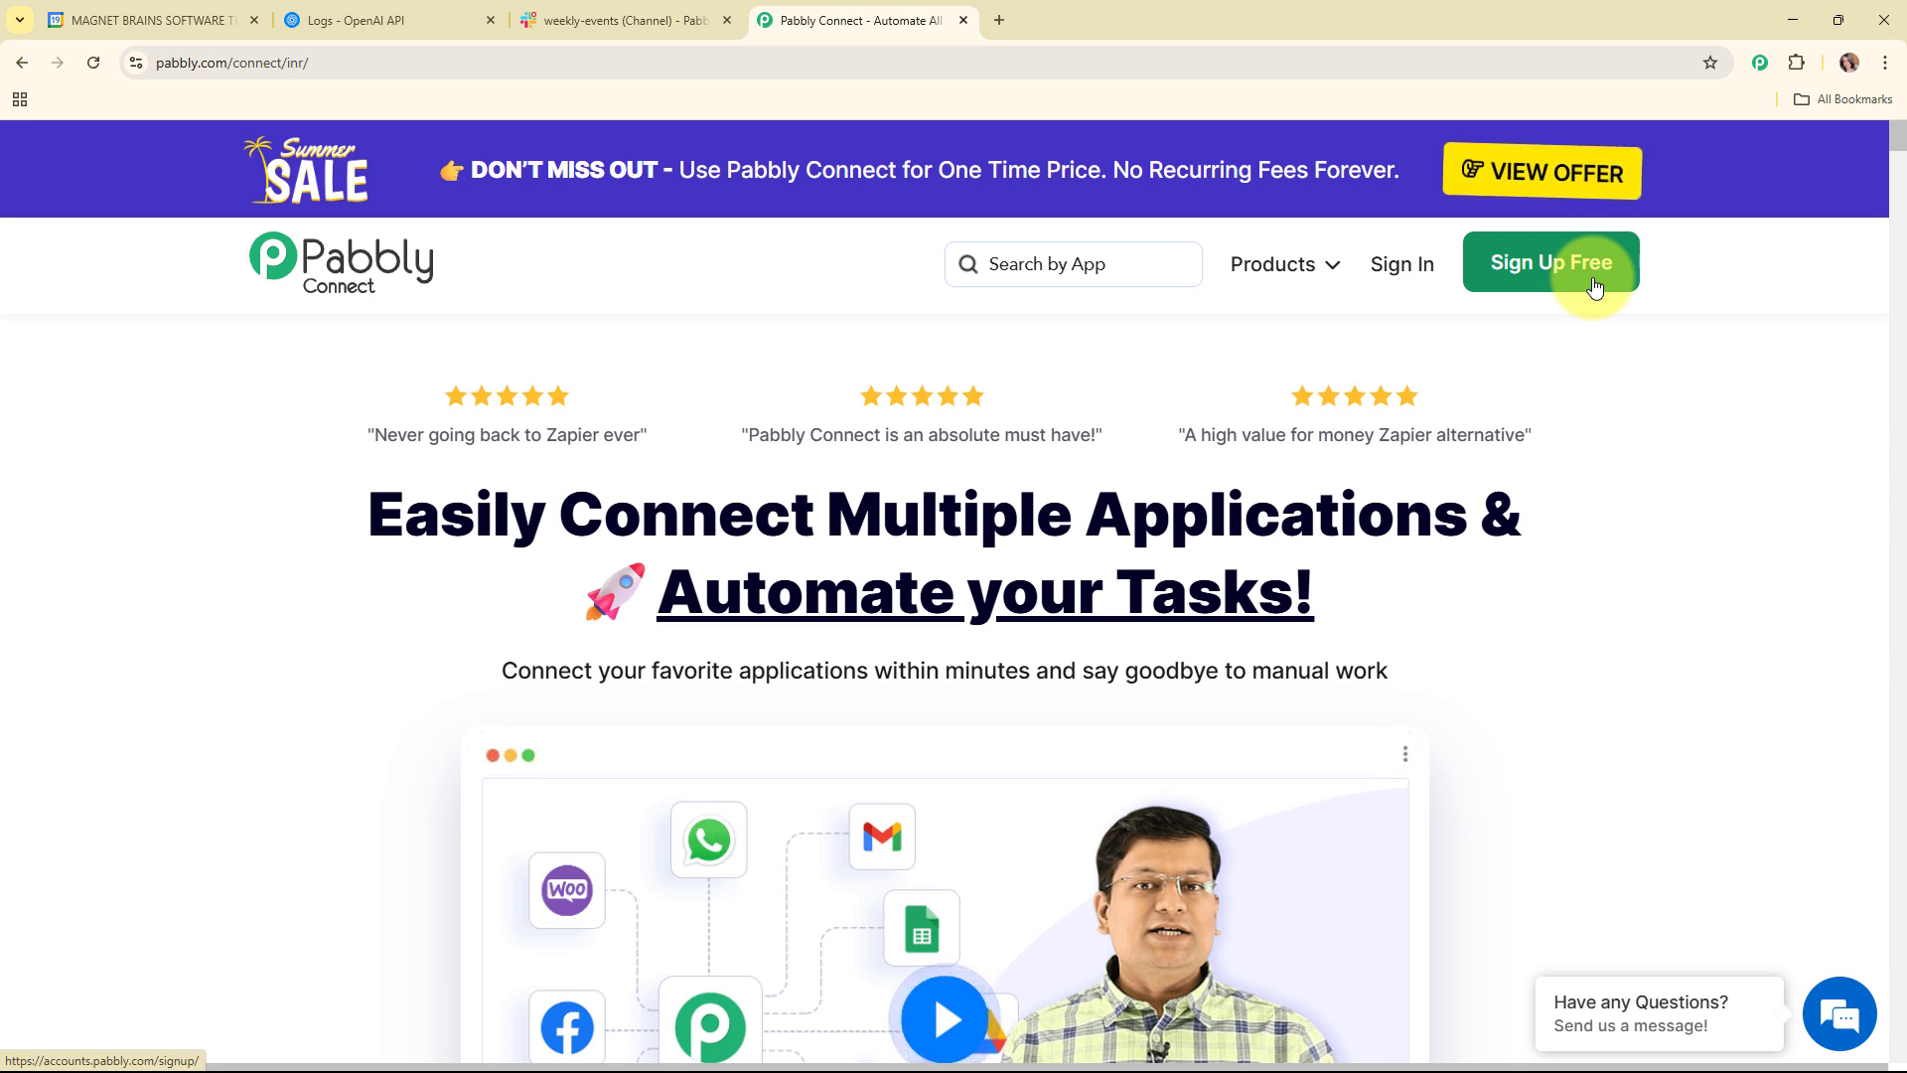
pyautogui.click(1396, 264)
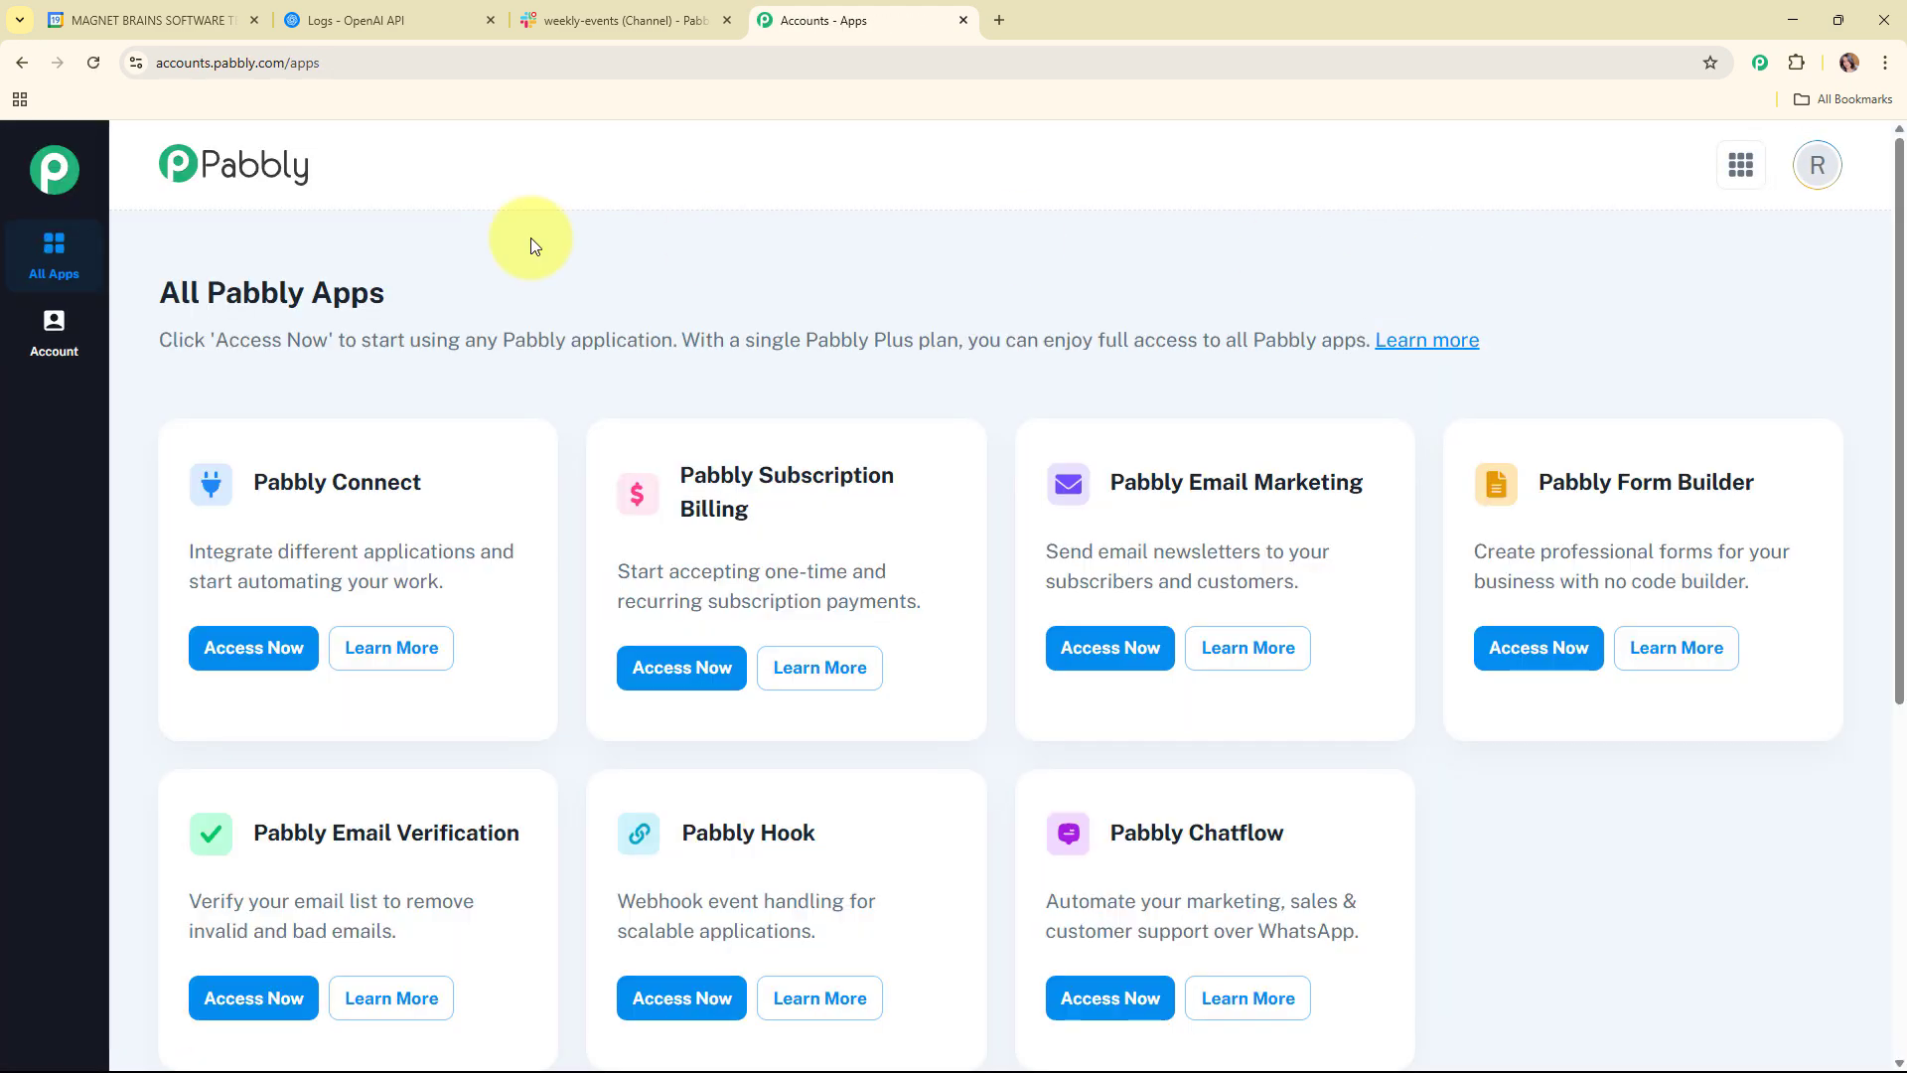
# Step: Access Pabbly Connect from the list of all Pabbly apps
pyautogui.moveTo(138, 294); pyautogui.dragTo(909, 294)
pyautogui.click(908, 288)
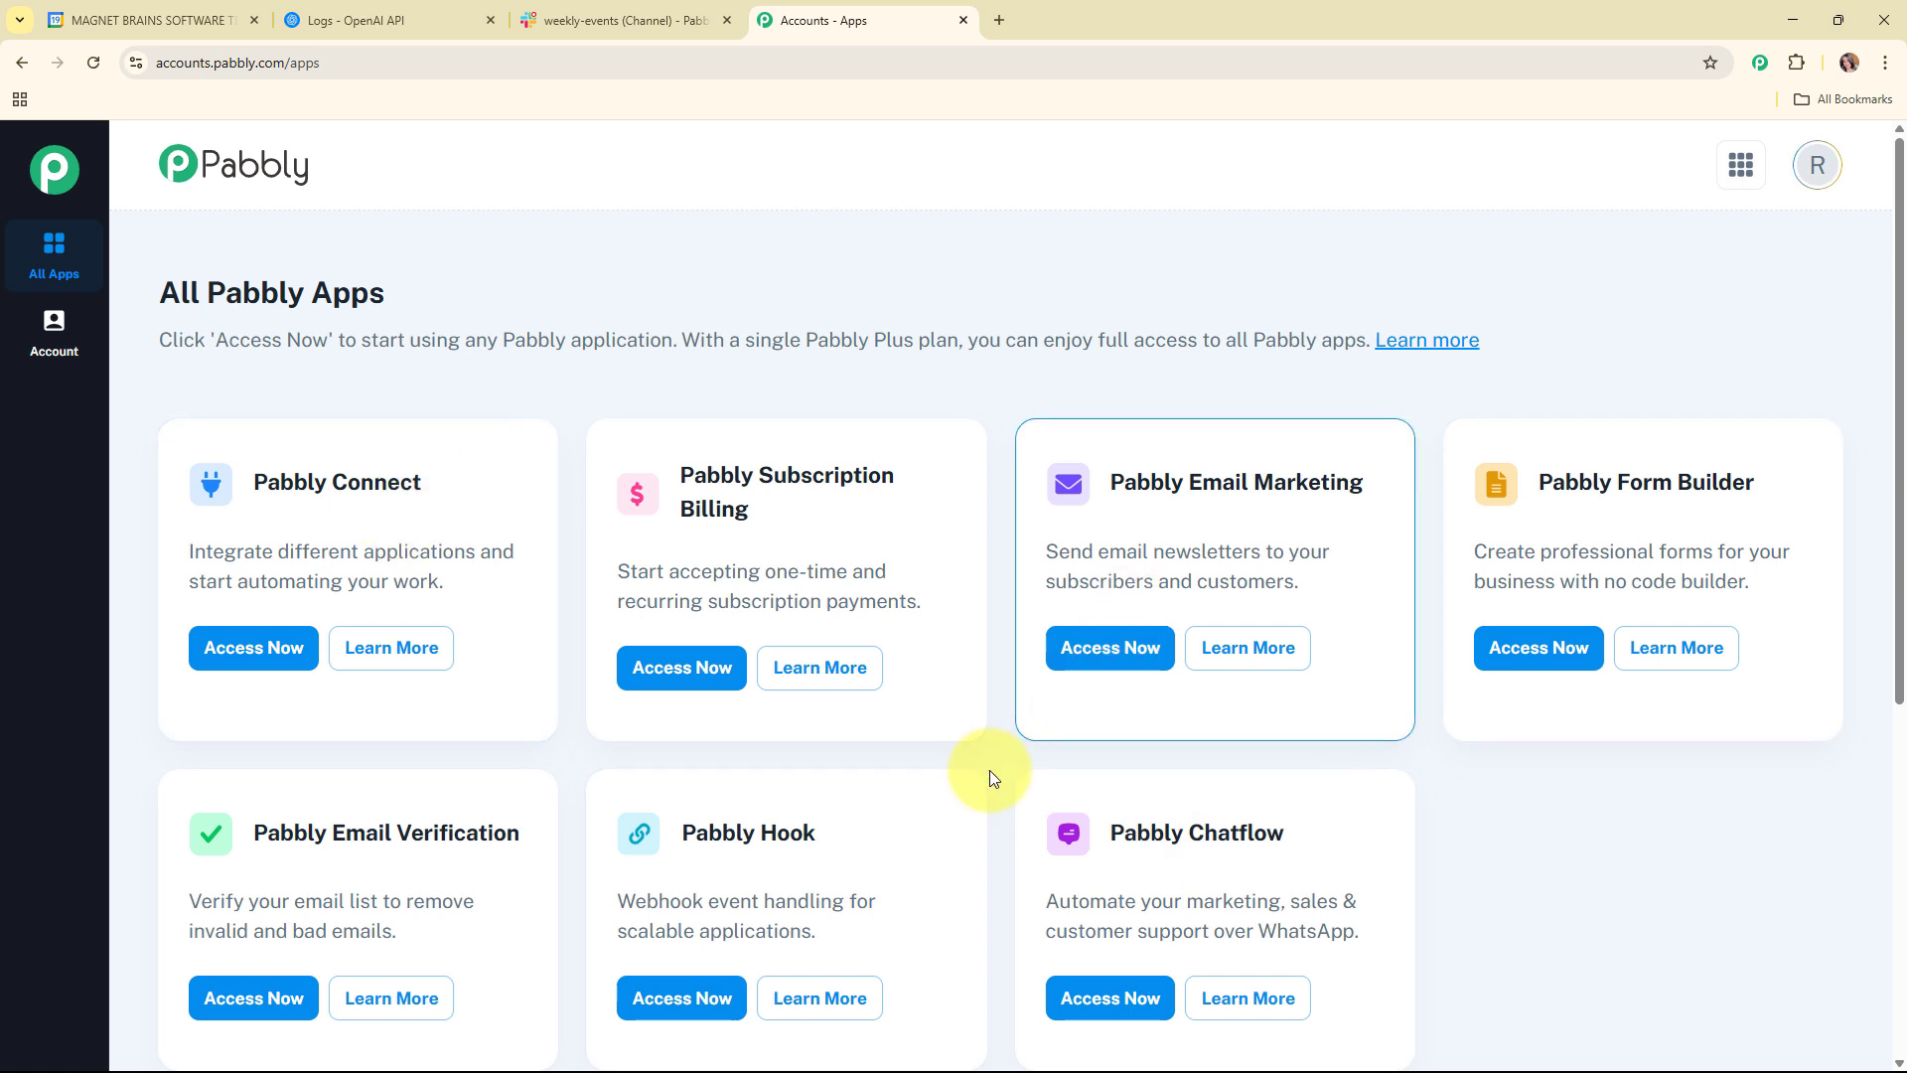
pyautogui.click(230, 660)
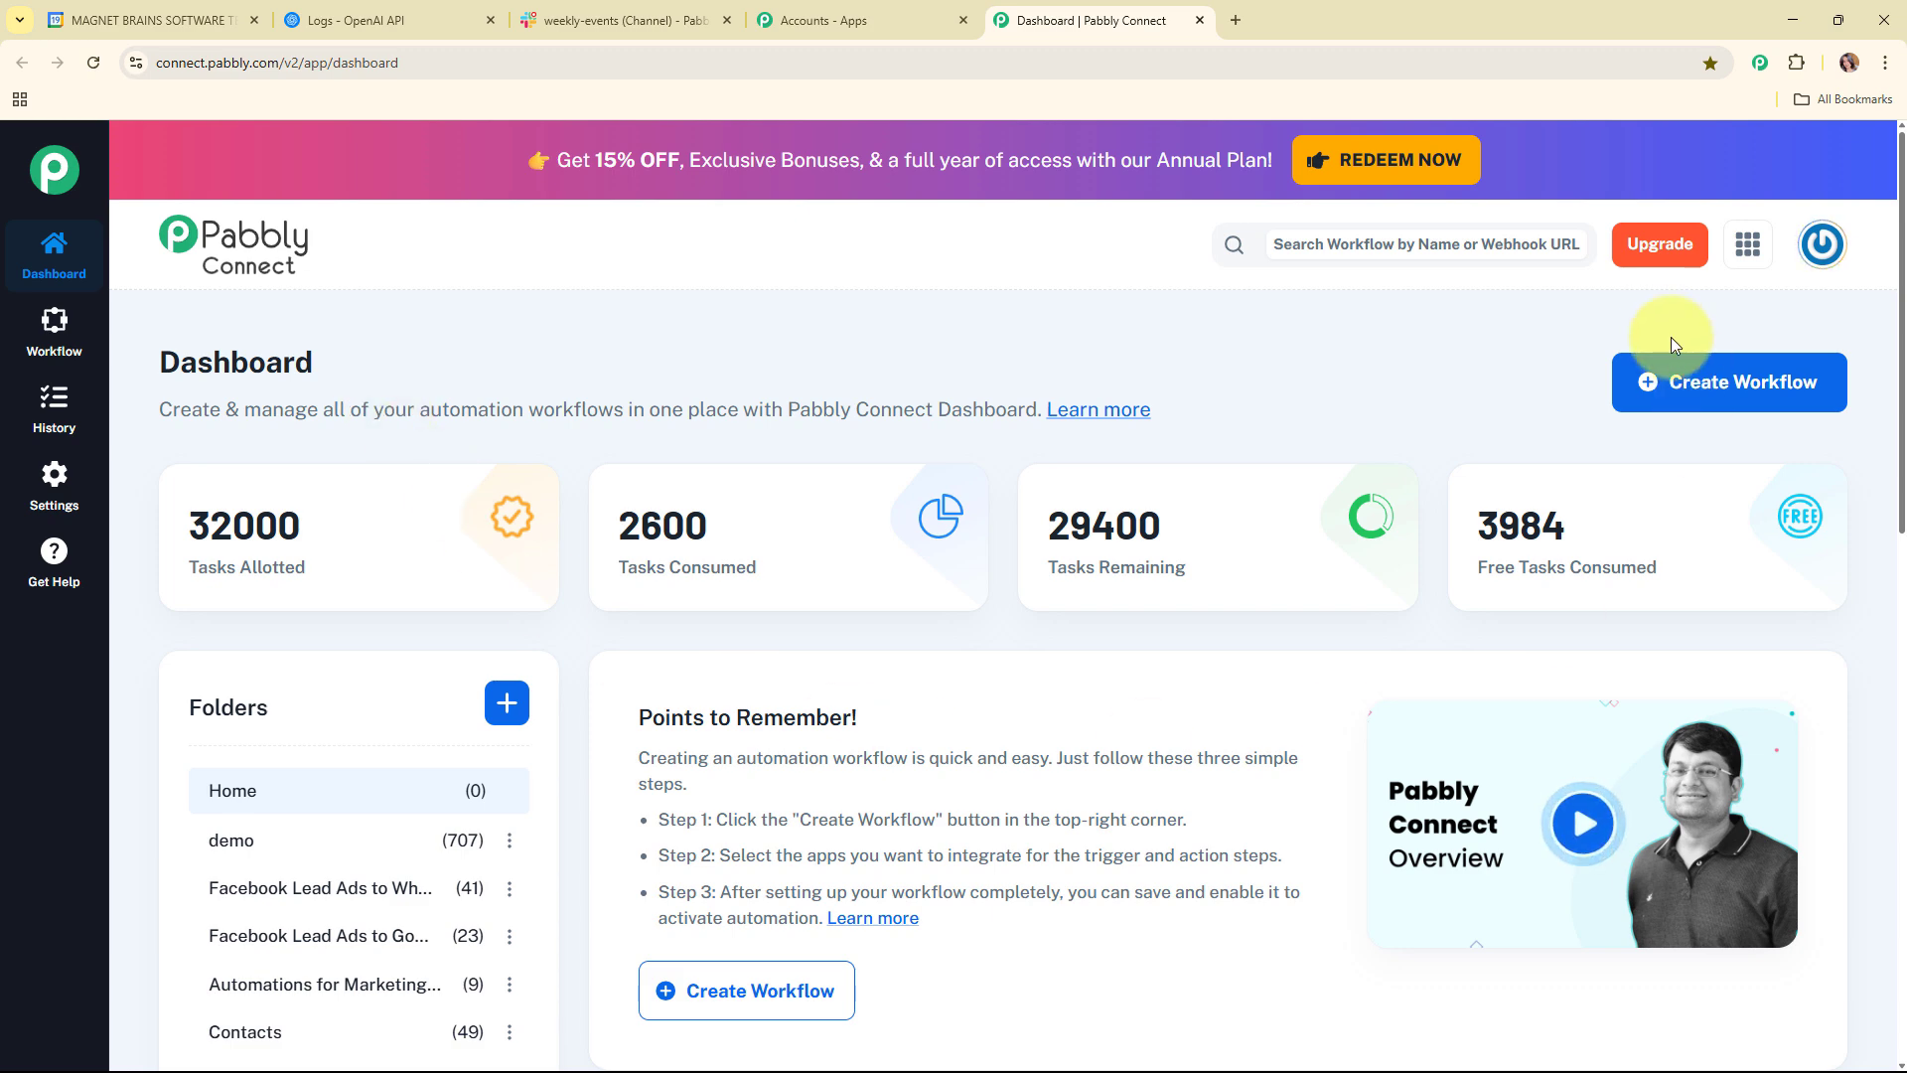
# Step: Start a new workflow named "Get Weekly Google Calendar Events on Slack Using AI Agent" in the Automations folder
pyautogui.click(1644, 417)
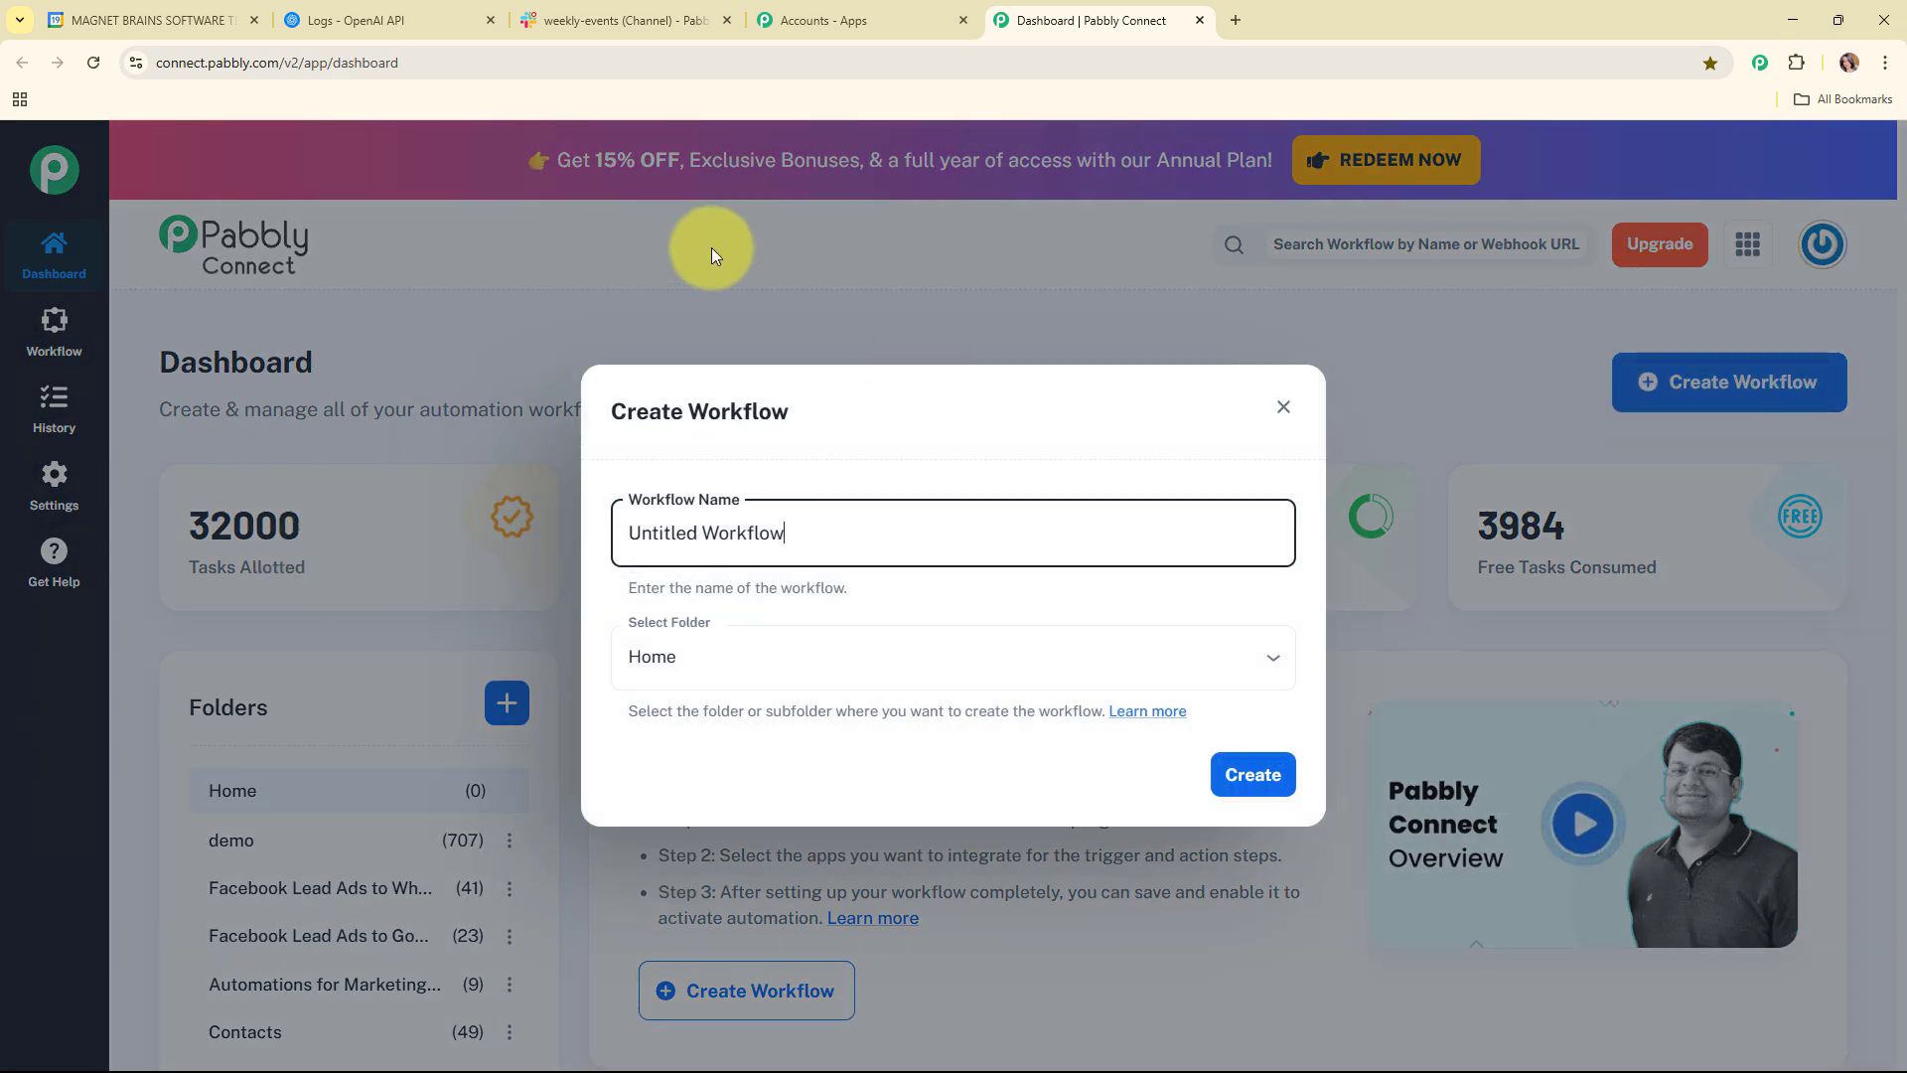
pyautogui.moveTo(860, 527); pyautogui.dragTo(553, 525)
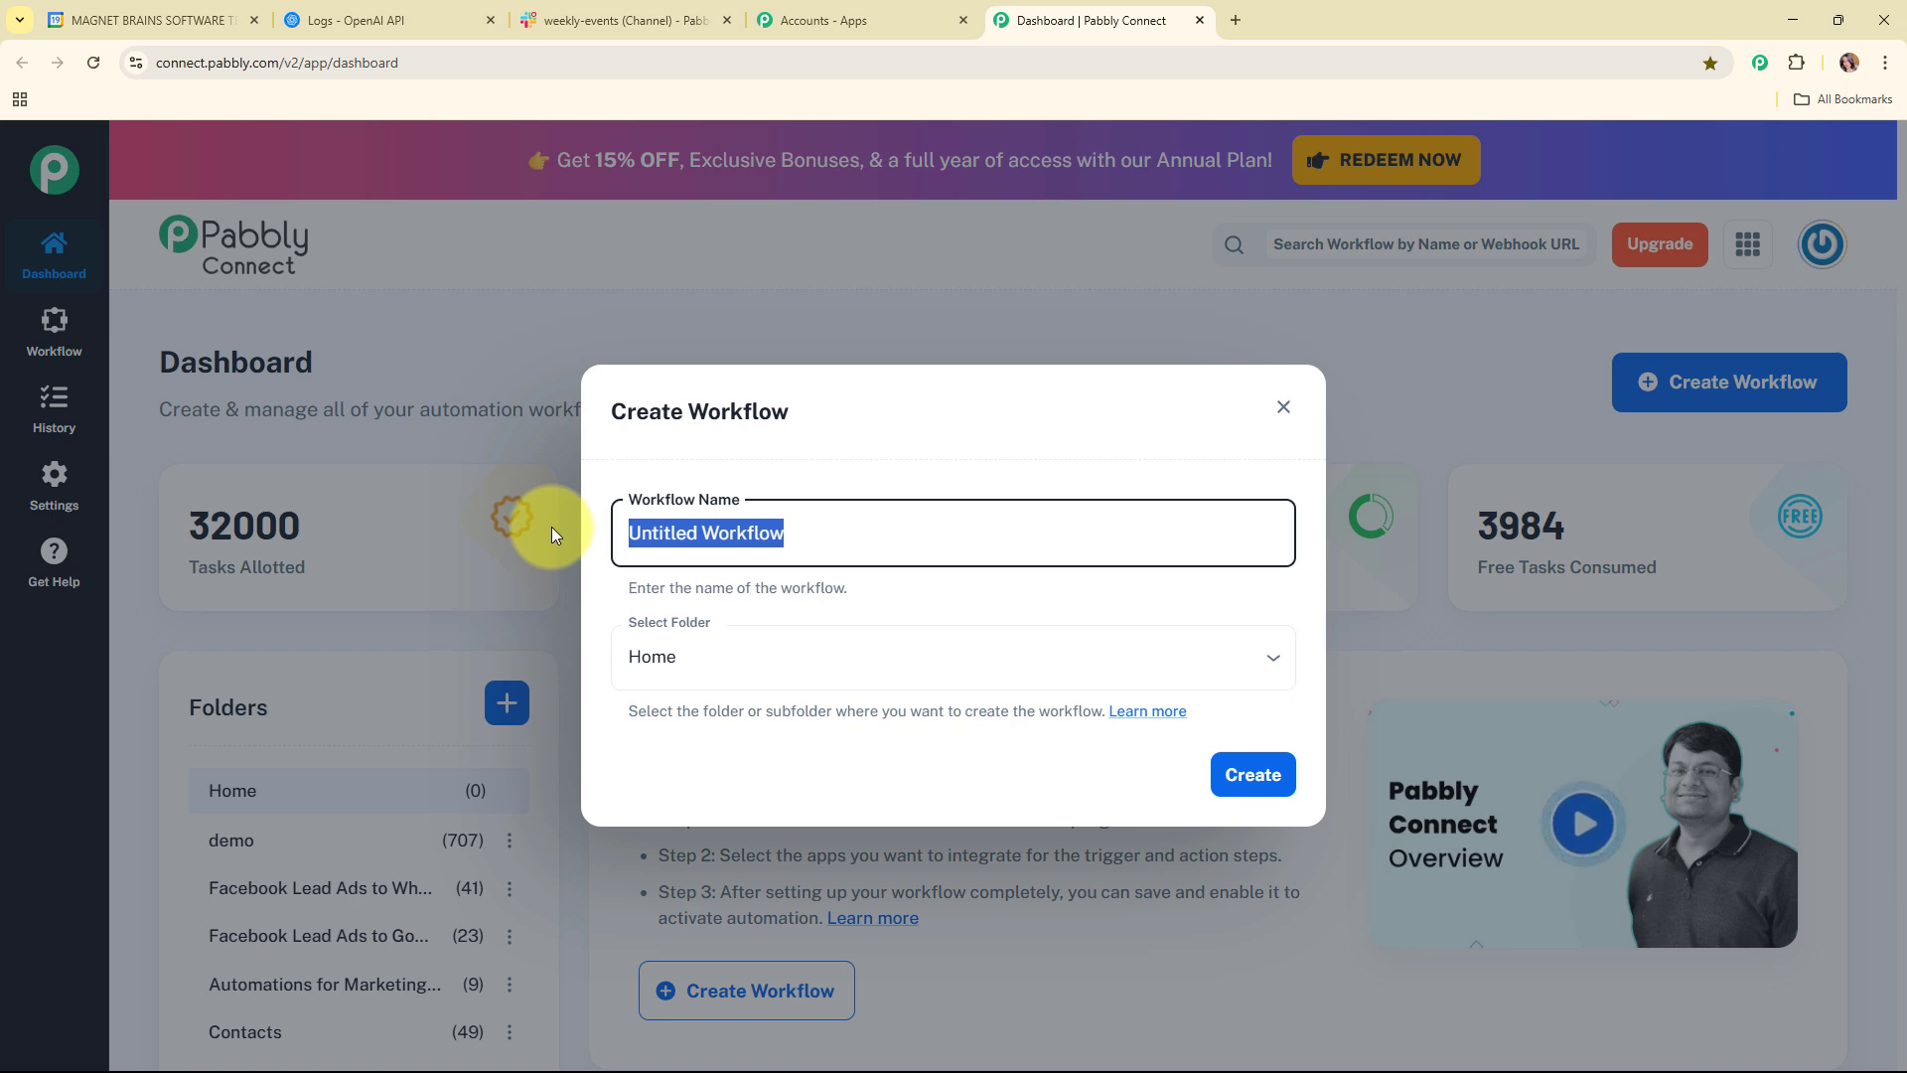
pyautogui.write('Get Weekly Google Calendar Events on Slack Using AI Agent')
pyautogui.moveTo(551, 526); pyautogui.dragTo(1221, 536)
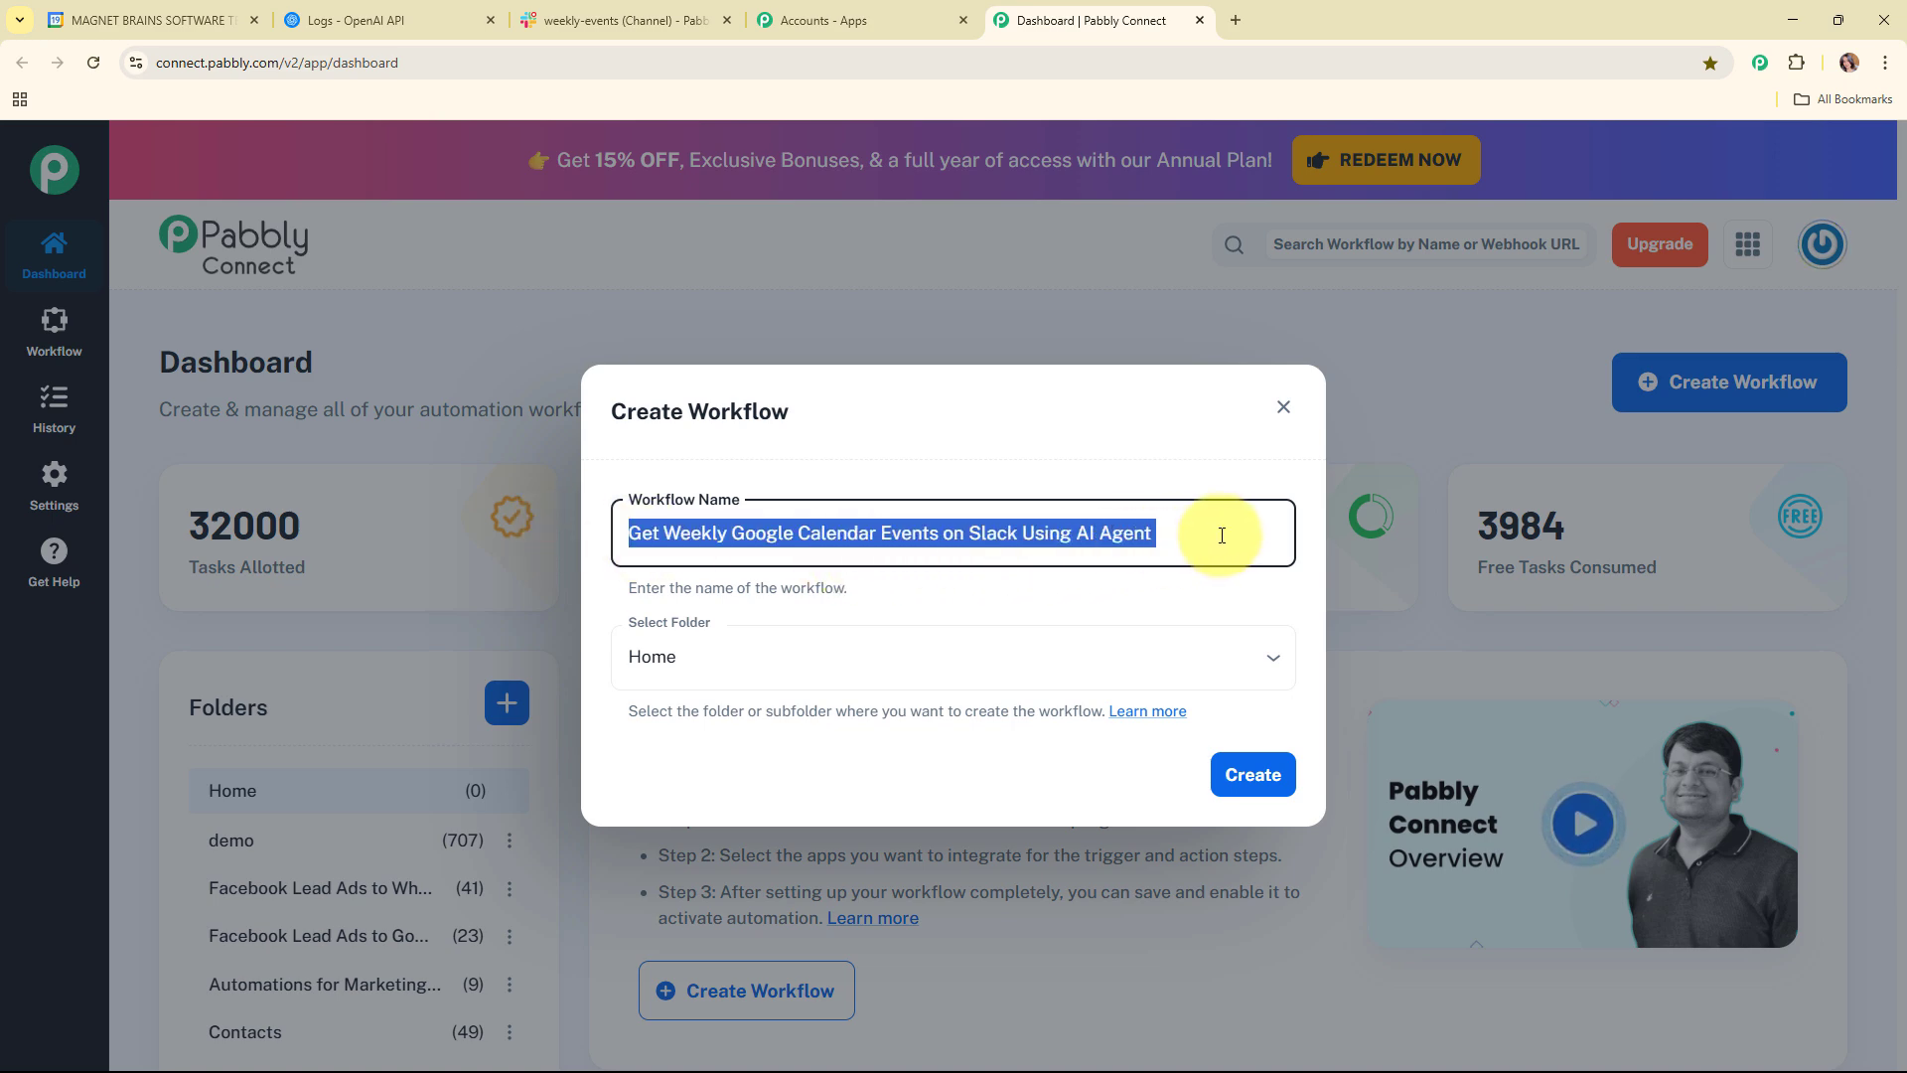
pyautogui.click(971, 603)
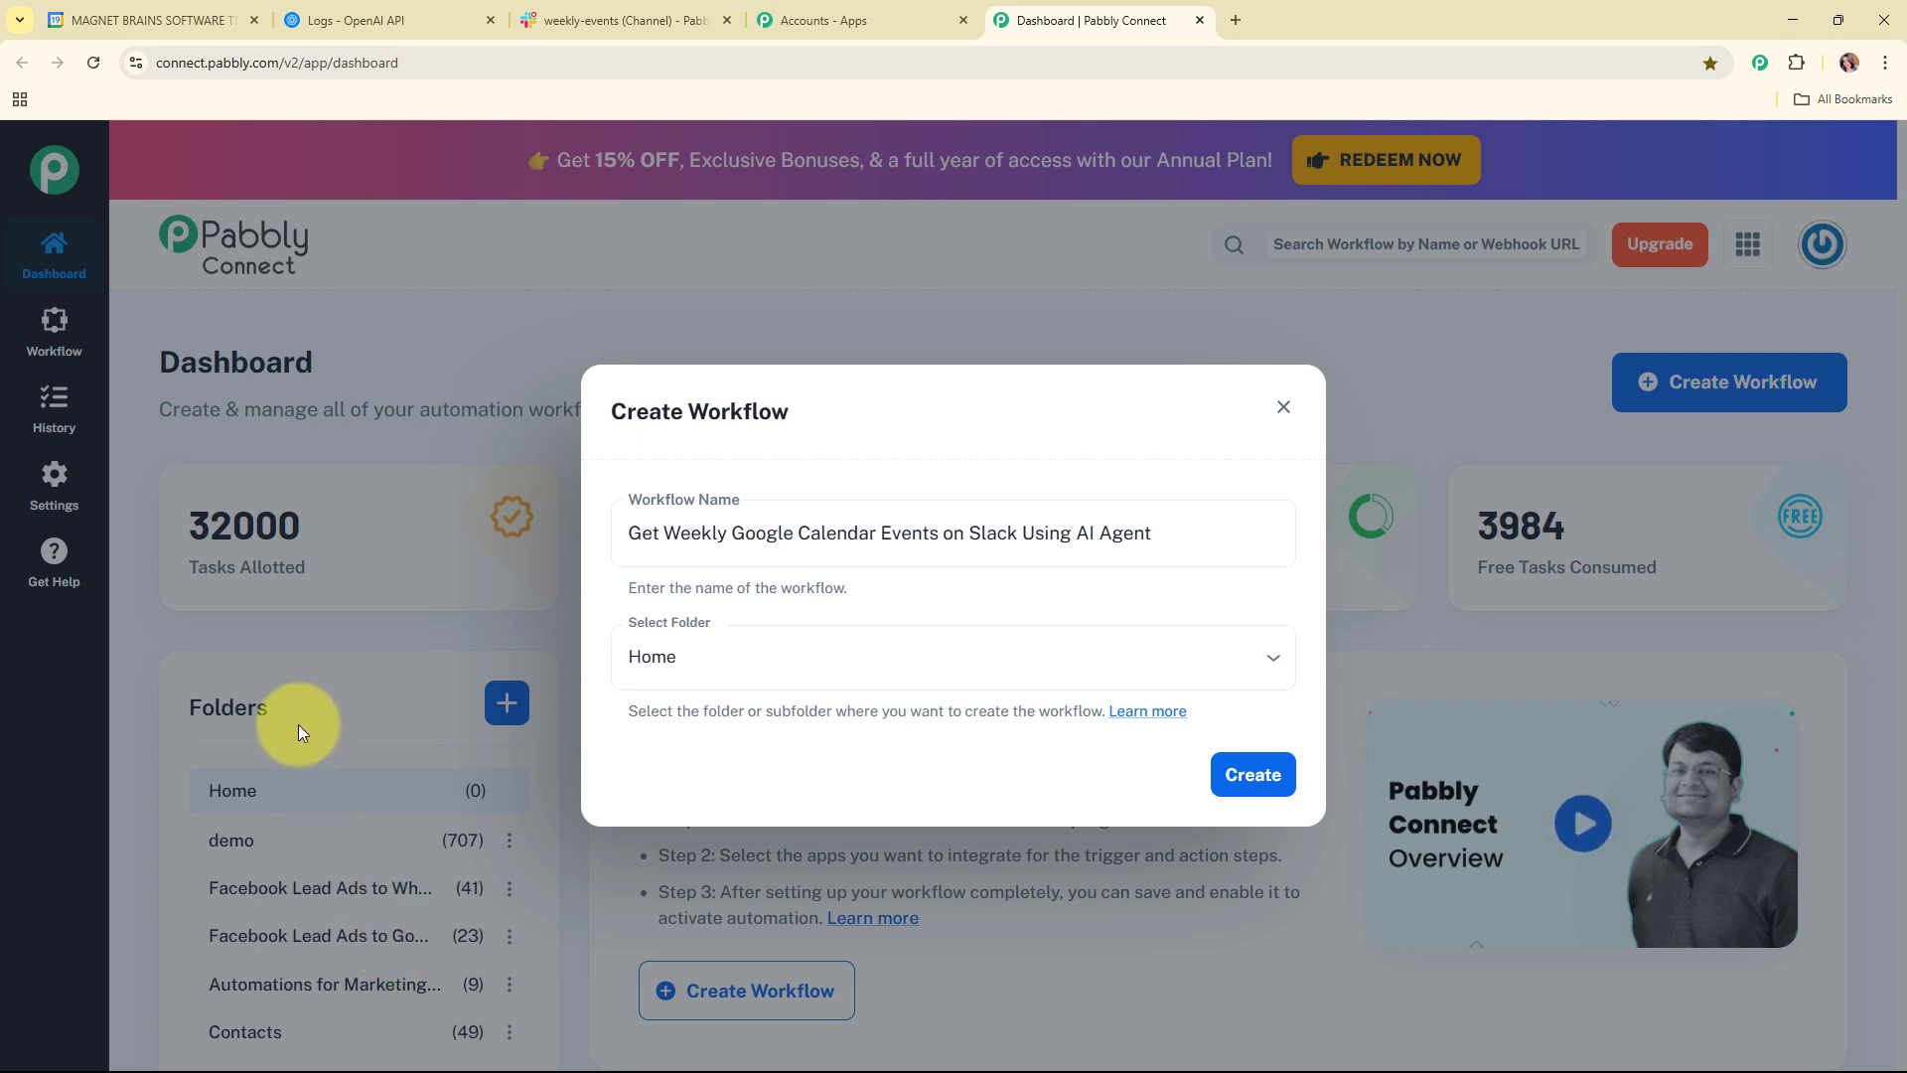
pyautogui.click(799, 658)
pyautogui.scroll(-1, 770, 536)
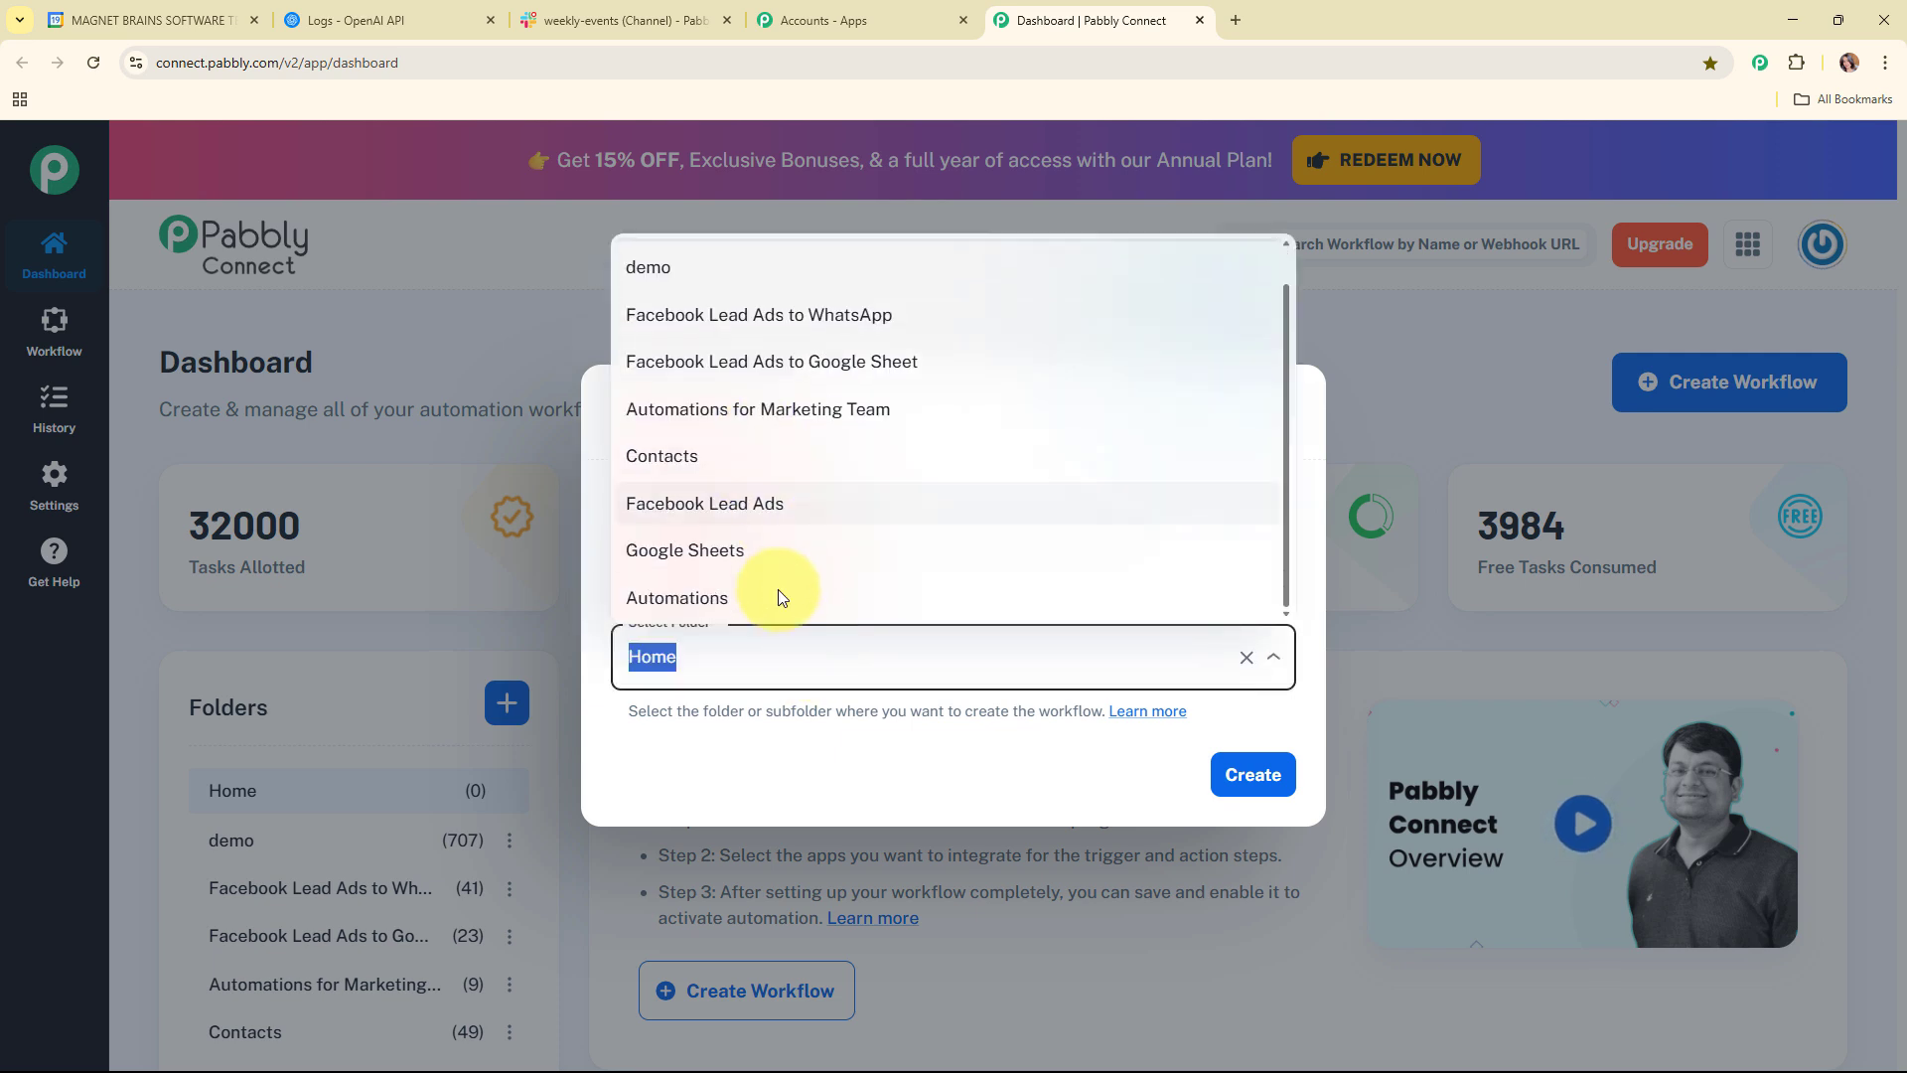
pyautogui.click(781, 598)
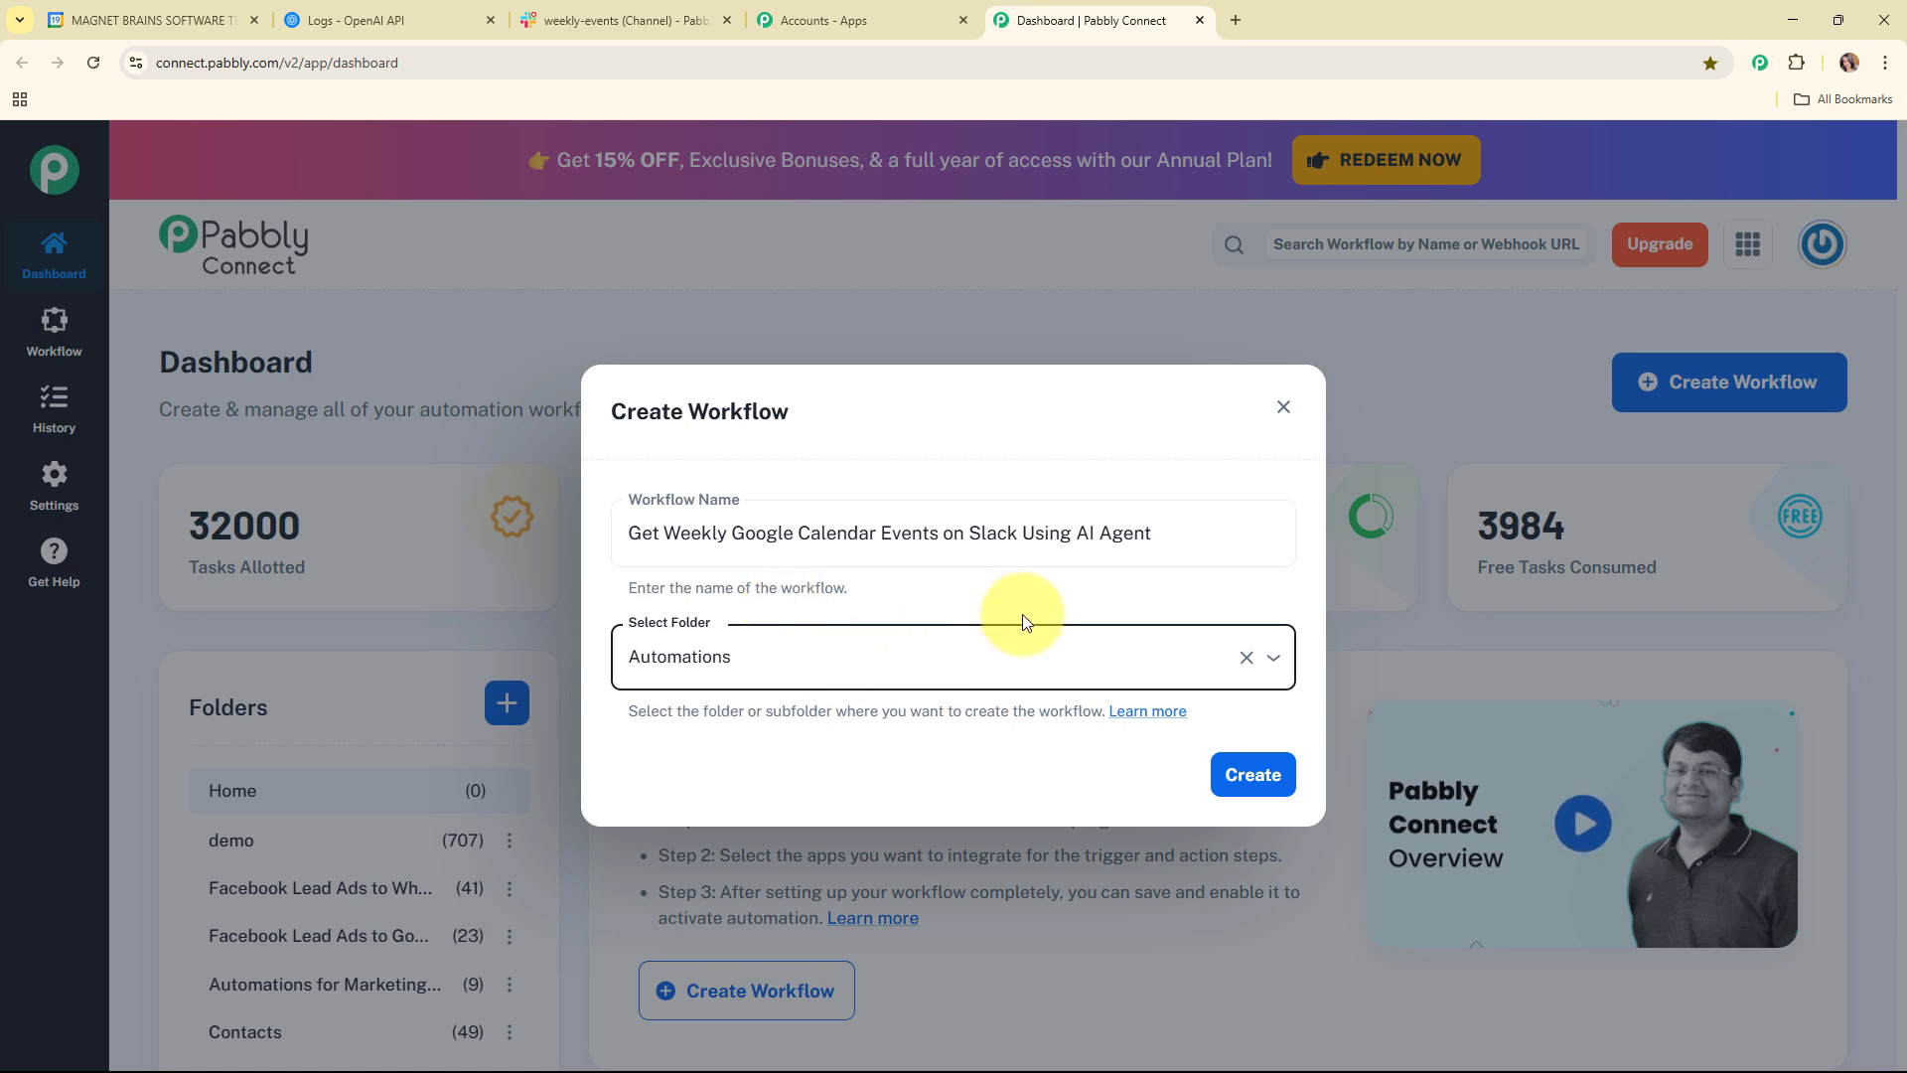
# Step: Open the help article about workflow folders, skim its sections on creating and nesting folders, and close it
pyautogui.click(1166, 712)
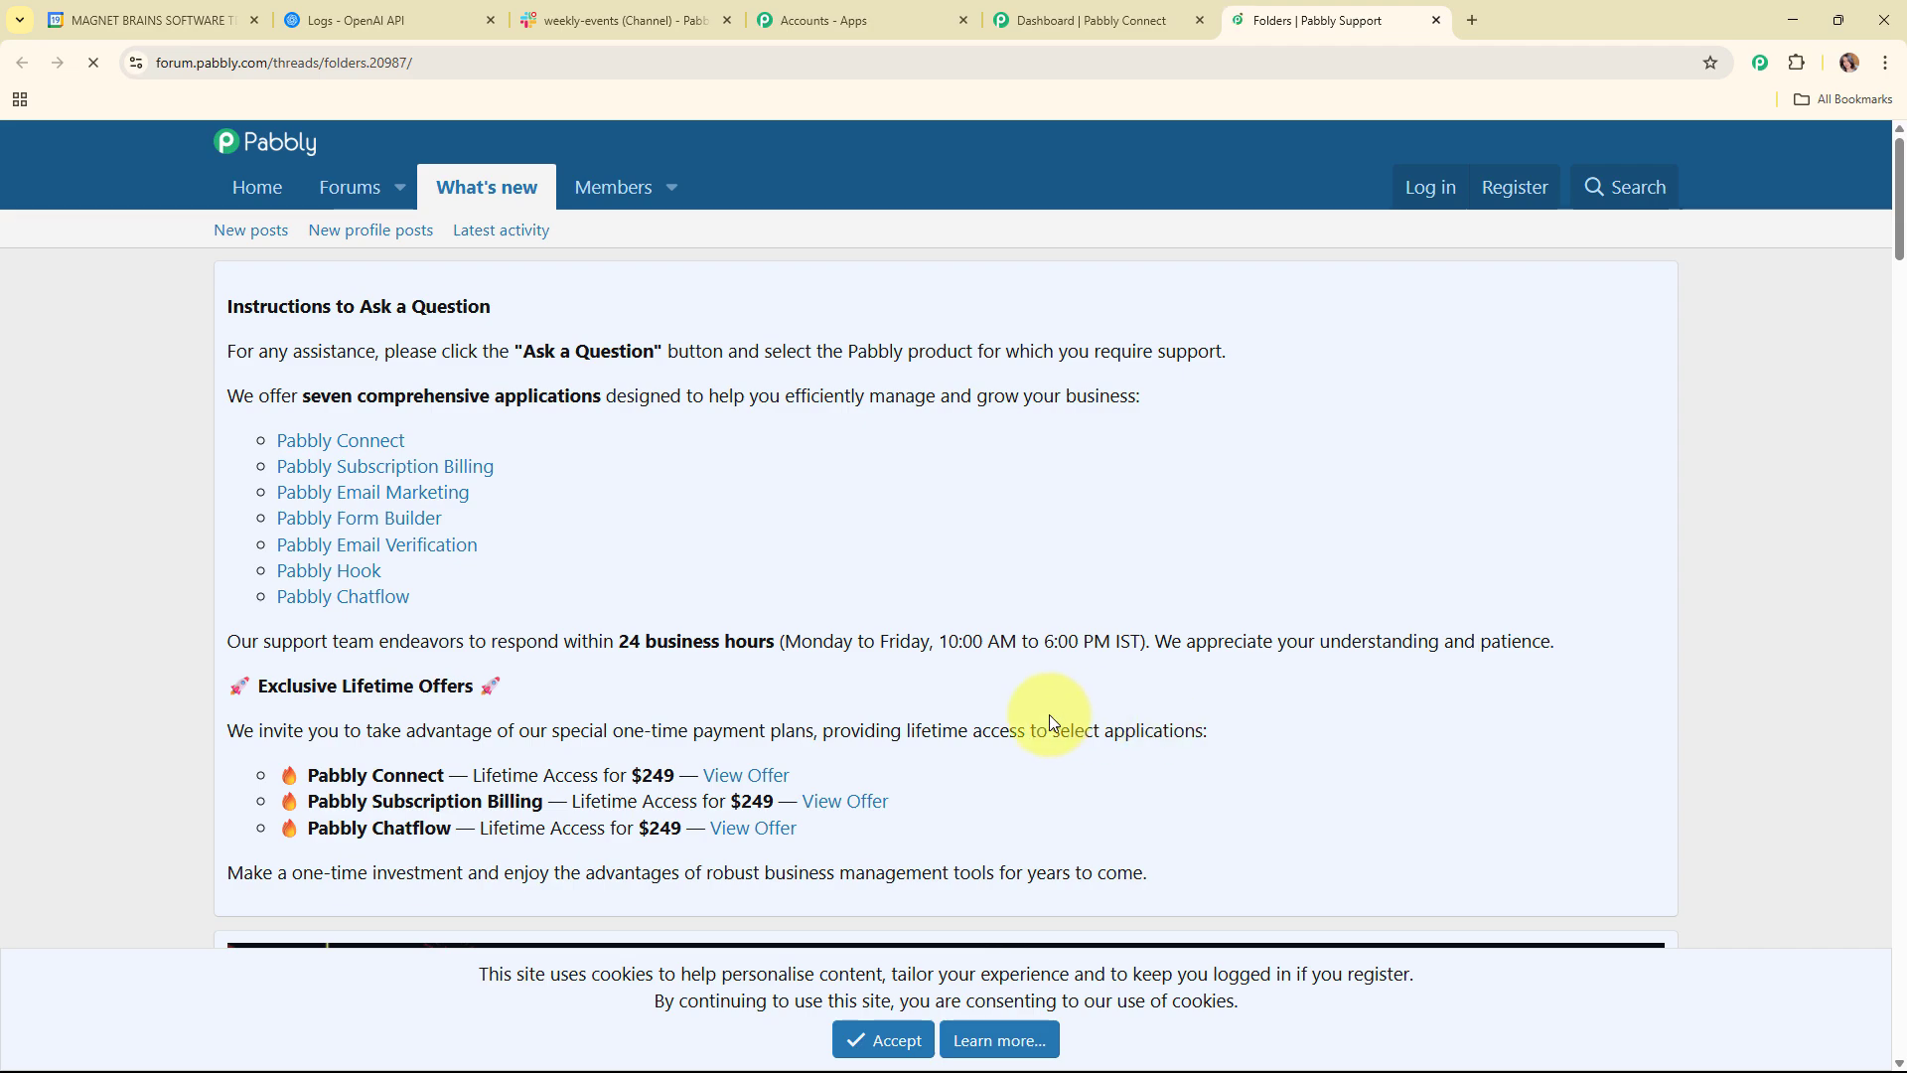
pyautogui.scroll(-18, 810, 554)
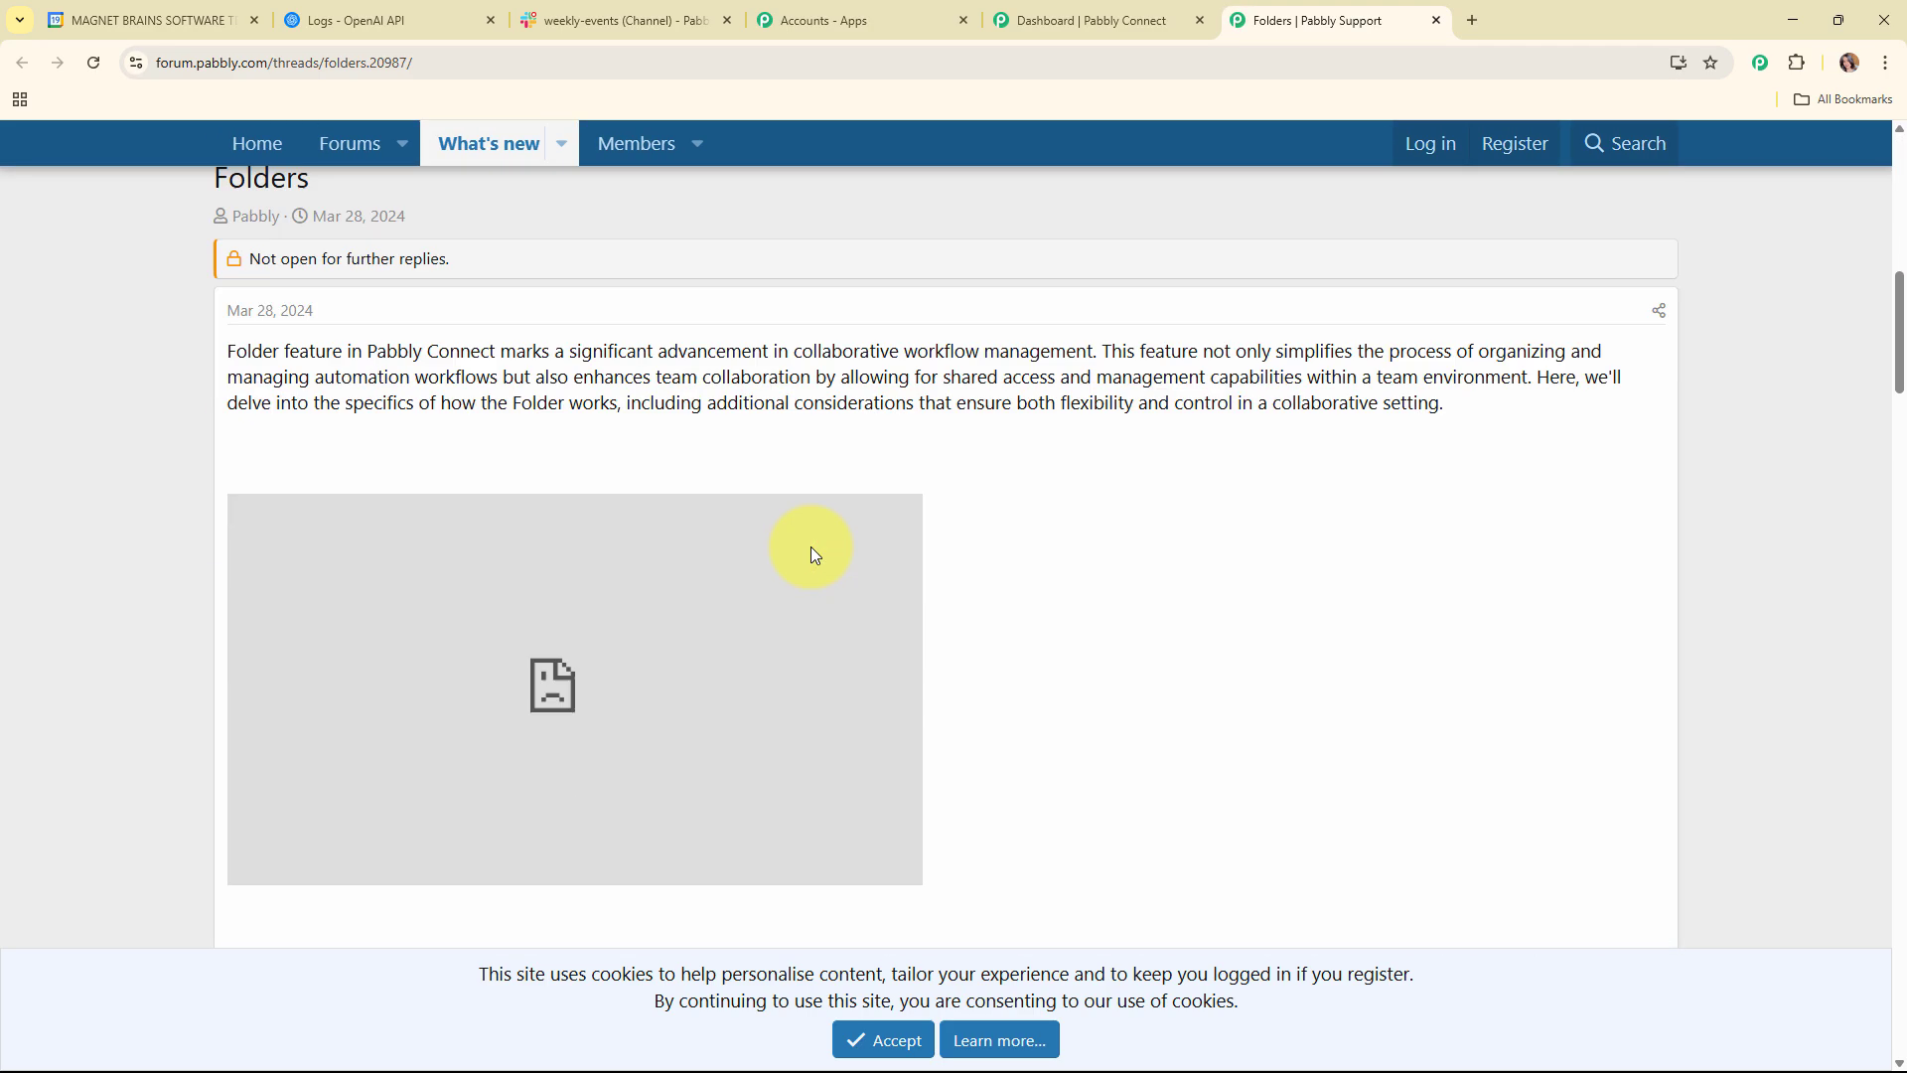
pyautogui.scroll(-20, 1047, 600)
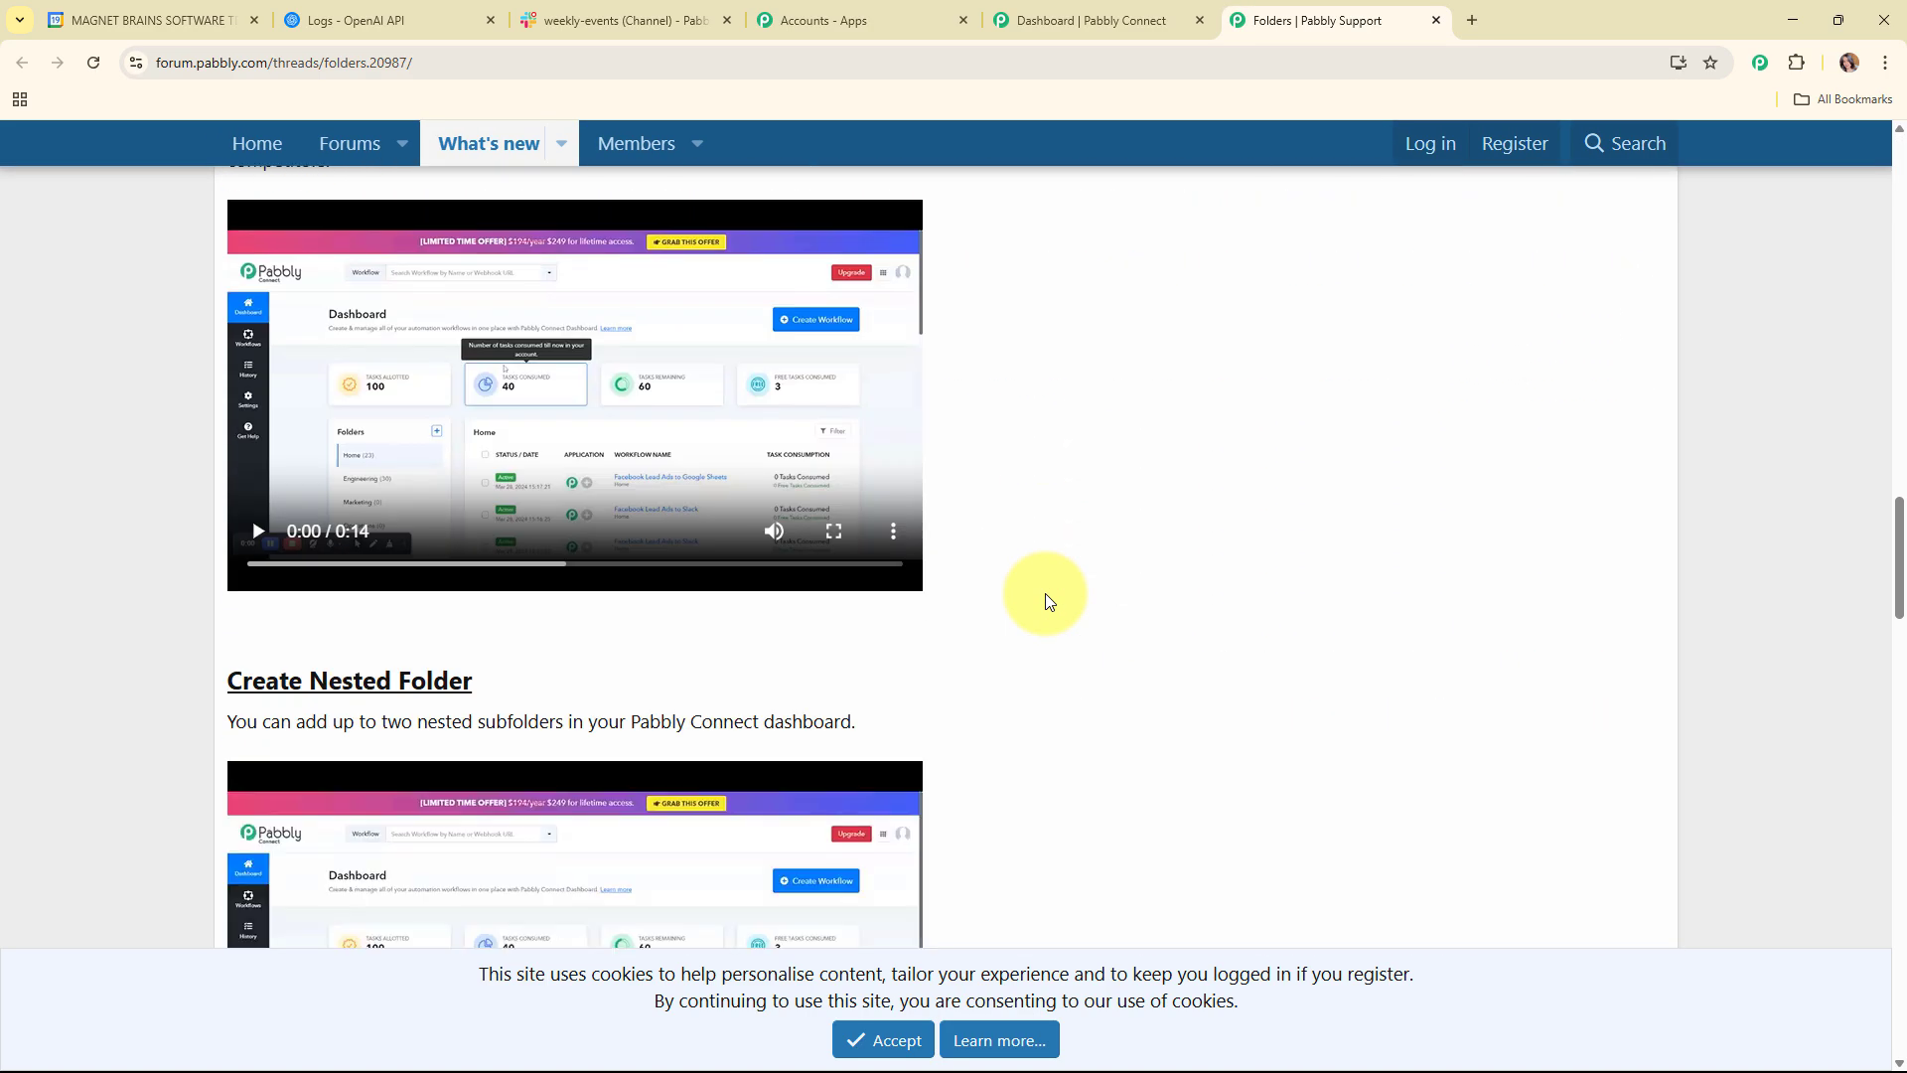
pyautogui.scroll(12, 1045, 601)
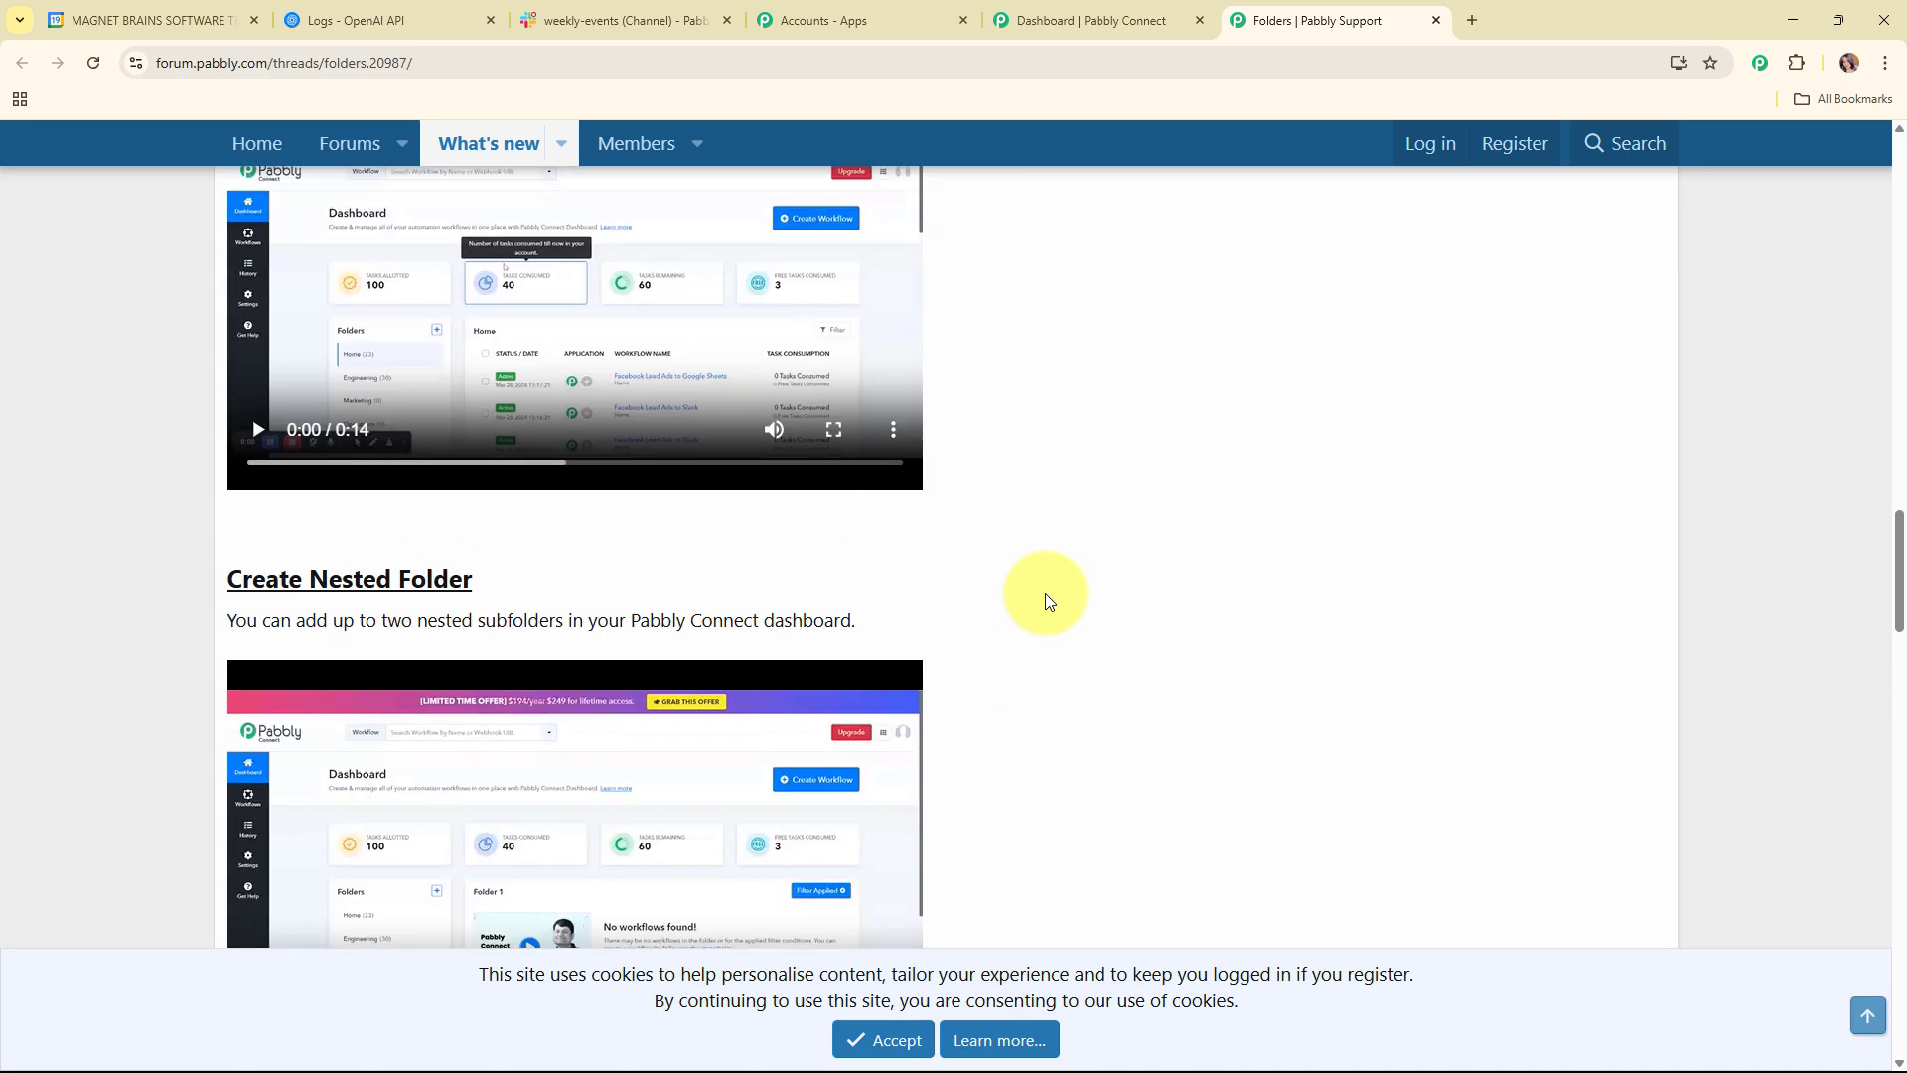
pyautogui.click(1436, 20)
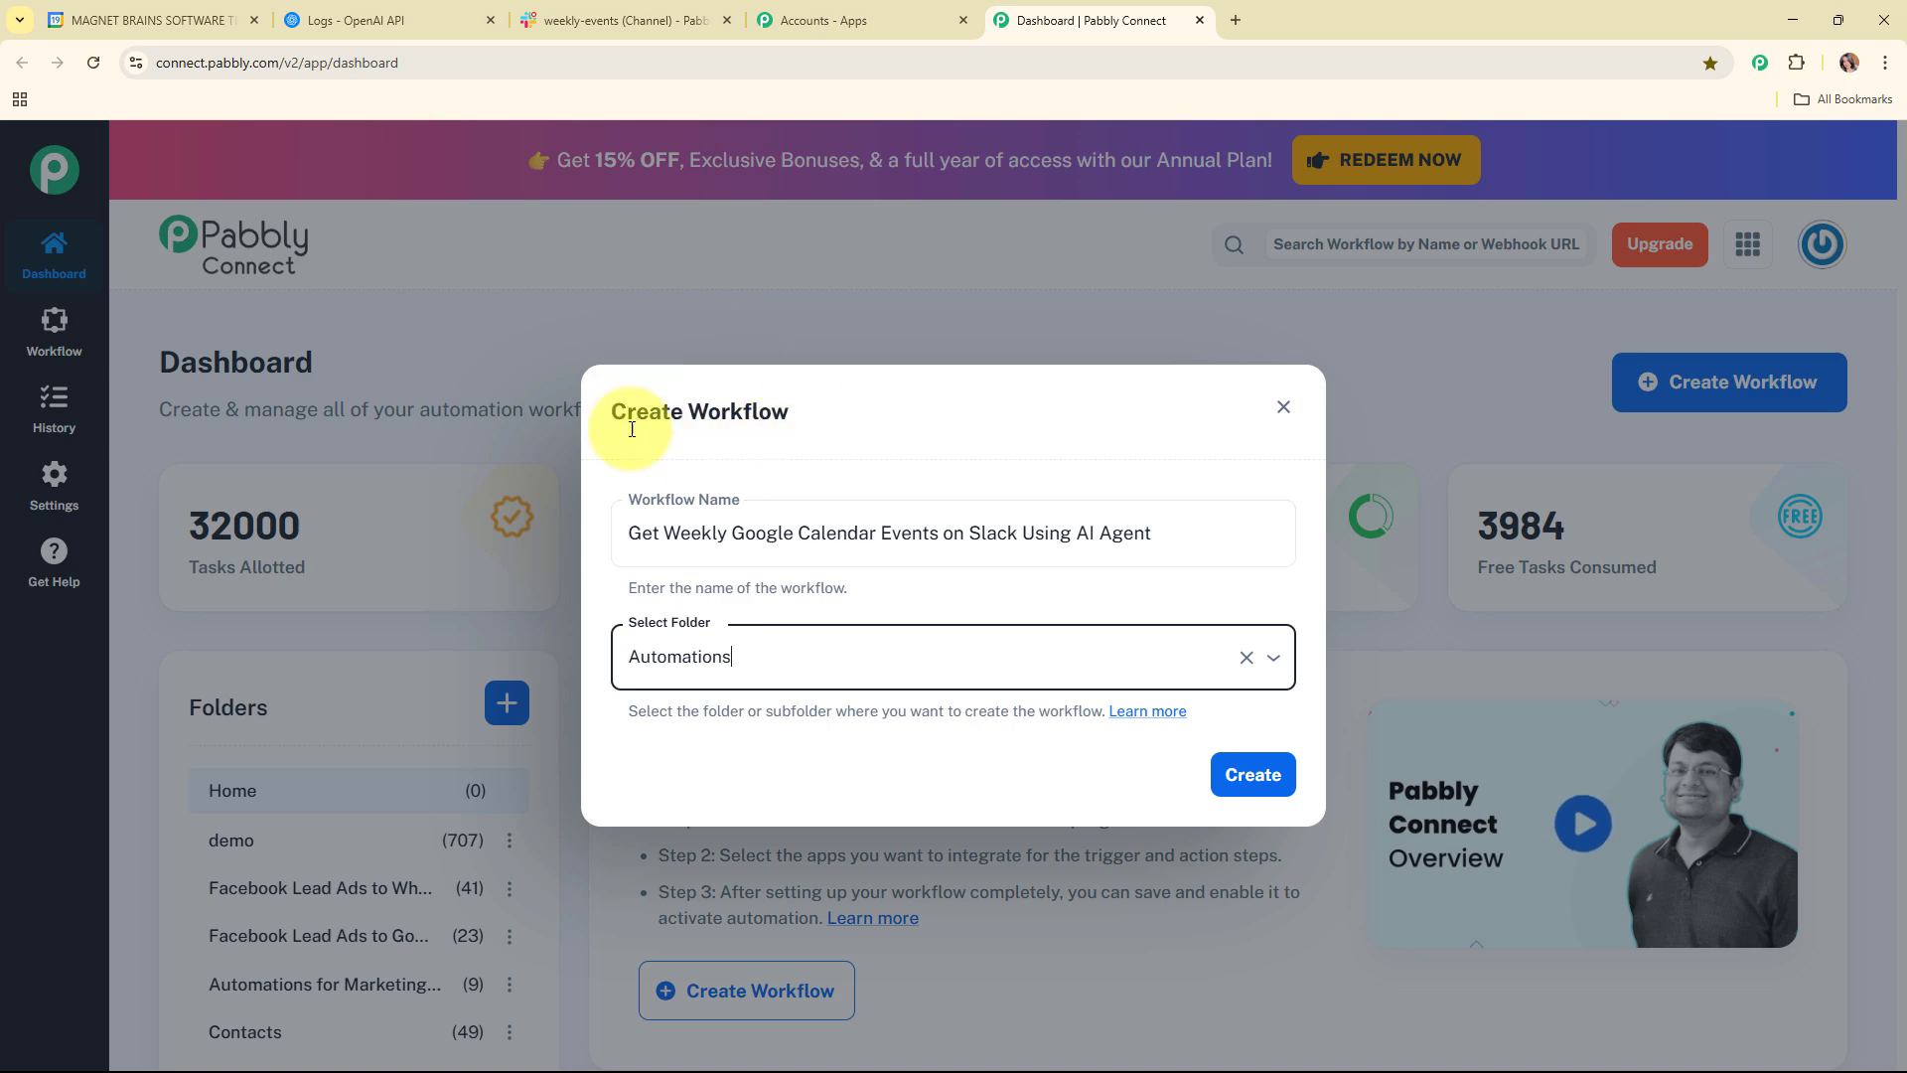
pyautogui.click(1157, 721)
pyautogui.click(1152, 713)
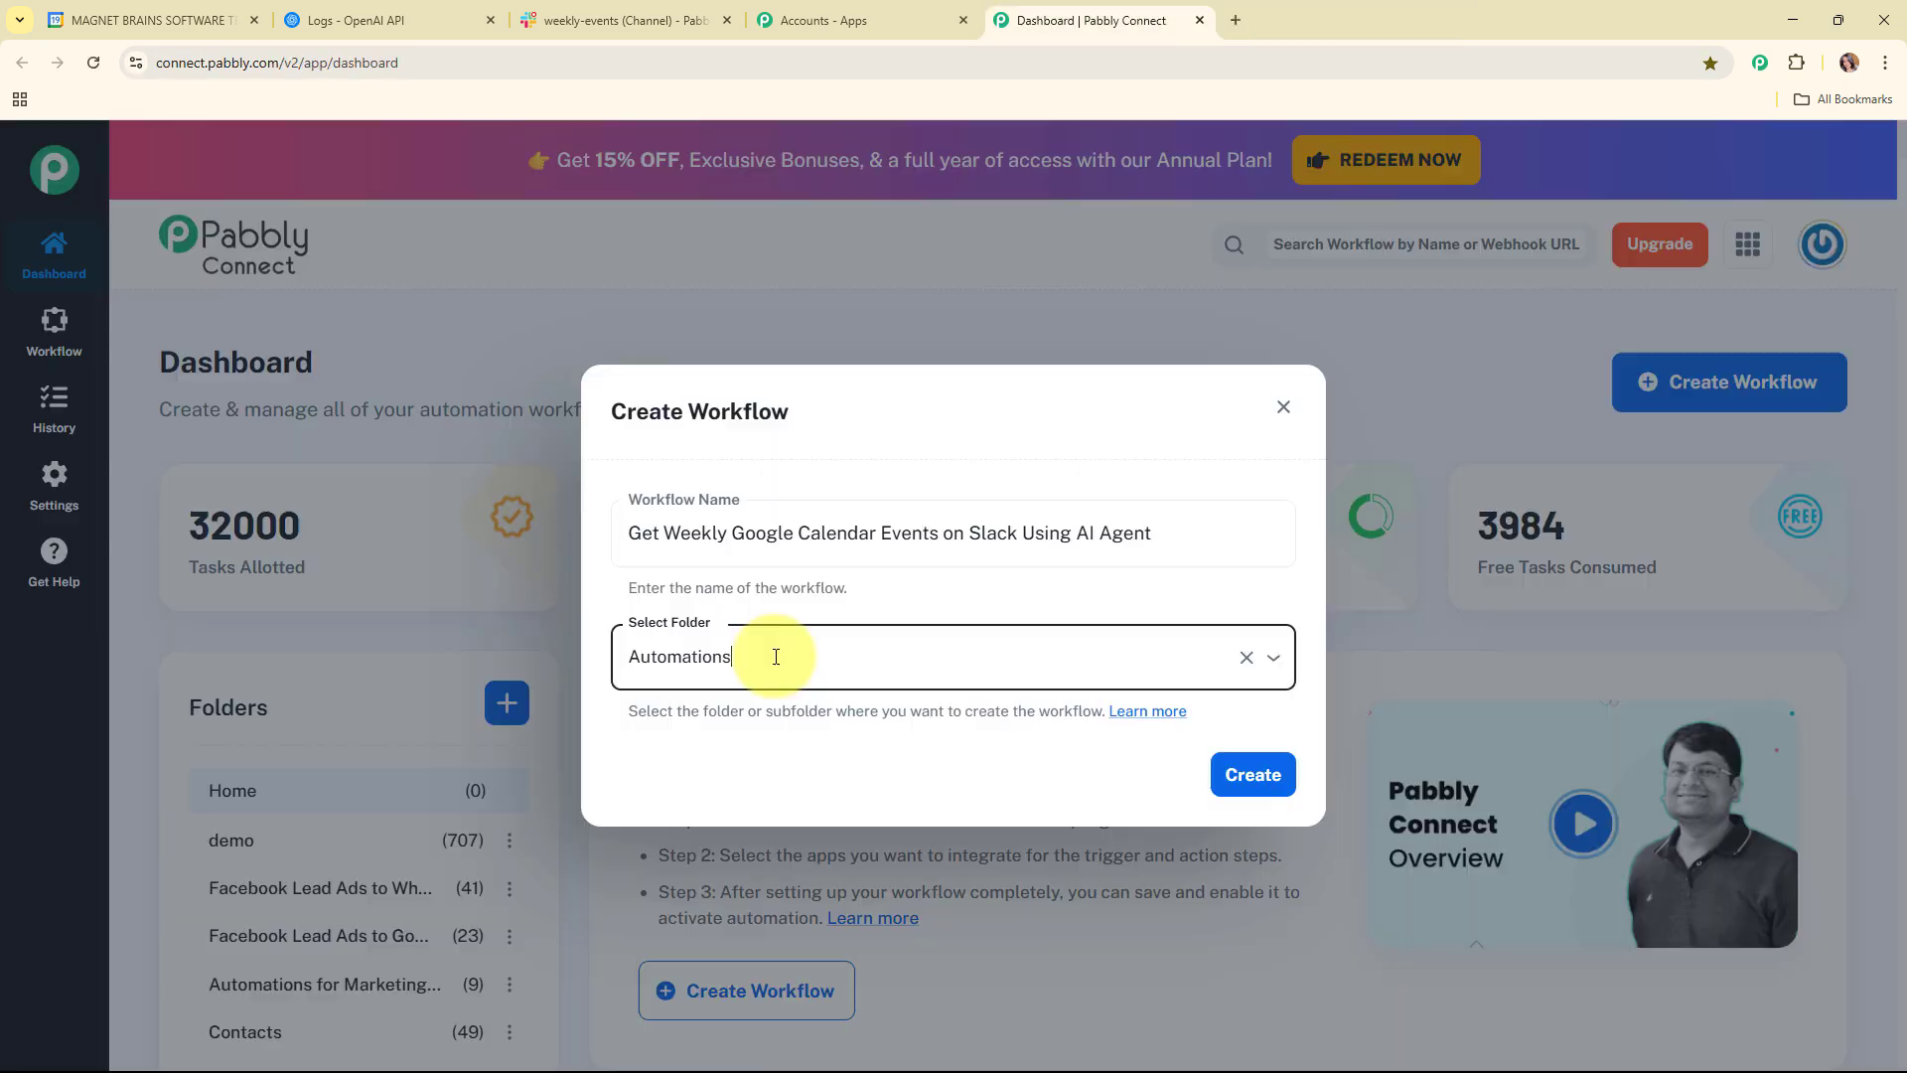
pyautogui.hotkey('ctrl', 'w')
# Step: Create the workflow and review its trigger and action steps, leaving the trigger step expanded
pyautogui.click(1236, 777)
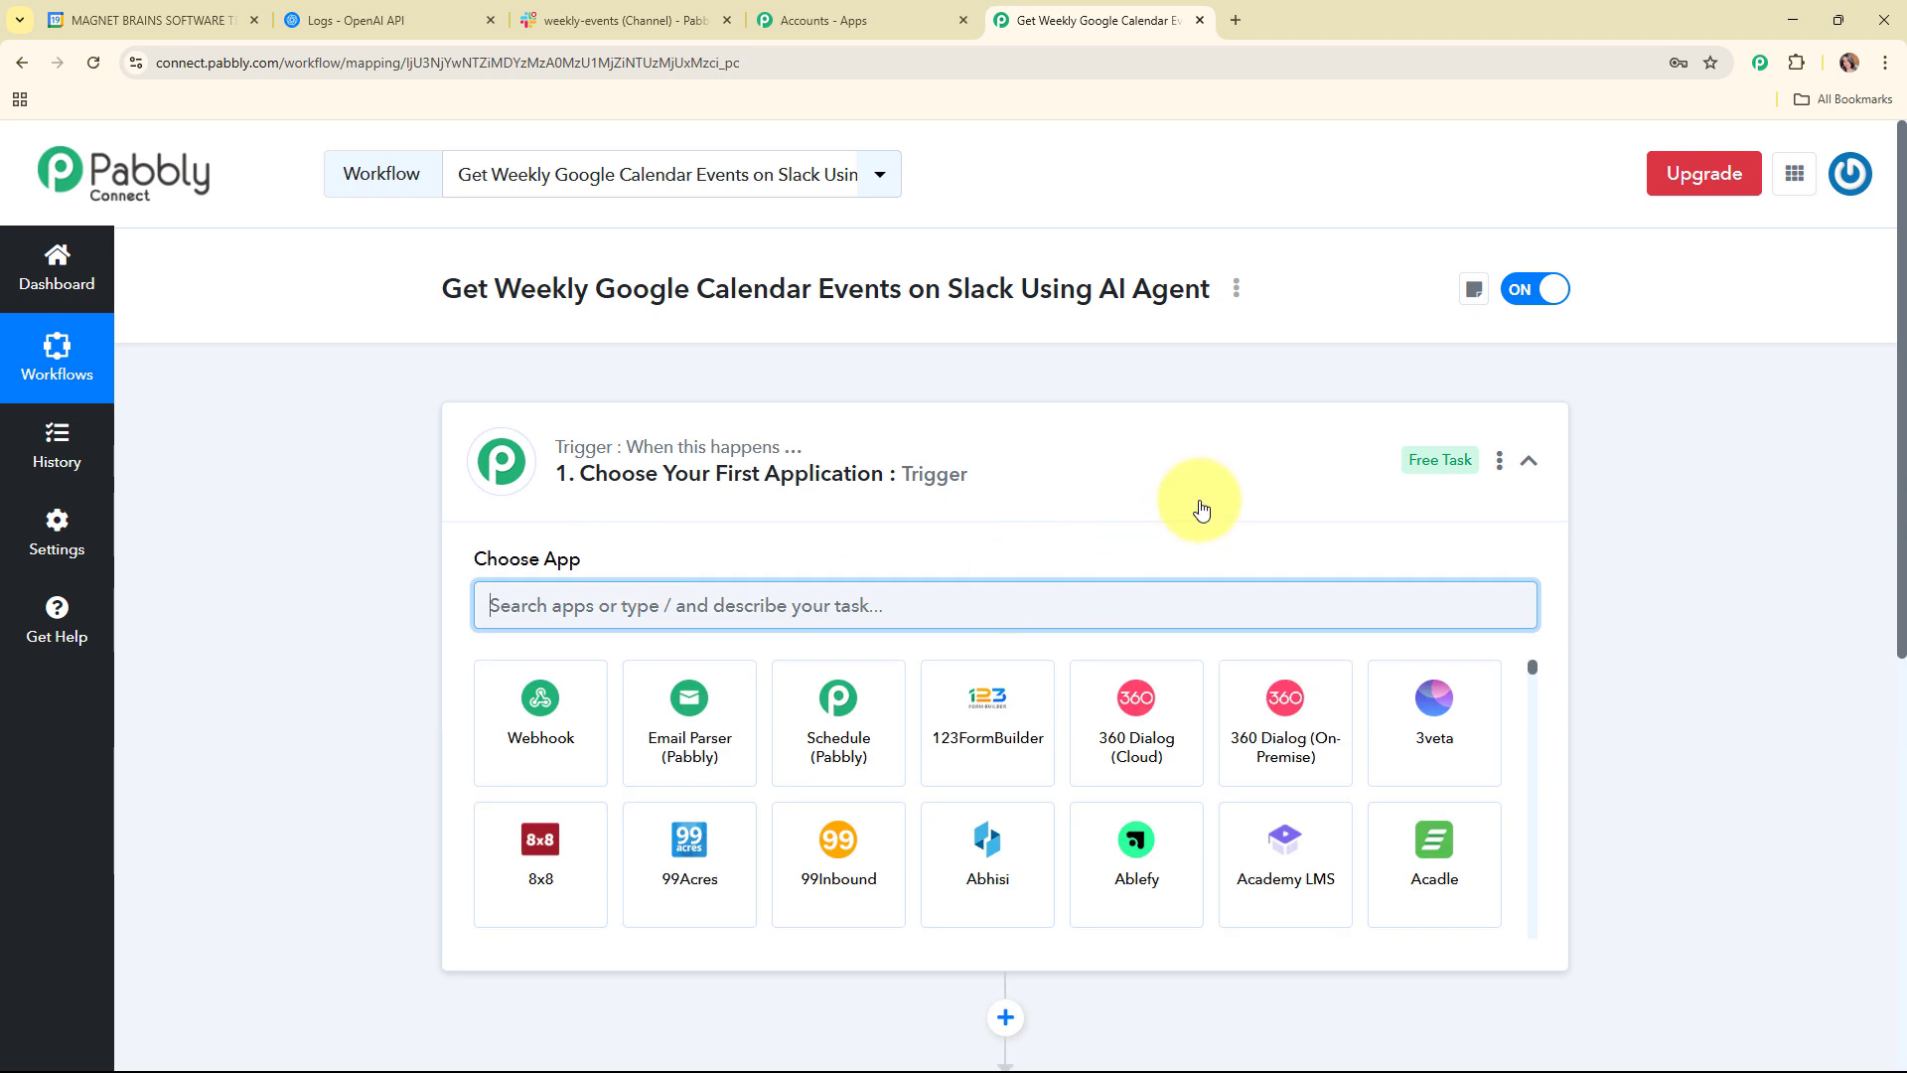
pyautogui.click(1196, 483)
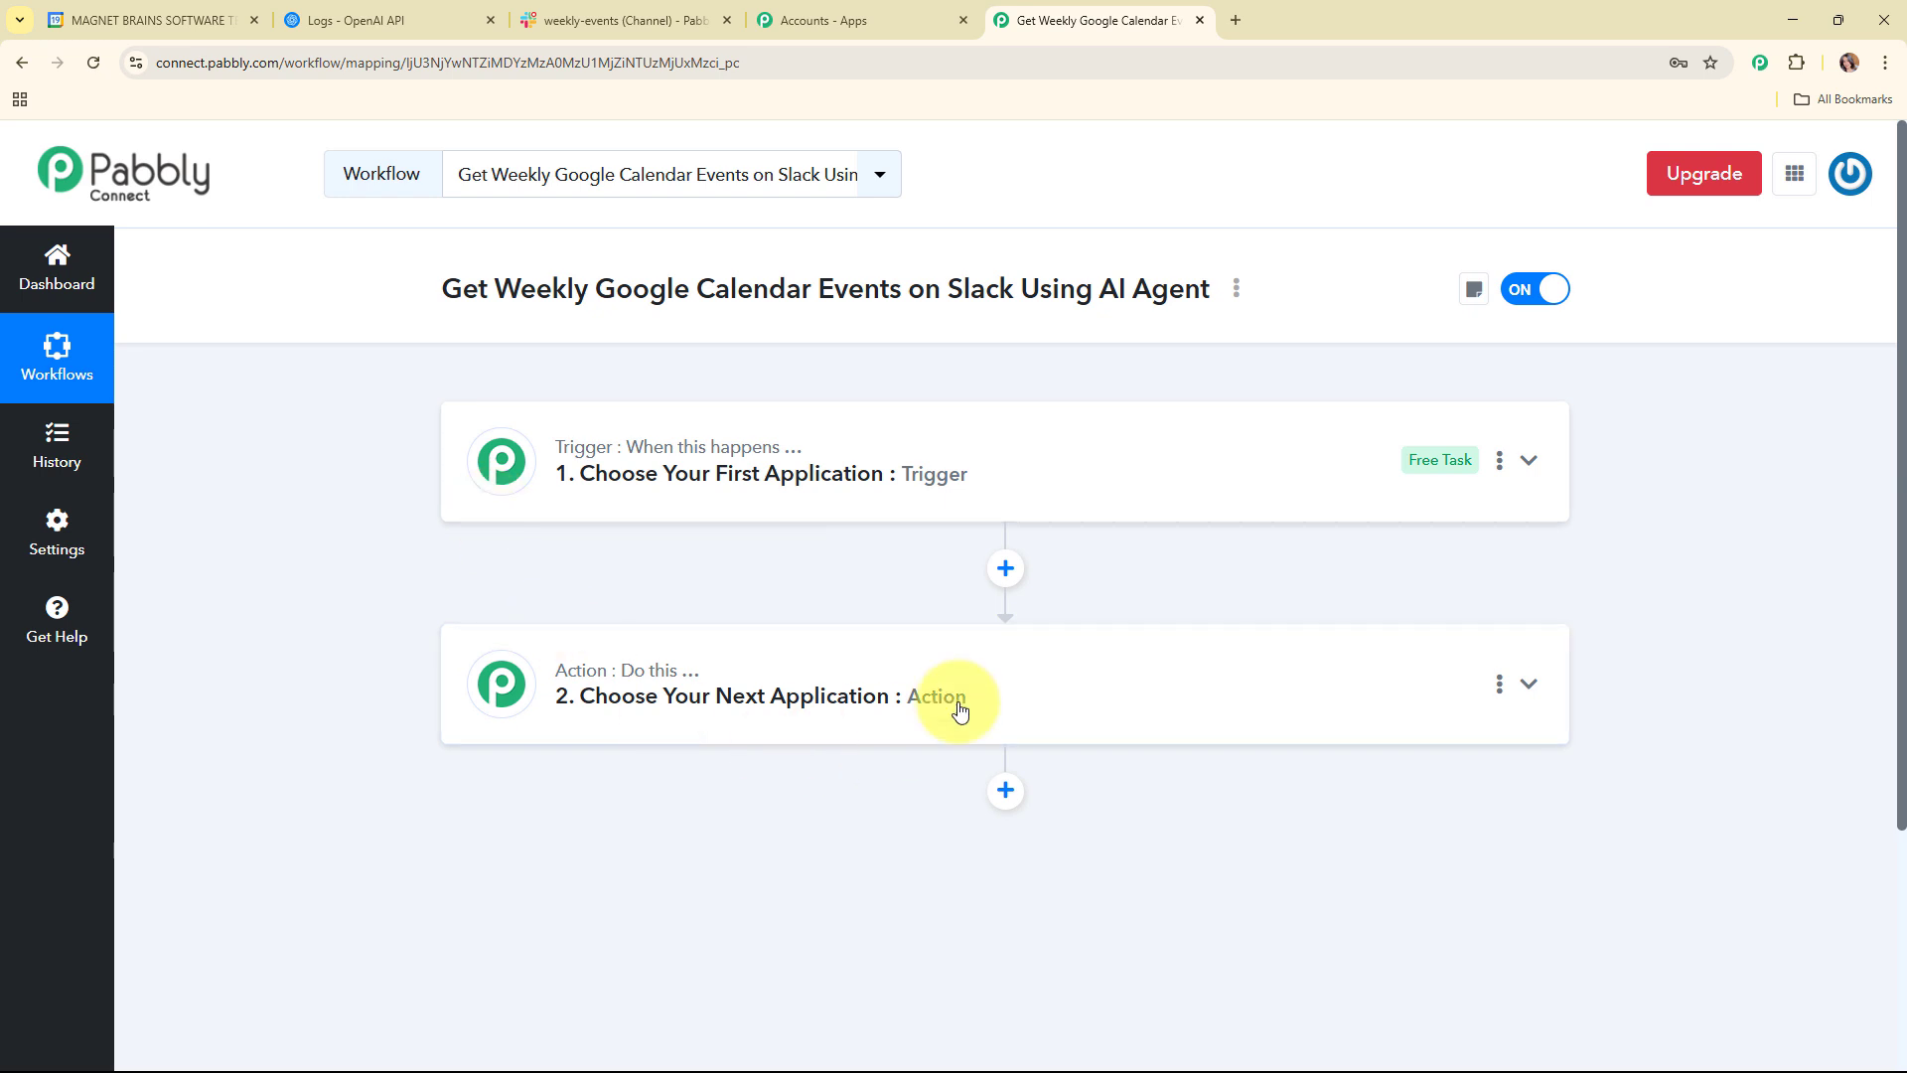
pyautogui.click(1150, 440)
# Step: Set the trigger application to Schedule (Pabbly) with Schedule Workflow as the trigger event
pyautogui.click(892, 601)
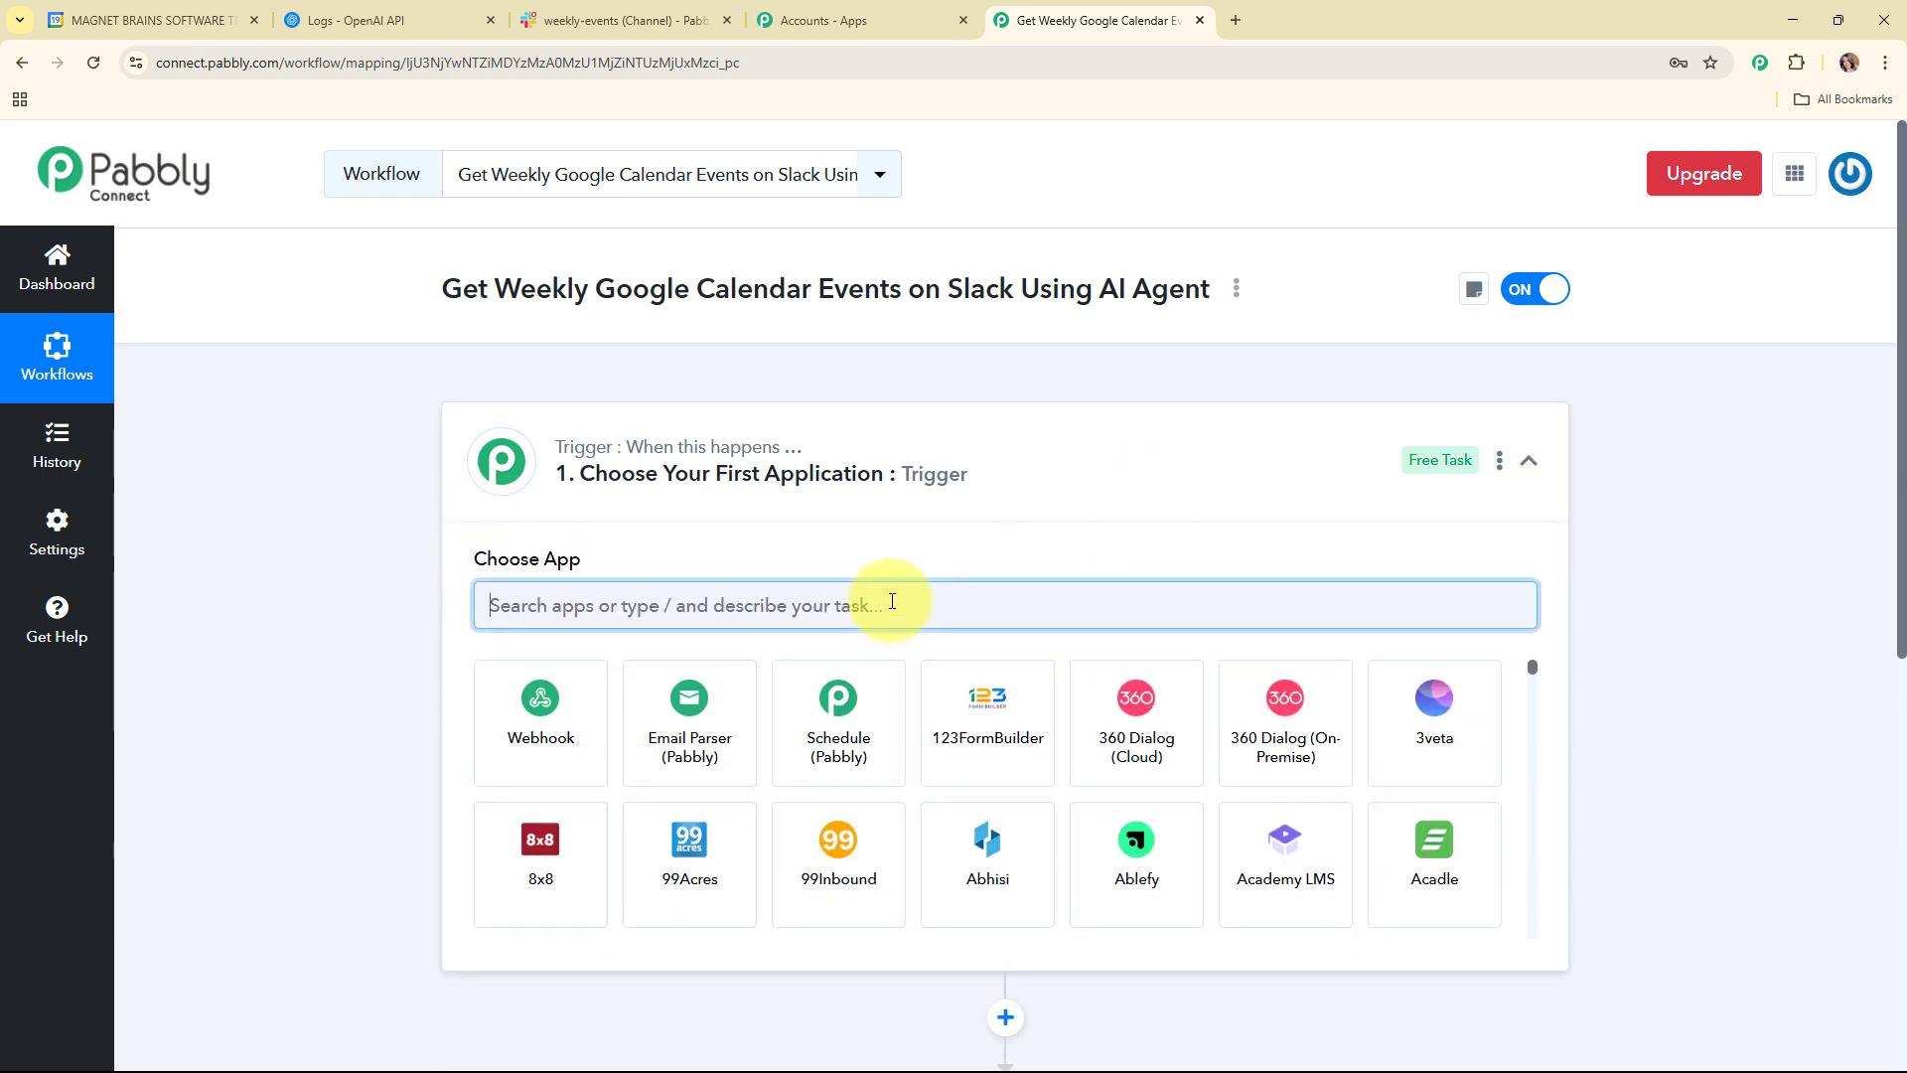
pyautogui.write('sc')
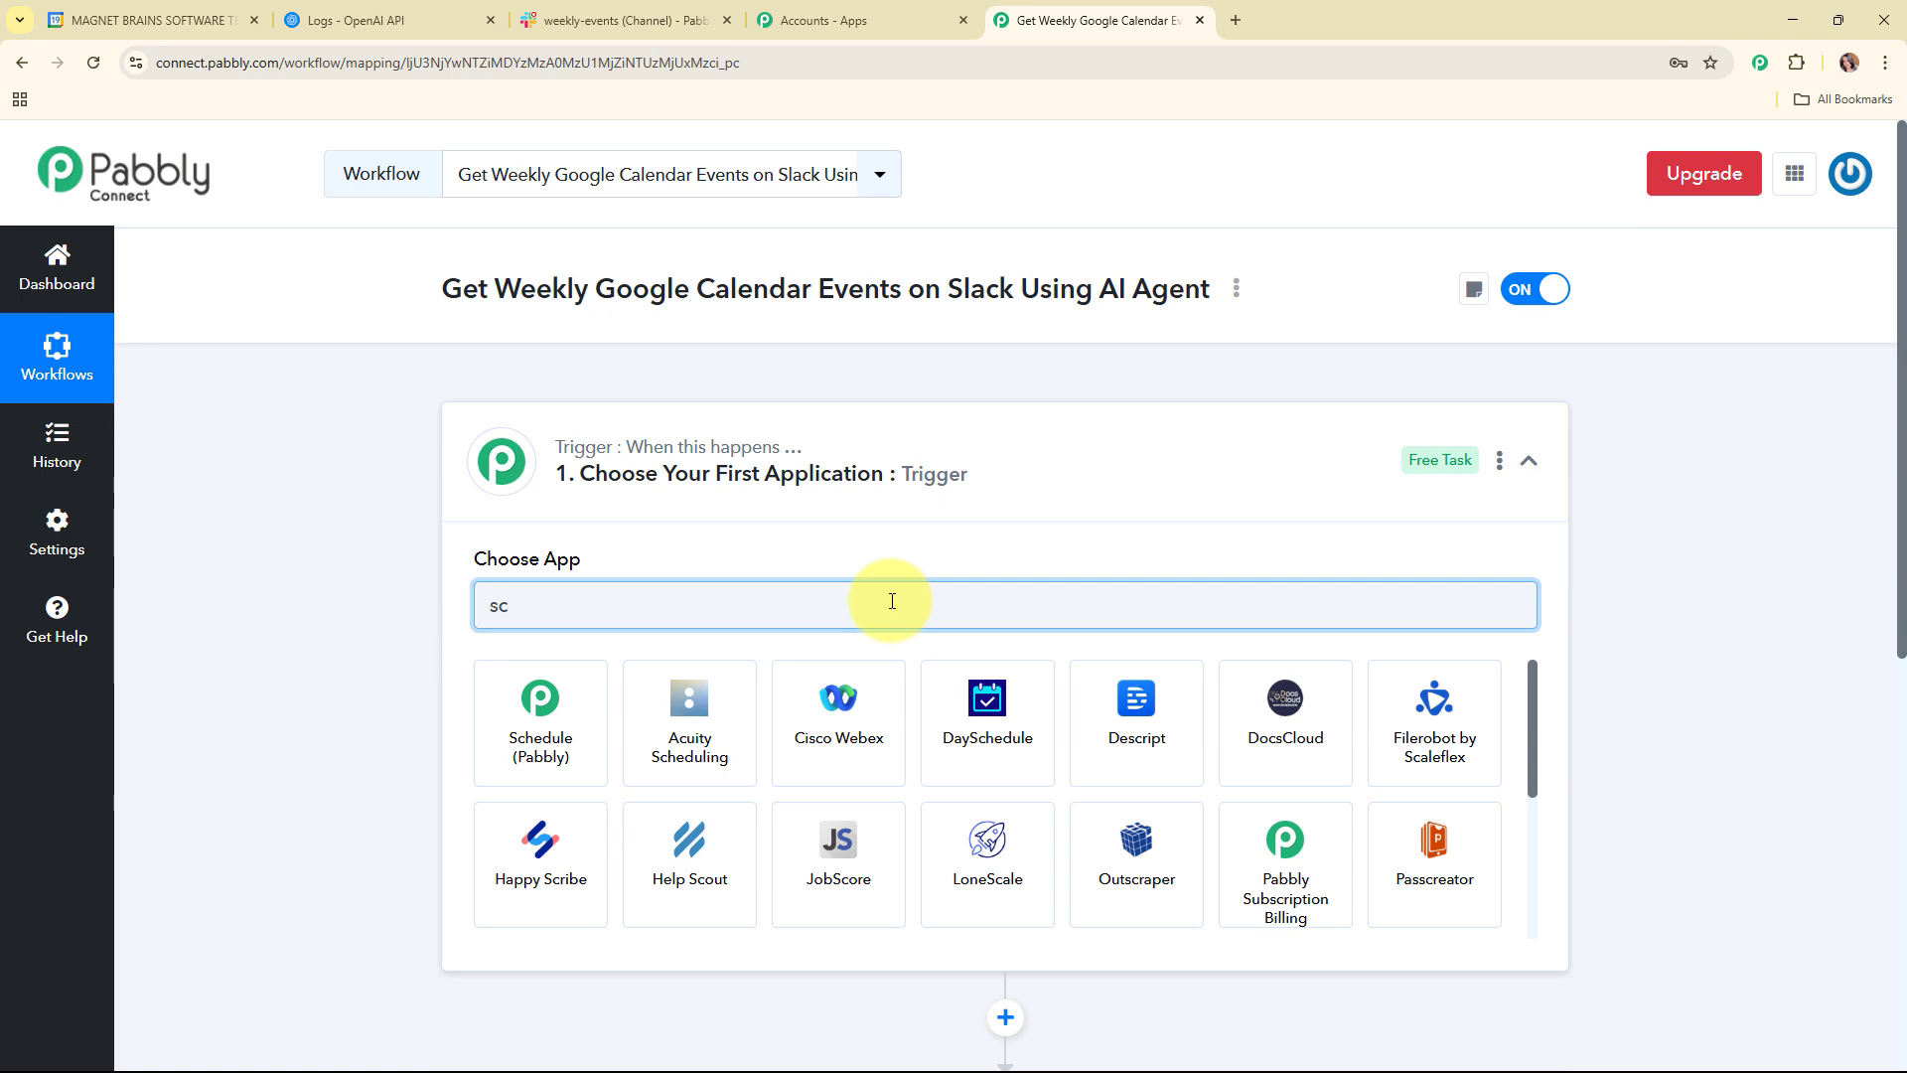
pyautogui.click(517, 753)
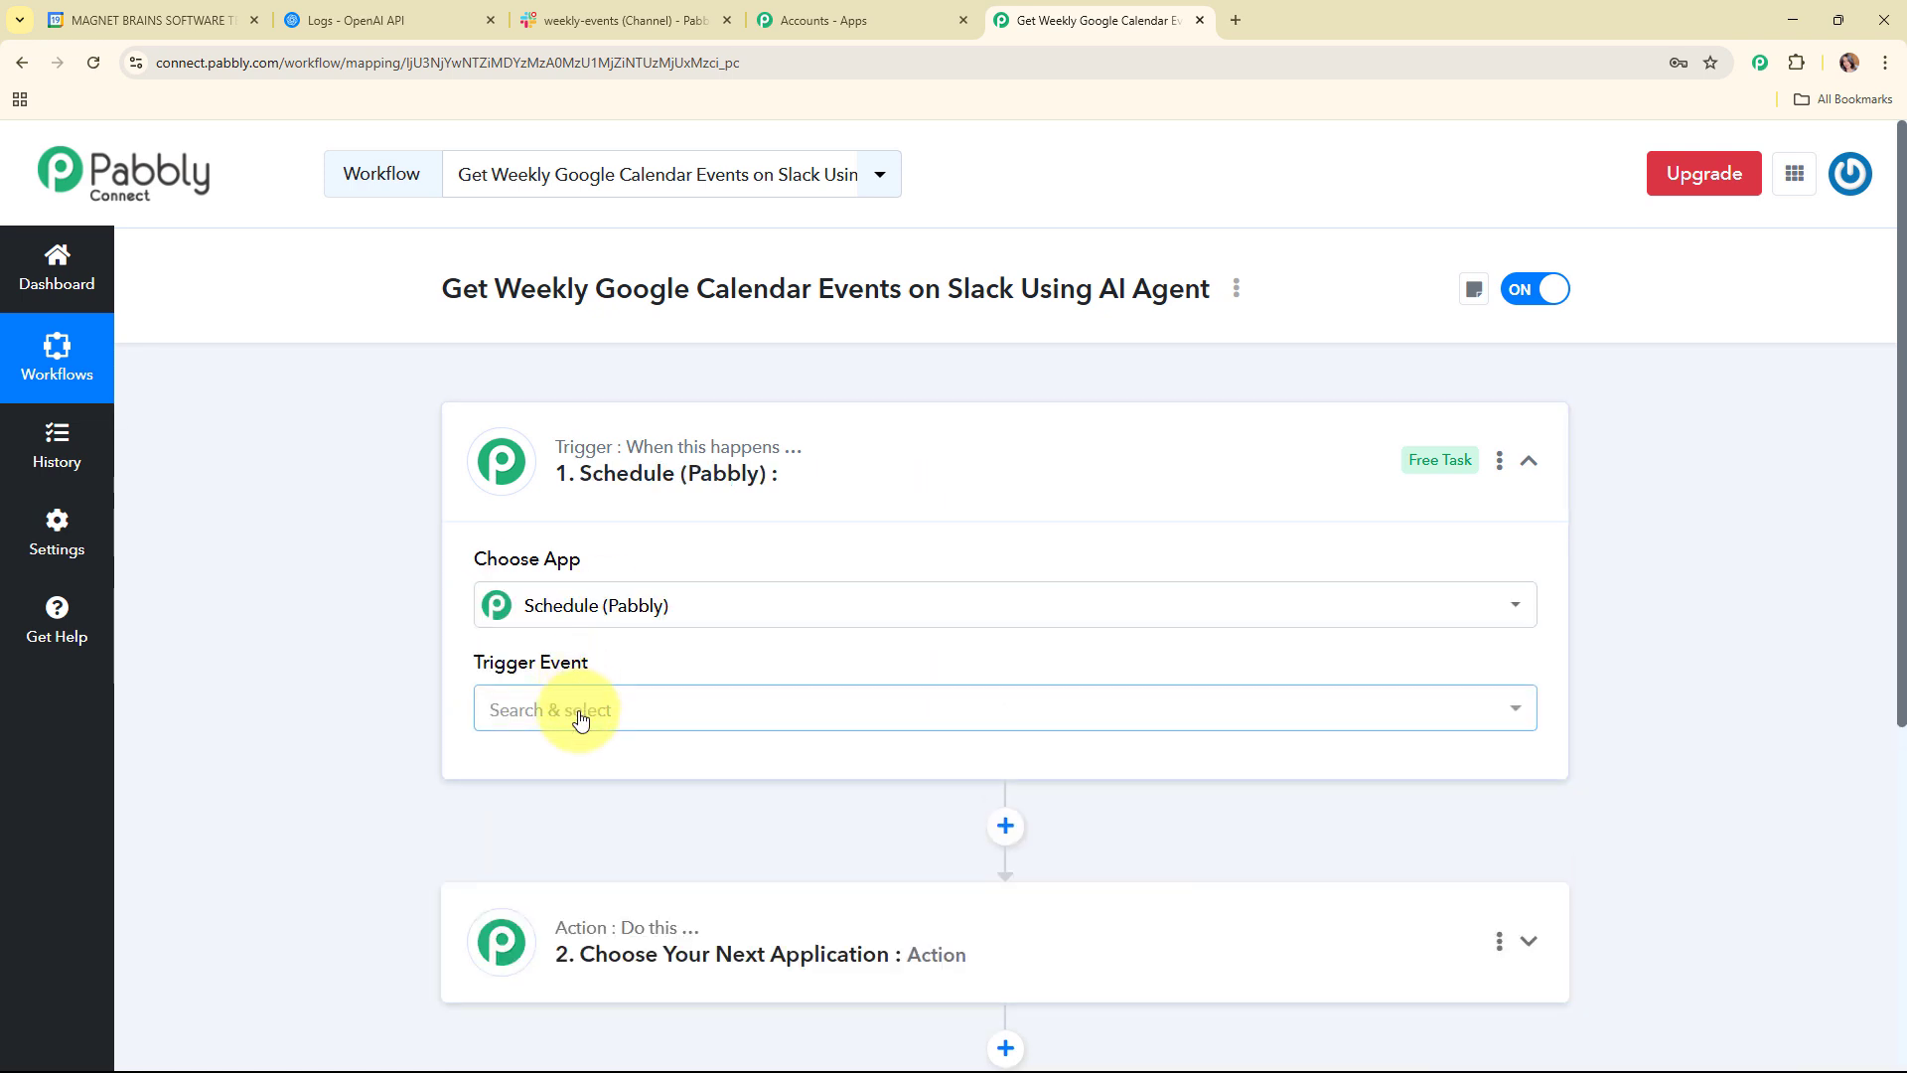
pyautogui.click(581, 717)
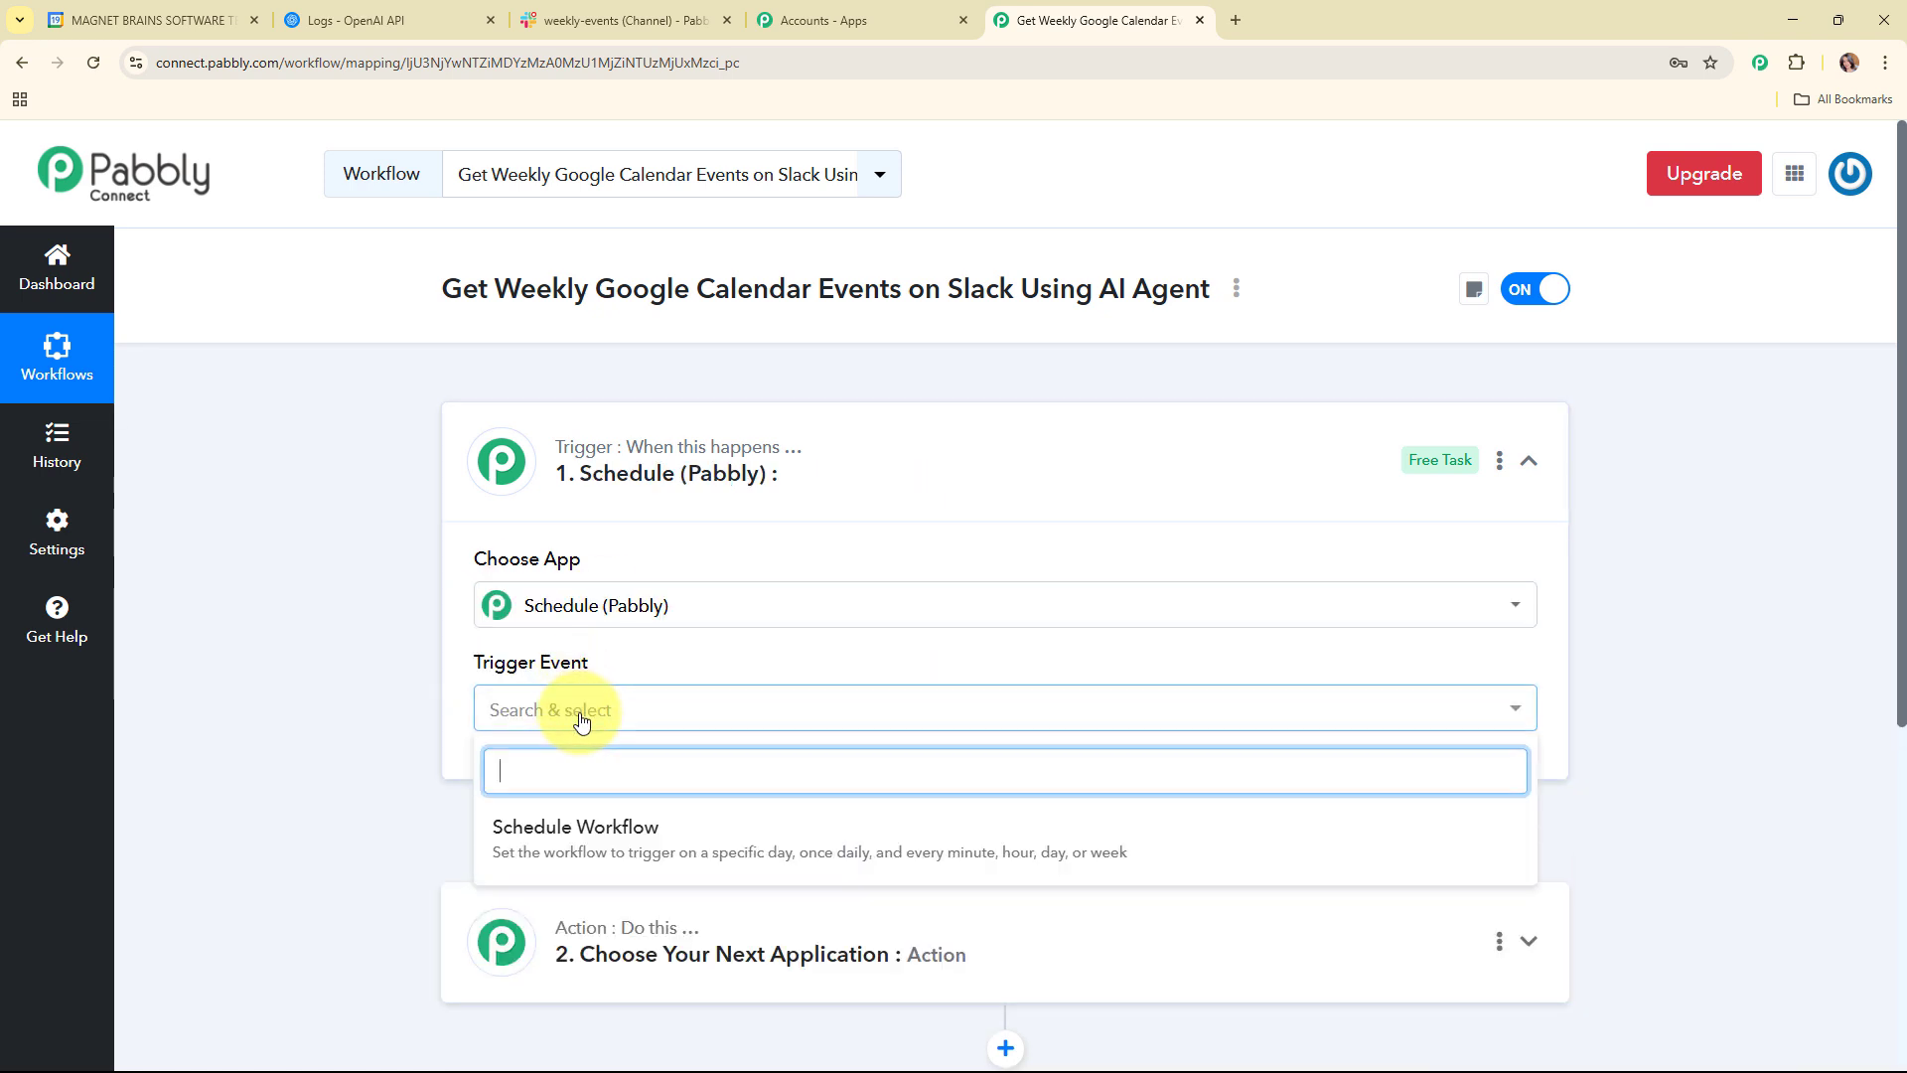
pyautogui.click(593, 850)
# Step: Set the workflow to run on days of the week, with Monday as the selected day
pyautogui.scroll(-2, 985, 596)
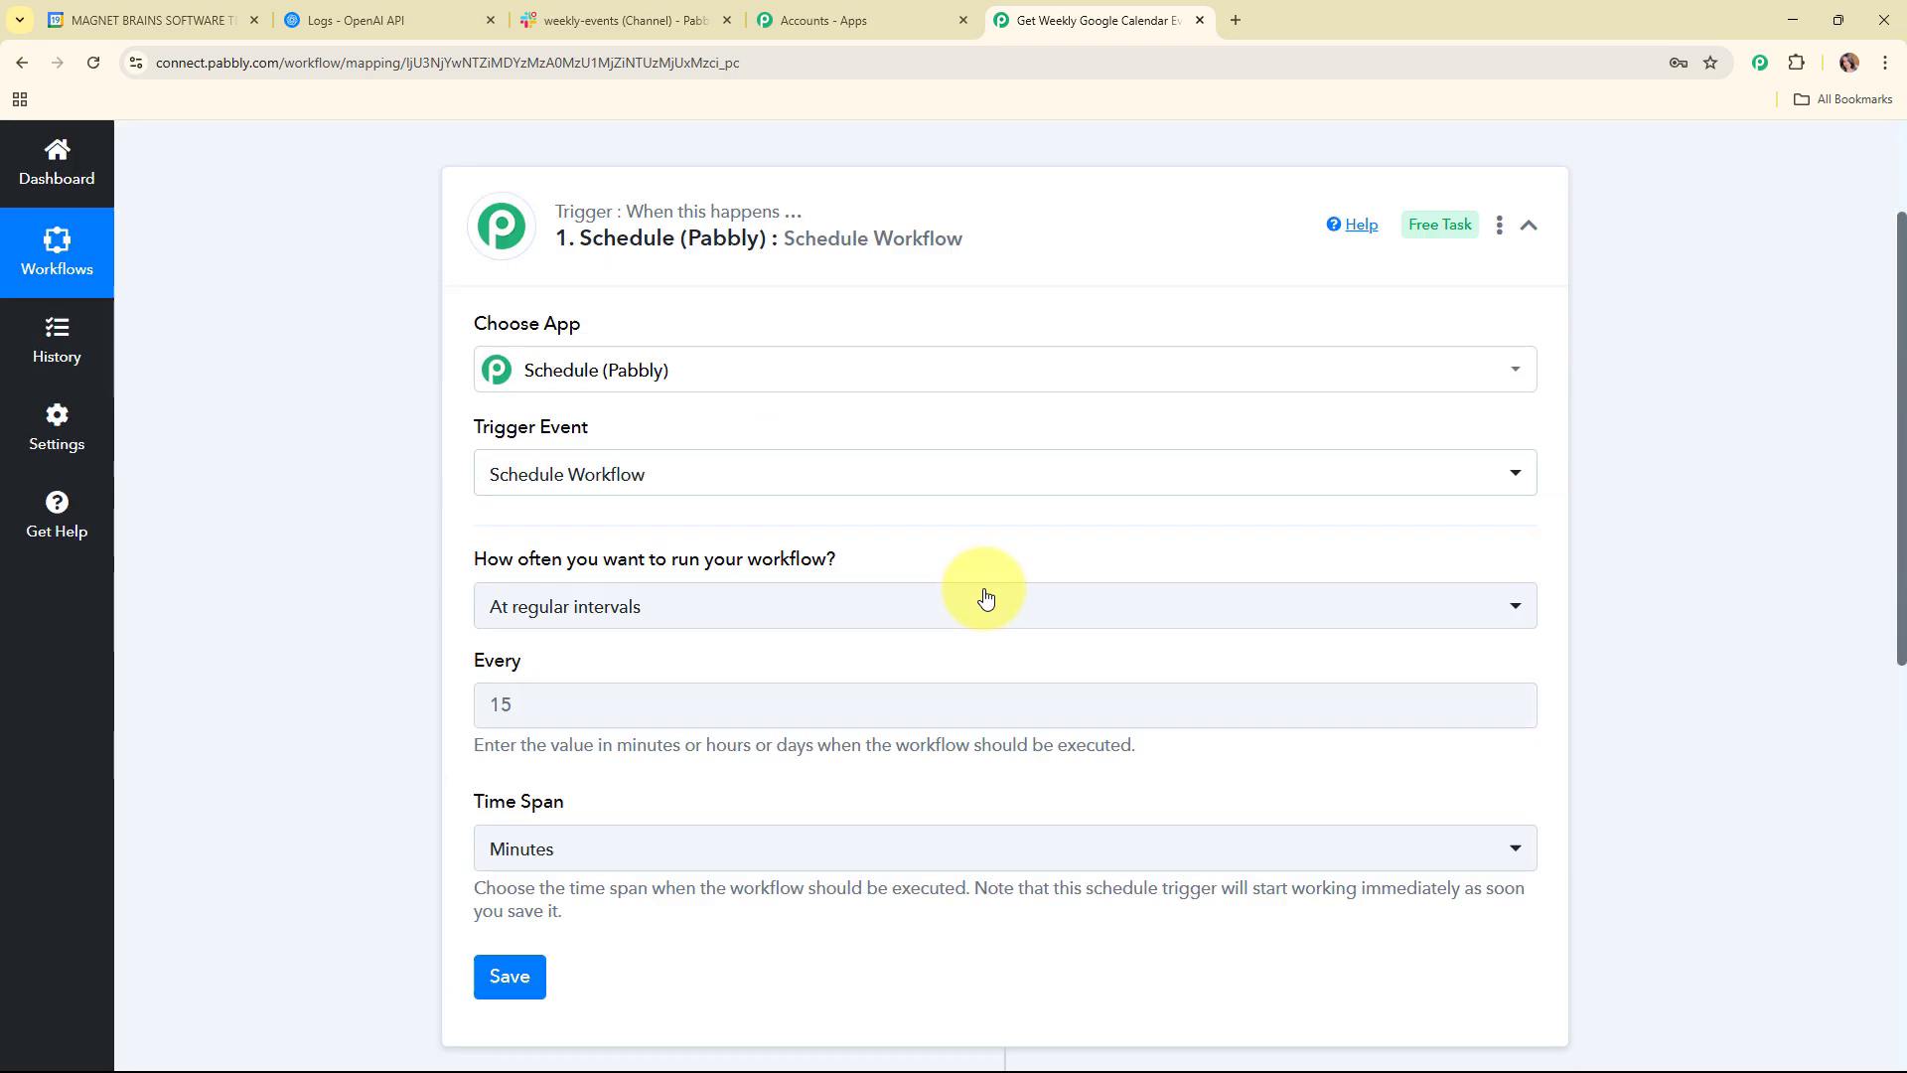
pyautogui.moveTo(816, 512)
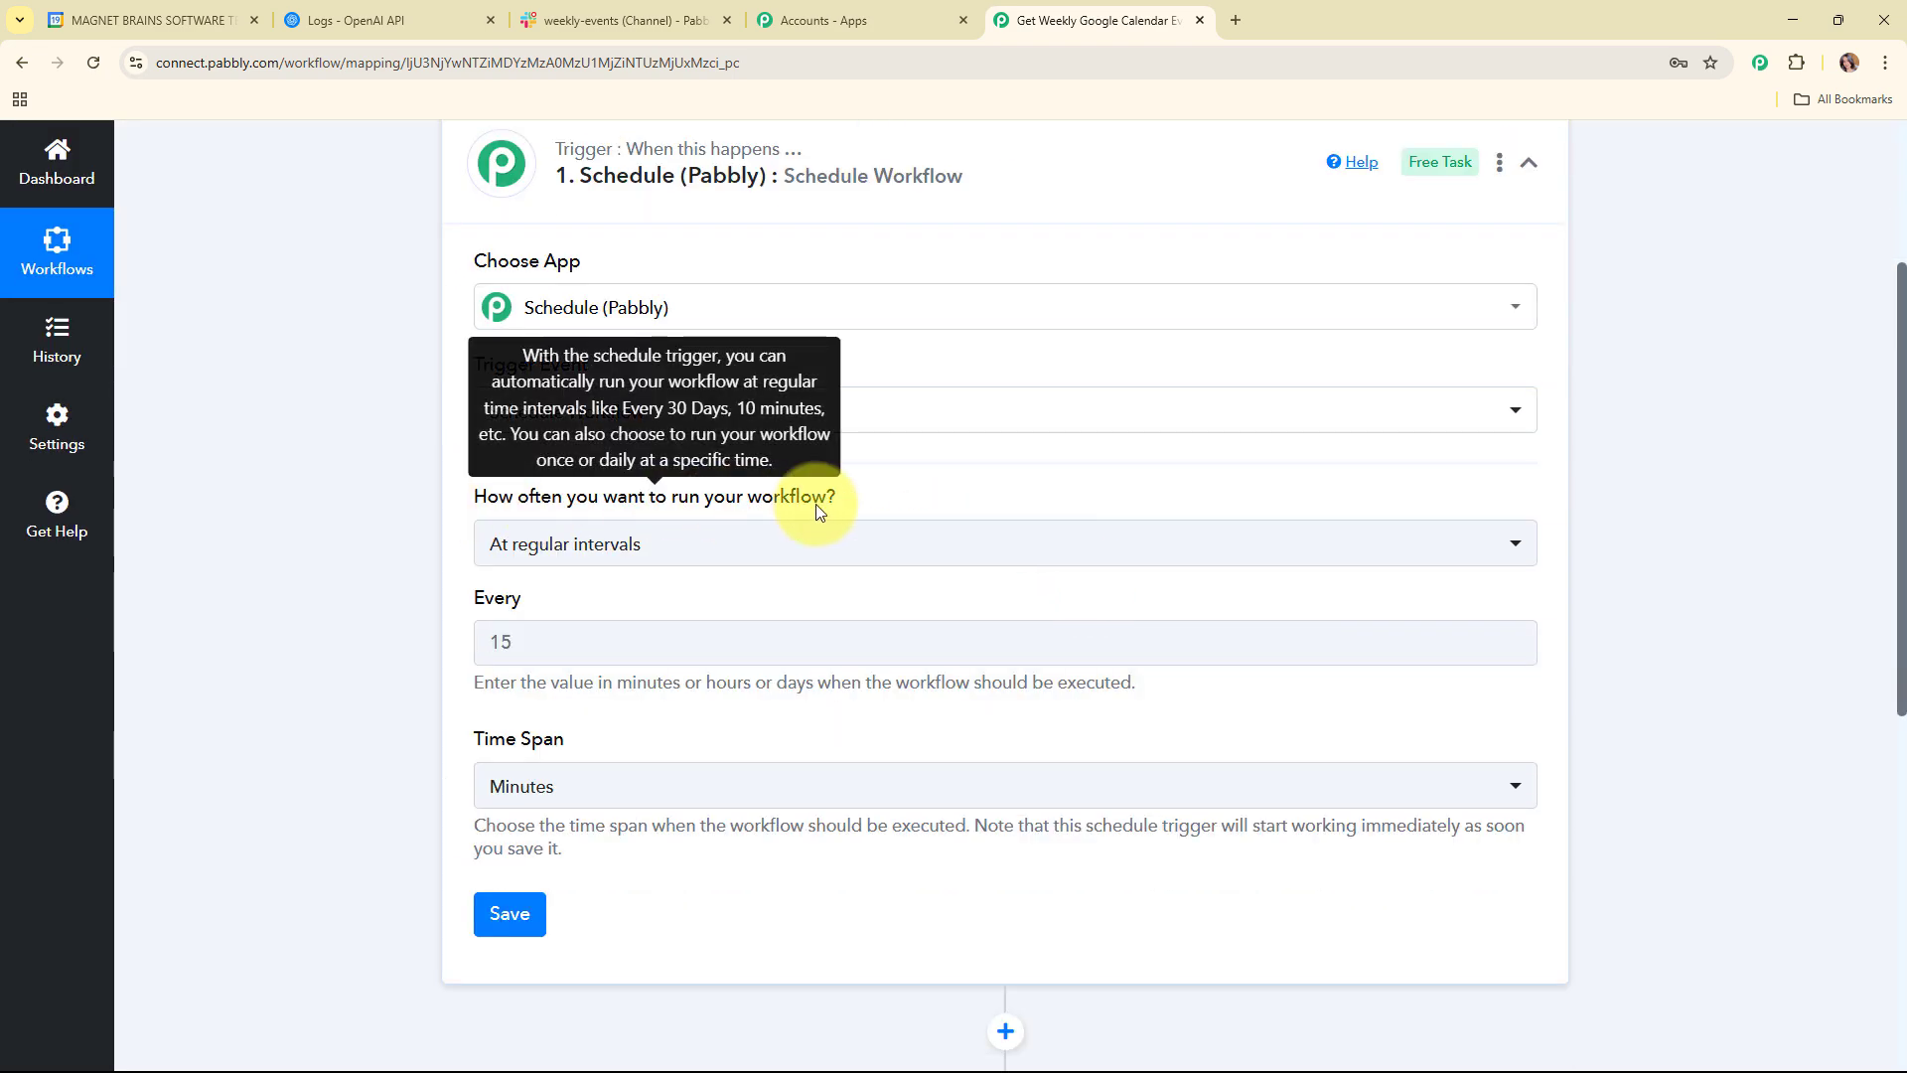
pyautogui.click(822, 536)
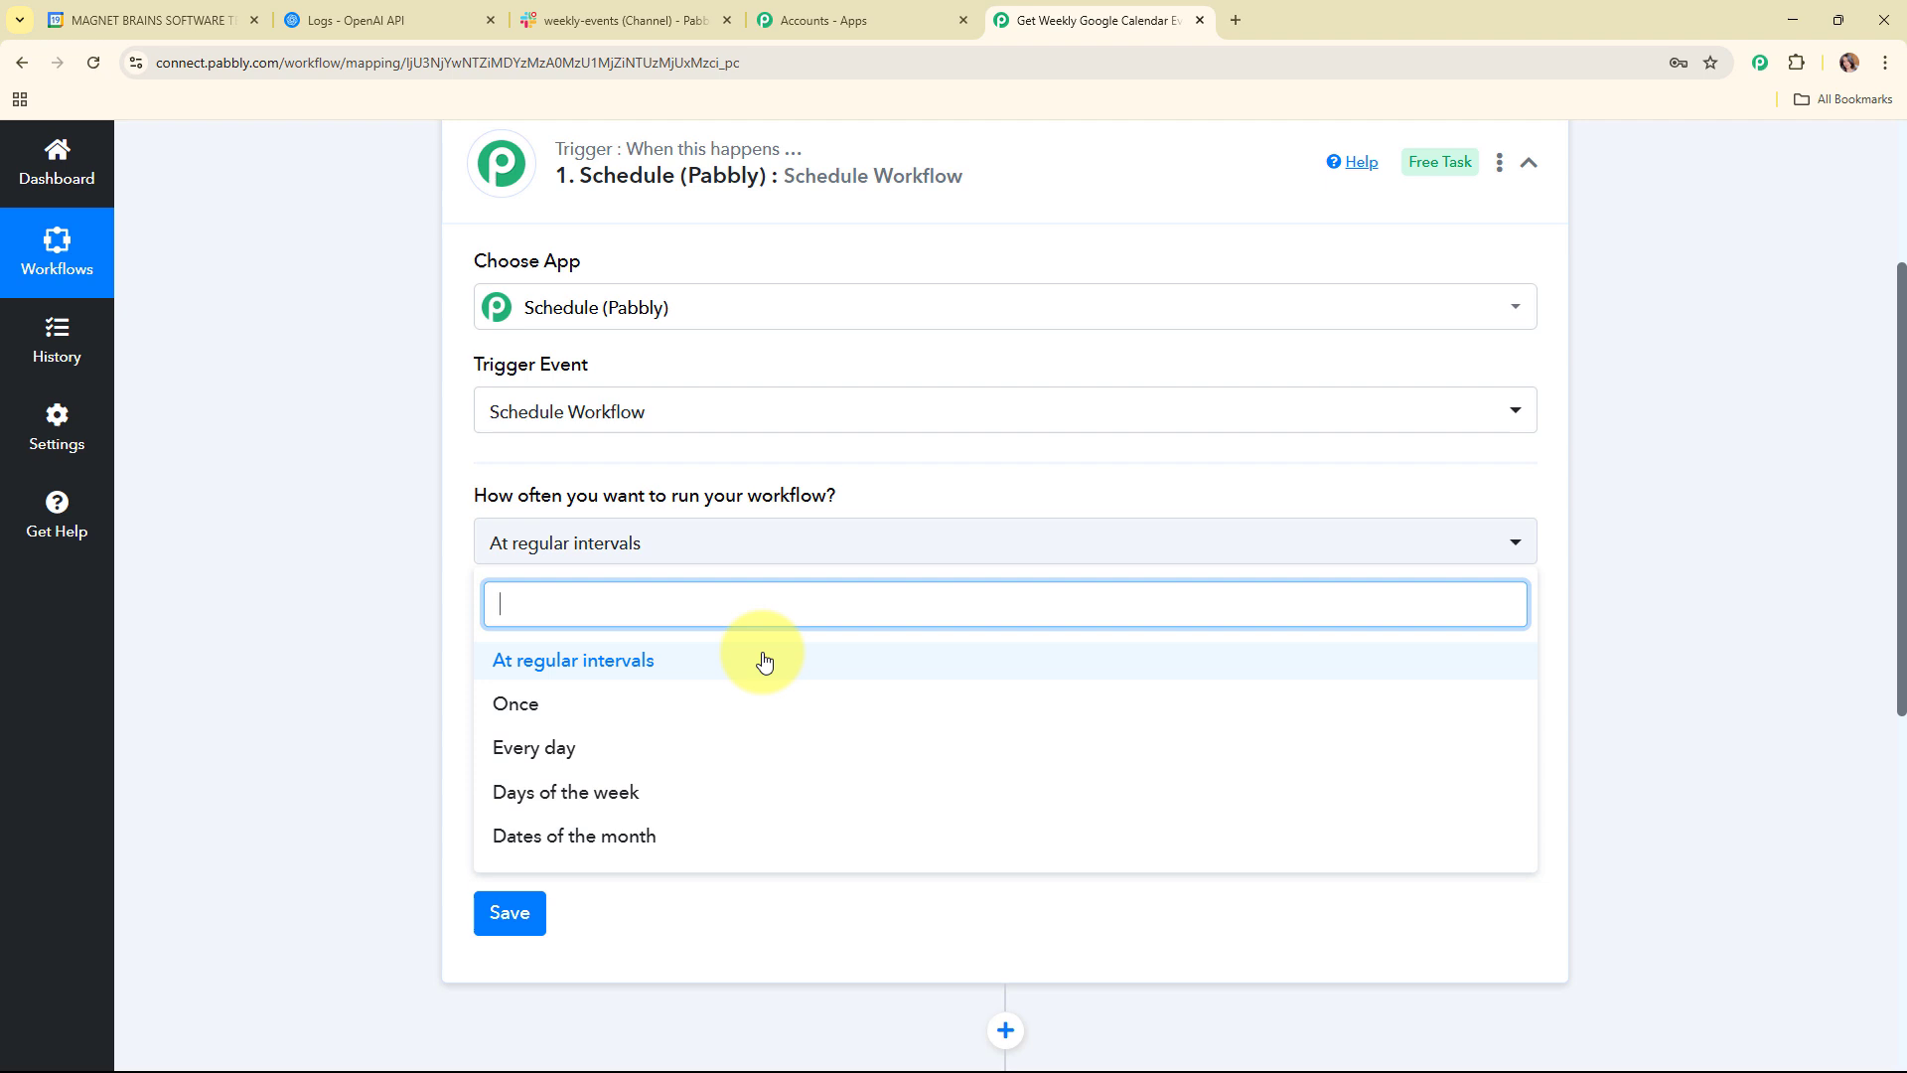
pyautogui.click(776, 809)
pyautogui.click(638, 644)
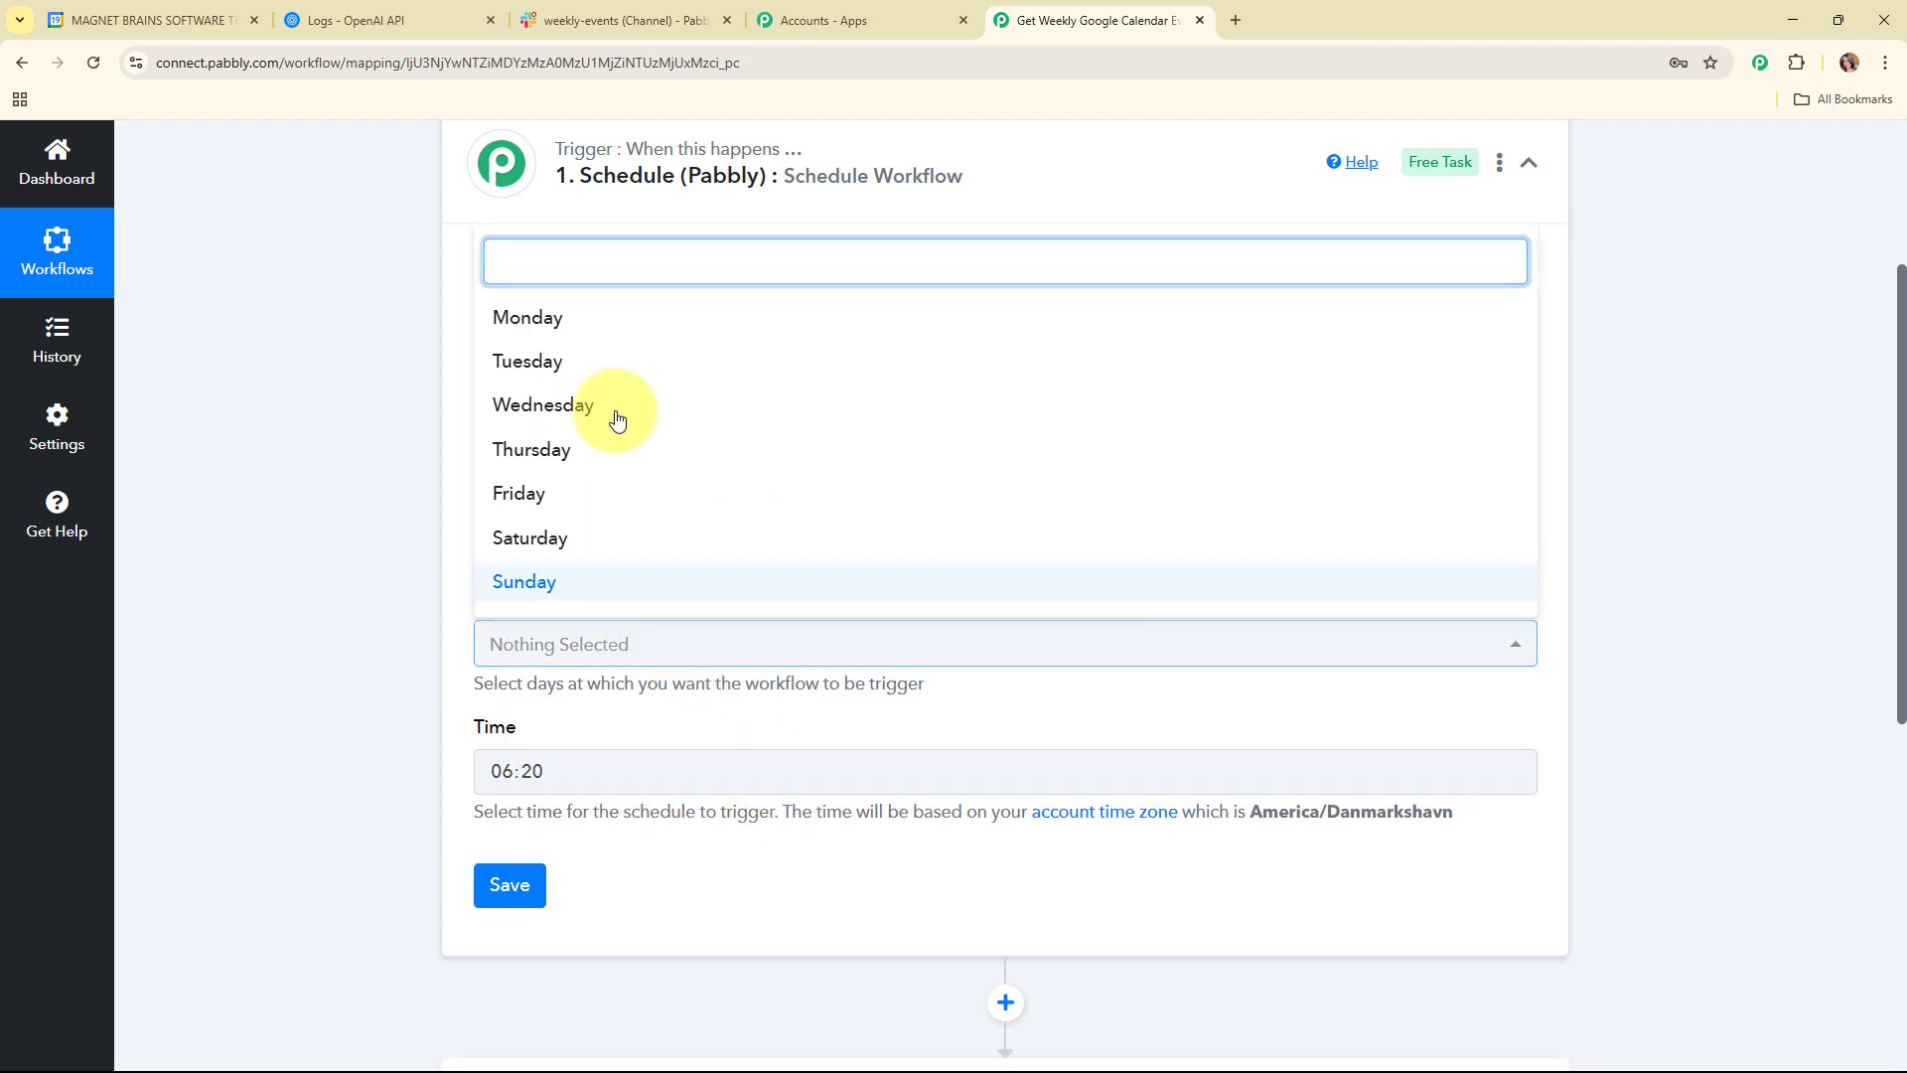
pyautogui.click(625, 320)
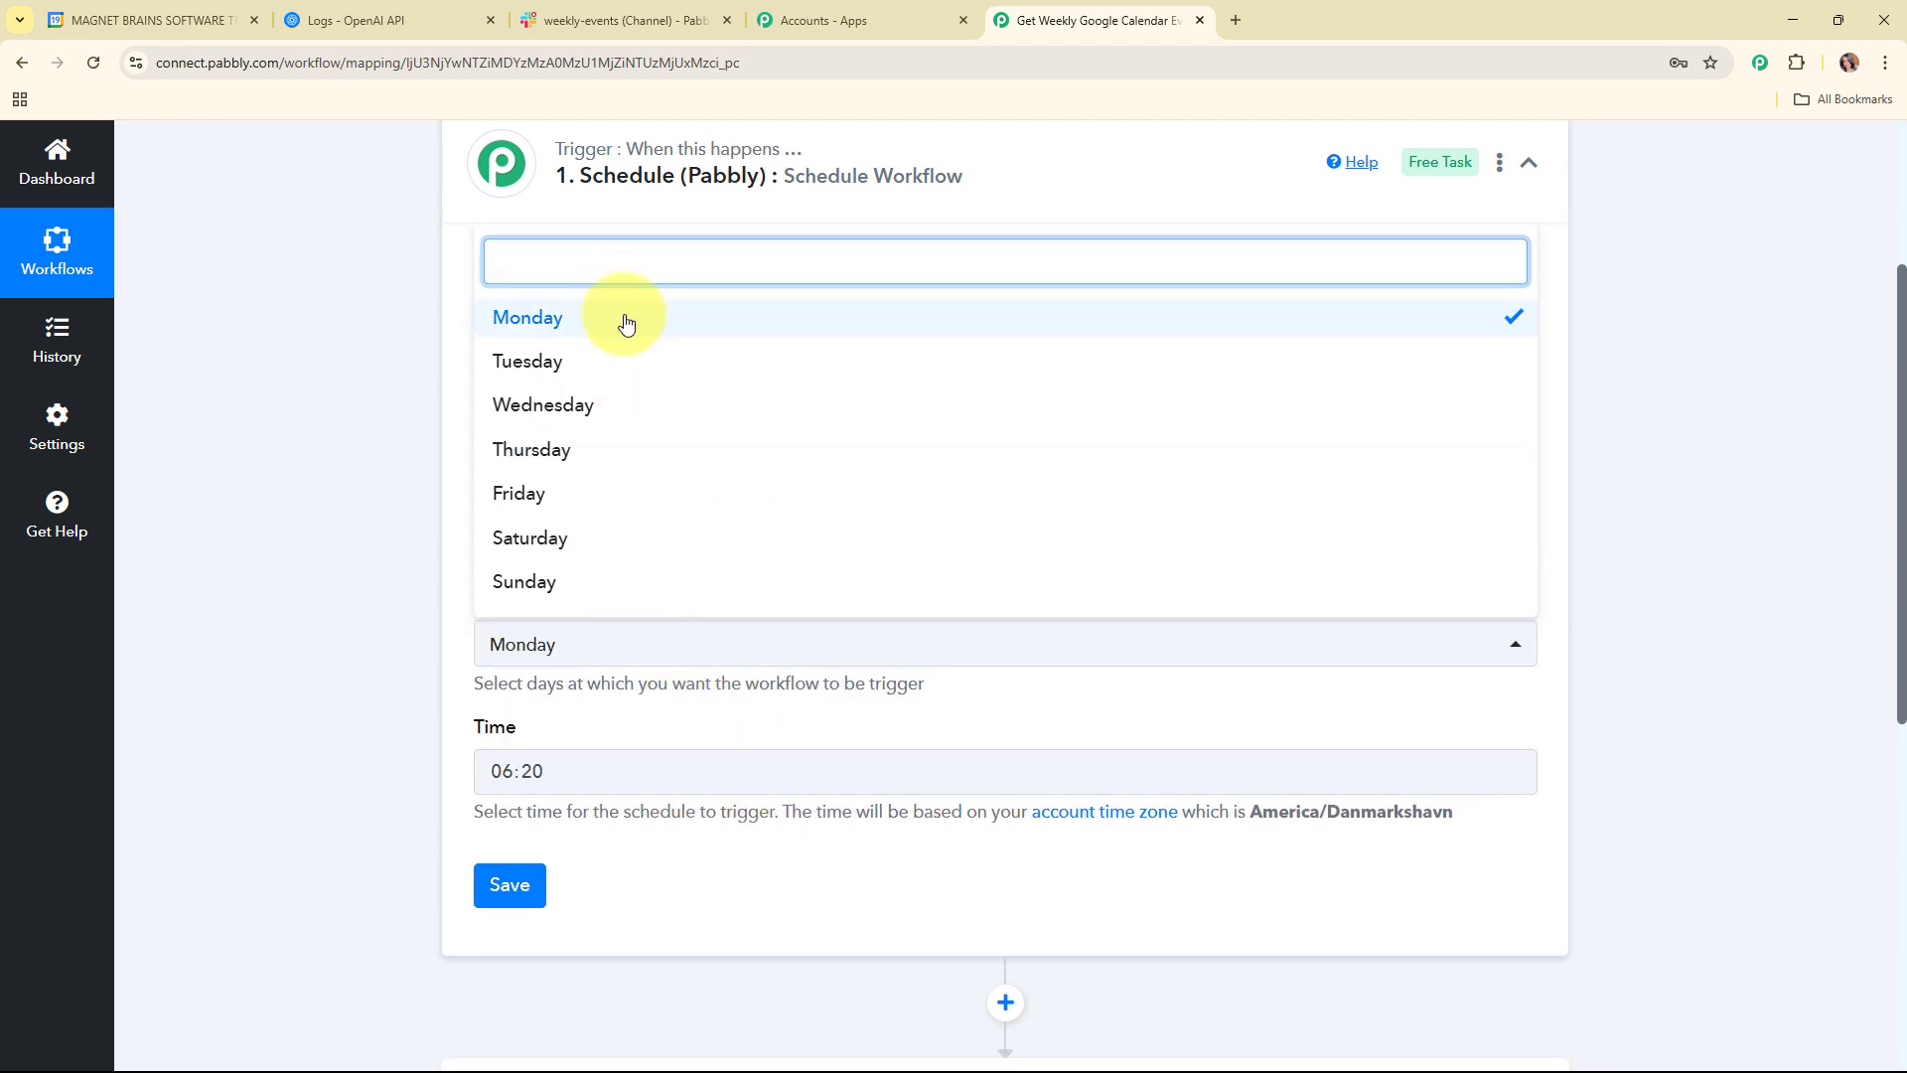
pyautogui.click(391, 381)
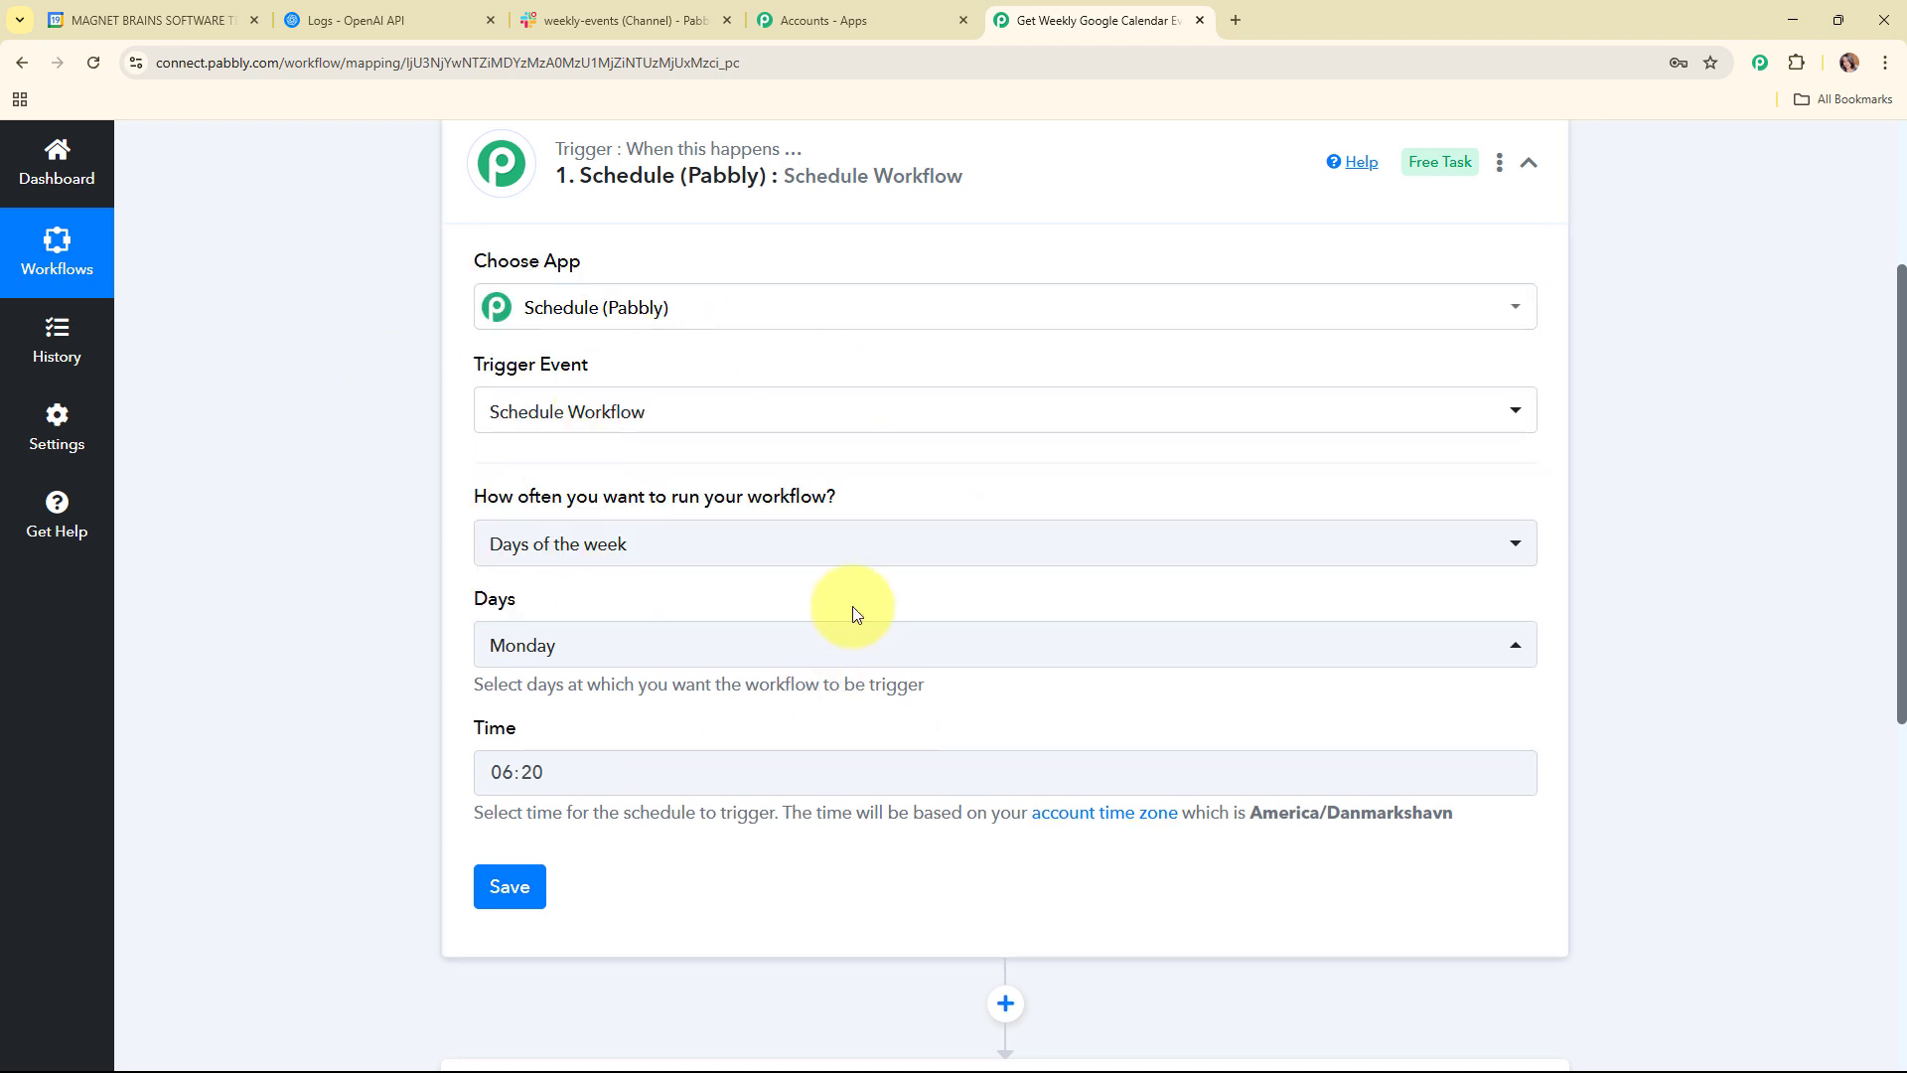
# Step: Set the schedule's trigger time to 10:00, save the trigger, and collapse its step
pyautogui.scroll(-3, 852, 606)
pyautogui.click(566, 487)
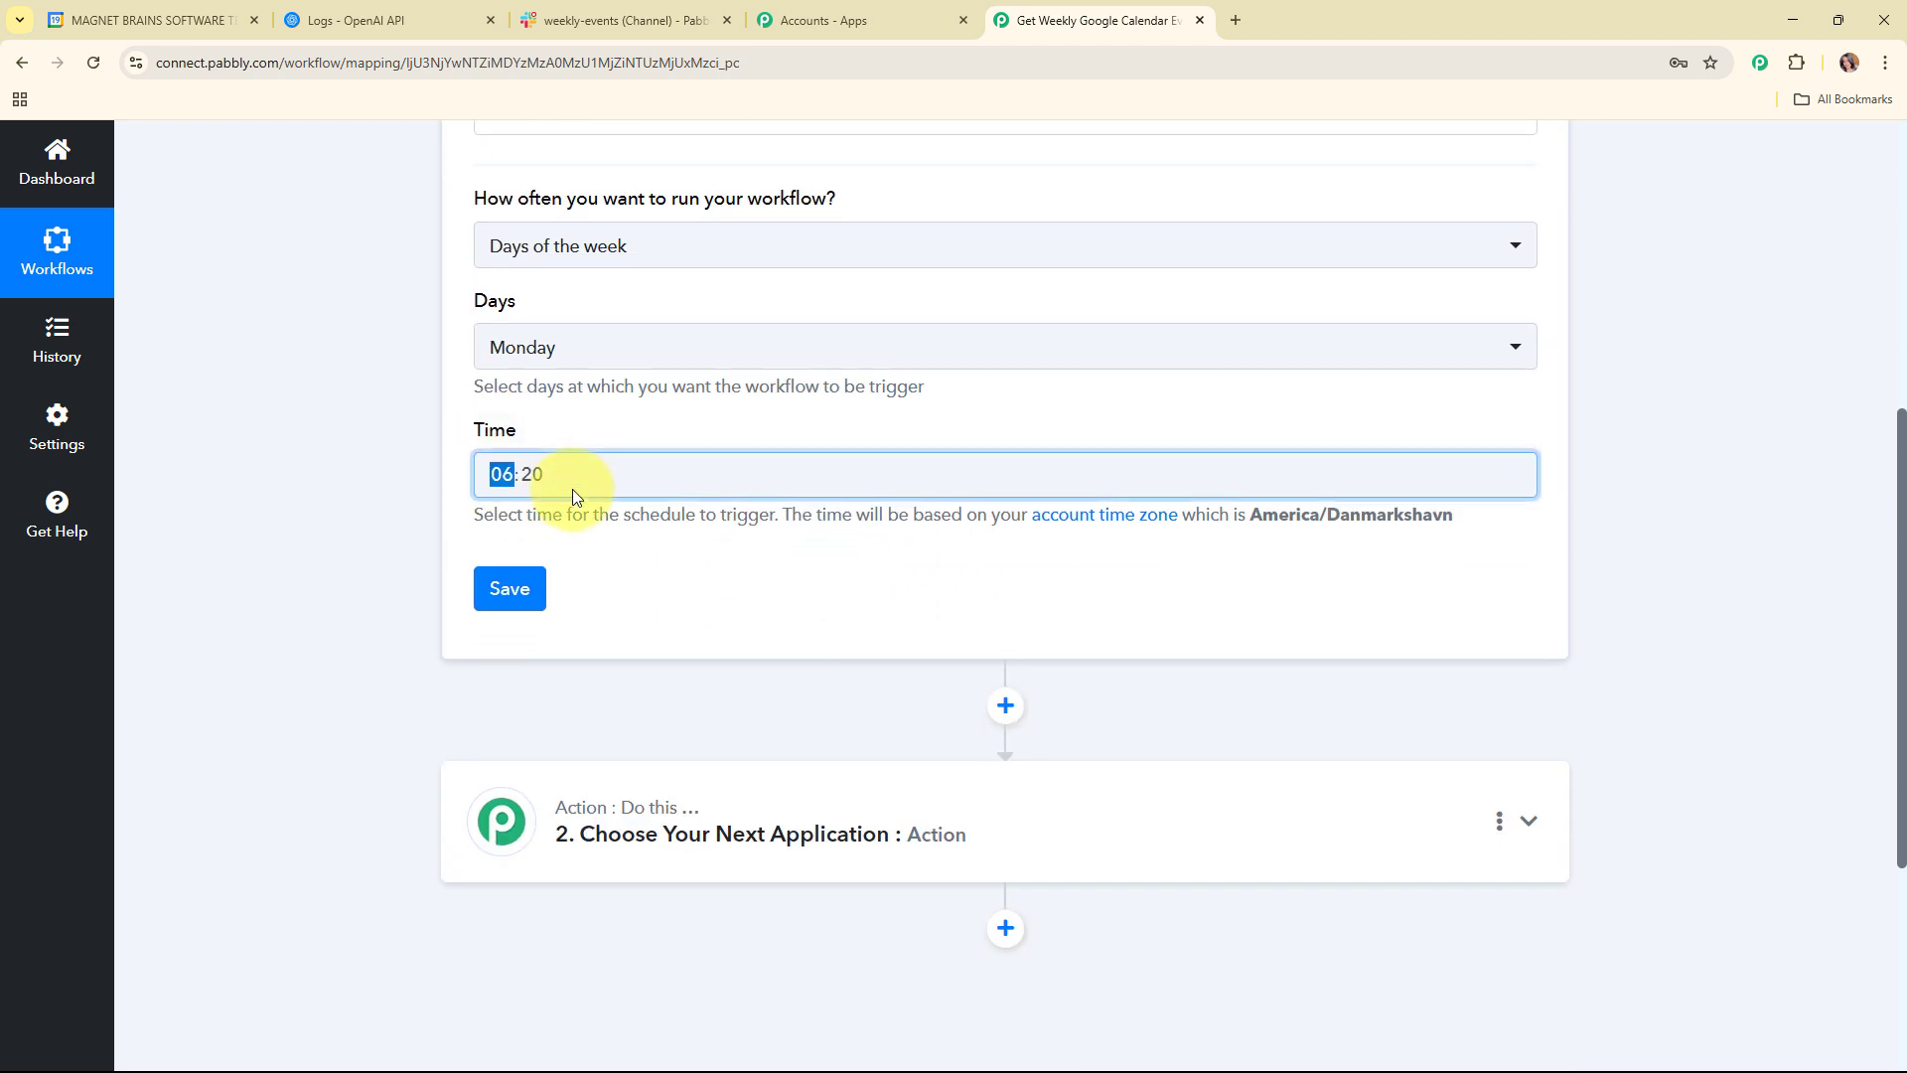
pyautogui.click(566, 479)
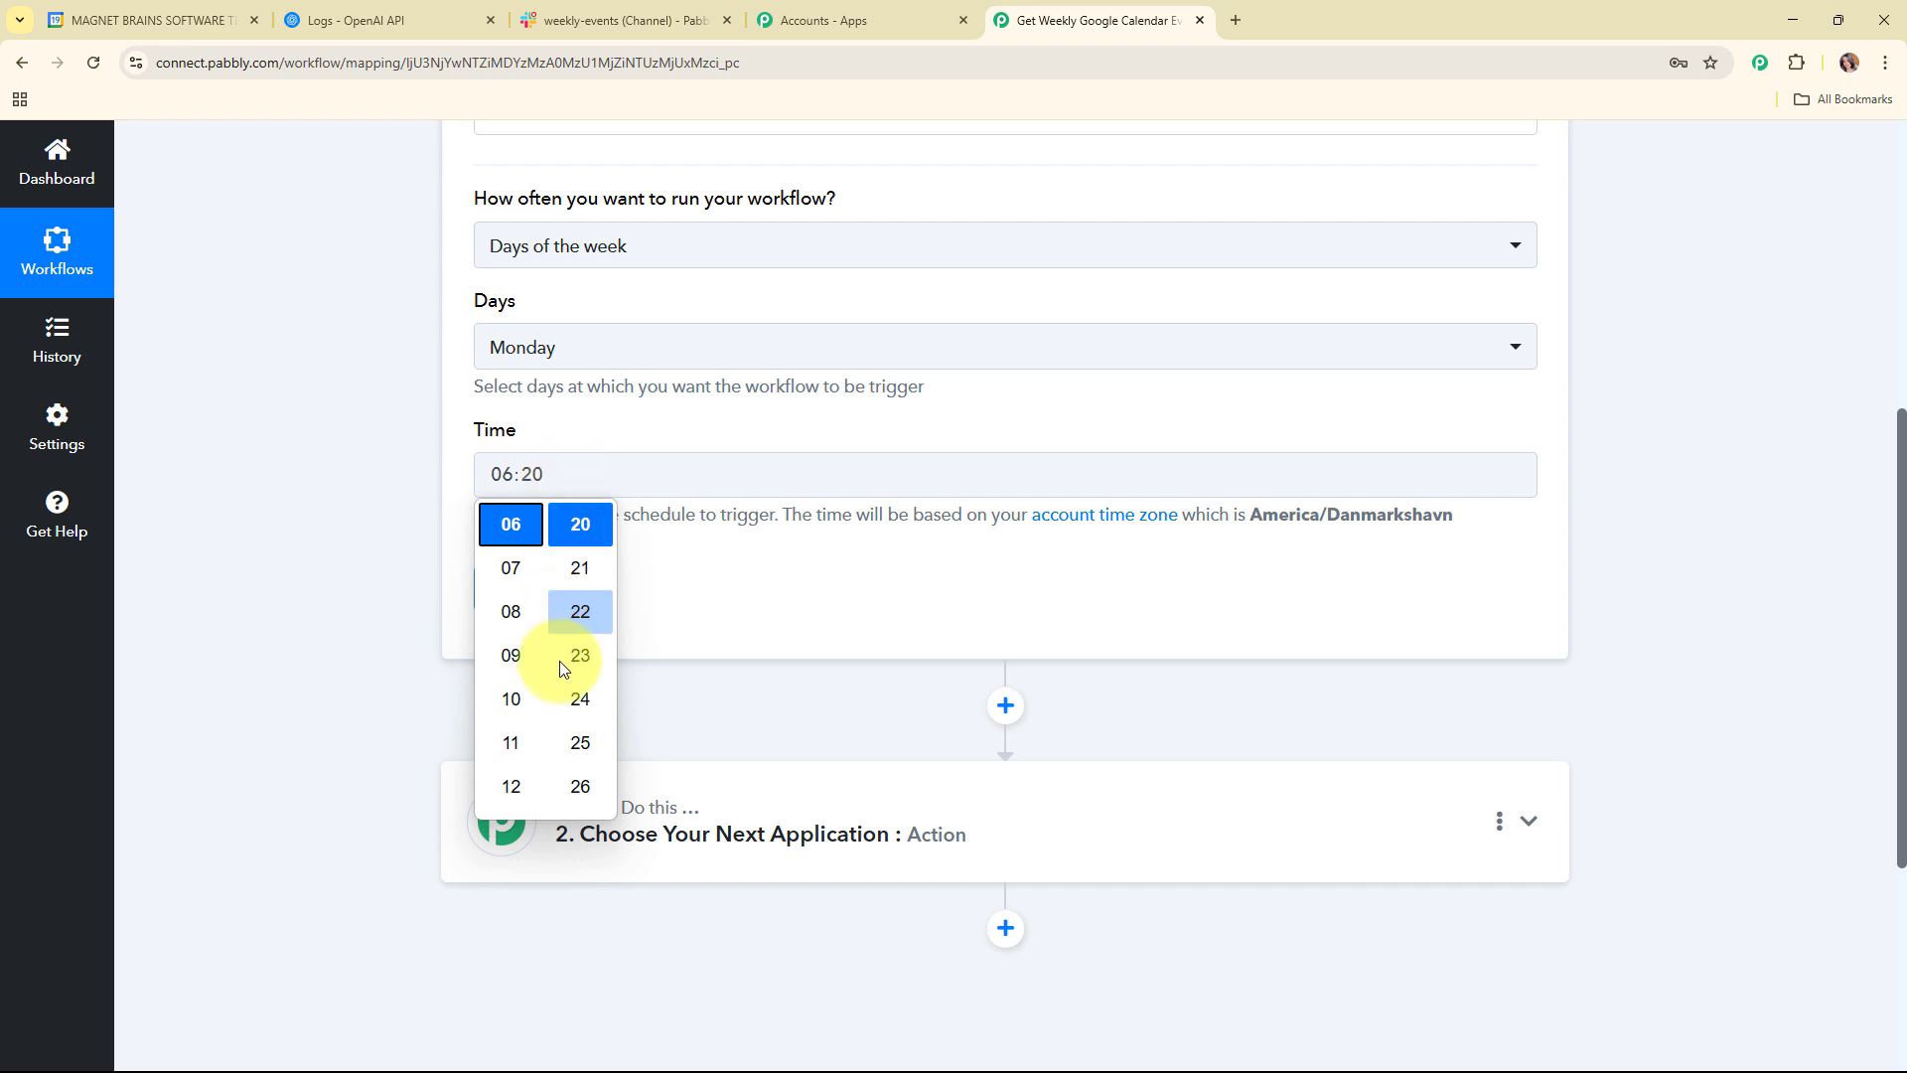
pyautogui.scroll(5, 558, 675)
pyautogui.scroll(-15, 506, 645)
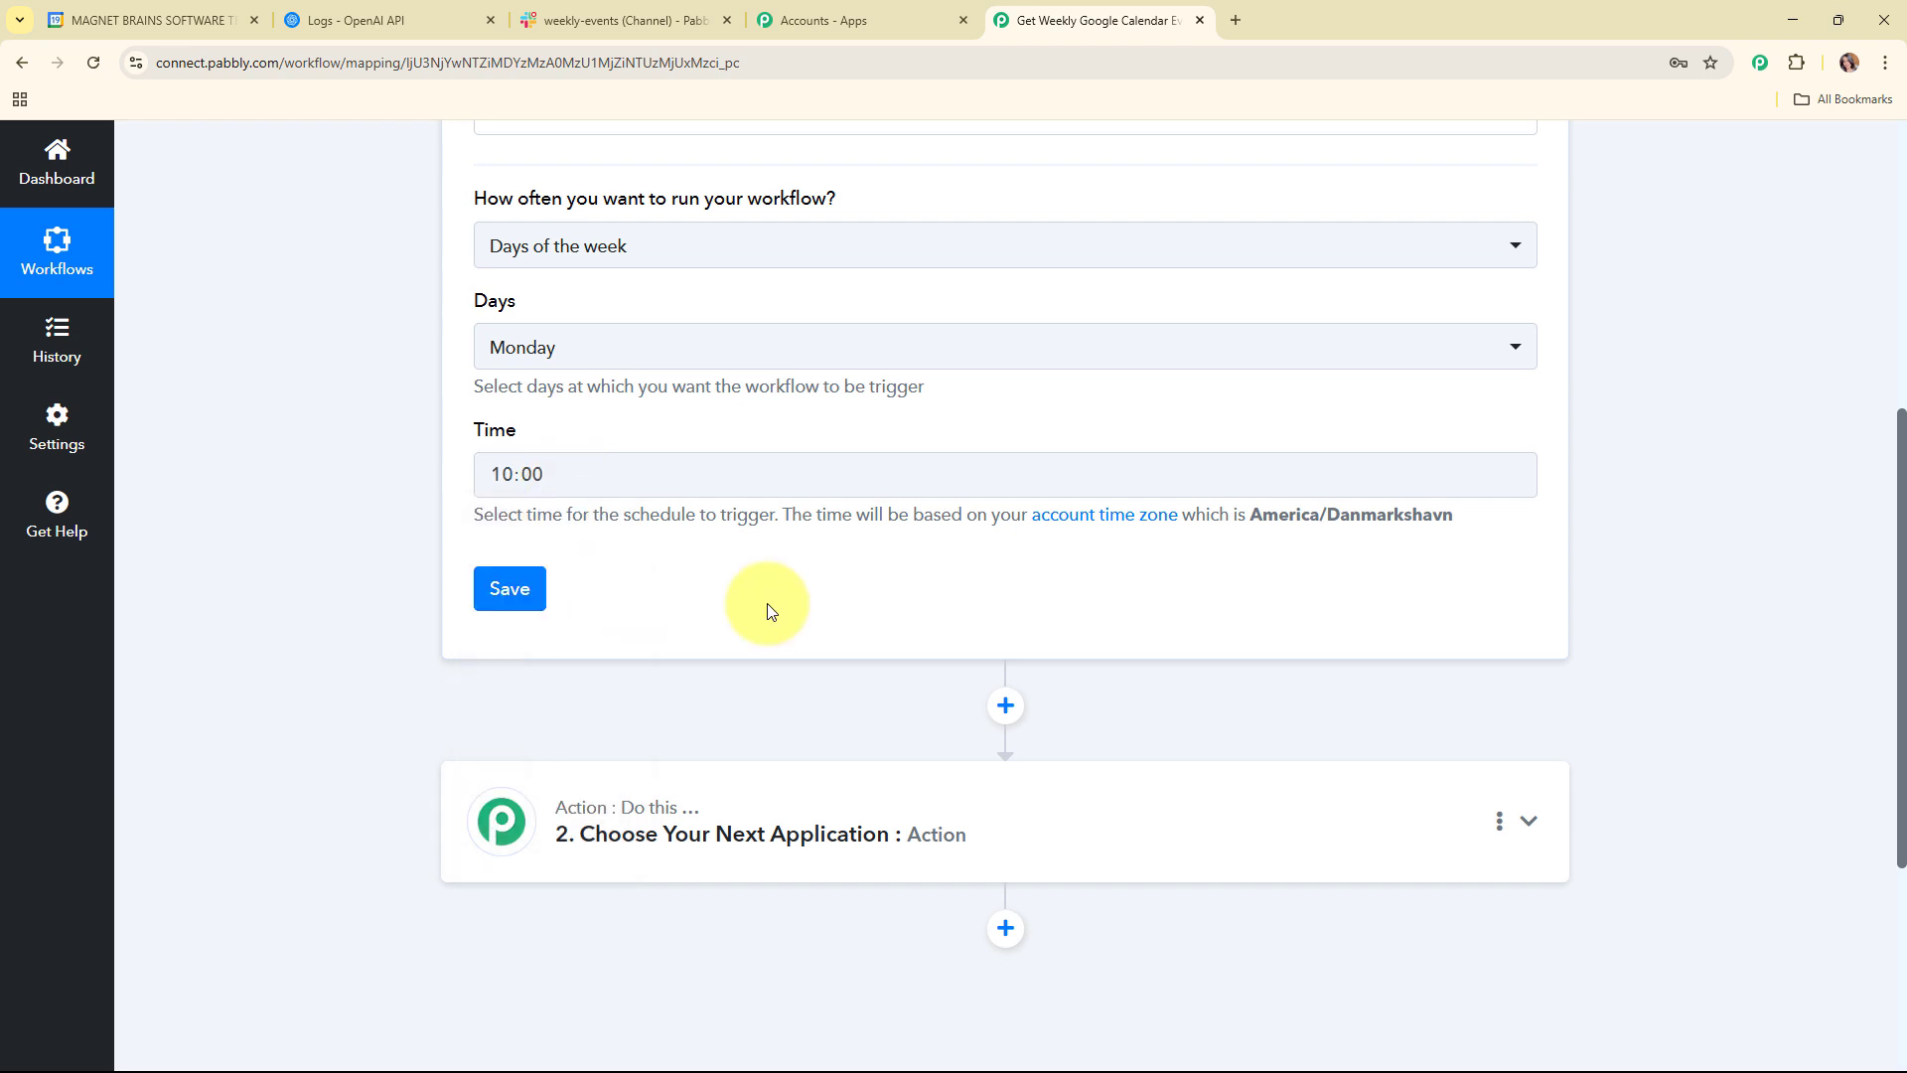
pyautogui.click(518, 589)
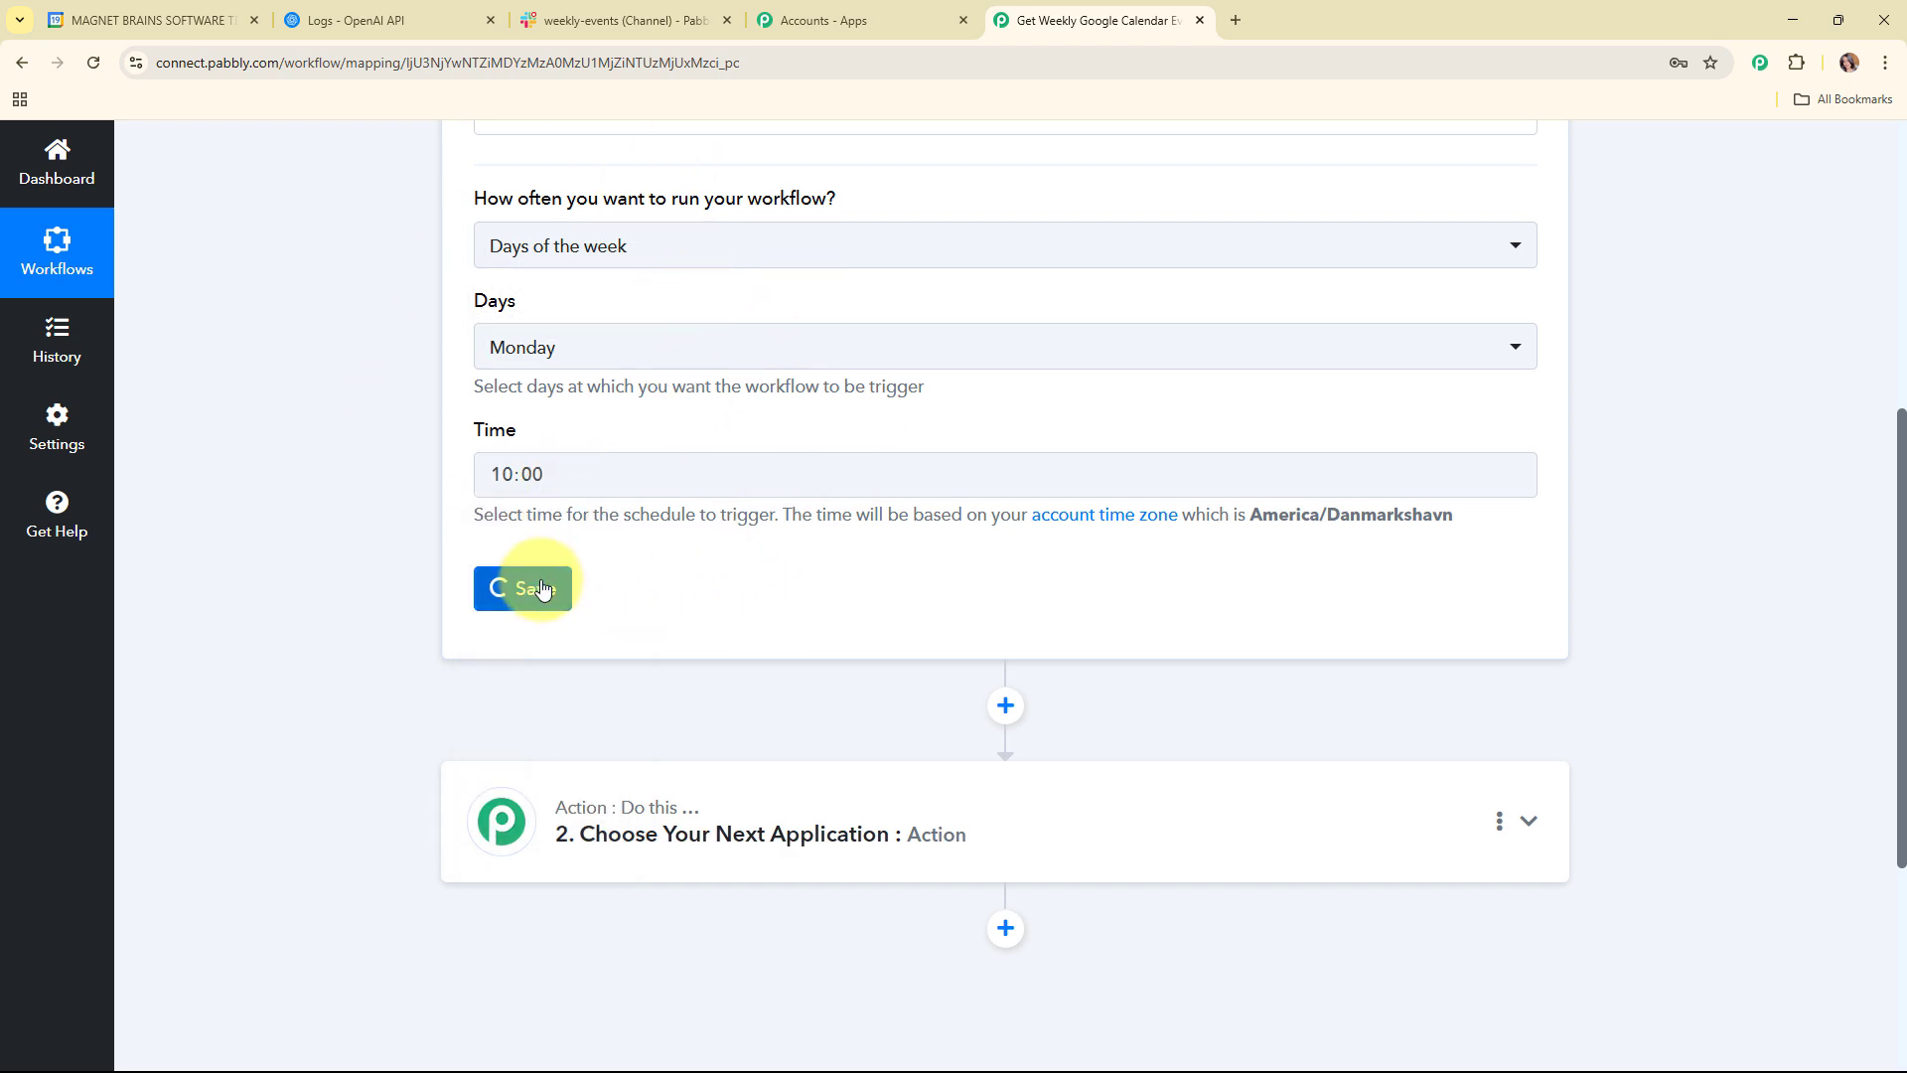
pyautogui.scroll(-3, 1470, 477)
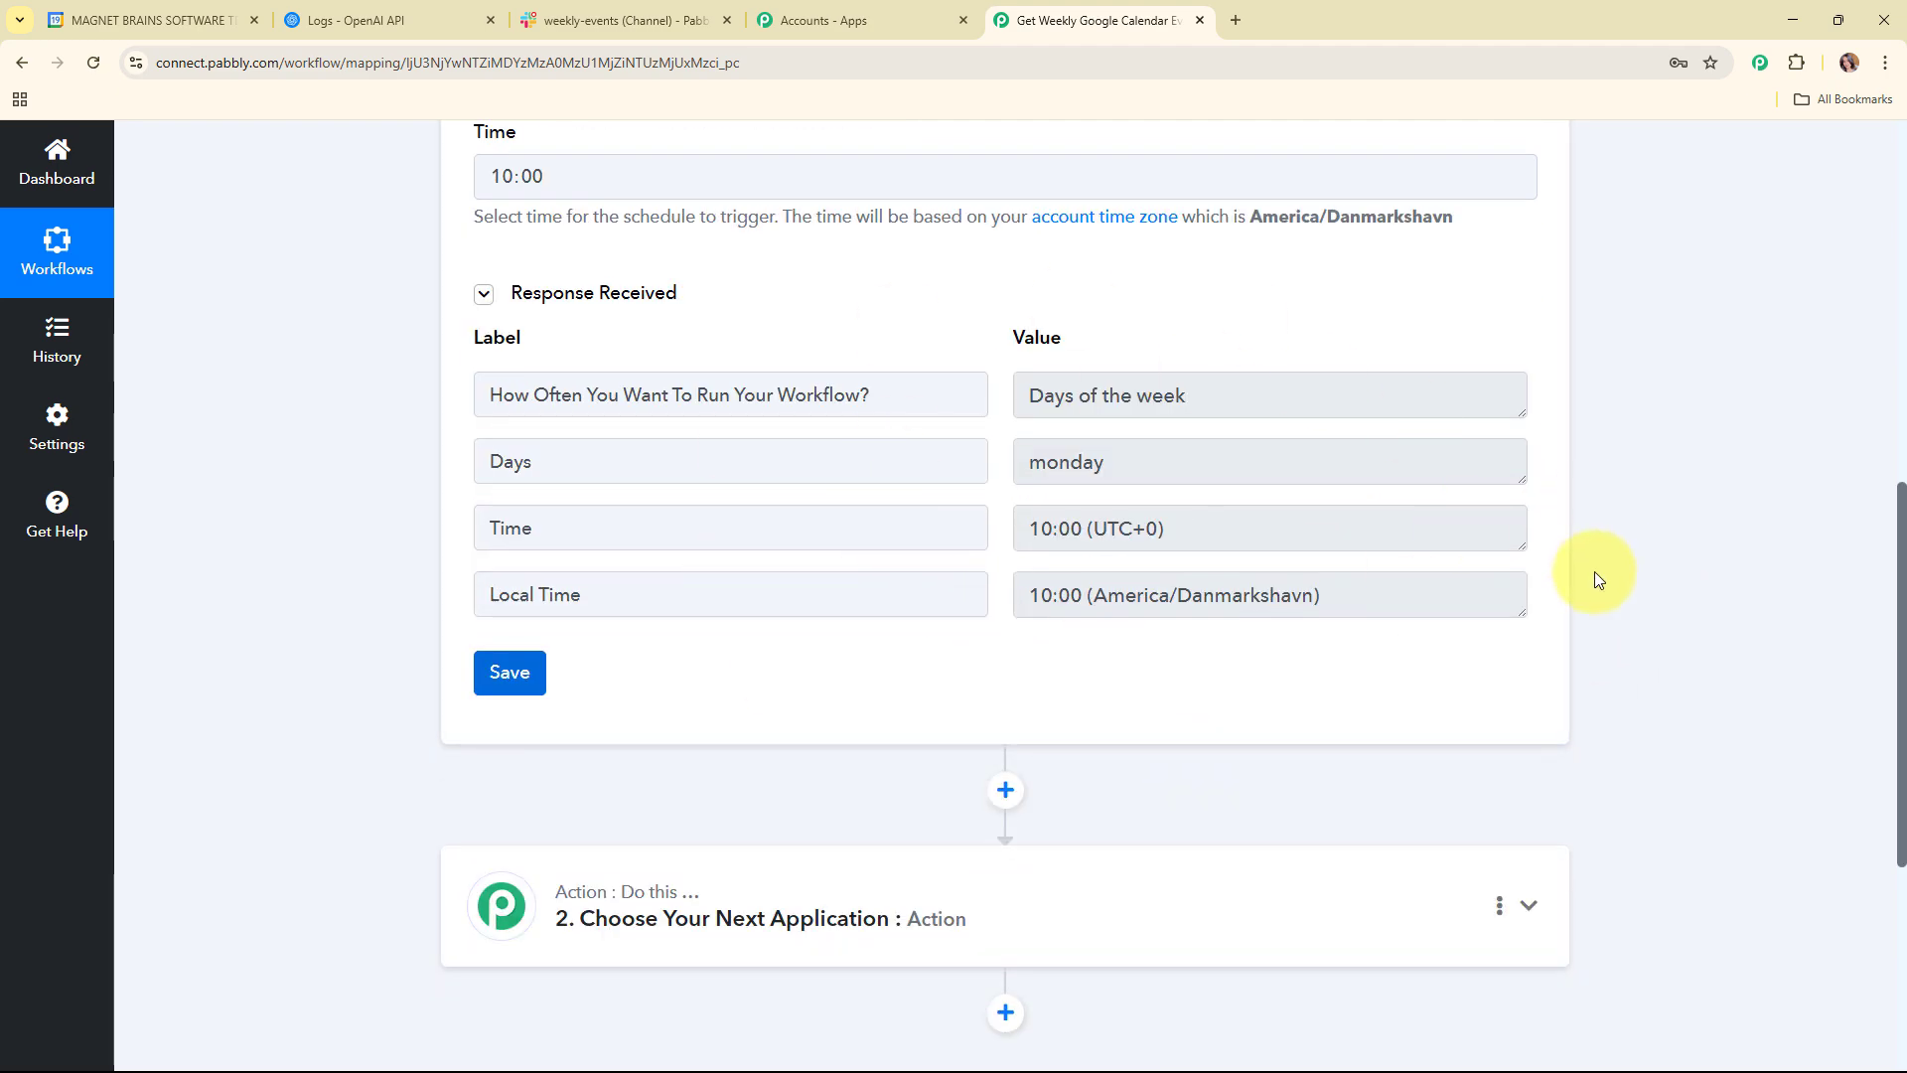
pyautogui.scroll(10, 1700, 593)
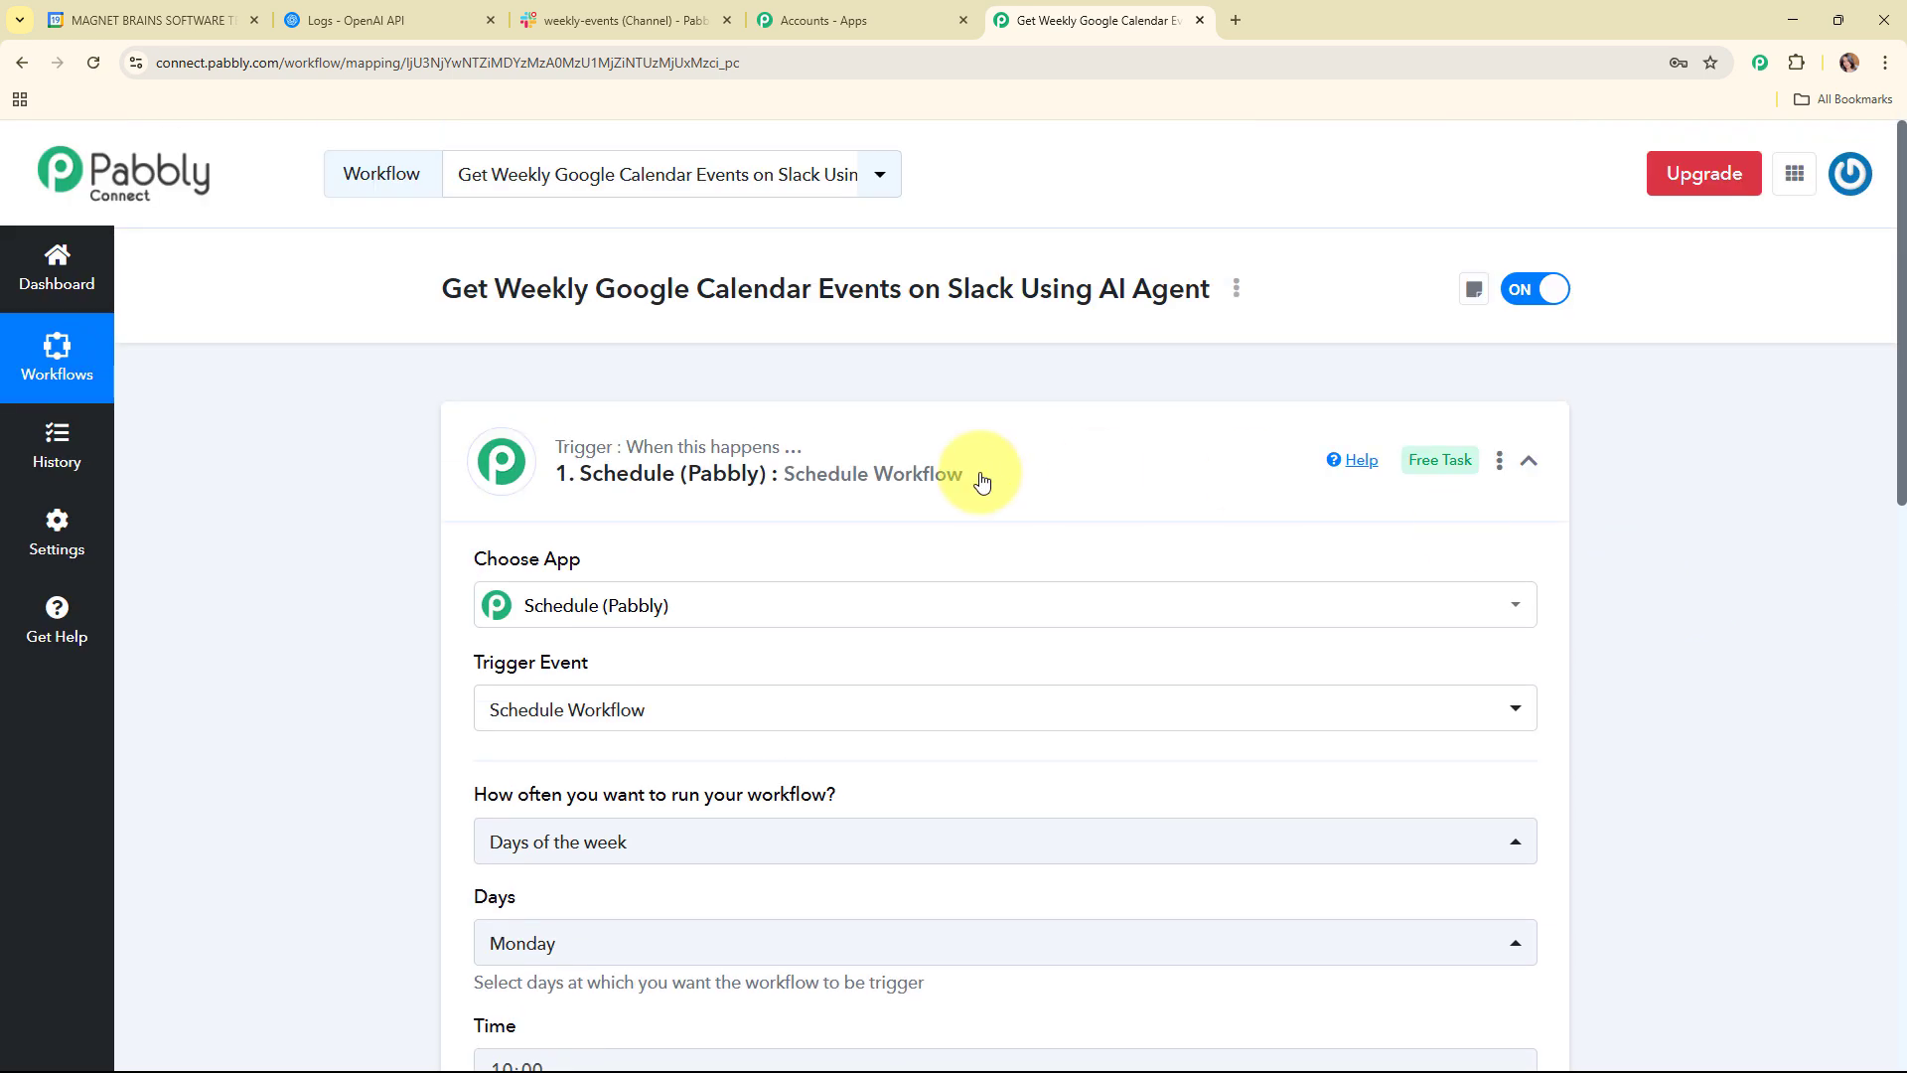
pyautogui.click(1254, 493)
# Step: Set the action application to Date/Time Formatter (Pabbly) with Current Date as the action event, and connect it
pyautogui.scroll(-2, 1253, 494)
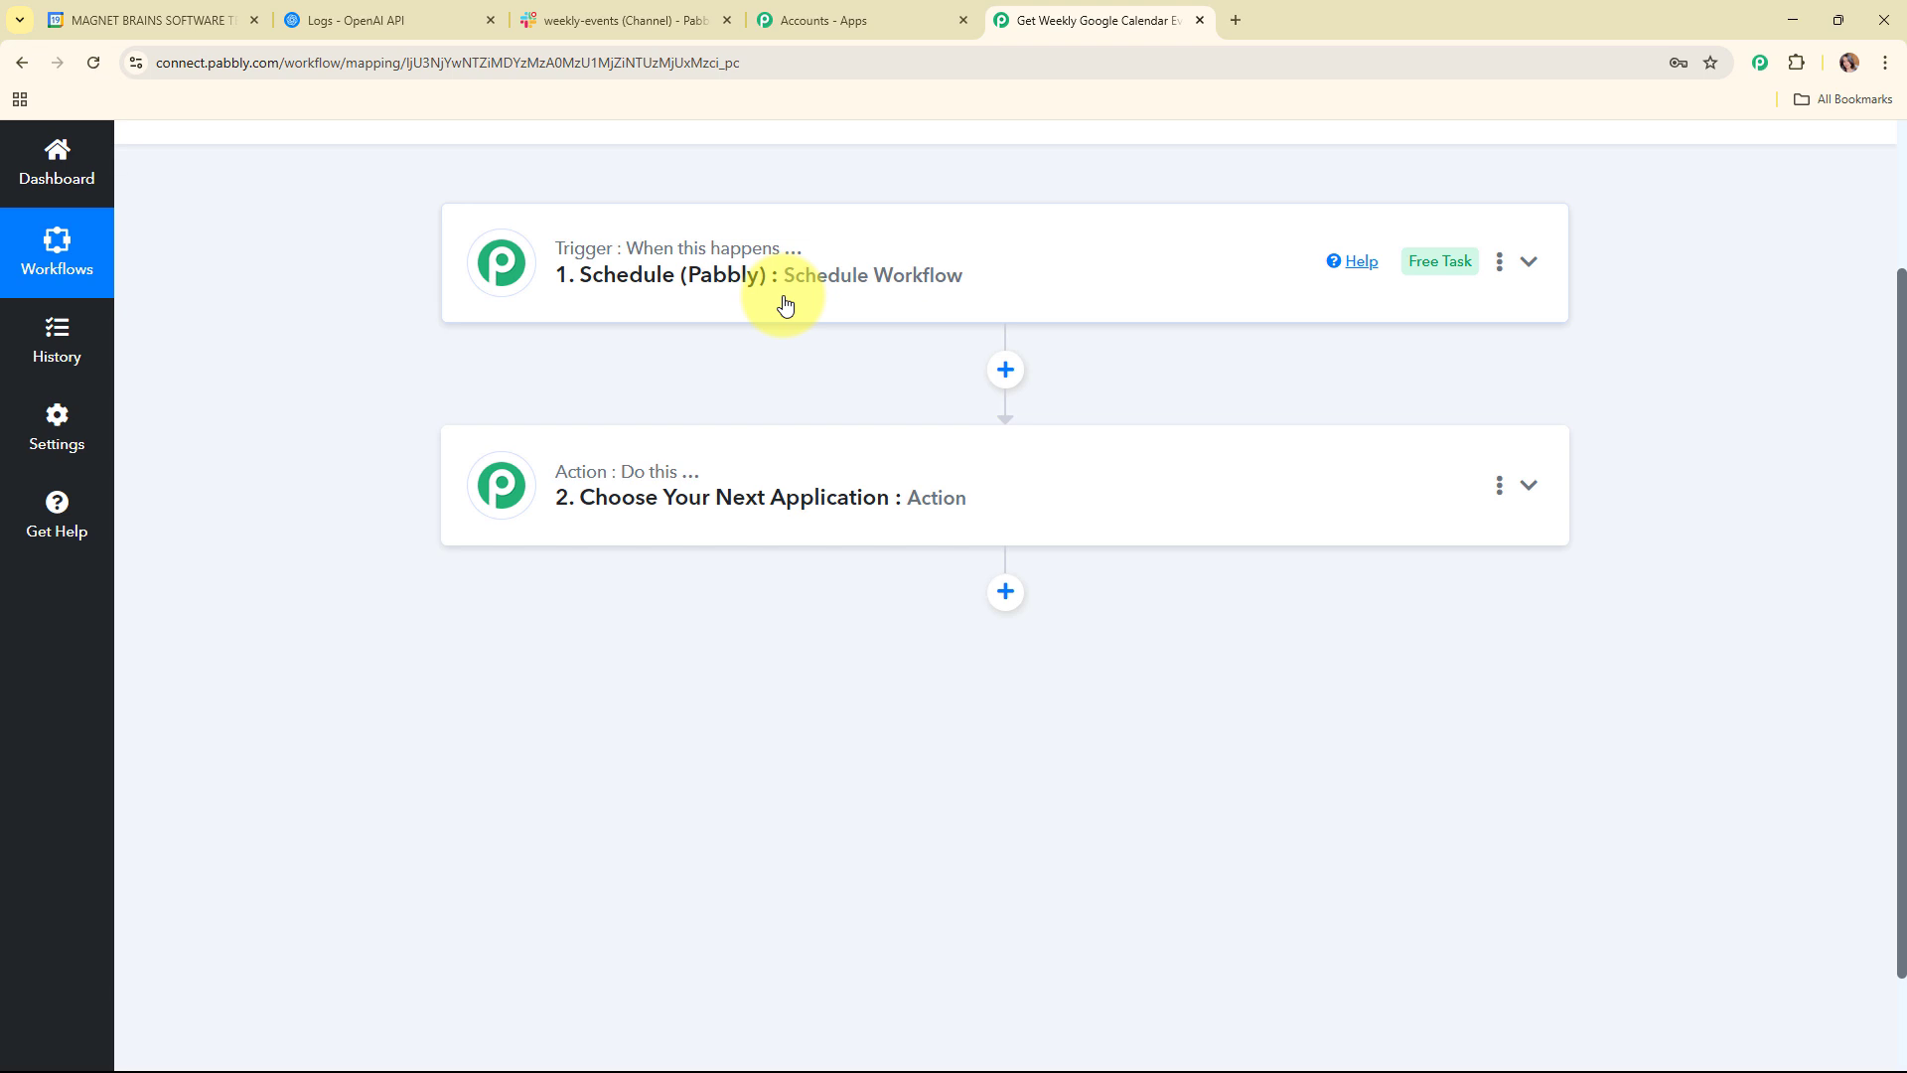
pyautogui.click(915, 477)
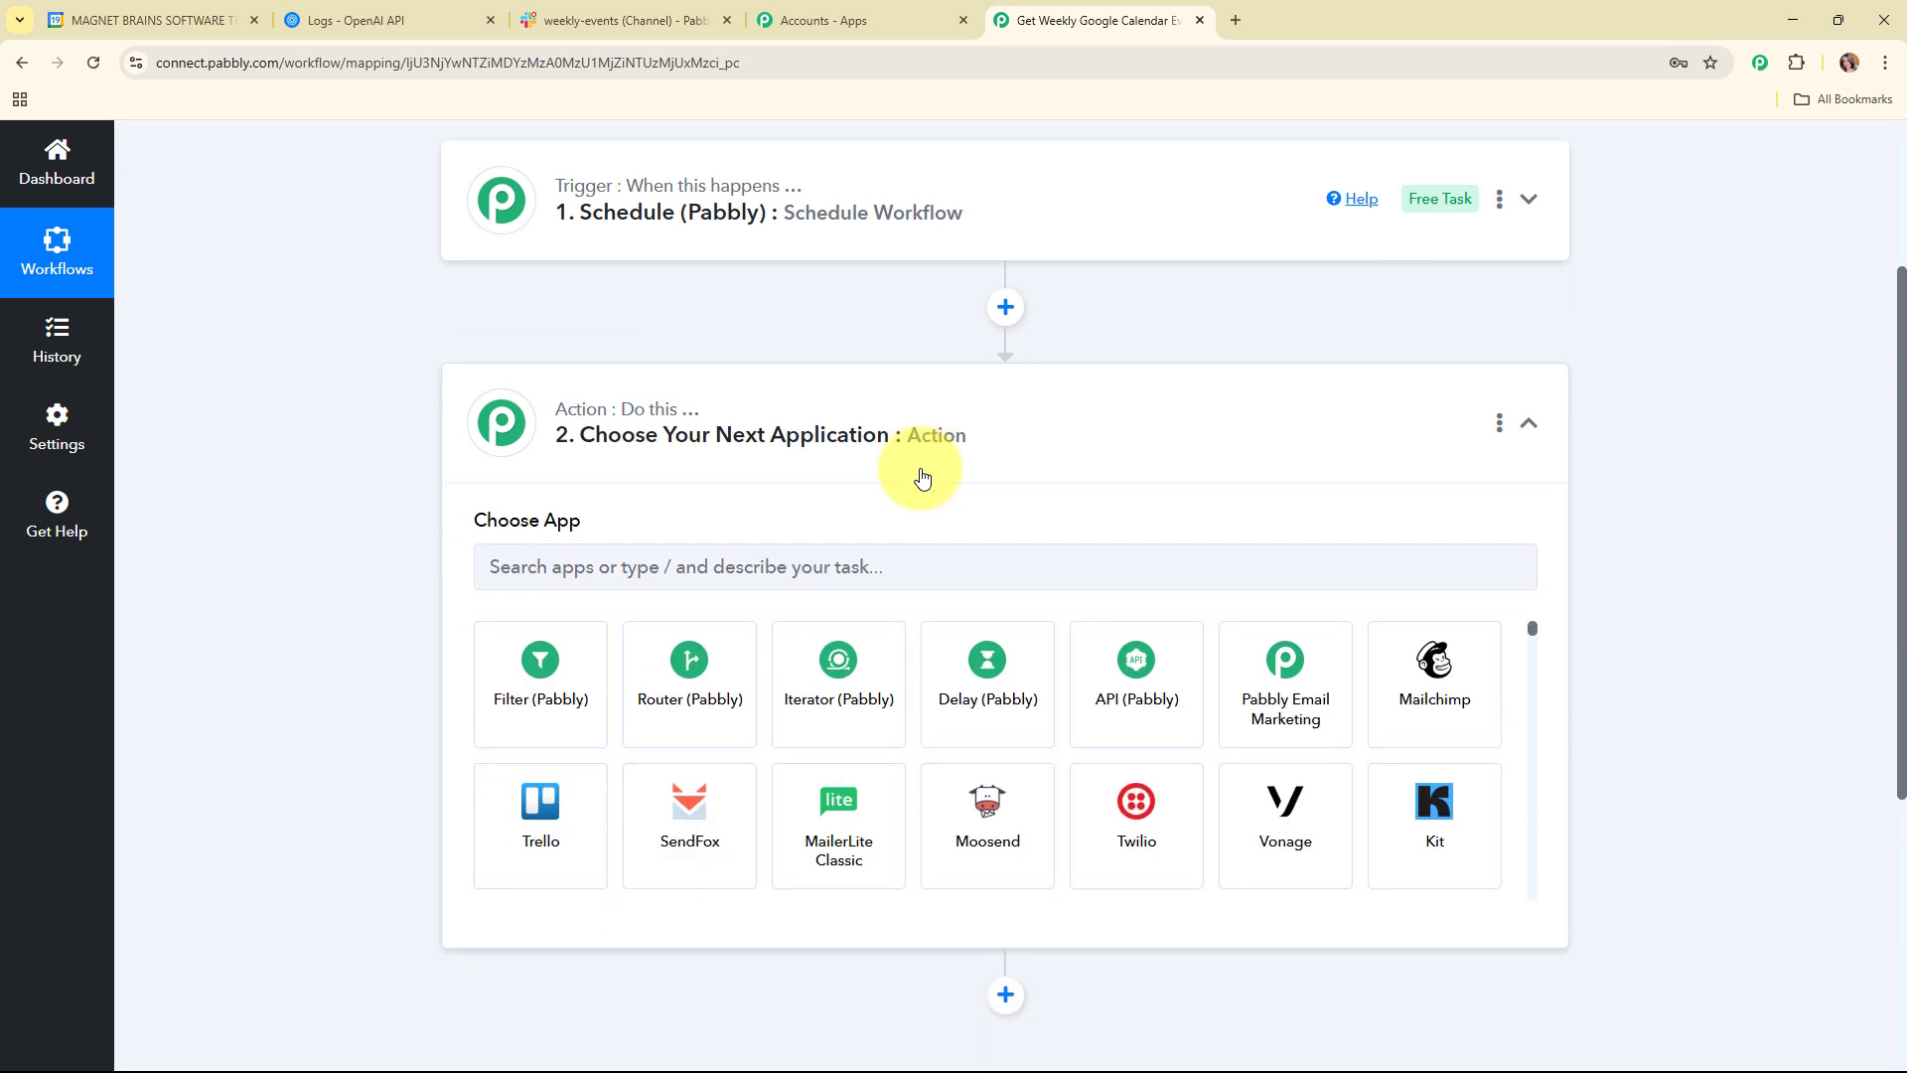
pyautogui.click(586, 529)
pyautogui.write('date')
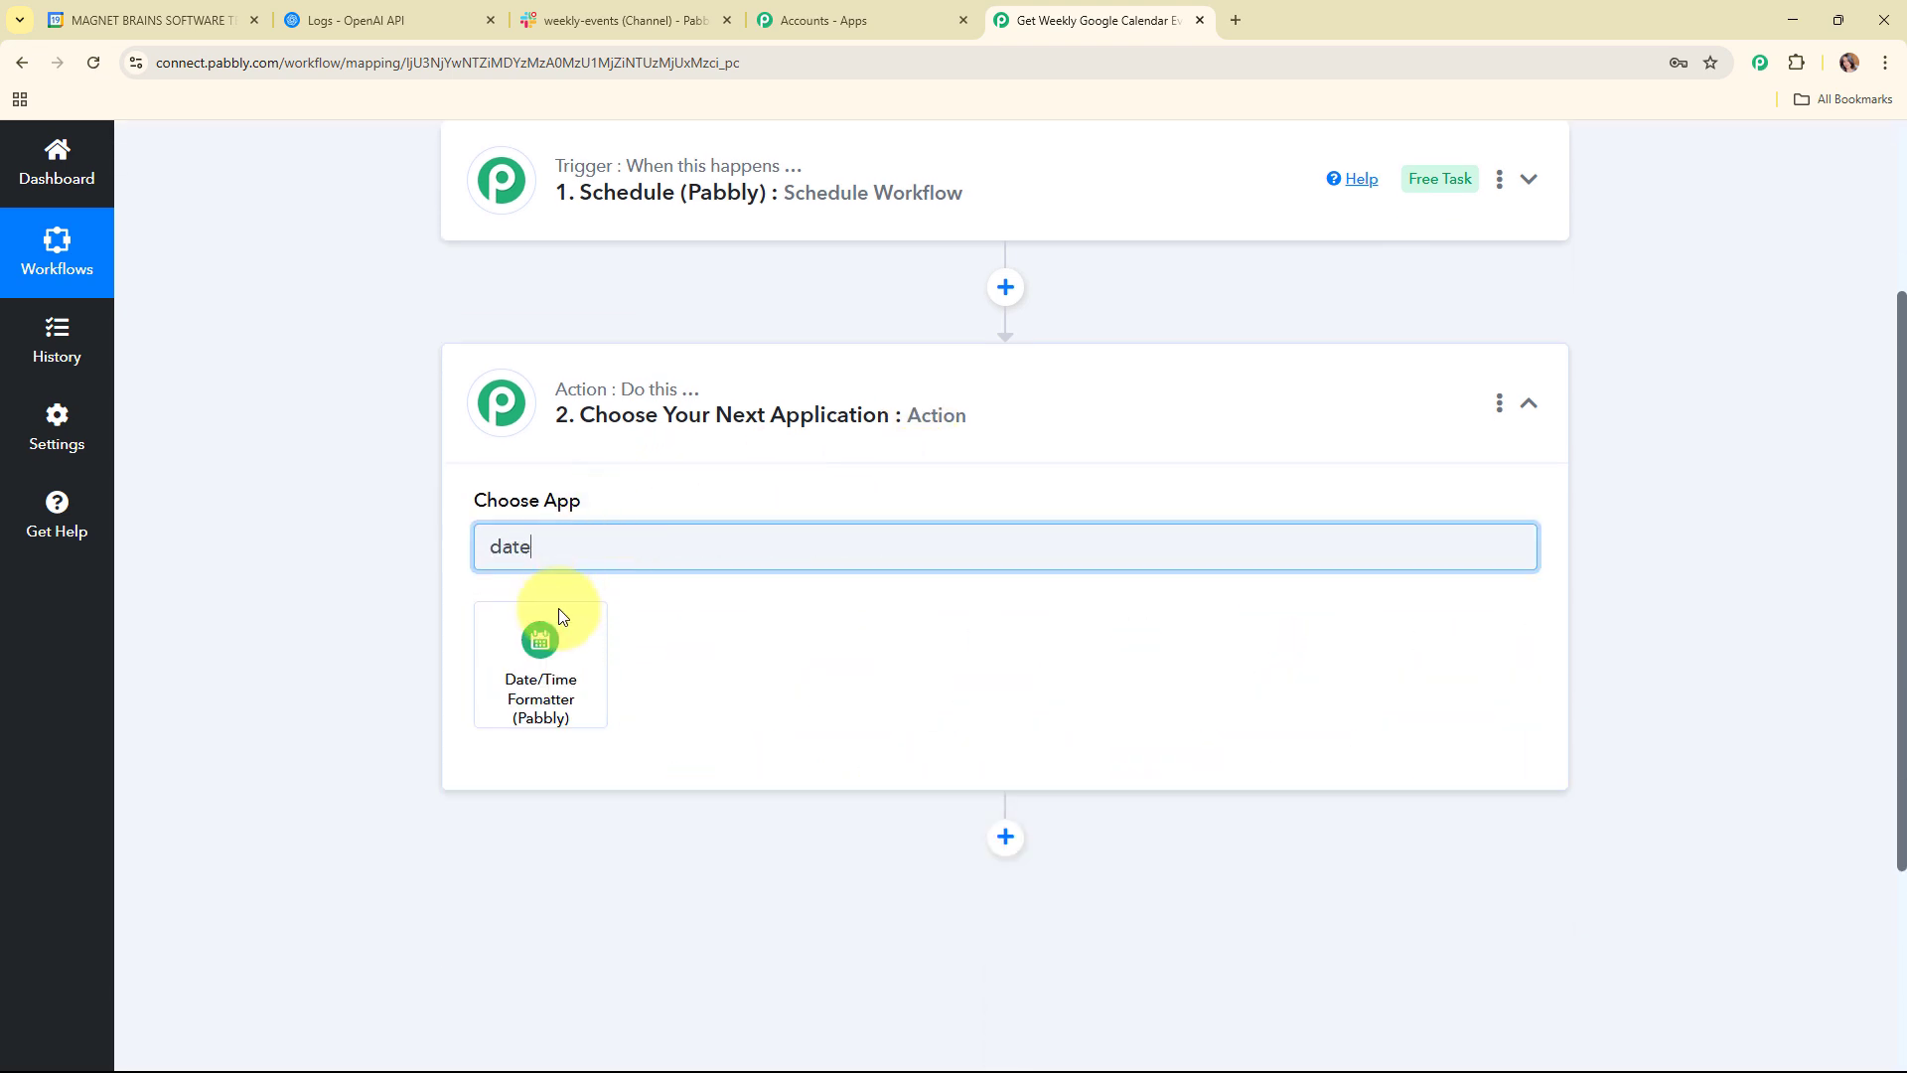
pyautogui.click(532, 675)
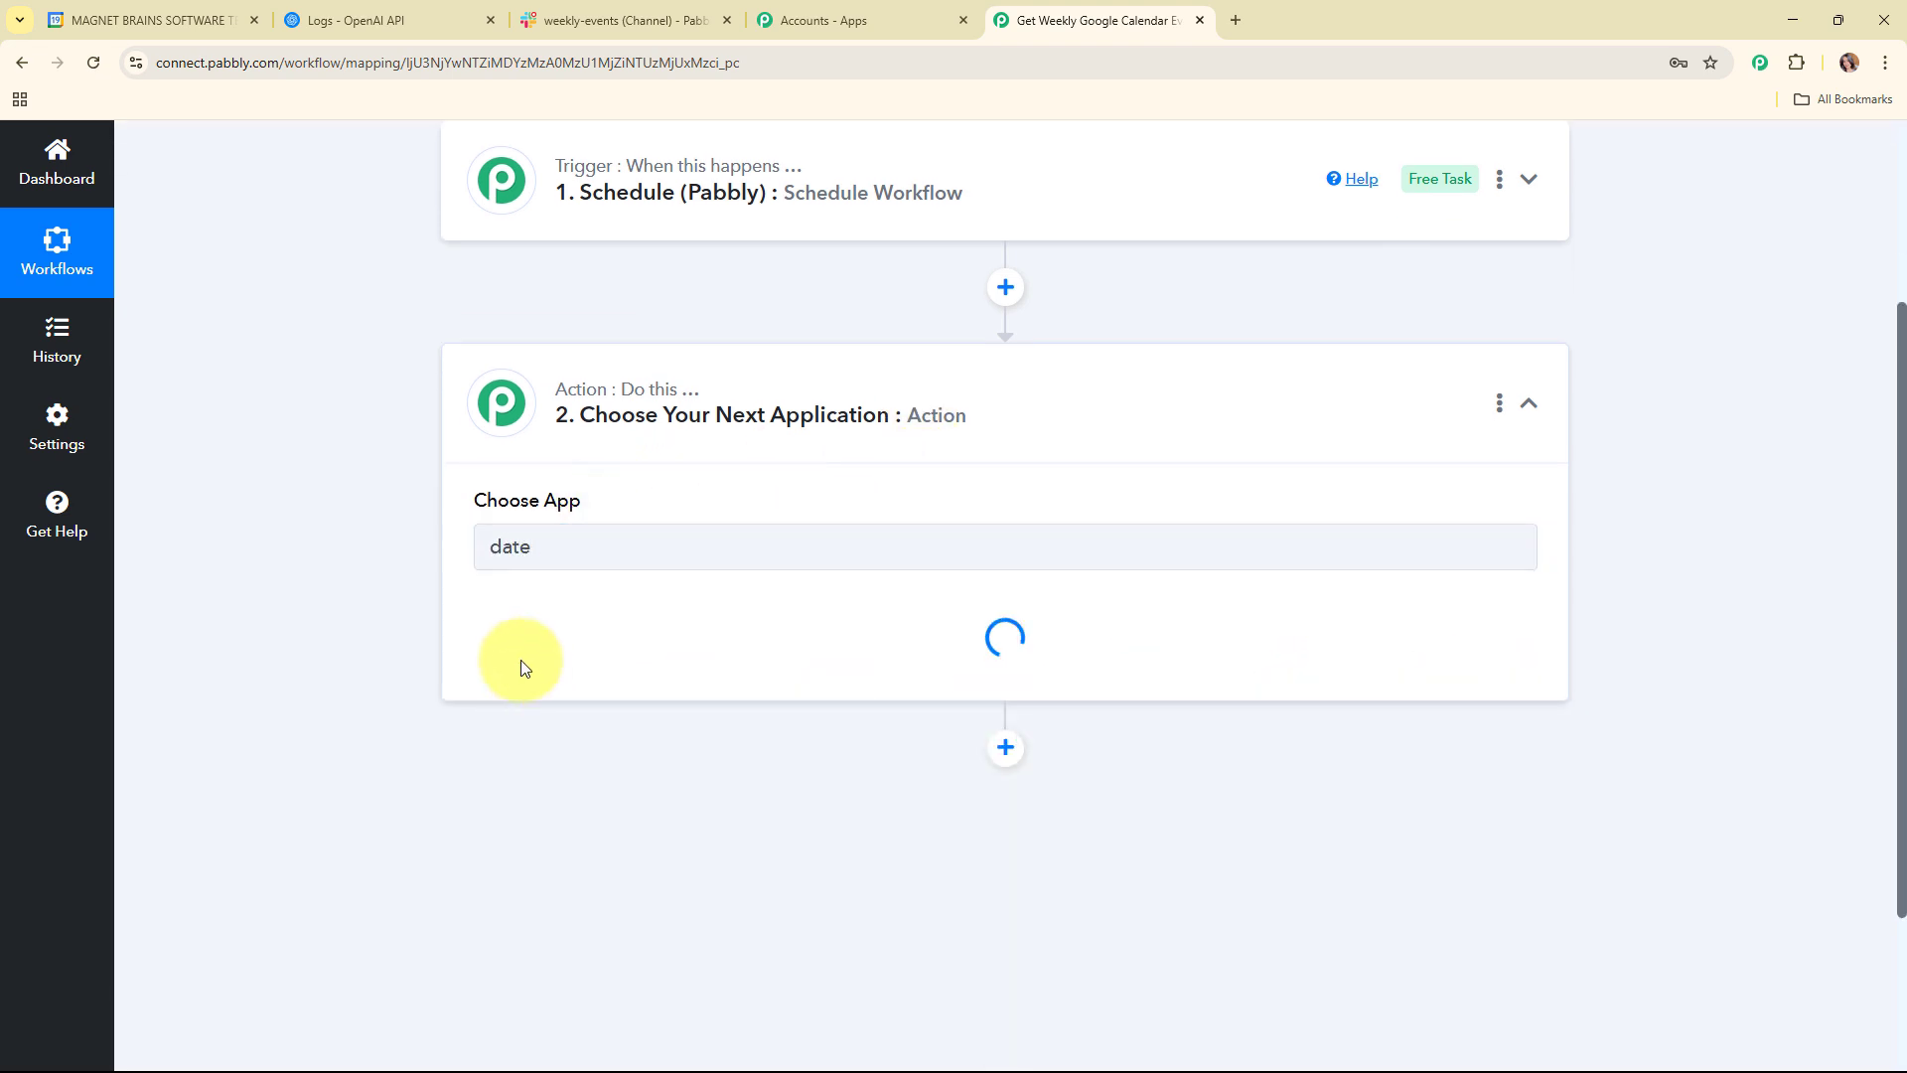
pyautogui.click(512, 657)
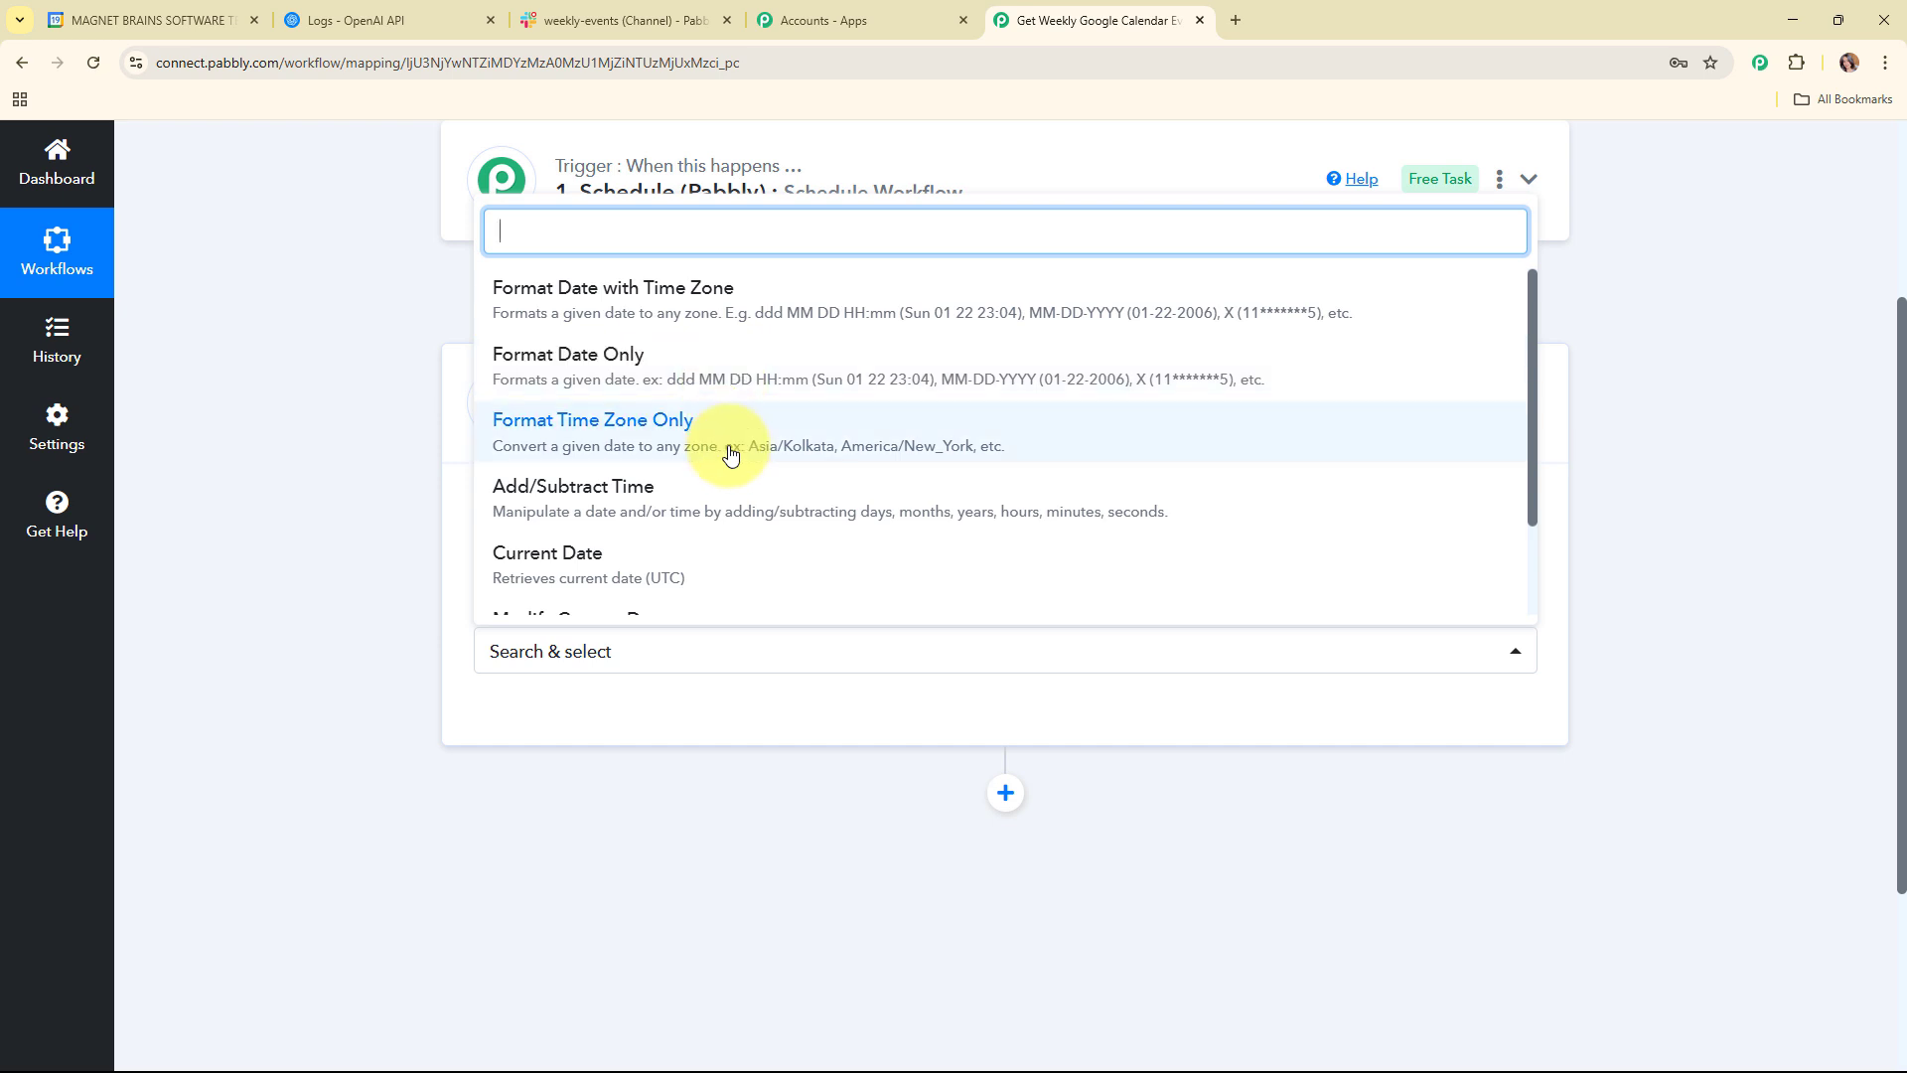
pyautogui.scroll(-1, 730, 454)
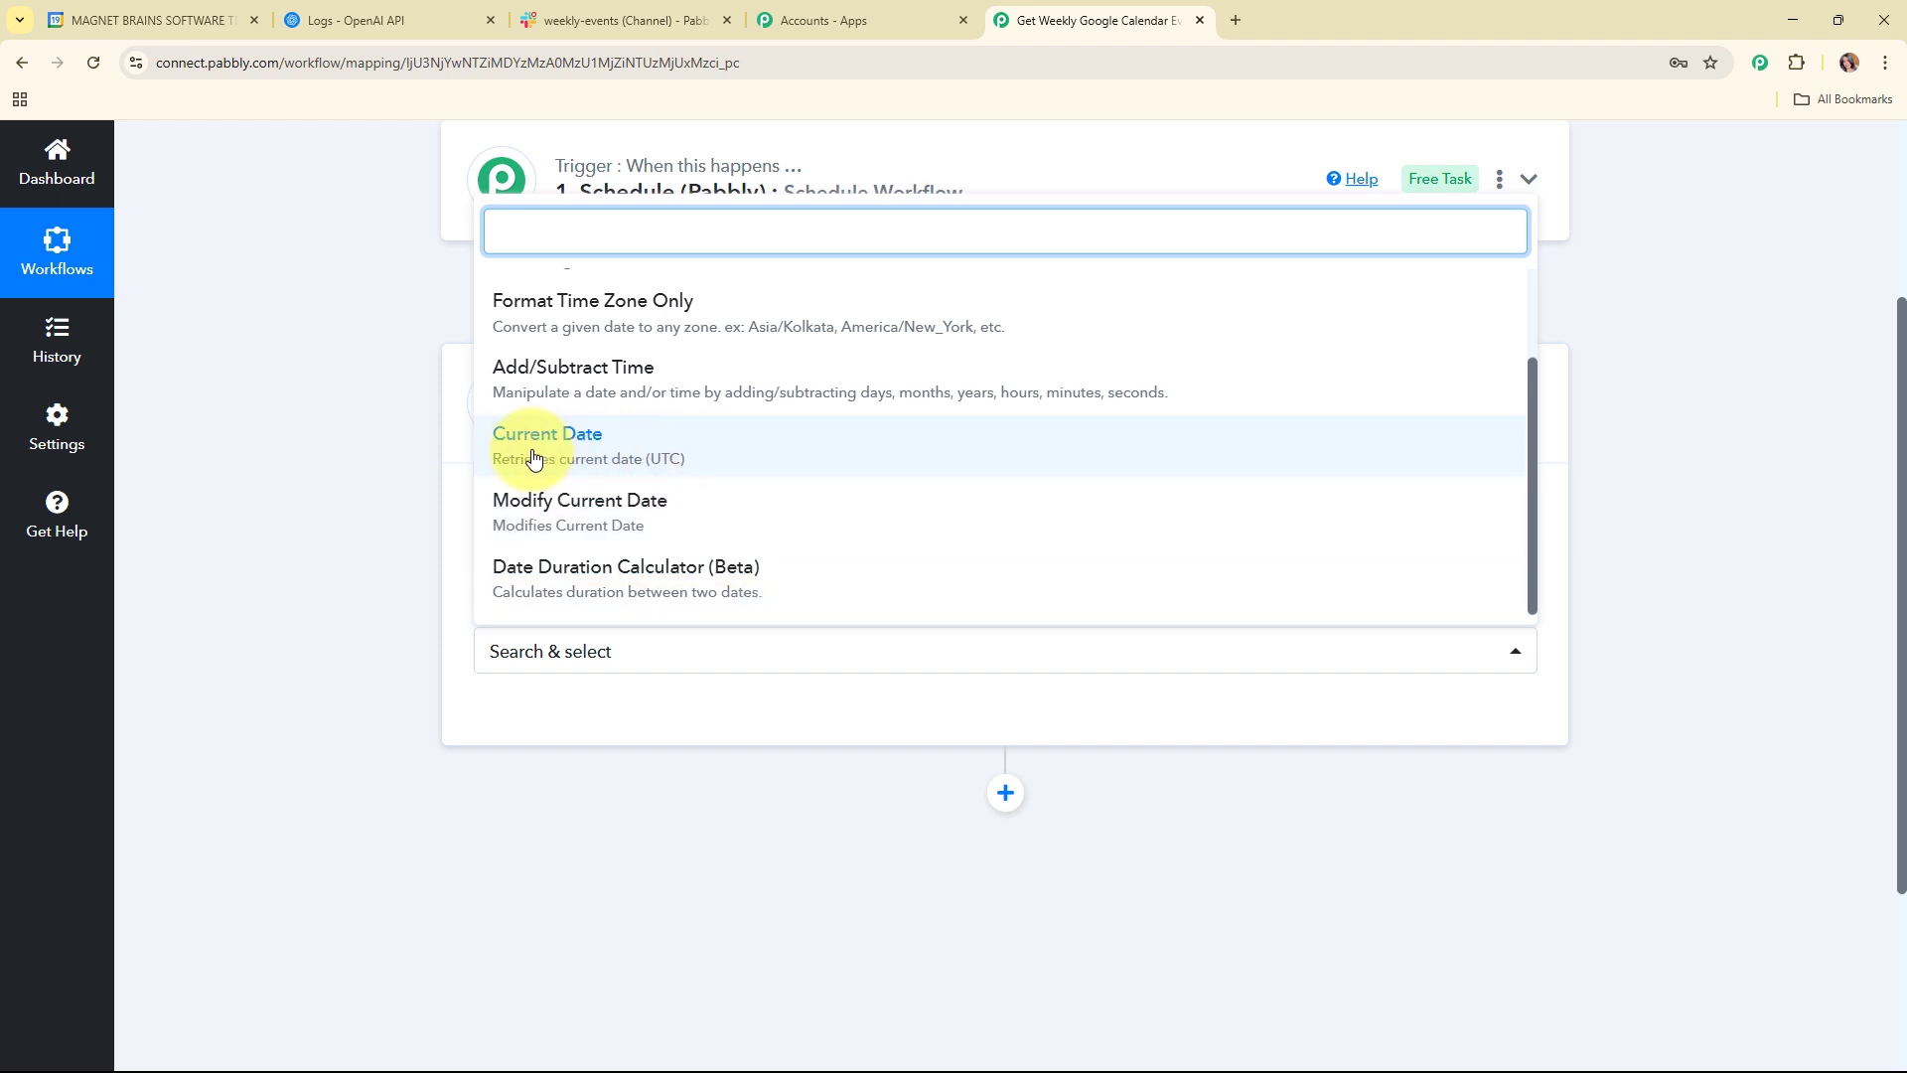
pyautogui.click(583, 455)
pyautogui.scroll(-2, 581, 457)
pyautogui.click(569, 511)
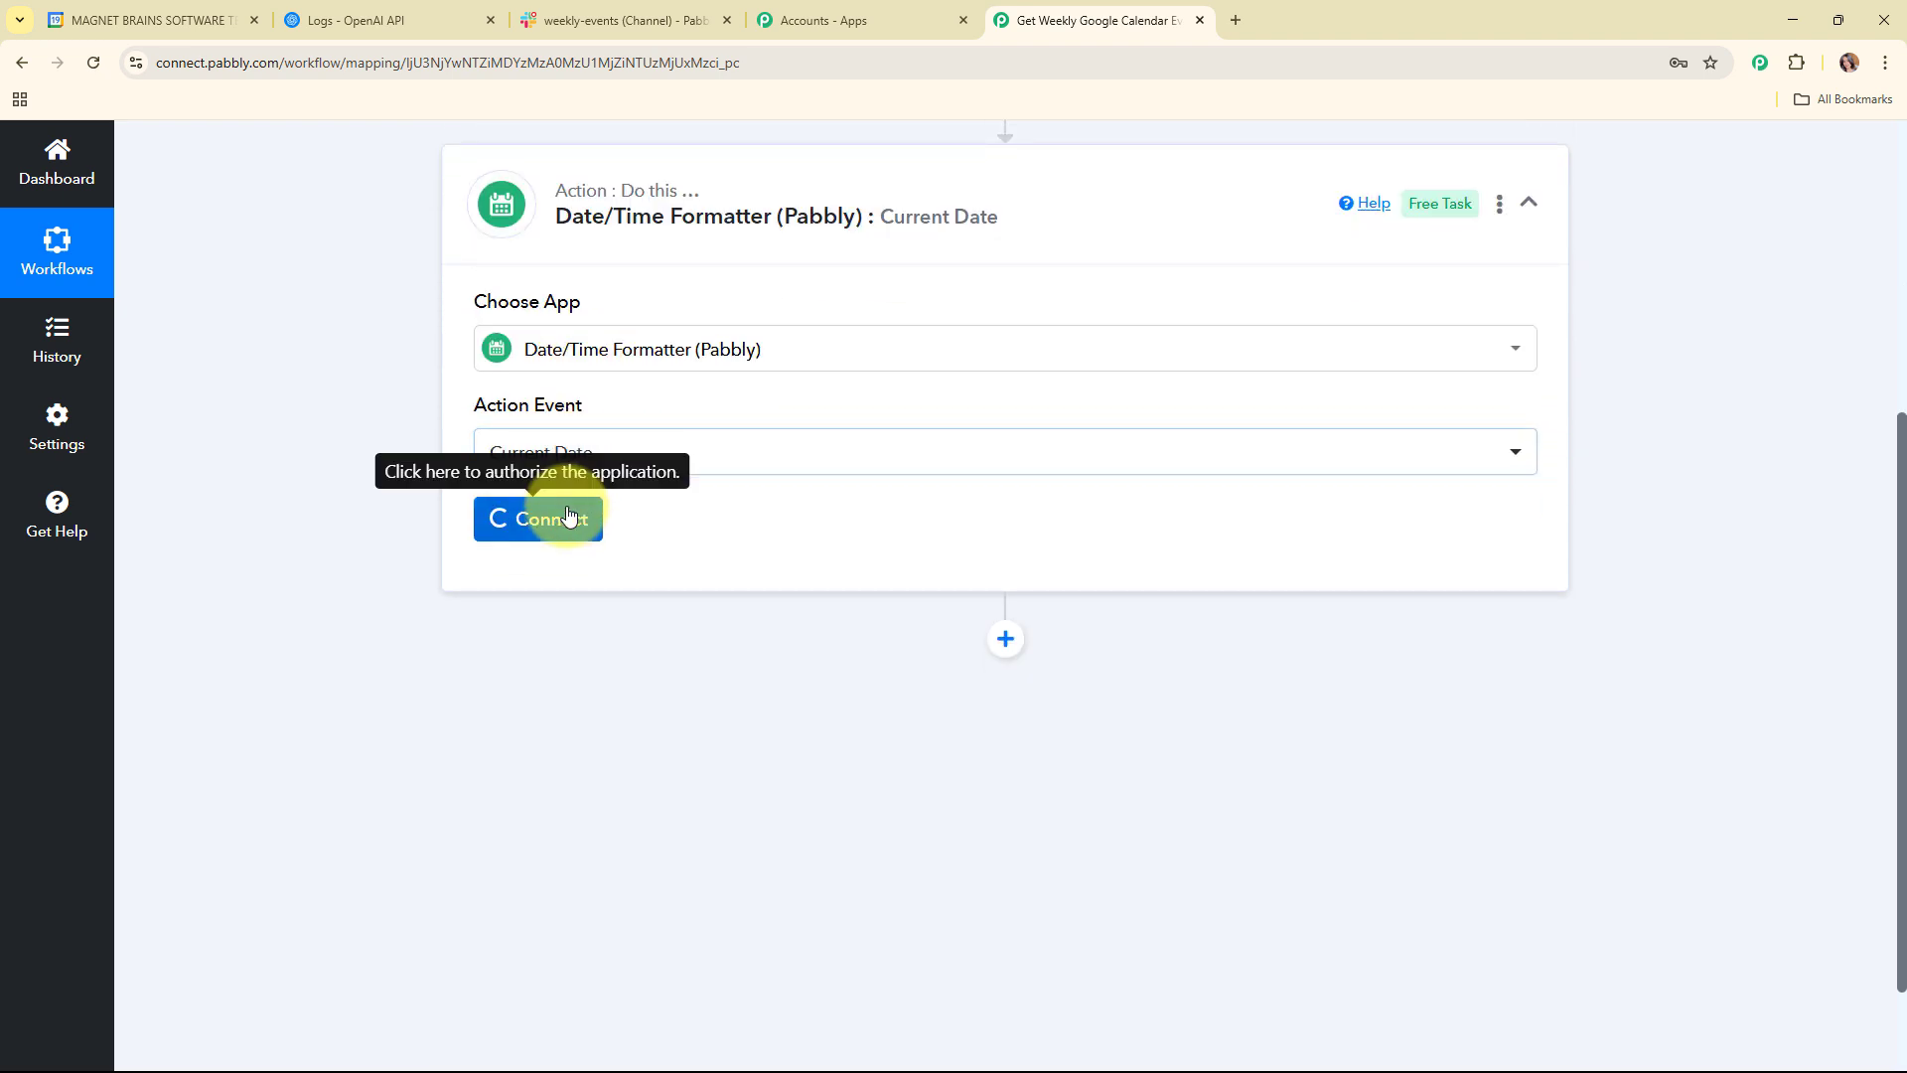
# Step: Set the current date's basic format to YYYY-MM-DD, then save and send a test request to check the returned date
pyautogui.scroll(-2, 311, 337)
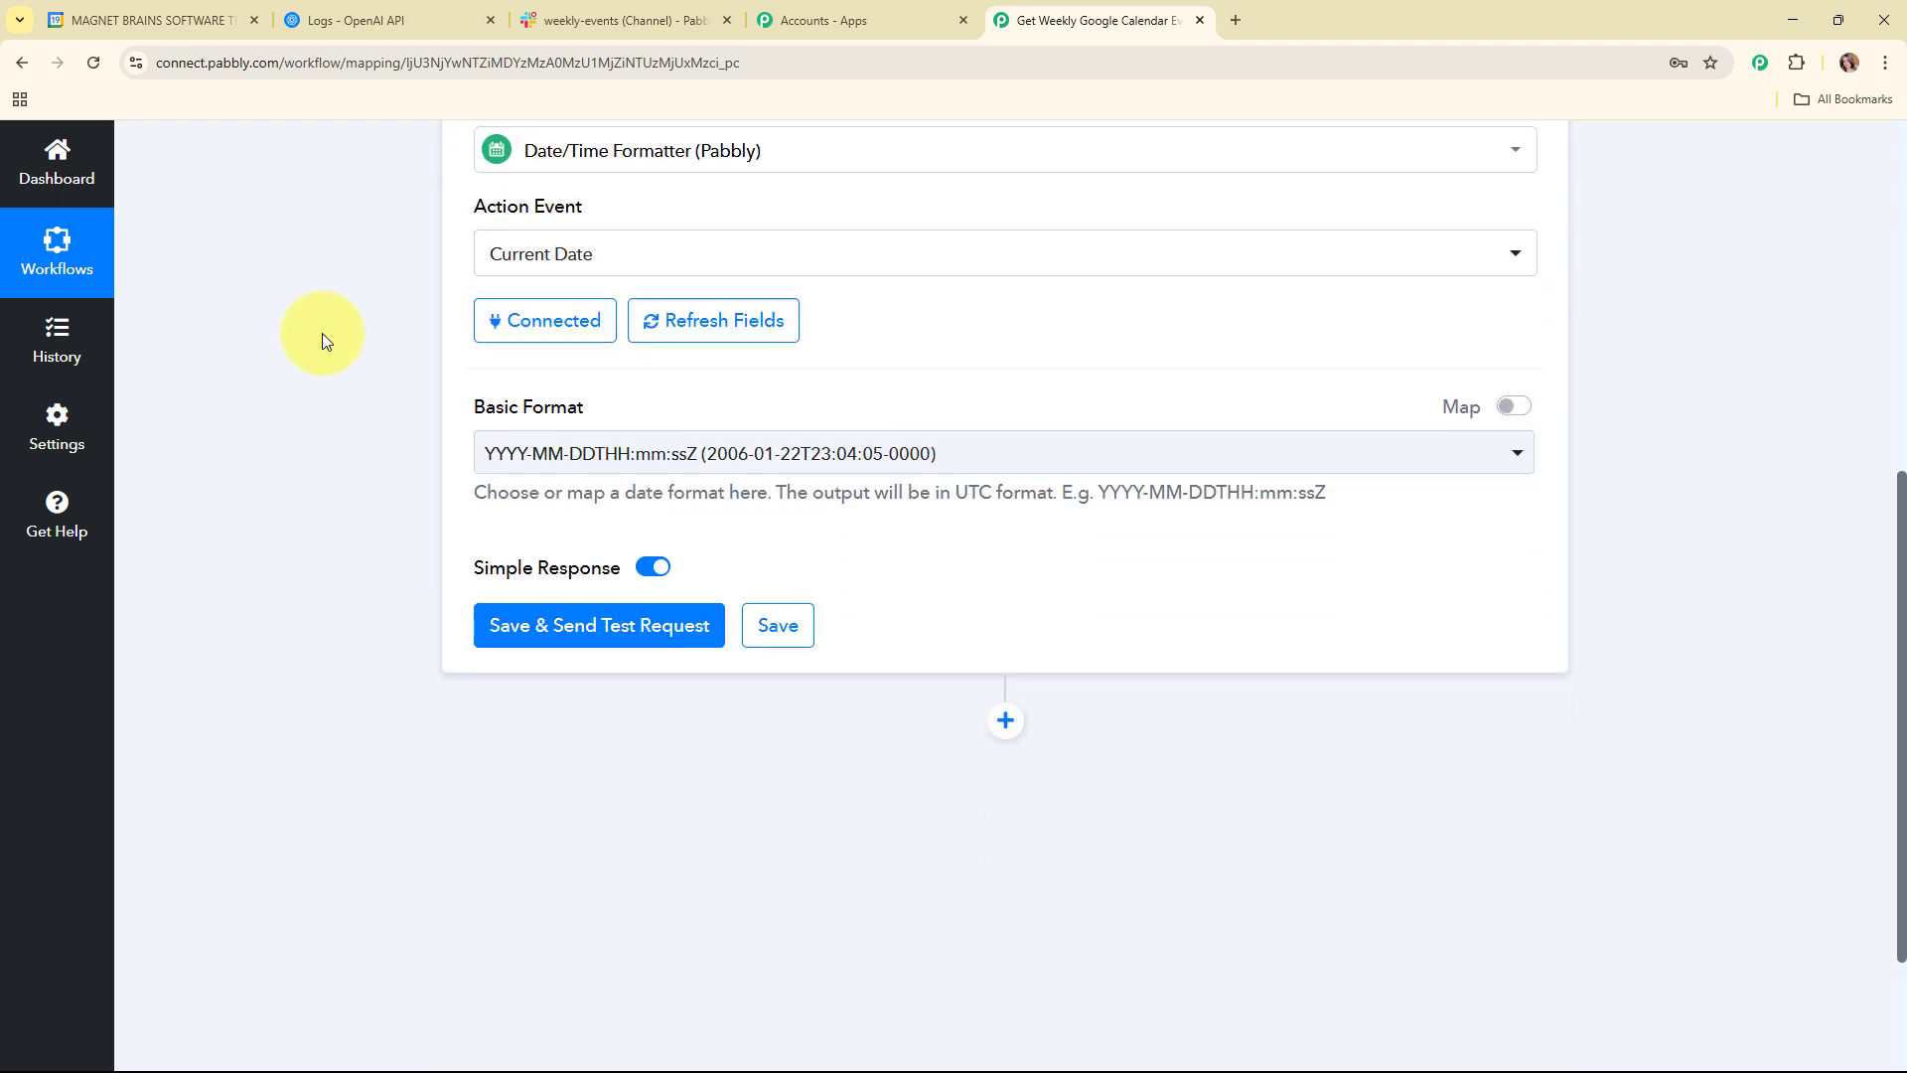
pyautogui.click(719, 462)
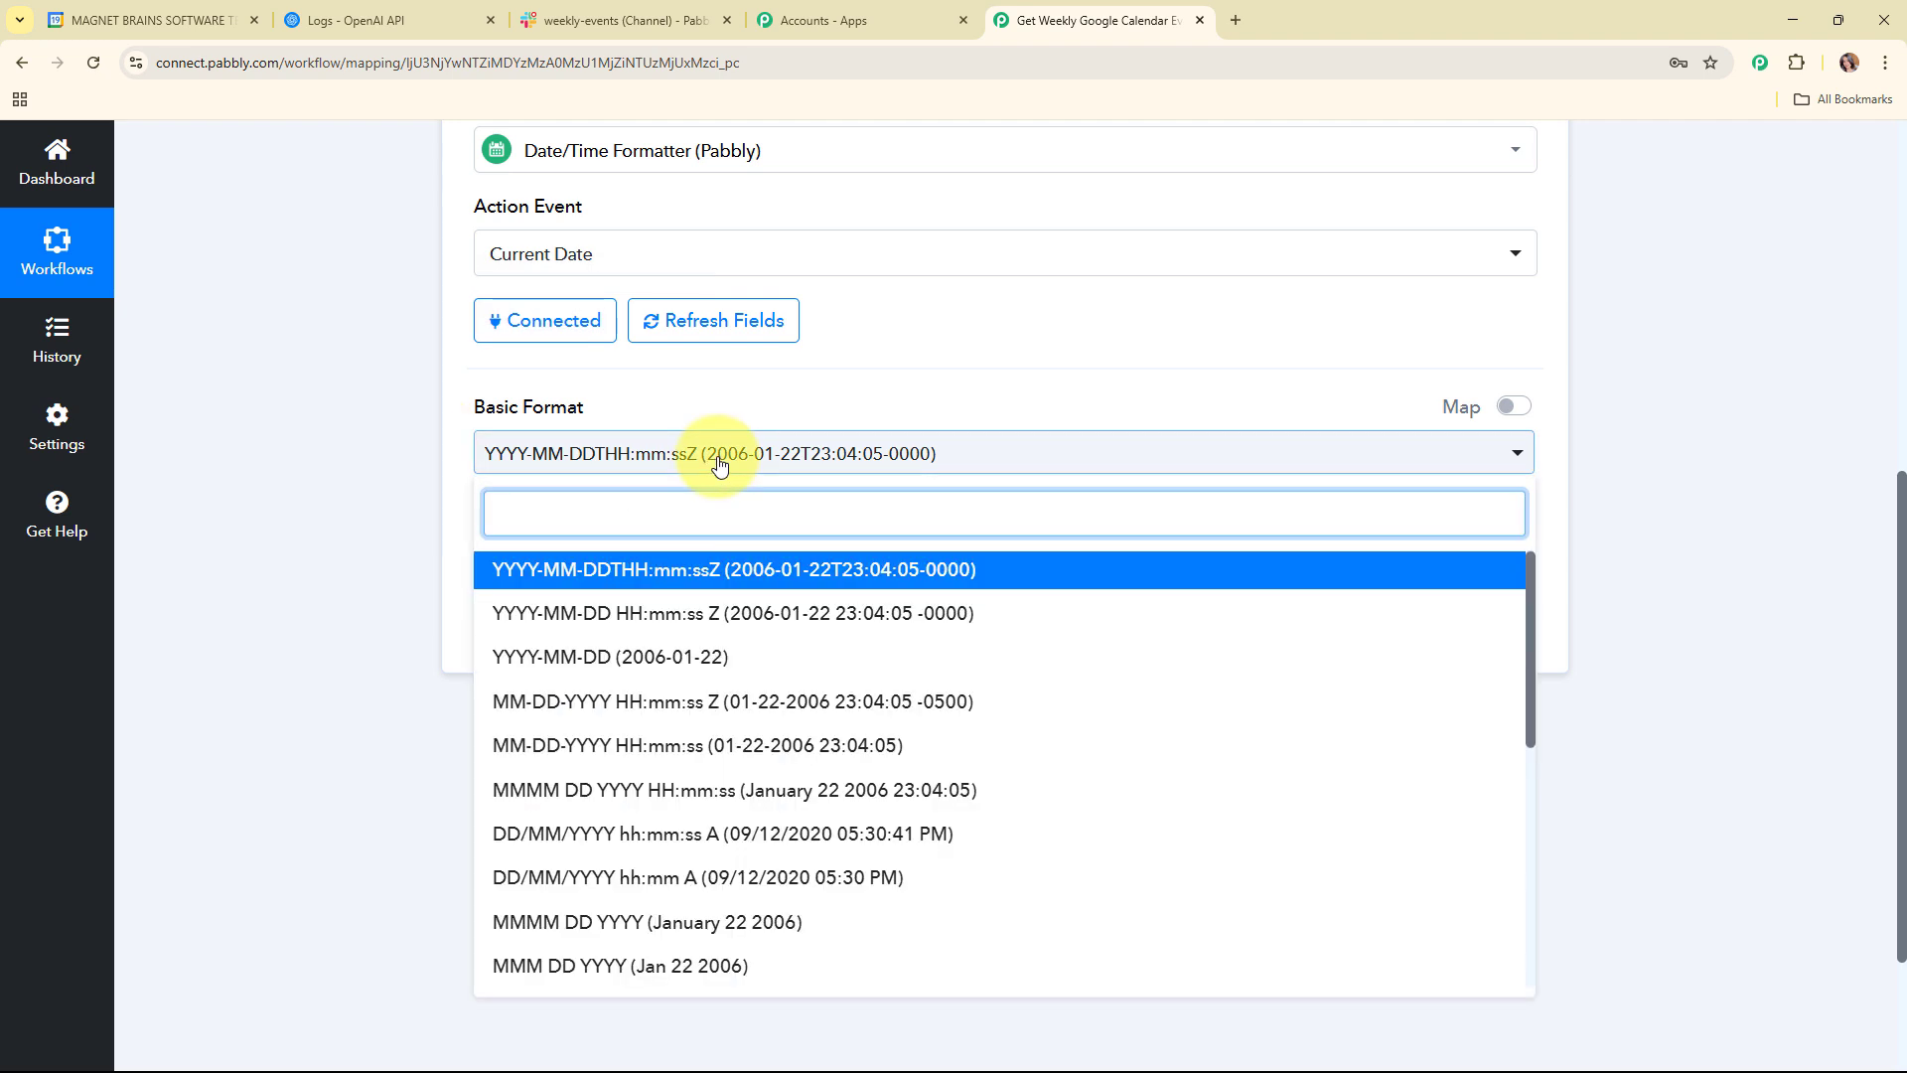
pyautogui.click(556, 656)
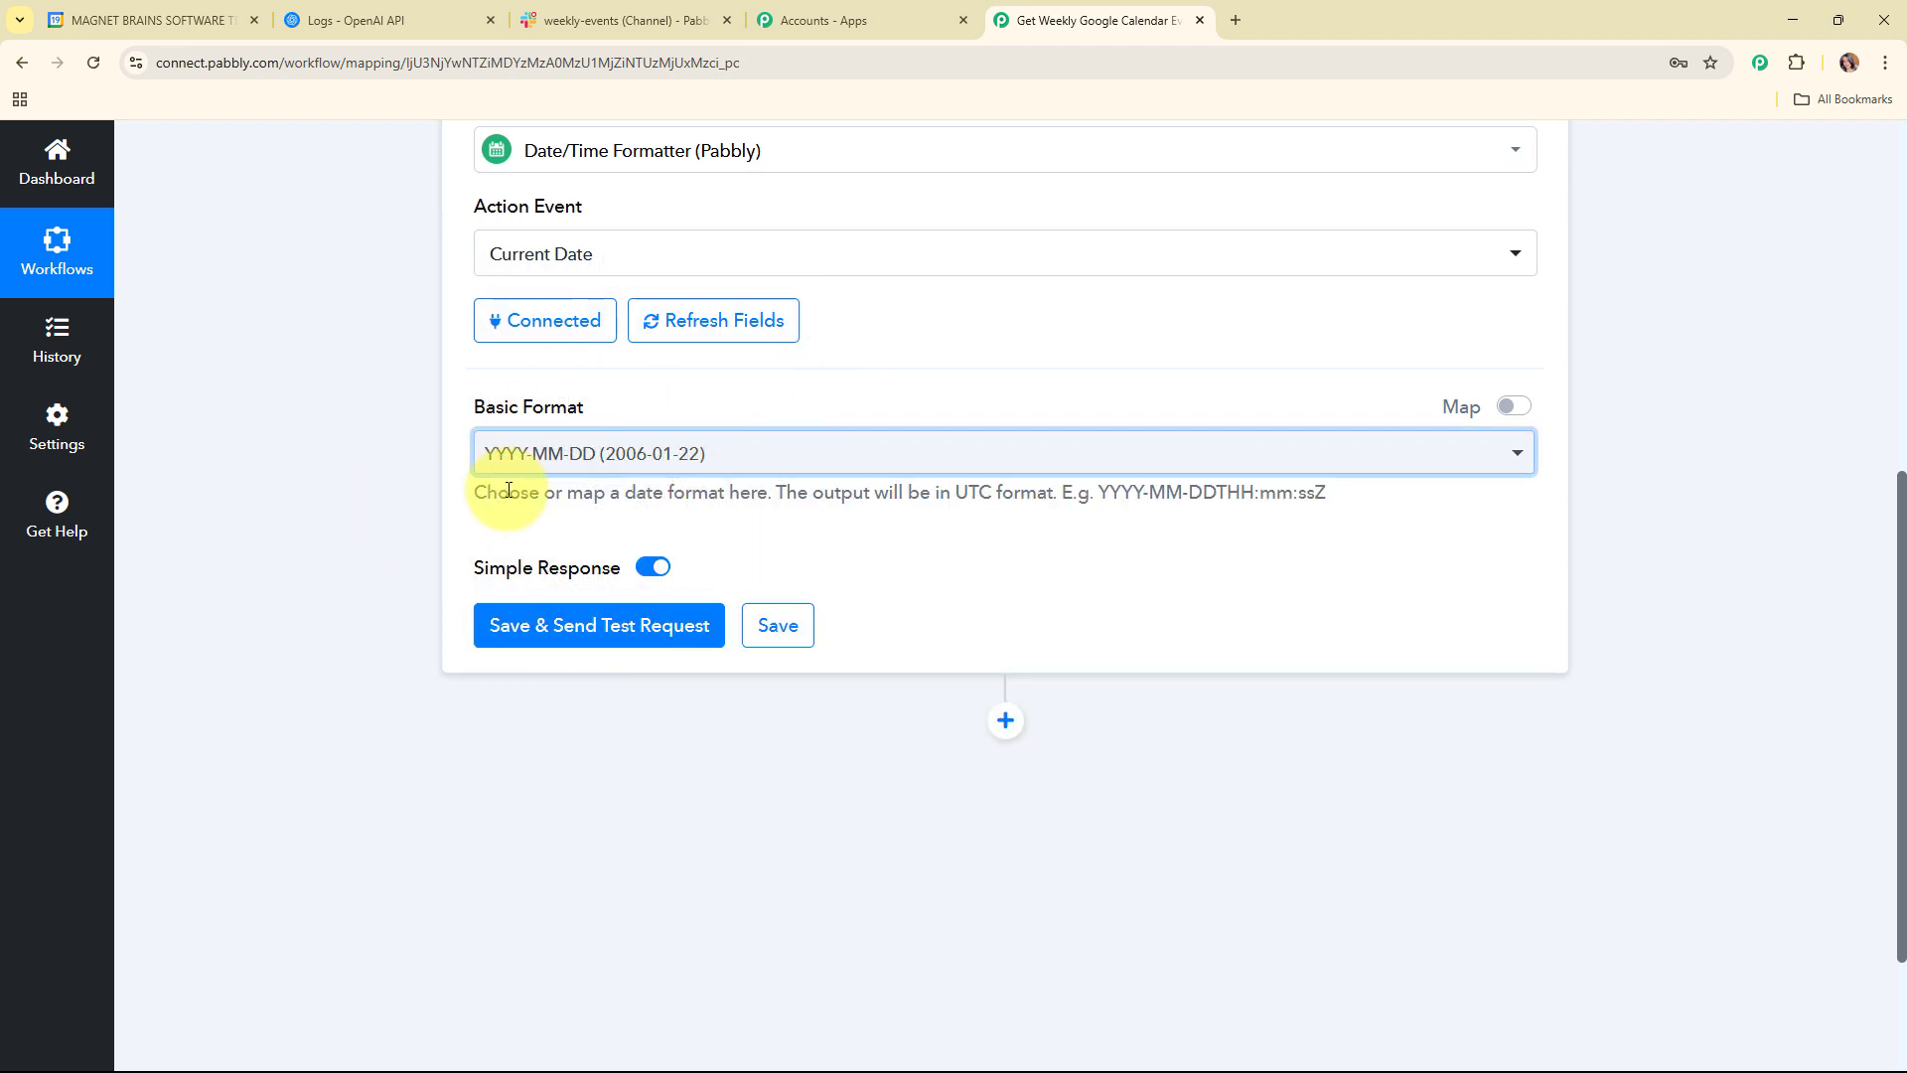
pyautogui.scroll(-2, 695, 467)
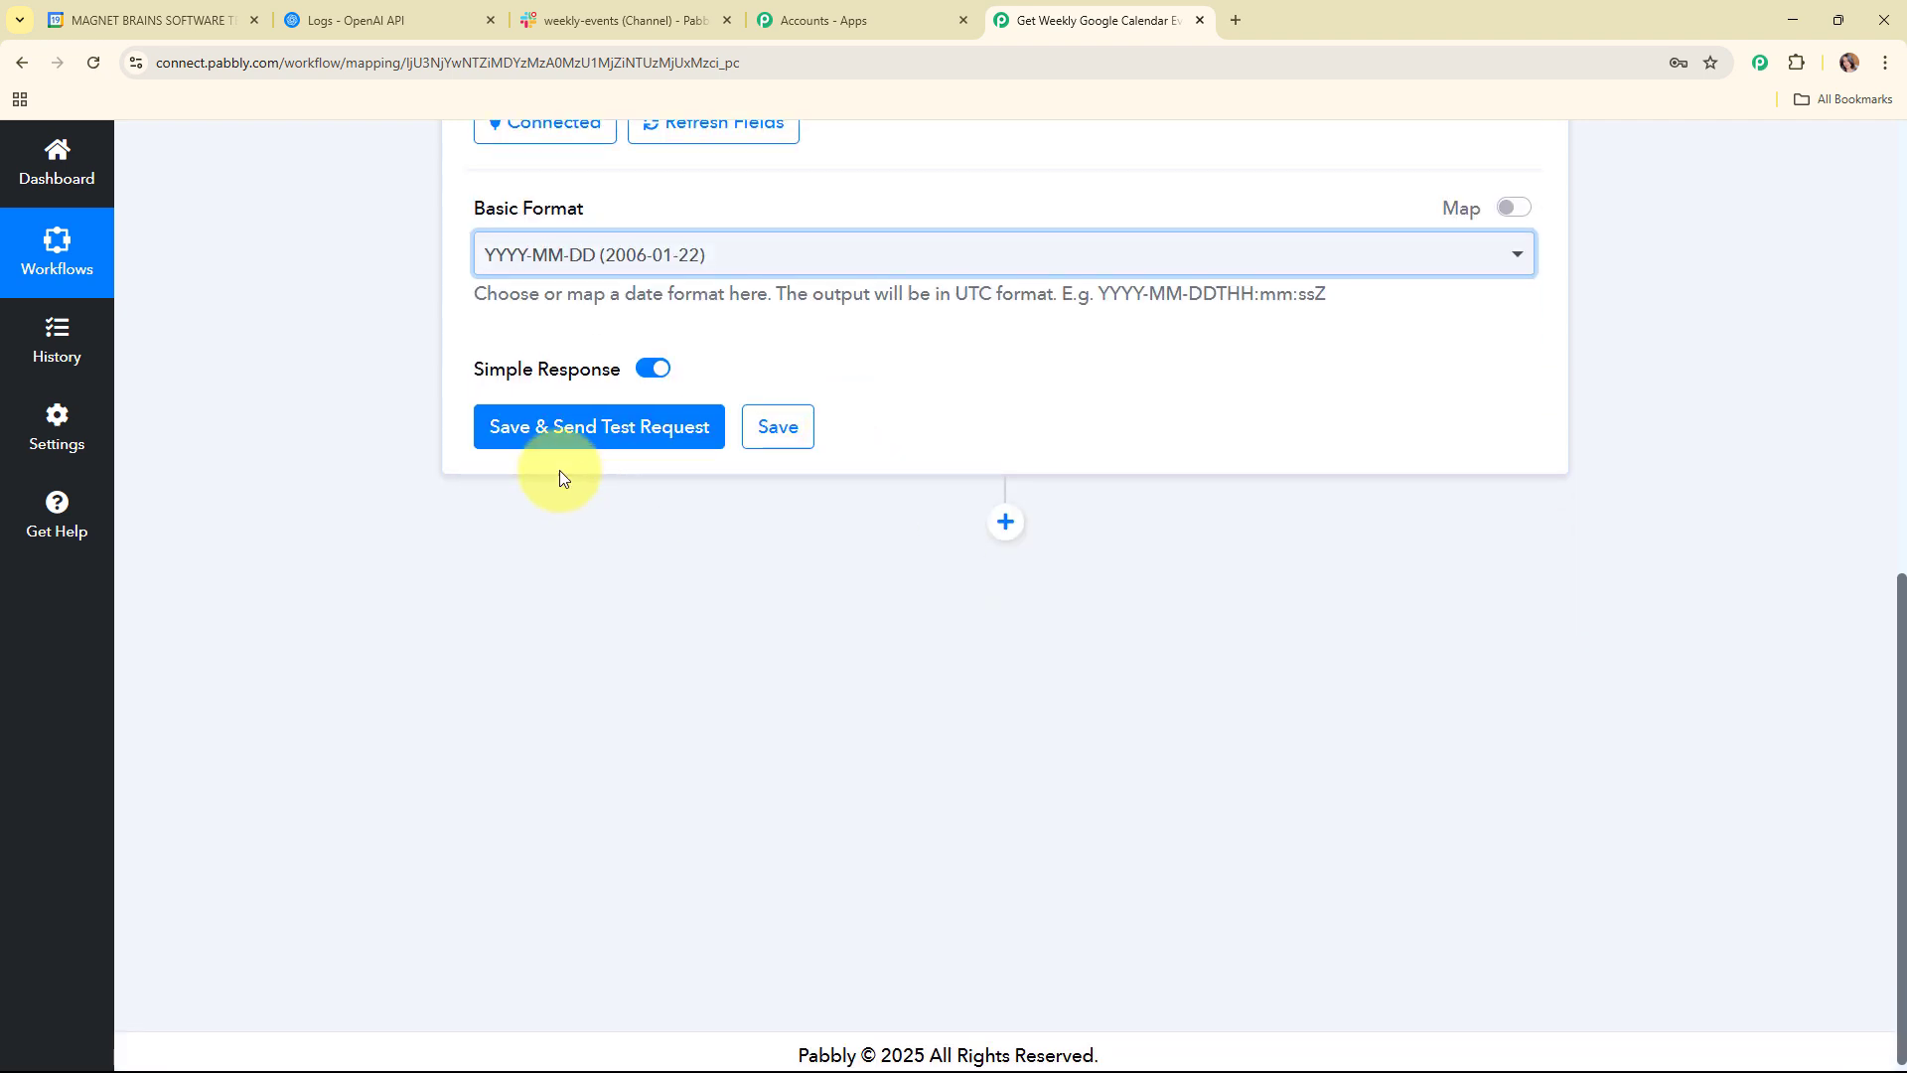
pyautogui.click(532, 434)
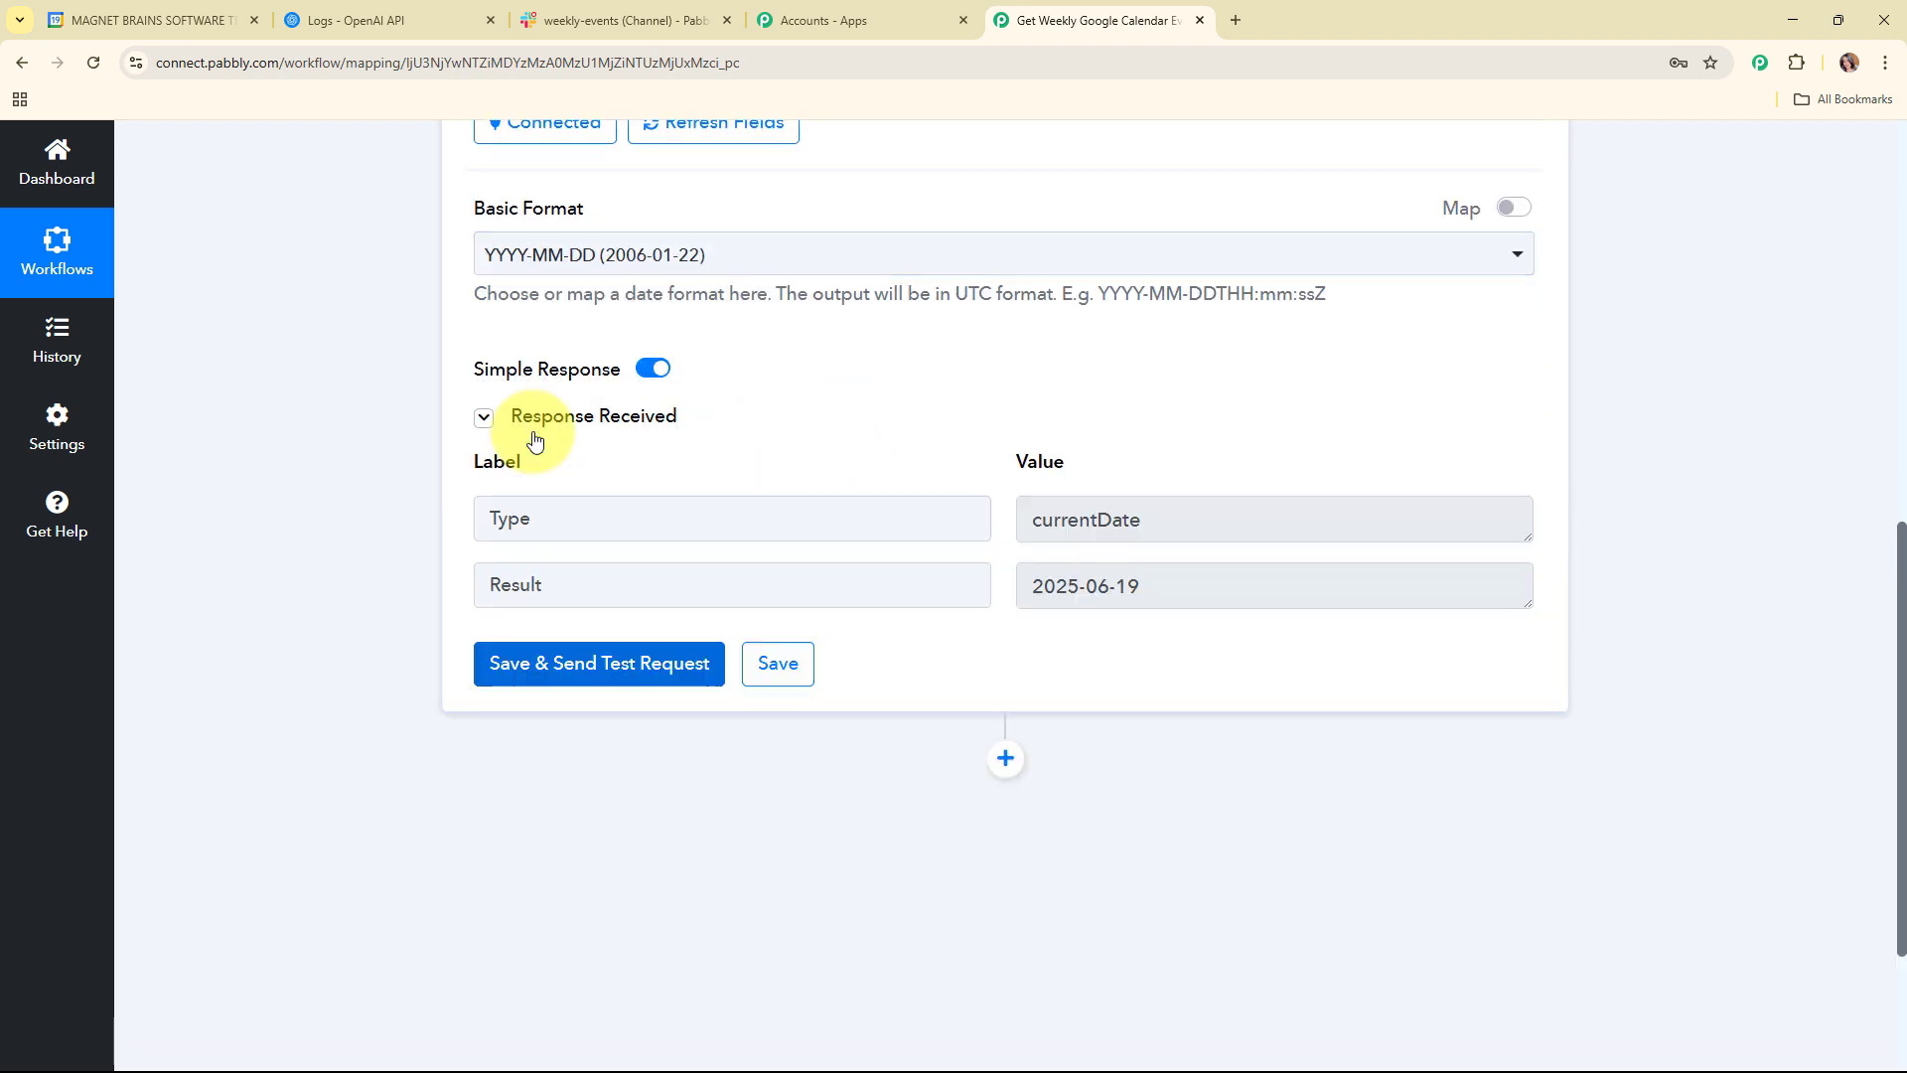
pyautogui.scroll(-1, 1110, 431)
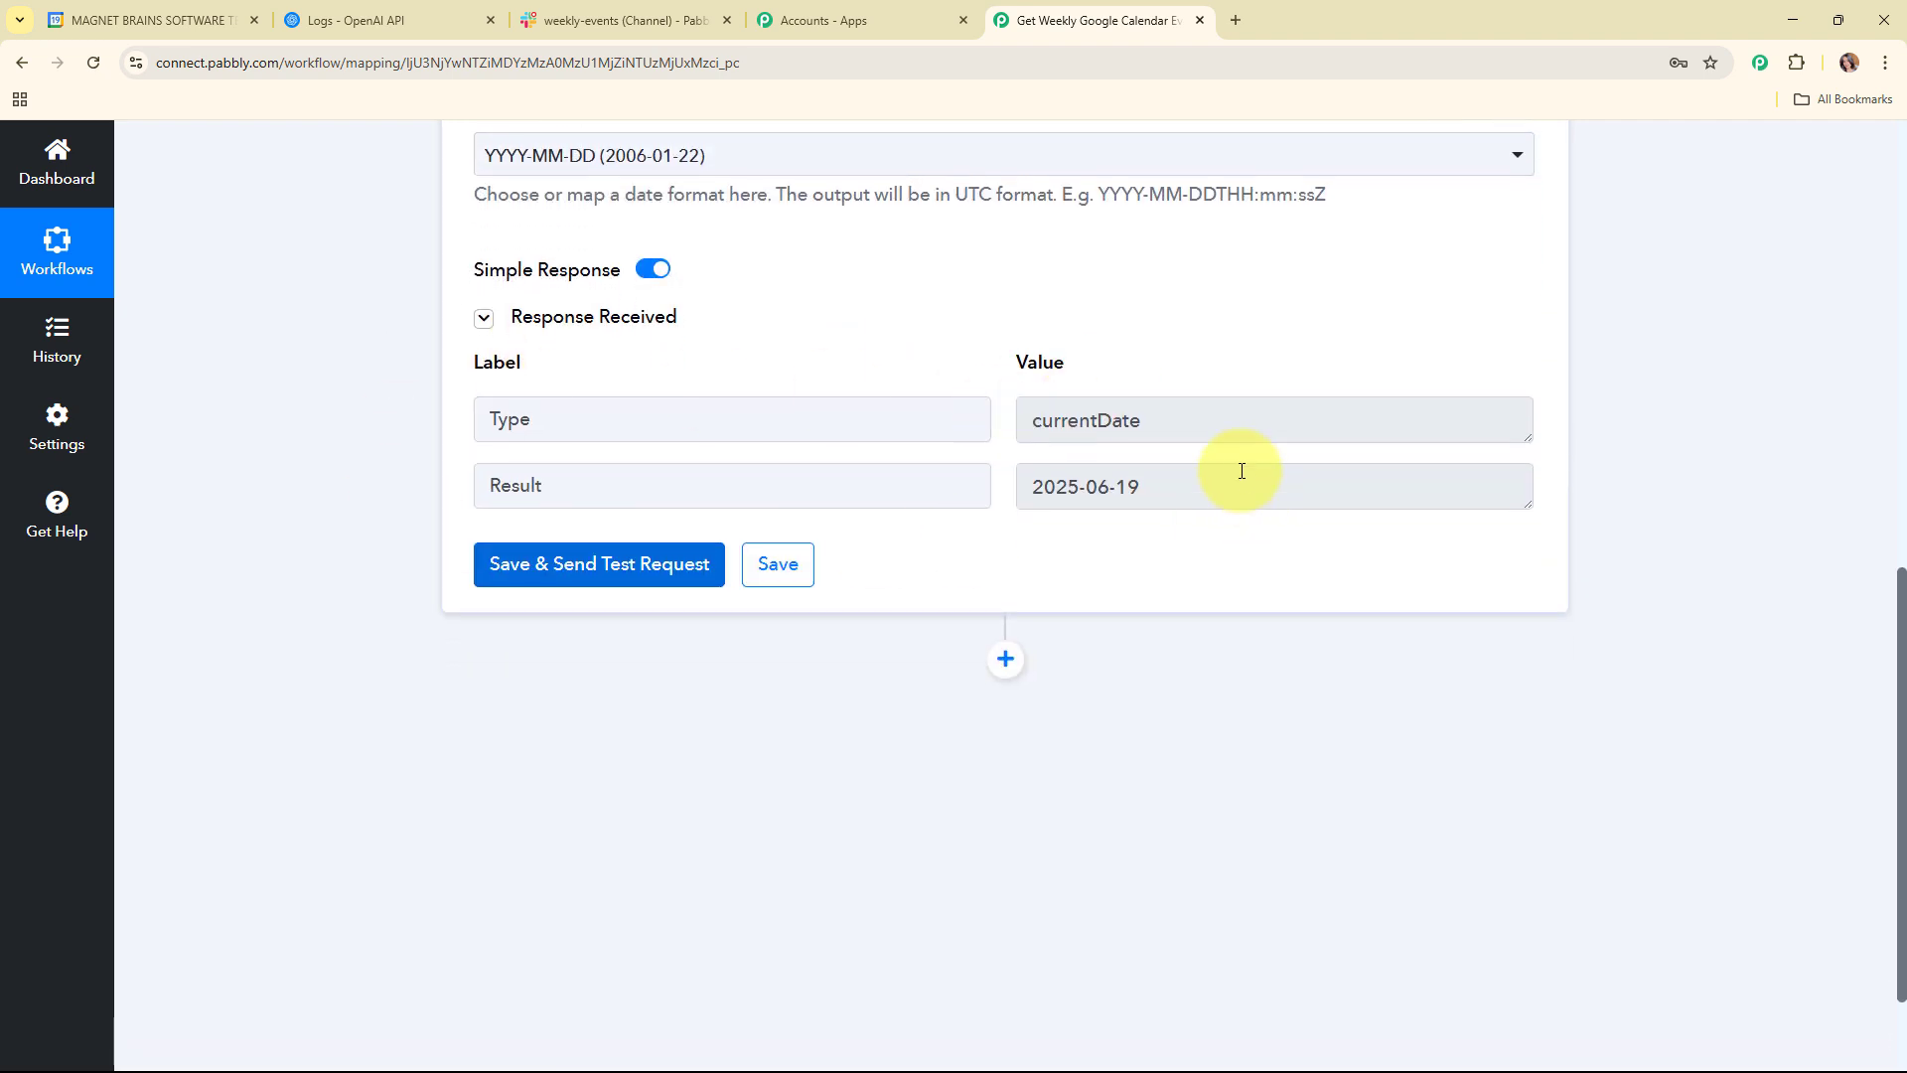
pyautogui.moveTo(1174, 482); pyautogui.dragTo(973, 487)
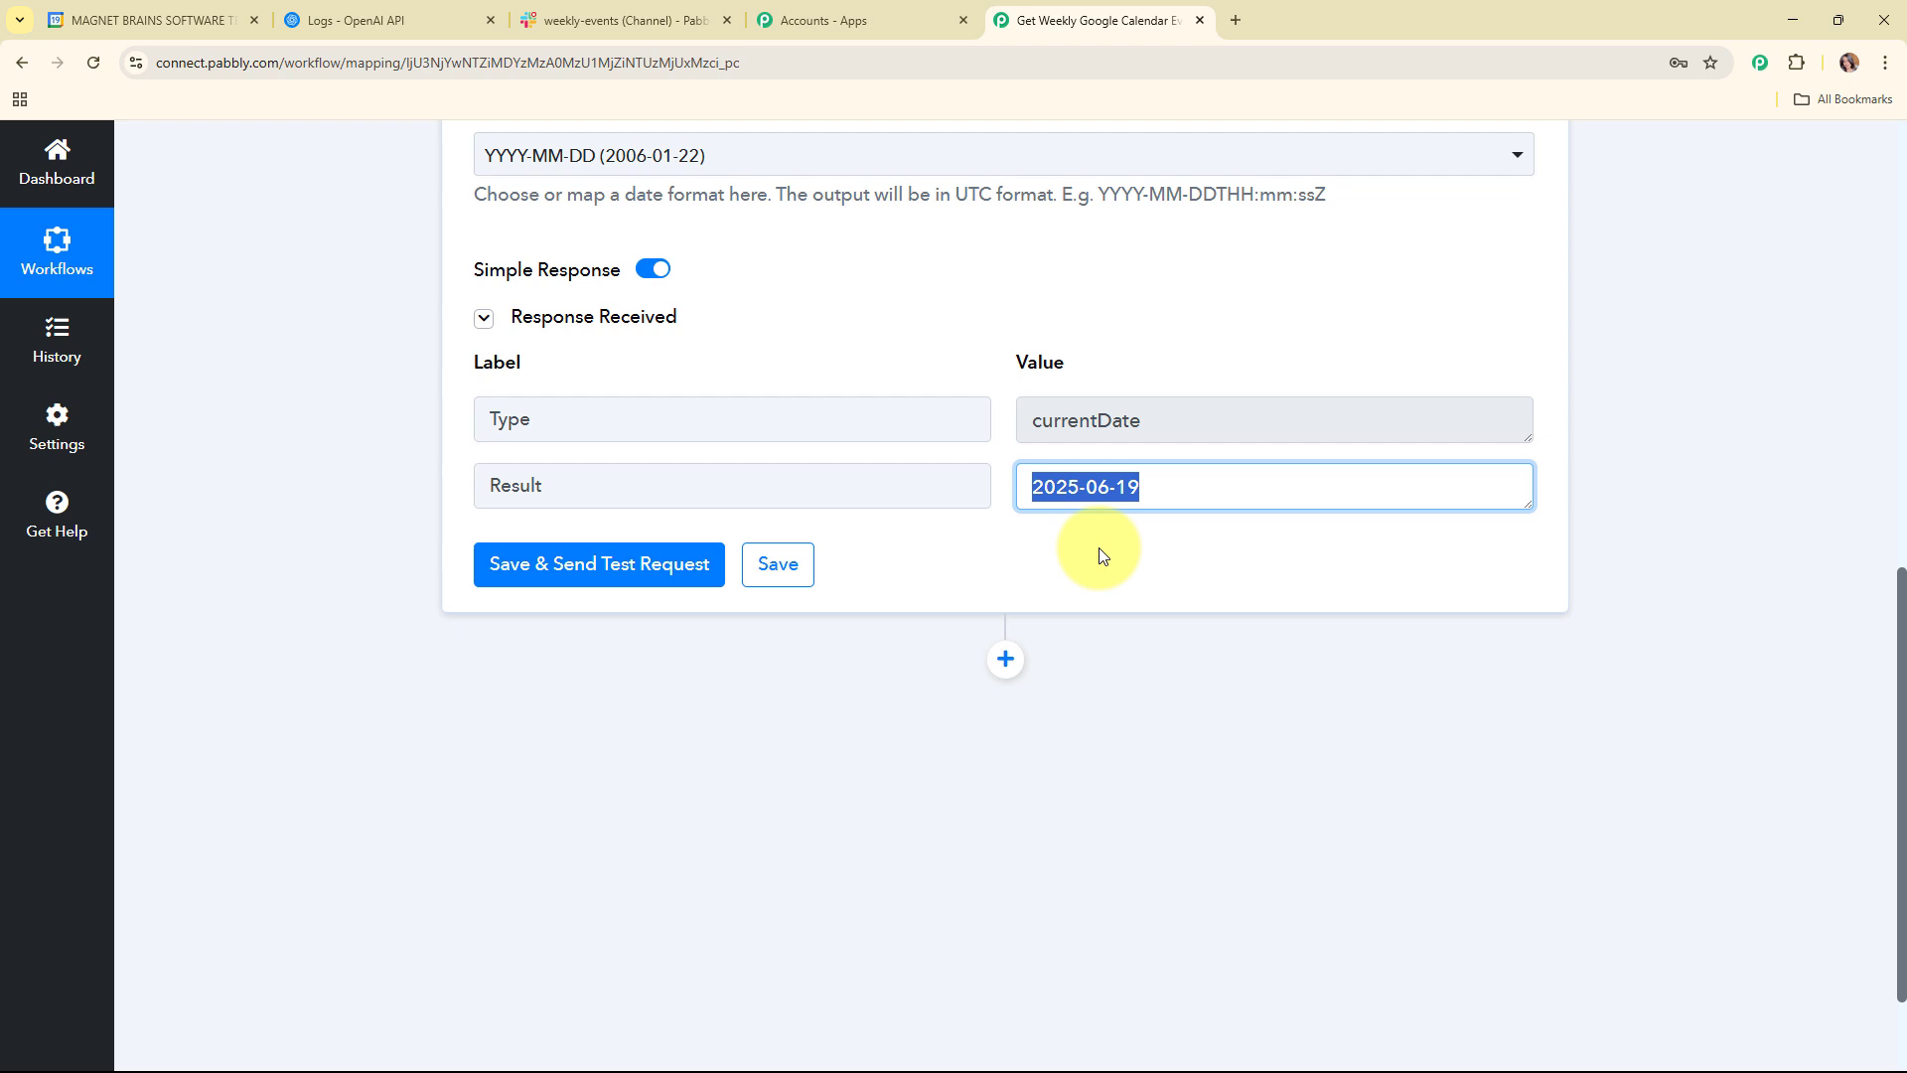
# Step: Add another action step using Date/Time Formatter (Pabbly) with the Modify Current Date event, and connect it
pyautogui.click(1006, 659)
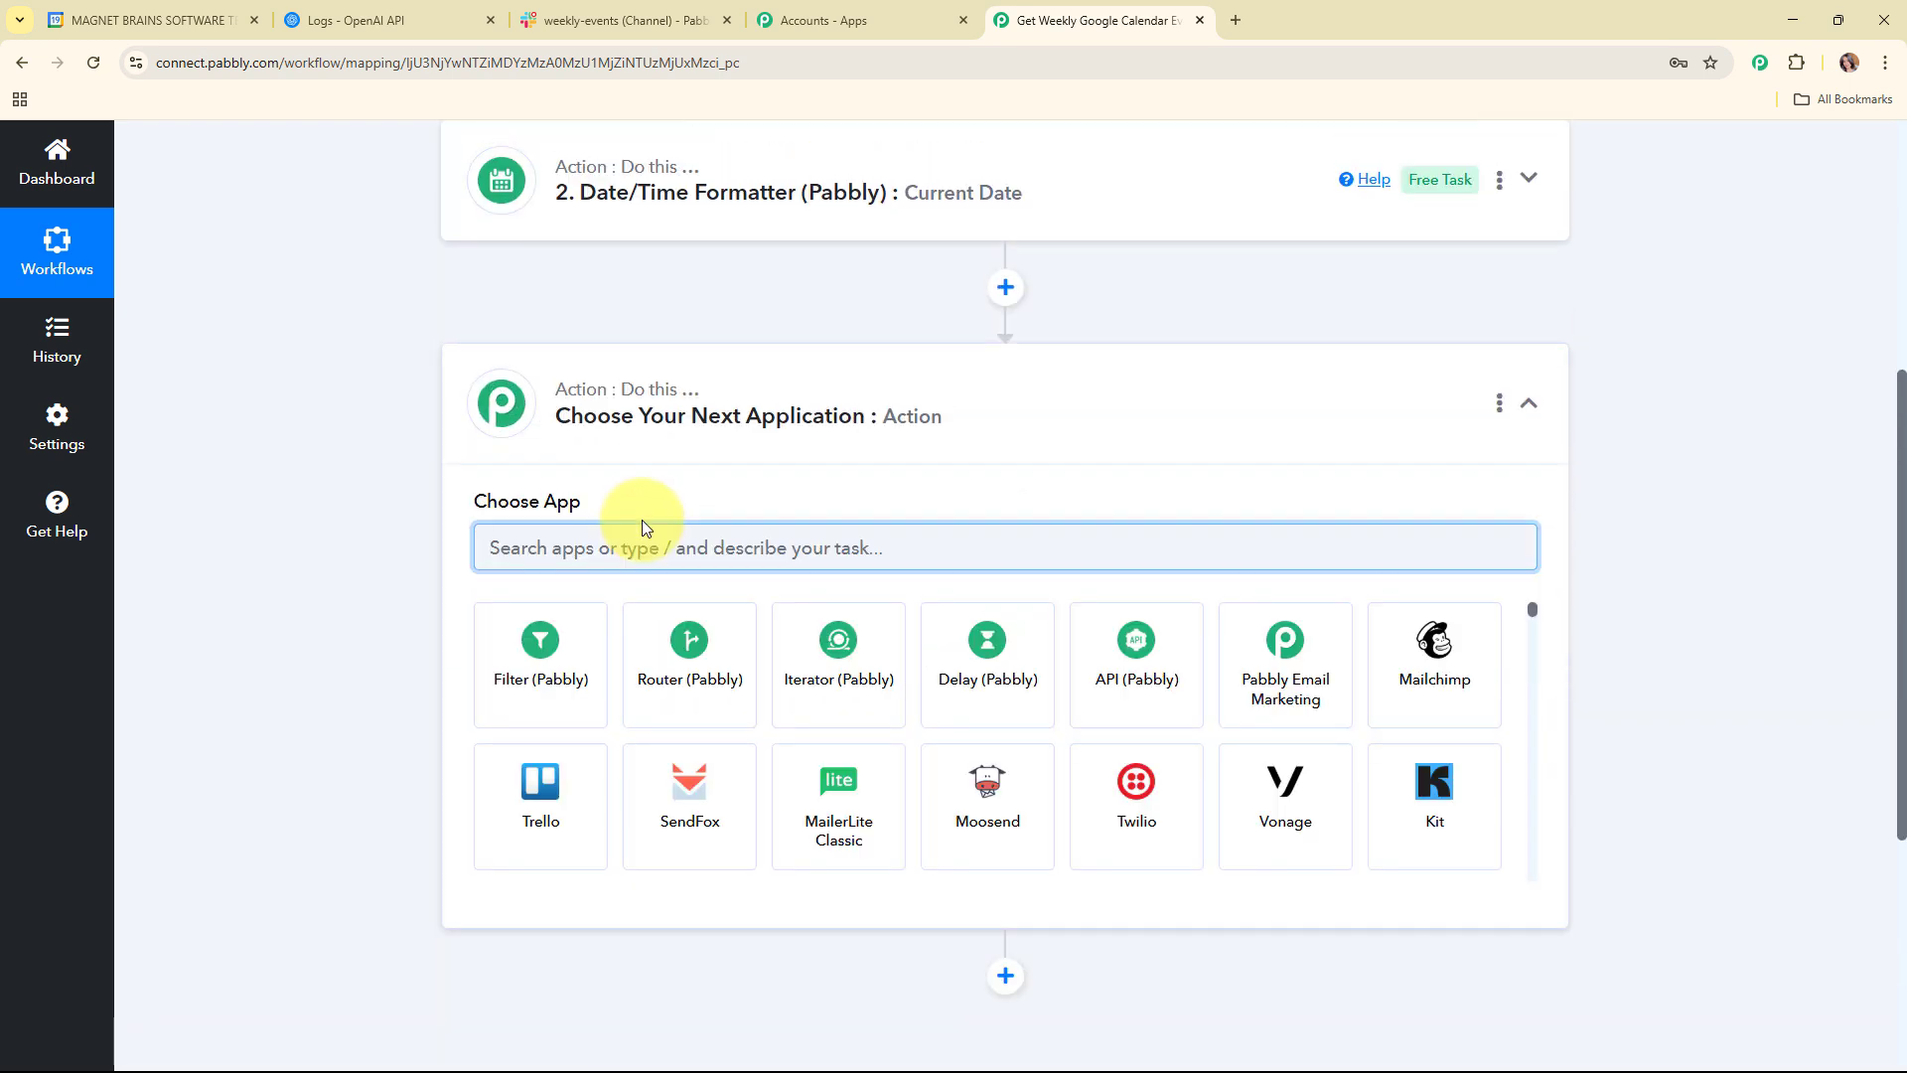
pyautogui.write('dat')
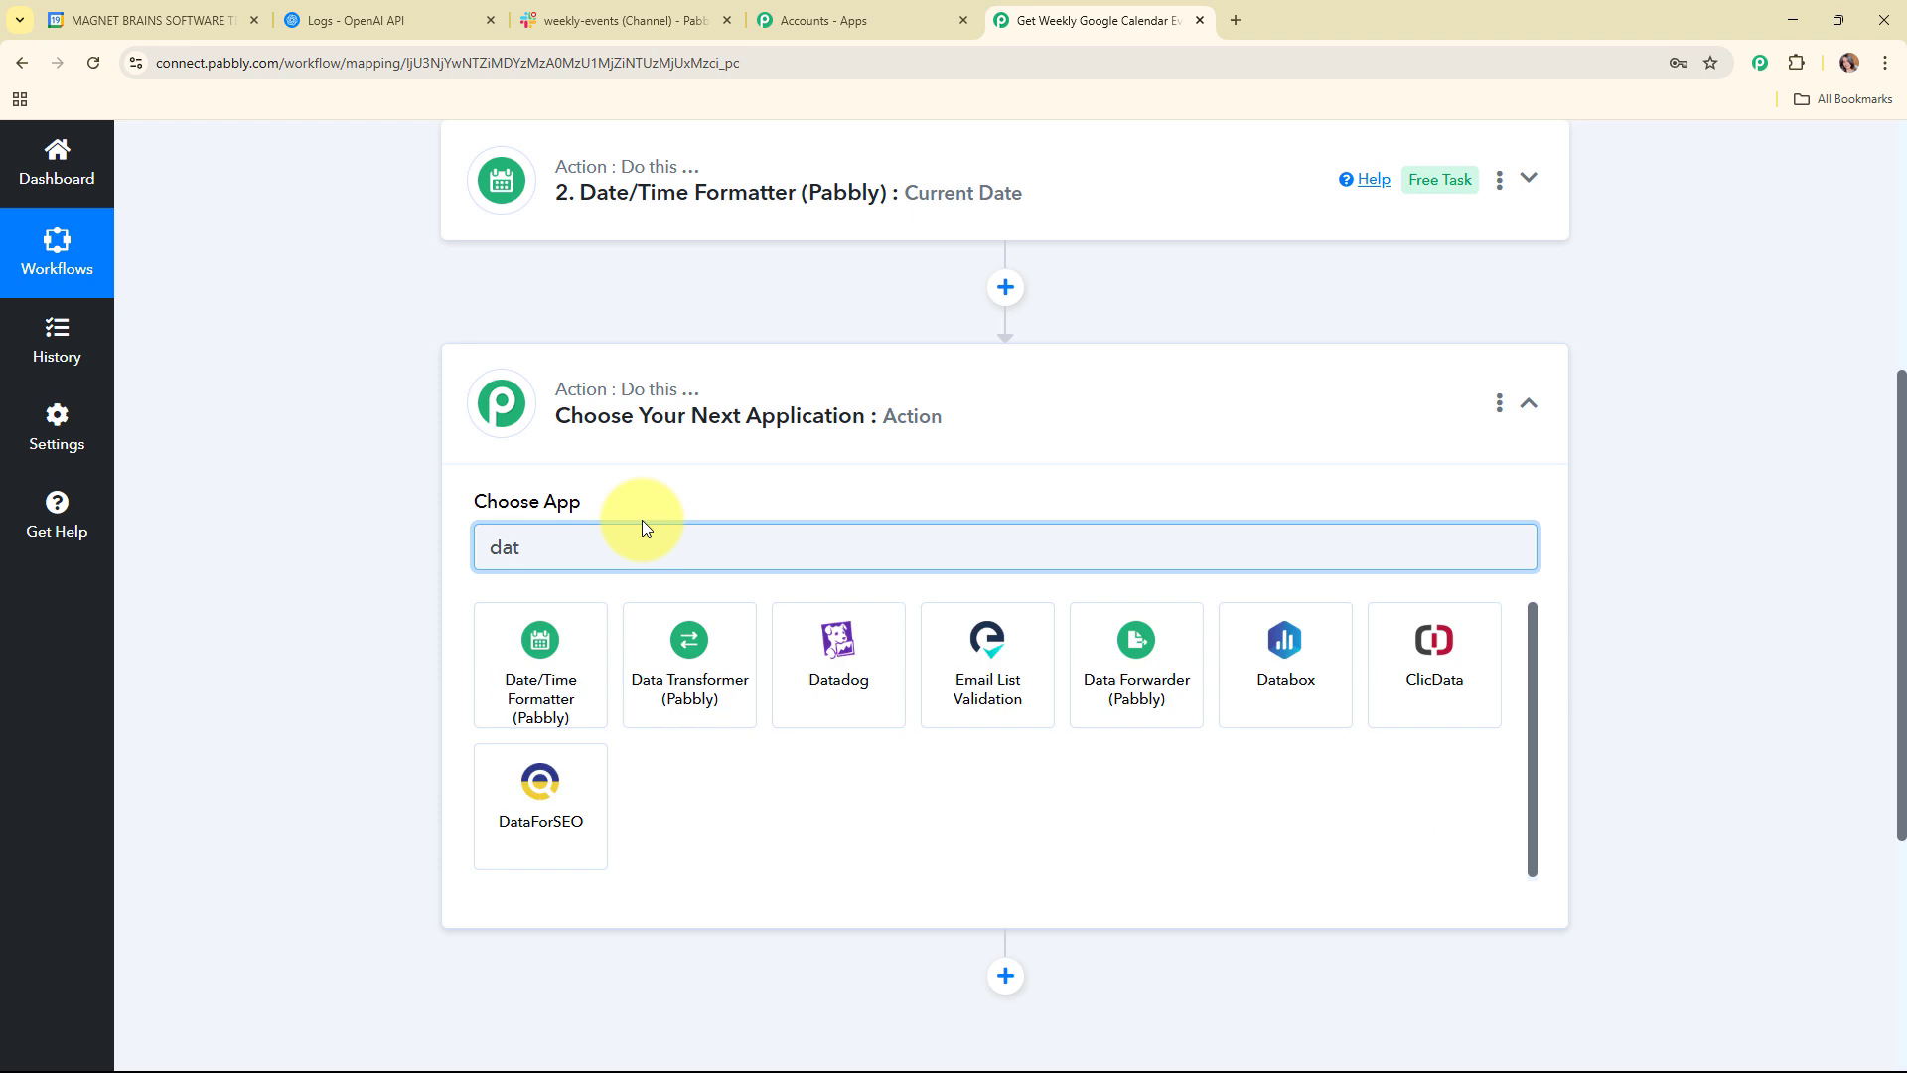
pyautogui.click(567, 661)
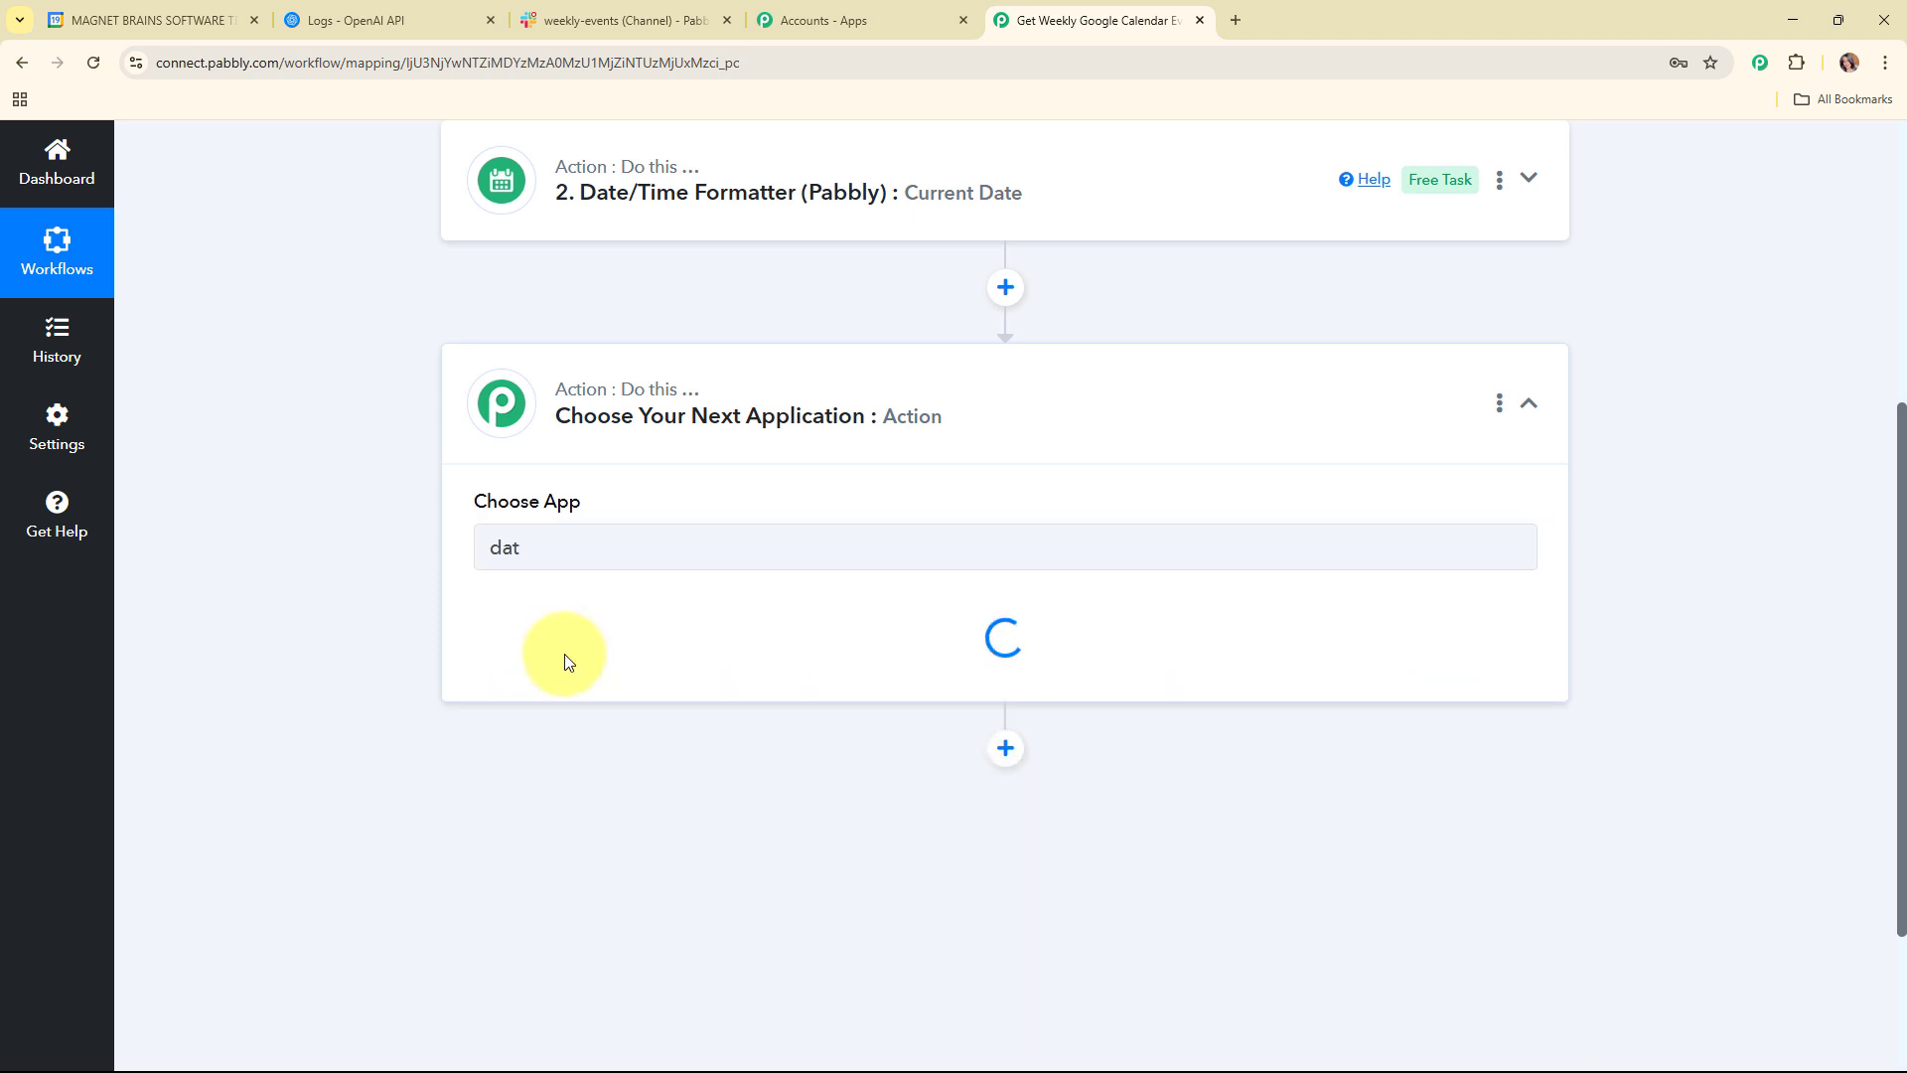
pyautogui.click(567, 661)
pyautogui.scroll(-1, 587, 486)
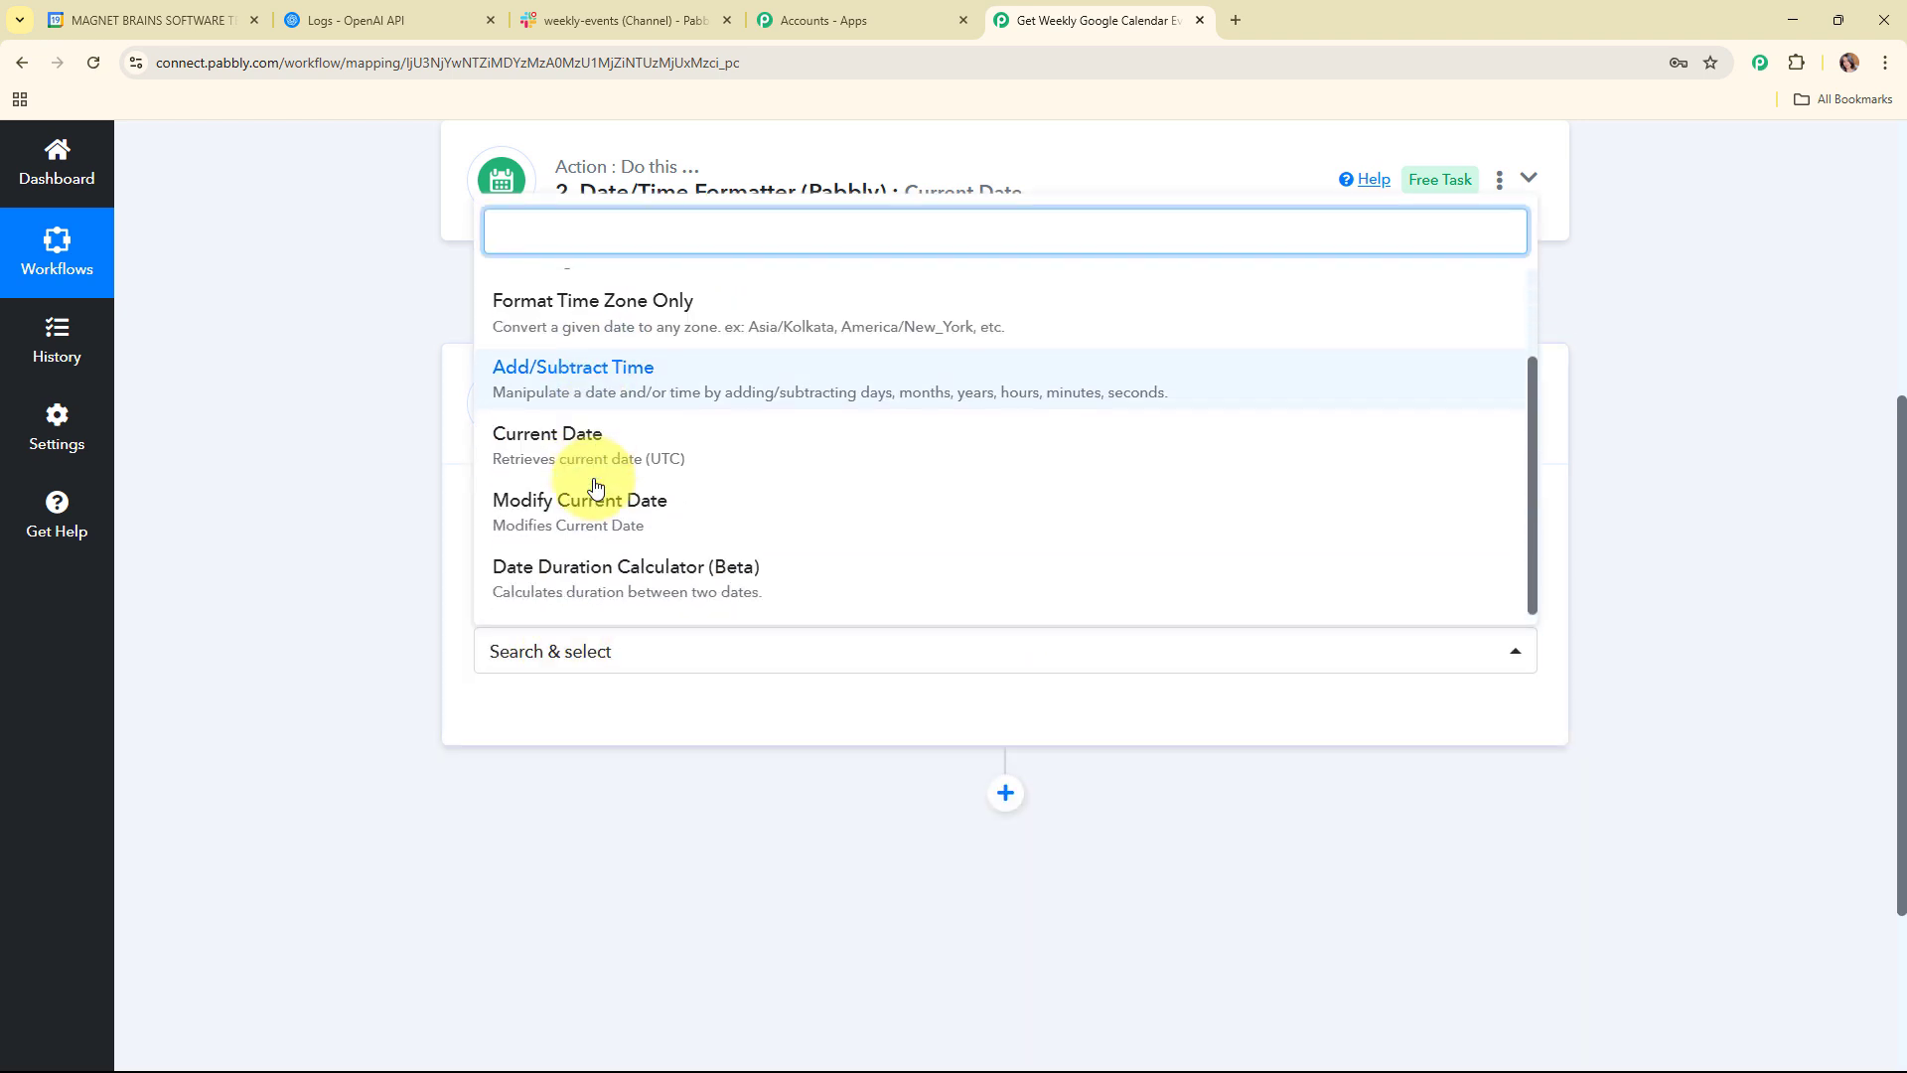
pyautogui.click(613, 529)
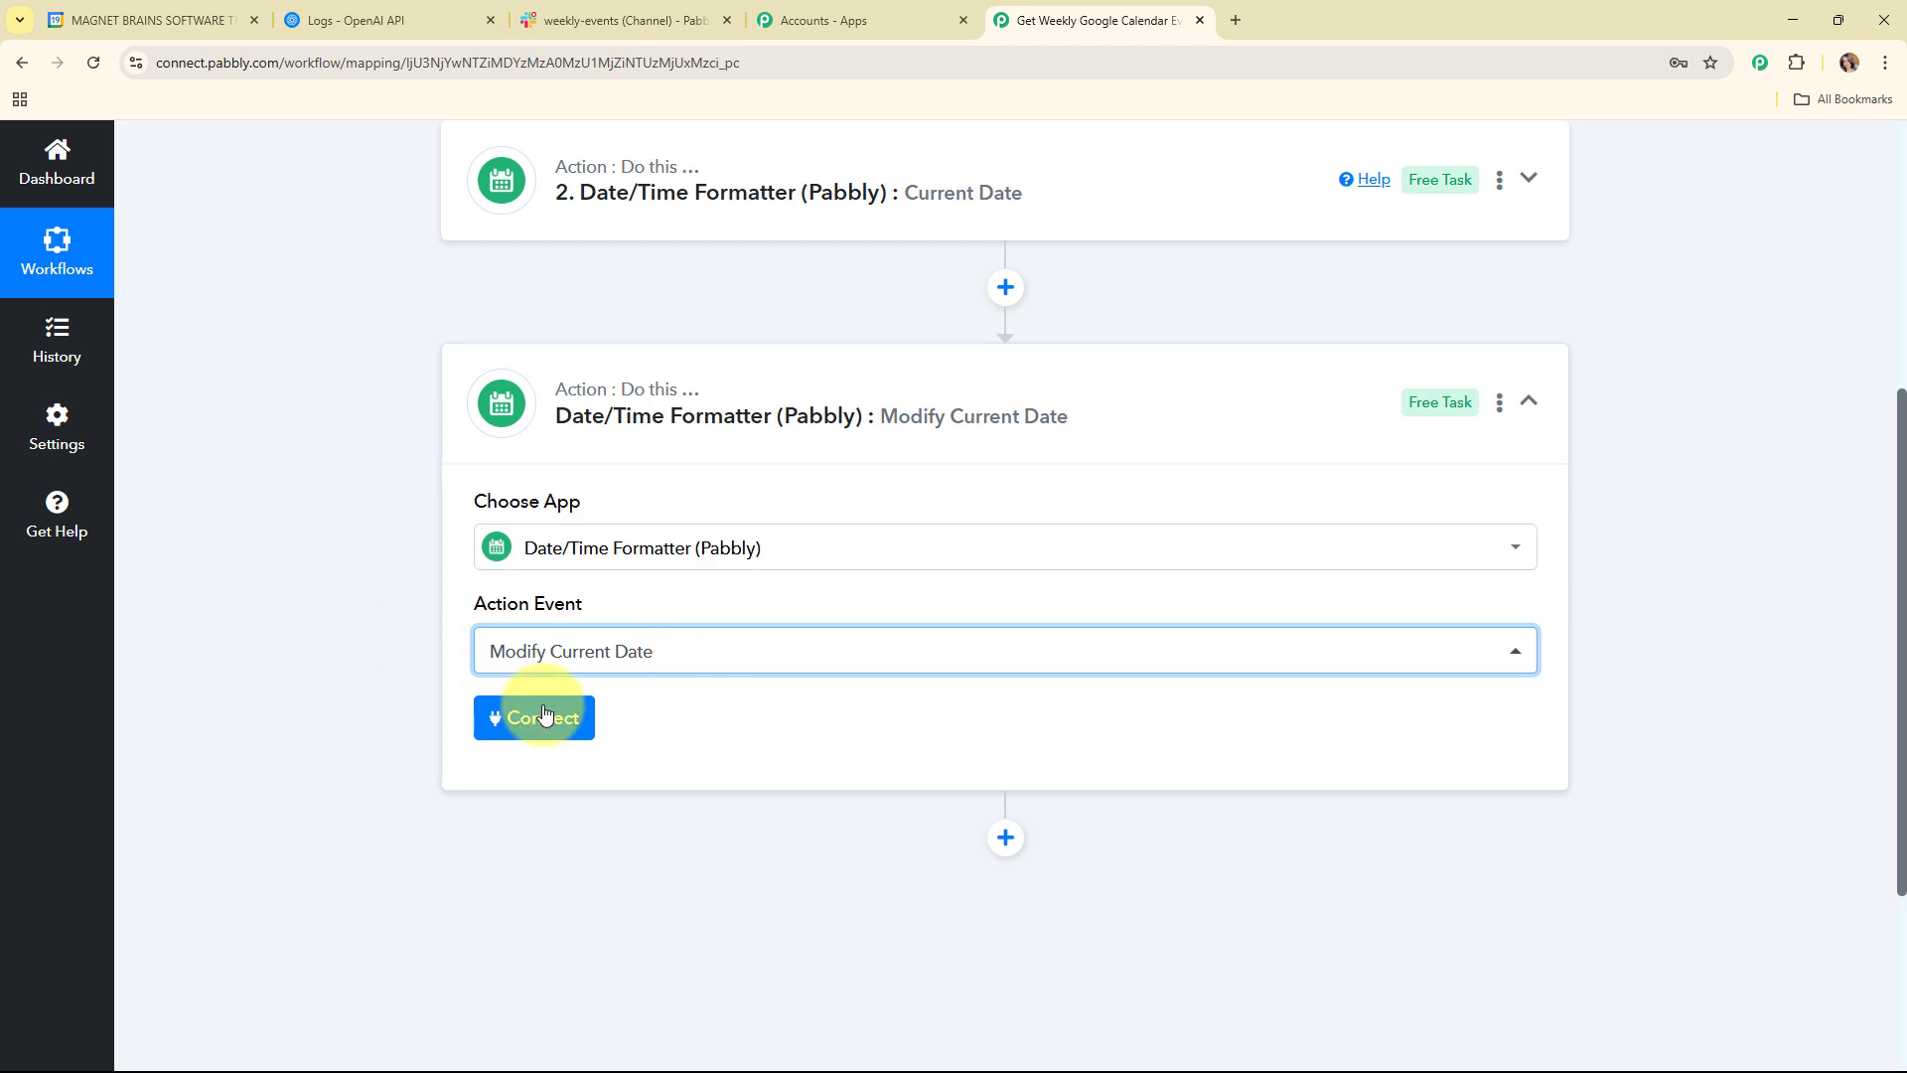
pyautogui.scroll(-1, 663, 659)
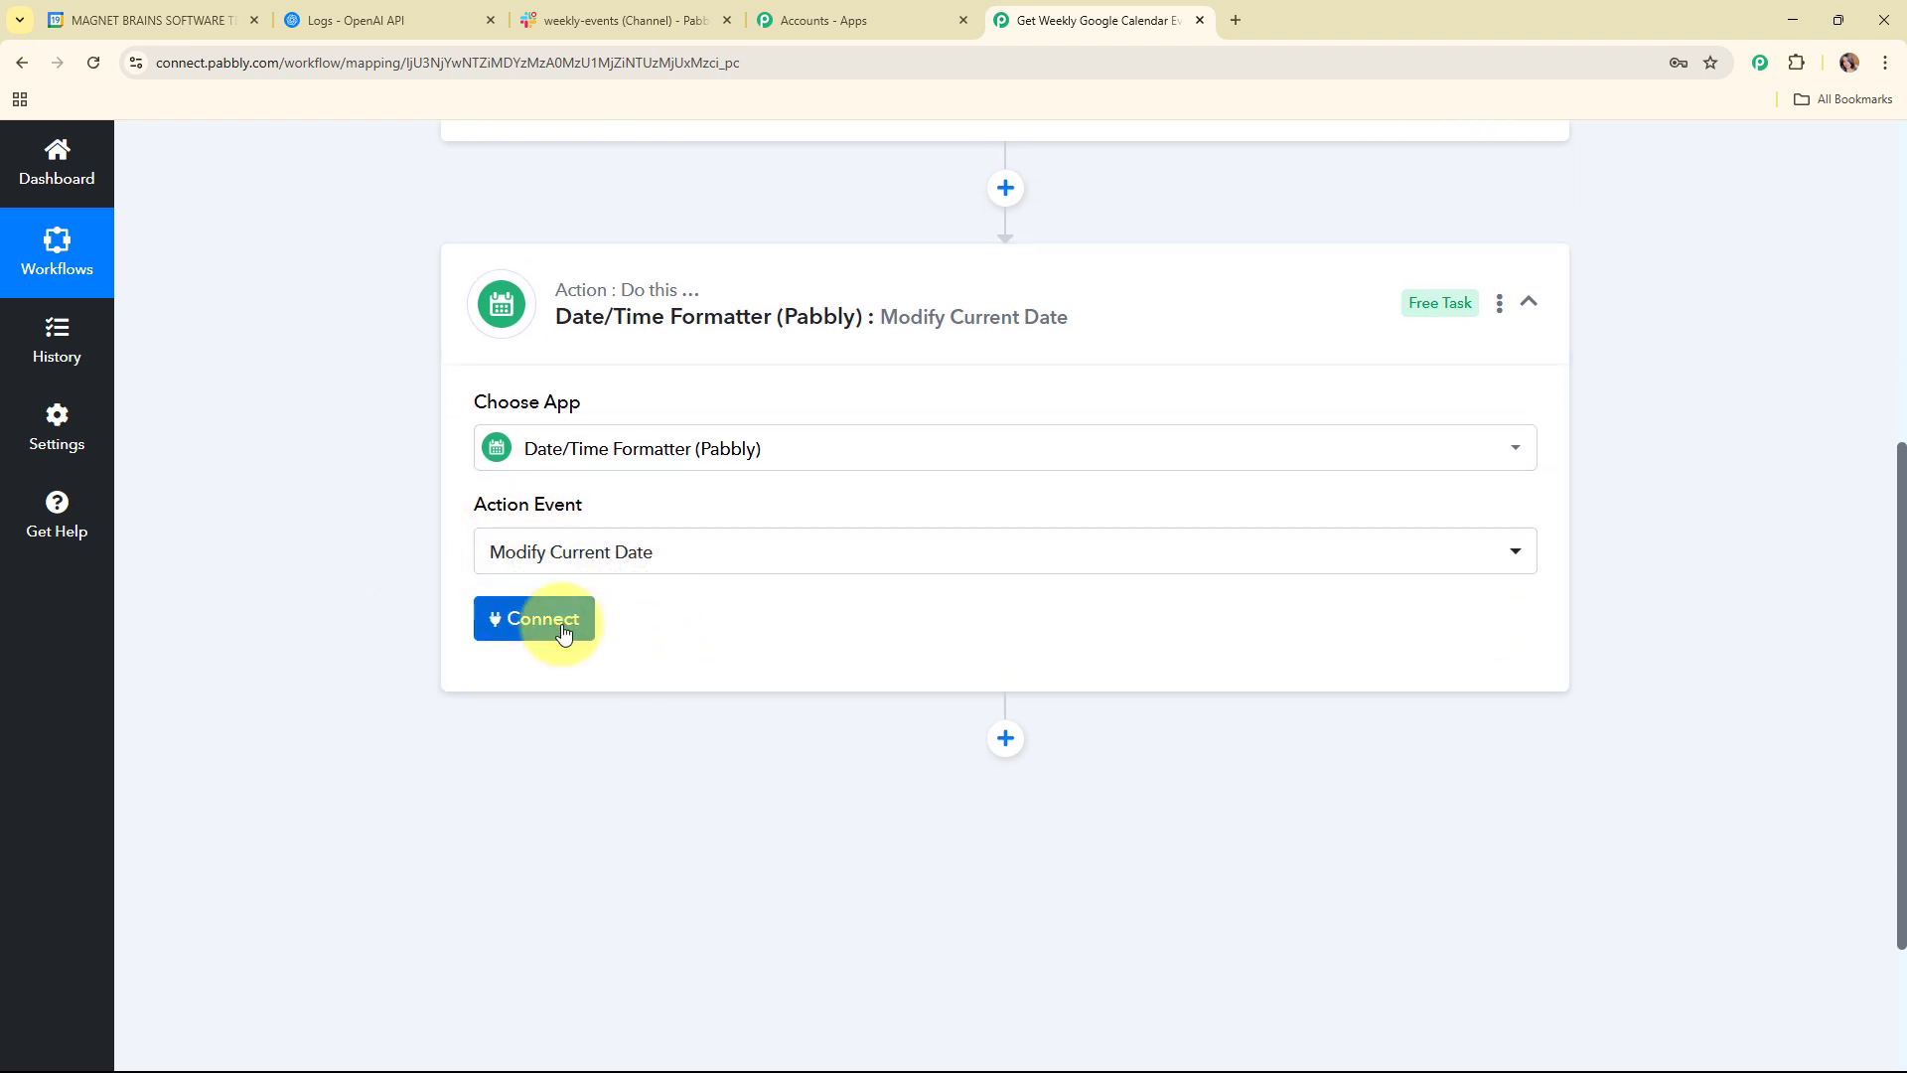
pyautogui.click(562, 631)
# Step: Set the Modify Current Date step's date format to YYYY-MM-DD and its time zone to Asia/Kolkata
pyautogui.scroll(-3, 834, 358)
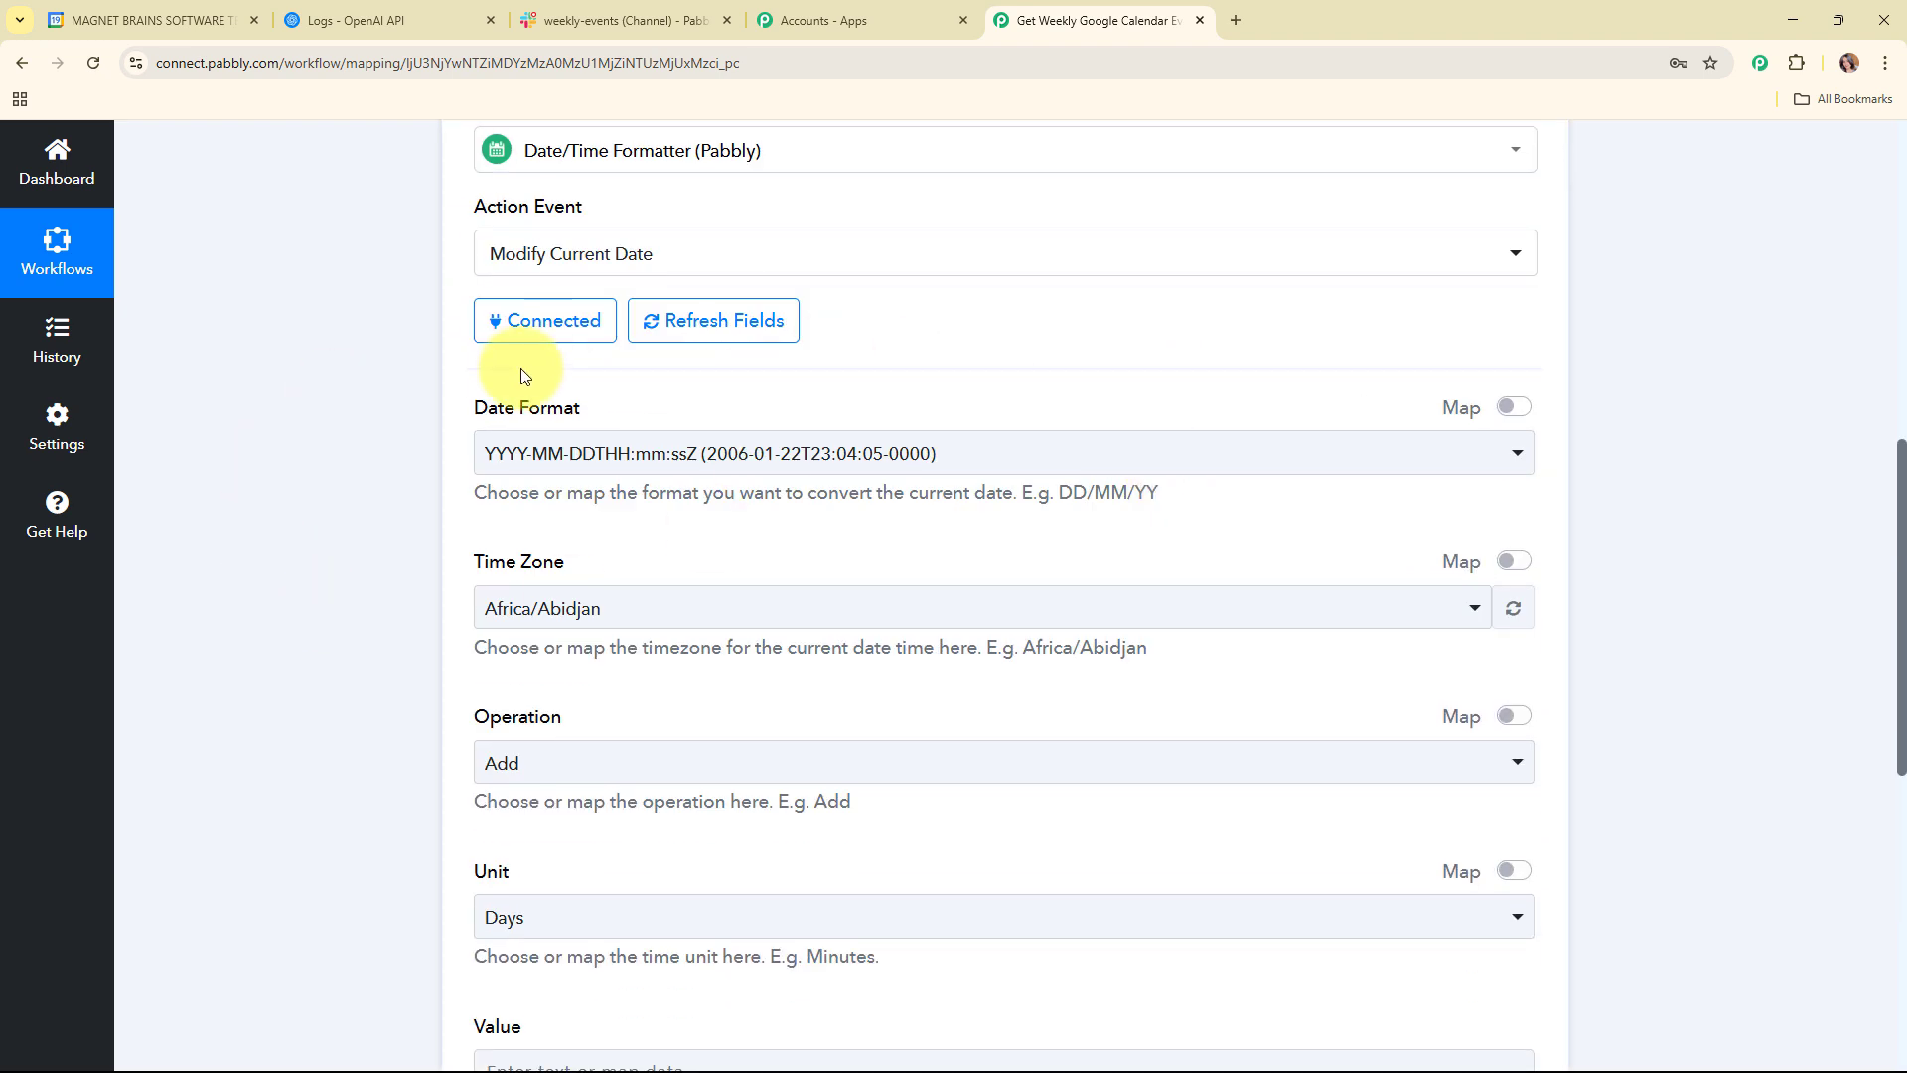
pyautogui.click(711, 471)
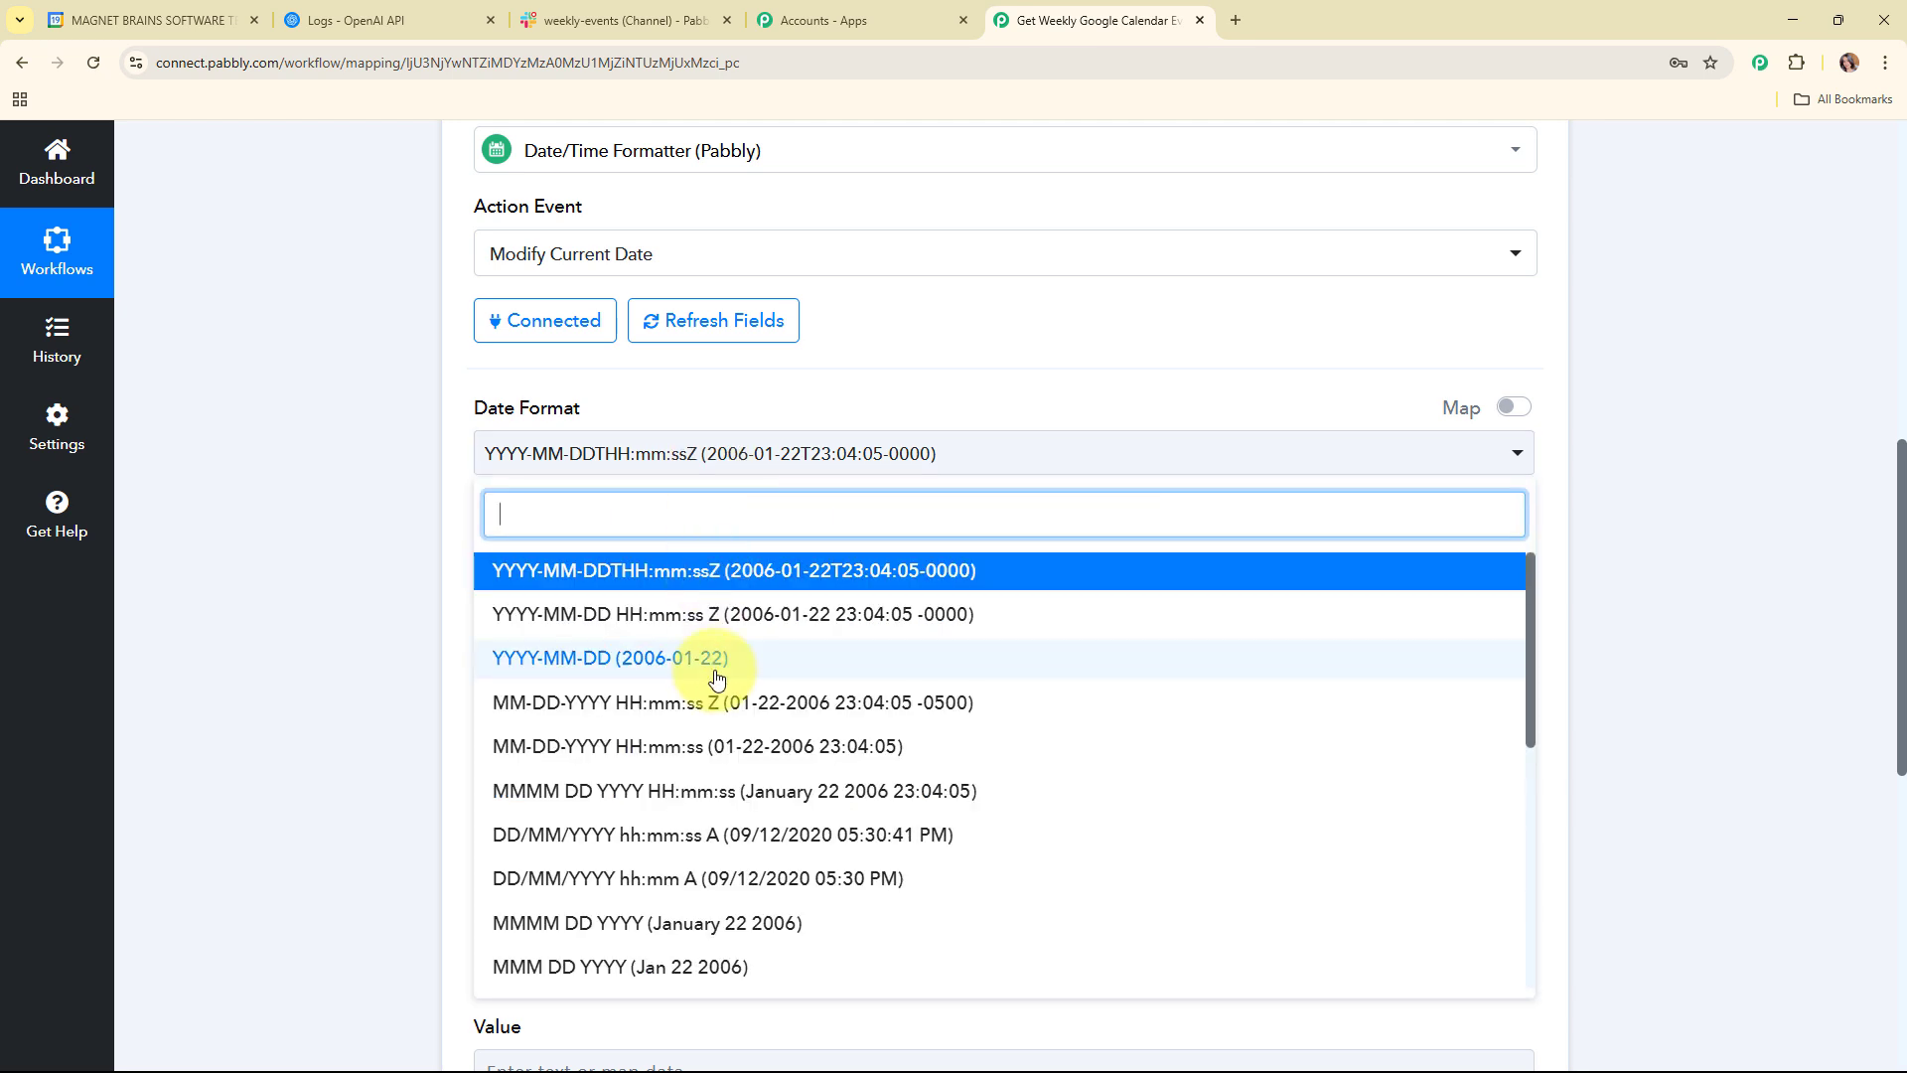
pyautogui.click(571, 664)
pyautogui.scroll(-2, 839, 524)
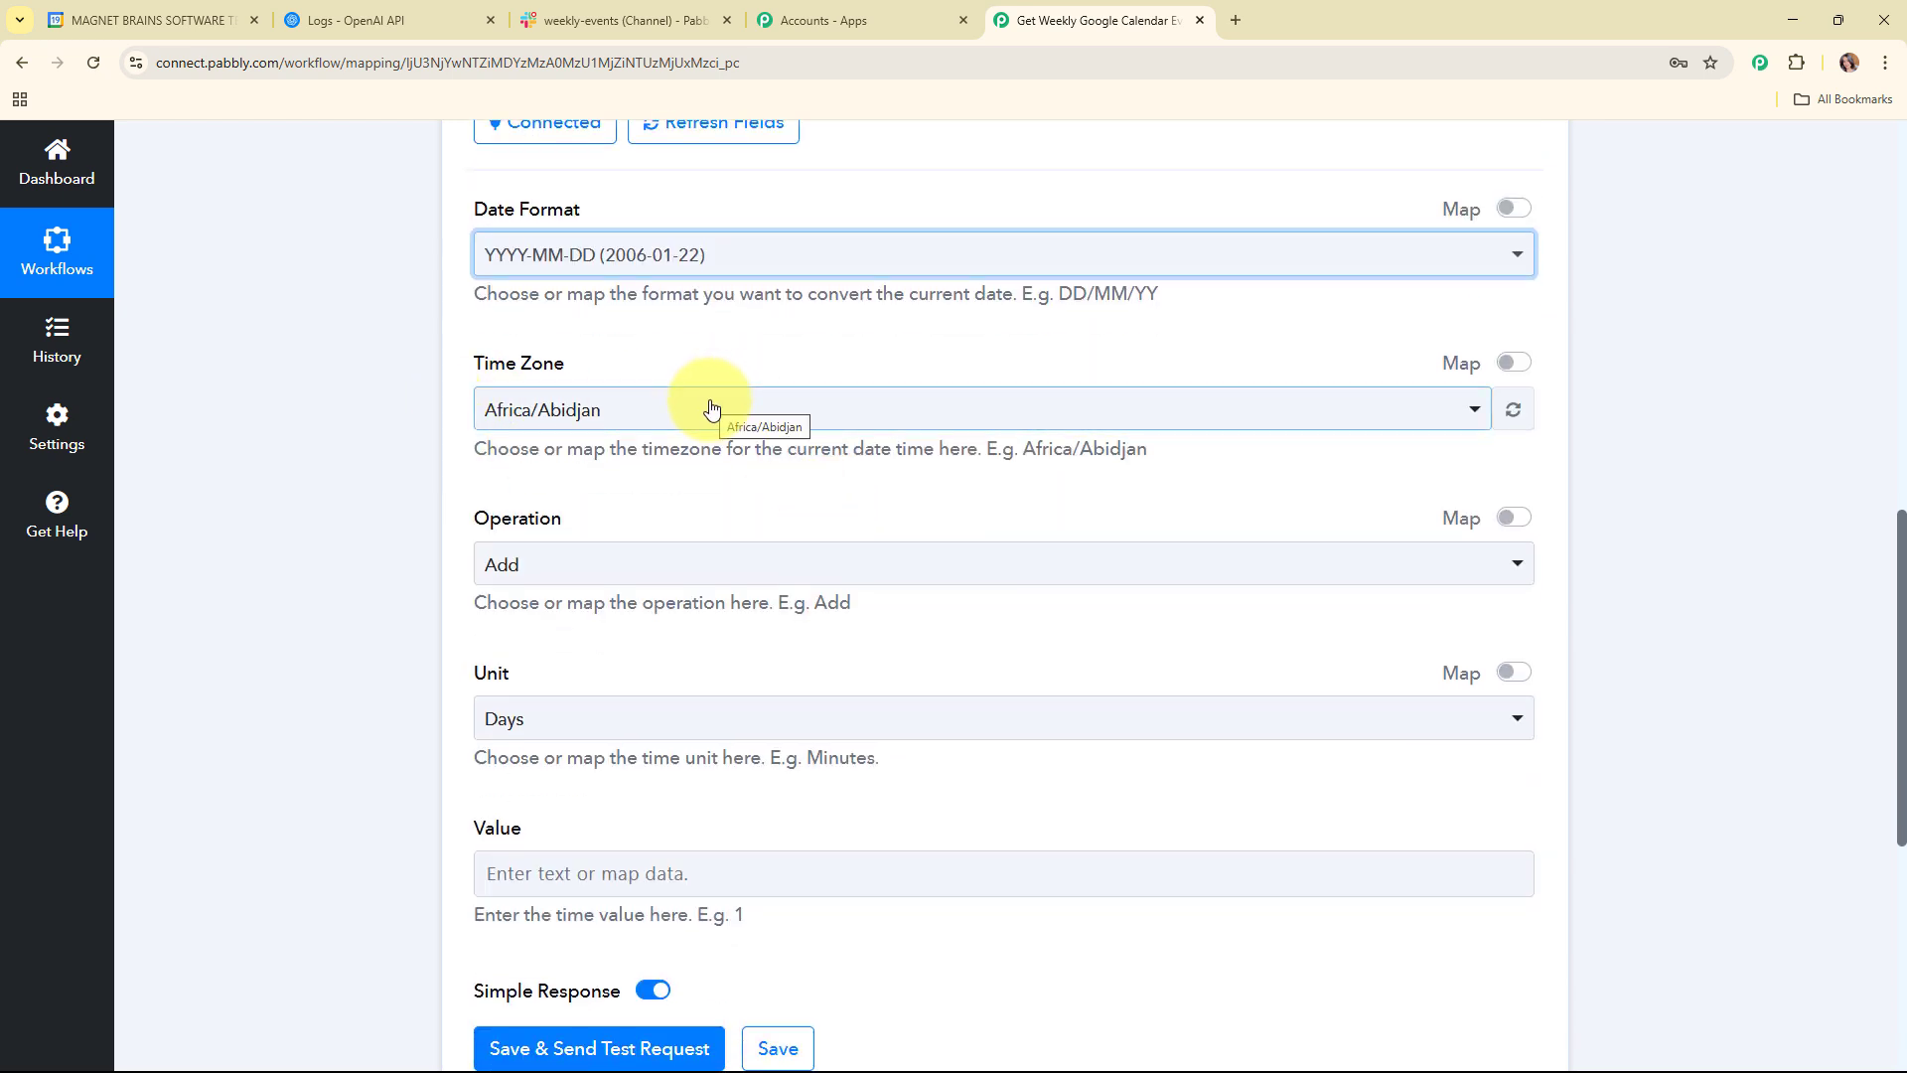
pyautogui.click(745, 418)
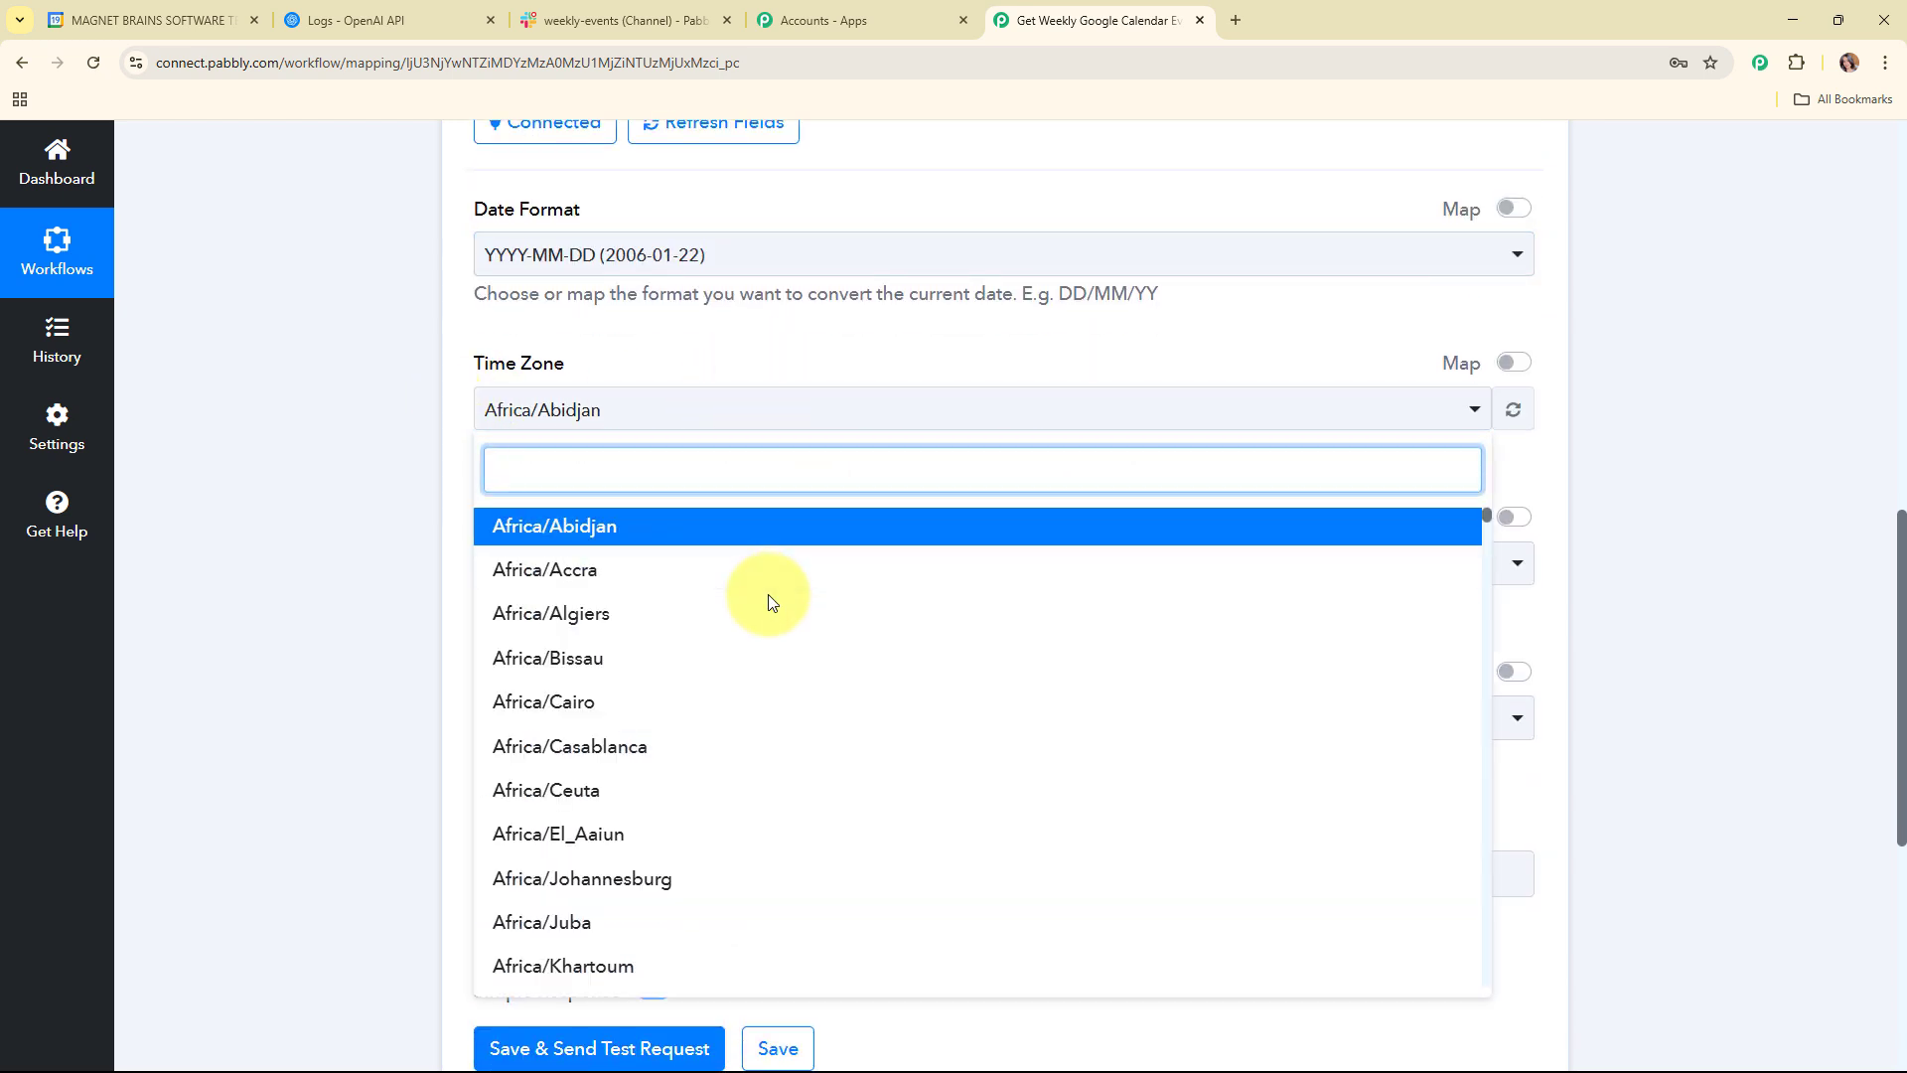
pyautogui.write('kolk')
pyautogui.click(641, 536)
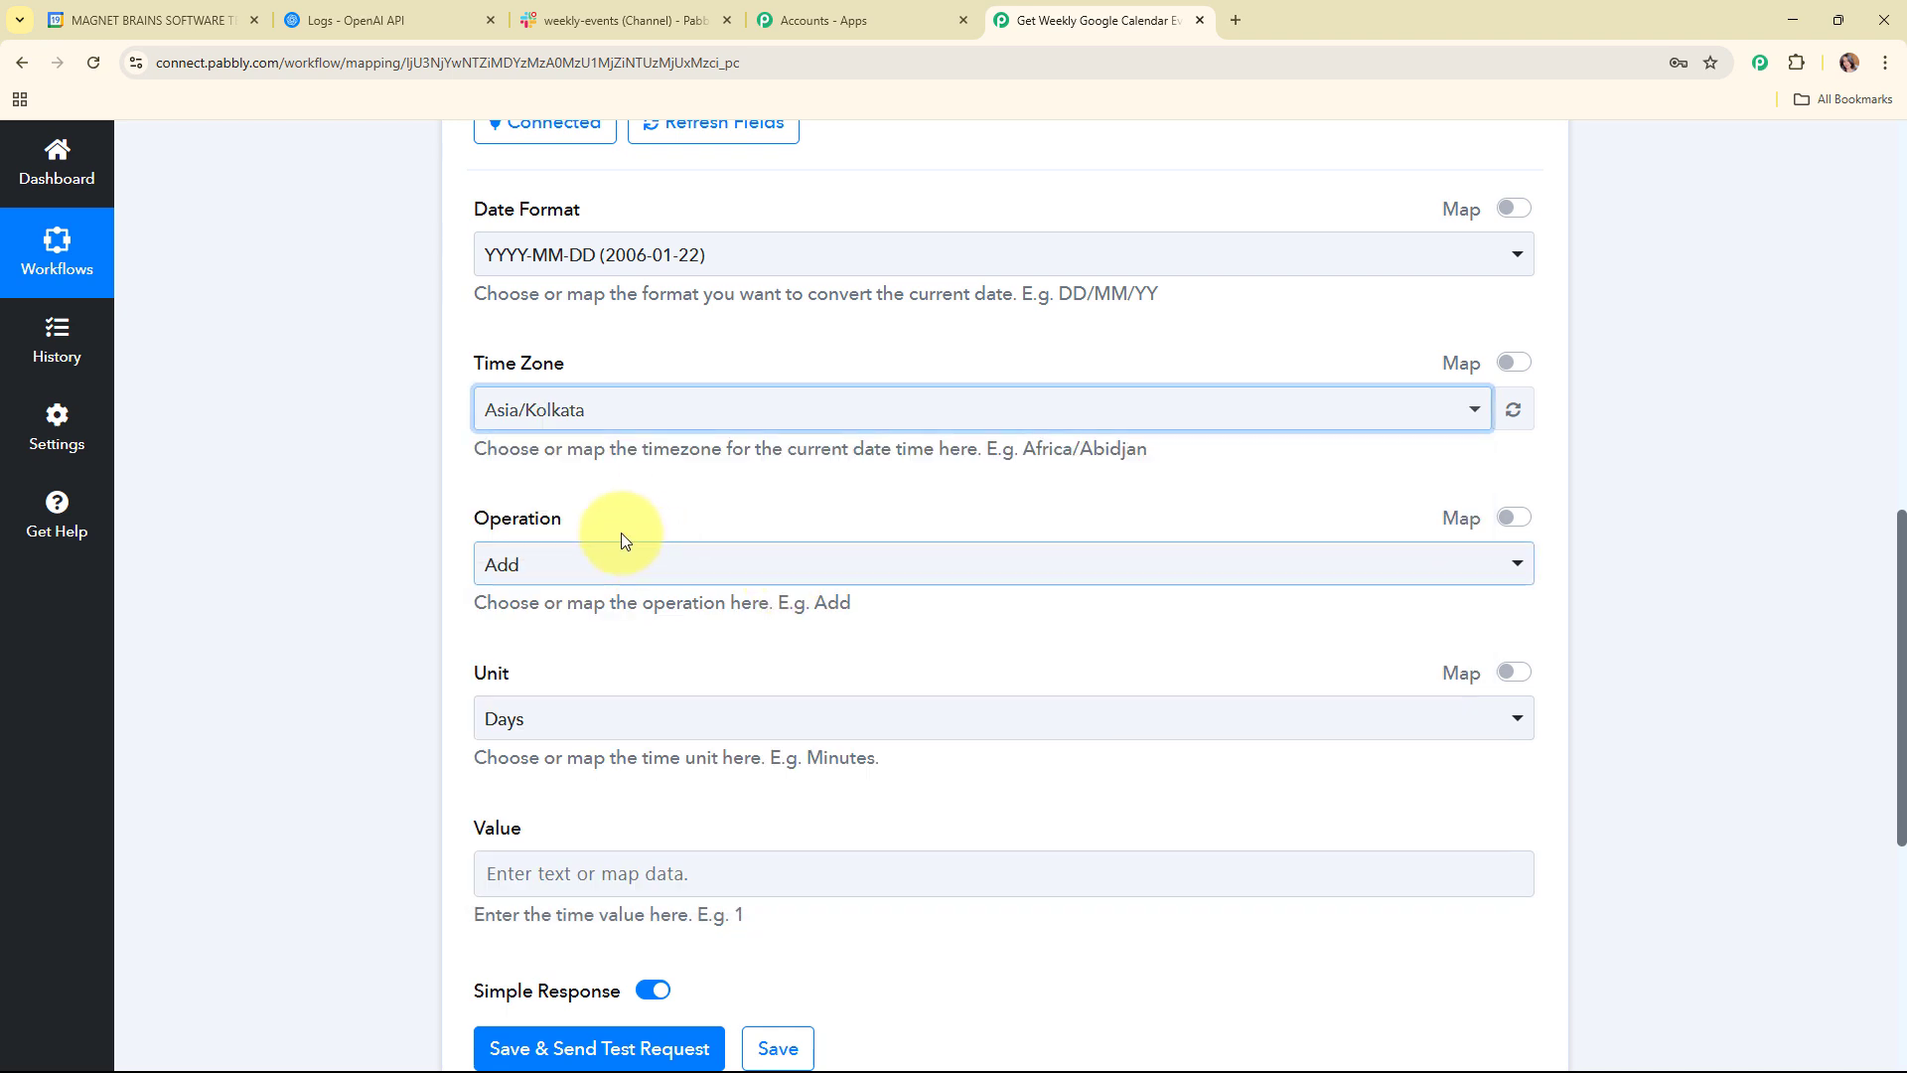
# Step: Set the Modify Current Date step's operation to Add and its unit to Days
pyautogui.scroll(-1, 622, 539)
pyautogui.click(528, 467)
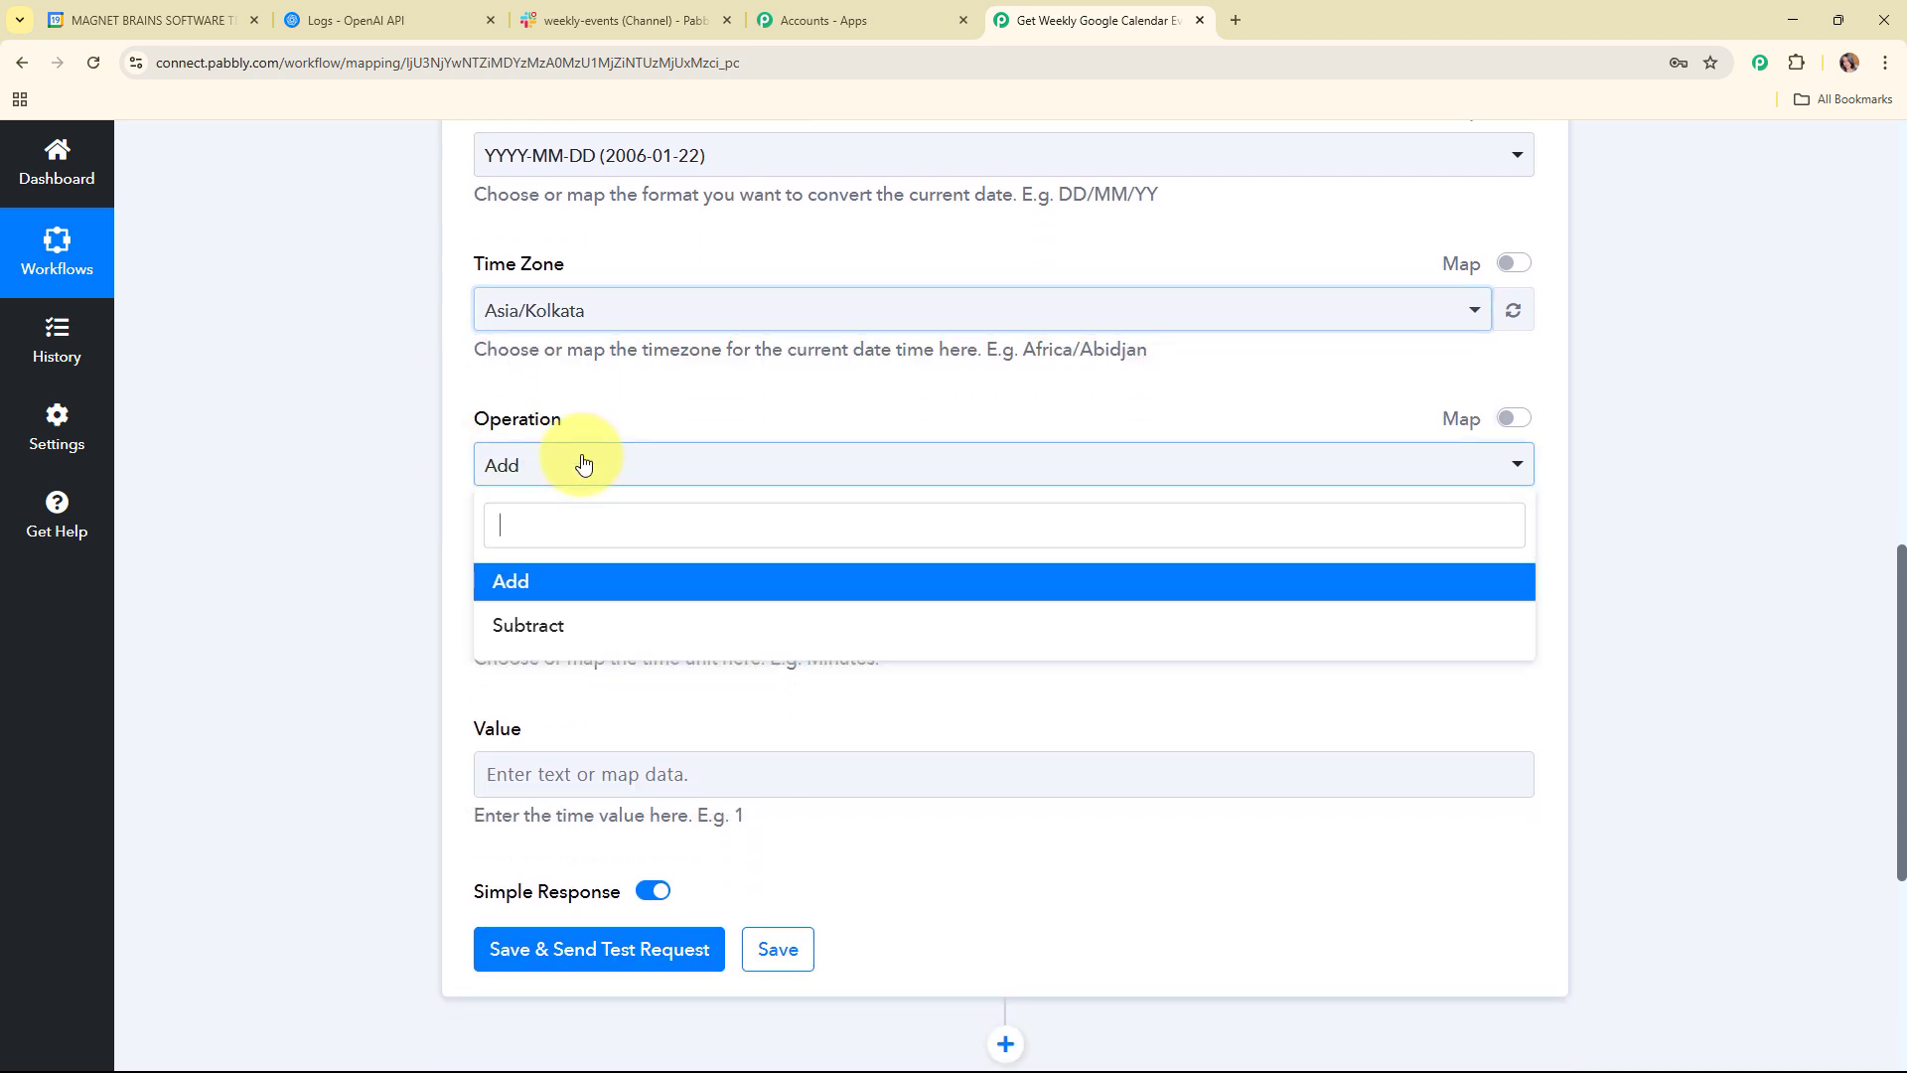
pyautogui.click(601, 584)
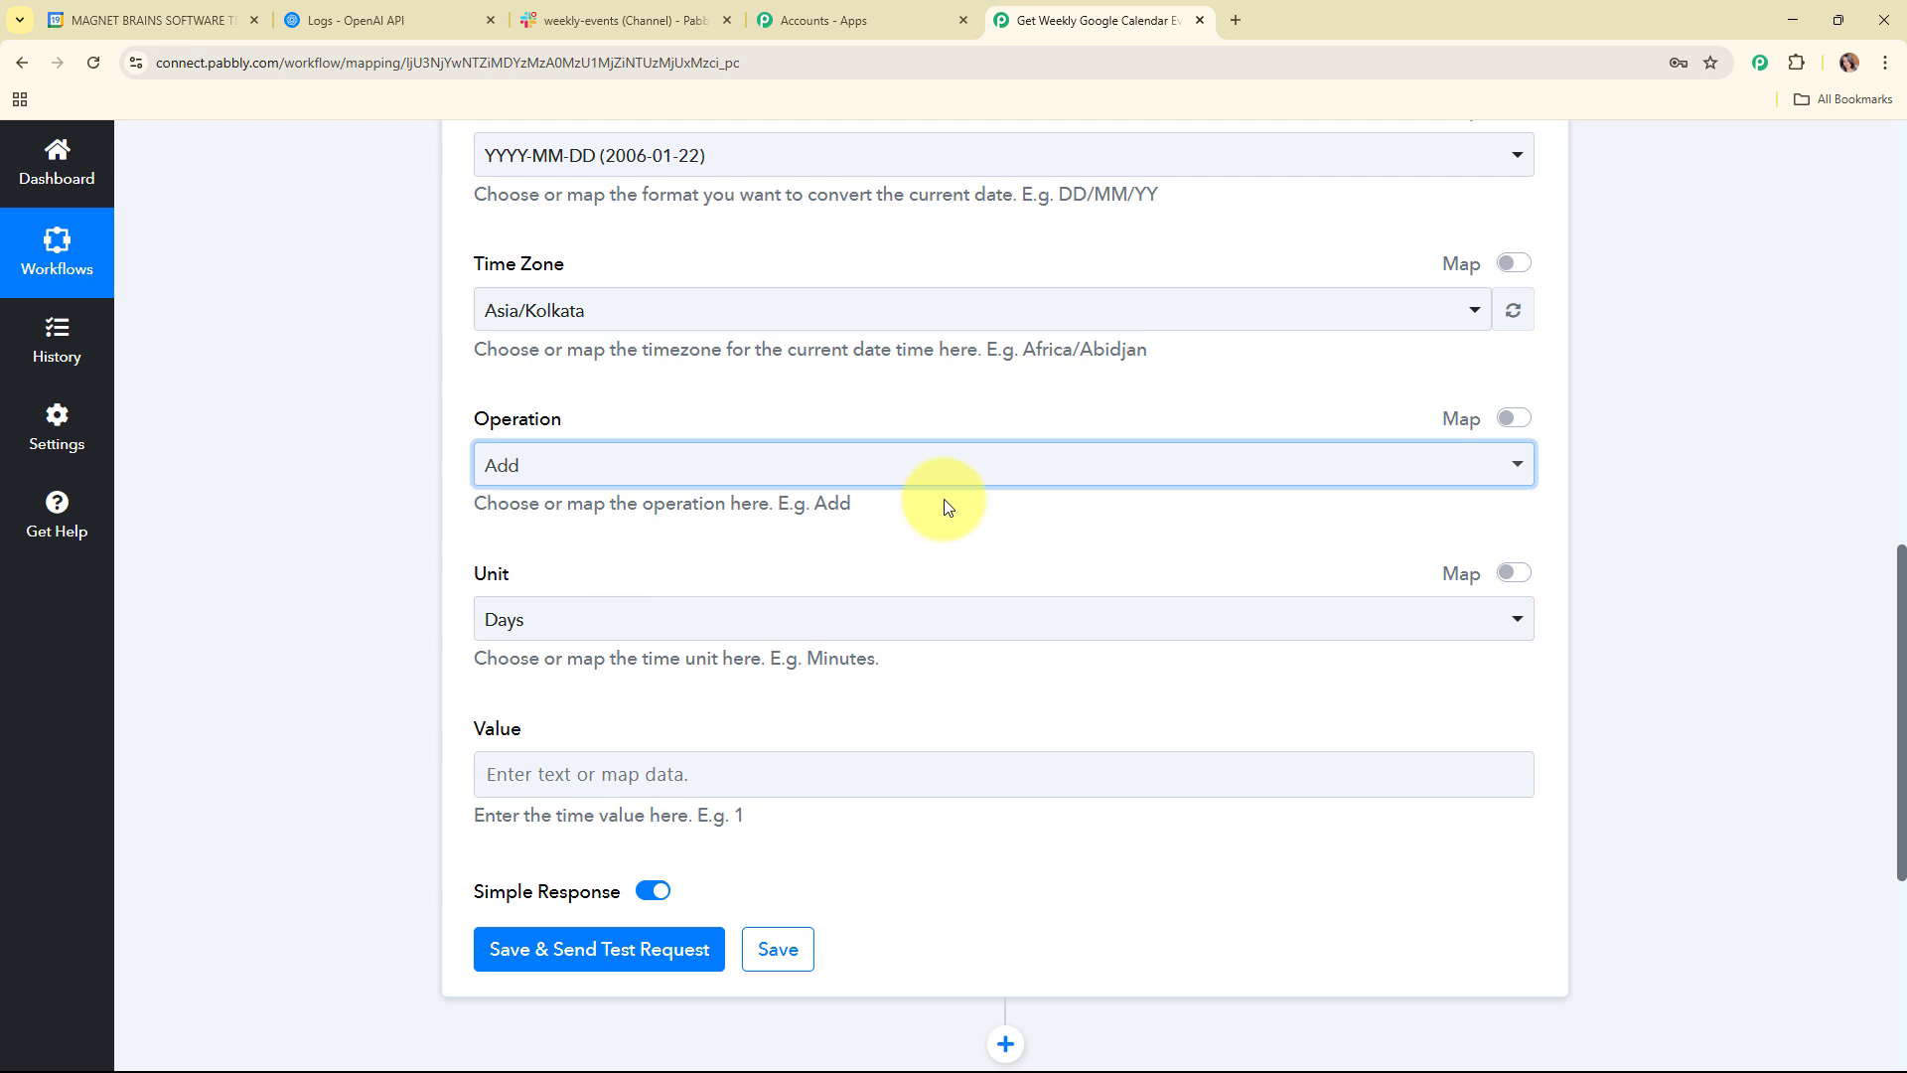
pyautogui.scroll(-2, 616, 430)
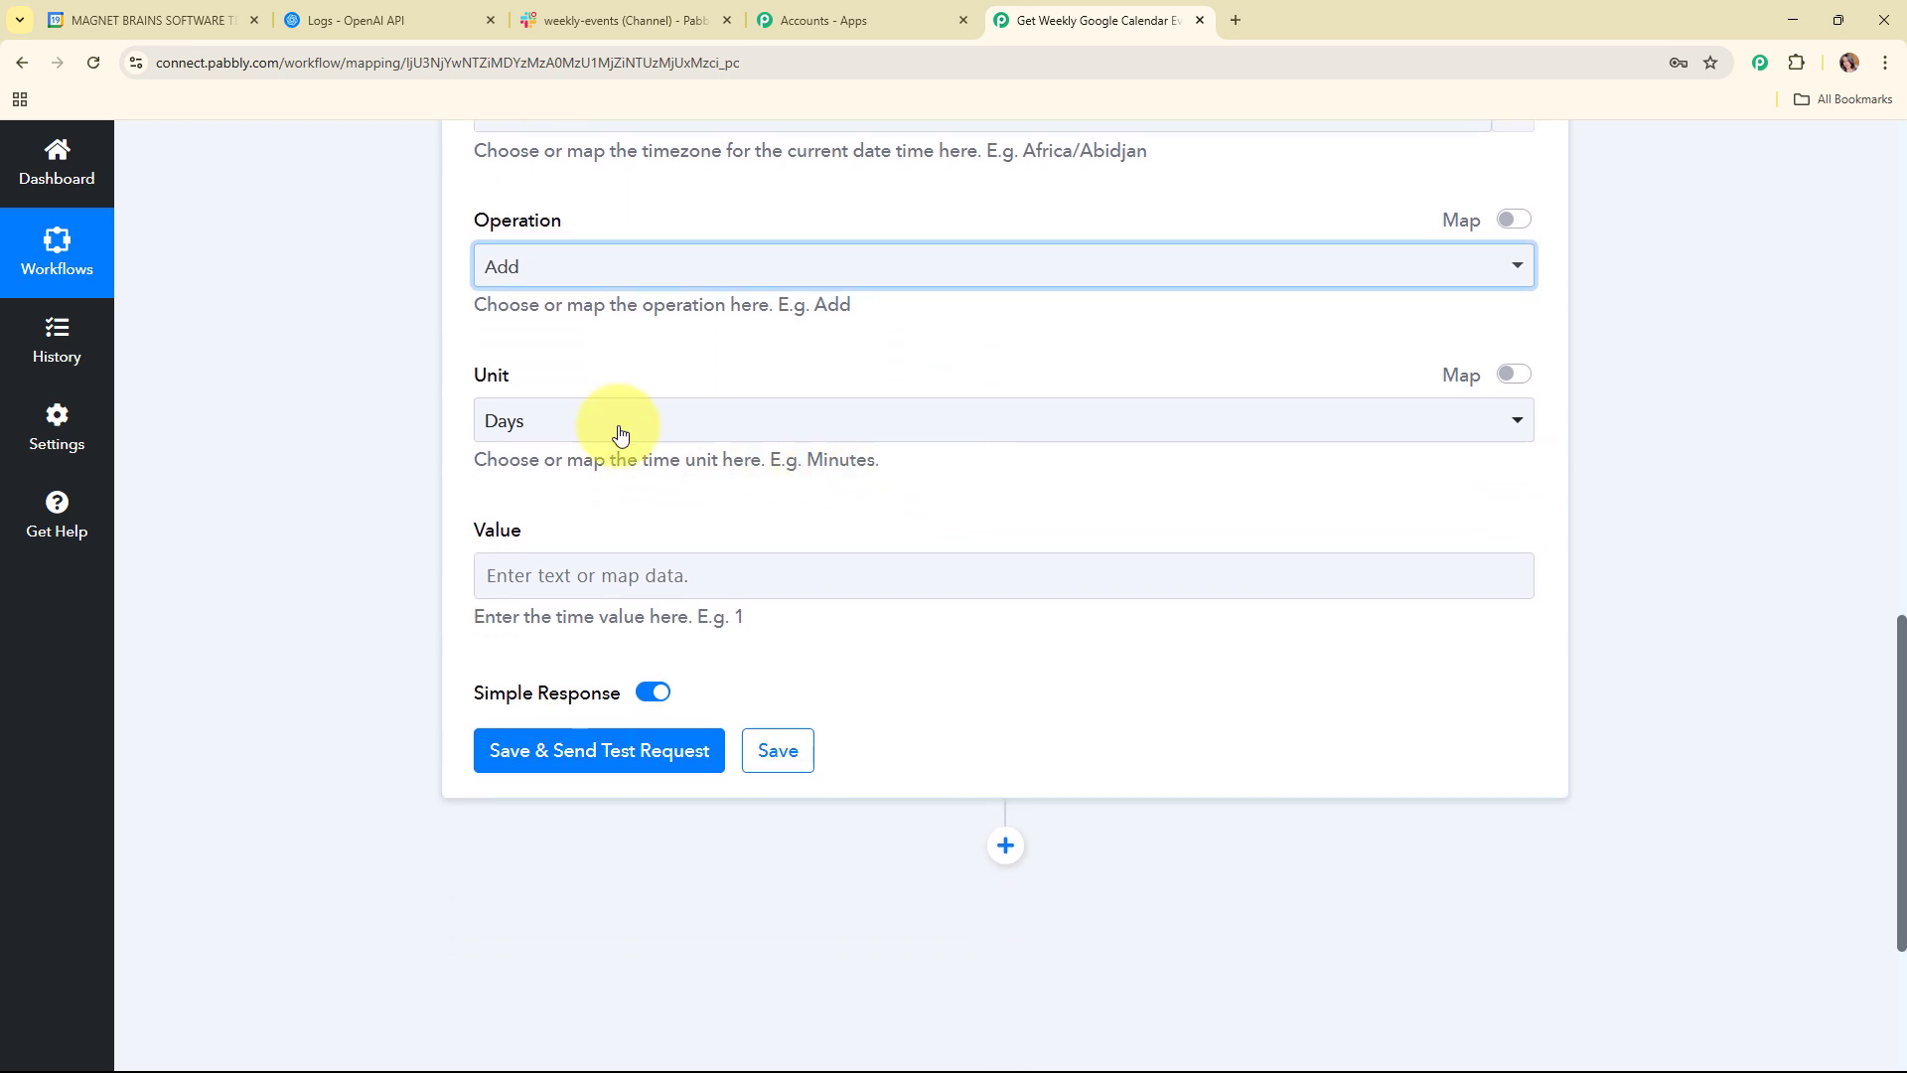
pyautogui.click(561, 432)
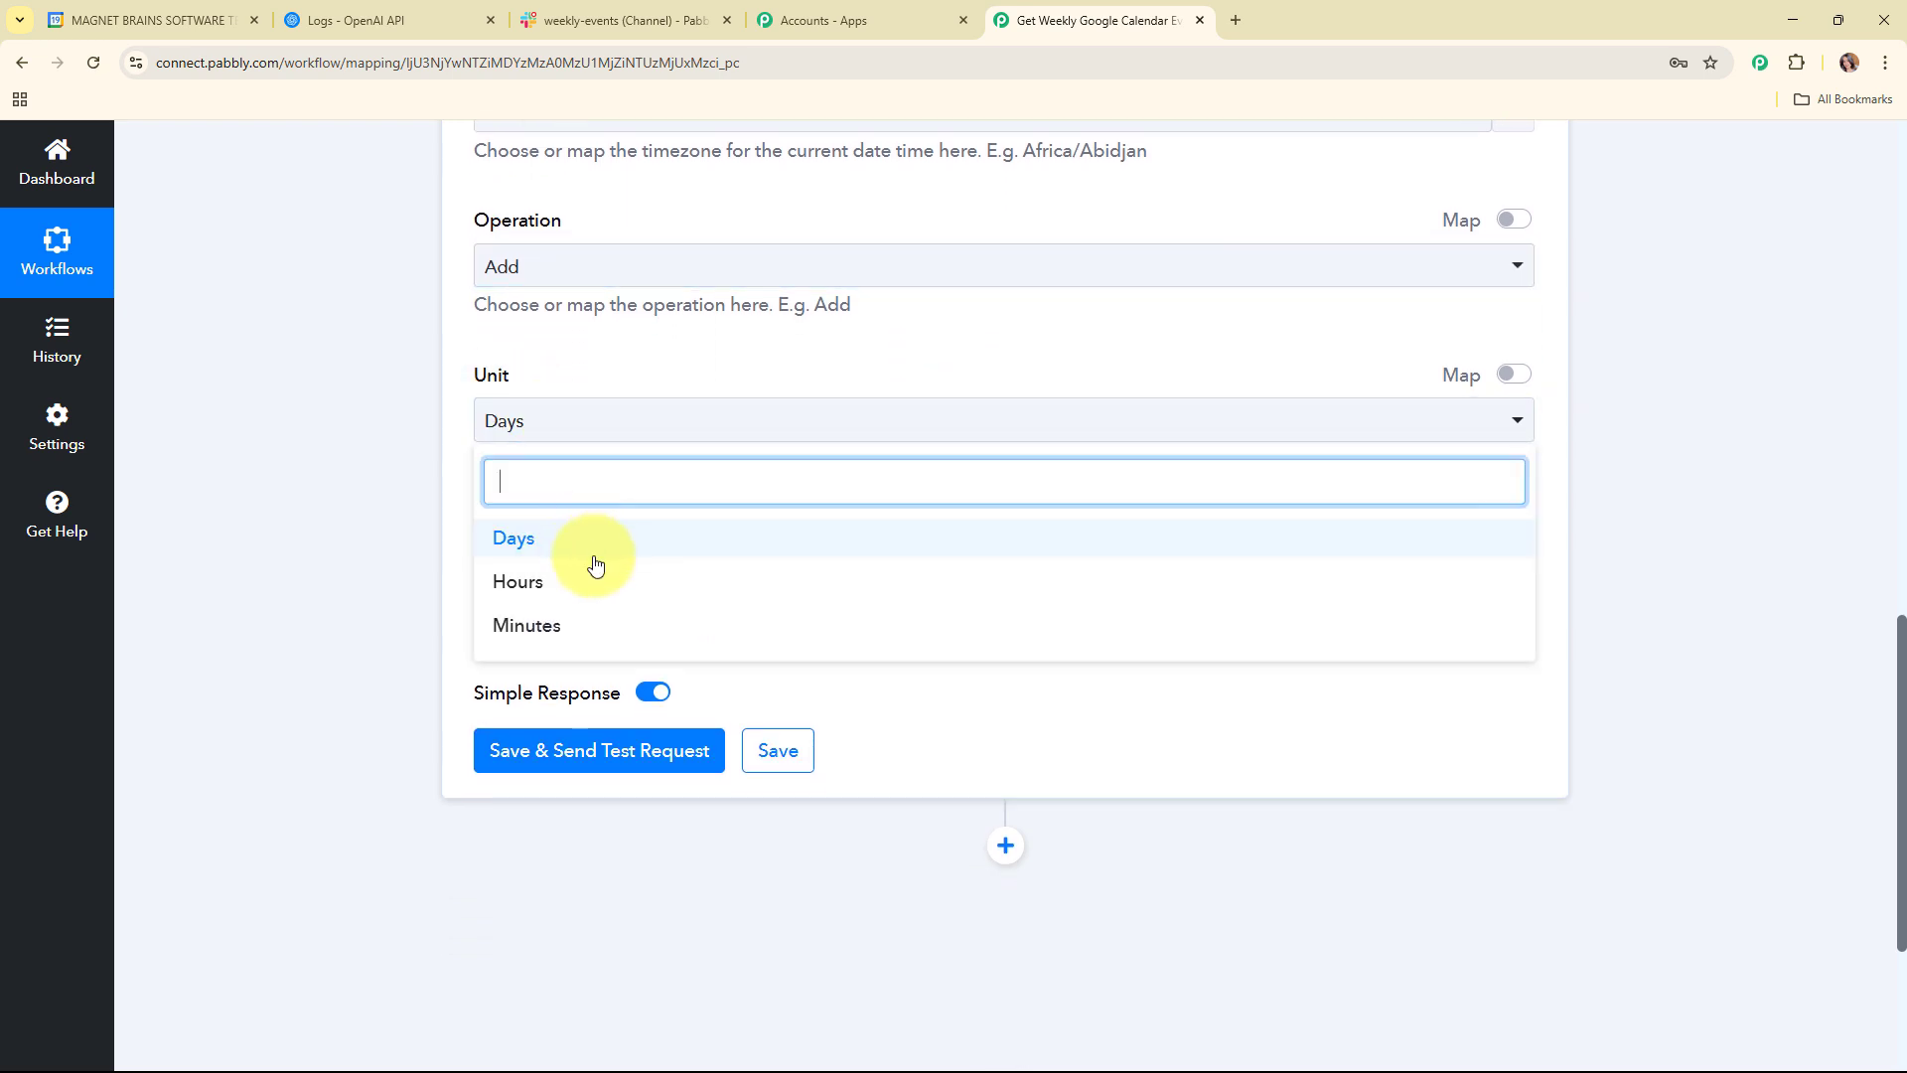
pyautogui.click(577, 556)
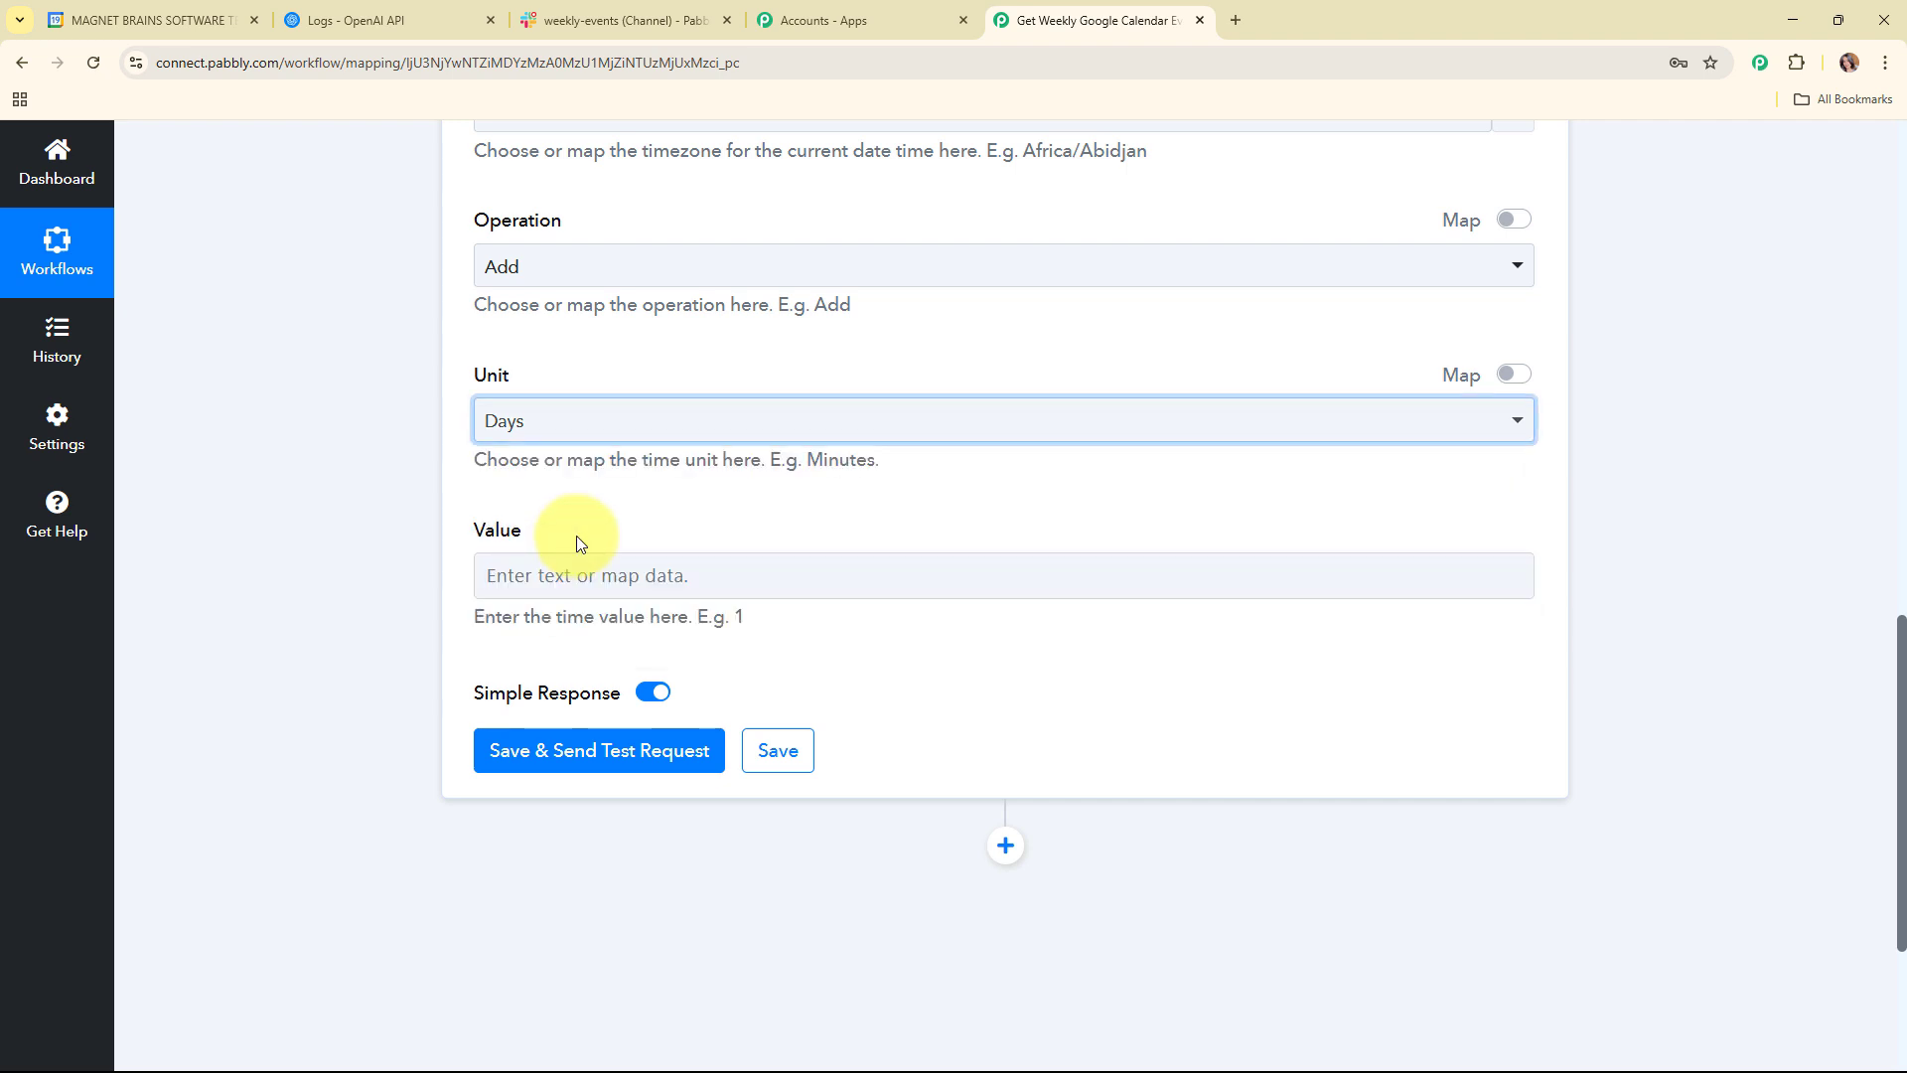
# Step: Set the number of days to add to 5, then save and send a test request
pyautogui.scroll(-2, 700, 473)
pyautogui.click(608, 378)
pyautogui.click(608, 379)
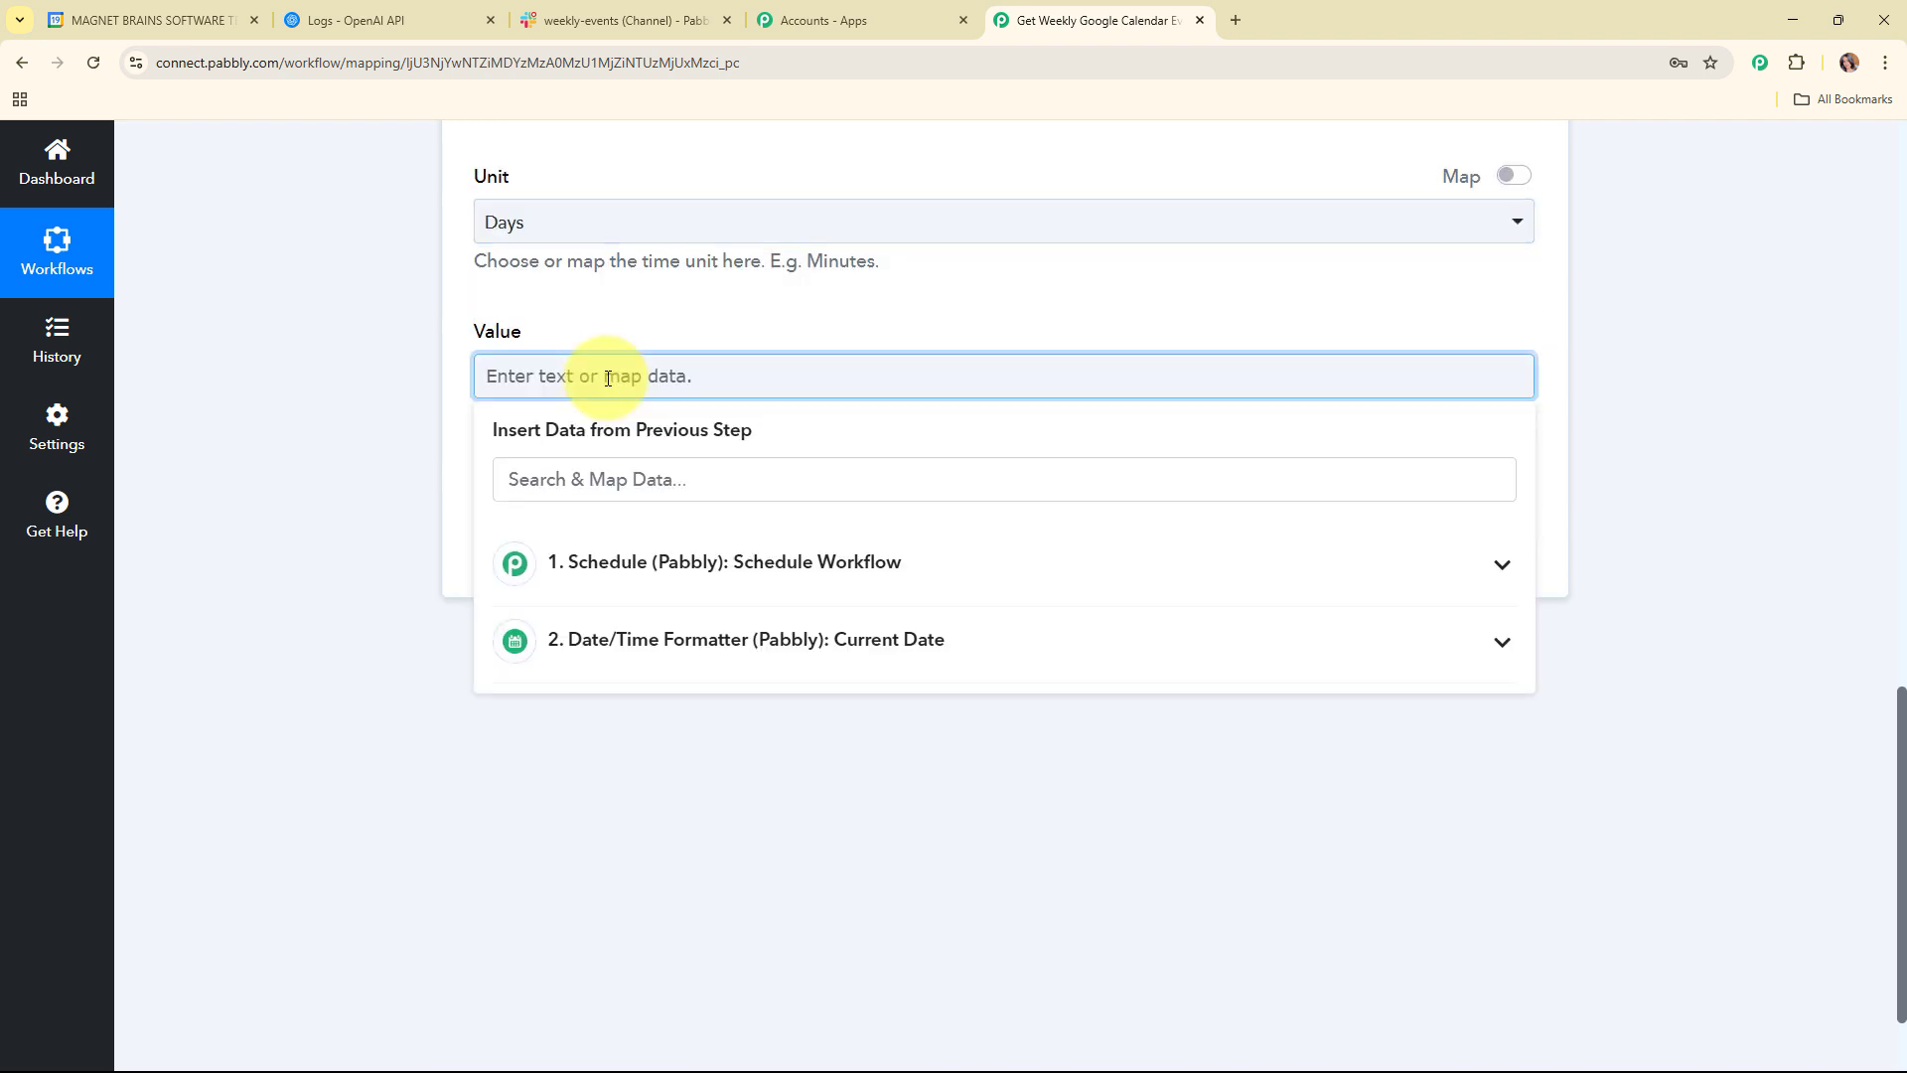
pyautogui.write('5')
pyautogui.click(366, 375)
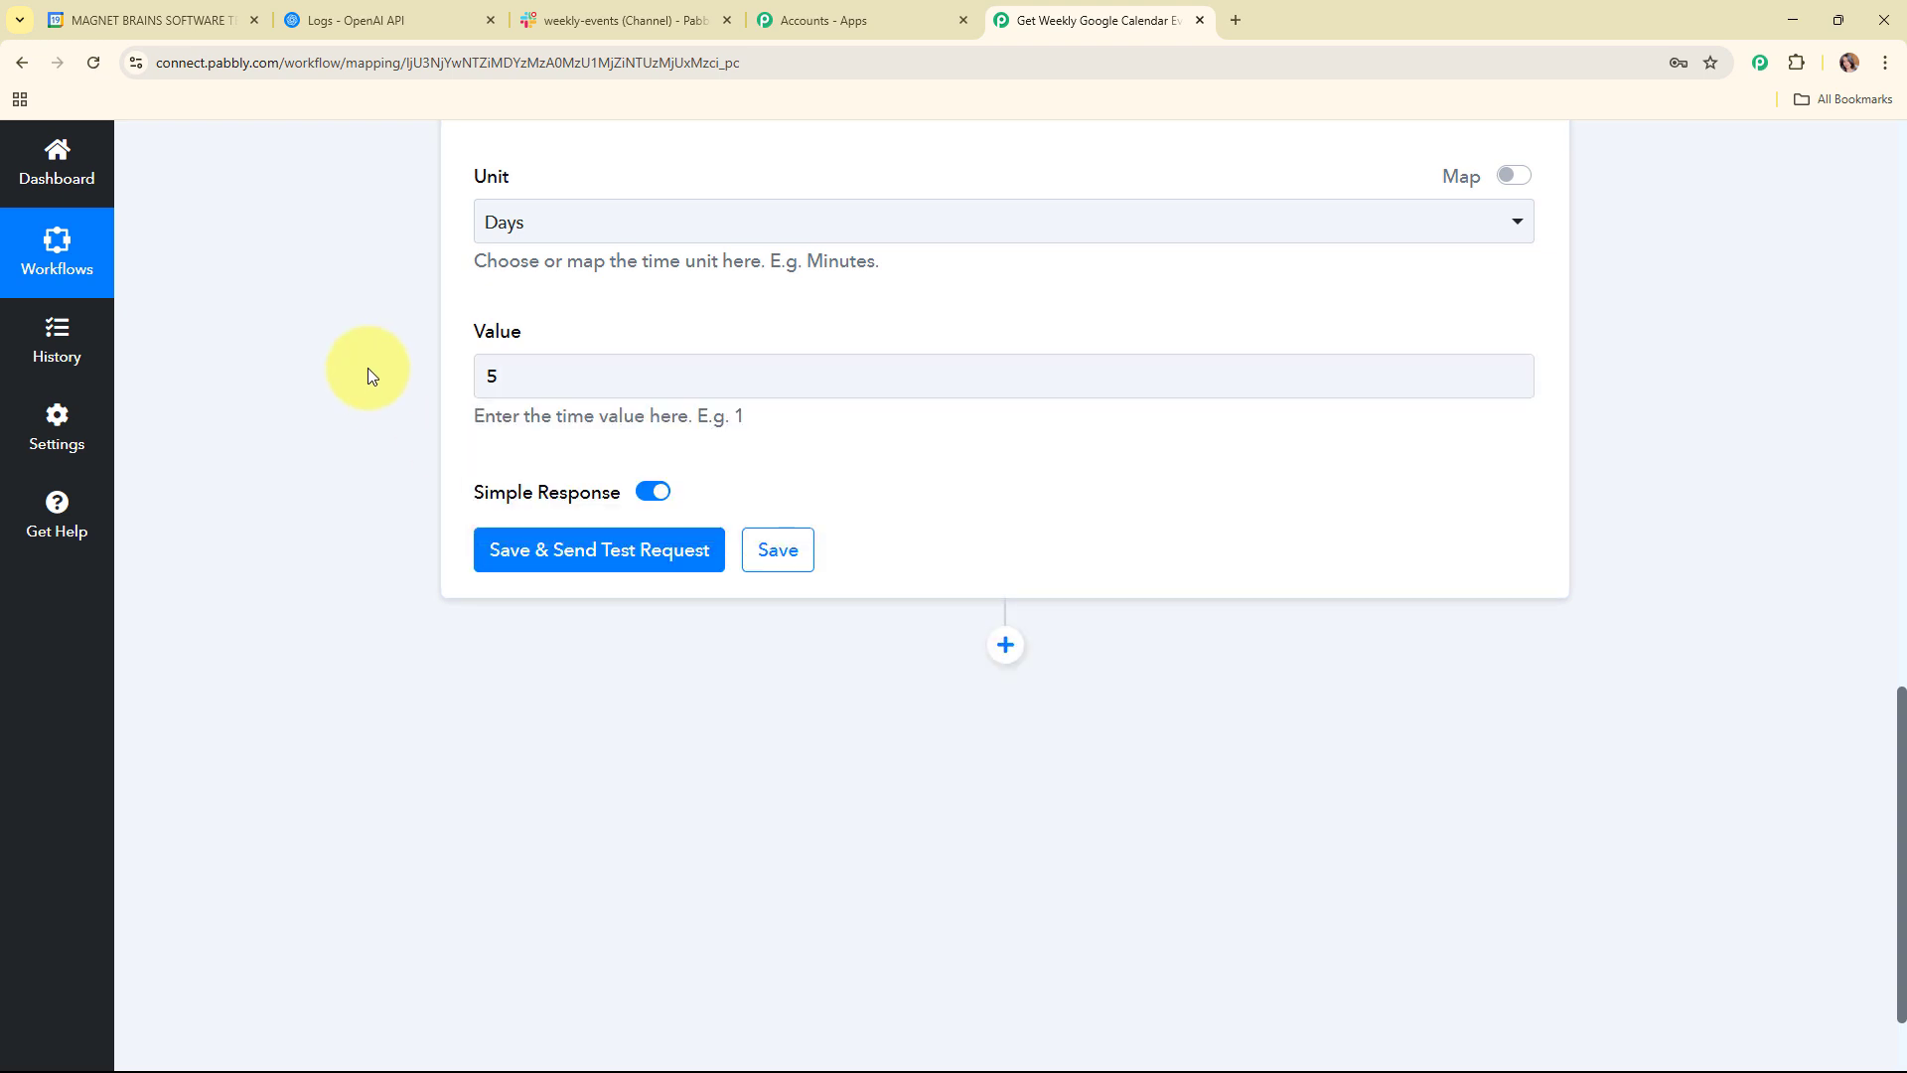
pyautogui.scroll(-2, 709, 409)
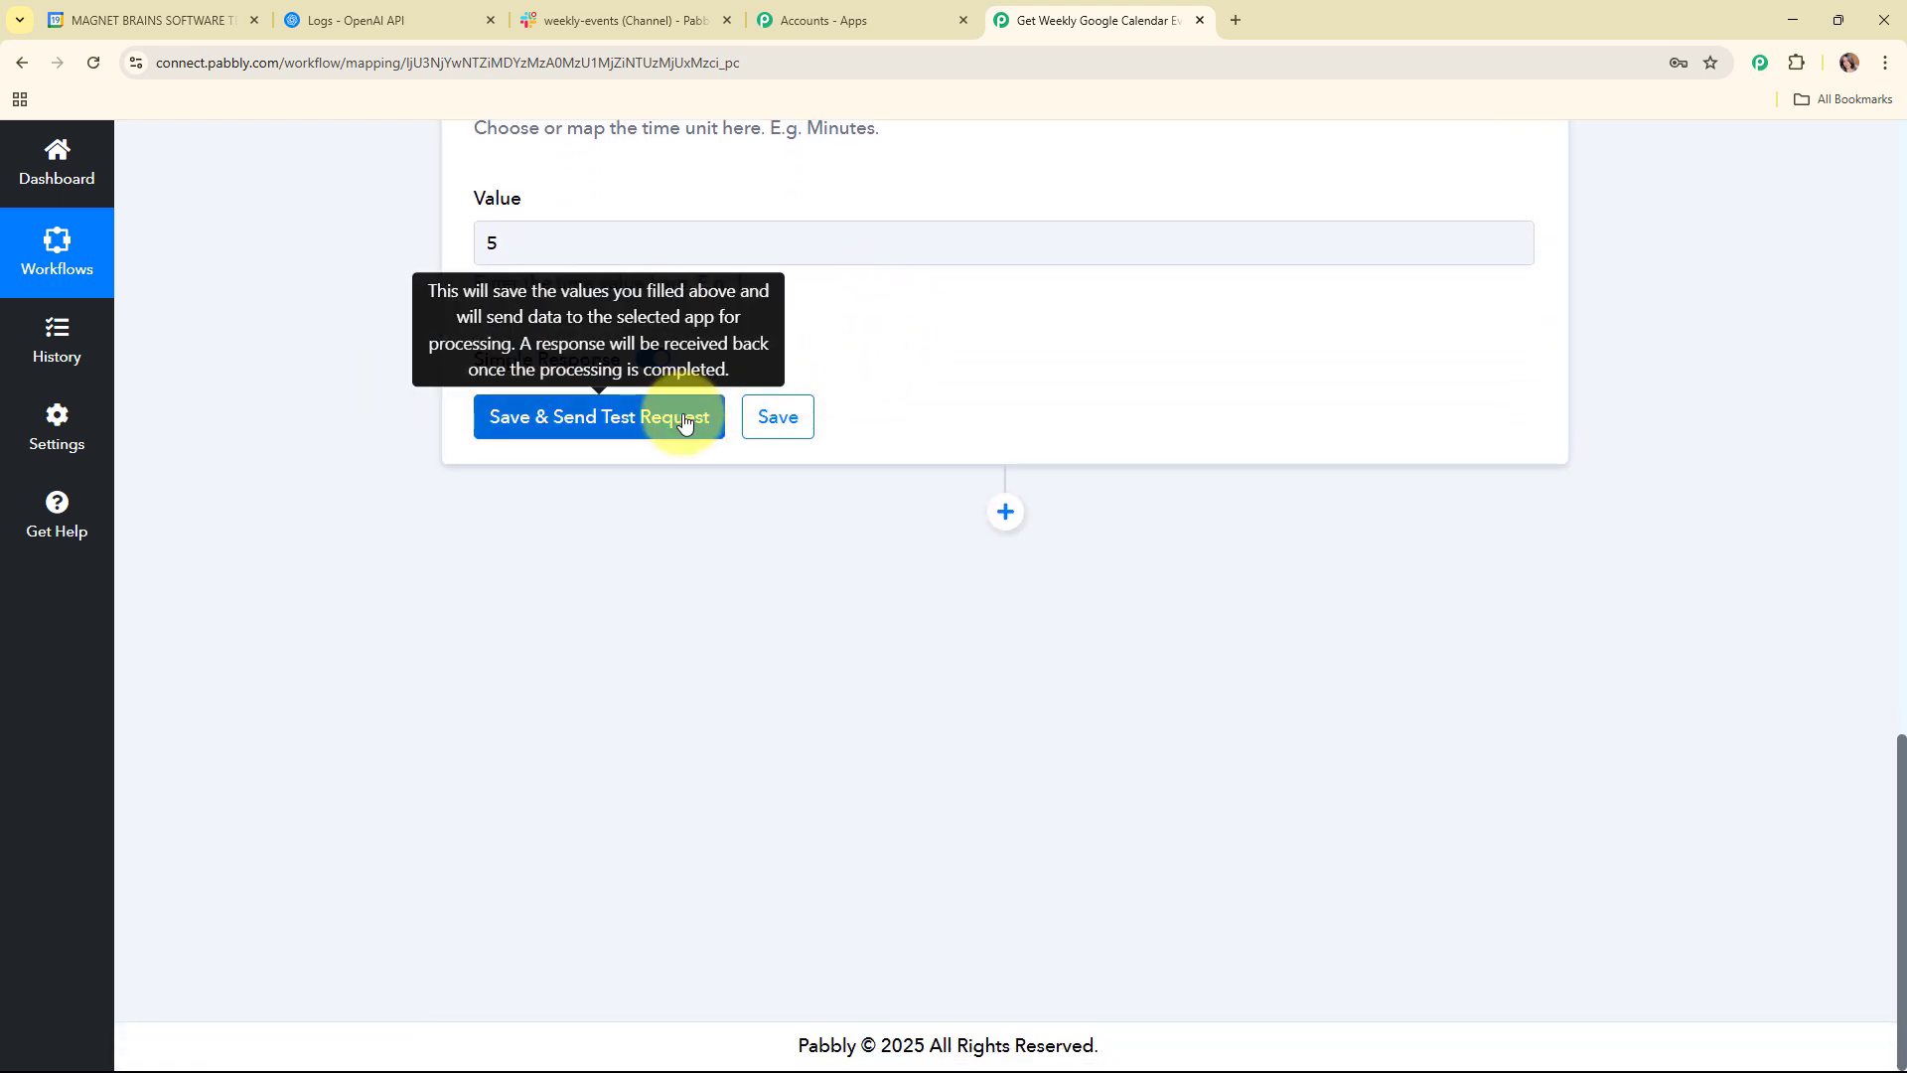
pyautogui.click(685, 419)
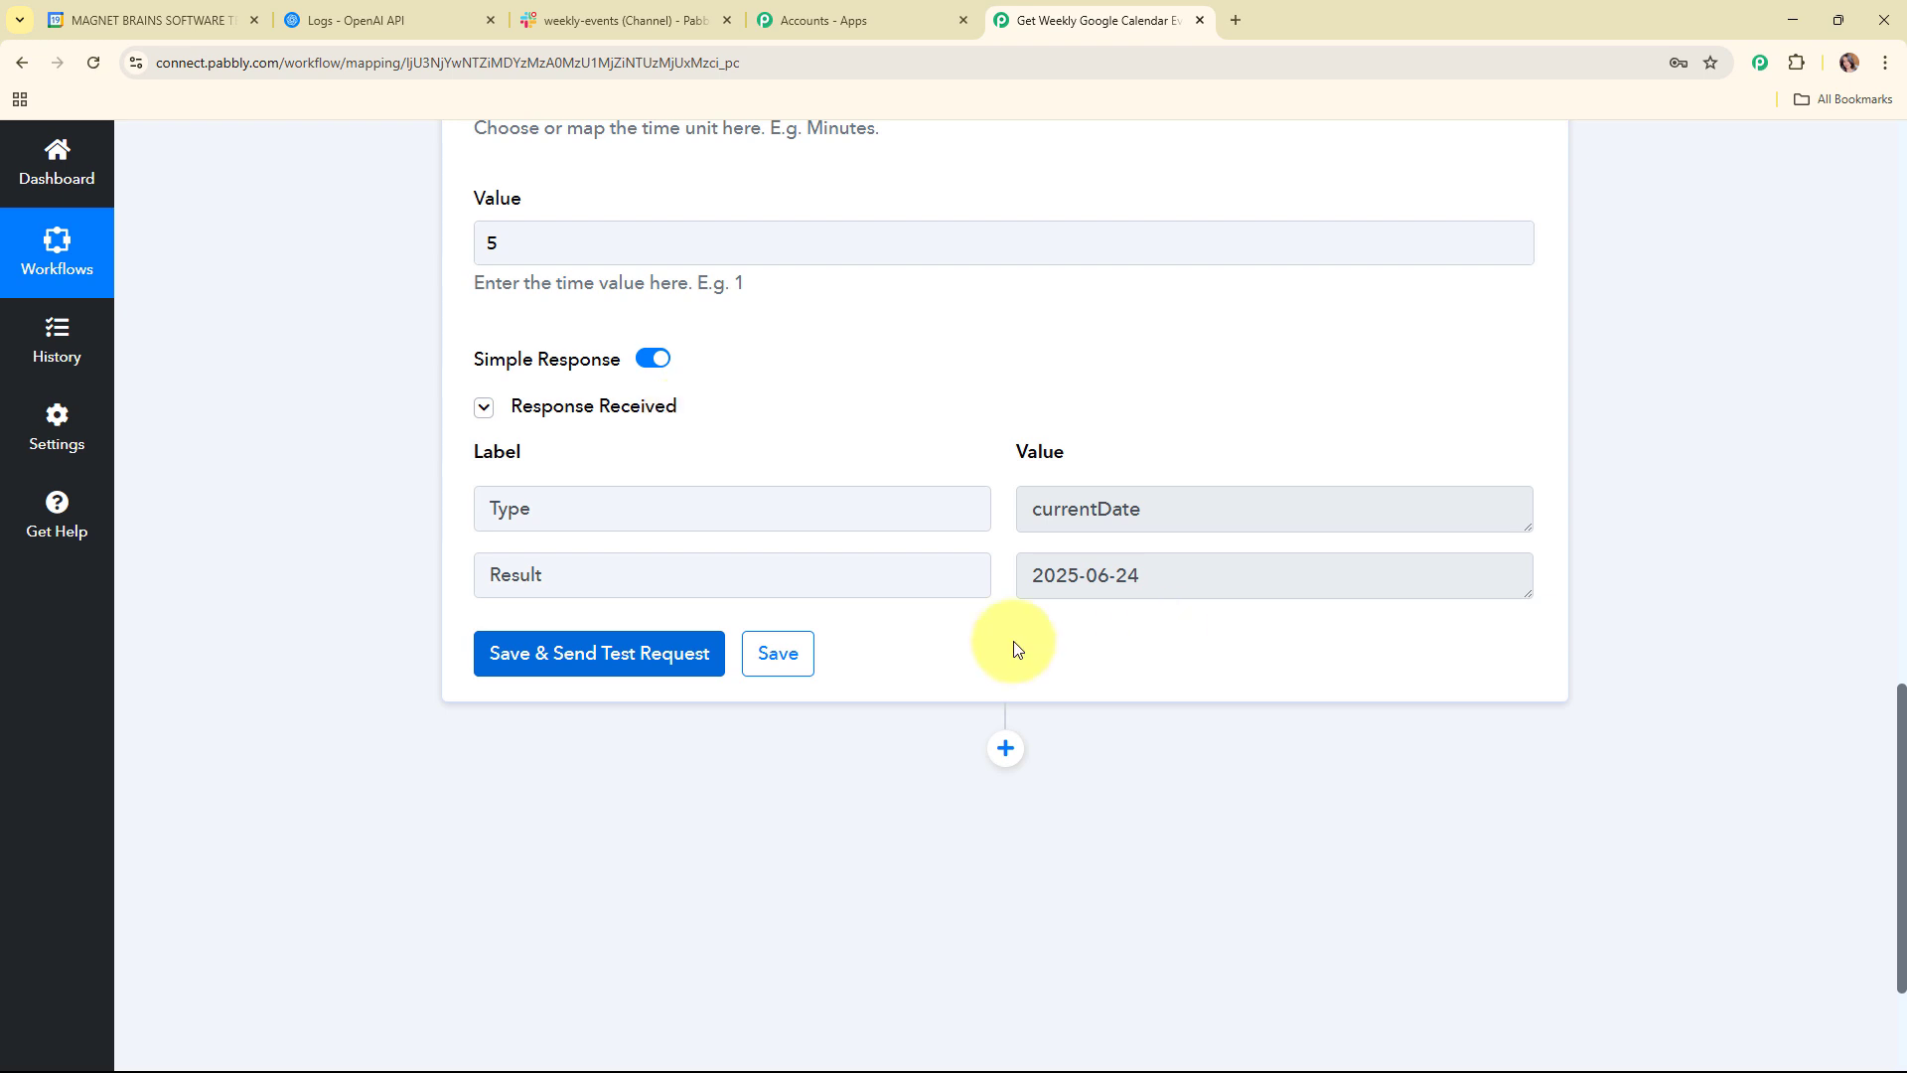
# Step: Check the result date returned by the test and collapse the Modify Current Date step
pyautogui.click(1151, 576)
pyautogui.moveTo(1151, 576); pyautogui.dragTo(942, 571)
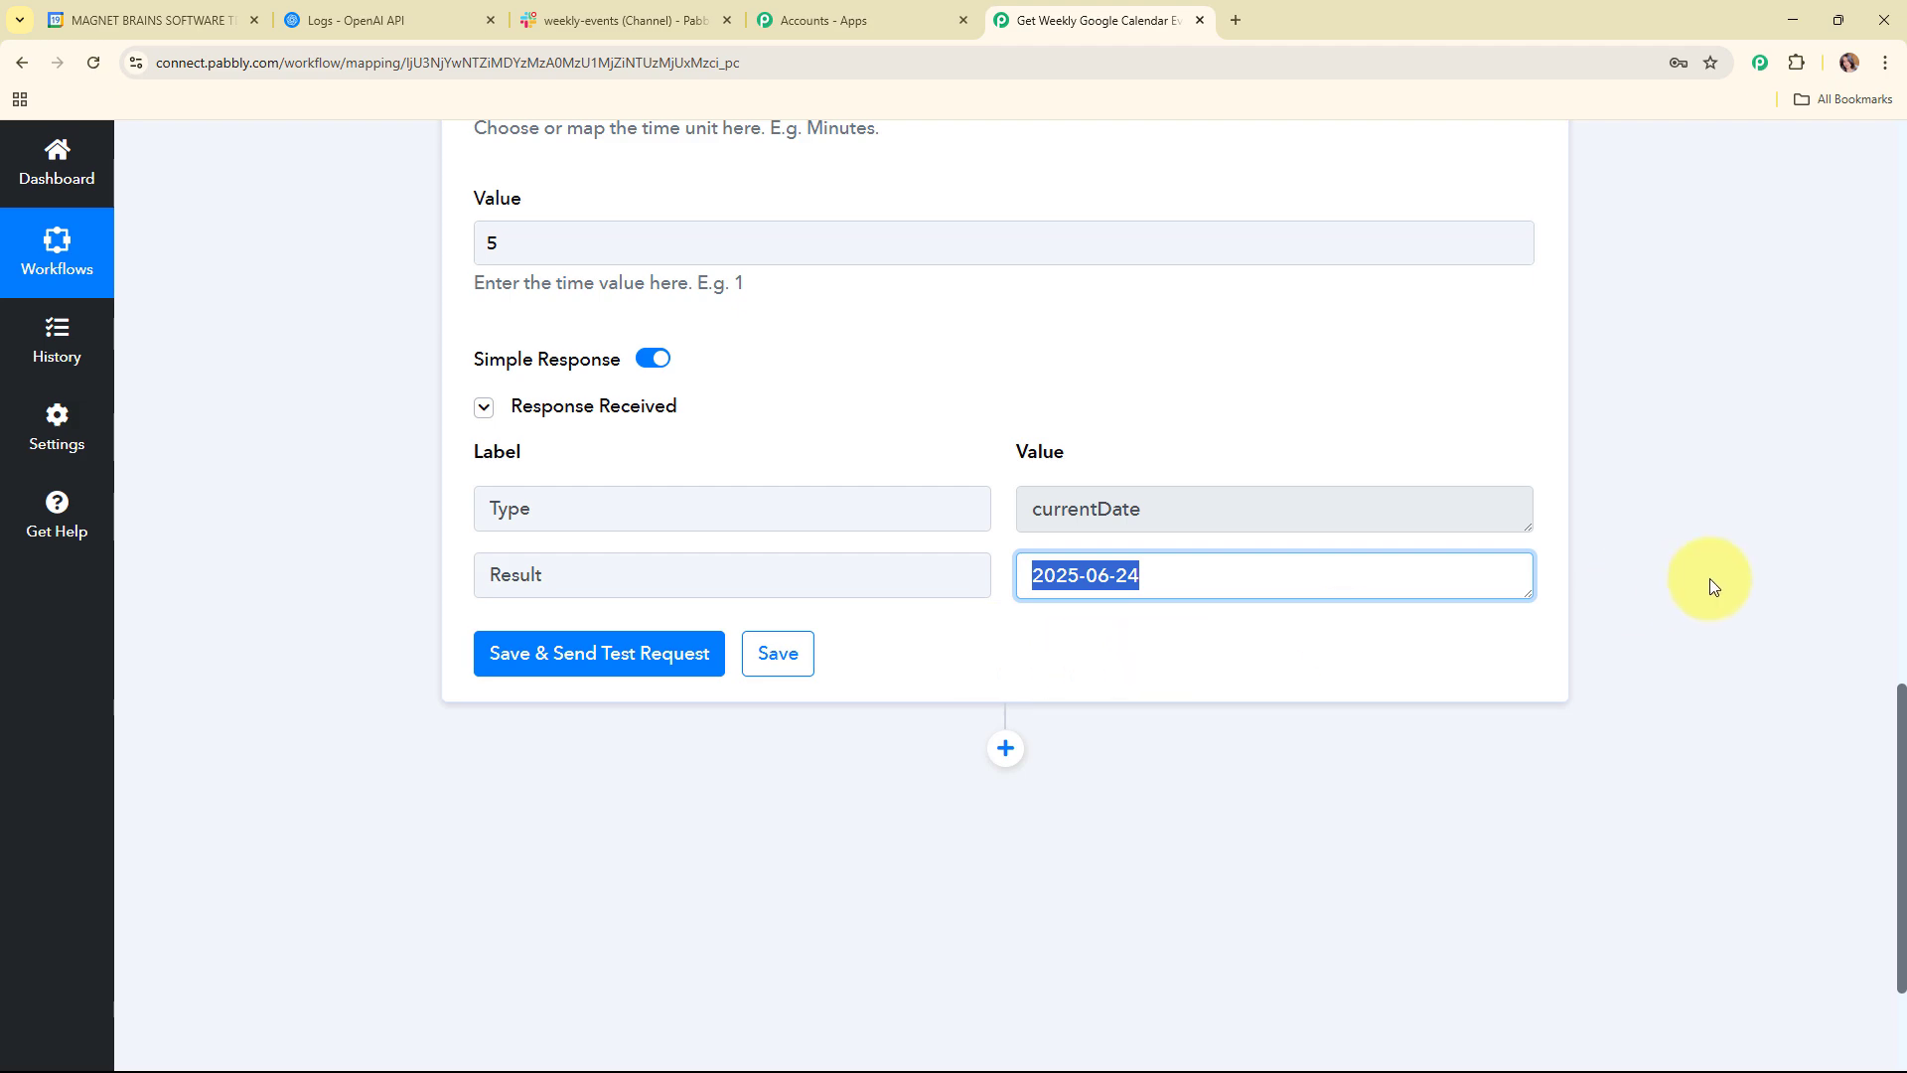
pyautogui.scroll(13, 1654, 616)
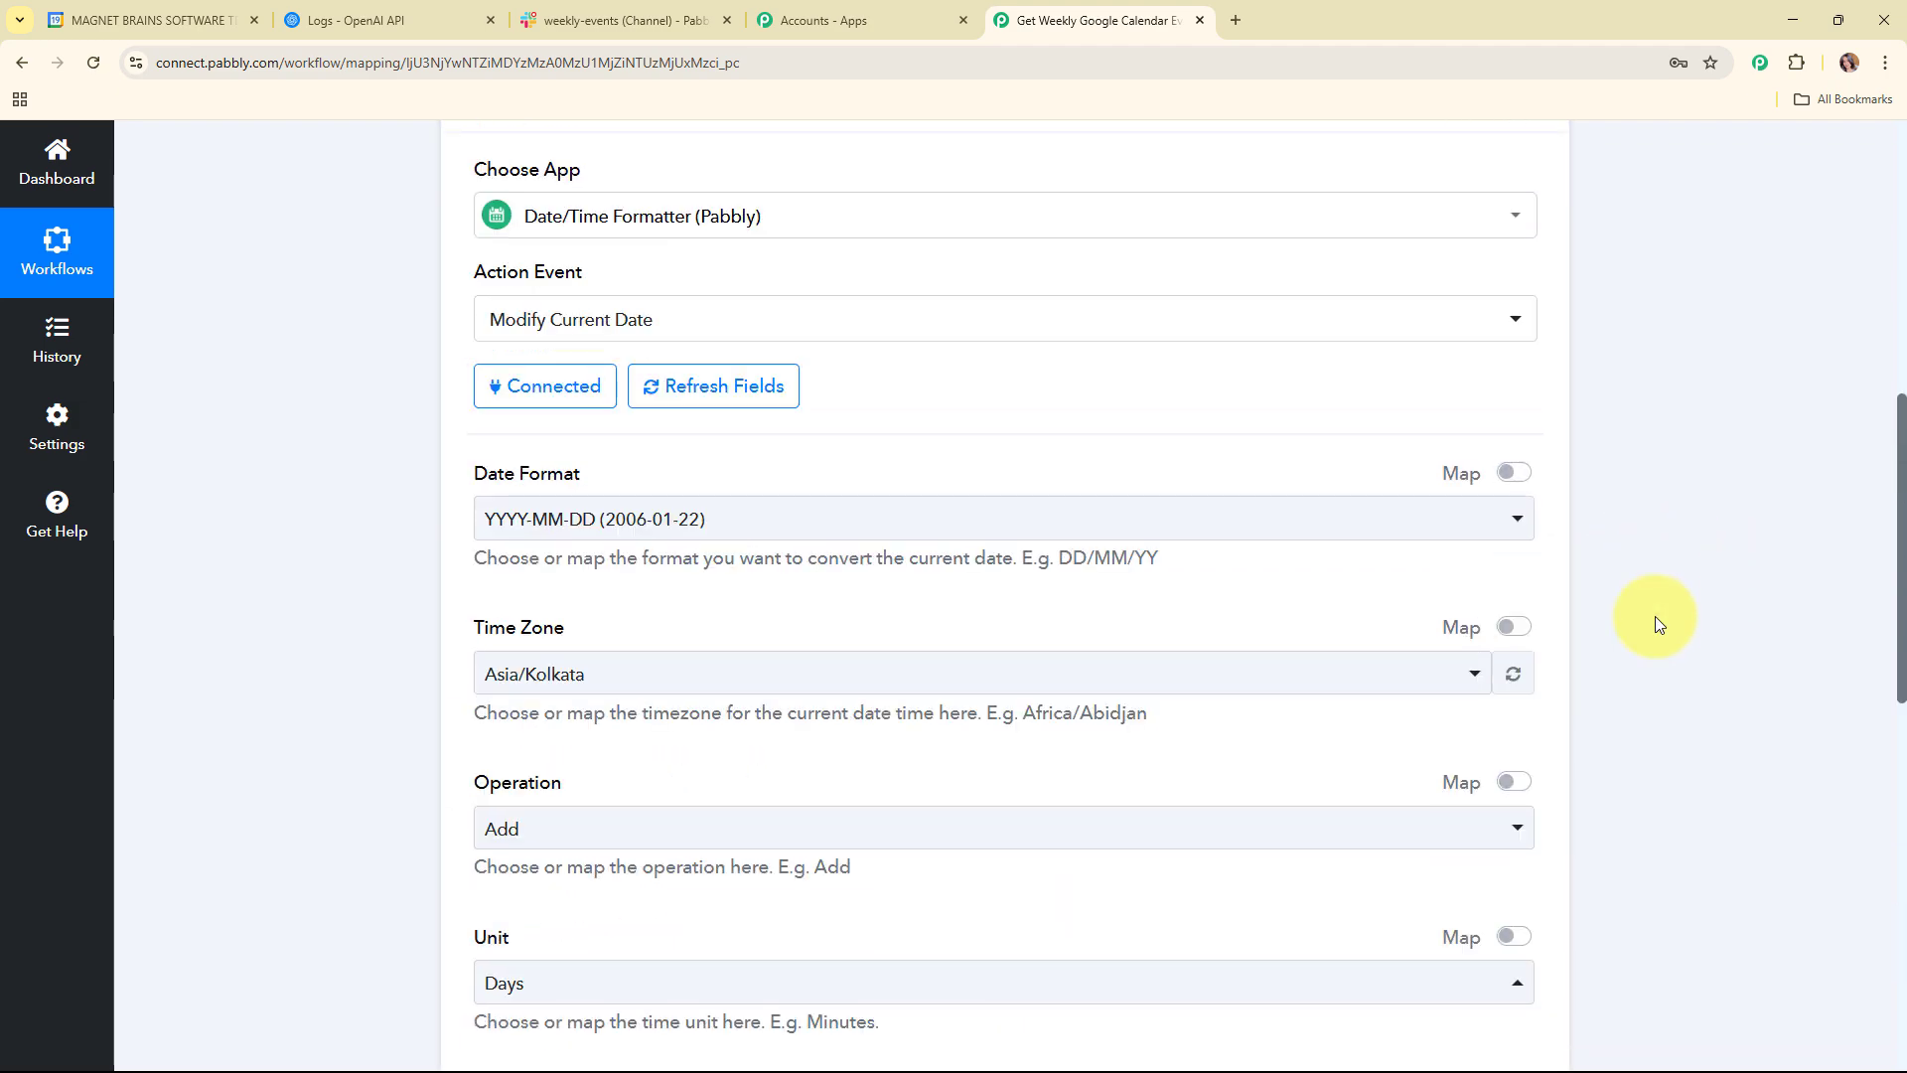
pyautogui.click(1158, 502)
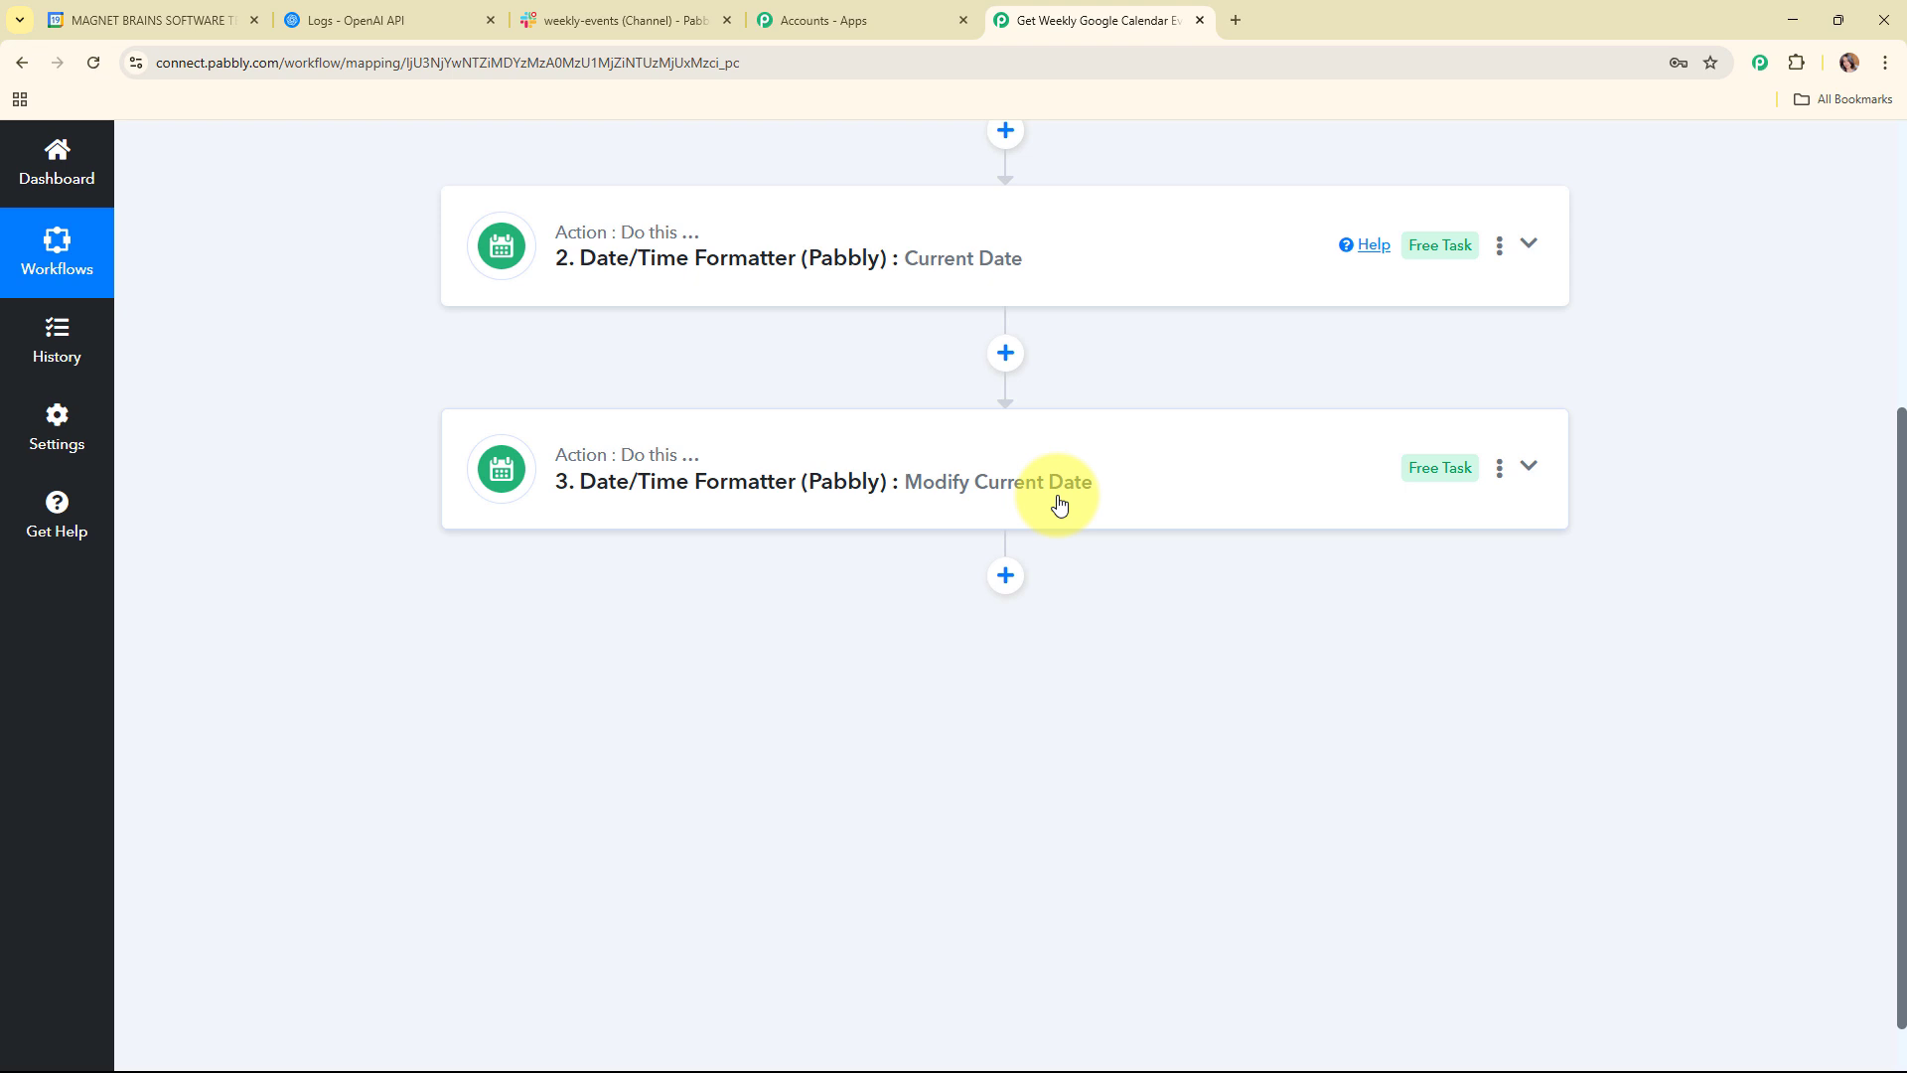
# Step: Glance at the meetings in Google Calendar, then add a workflow action step using Google Calendar with the Search Events (Advanced) event
pyautogui.click(56, 18)
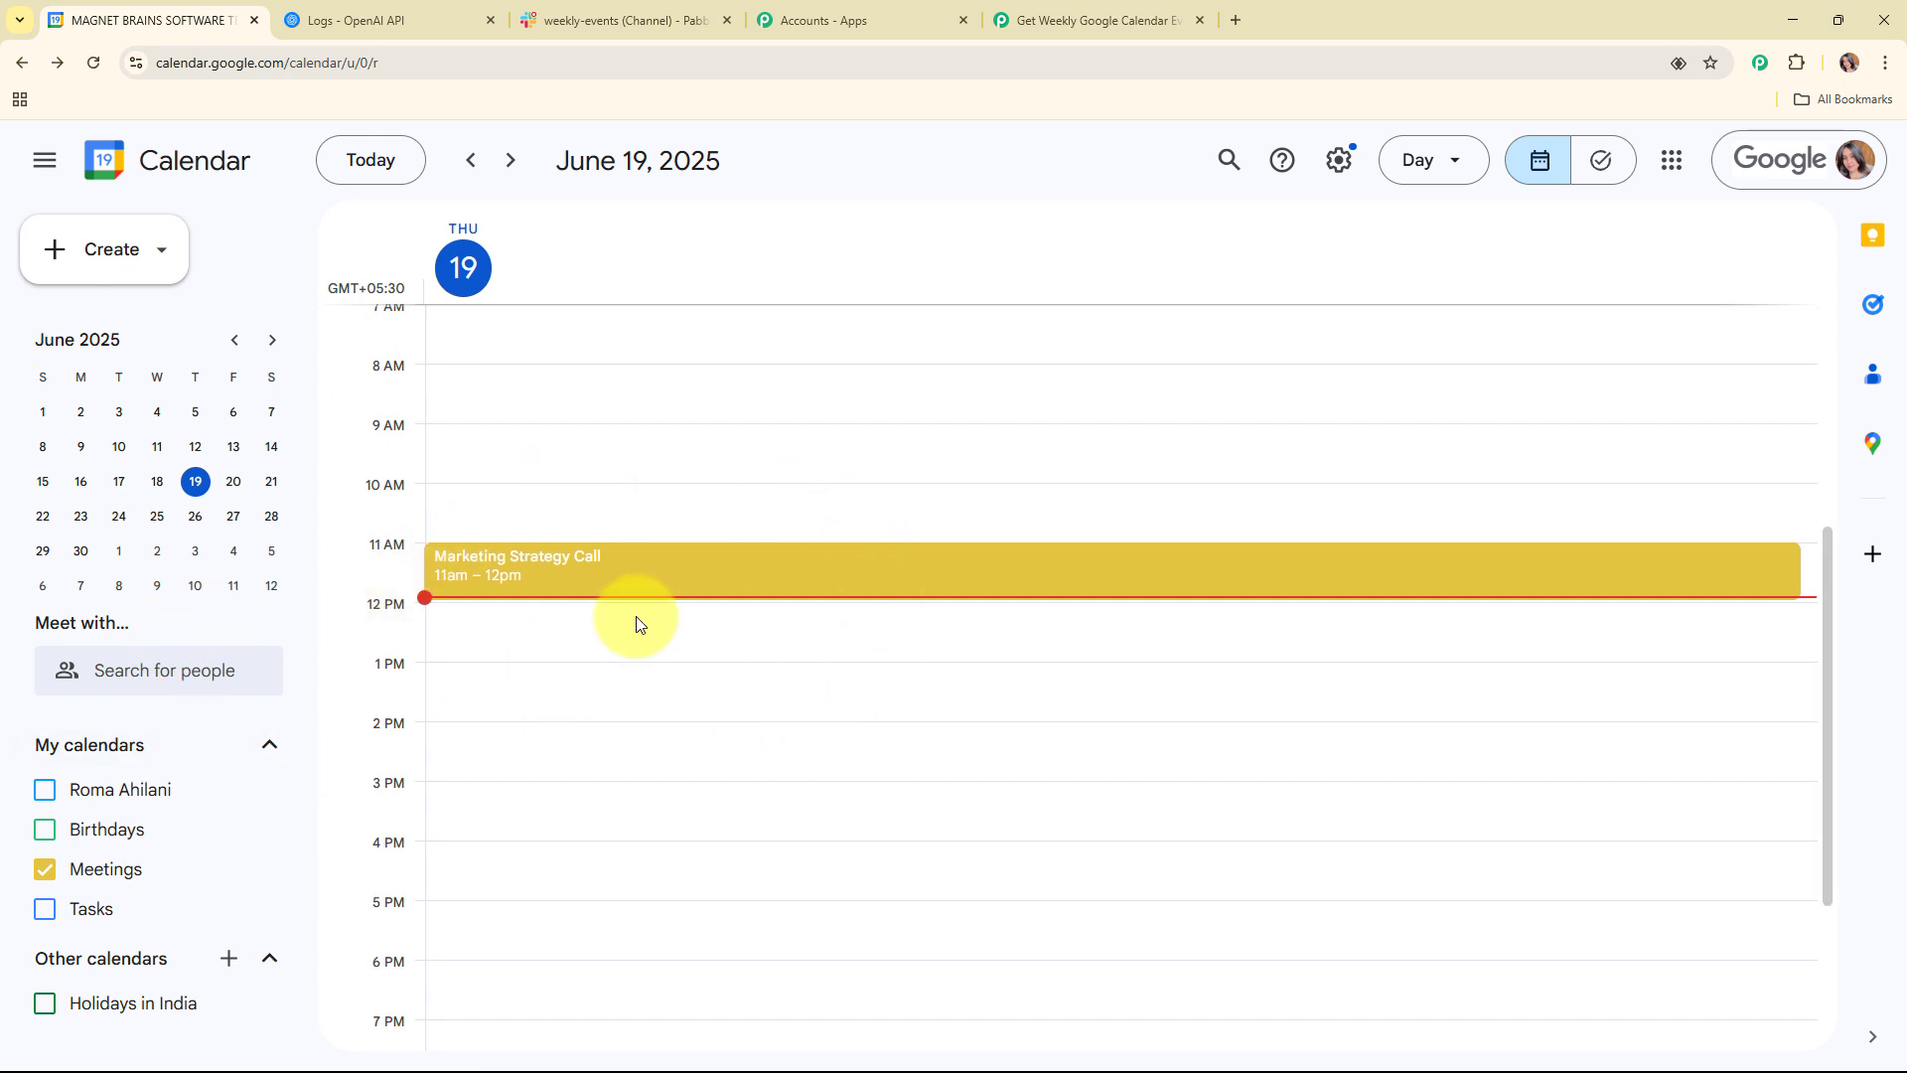
pyautogui.click(1059, 11)
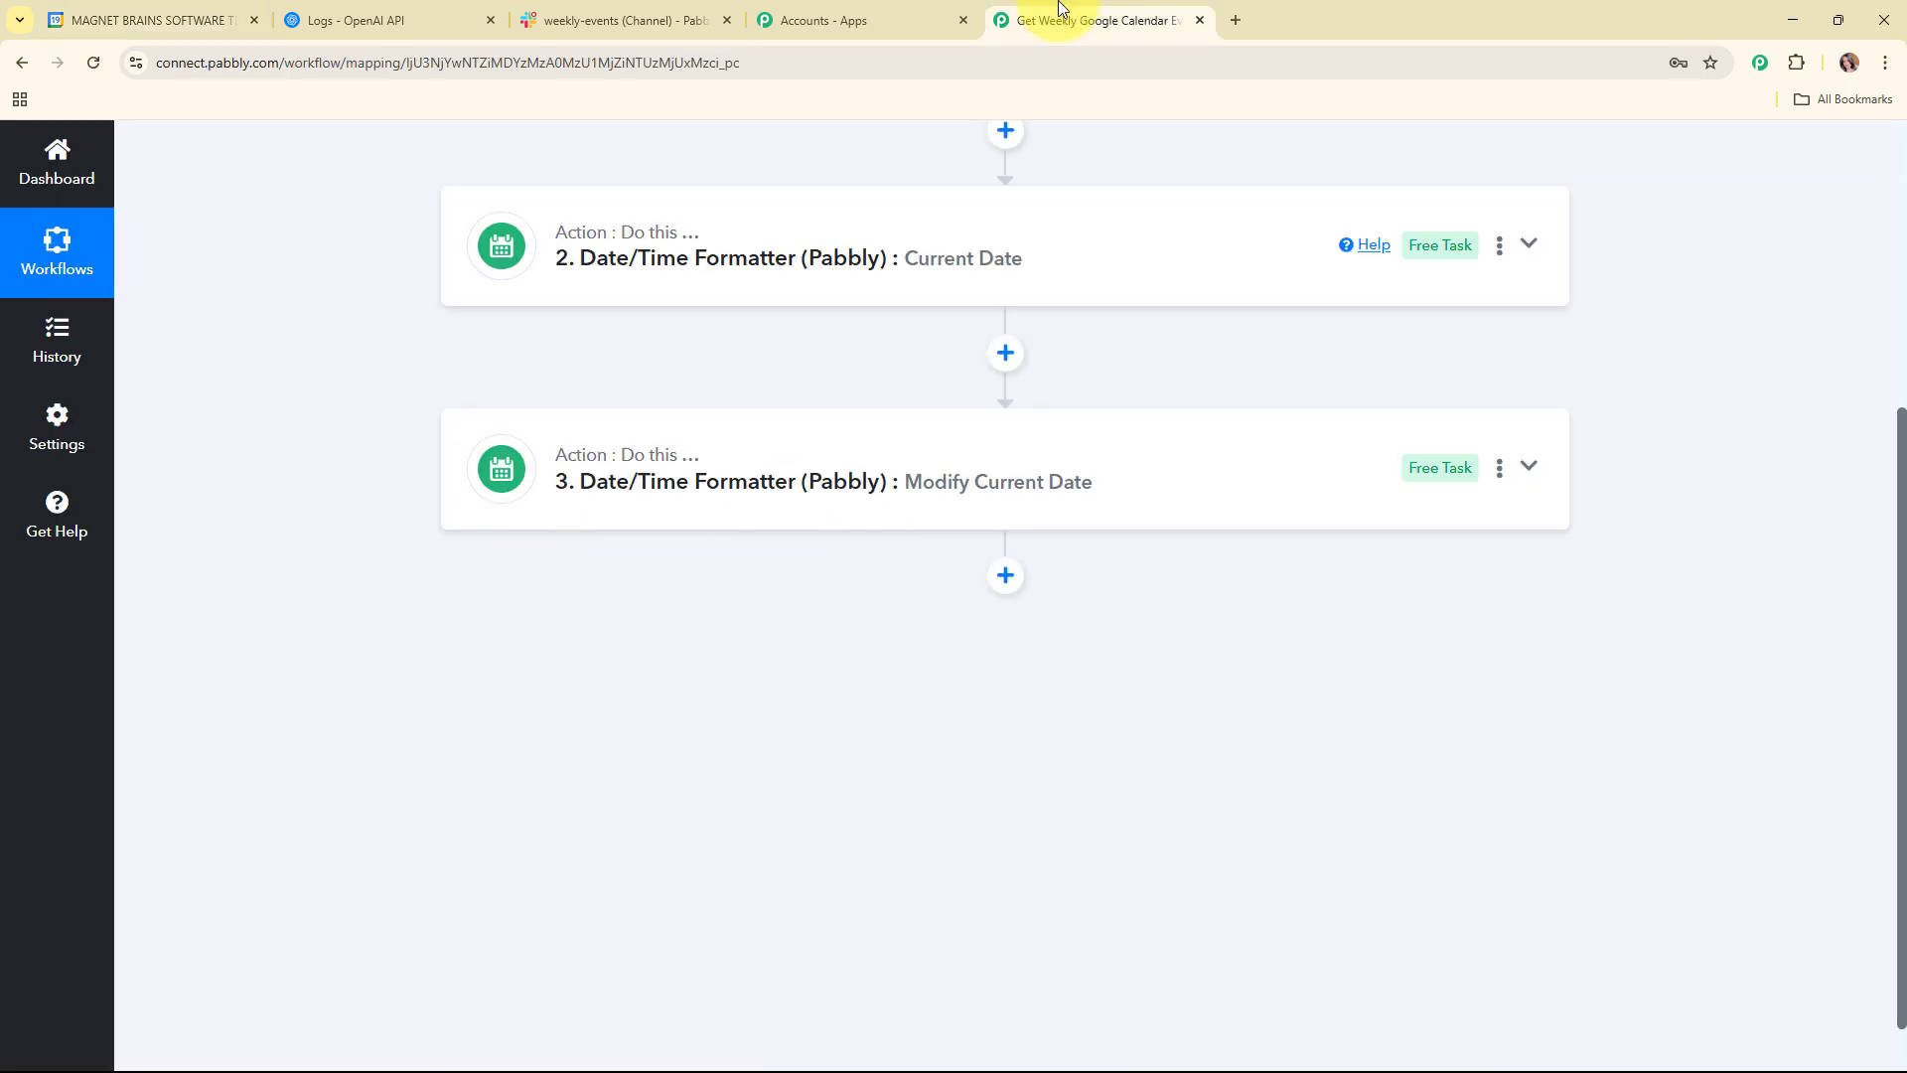
pyautogui.click(1005, 576)
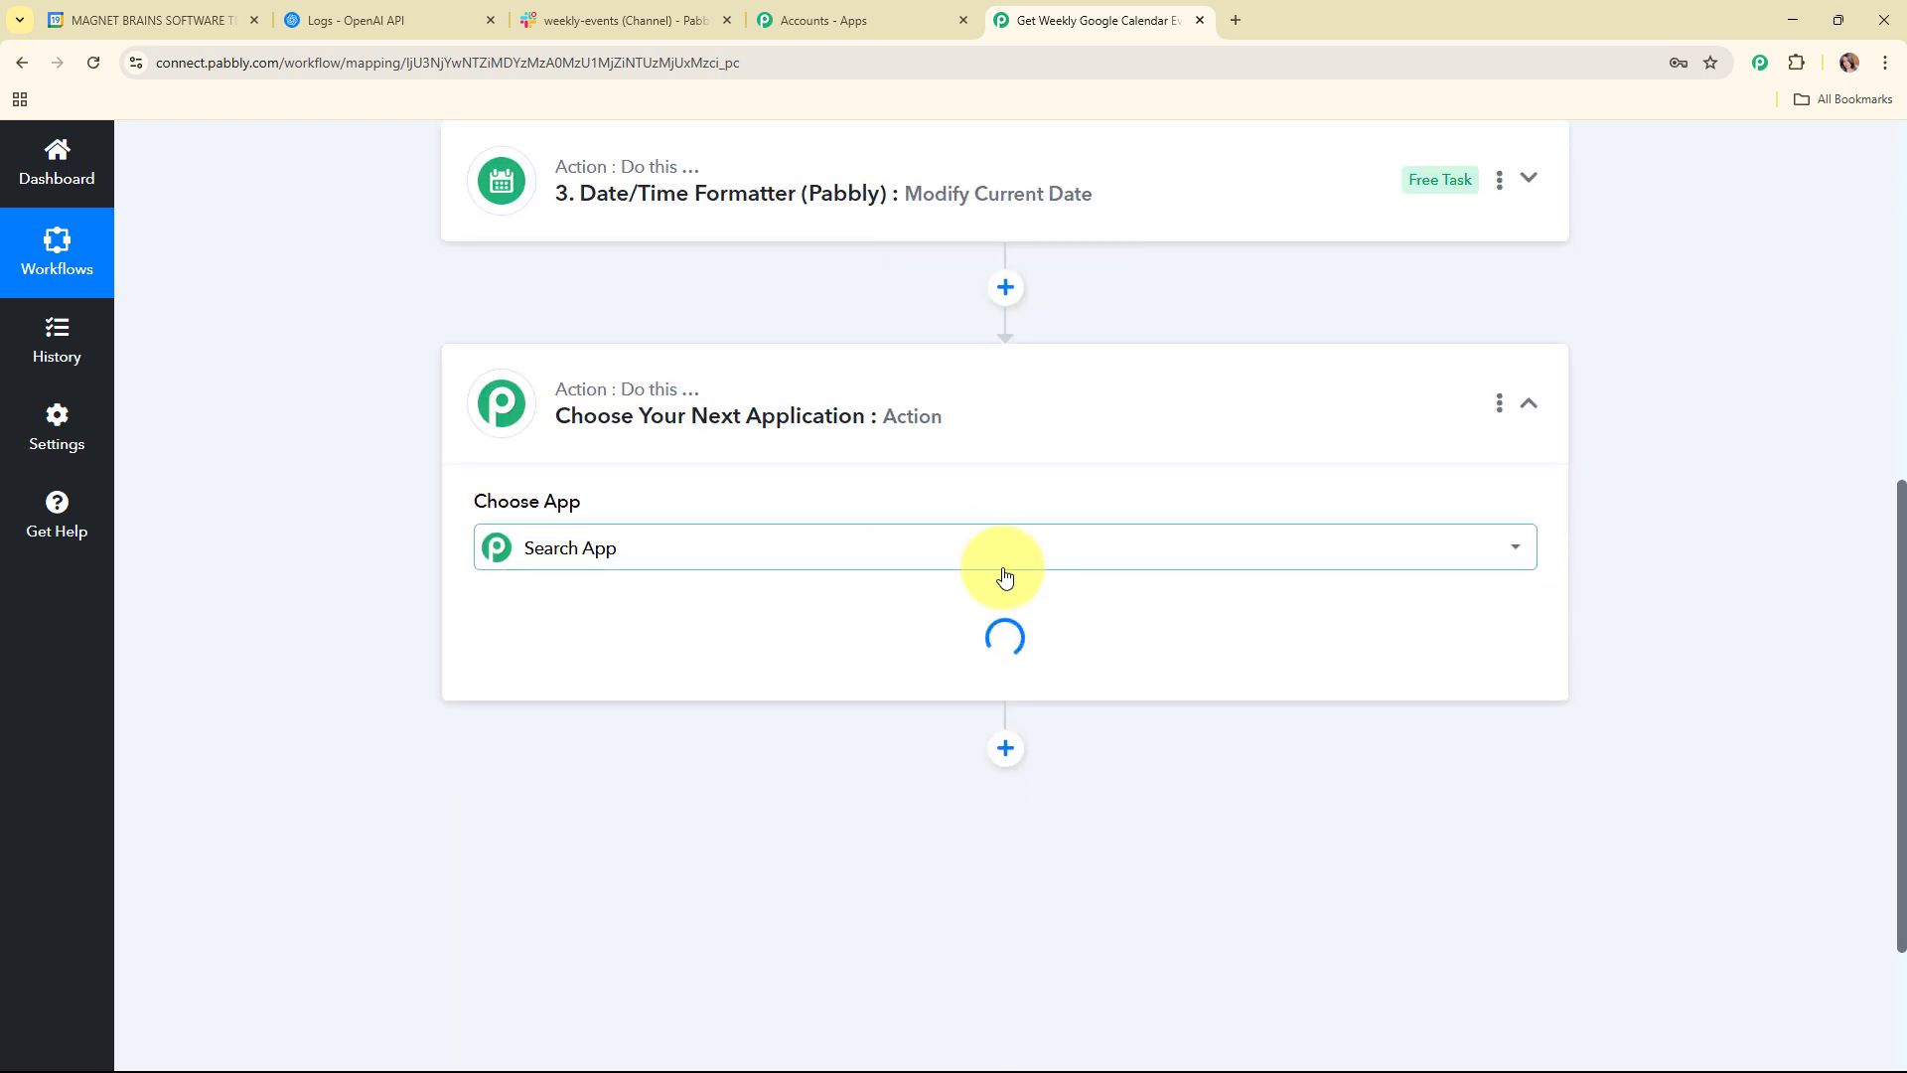
pyautogui.write('goo')
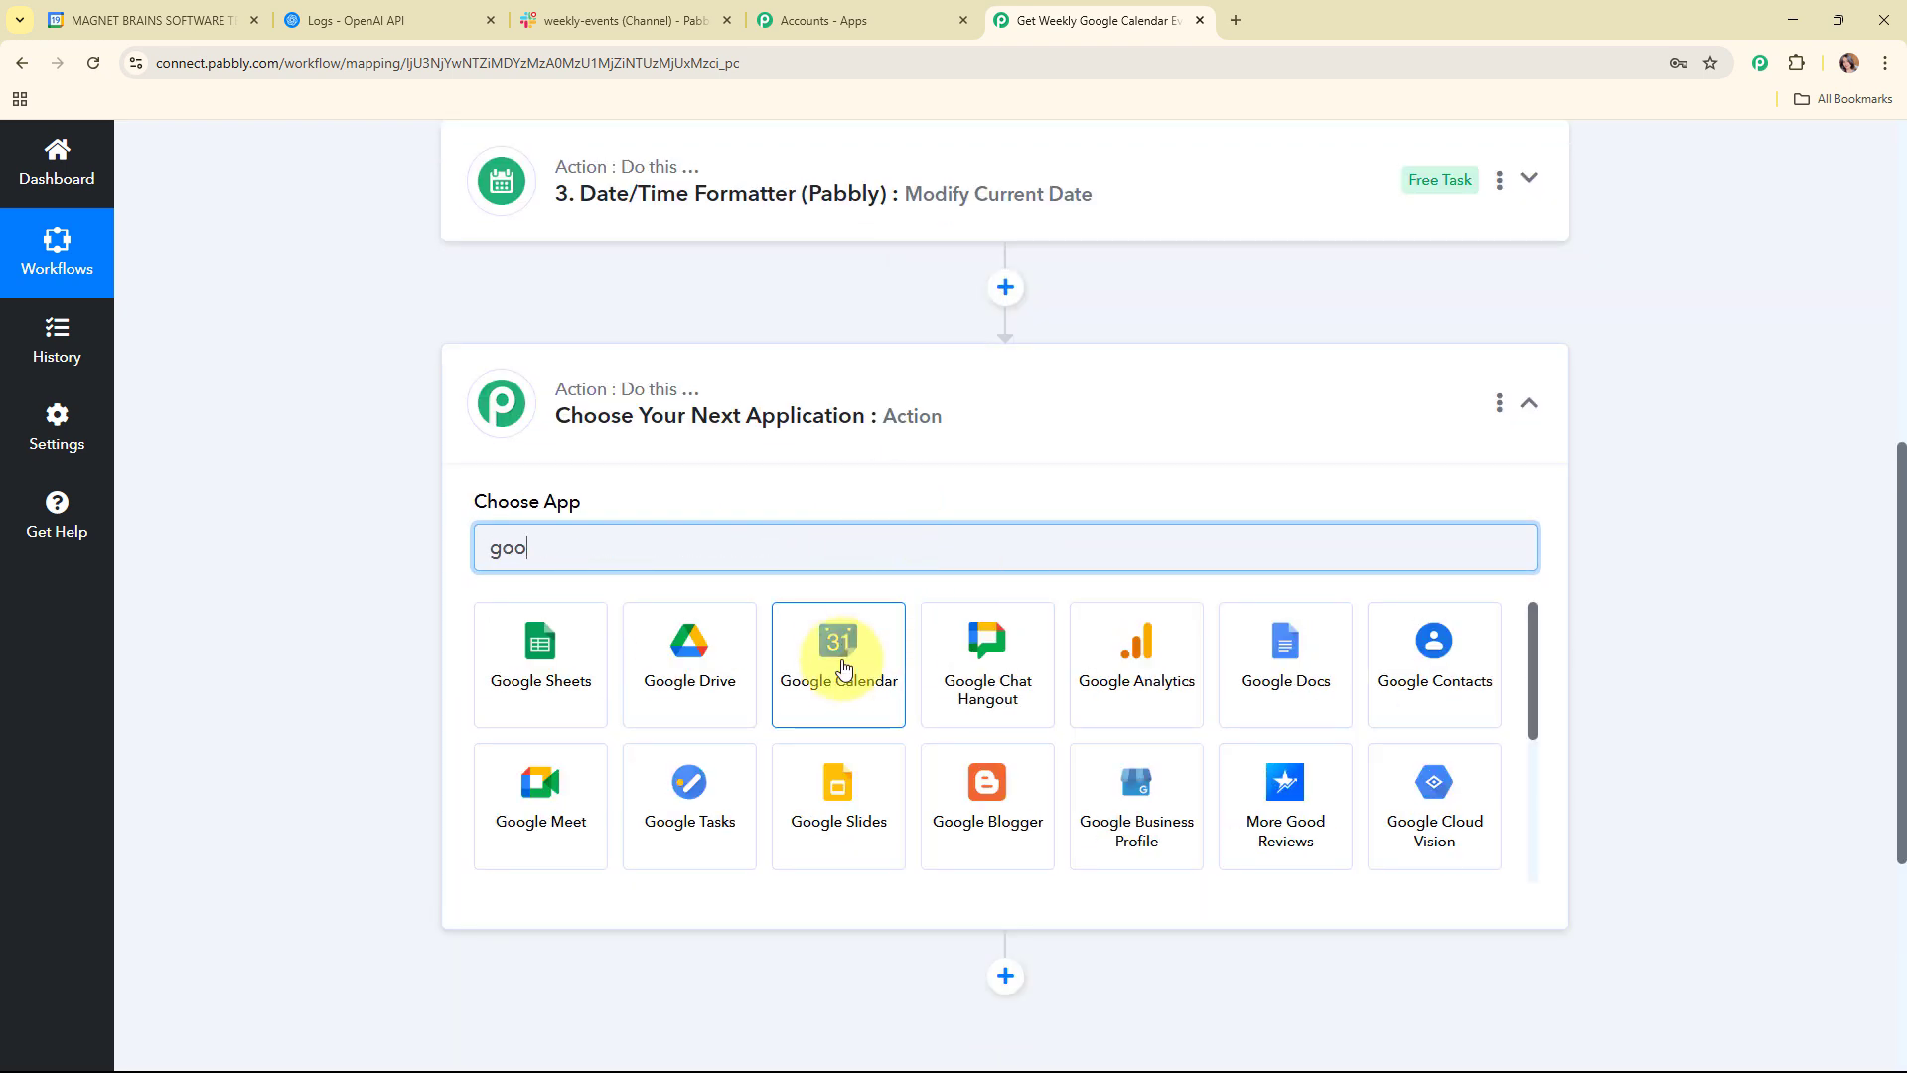
pyautogui.click(842, 666)
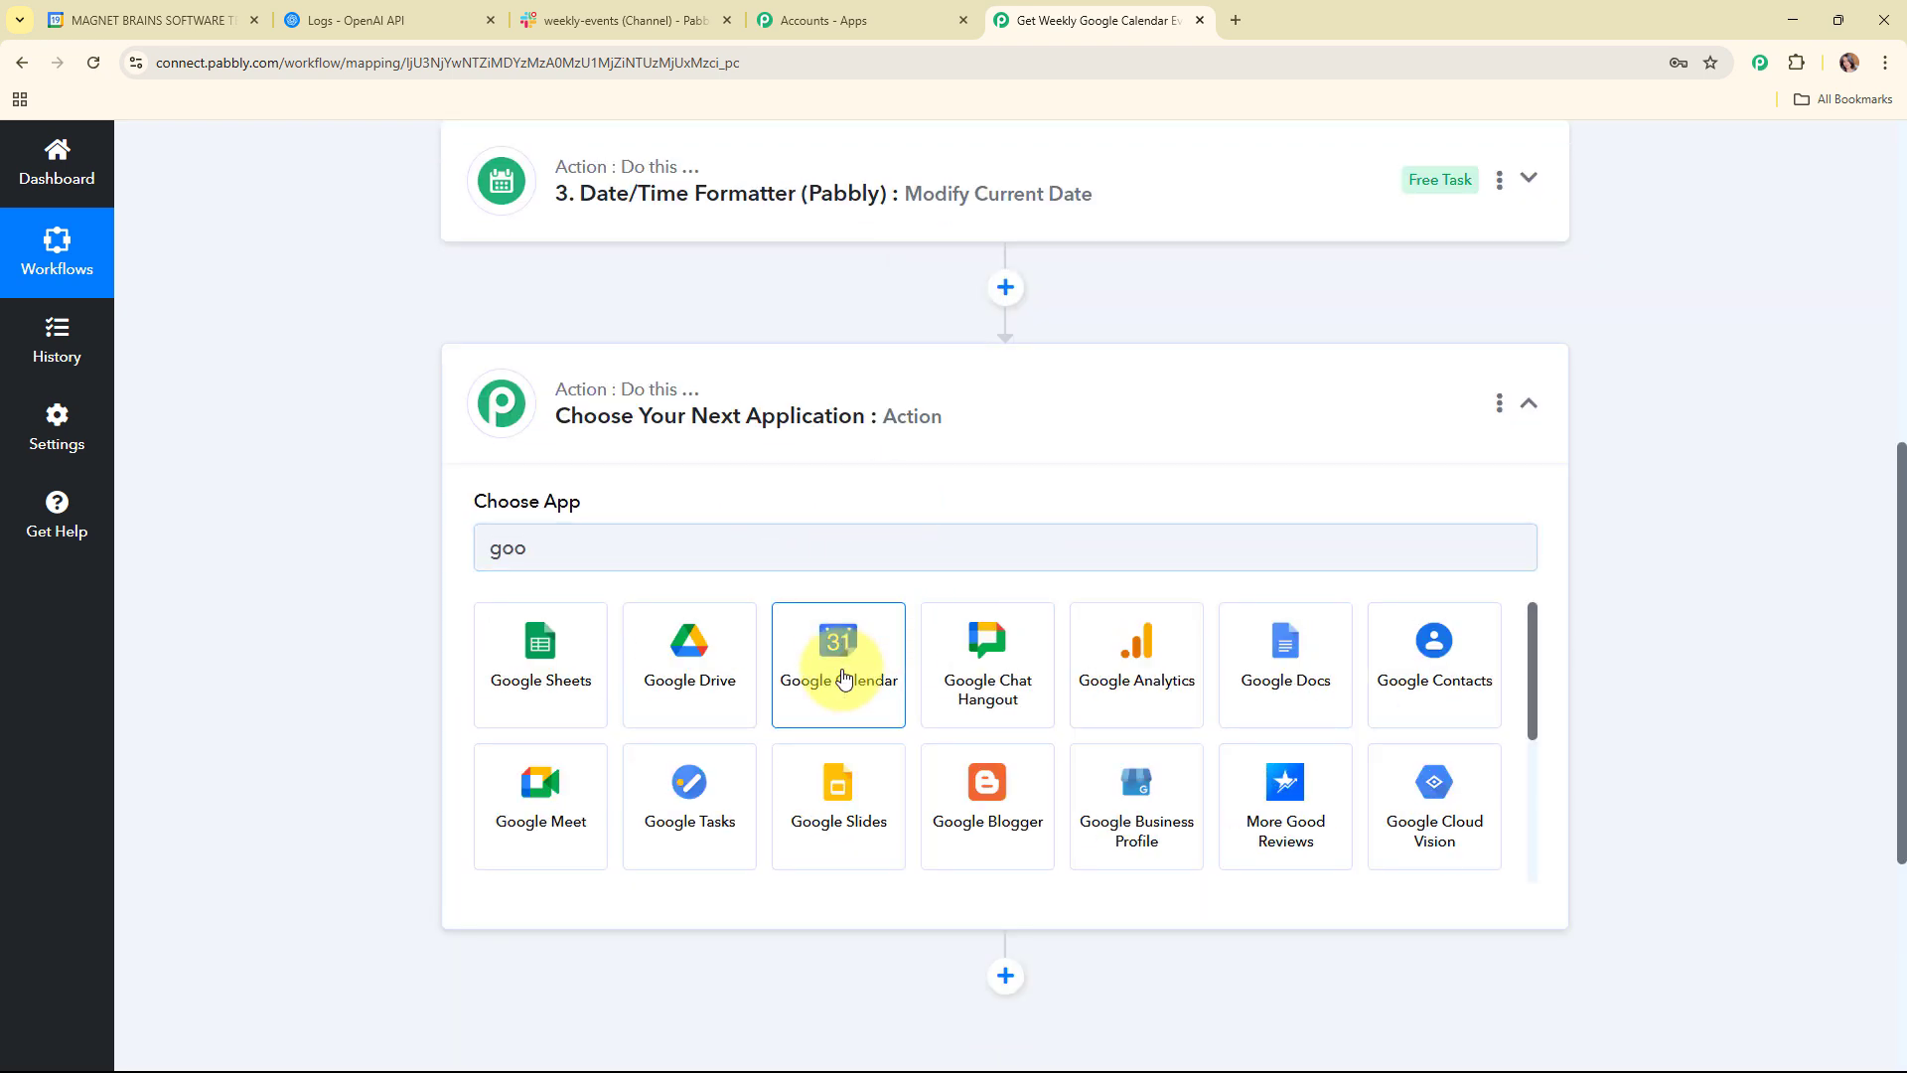
pyautogui.click(766, 662)
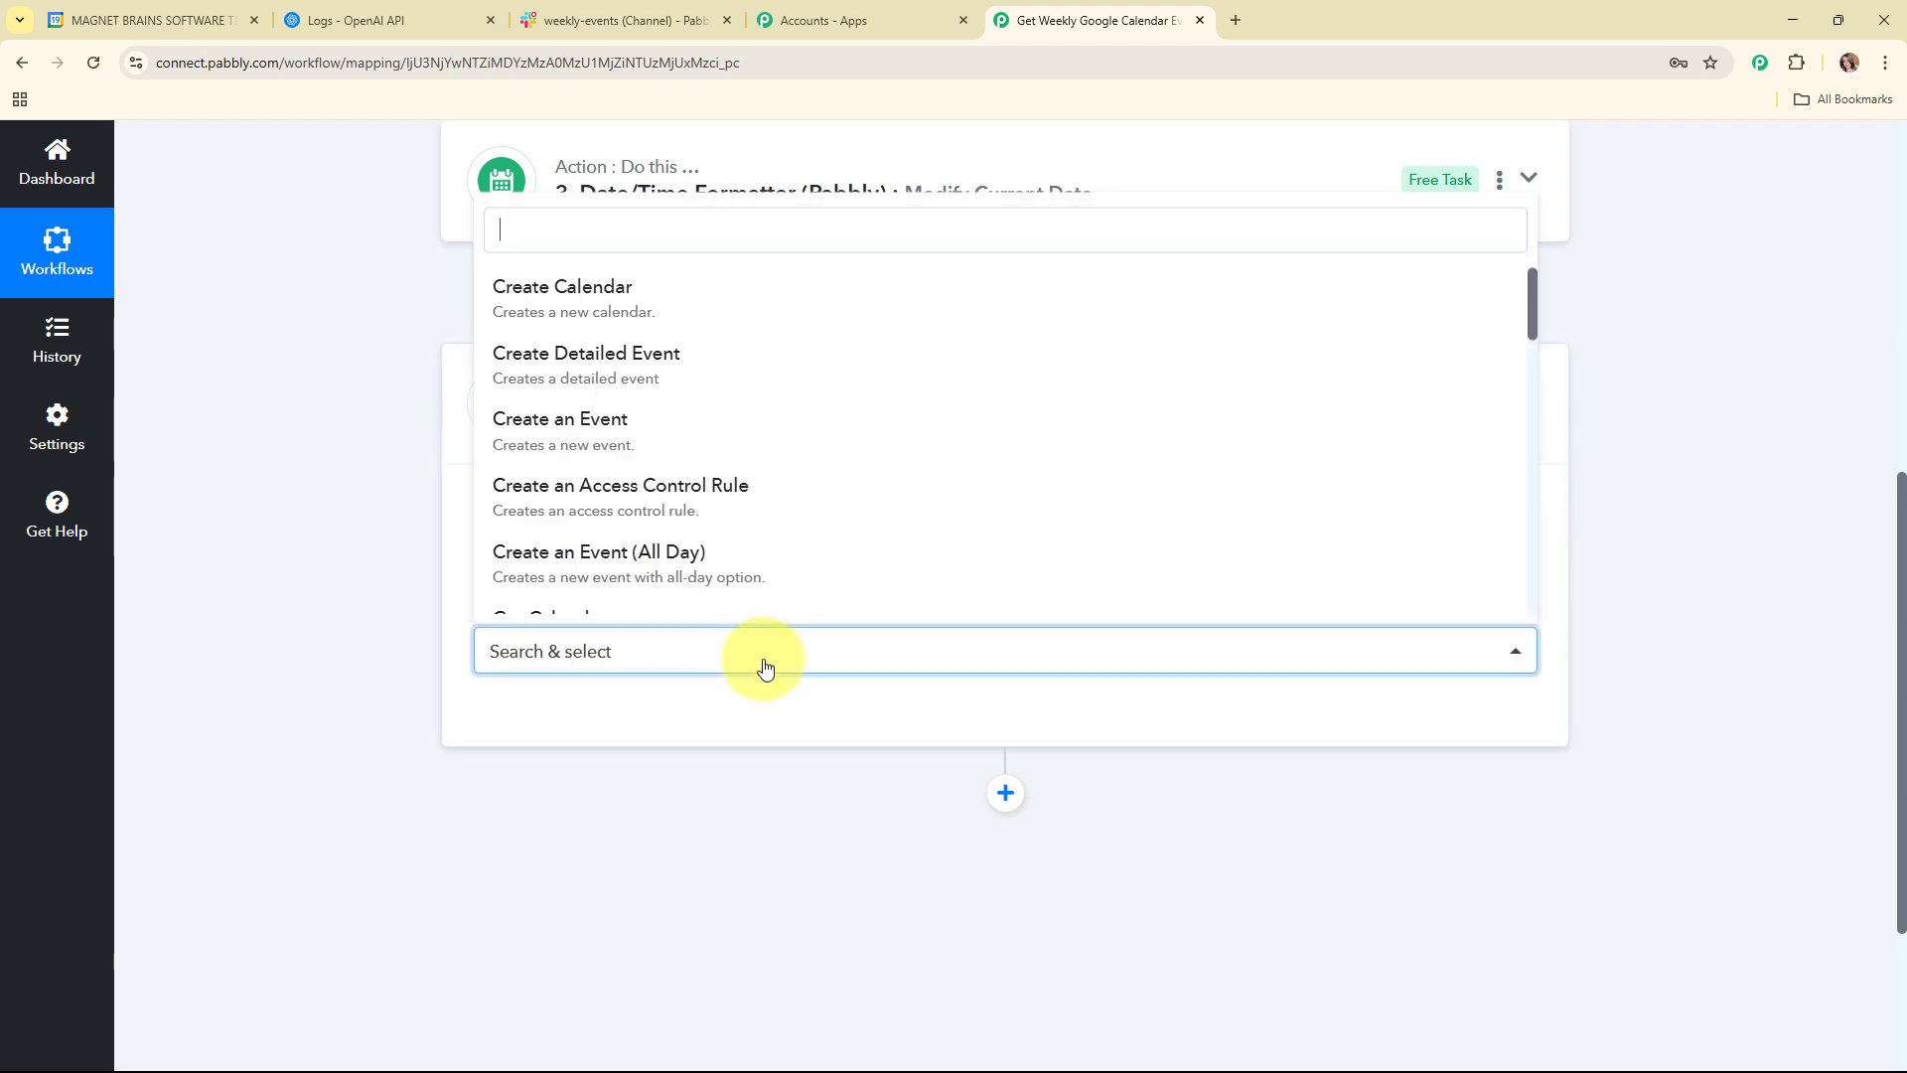
pyautogui.scroll(-5, 735, 477)
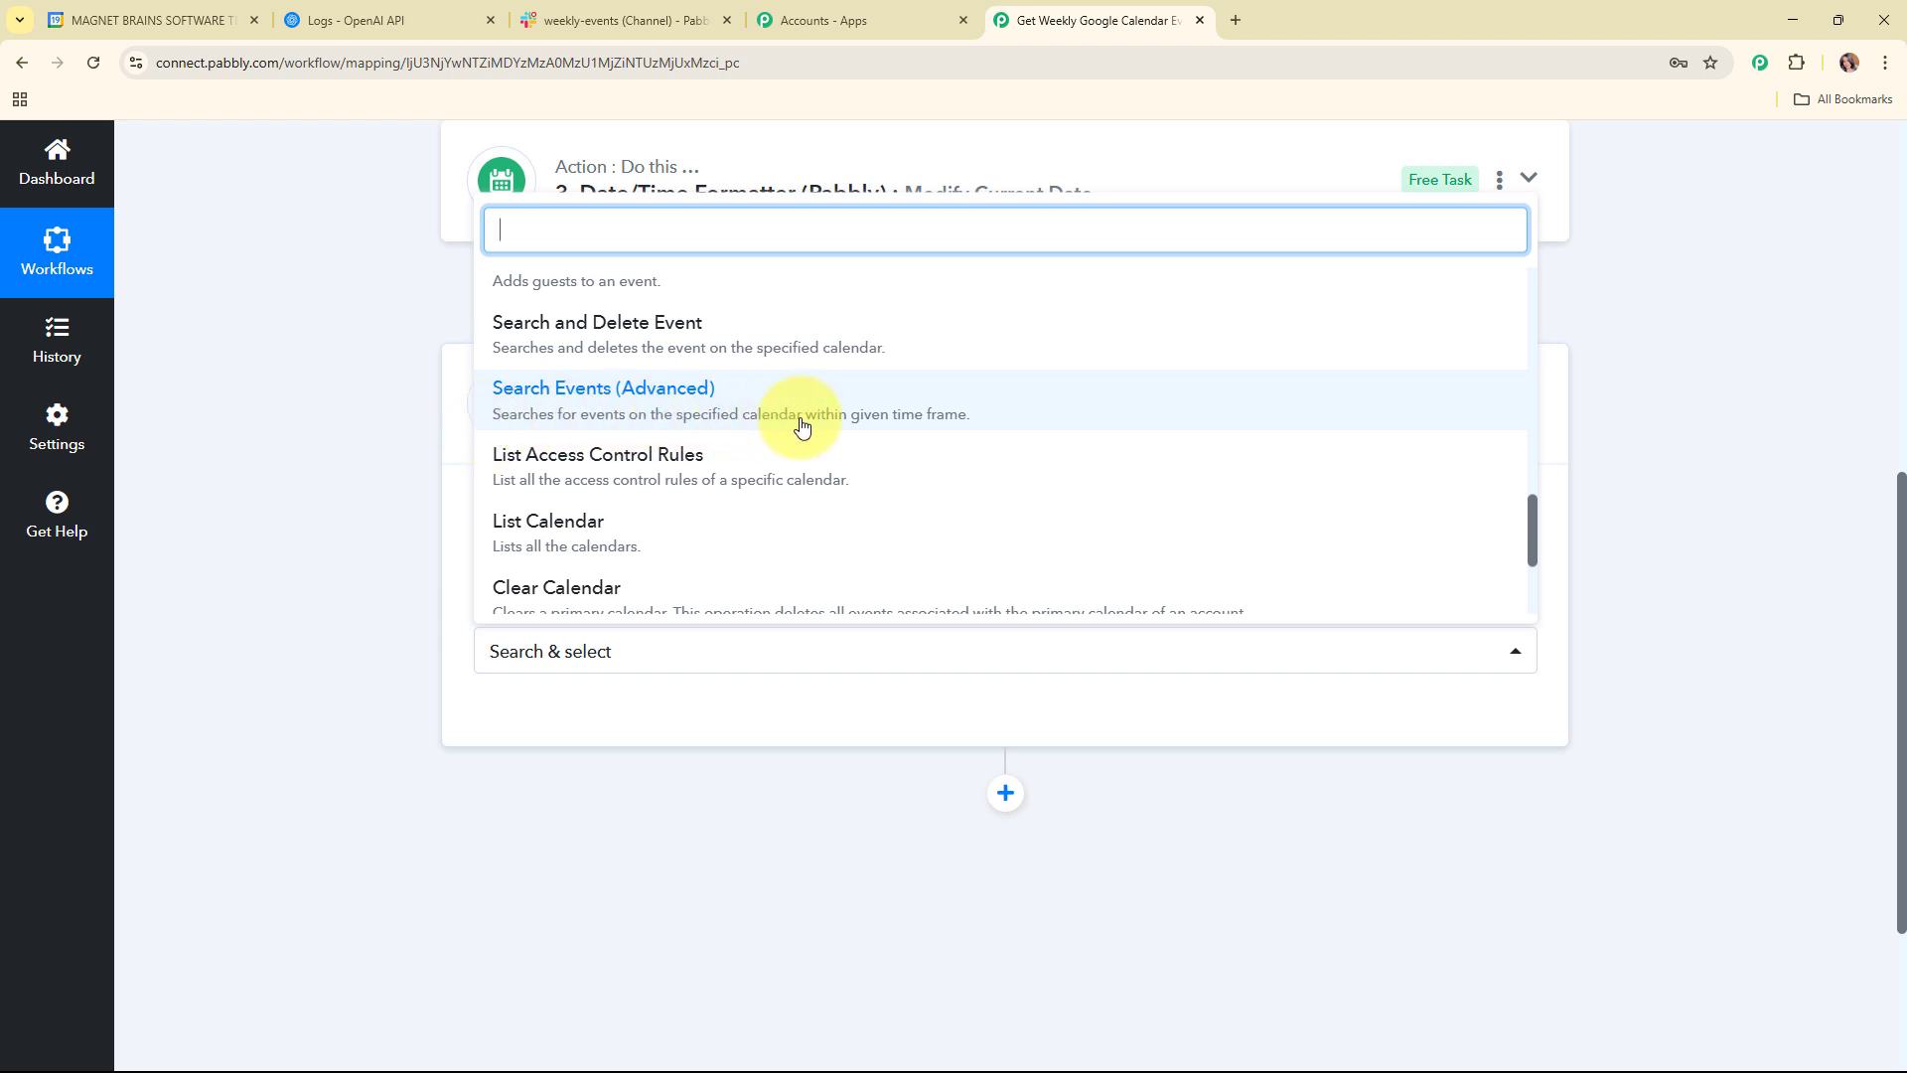
pyautogui.click(921, 426)
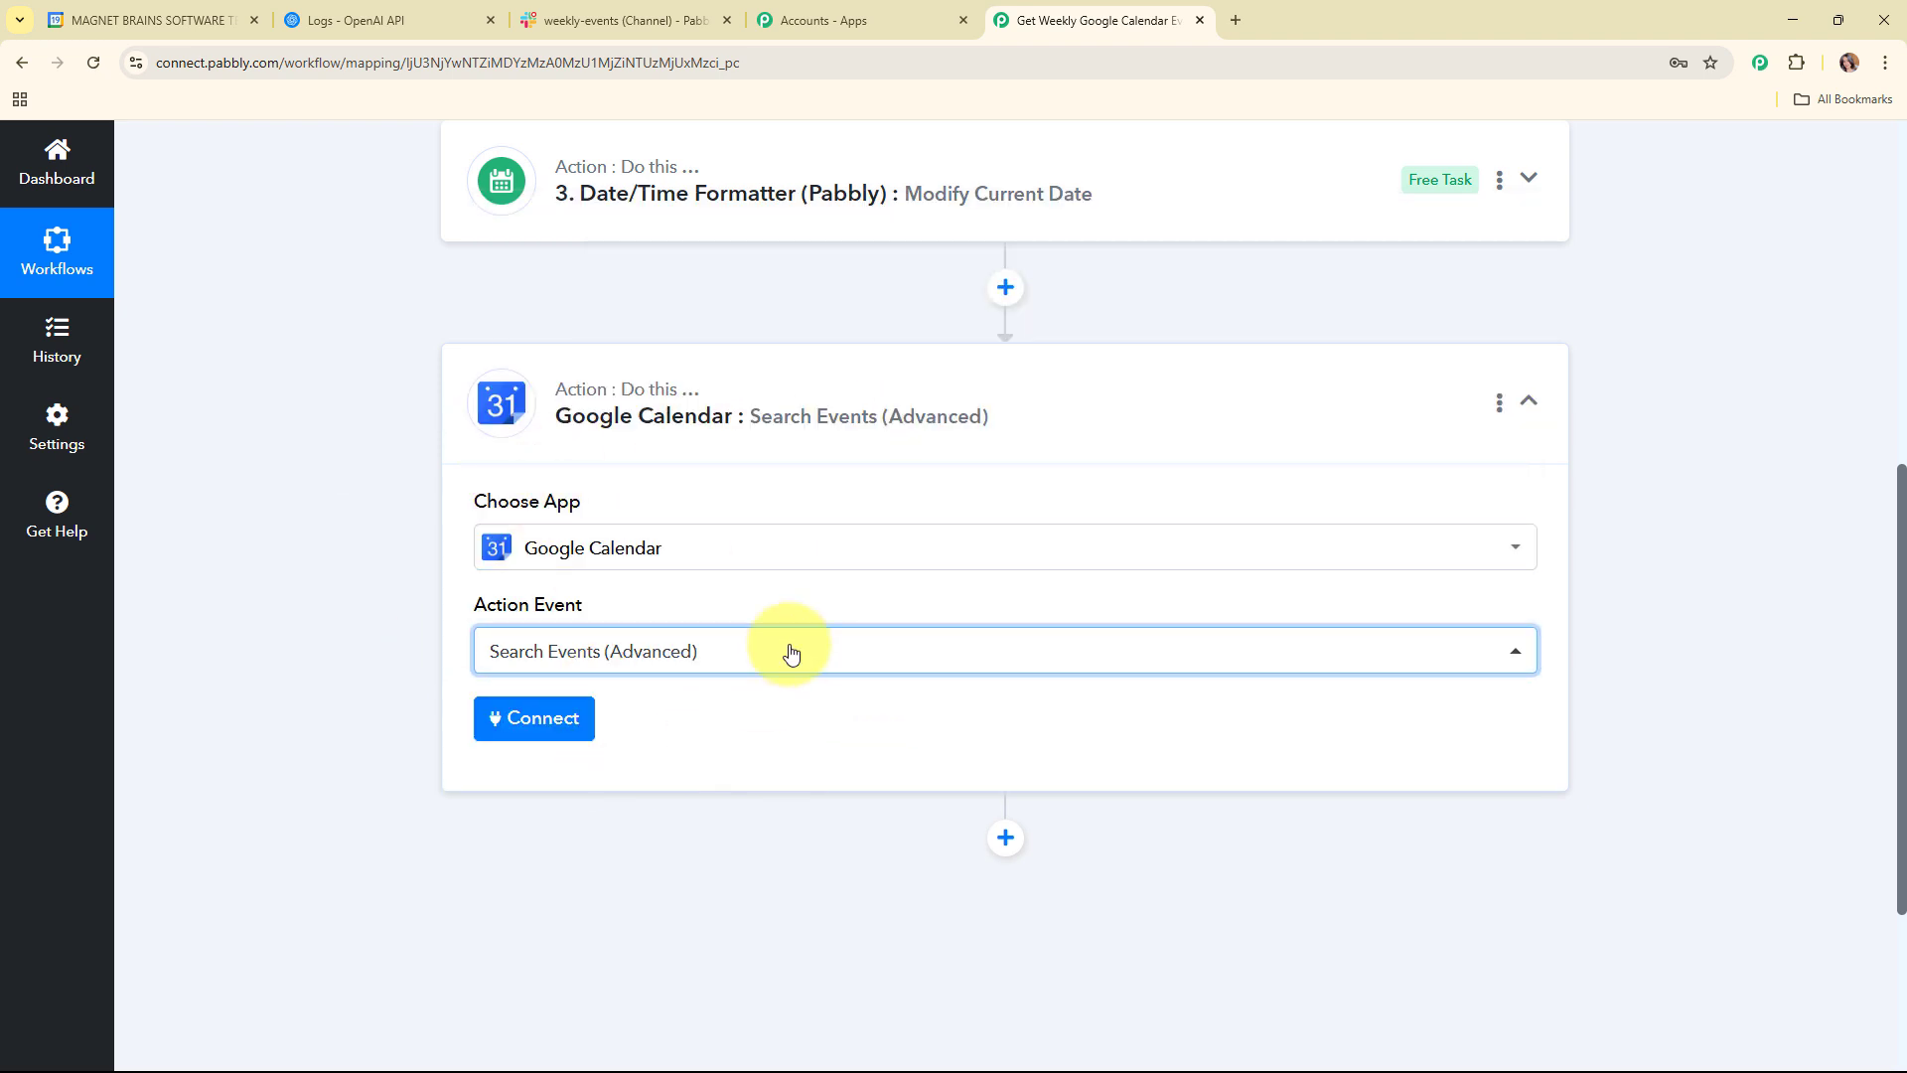
# Step: Connect the Google Calendar step through a new connection by signing in with the Google account and allowing access
pyautogui.scroll(2, 791, 652)
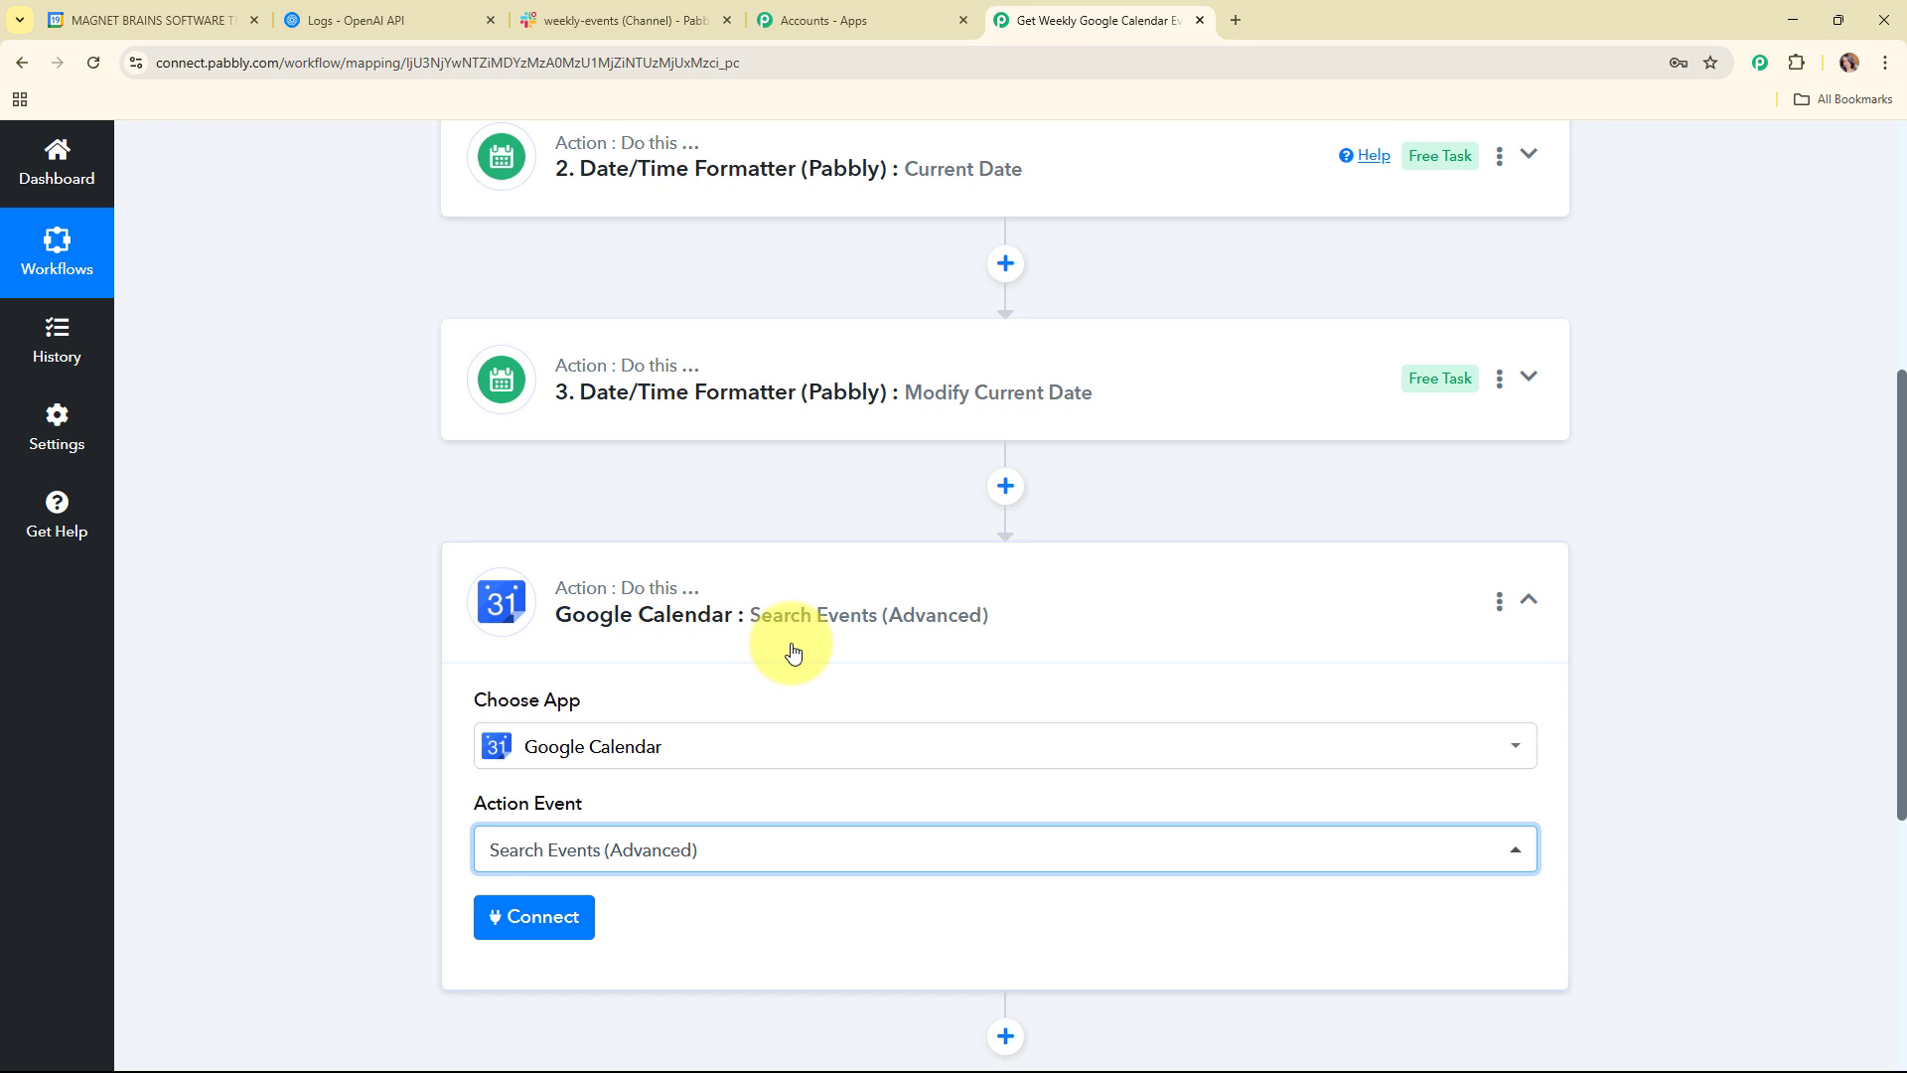
pyautogui.scroll(-3, 792, 653)
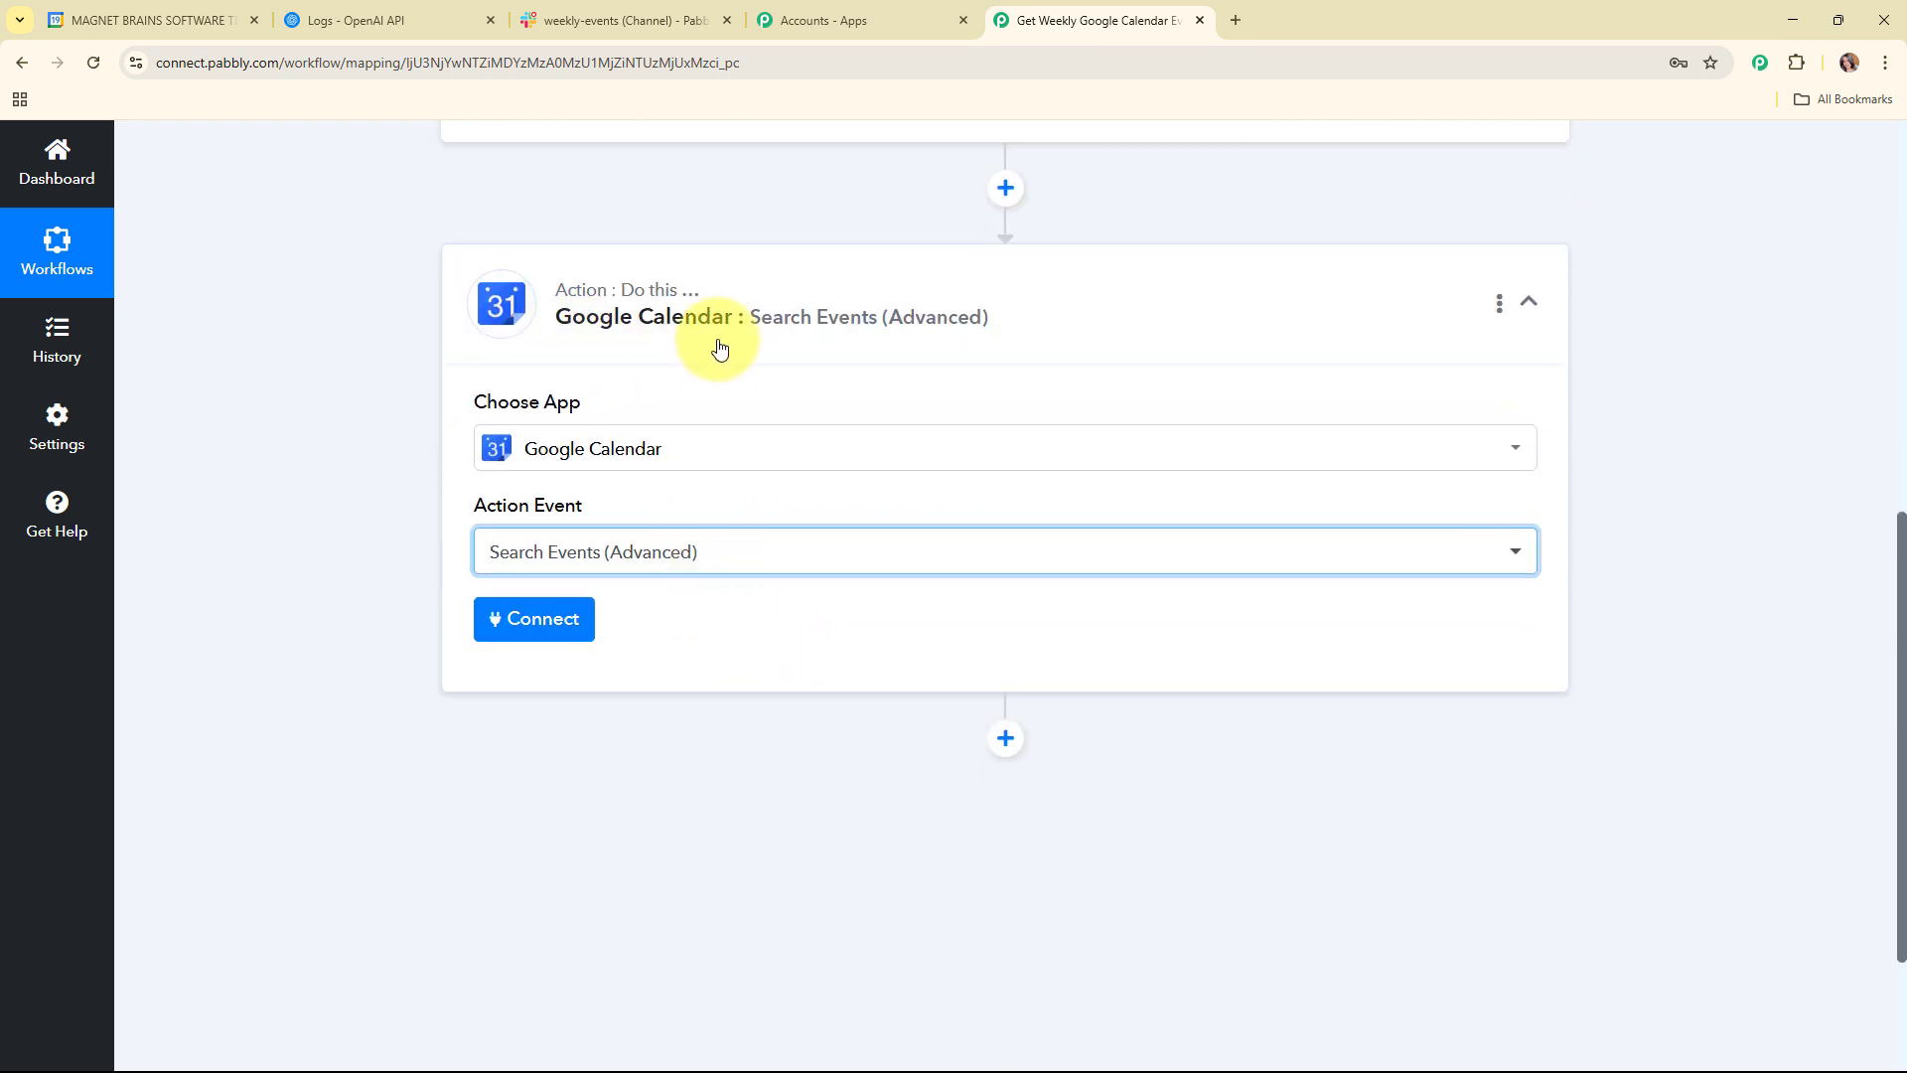
pyautogui.click(548, 635)
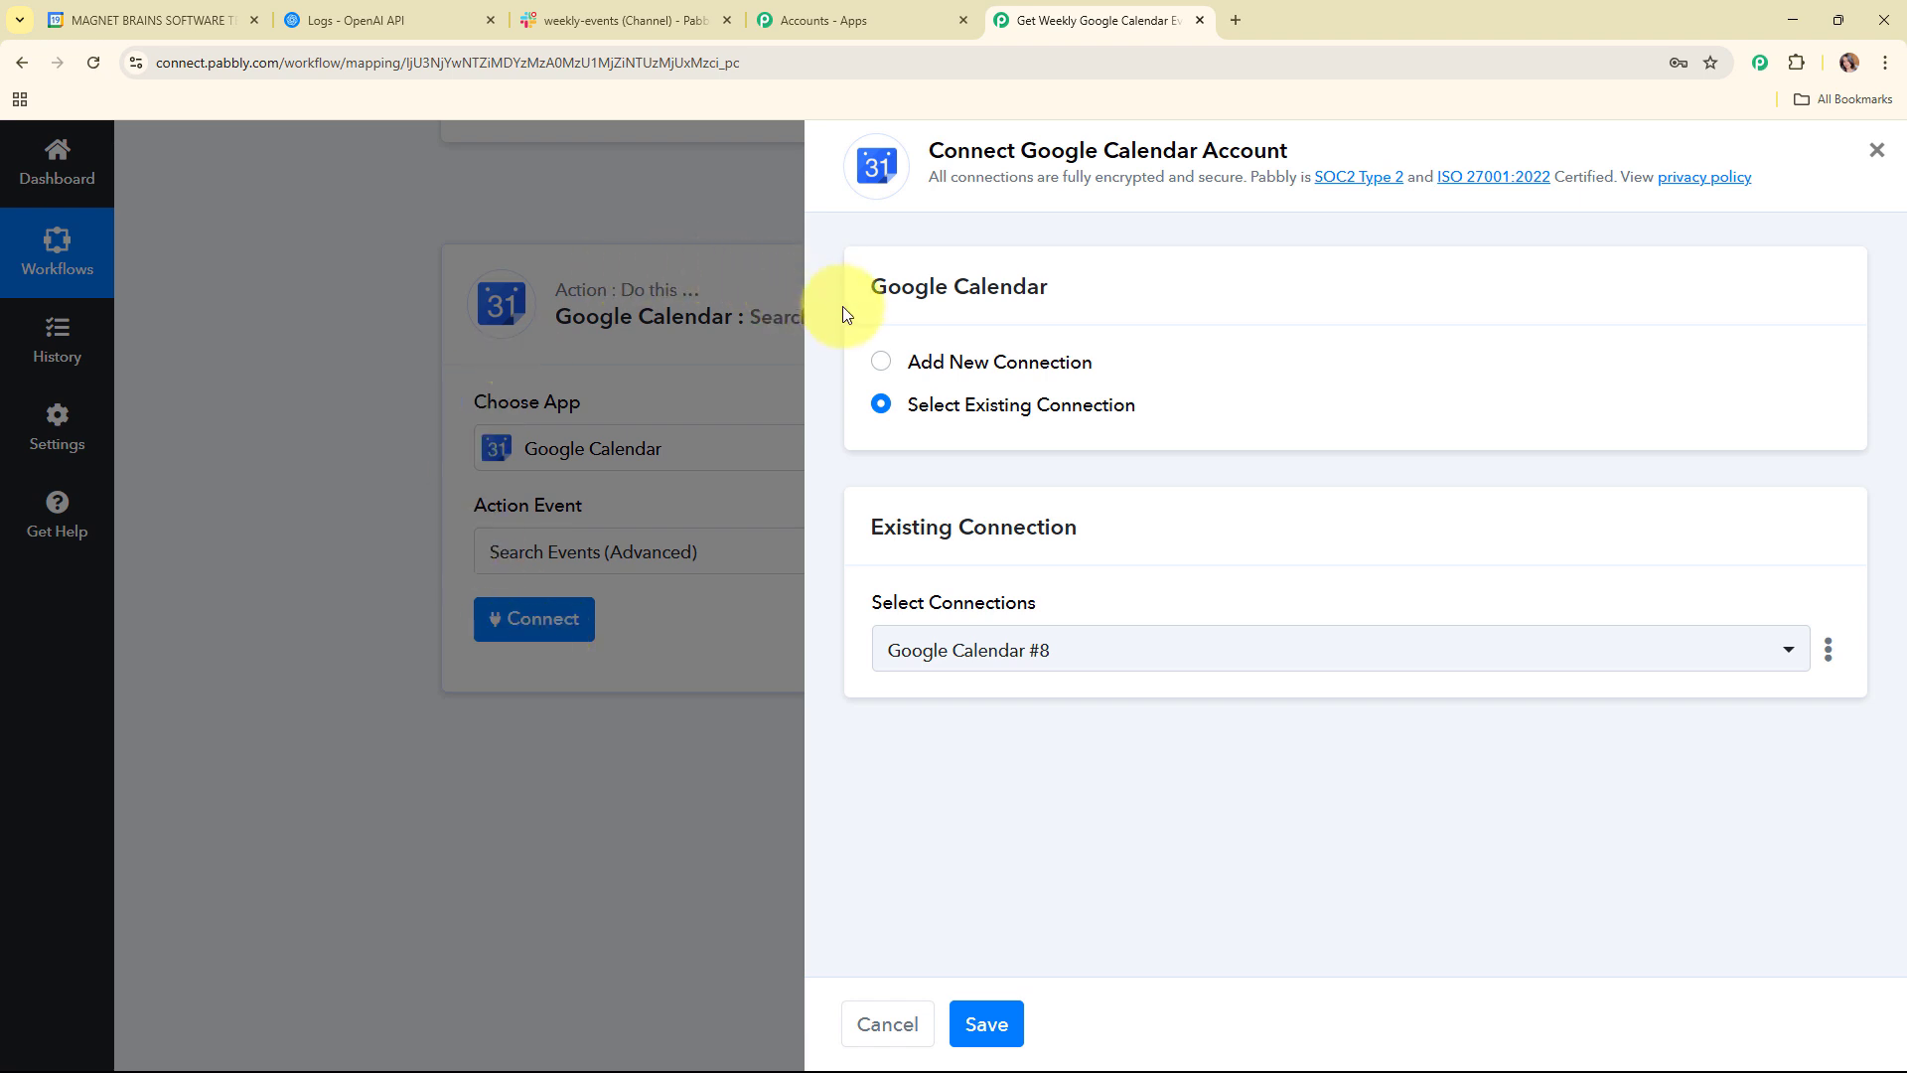
pyautogui.click(882, 364)
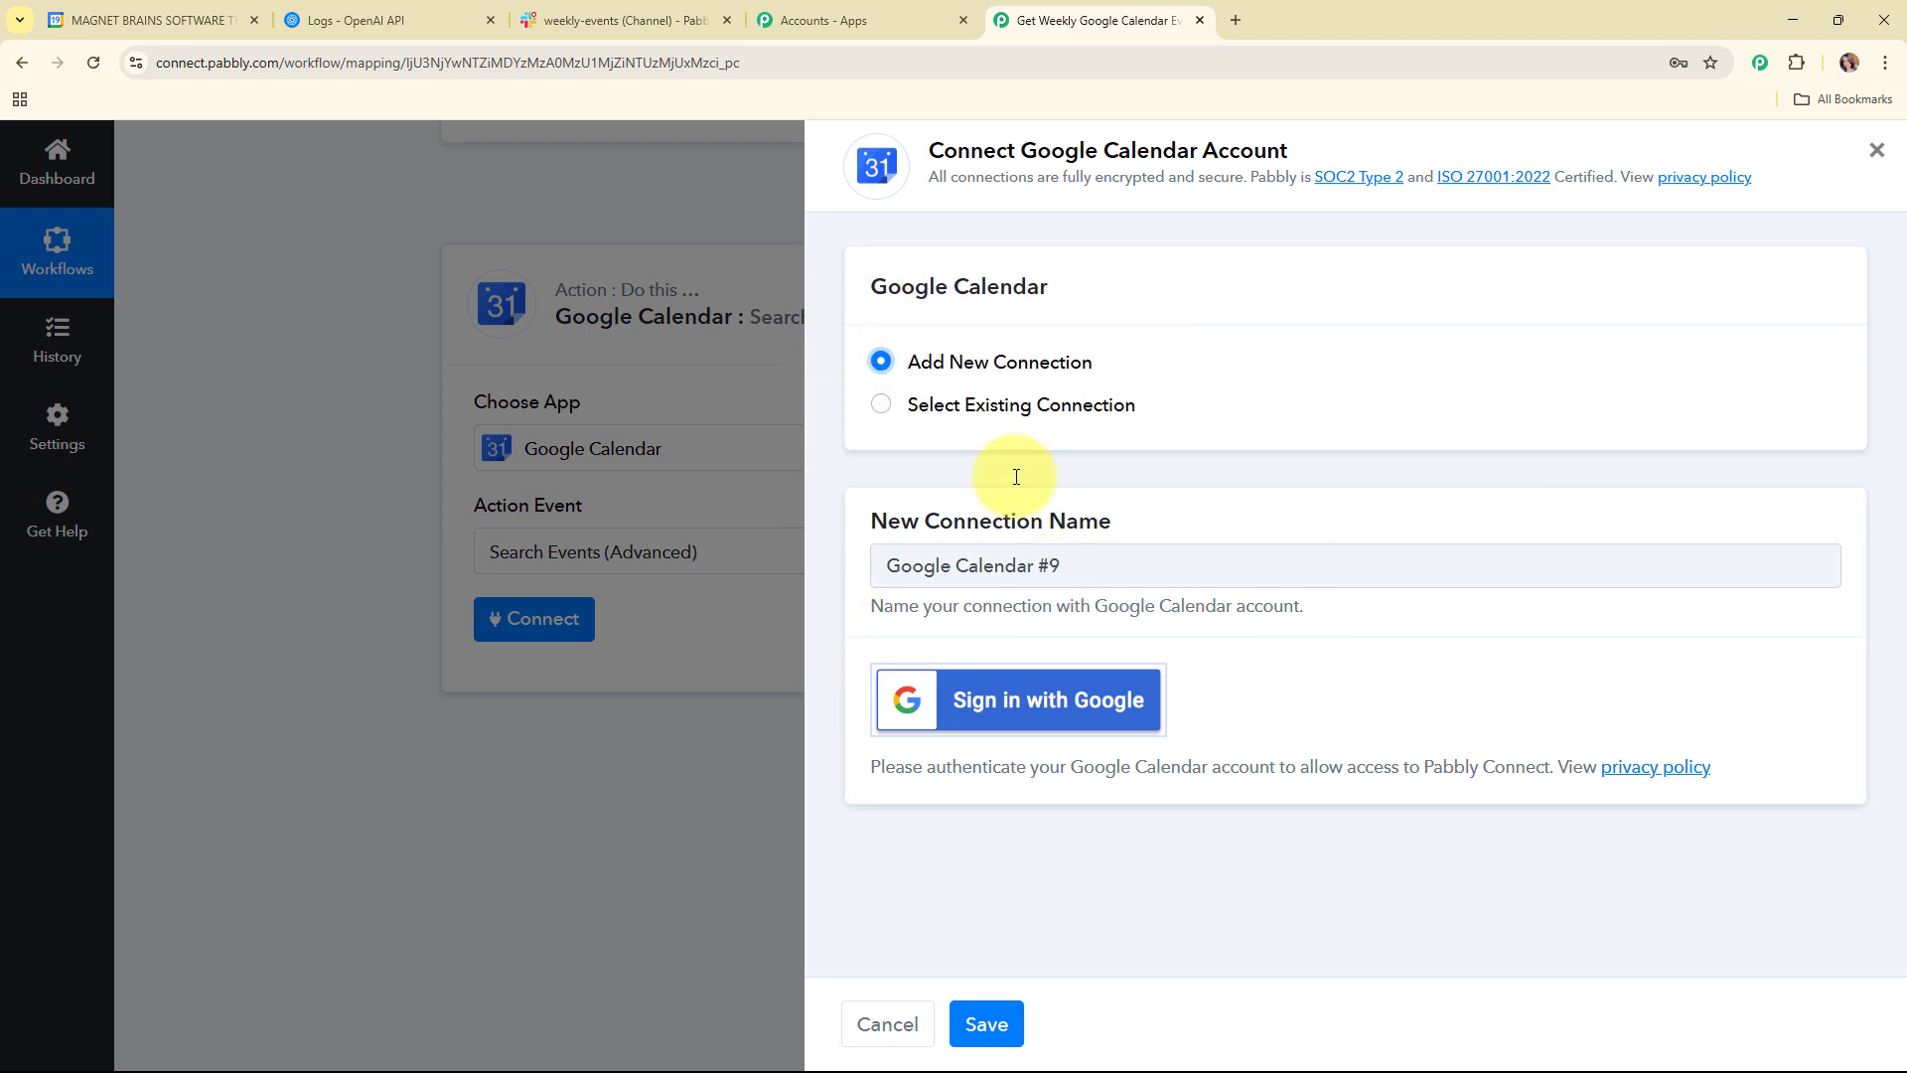
pyautogui.click(1042, 733)
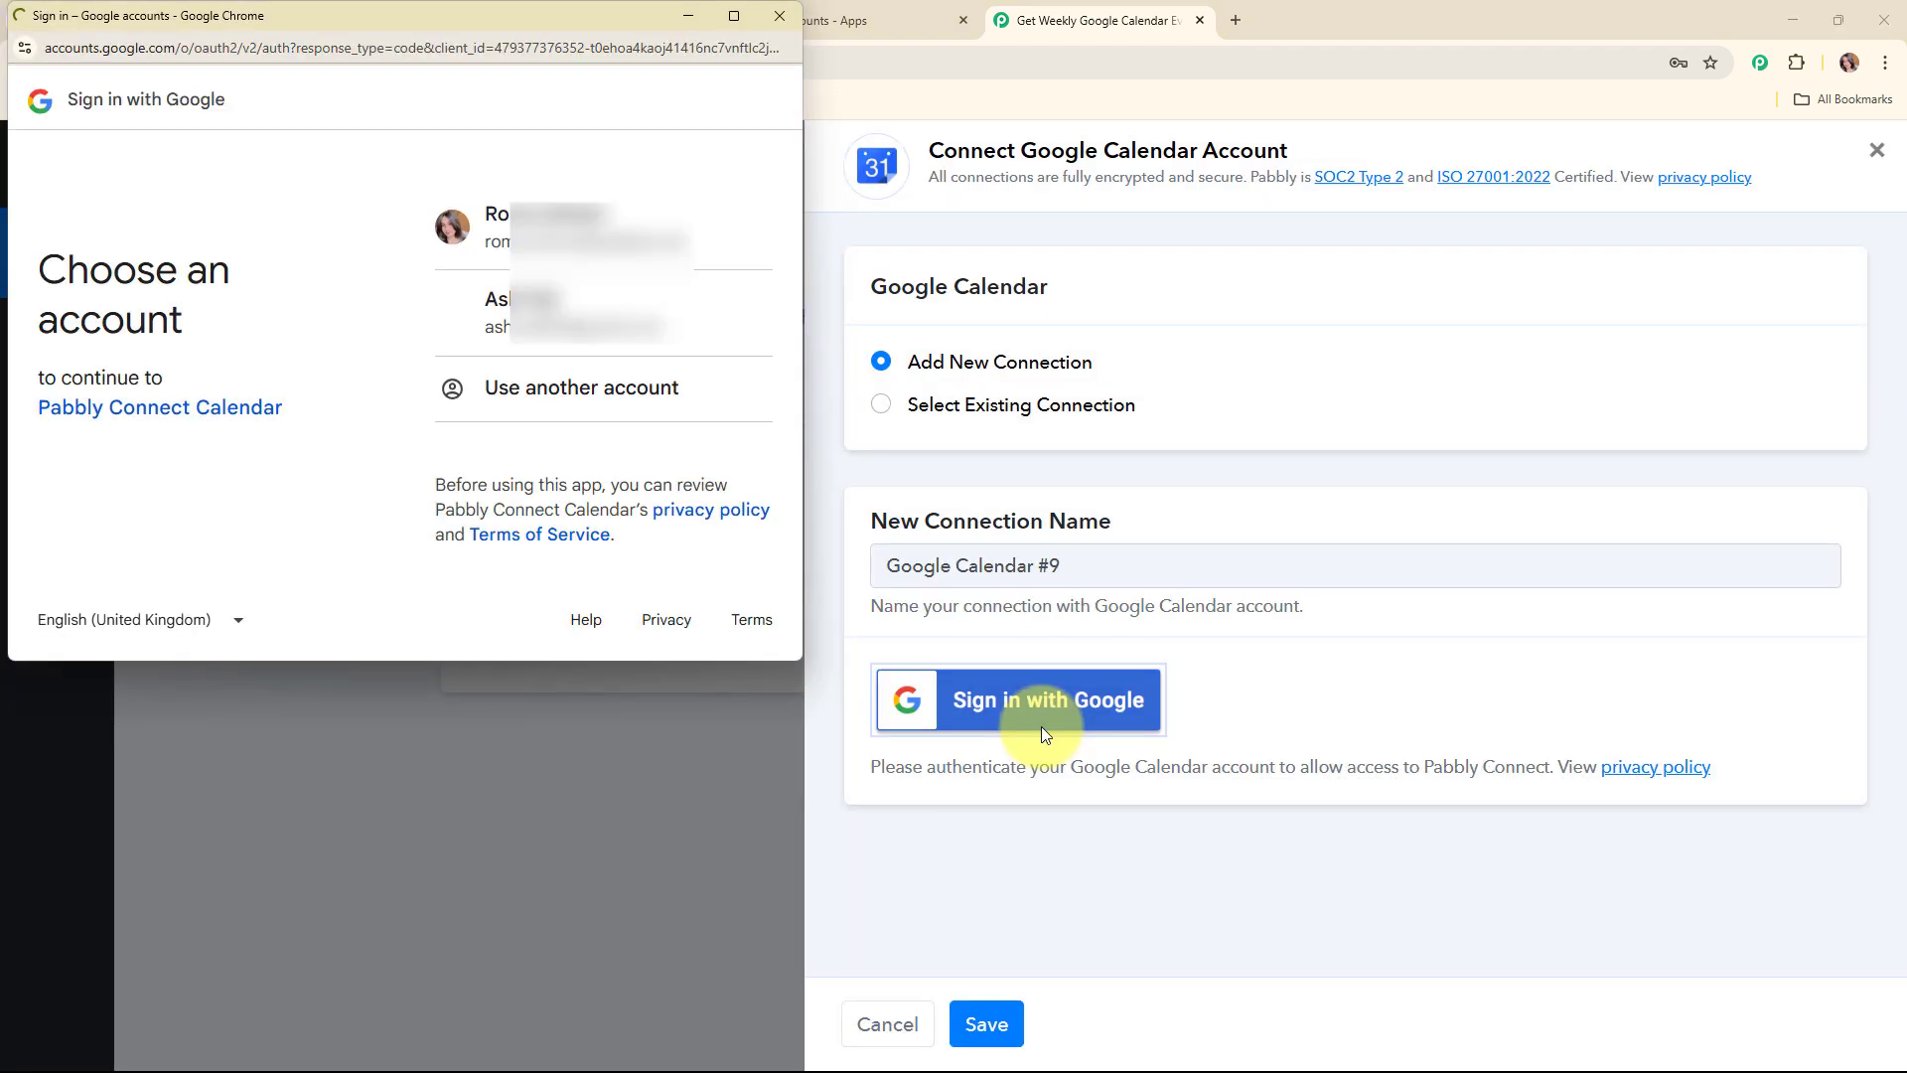
pyautogui.click(513, 266)
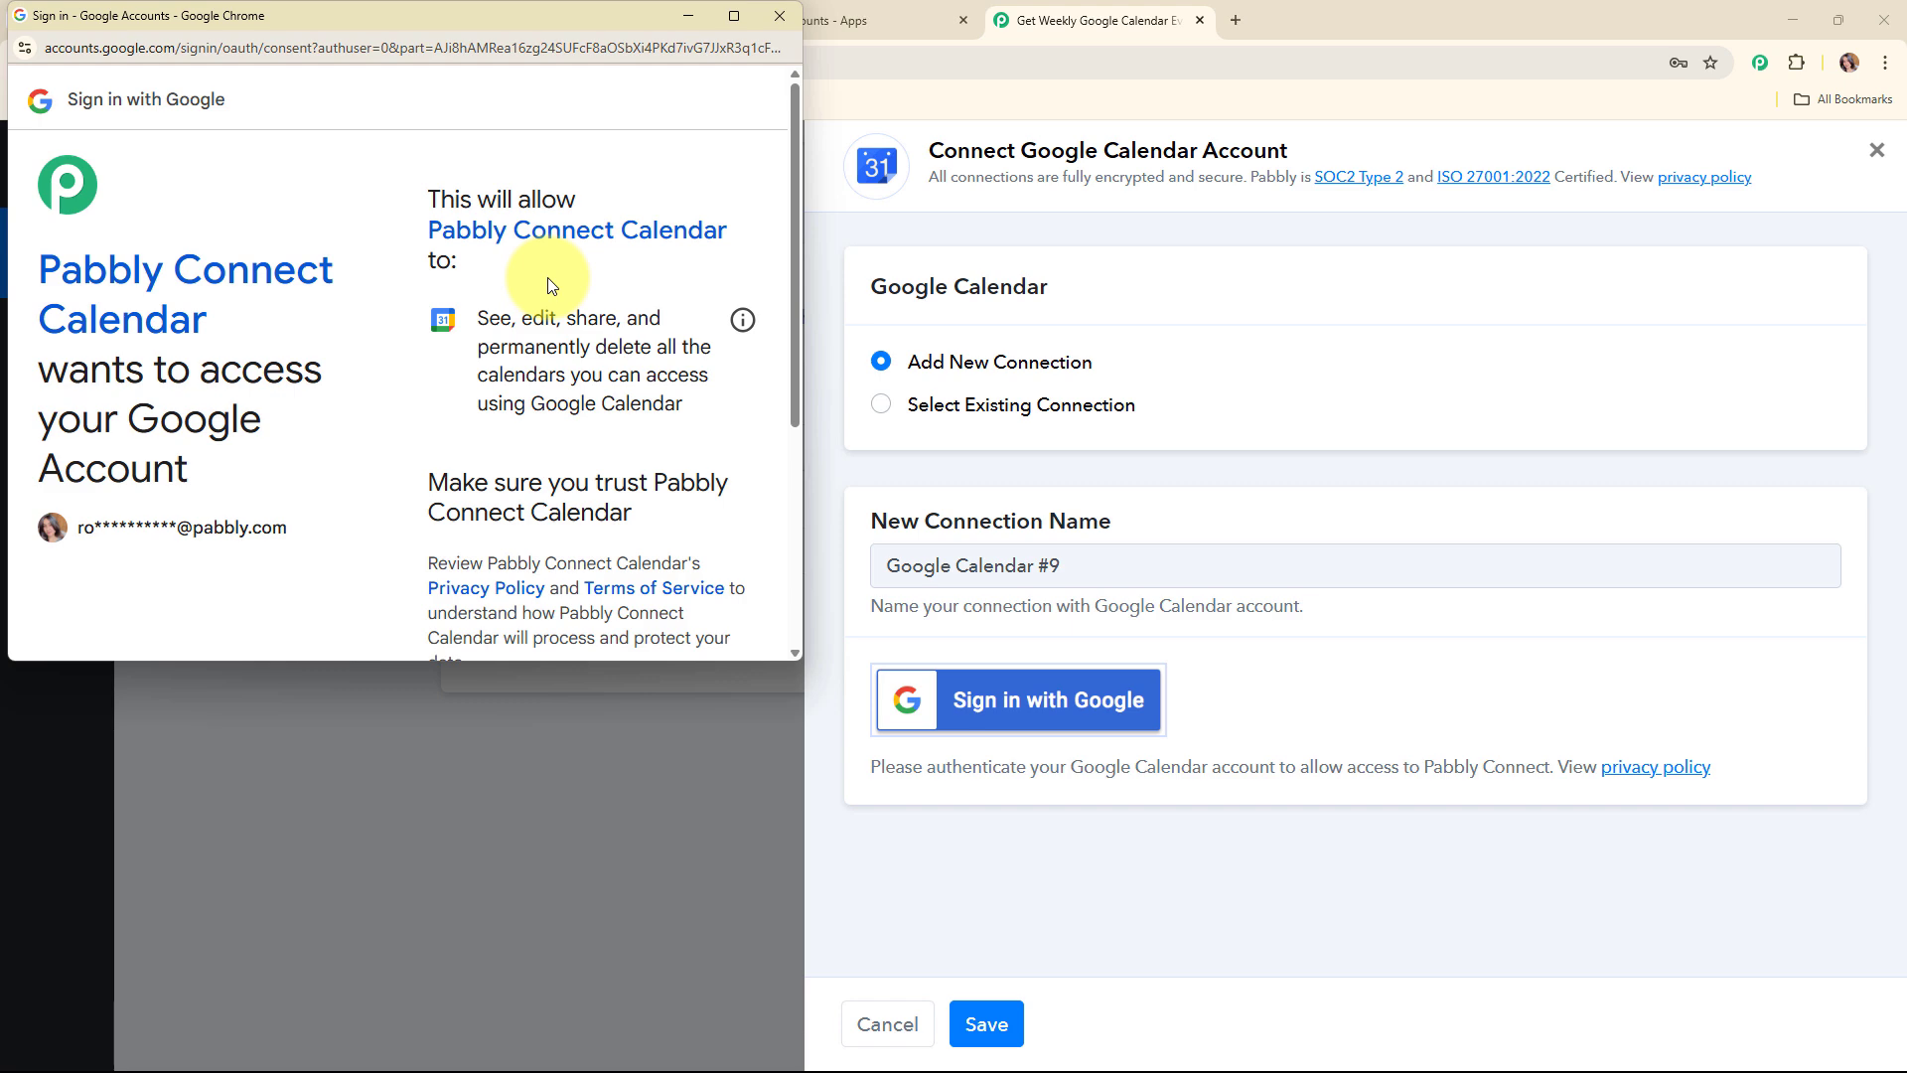
pyautogui.scroll(-3, 610, 498)
pyautogui.click(656, 620)
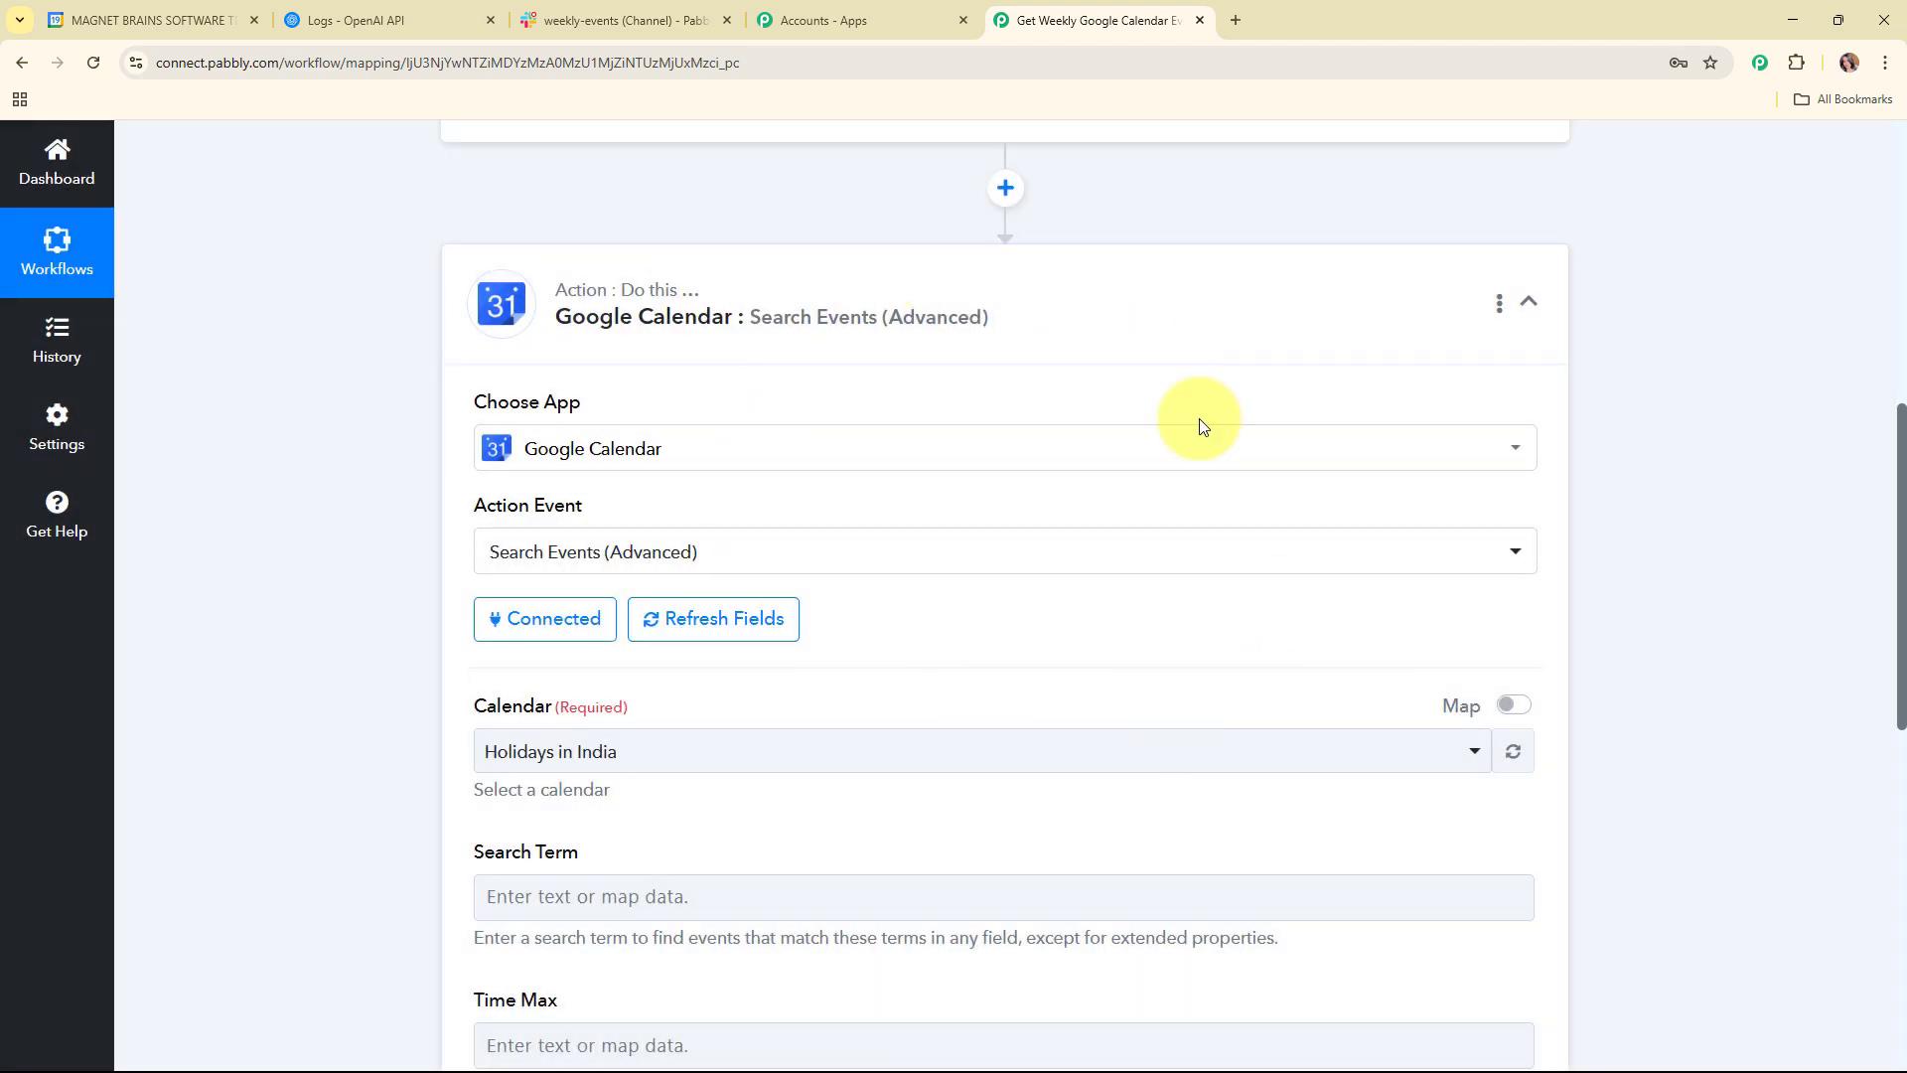
# Step: Check the calendar's name in Google Calendar, then set the event search's calendar to Meetings
pyautogui.scroll(-4, 1001, 459)
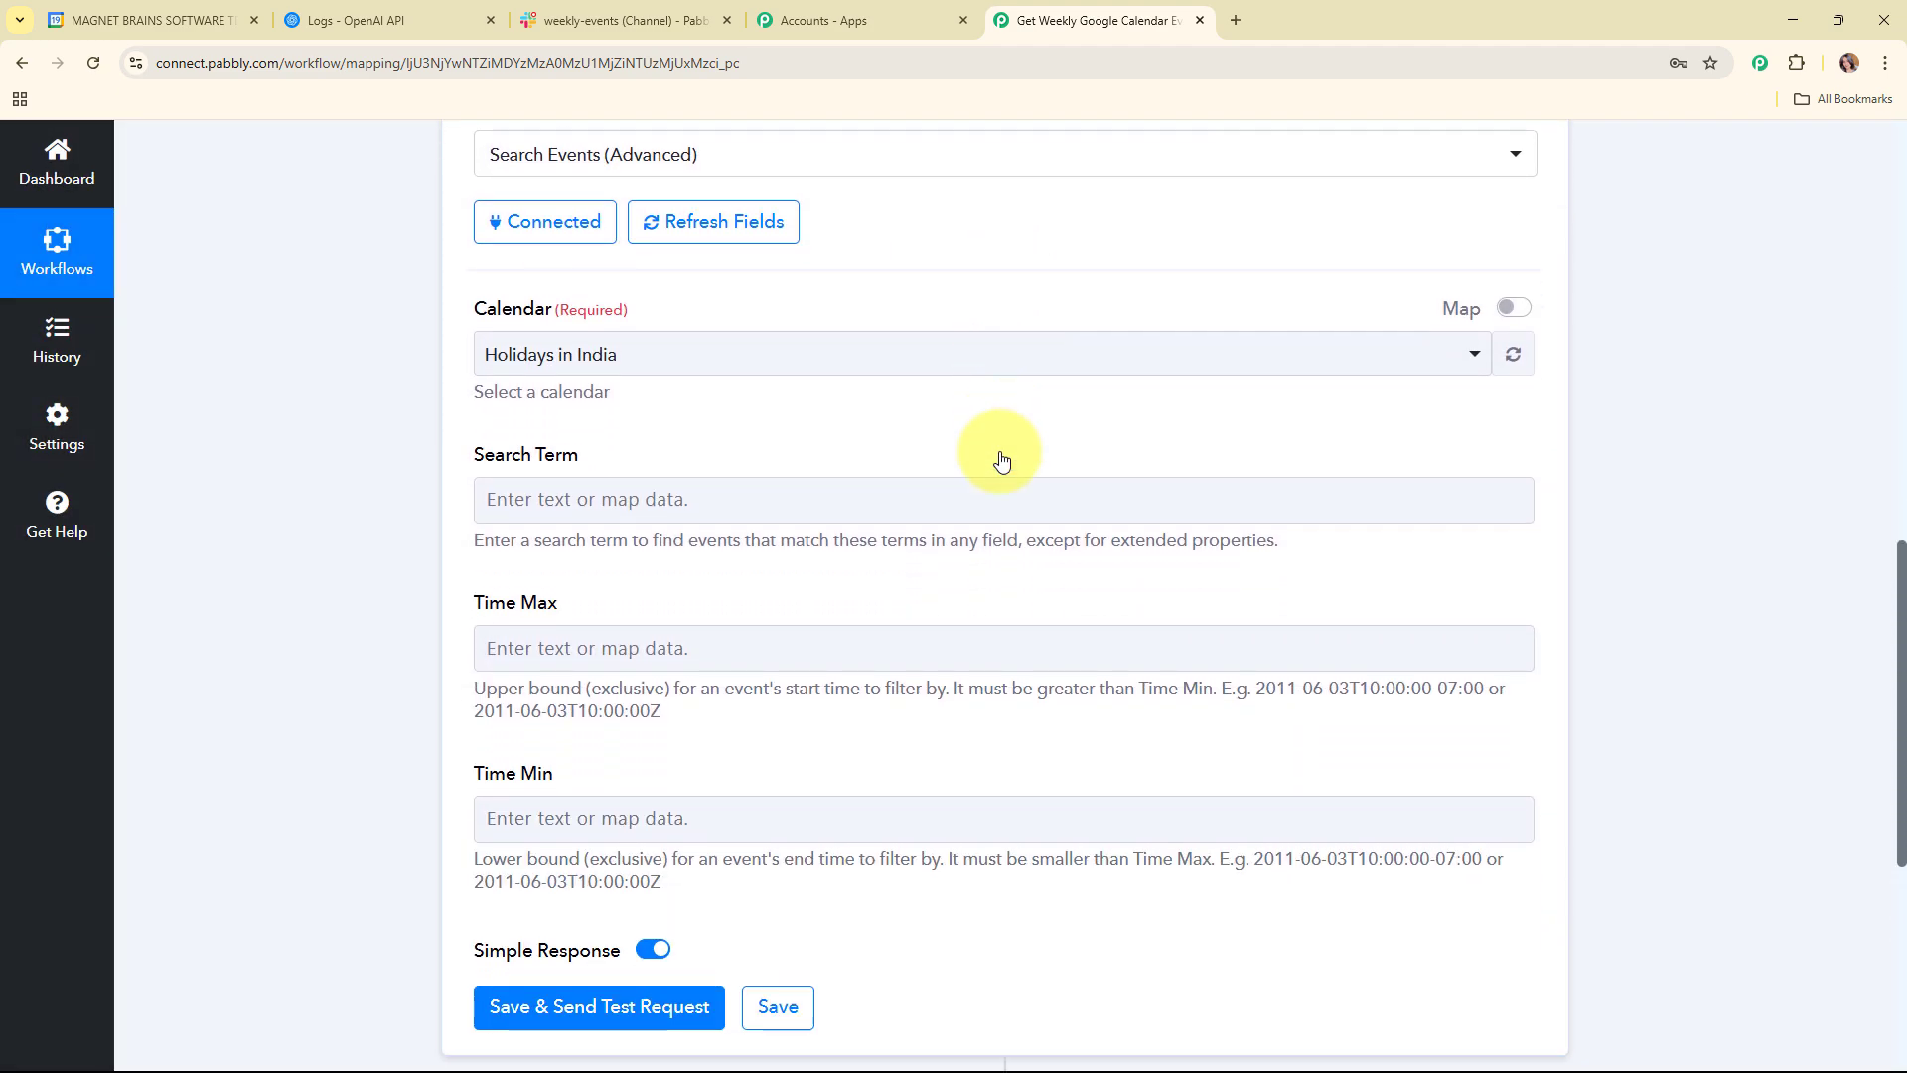
pyautogui.moveTo(459, 306); pyautogui.dragTo(702, 310)
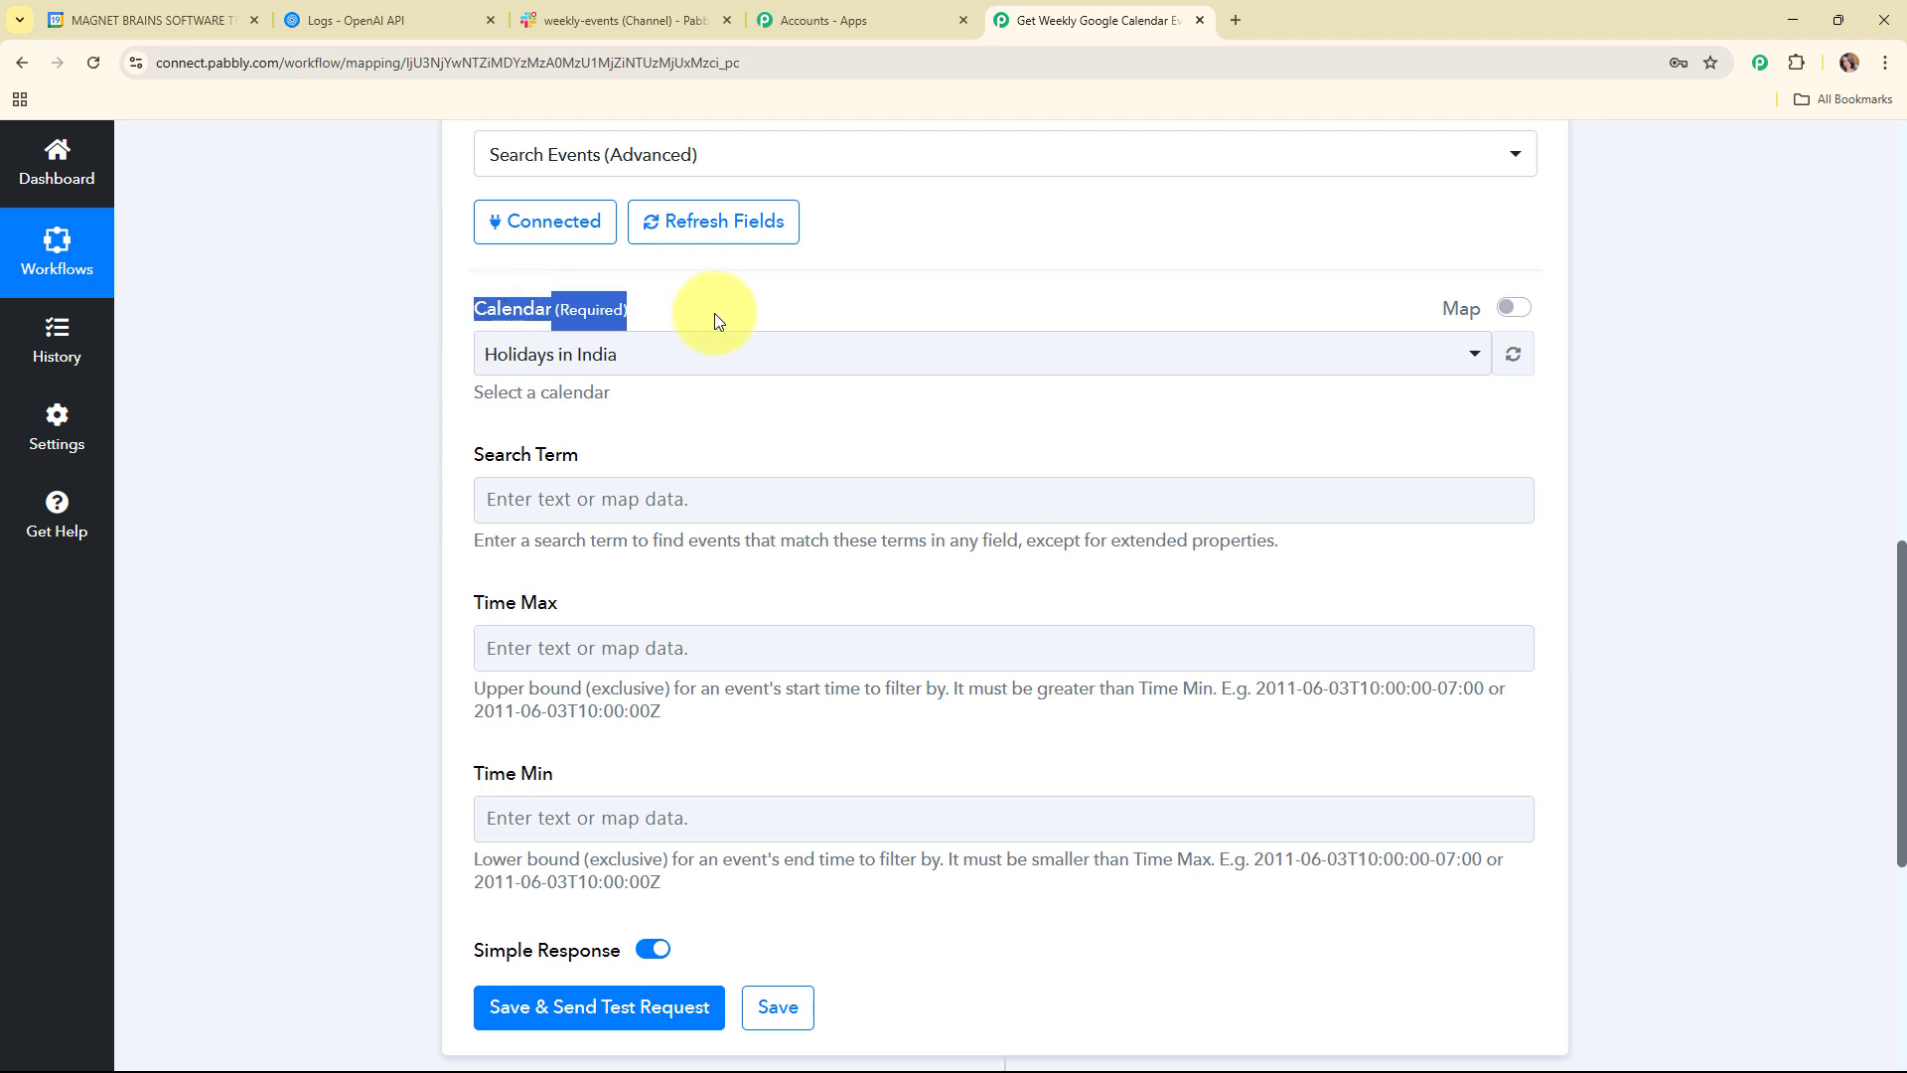
pyautogui.click(675, 397)
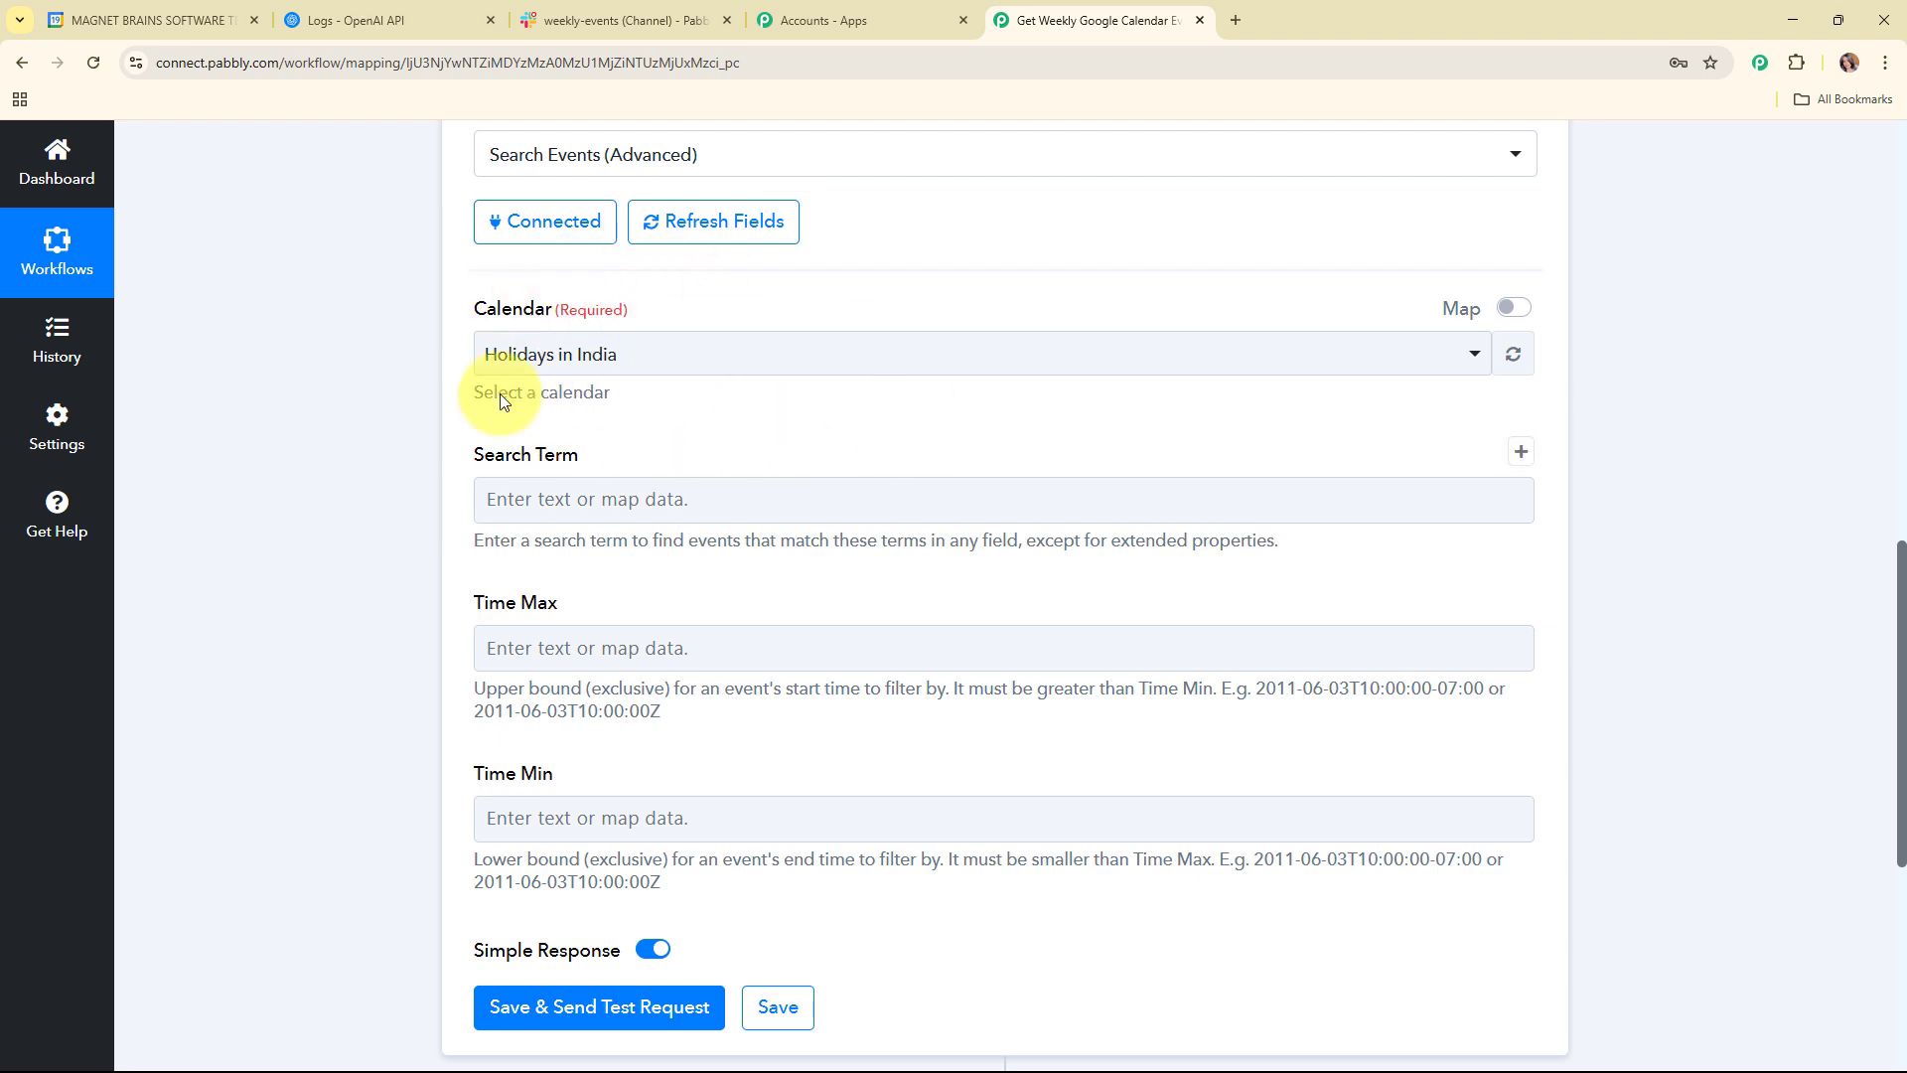
pyautogui.click(139, 19)
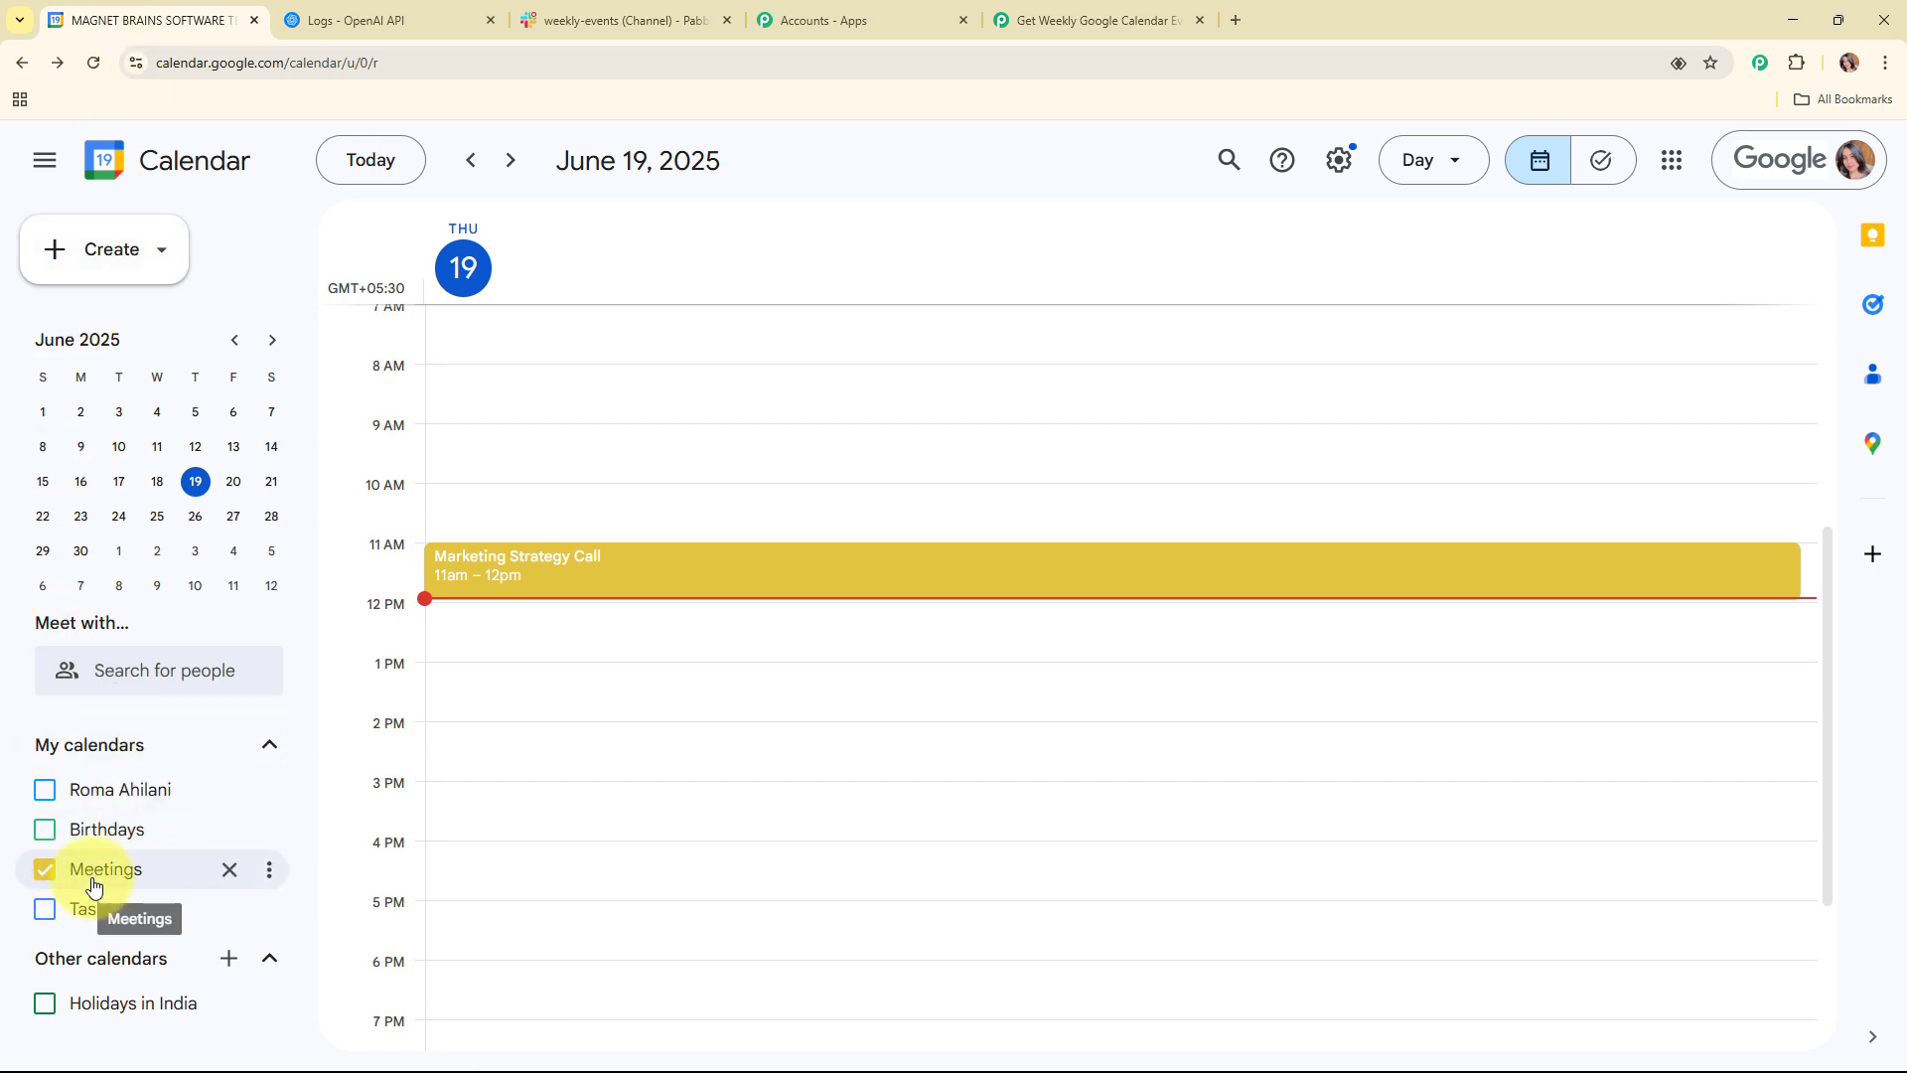
pyautogui.click(1088, 19)
pyautogui.click(770, 355)
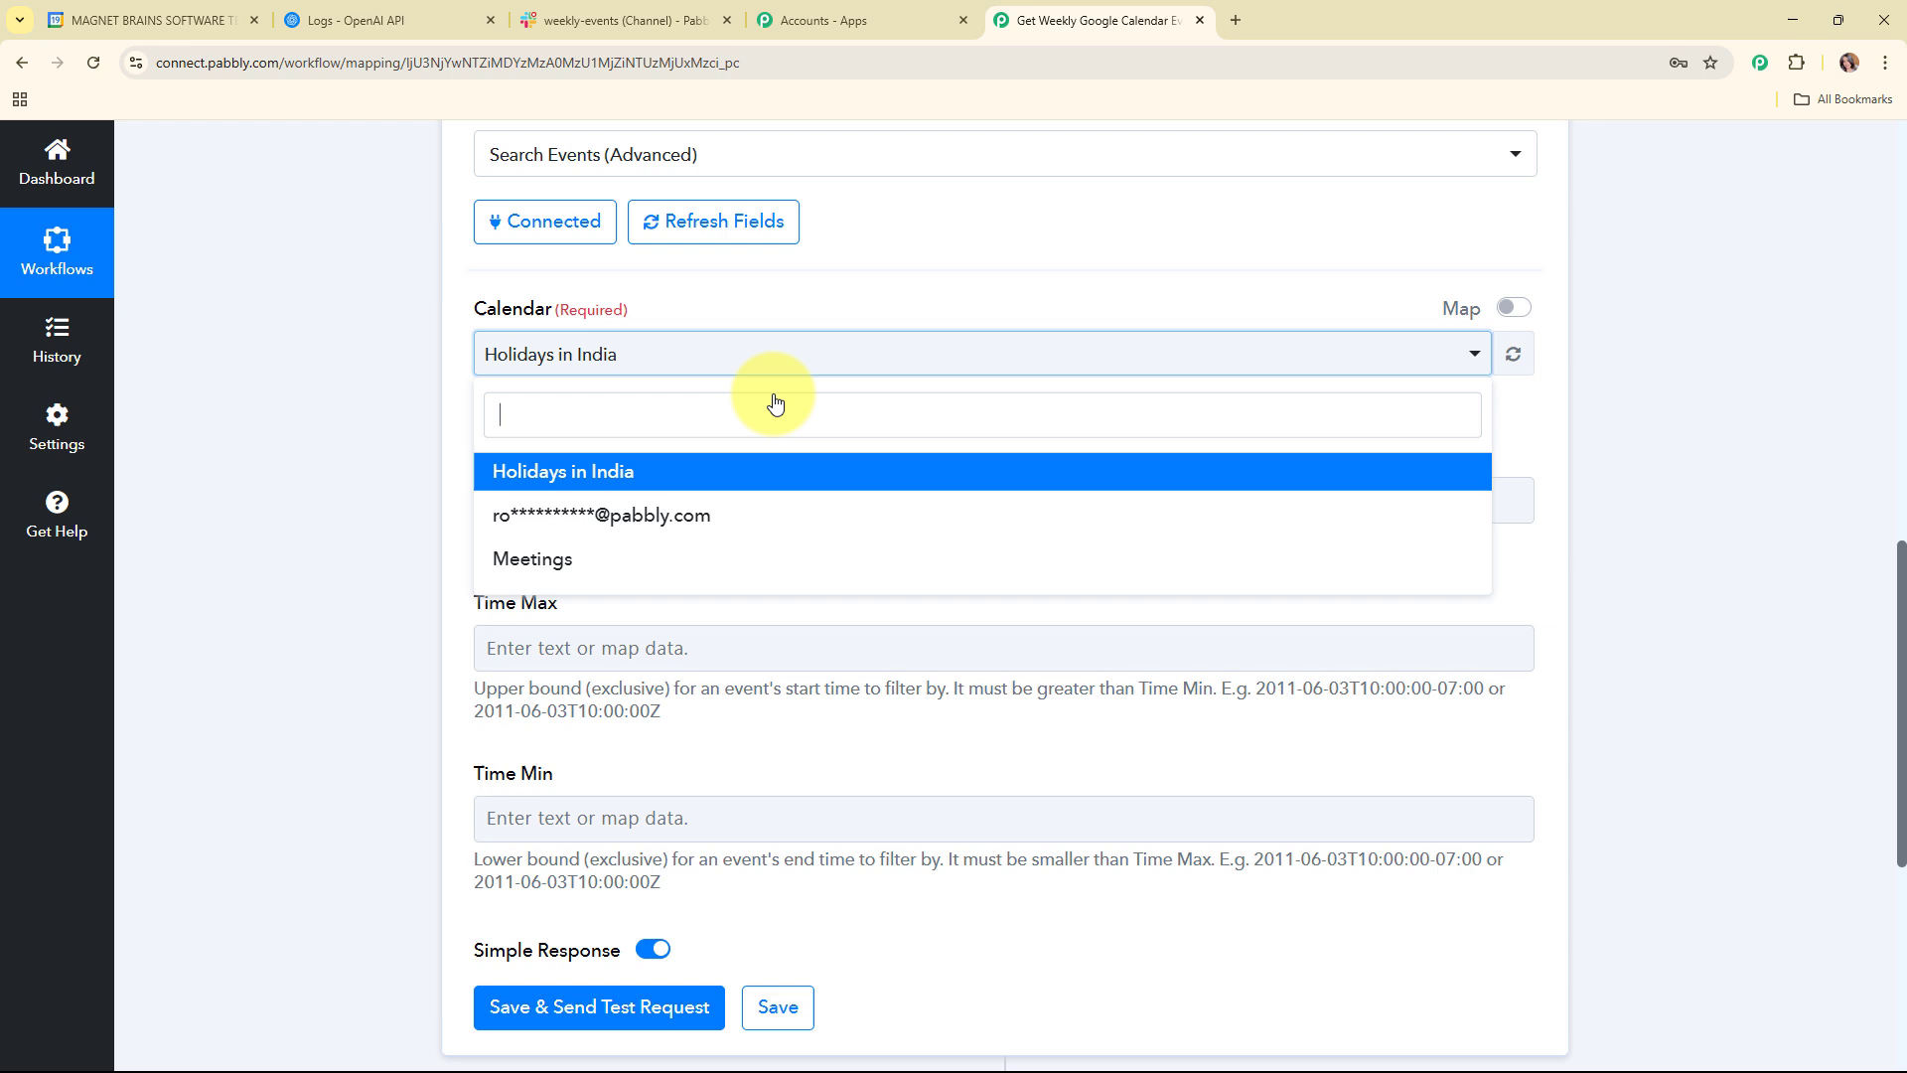
pyautogui.click(748, 574)
# Step: Set the event search's Time Max to the Modify Current Date result followed by T23:59:59Z
pyautogui.scroll(-2, 891, 360)
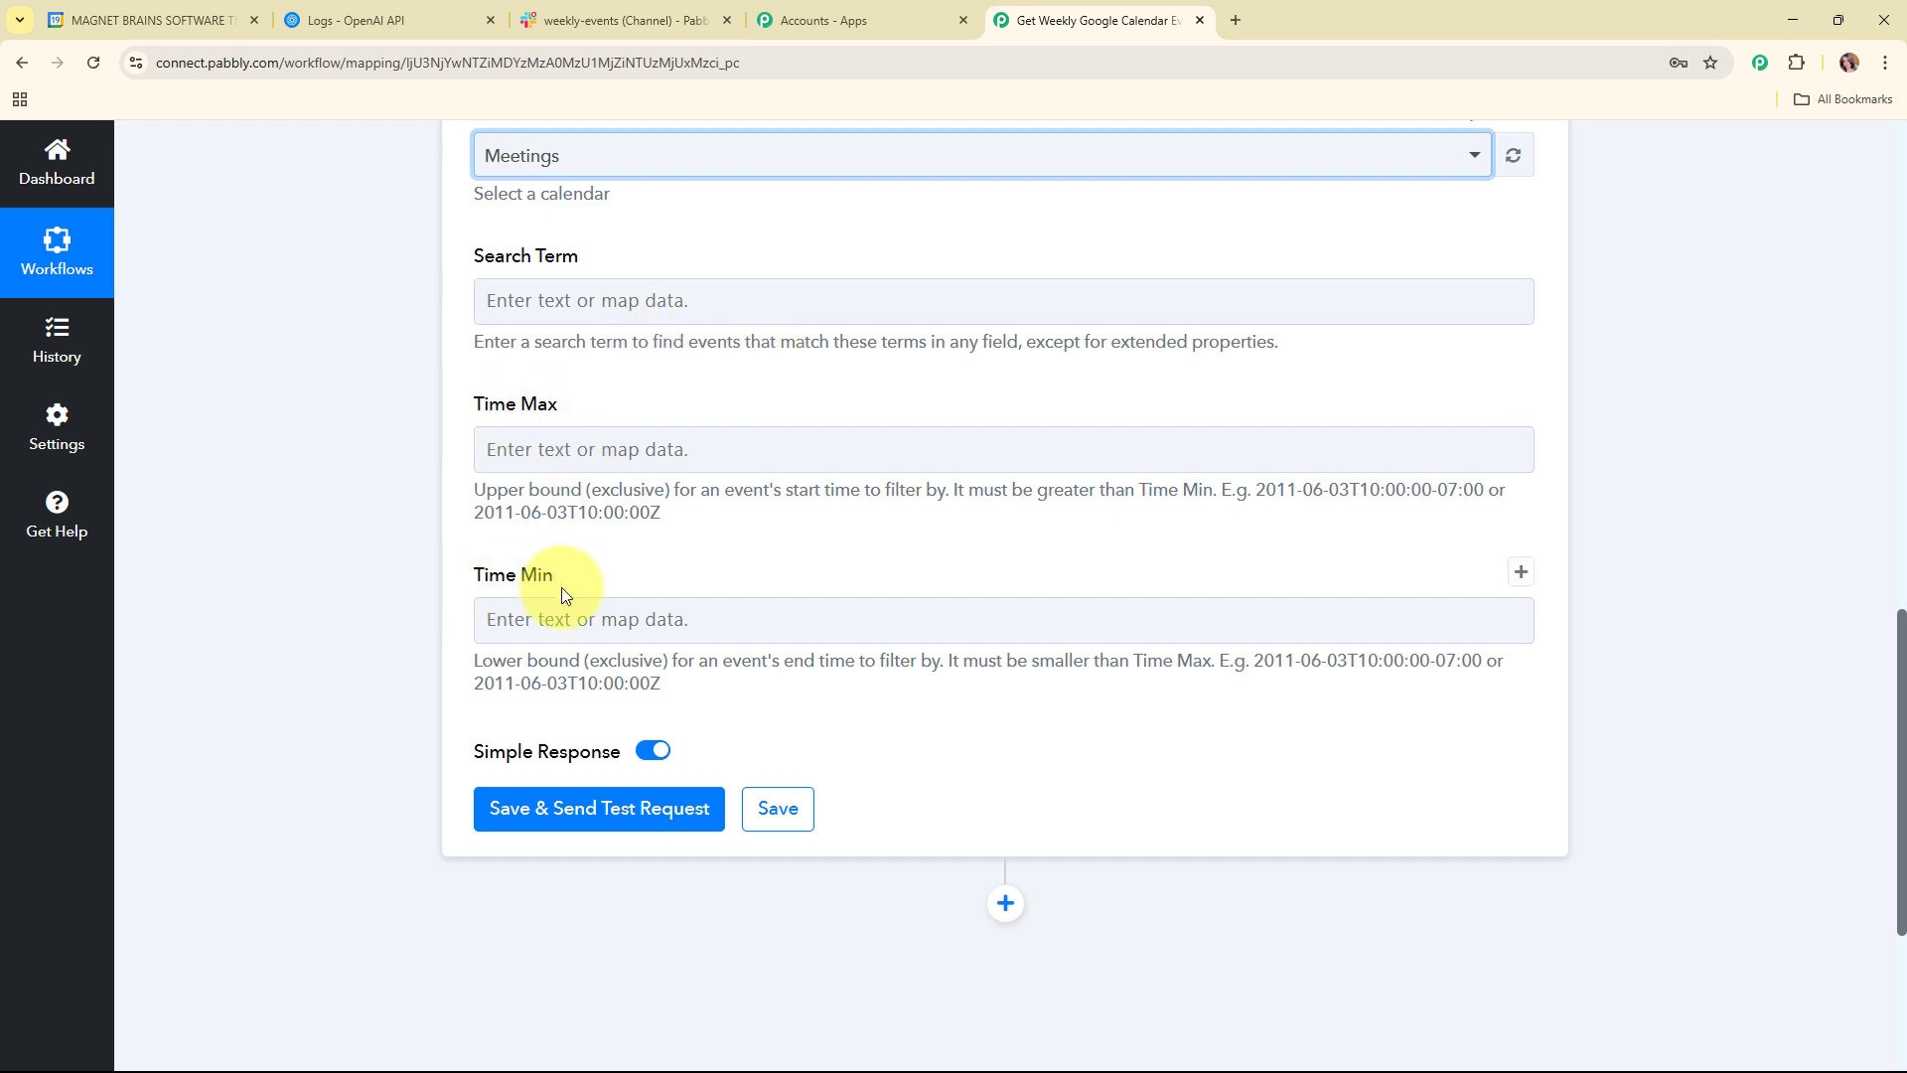
pyautogui.click(791, 615)
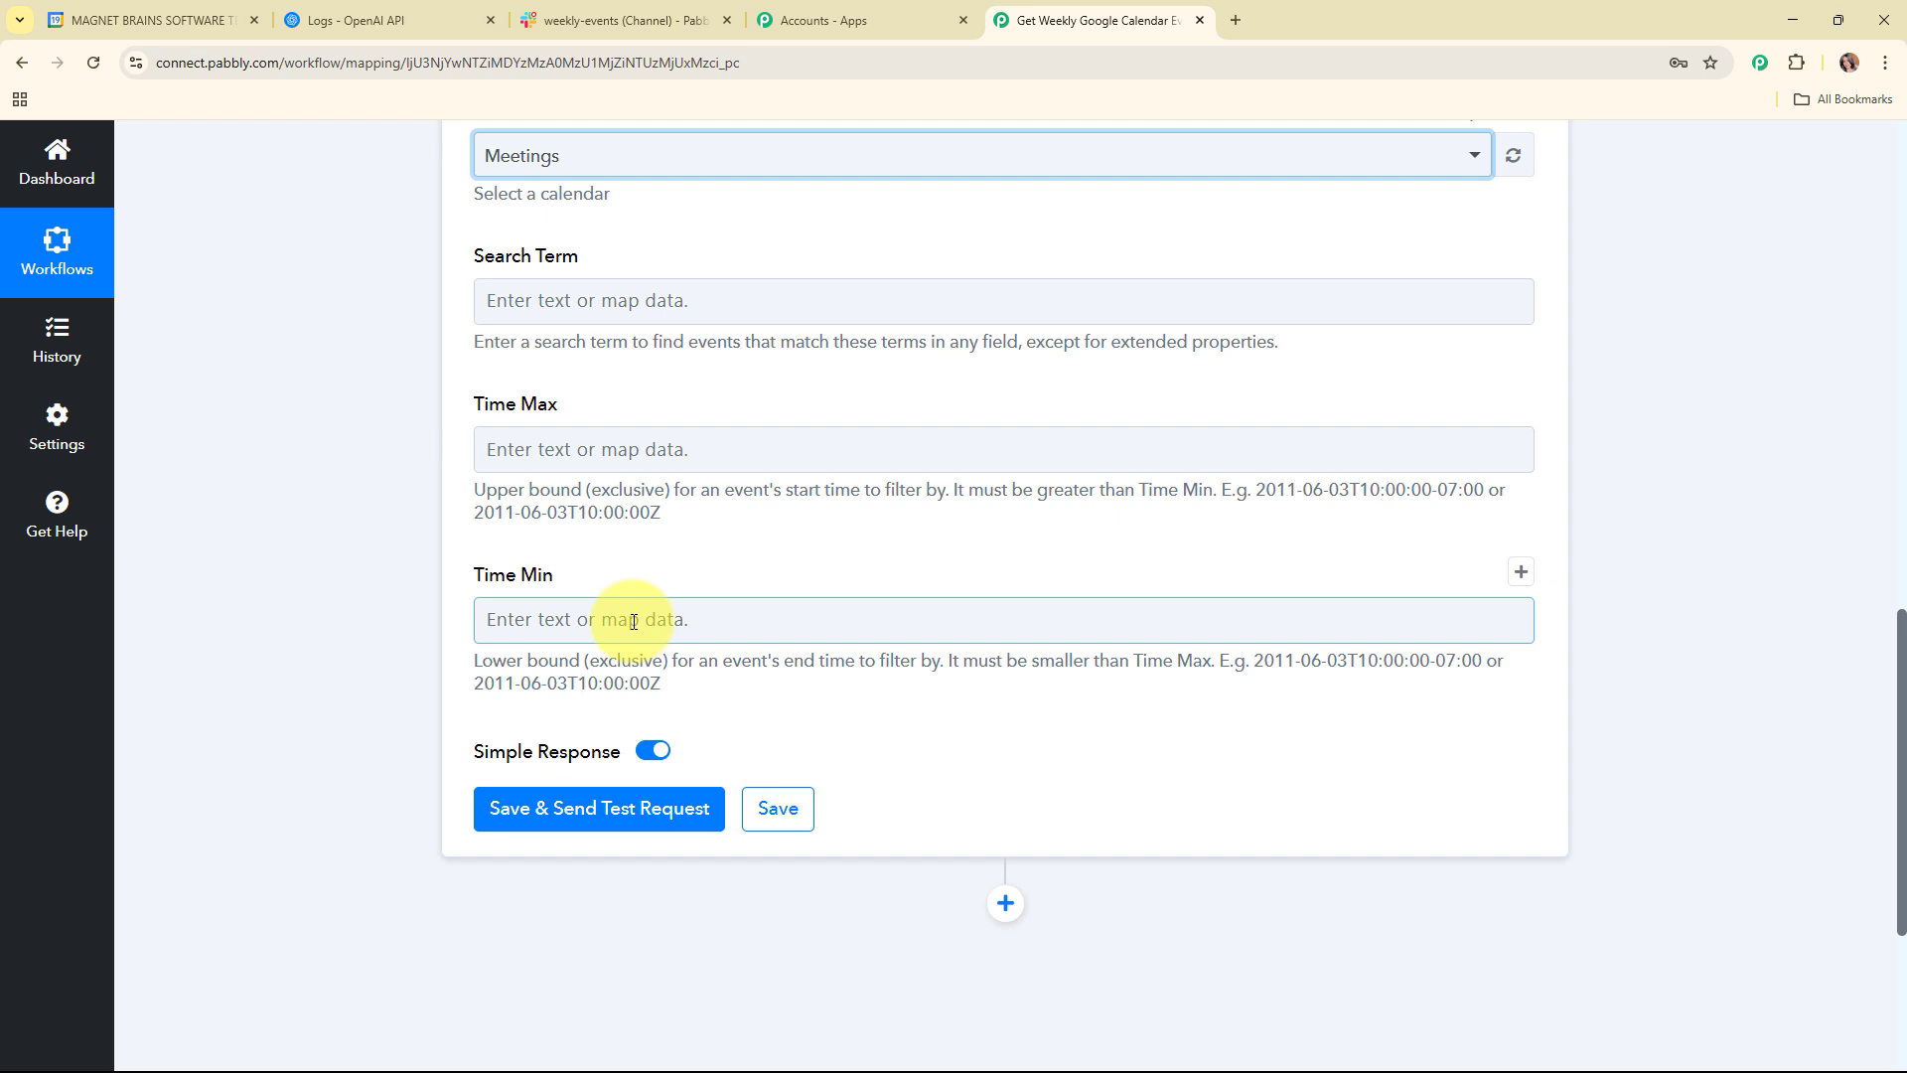
pyautogui.click(525, 445)
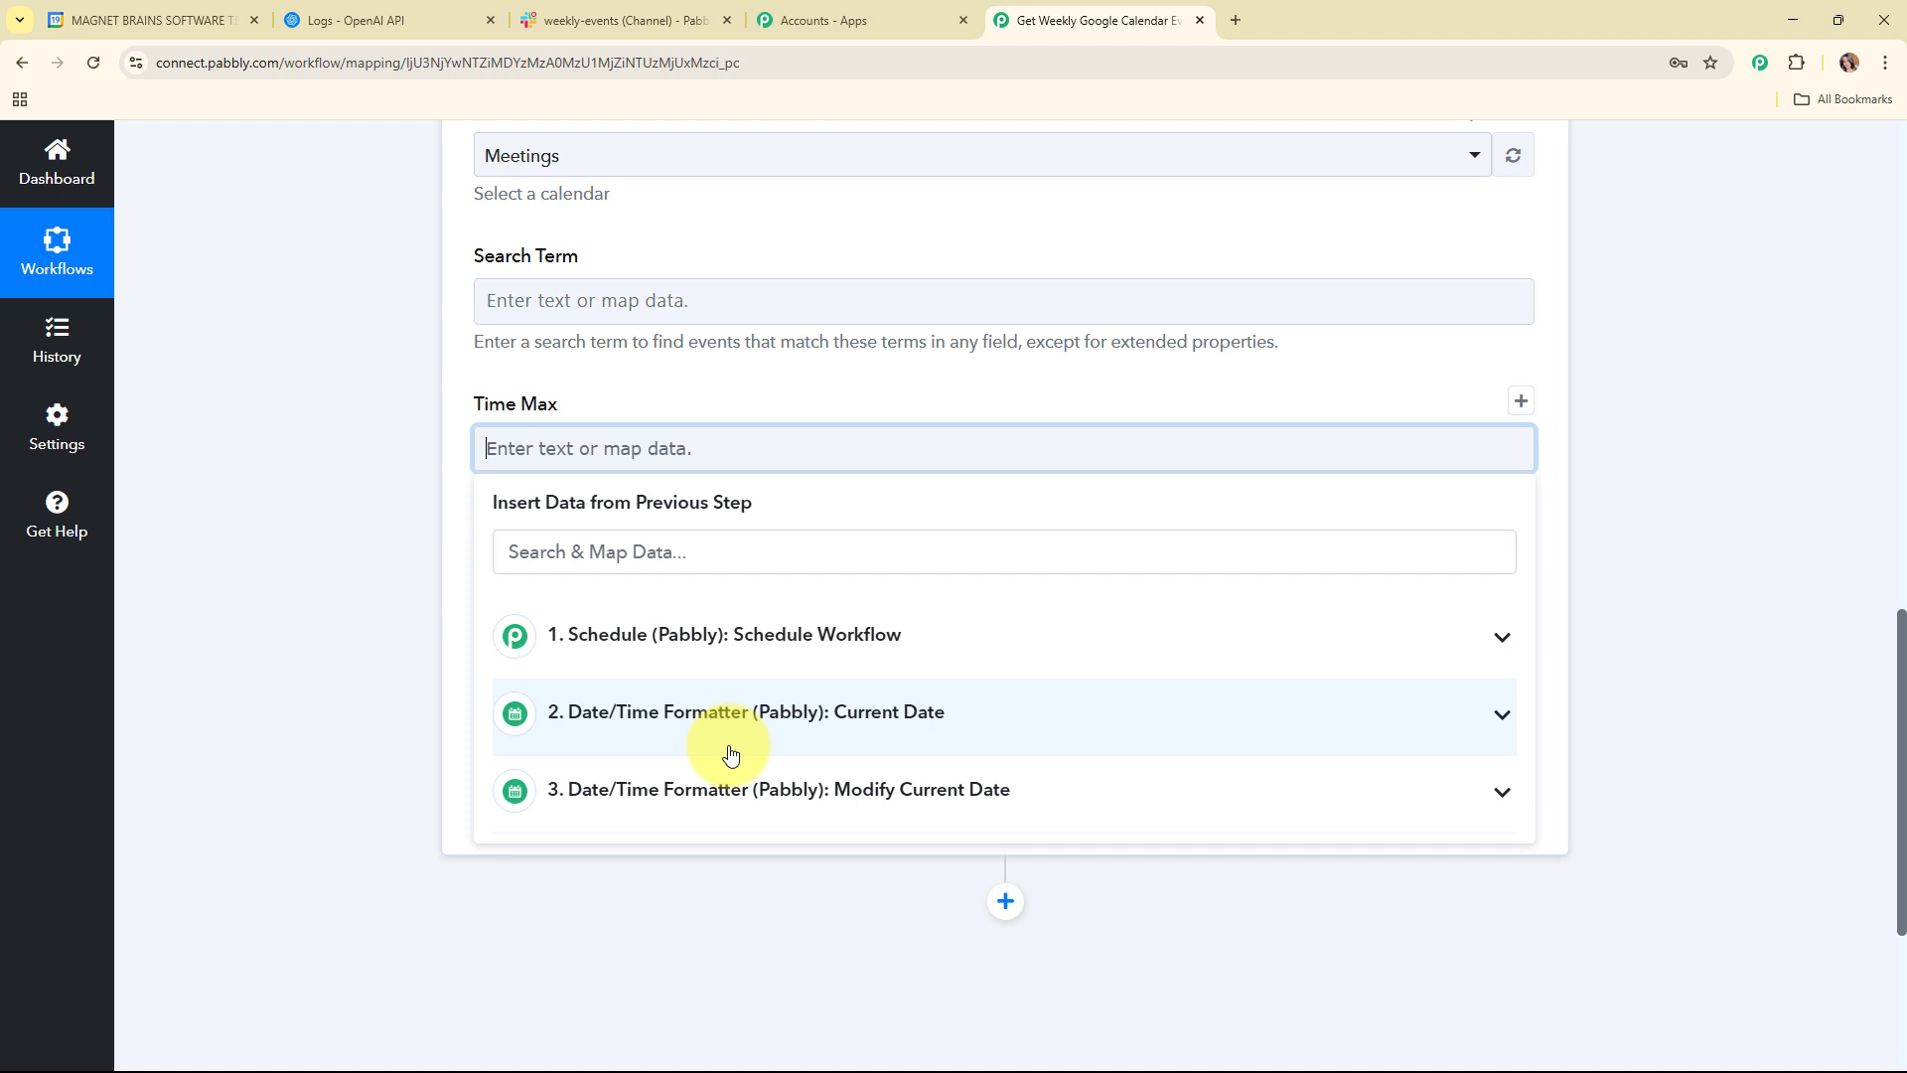
pyautogui.click(795, 791)
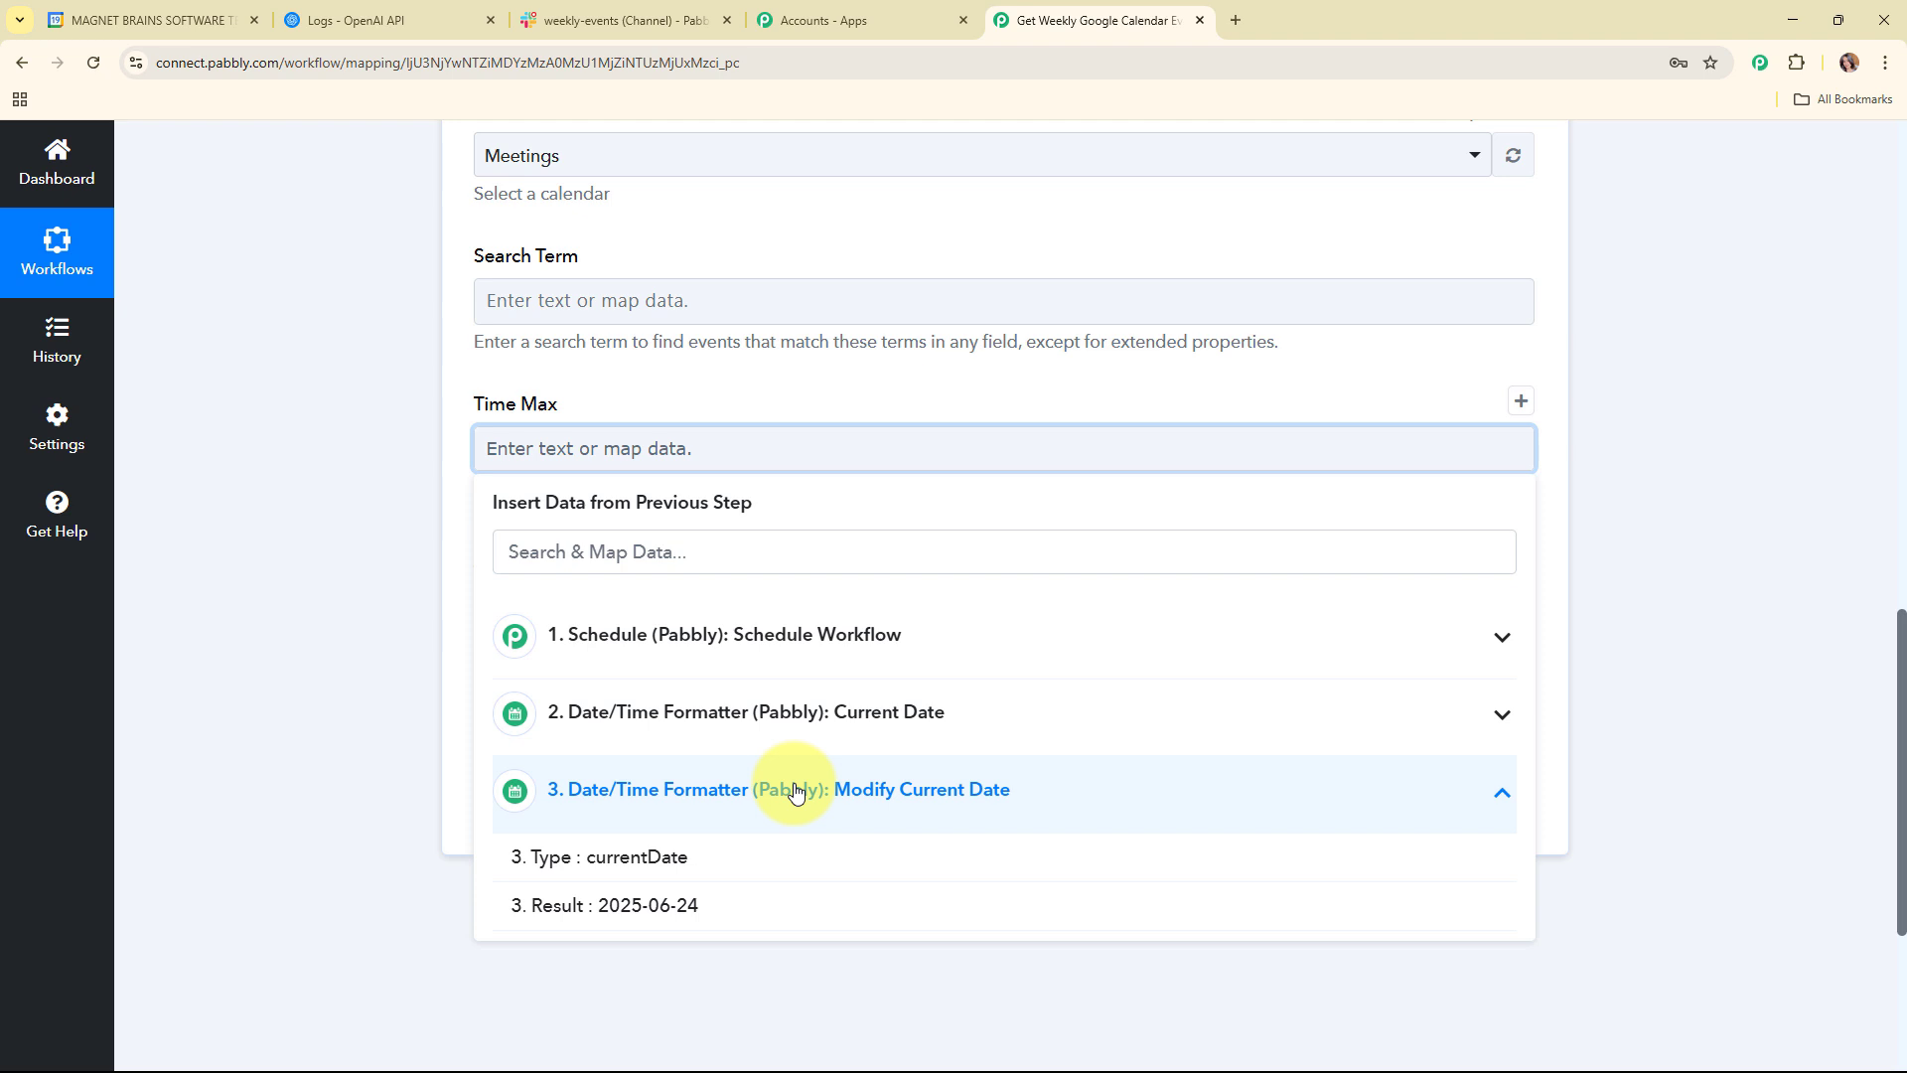
pyautogui.click(693, 909)
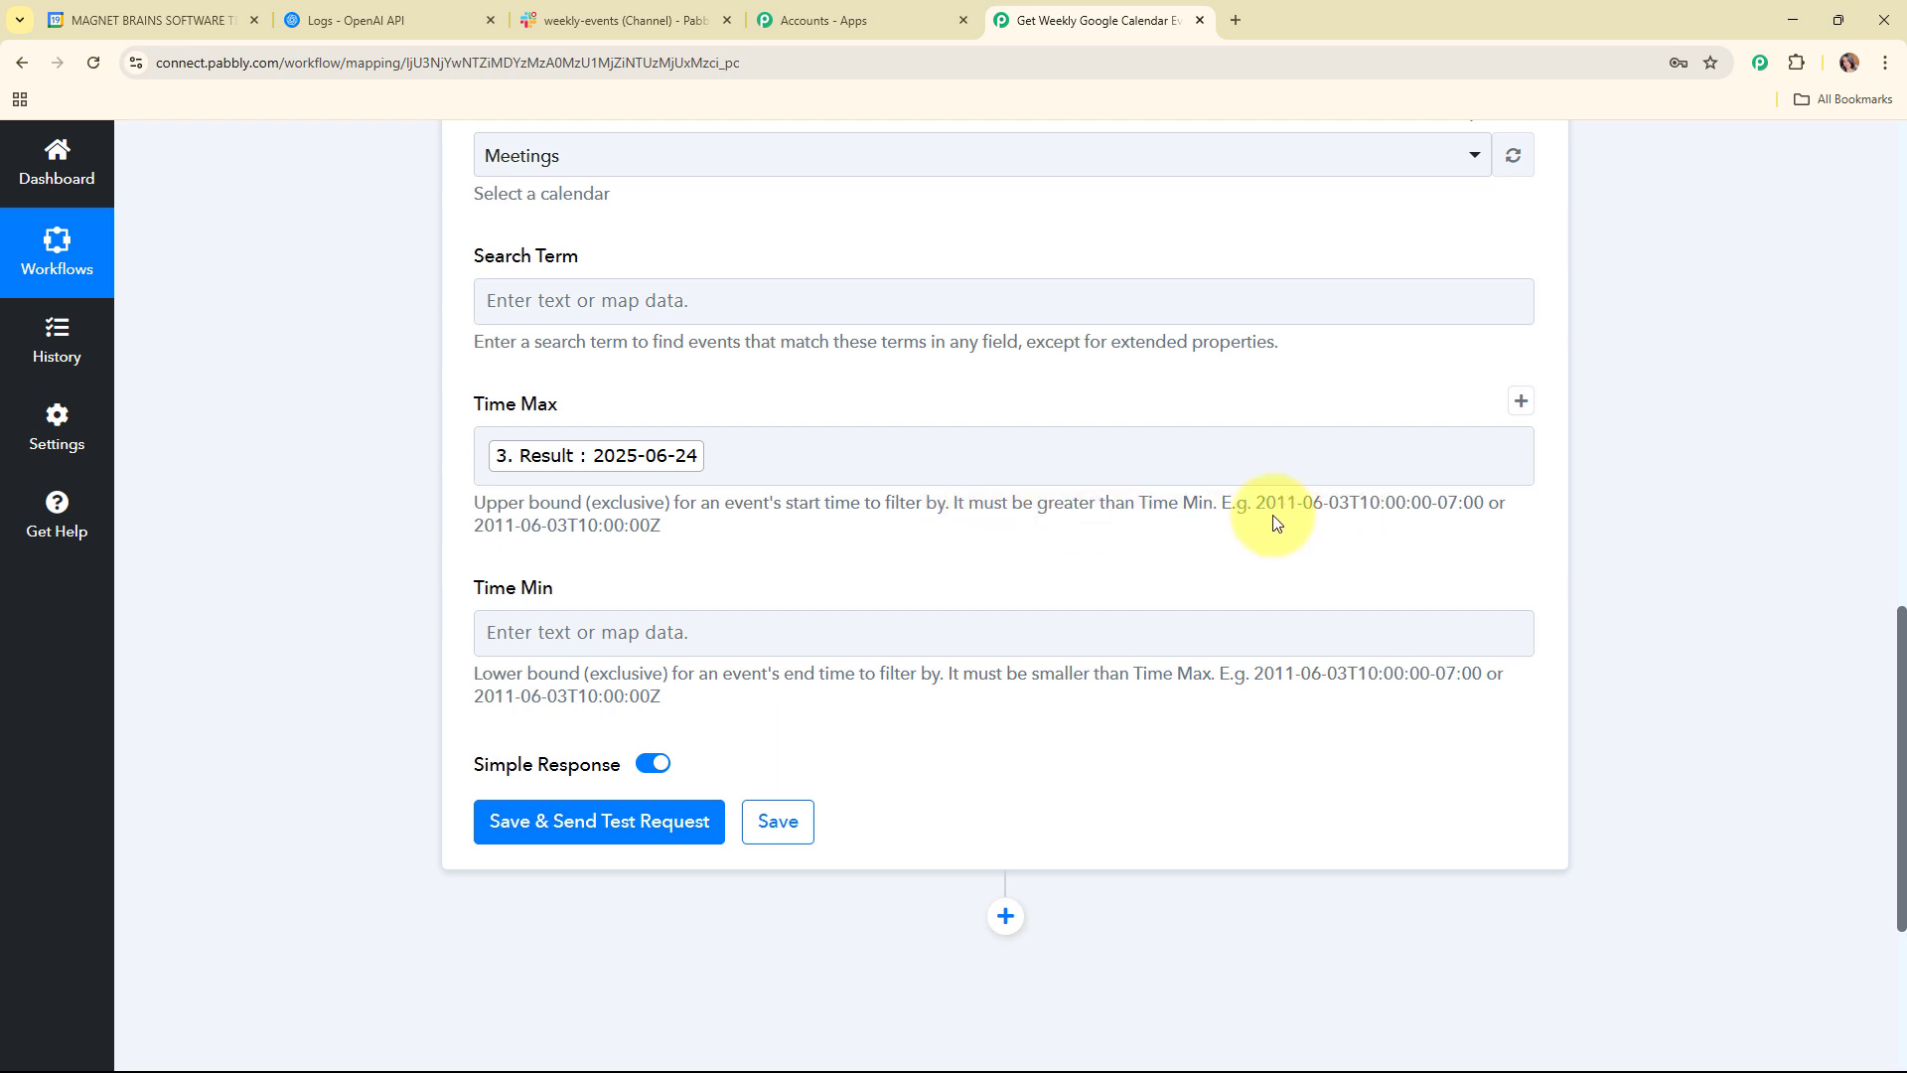
pyautogui.moveTo(1260, 506); pyautogui.dragTo(1486, 499)
pyautogui.click(1452, 515)
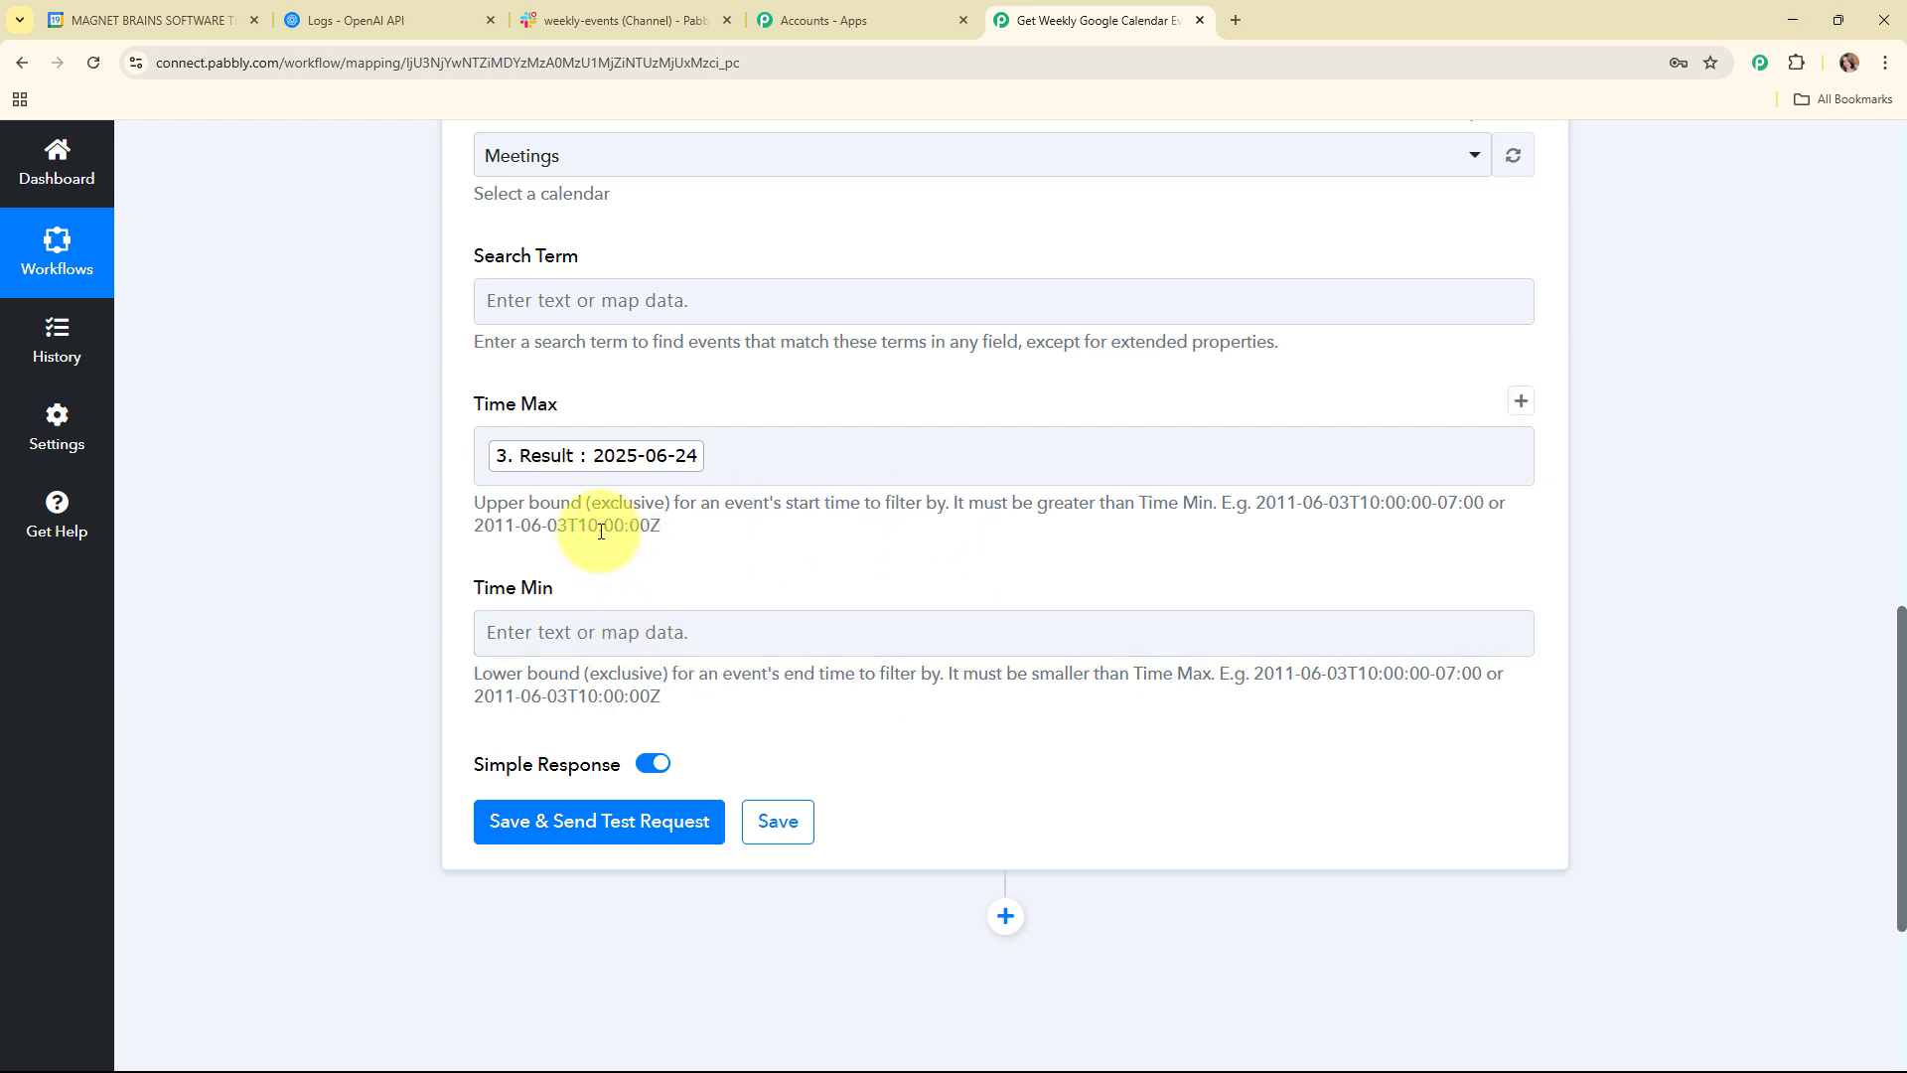
pyautogui.click(749, 449)
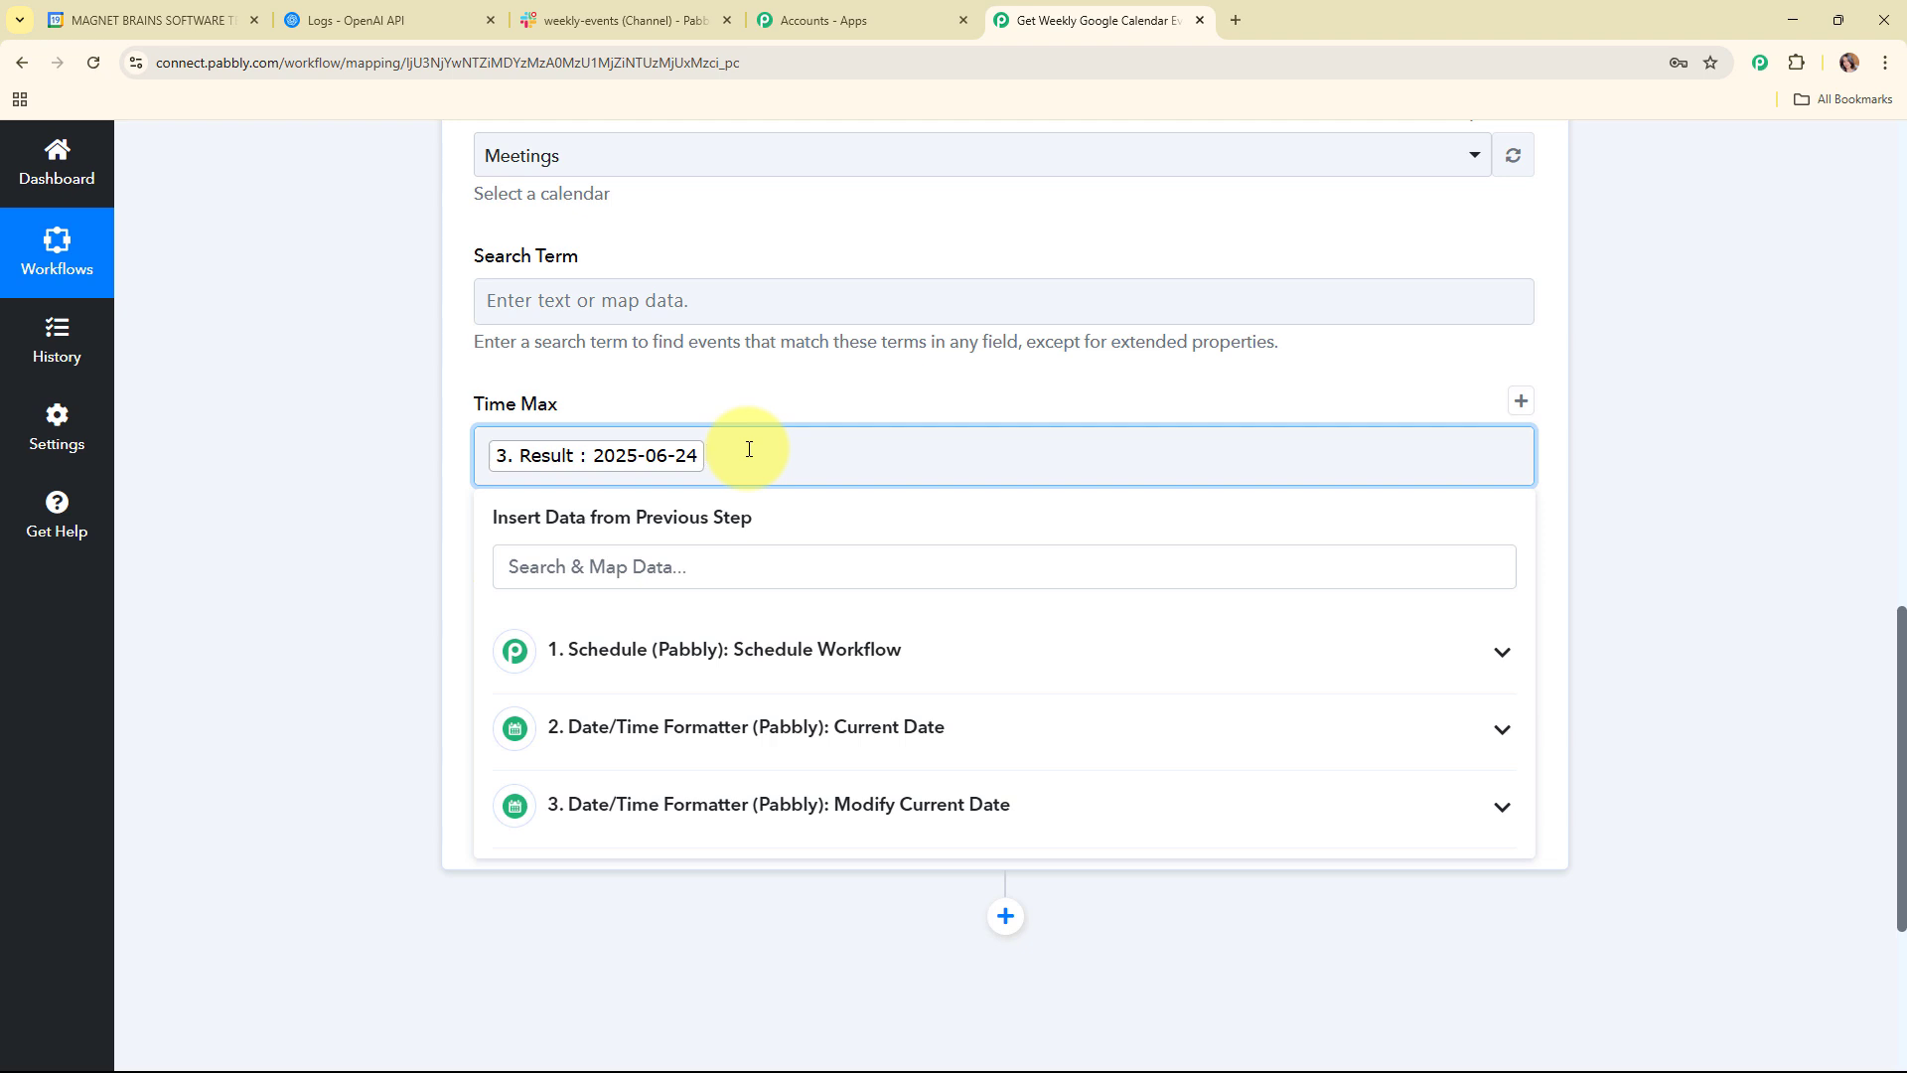
pyautogui.write('T23:59:59Z')
pyautogui.click(433, 521)
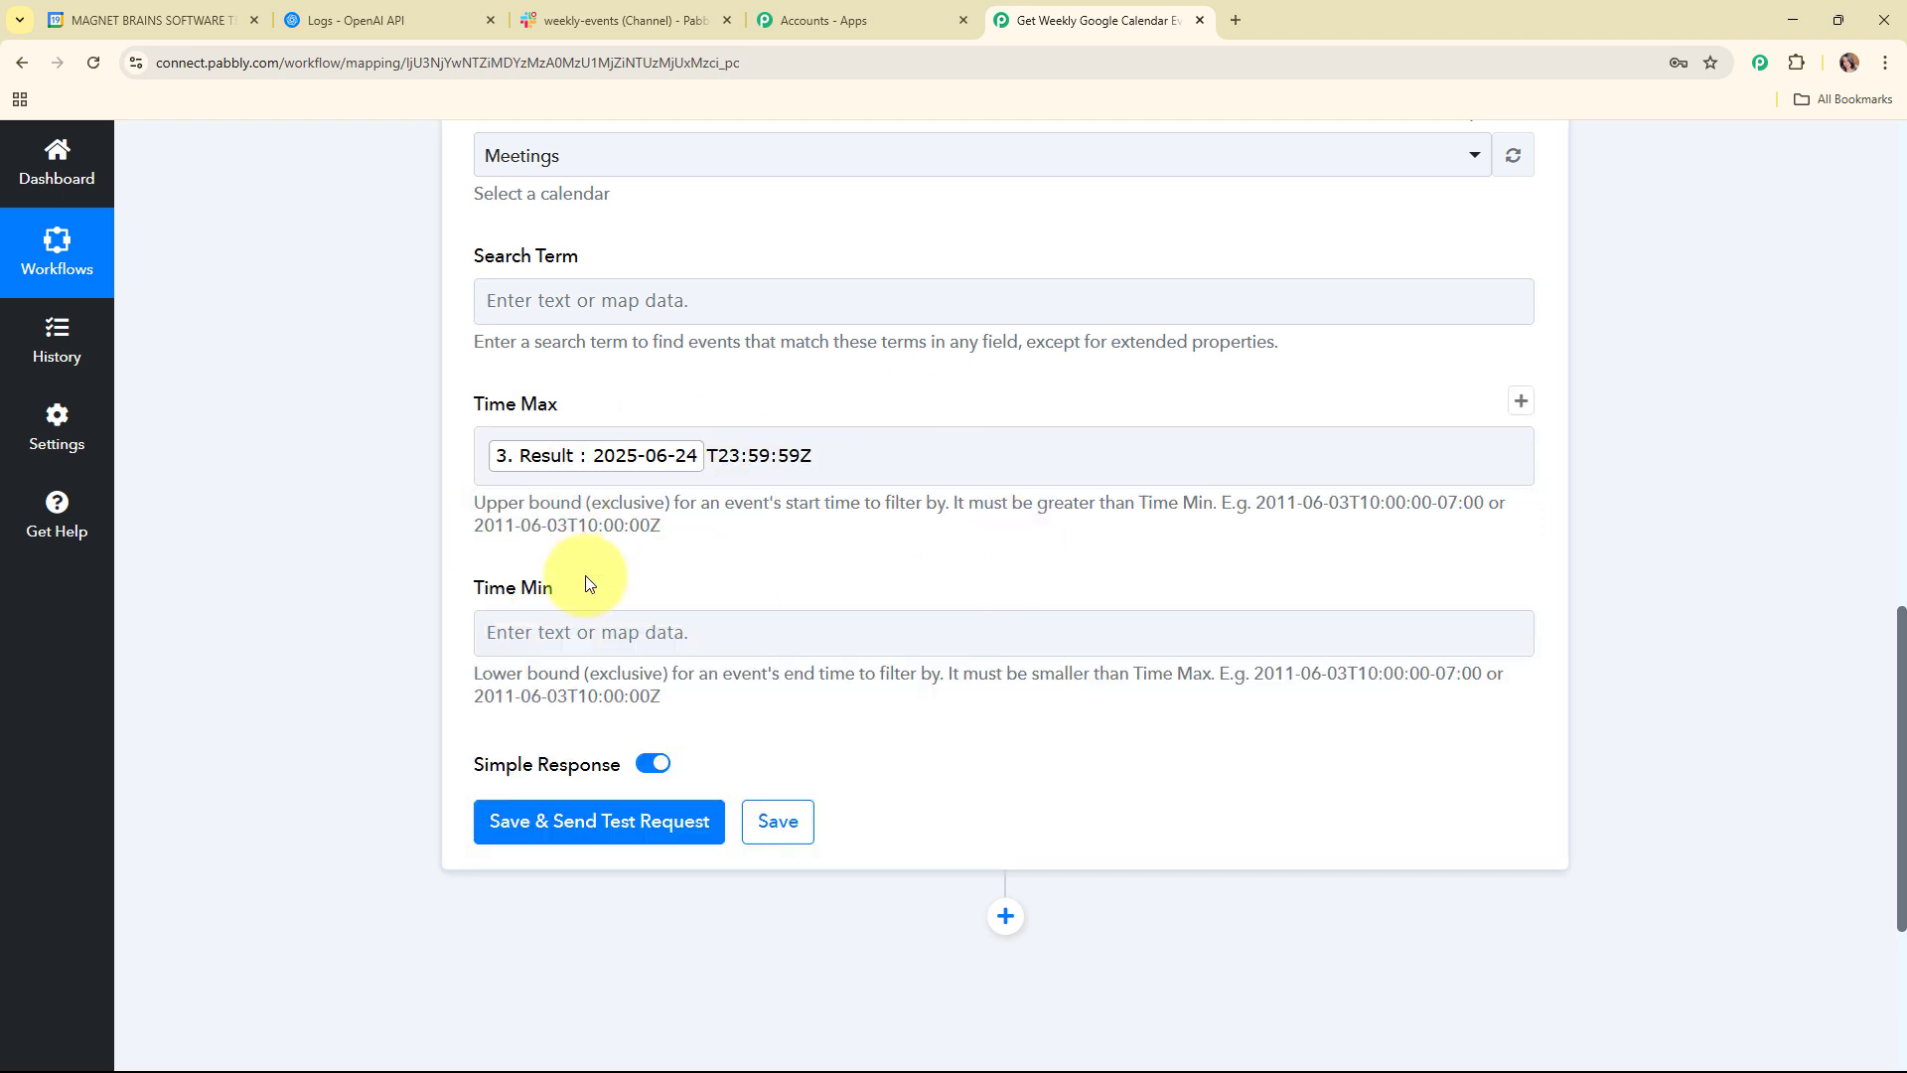
# Step: Set the event search's Time Min to the Current Date result followed by T00:00:00Z
pyautogui.scroll(-1, 711, 582)
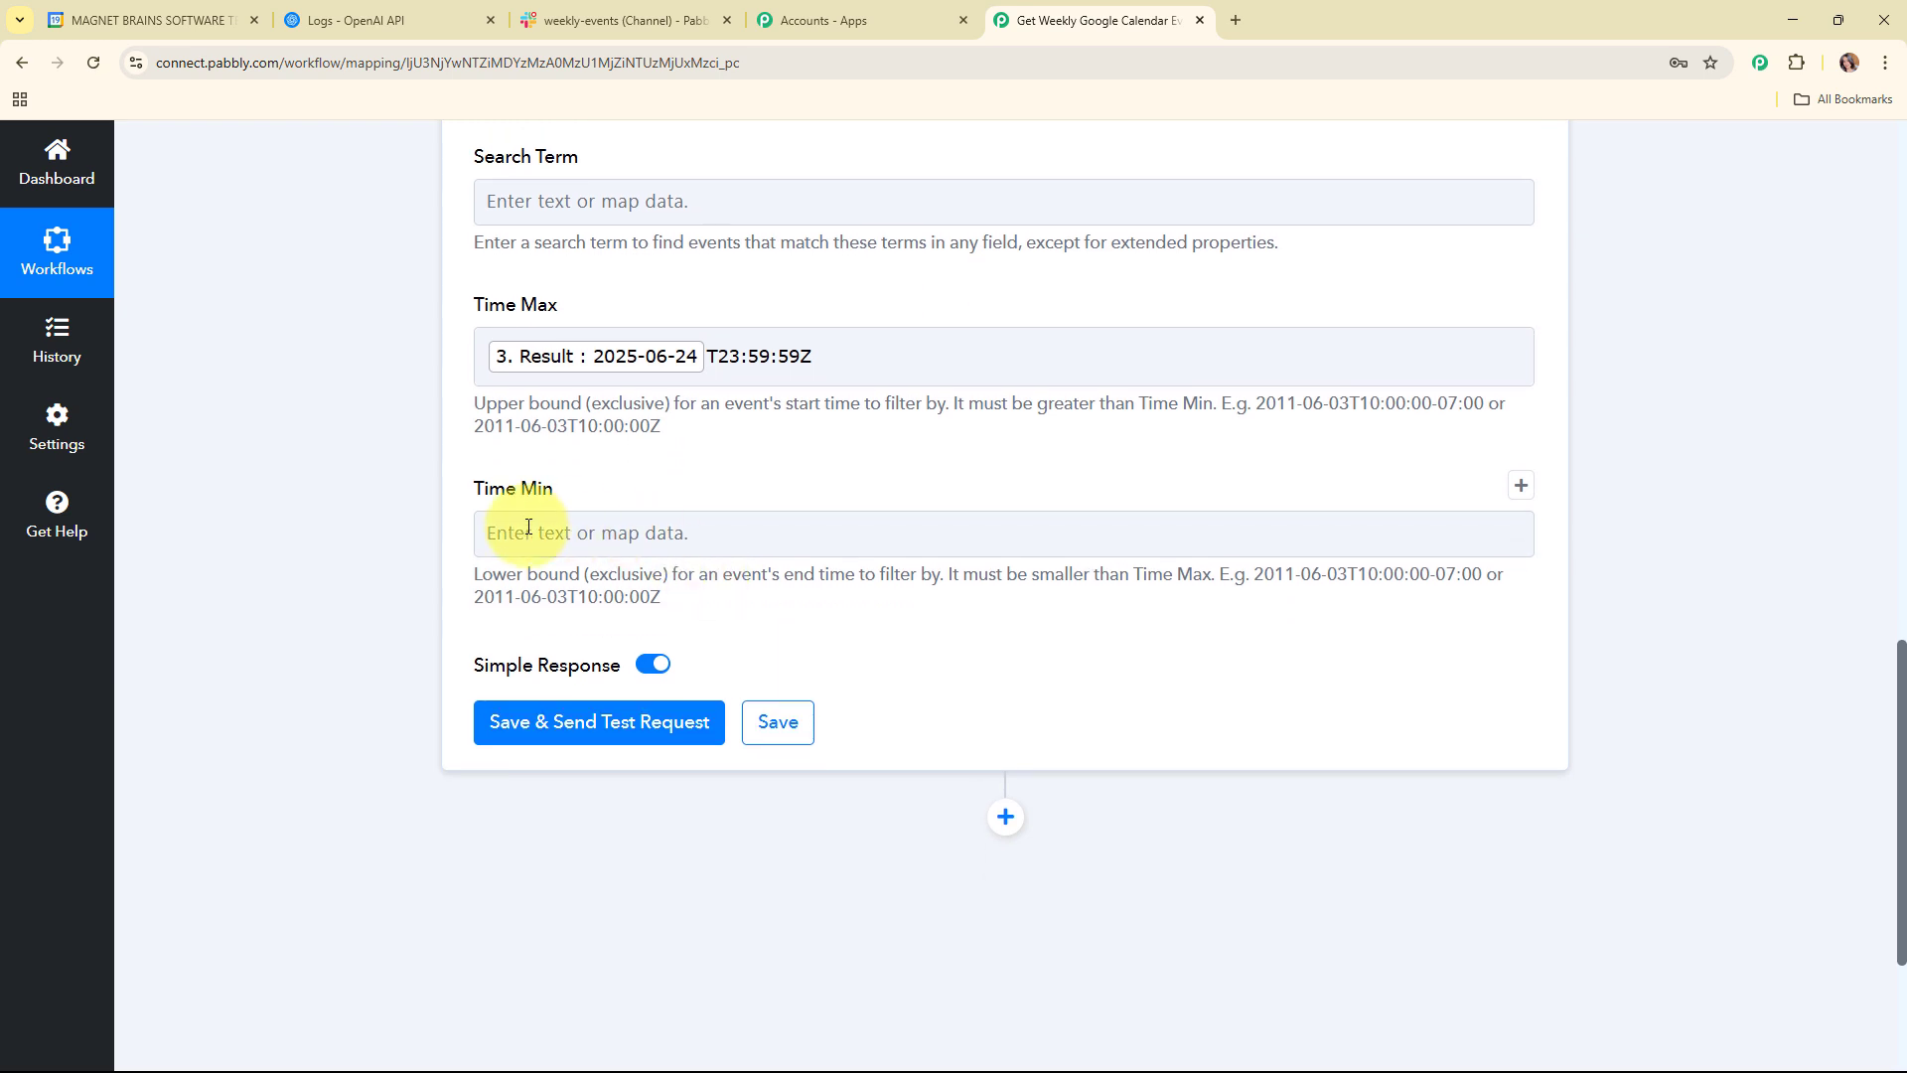
pyautogui.click(514, 528)
pyautogui.scroll(-2, 1629, 646)
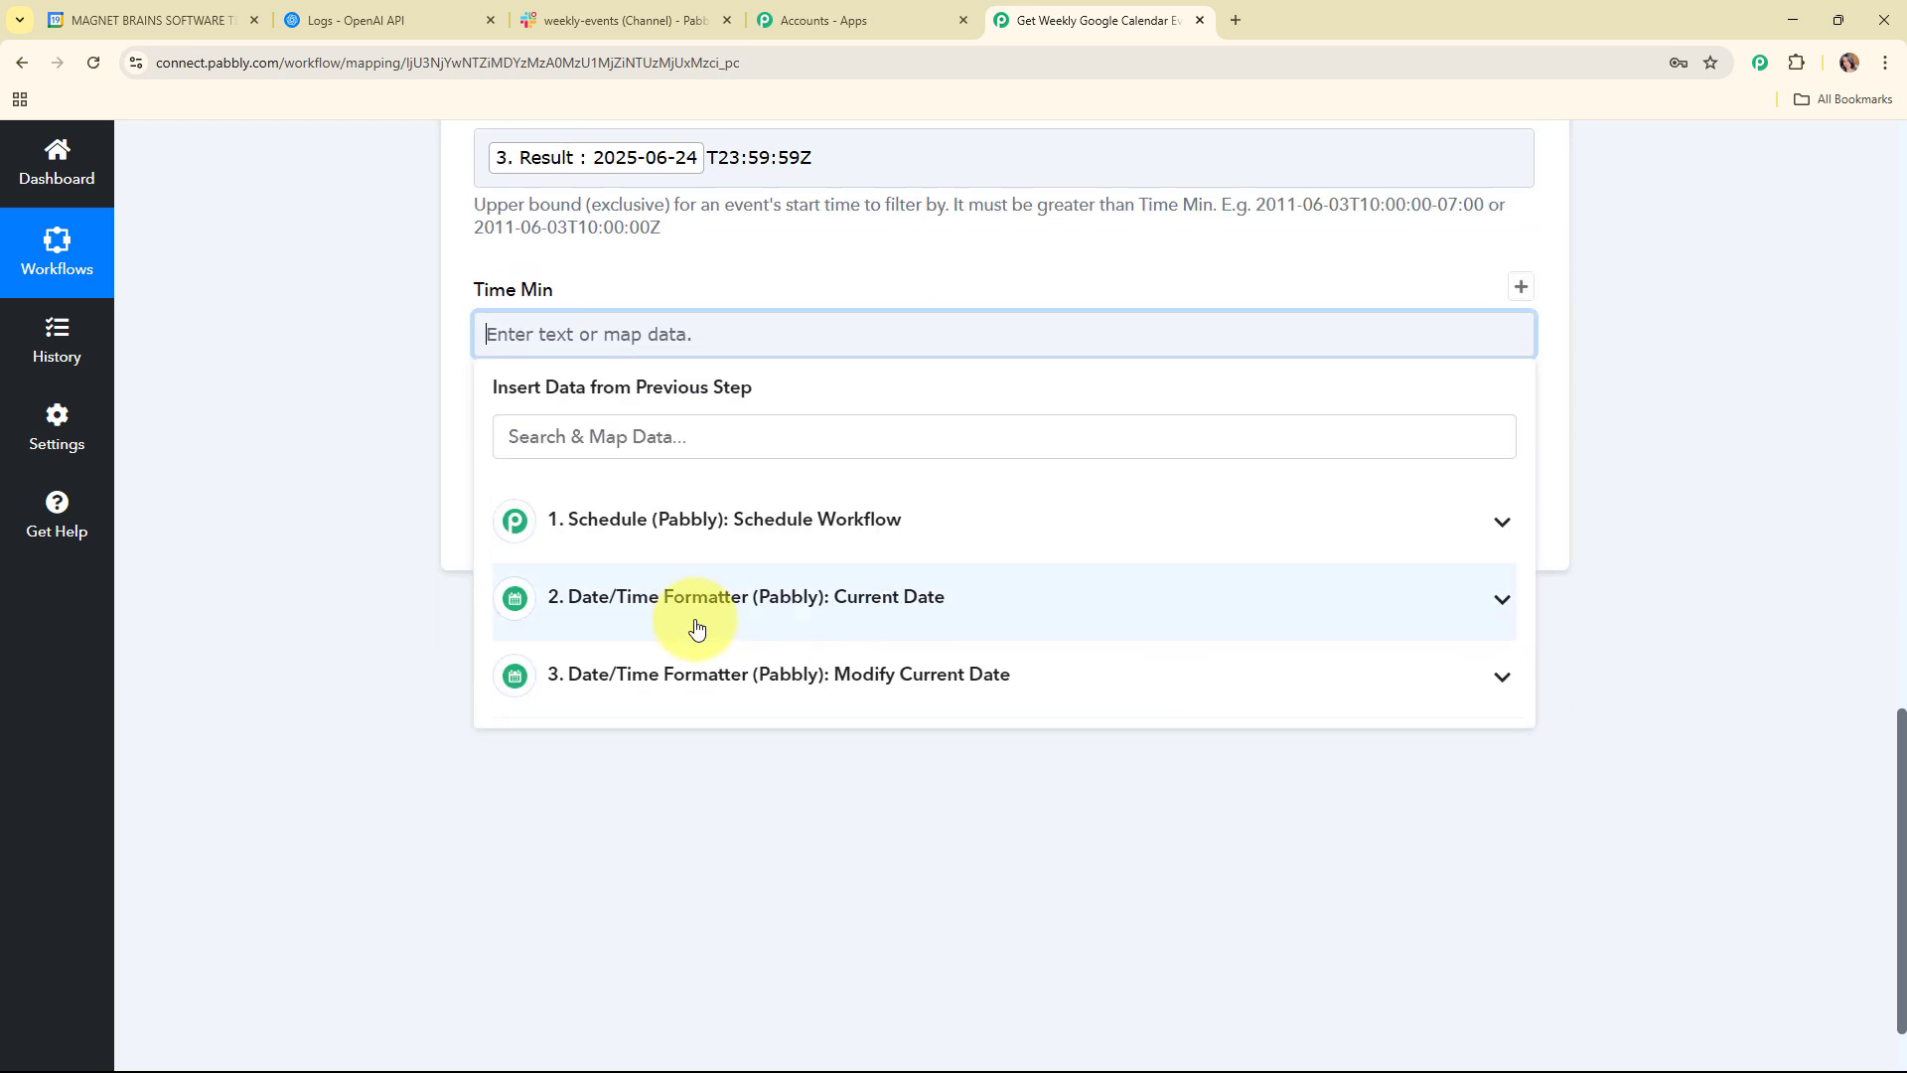
pyautogui.click(655, 608)
pyautogui.click(655, 728)
pyautogui.click(383, 532)
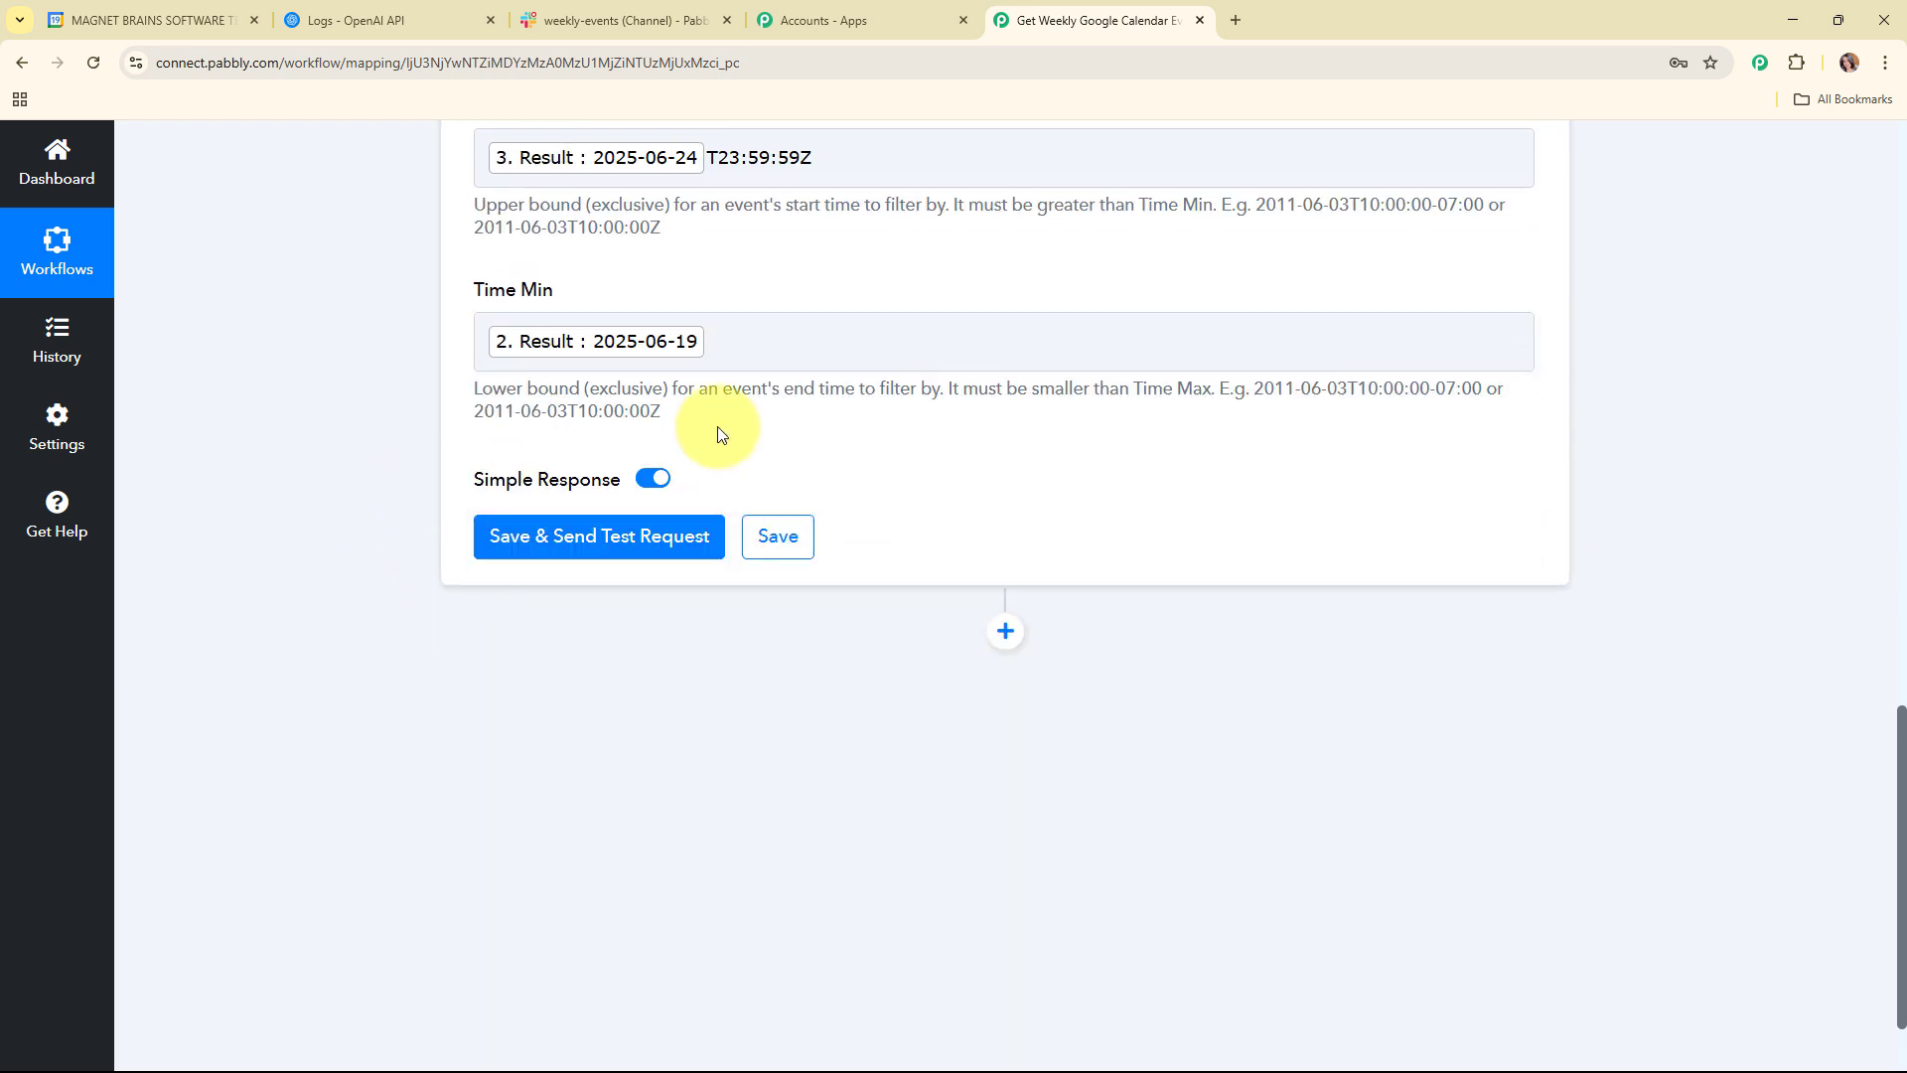
pyautogui.click(731, 346)
pyautogui.write('T00:00:00Z')
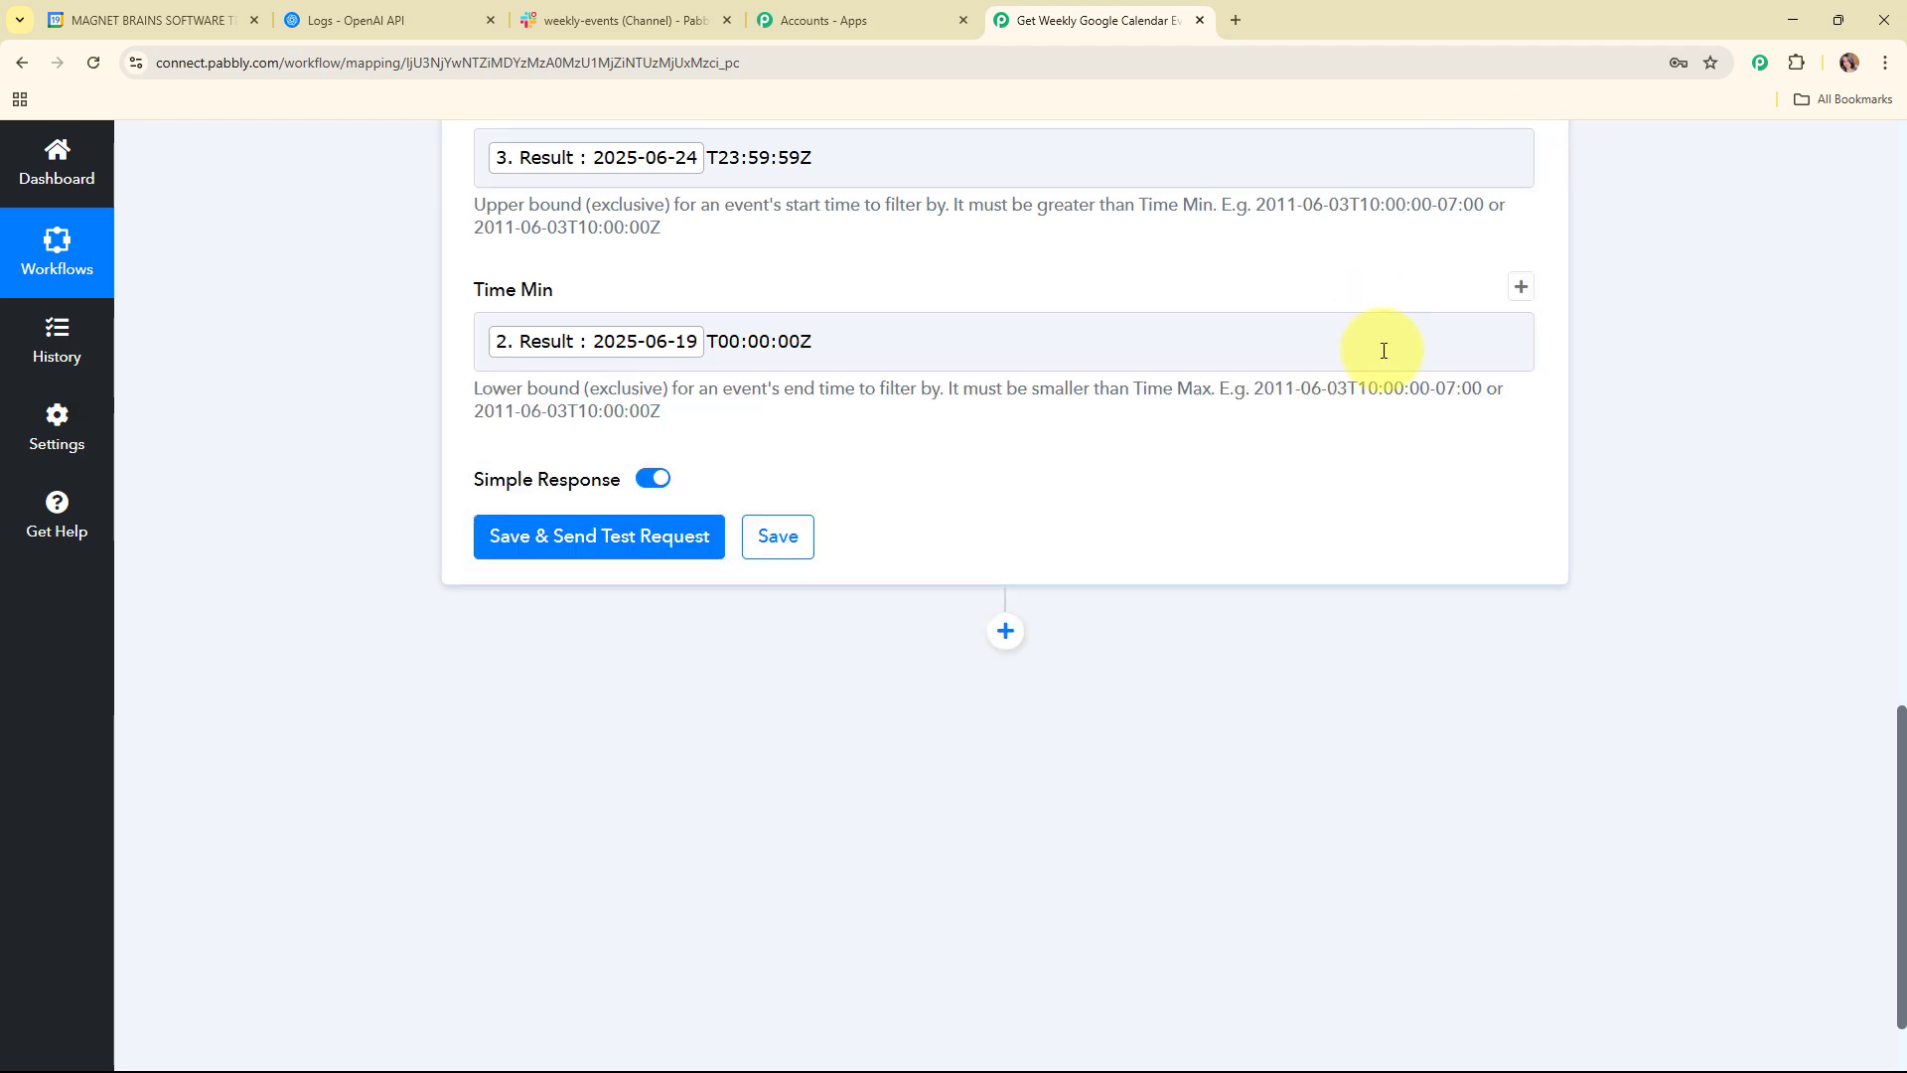
# Step: Turn off Simple Response for the calendar search, then save the step and send a test request
pyautogui.scroll(5, 1439, 460)
pyautogui.scroll(-6, 1442, 459)
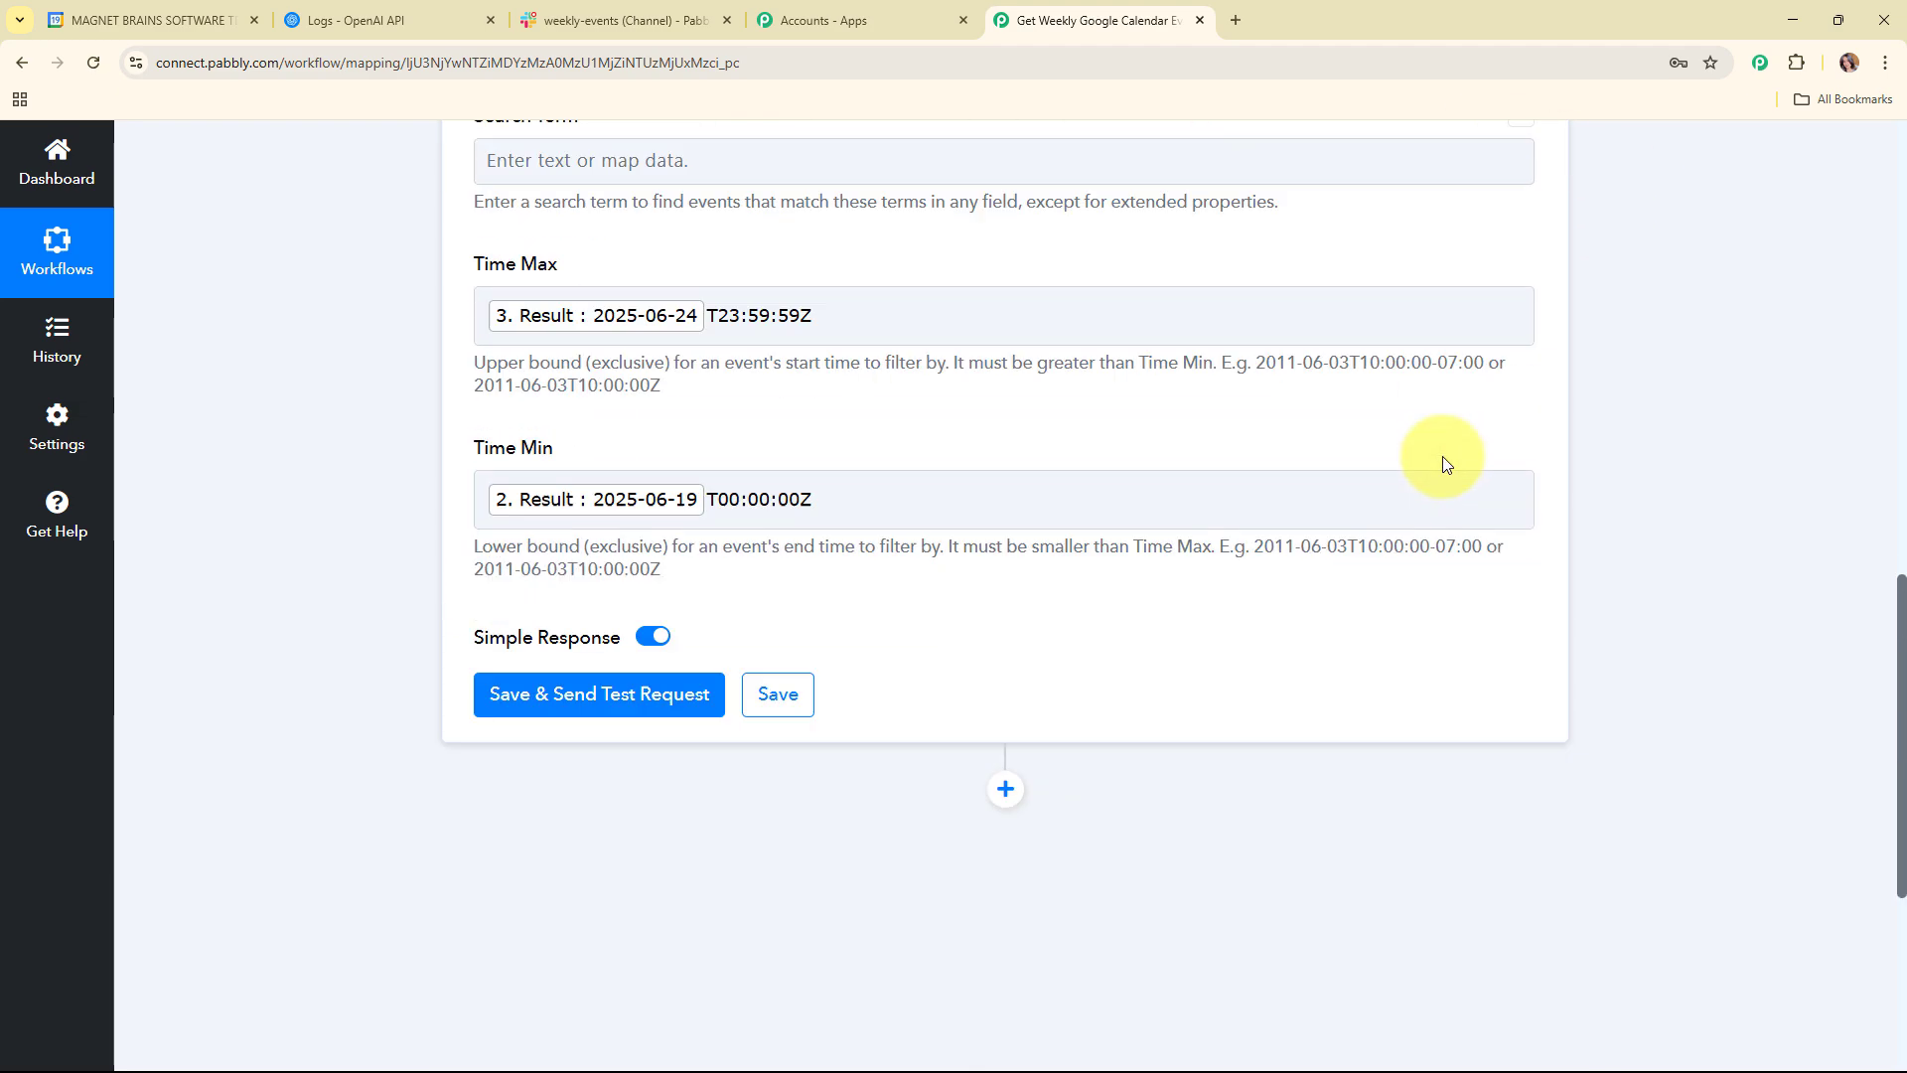
pyautogui.click(606, 415)
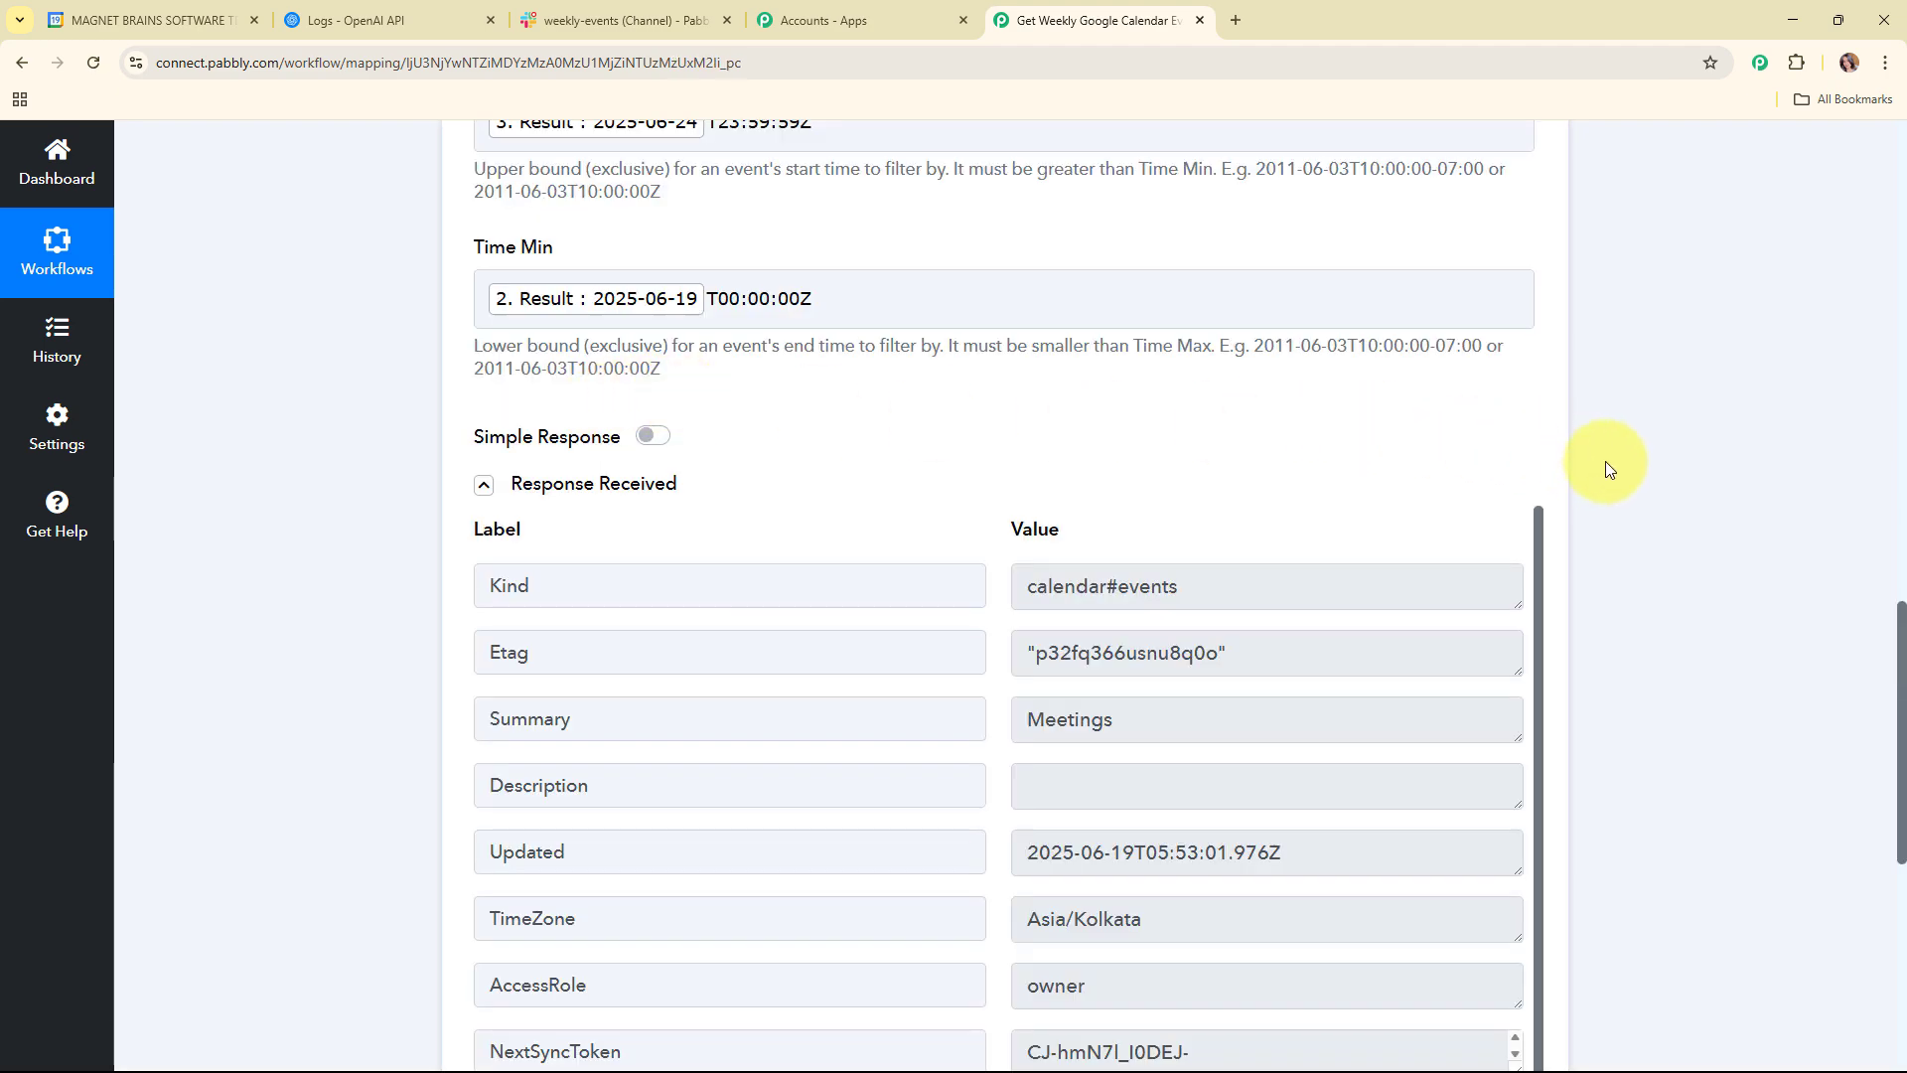
# Step: Check the Items value in the received calendar response and collapse the Google Calendar step
pyautogui.scroll(-3, 1619, 465)
pyautogui.scroll(-1, 1217, 455)
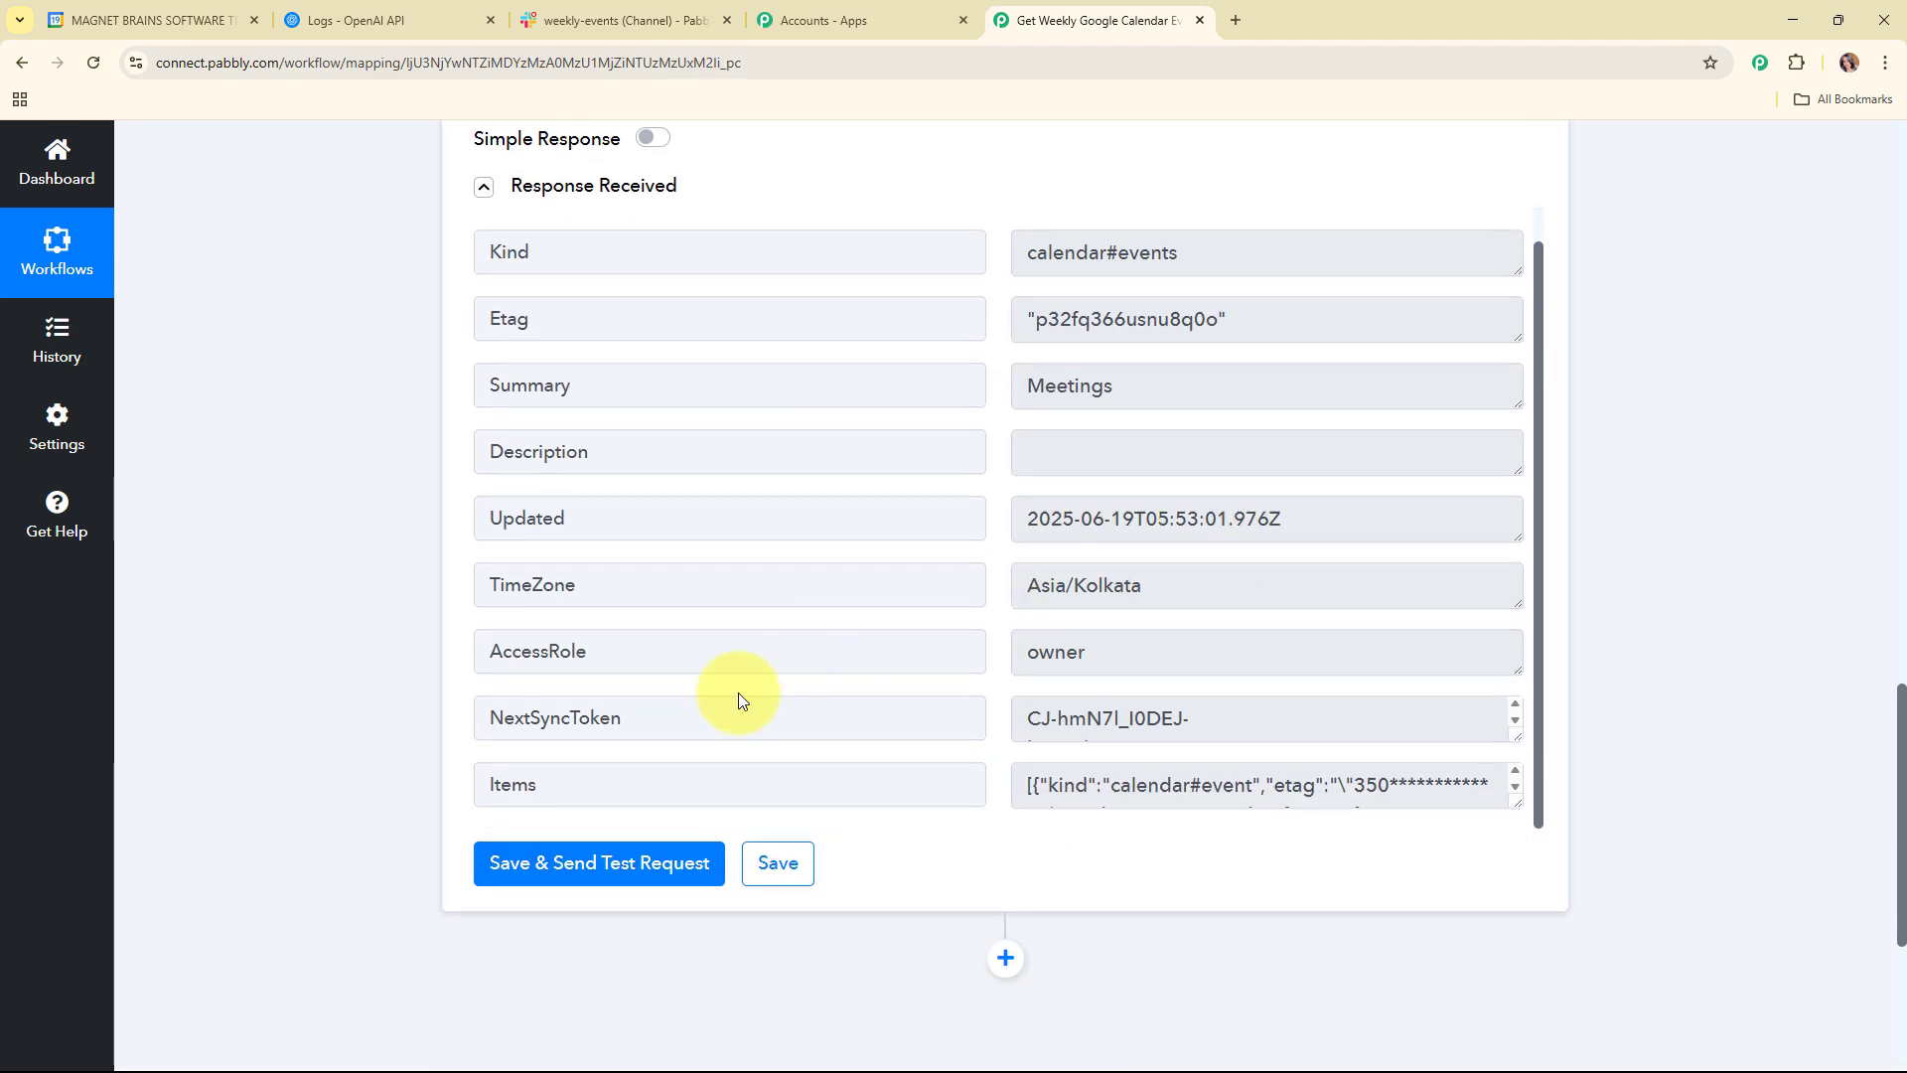
pyautogui.moveTo(1009, 787); pyautogui.dragTo(1422, 808)
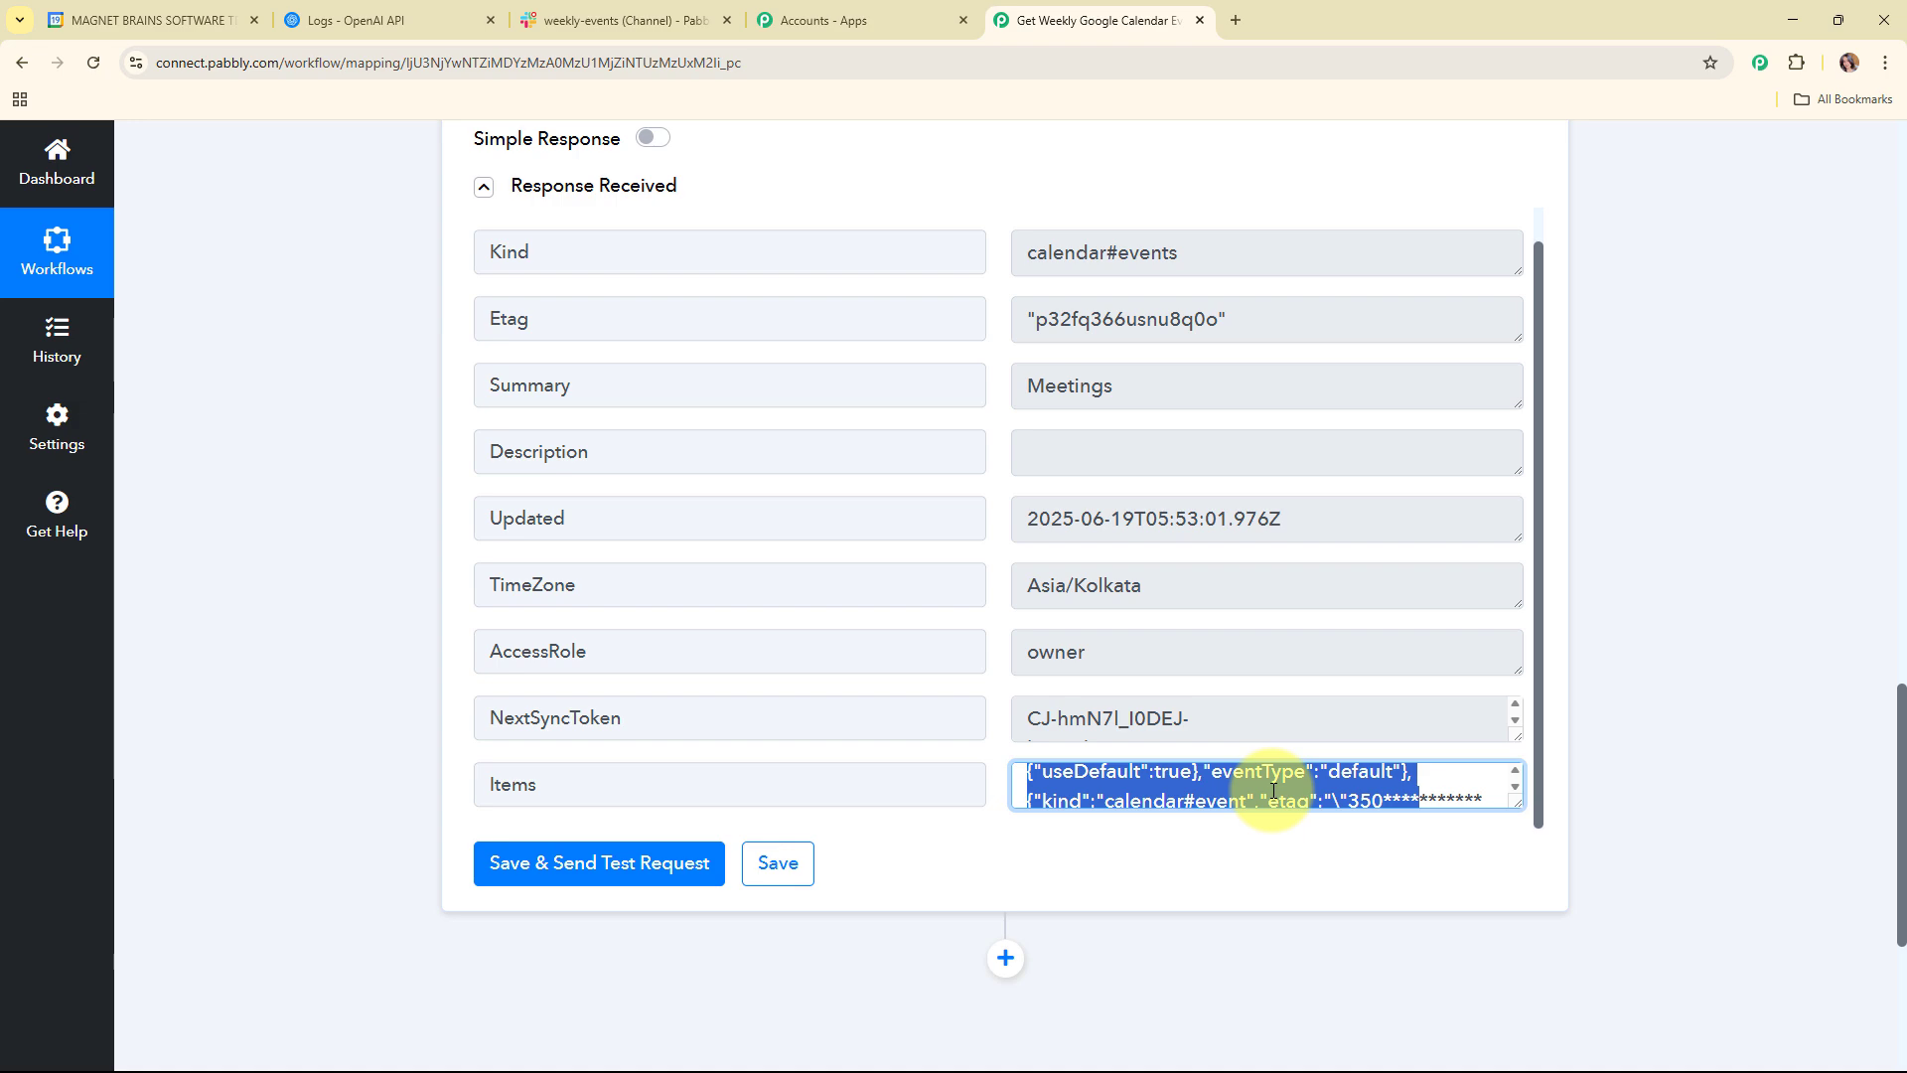
pyautogui.scroll(1, 1495, 630)
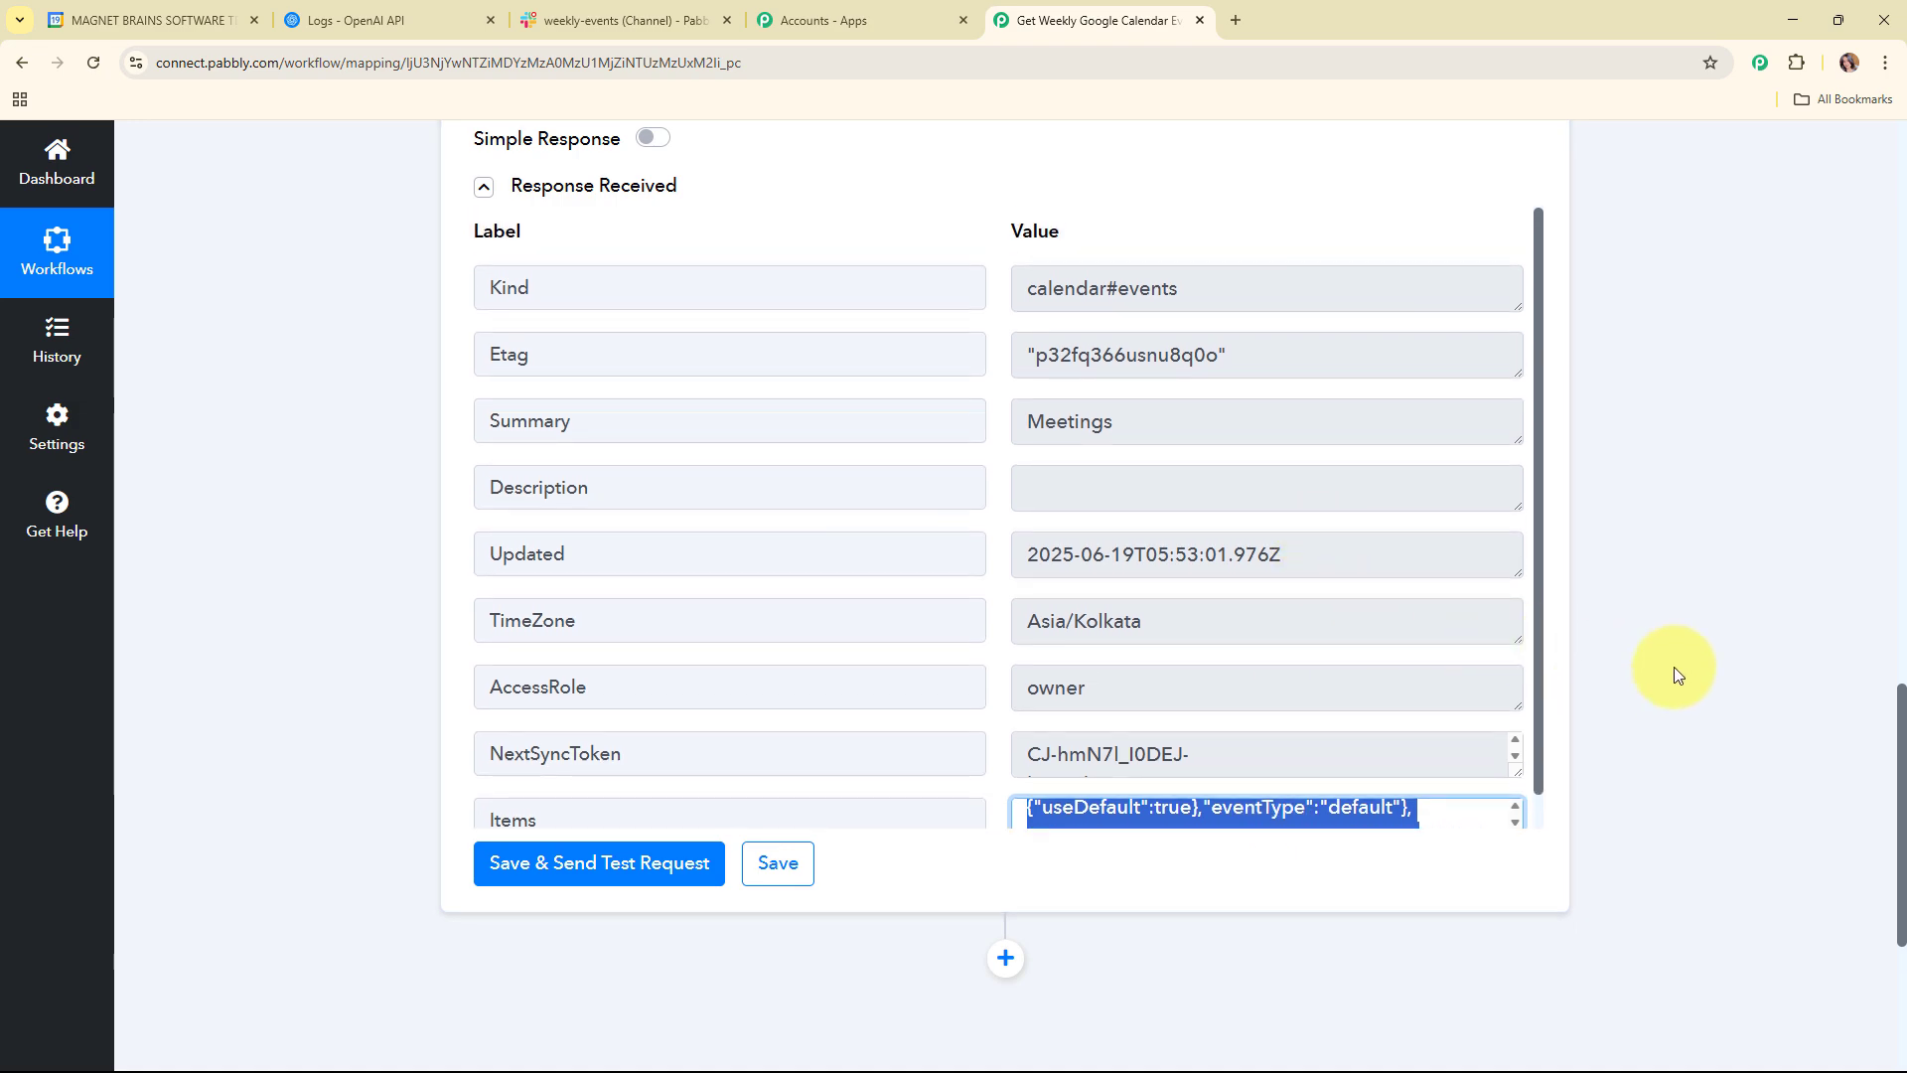
pyautogui.scroll(4, 1672, 665)
pyautogui.scroll(8, 1673, 665)
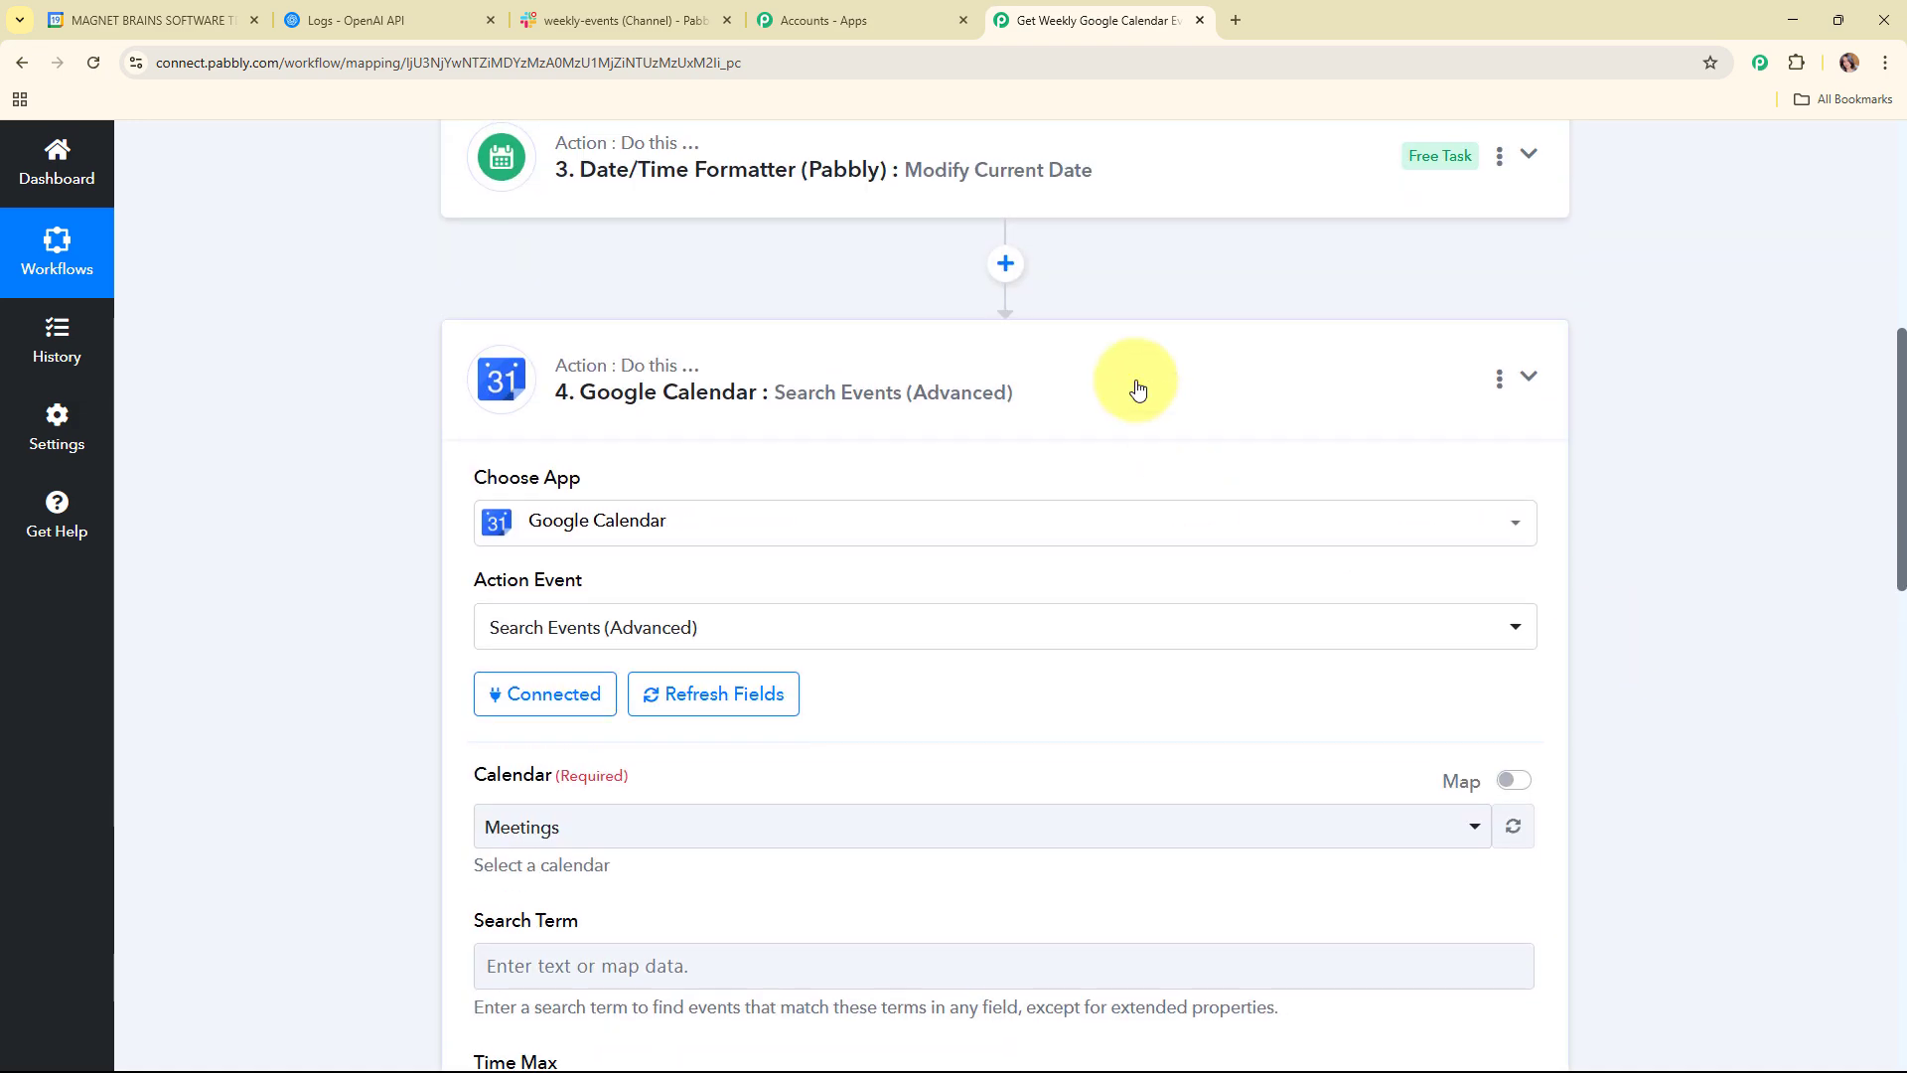
pyautogui.click(1137, 388)
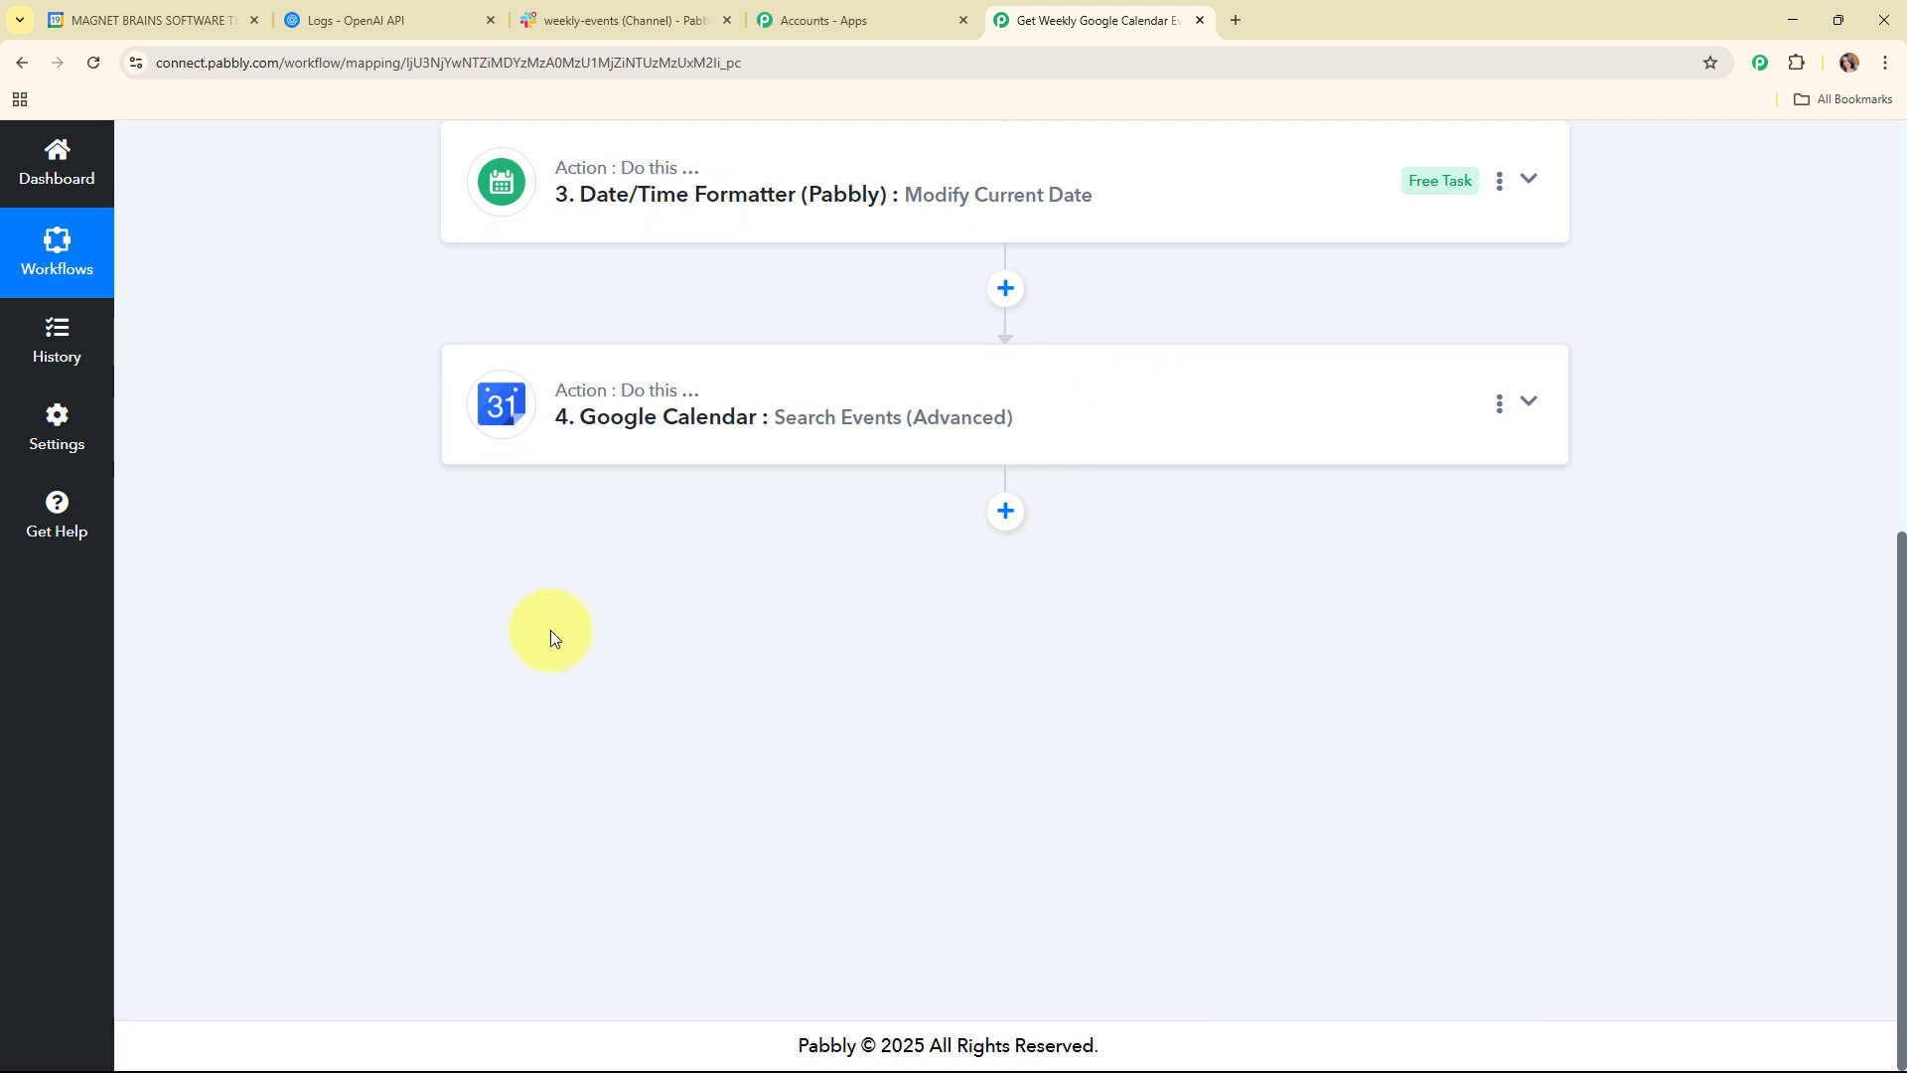
# Step: Add an action step after the Google Calendar search using OpenAI (ChatGPT, DALL-E, Whisper) with the ChatGPT event
pyautogui.click(865, 425)
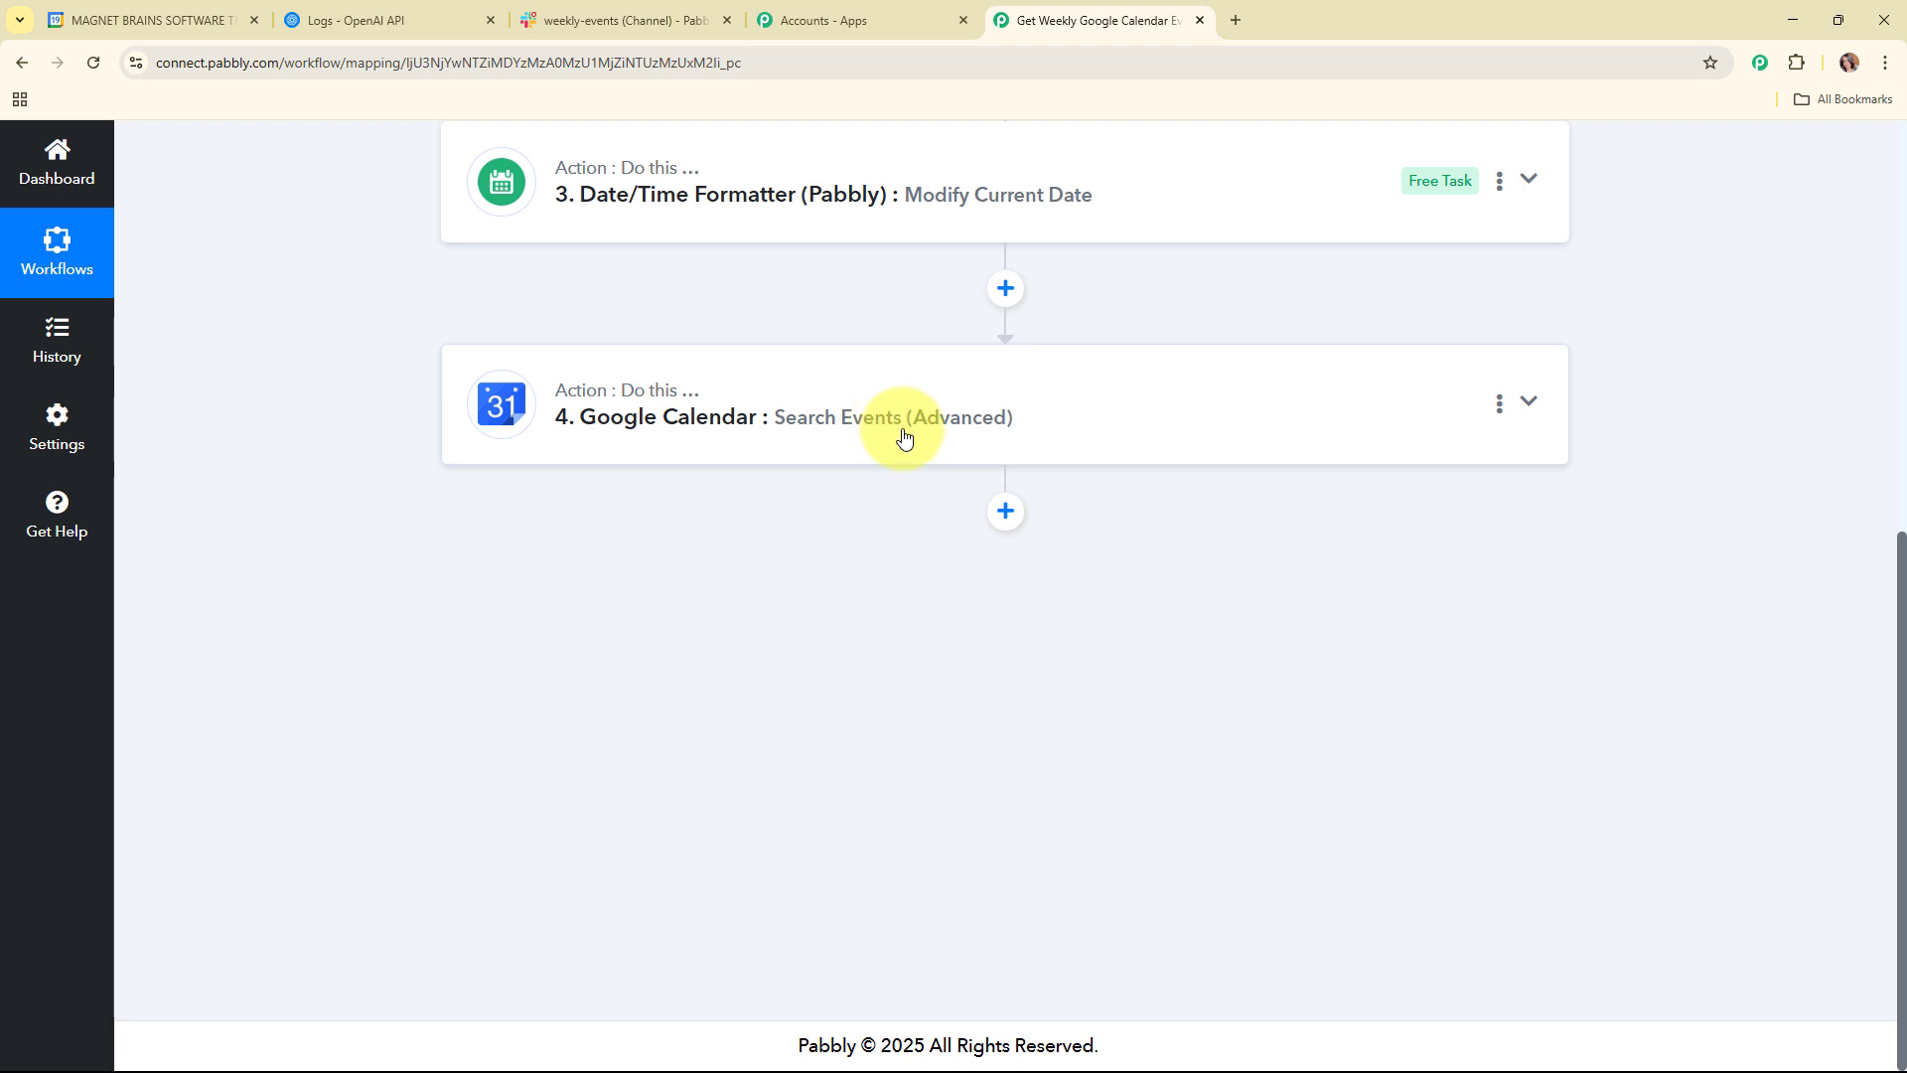
pyautogui.click(1013, 526)
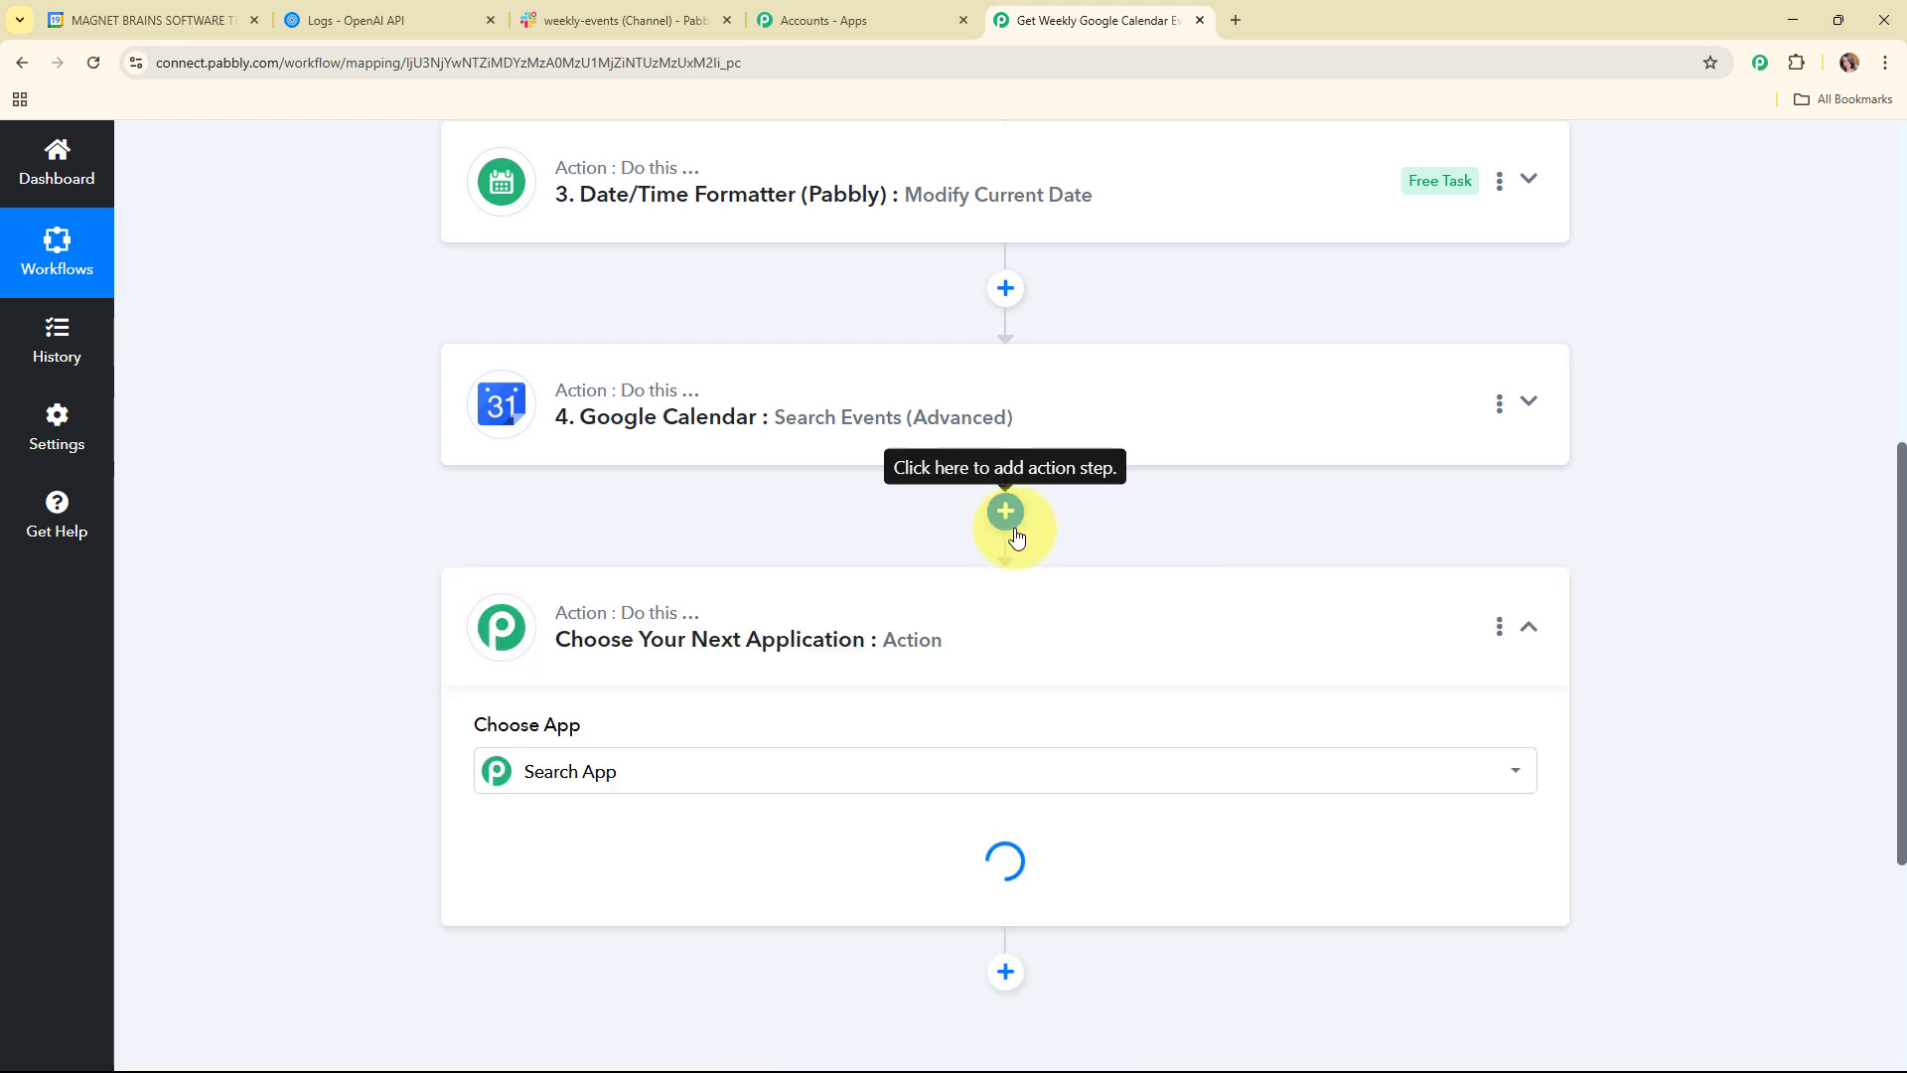
pyautogui.write('op')
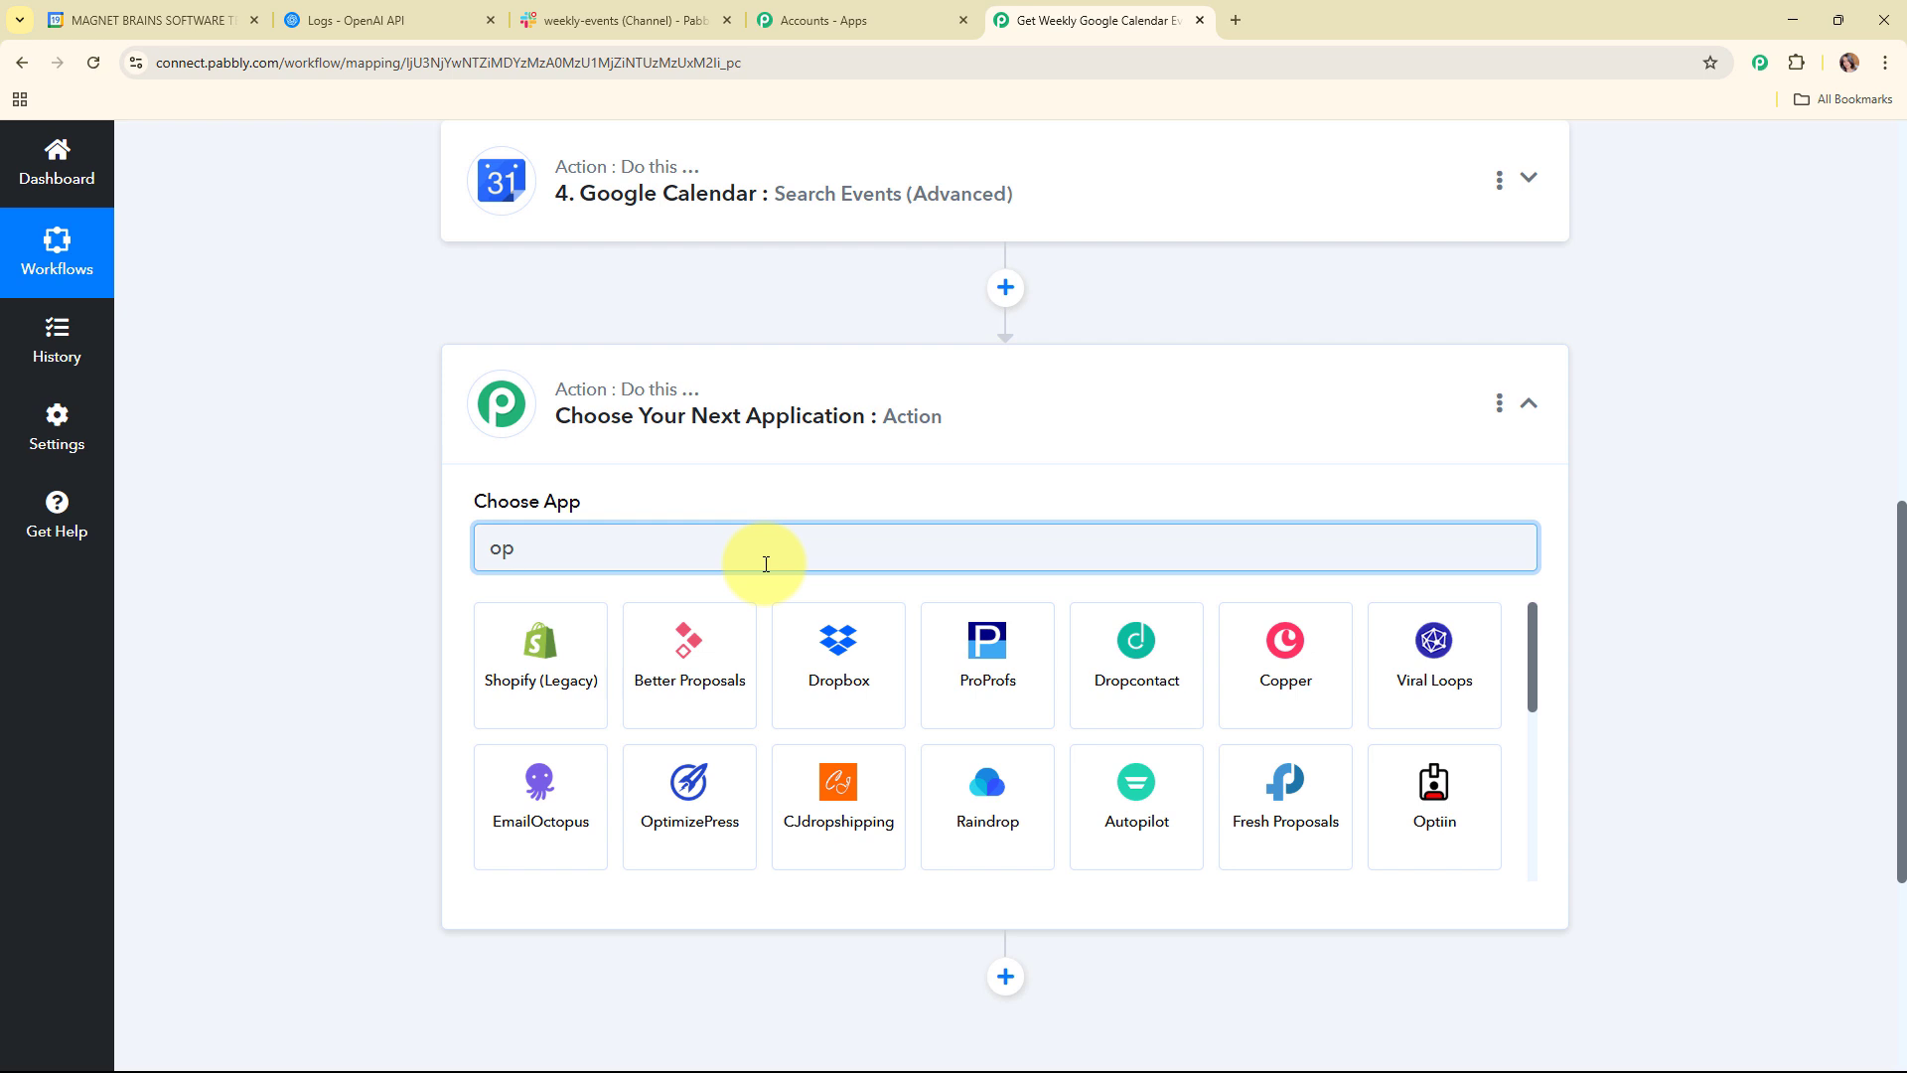
pyautogui.write('e')
pyautogui.click(730, 651)
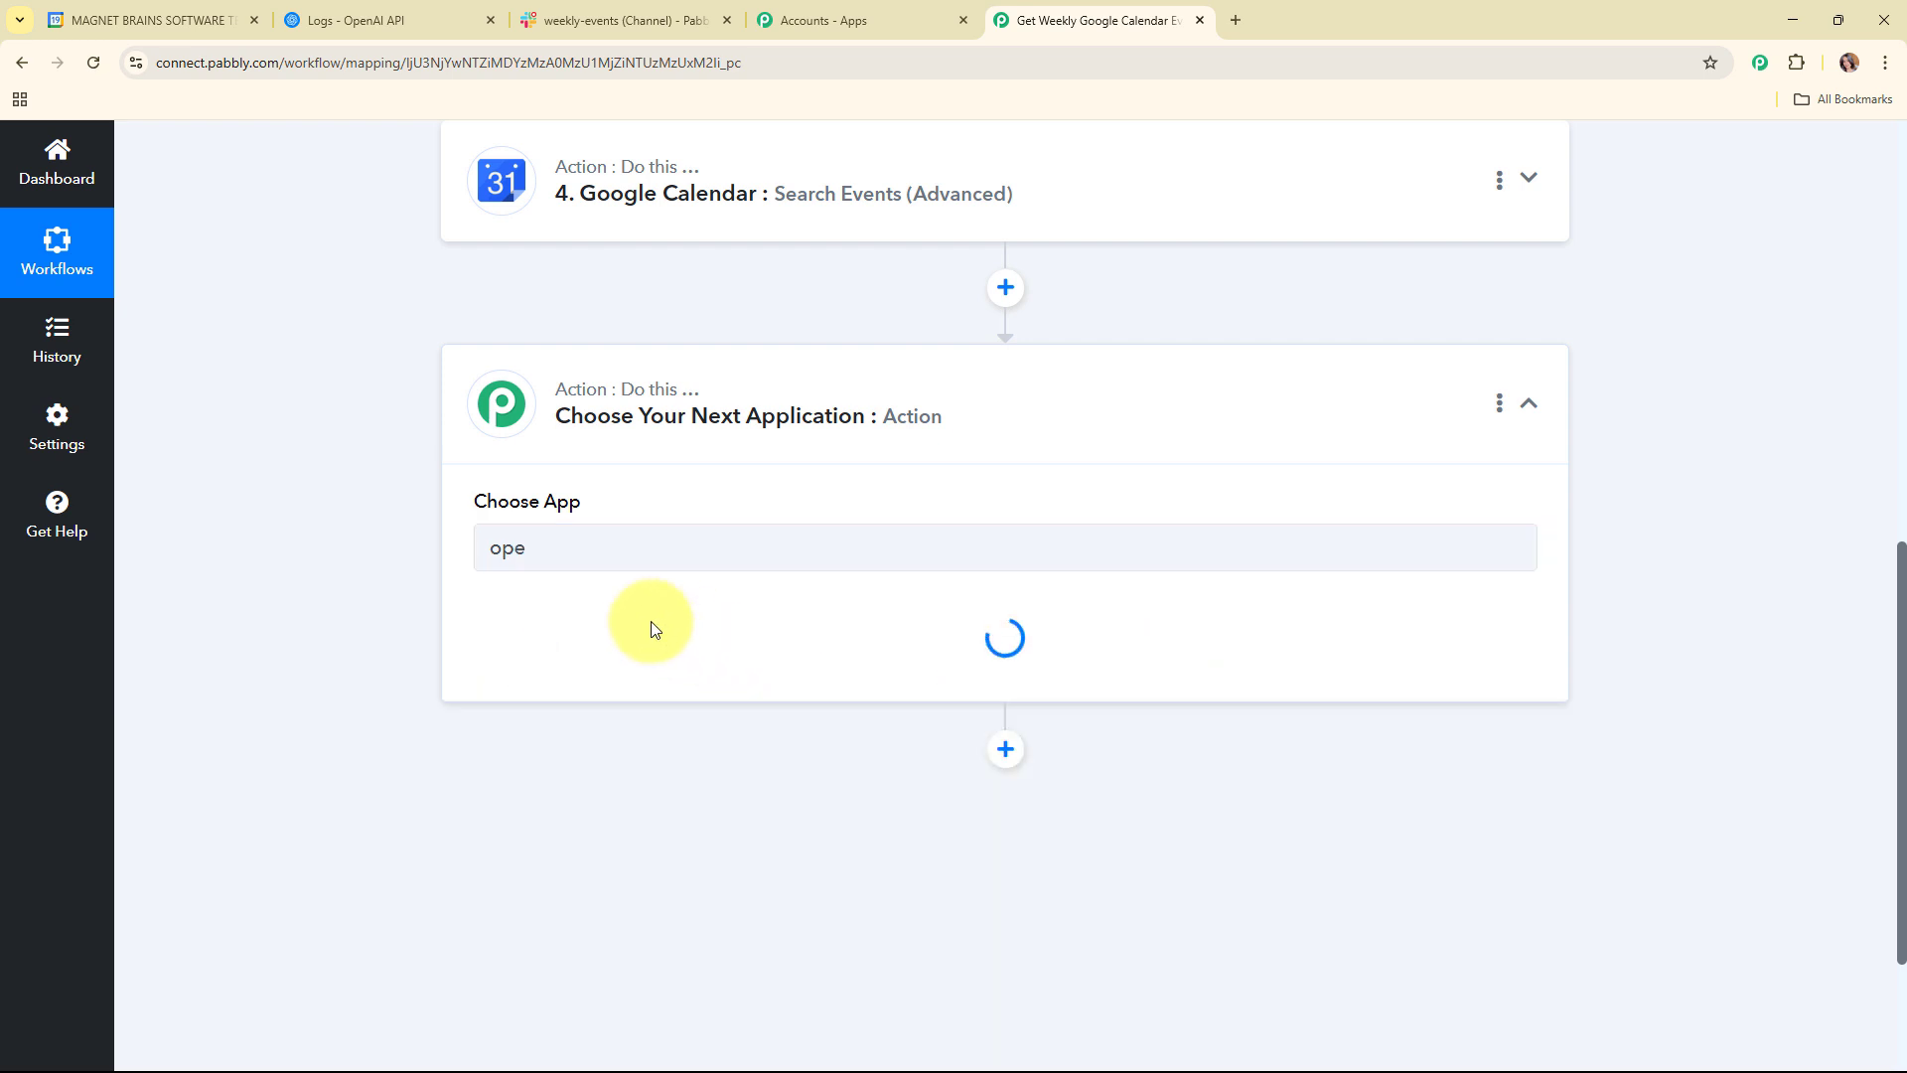
pyautogui.click(590, 662)
pyautogui.click(545, 298)
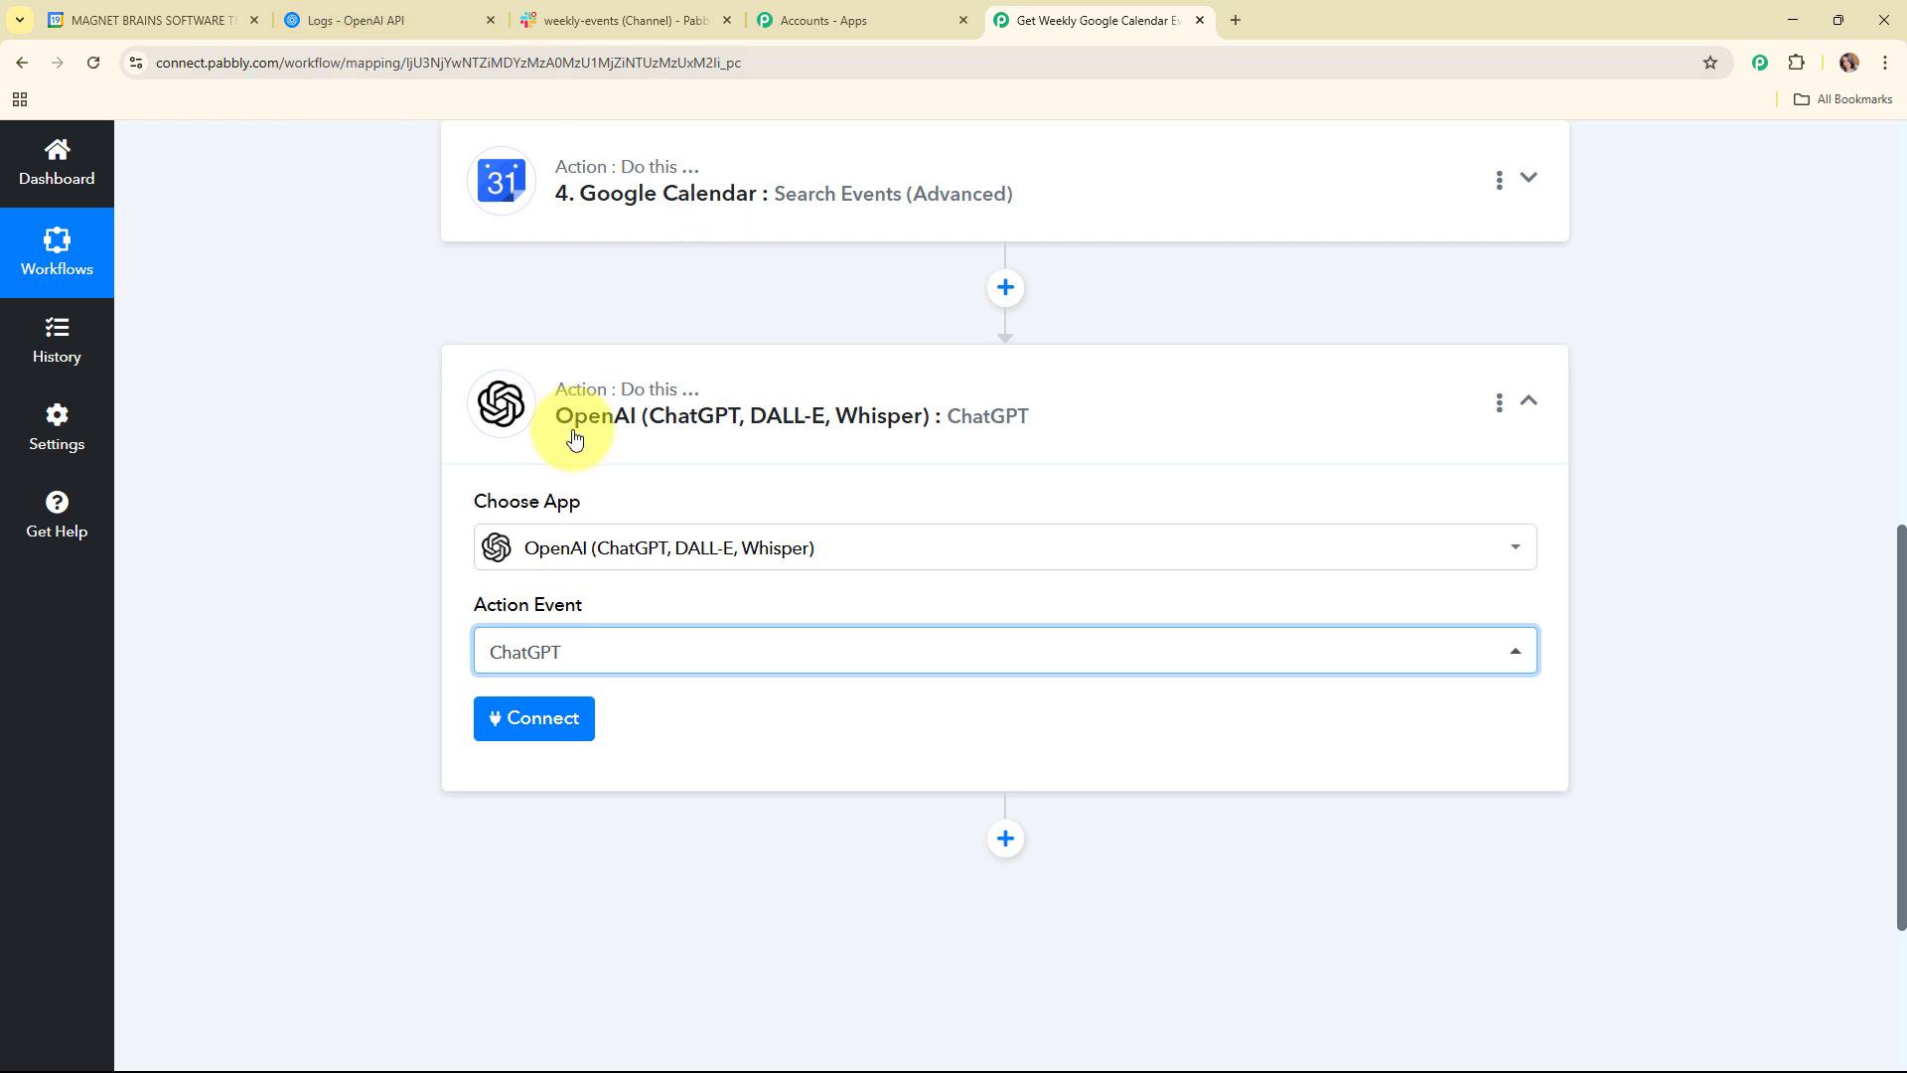
# Step: Start adding a new connection for the OpenAI step and read the instructions for its API key
pyautogui.click(519, 711)
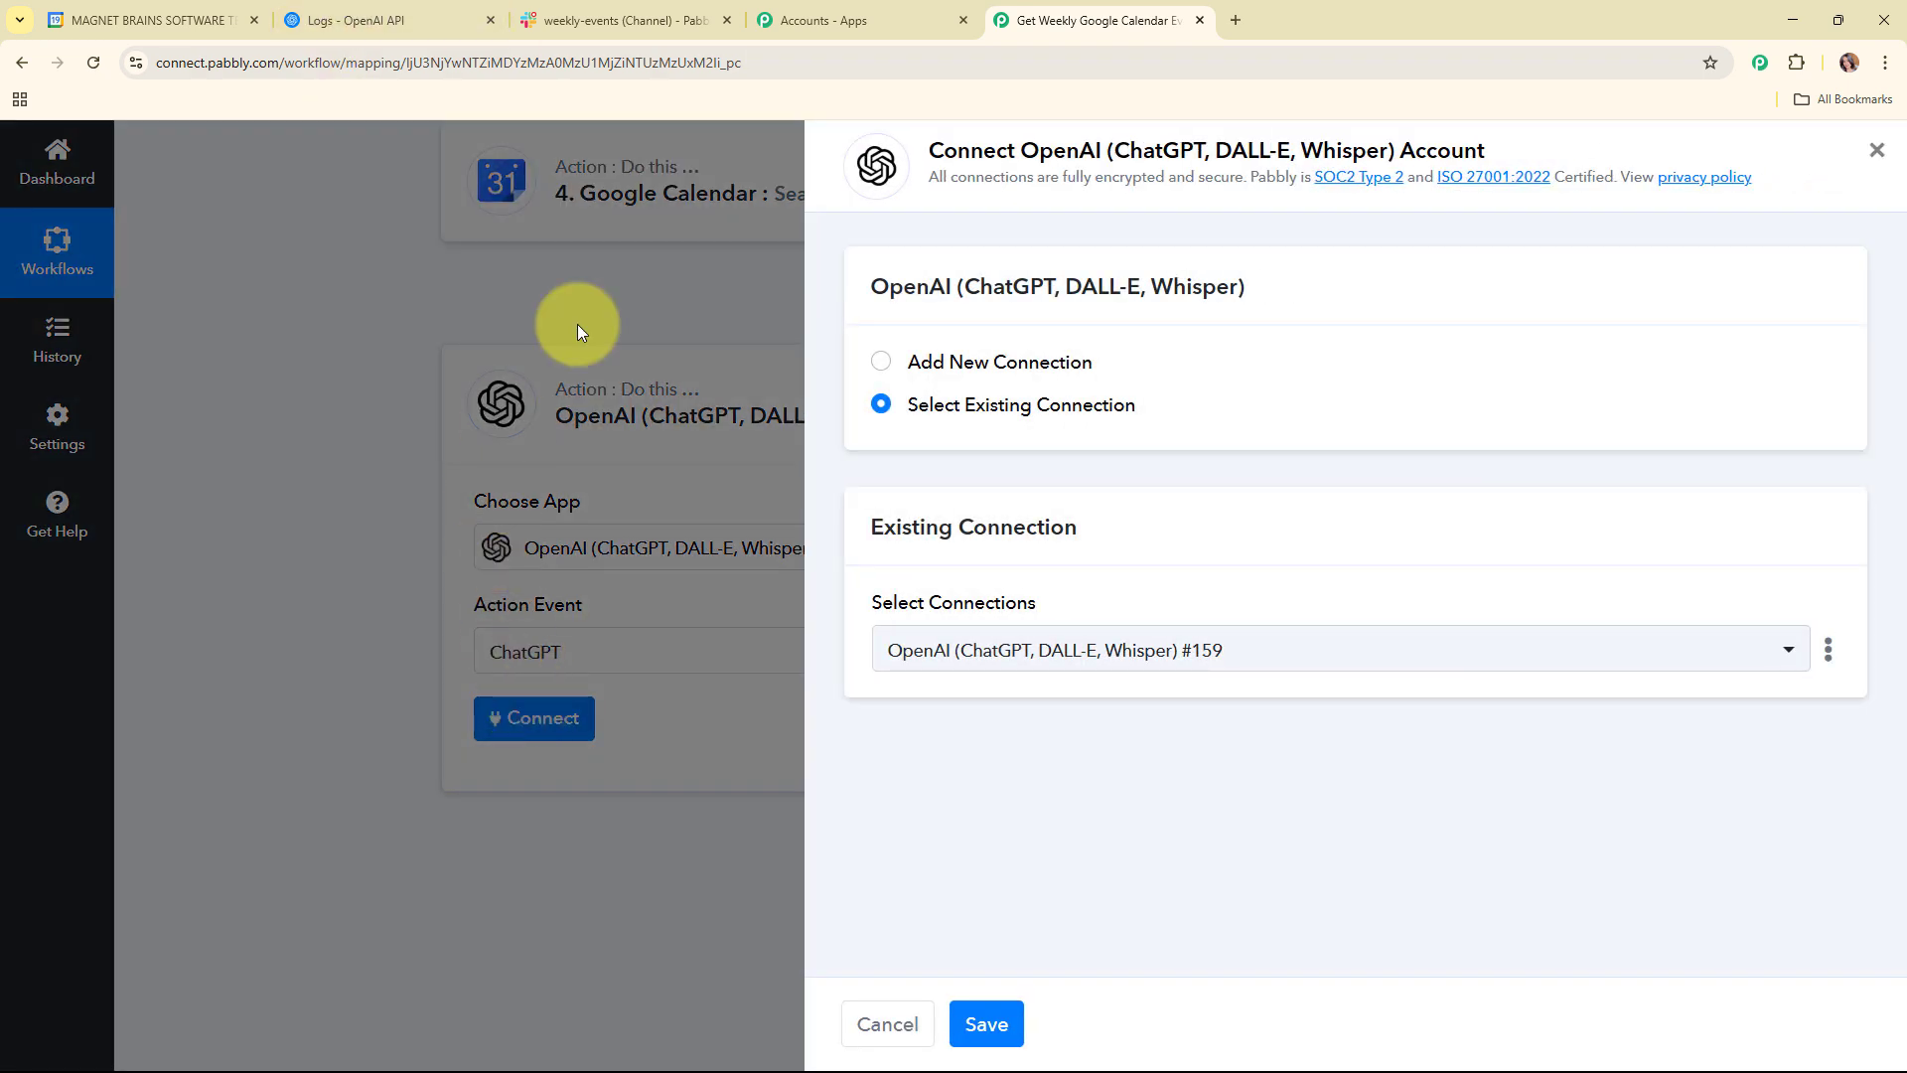
pyautogui.click(884, 363)
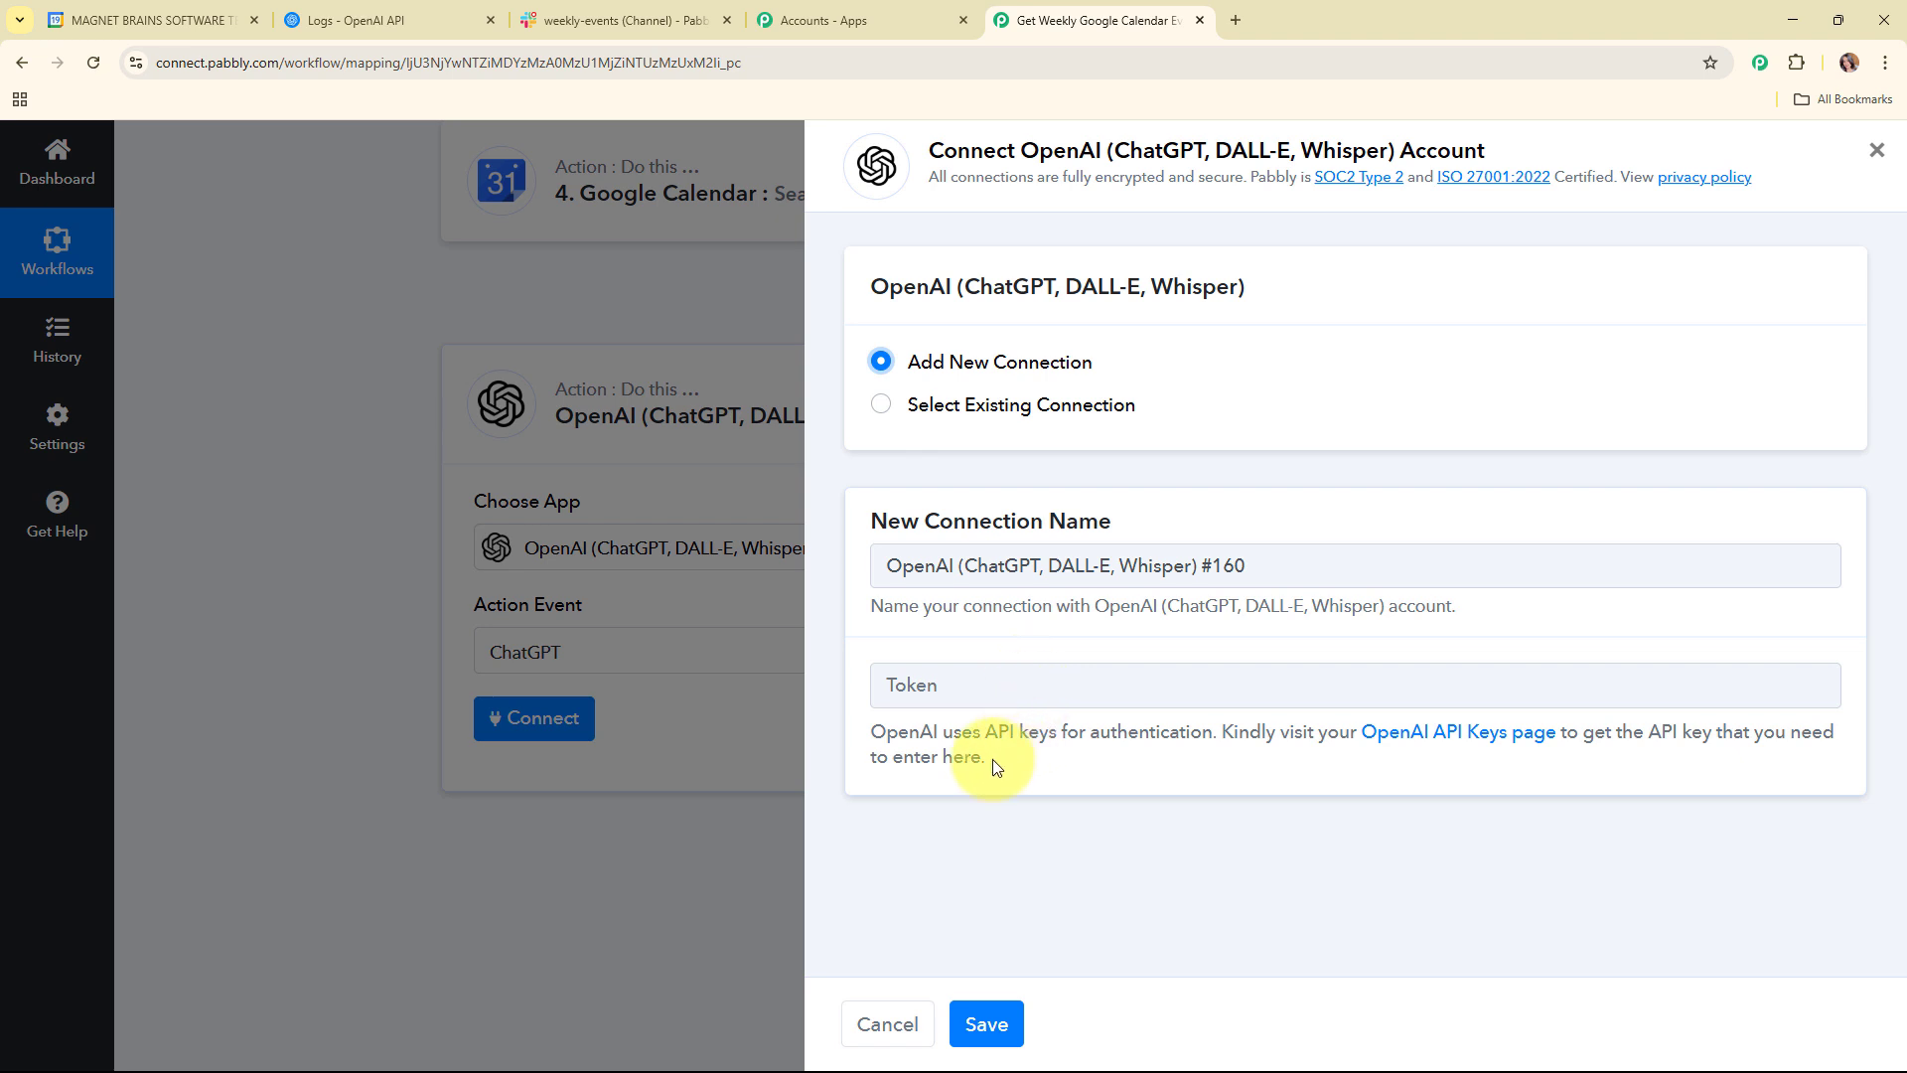
pyautogui.moveTo(871, 725); pyautogui.dragTo(1160, 791)
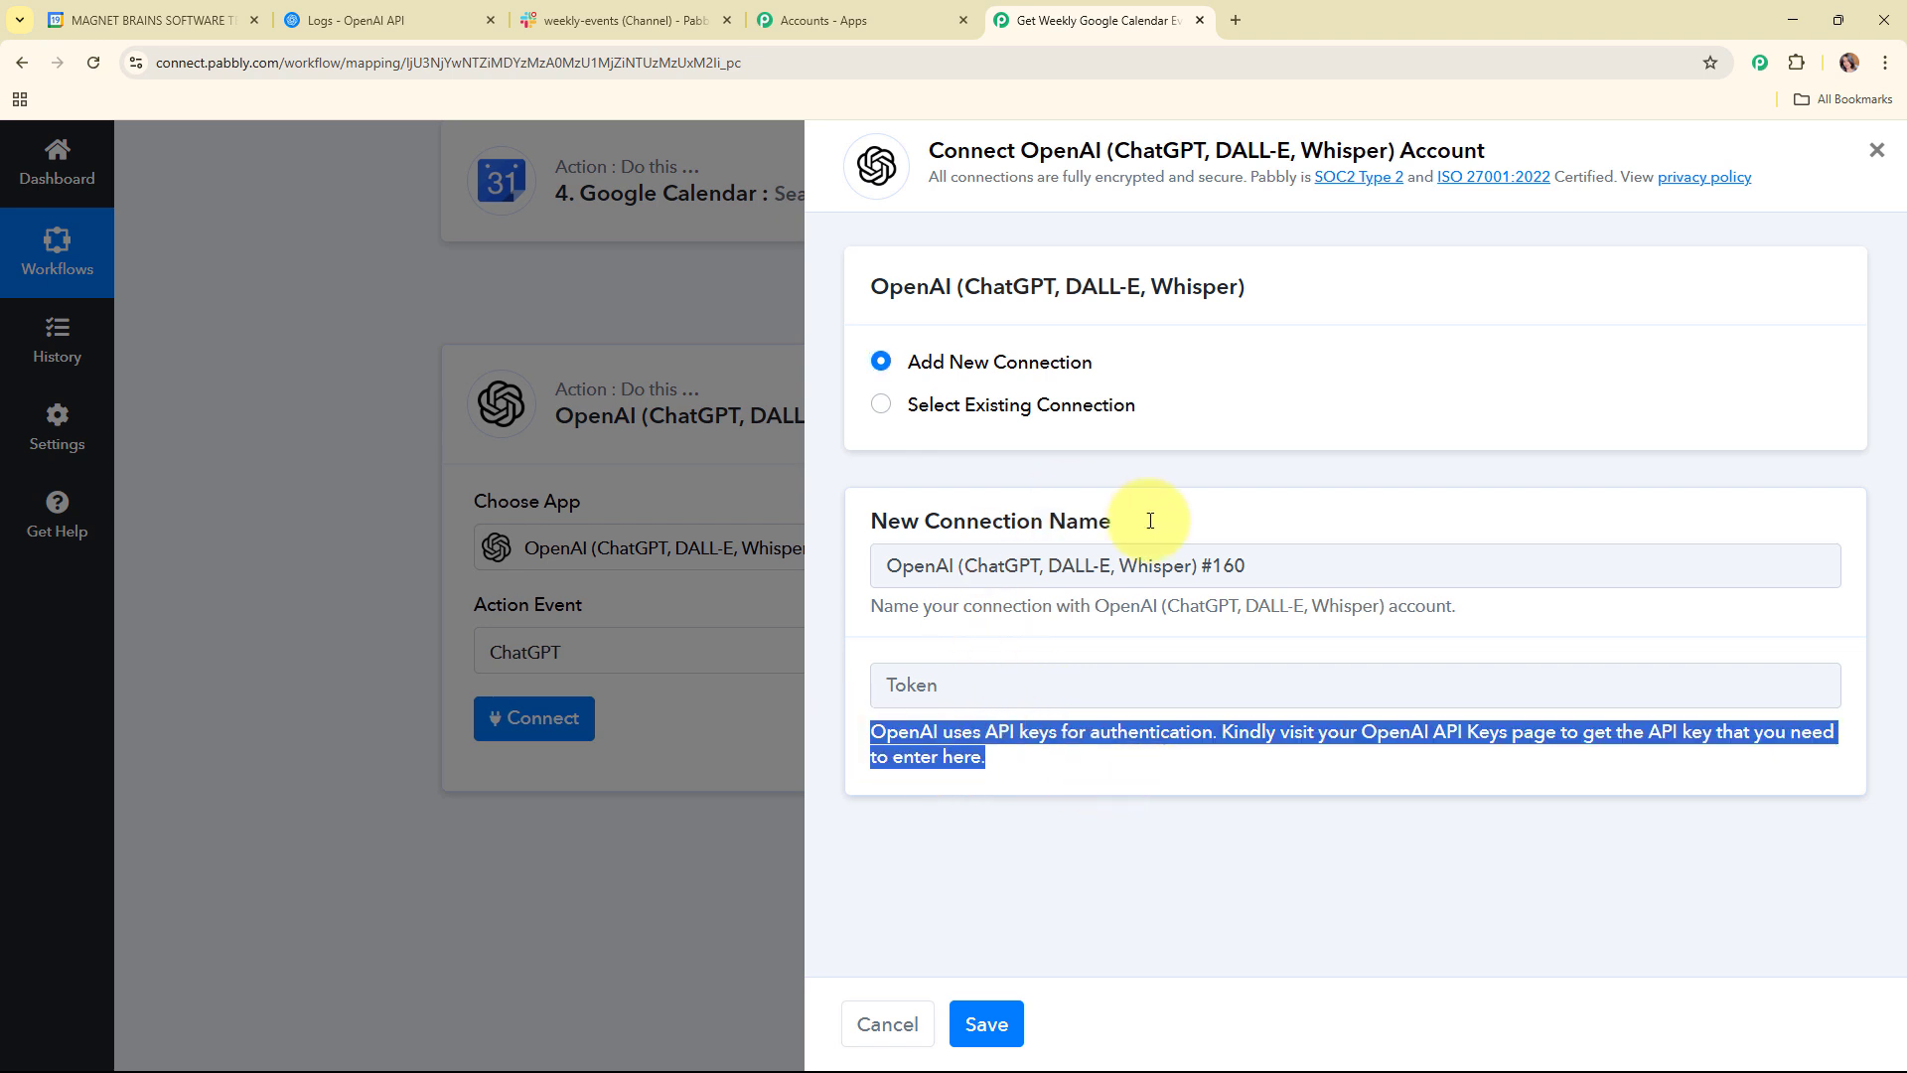
# Step: In the OpenAI platform, create a secret API key named events in the Default project and copy it
pyautogui.click(438, 9)
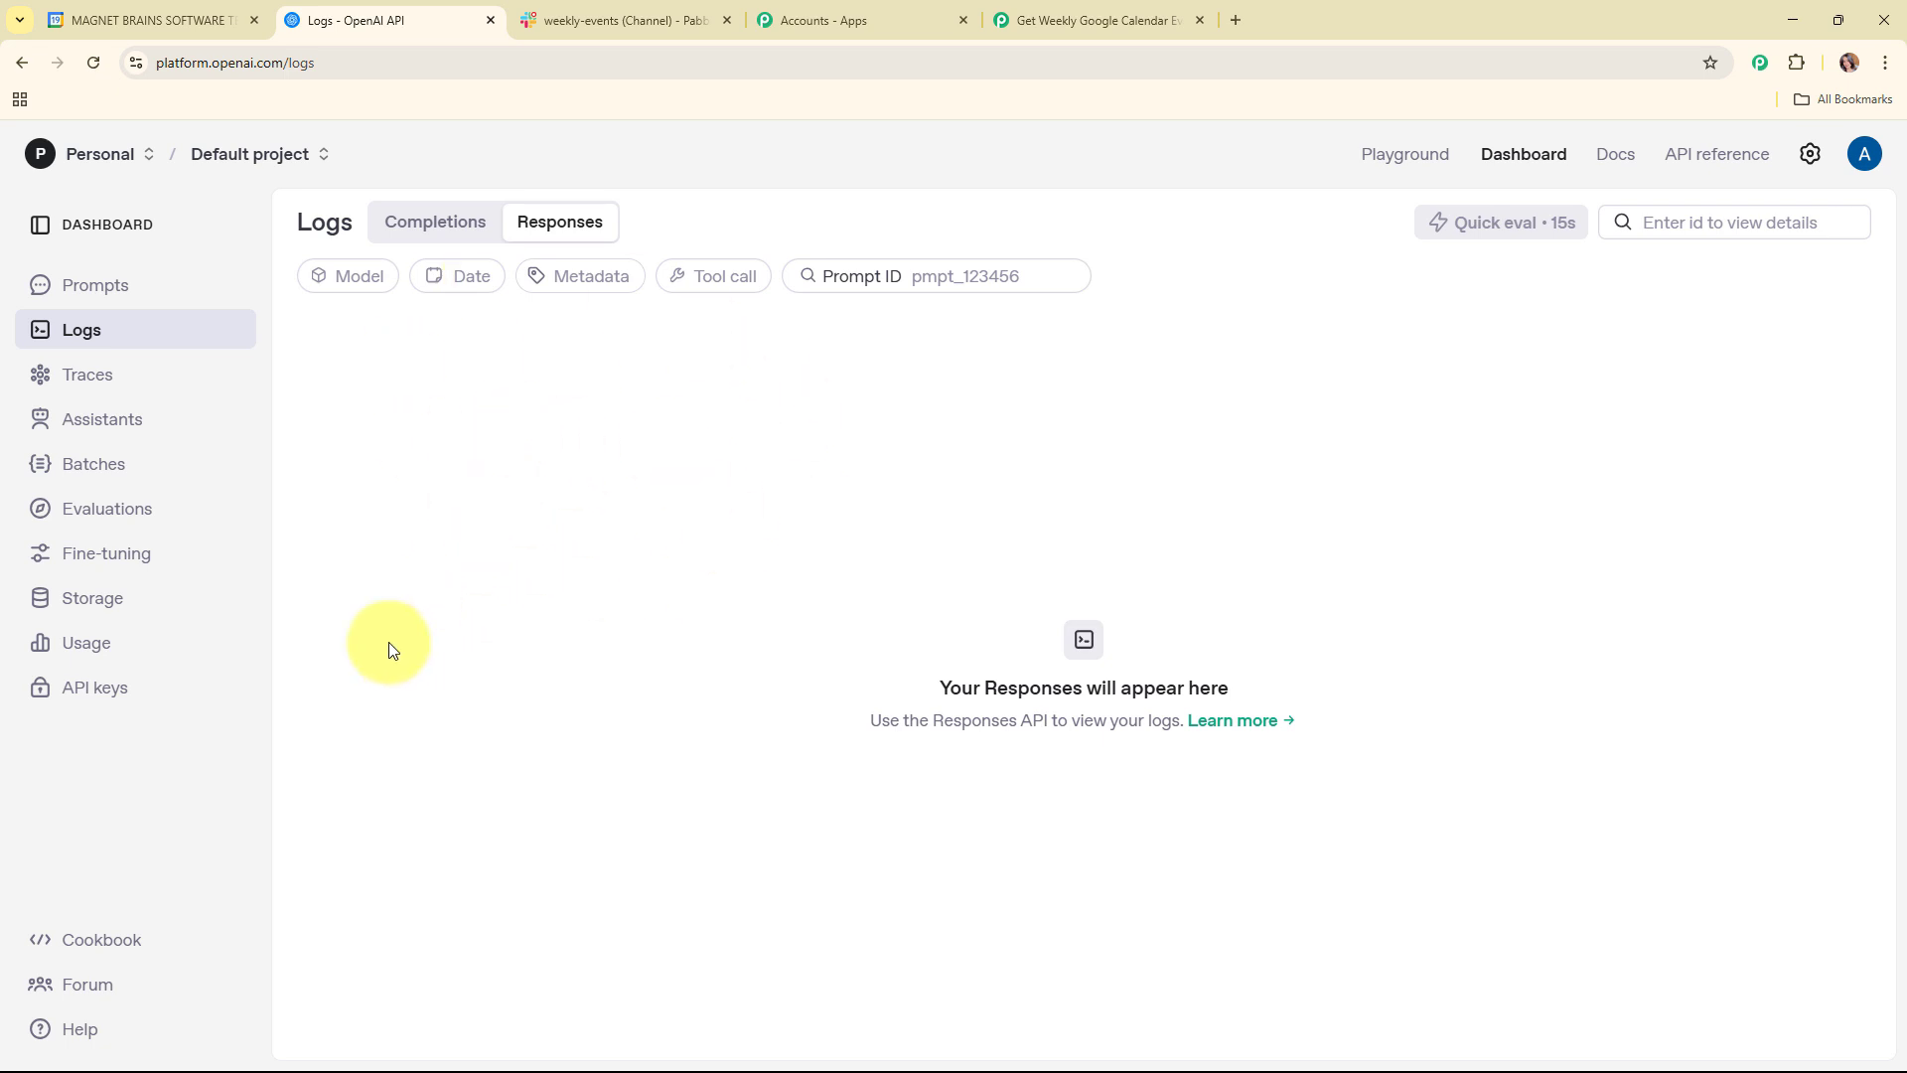
pyautogui.click(119, 689)
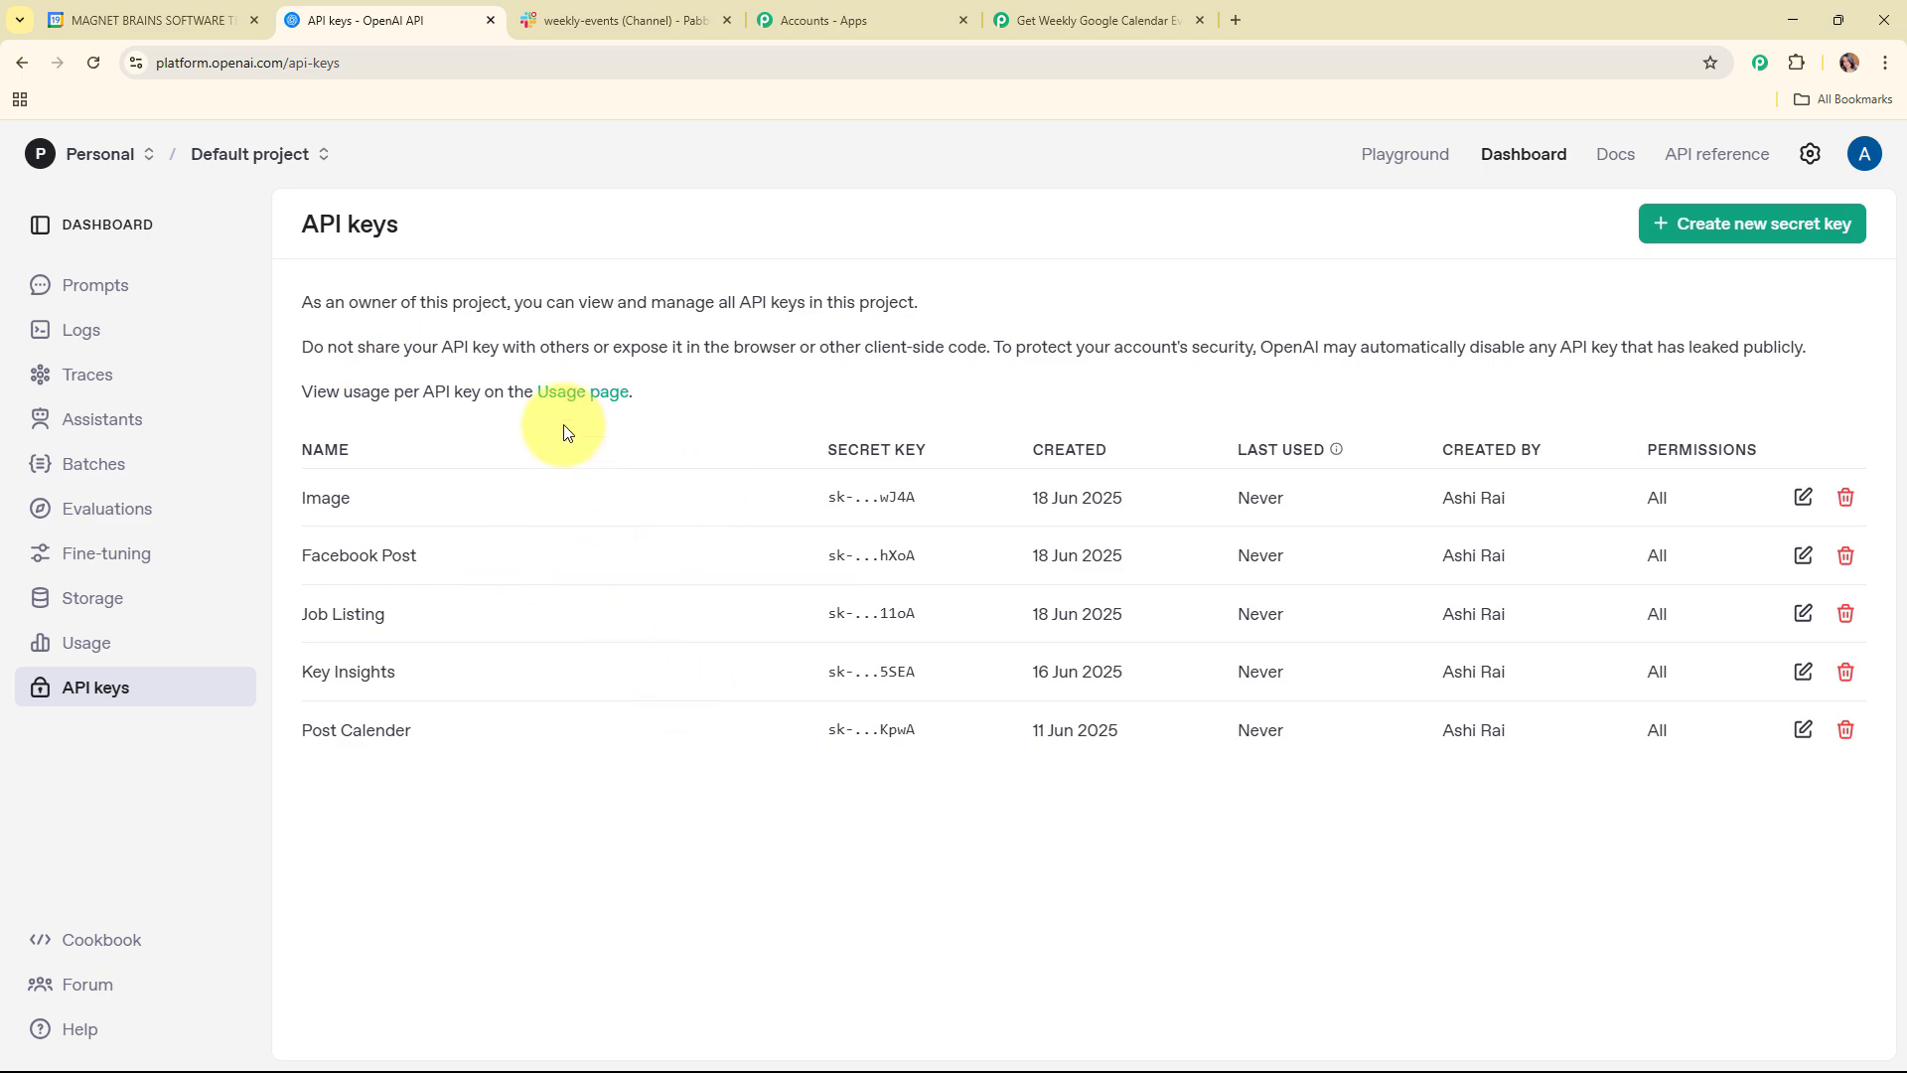
pyautogui.click(1733, 231)
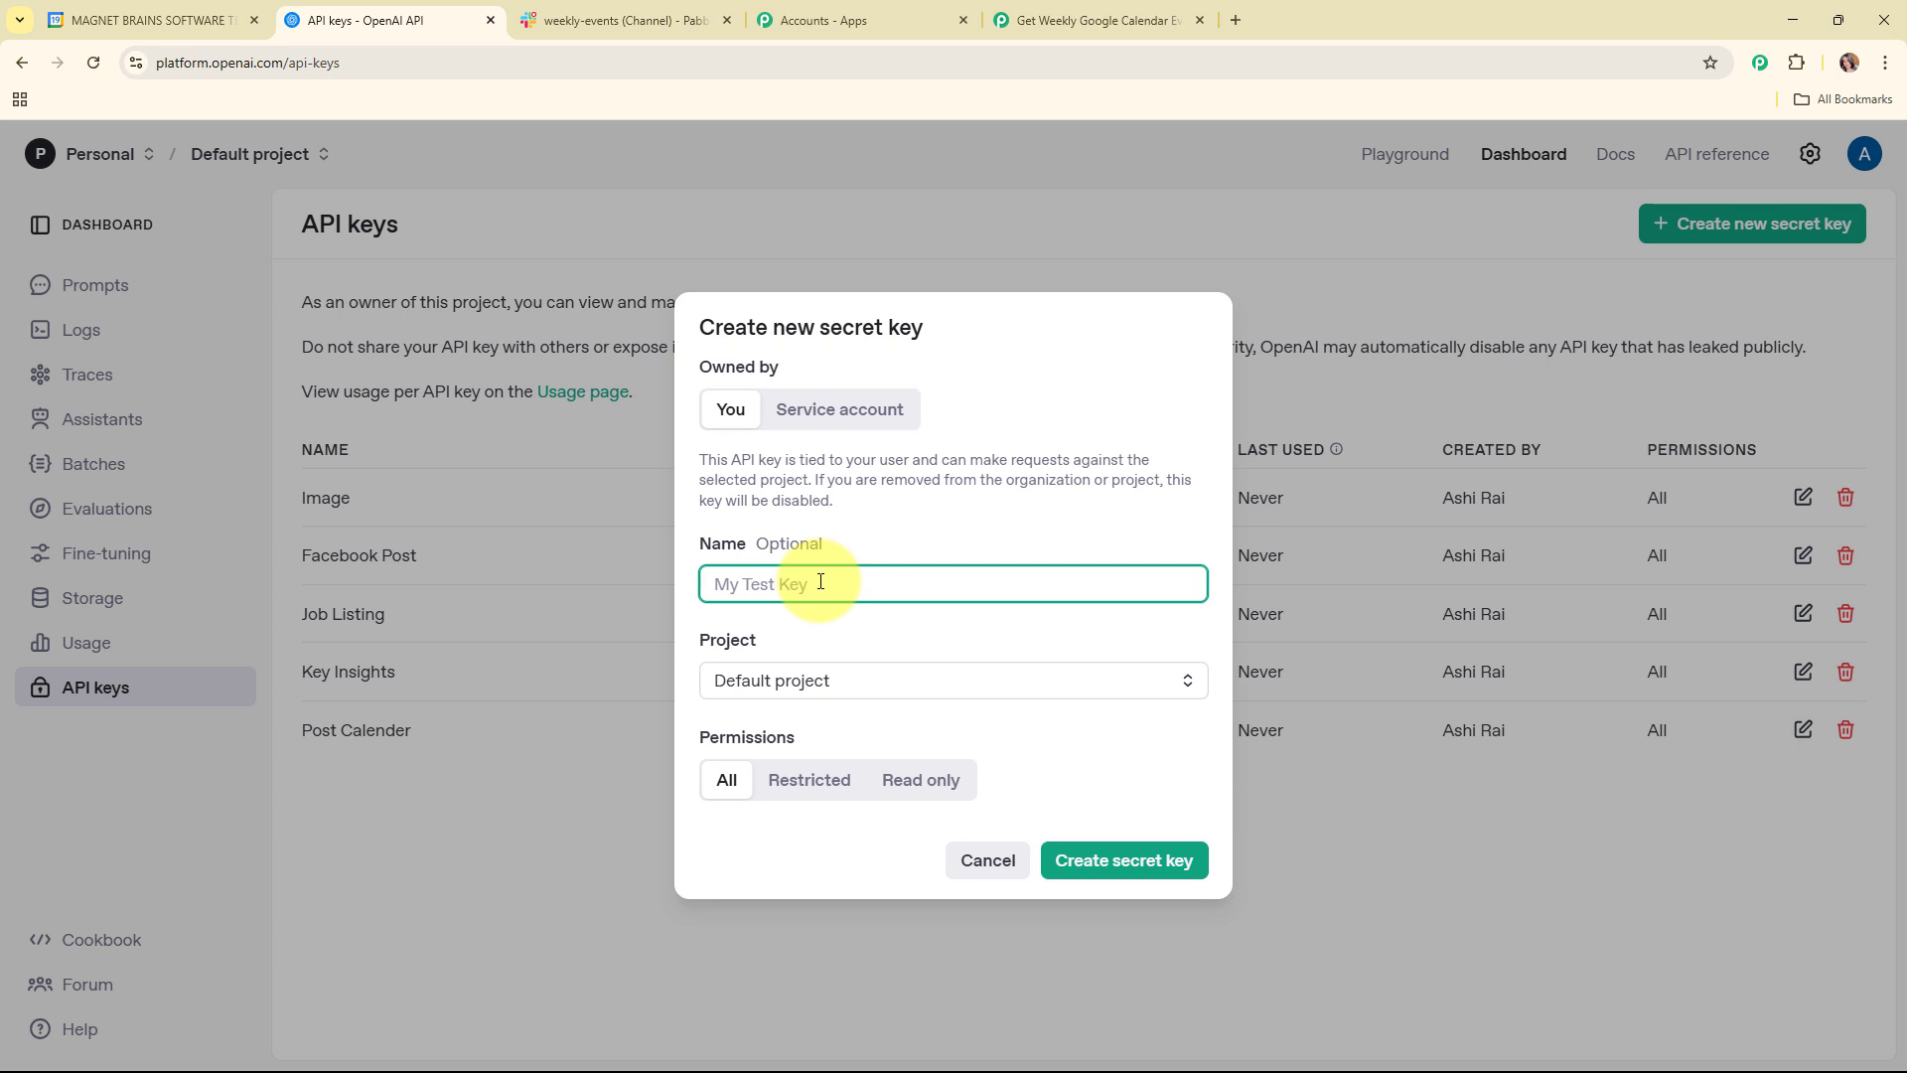
pyautogui.write('events')
pyautogui.click(817, 683)
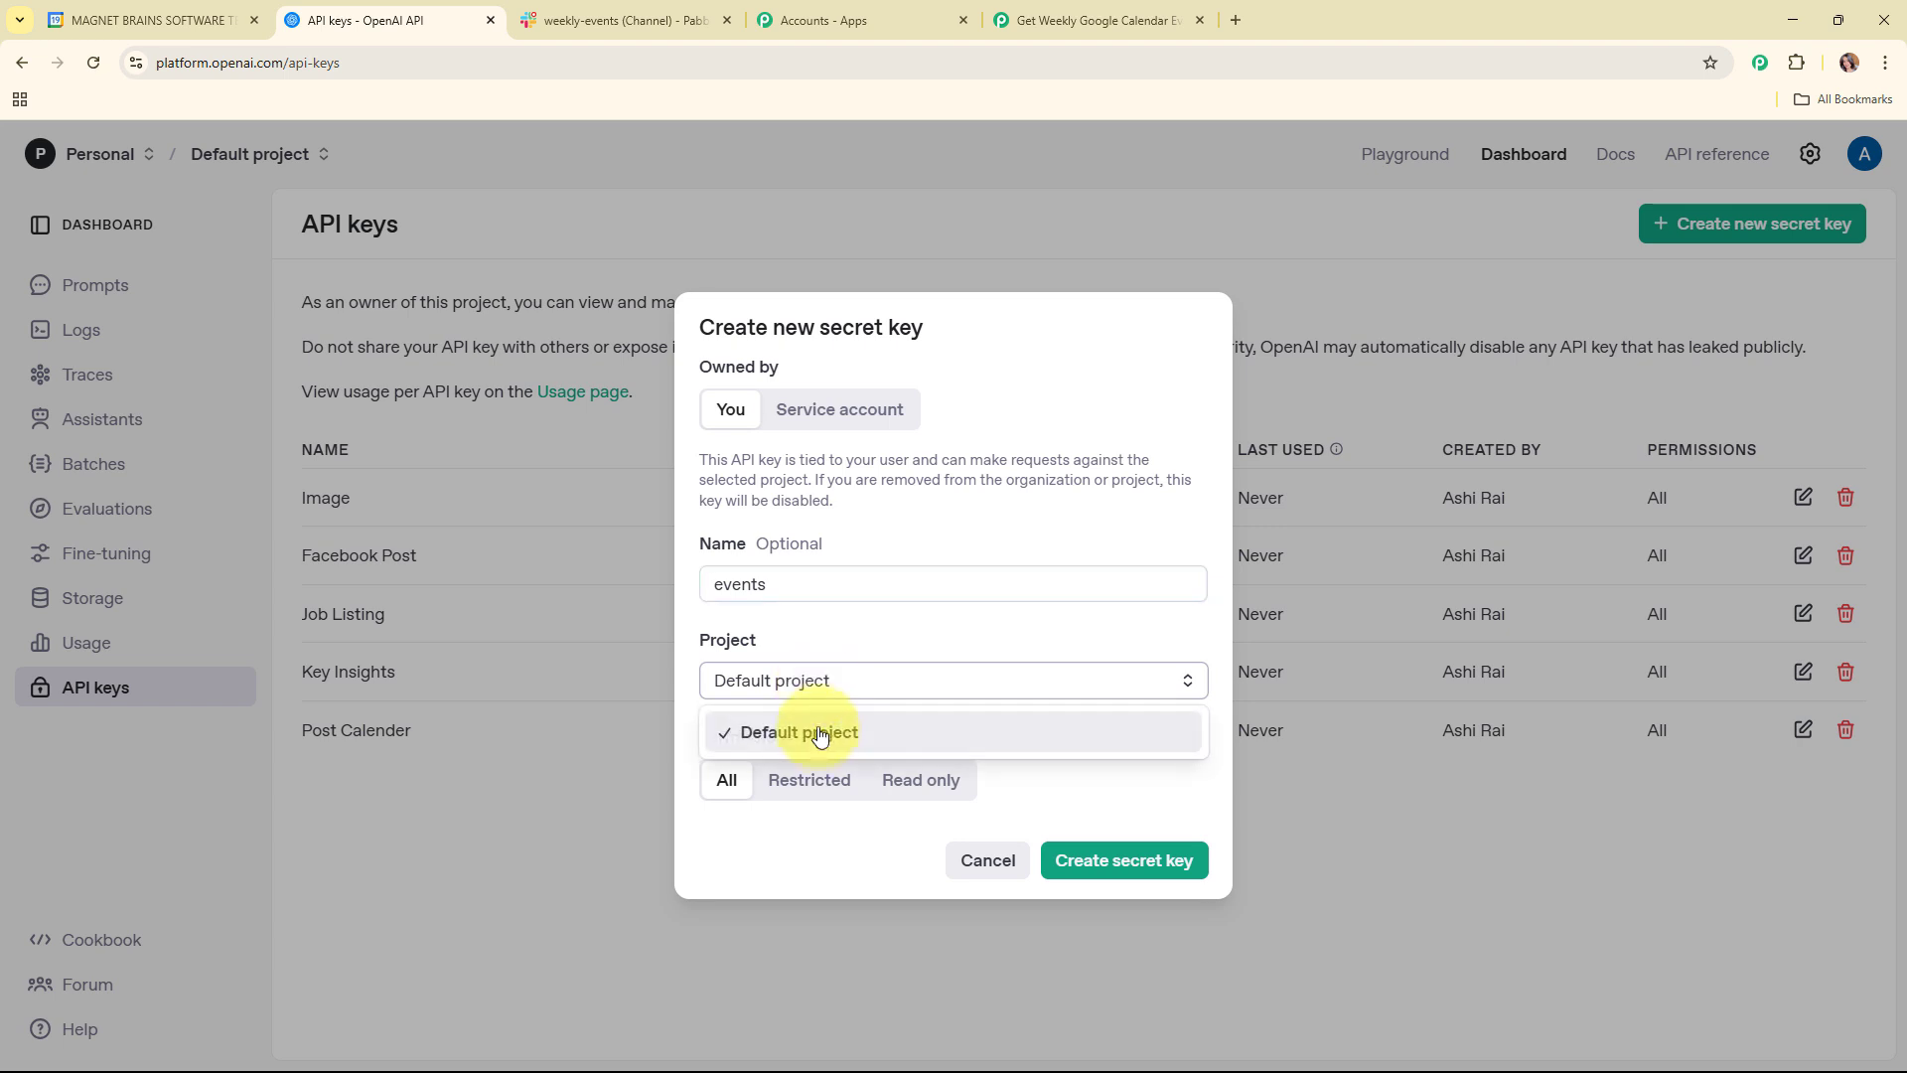
pyautogui.click(818, 732)
pyautogui.click(1126, 858)
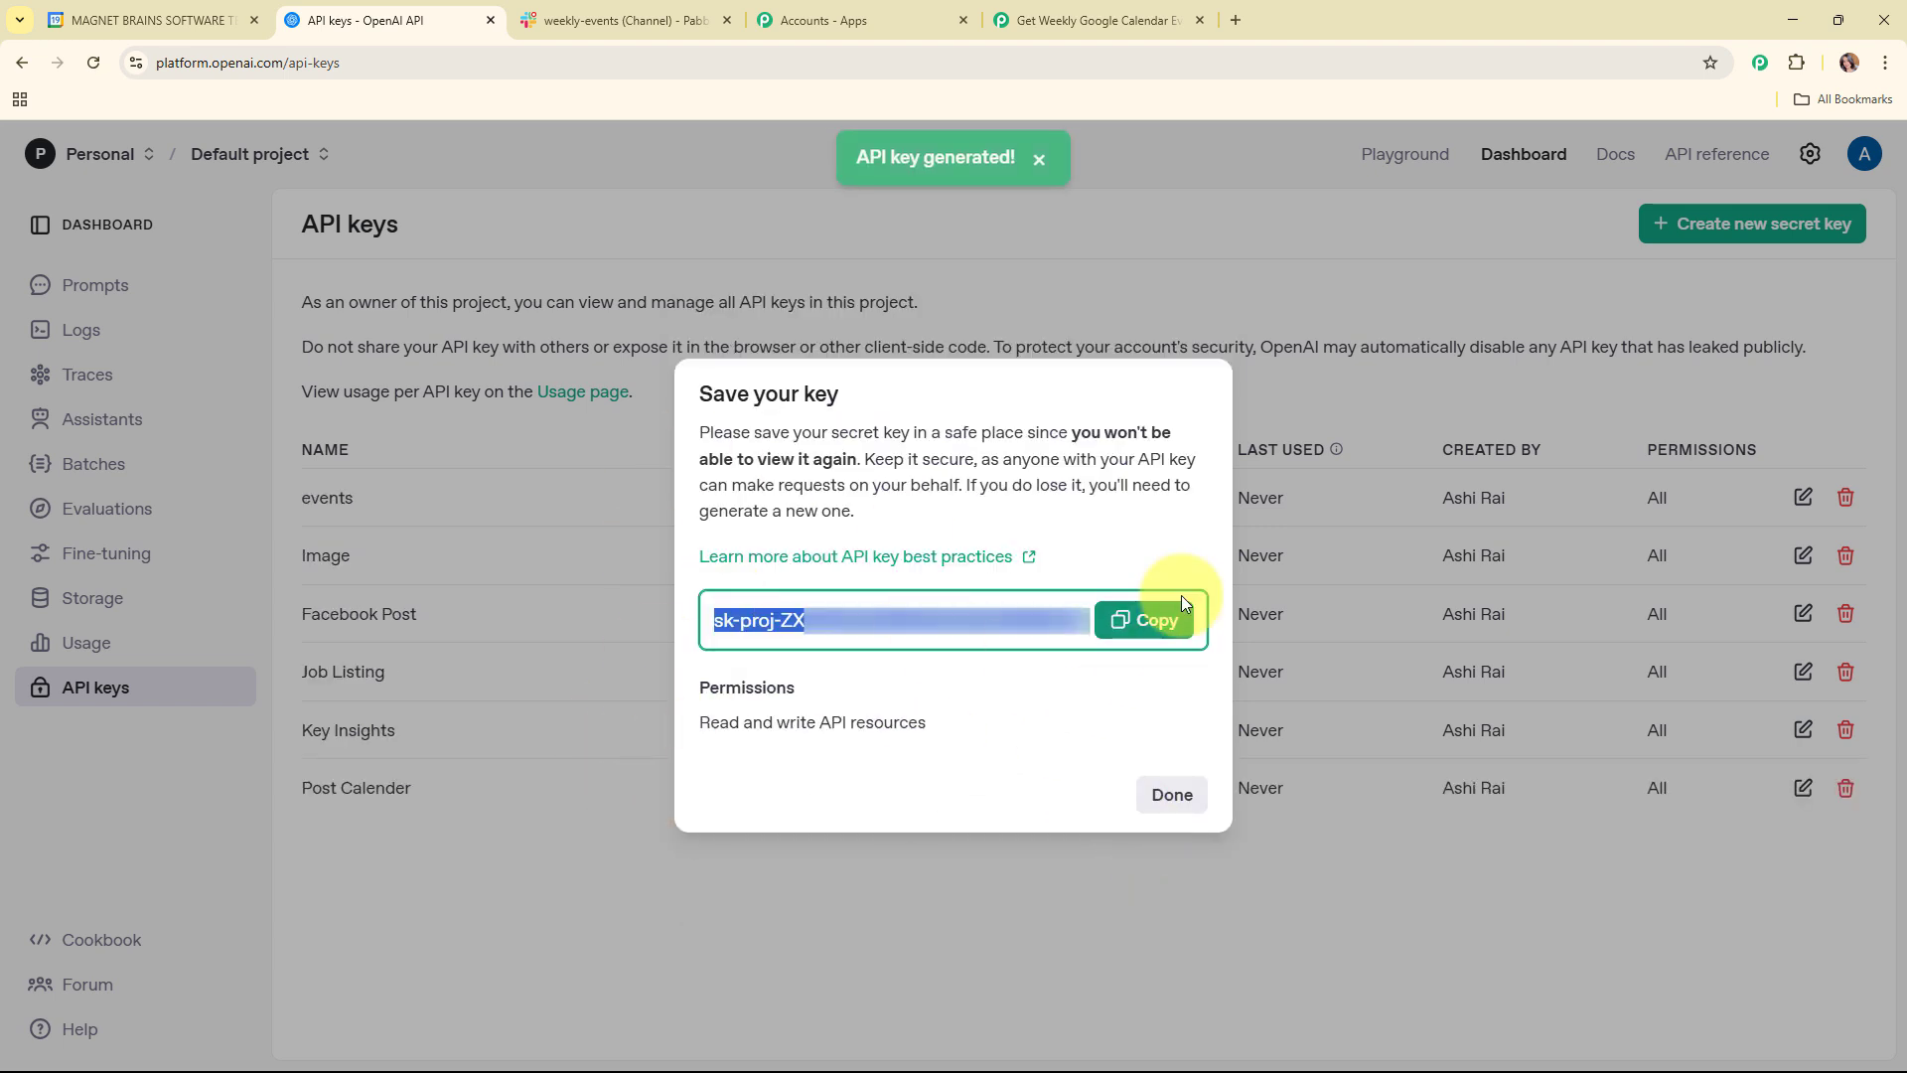
pyautogui.click(1182, 601)
pyautogui.click(1170, 794)
# Step: Return to Pabbly Connect and paste the copied API key as the new OpenAI connection's token
pyautogui.click(1030, 12)
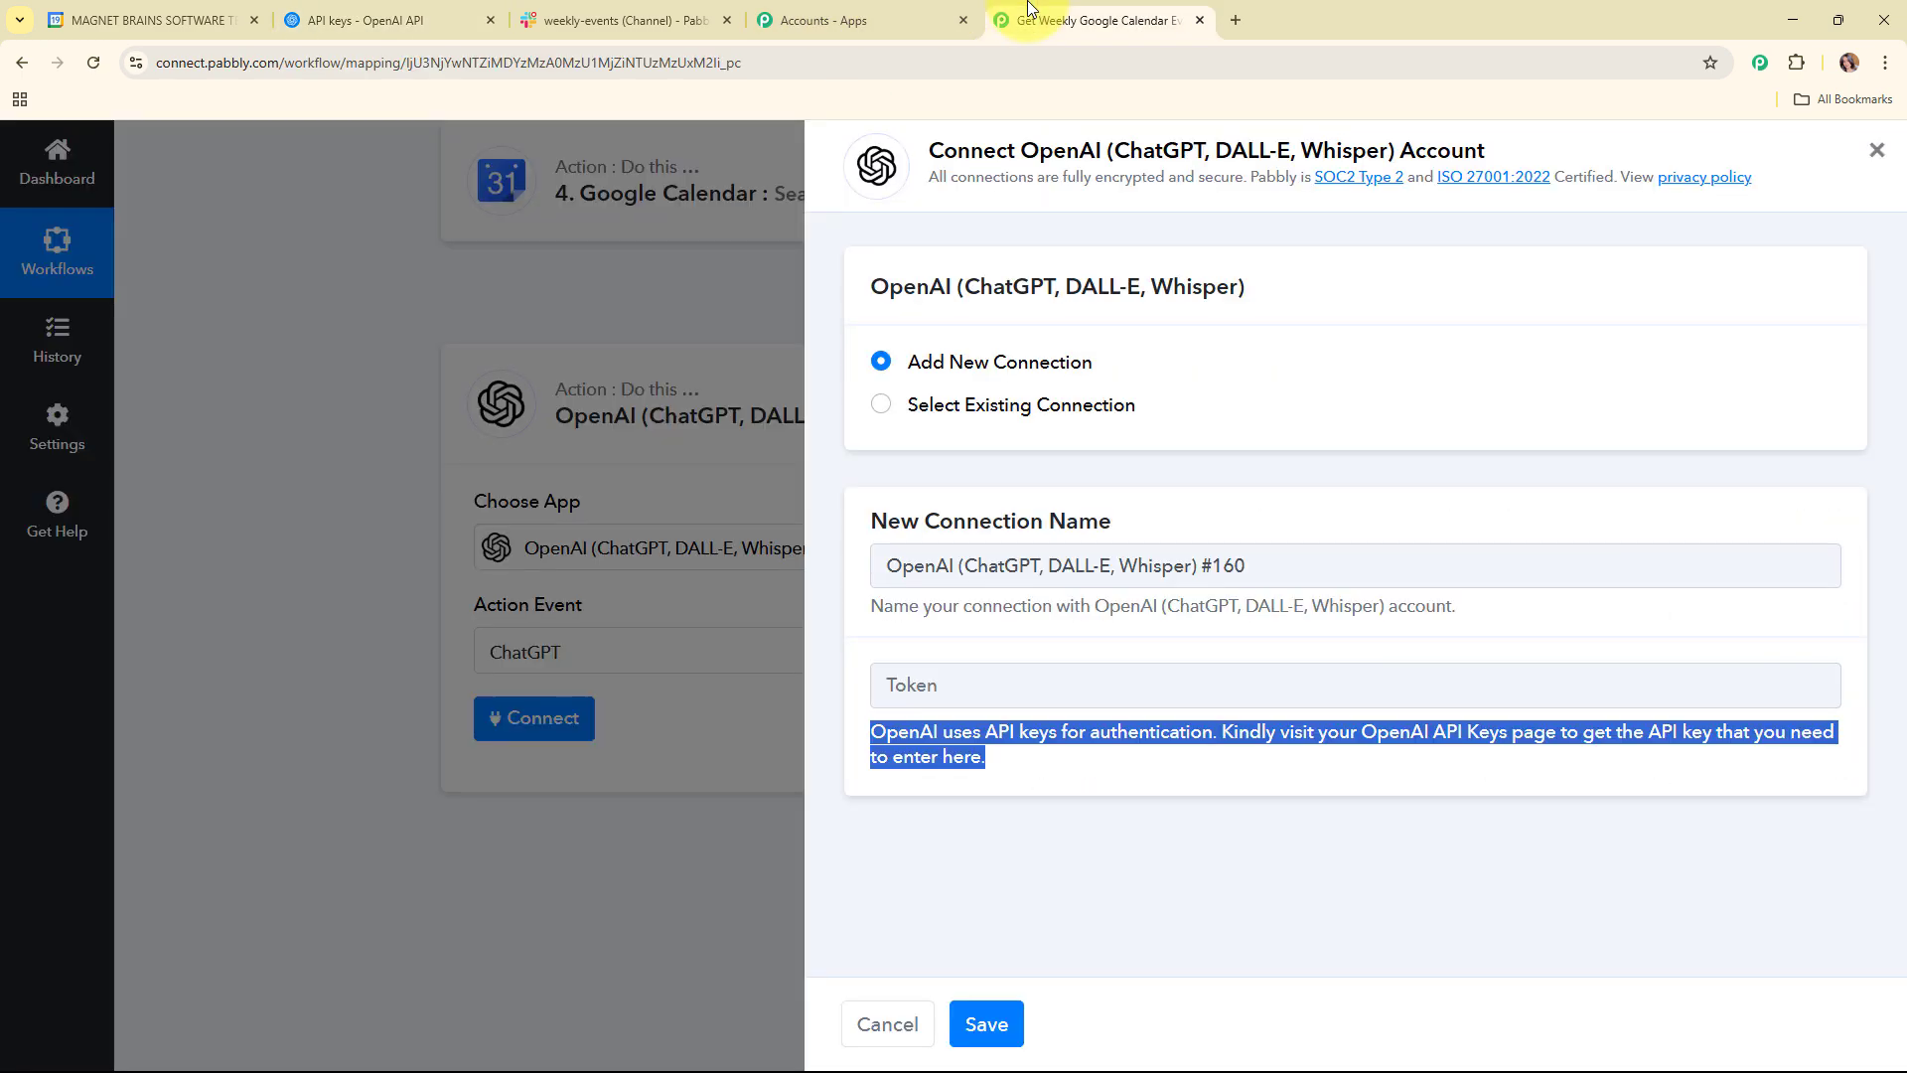
pyautogui.rightClick(1010, 681)
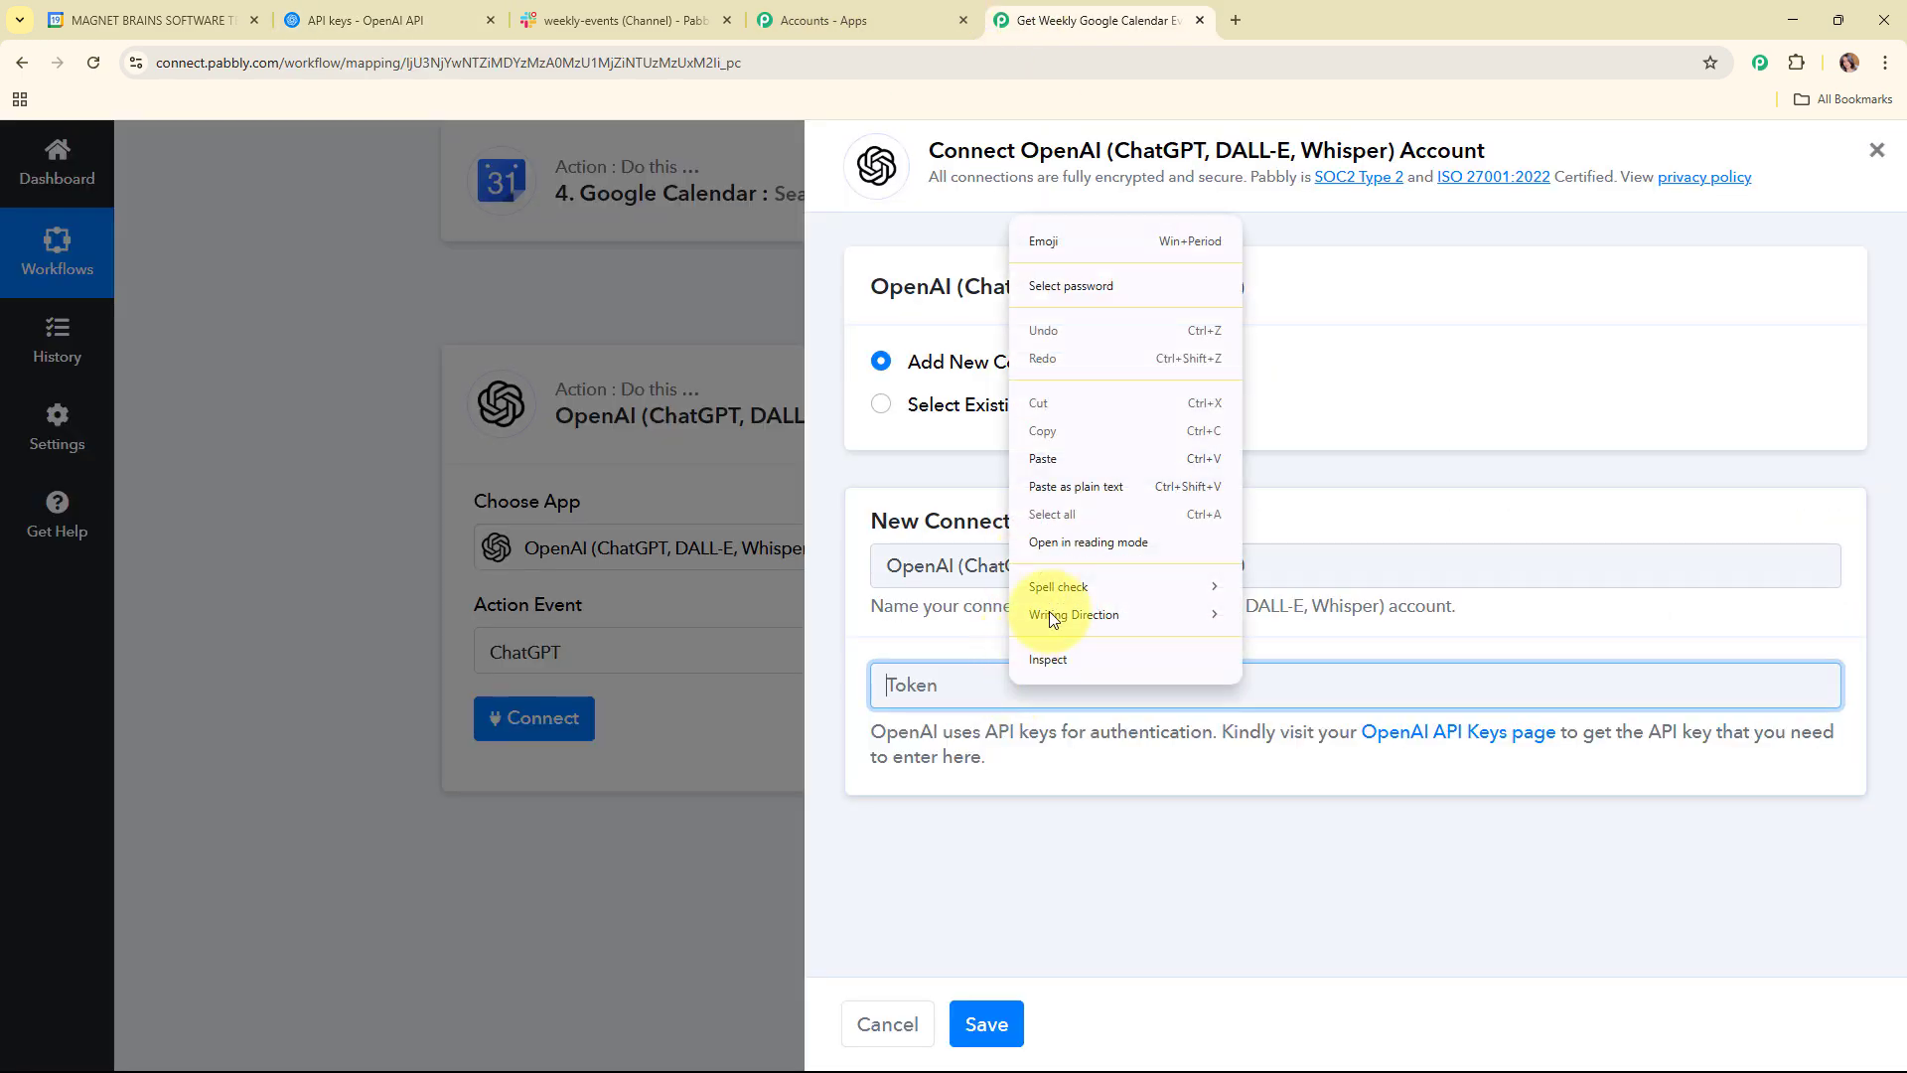
pyautogui.click(1080, 455)
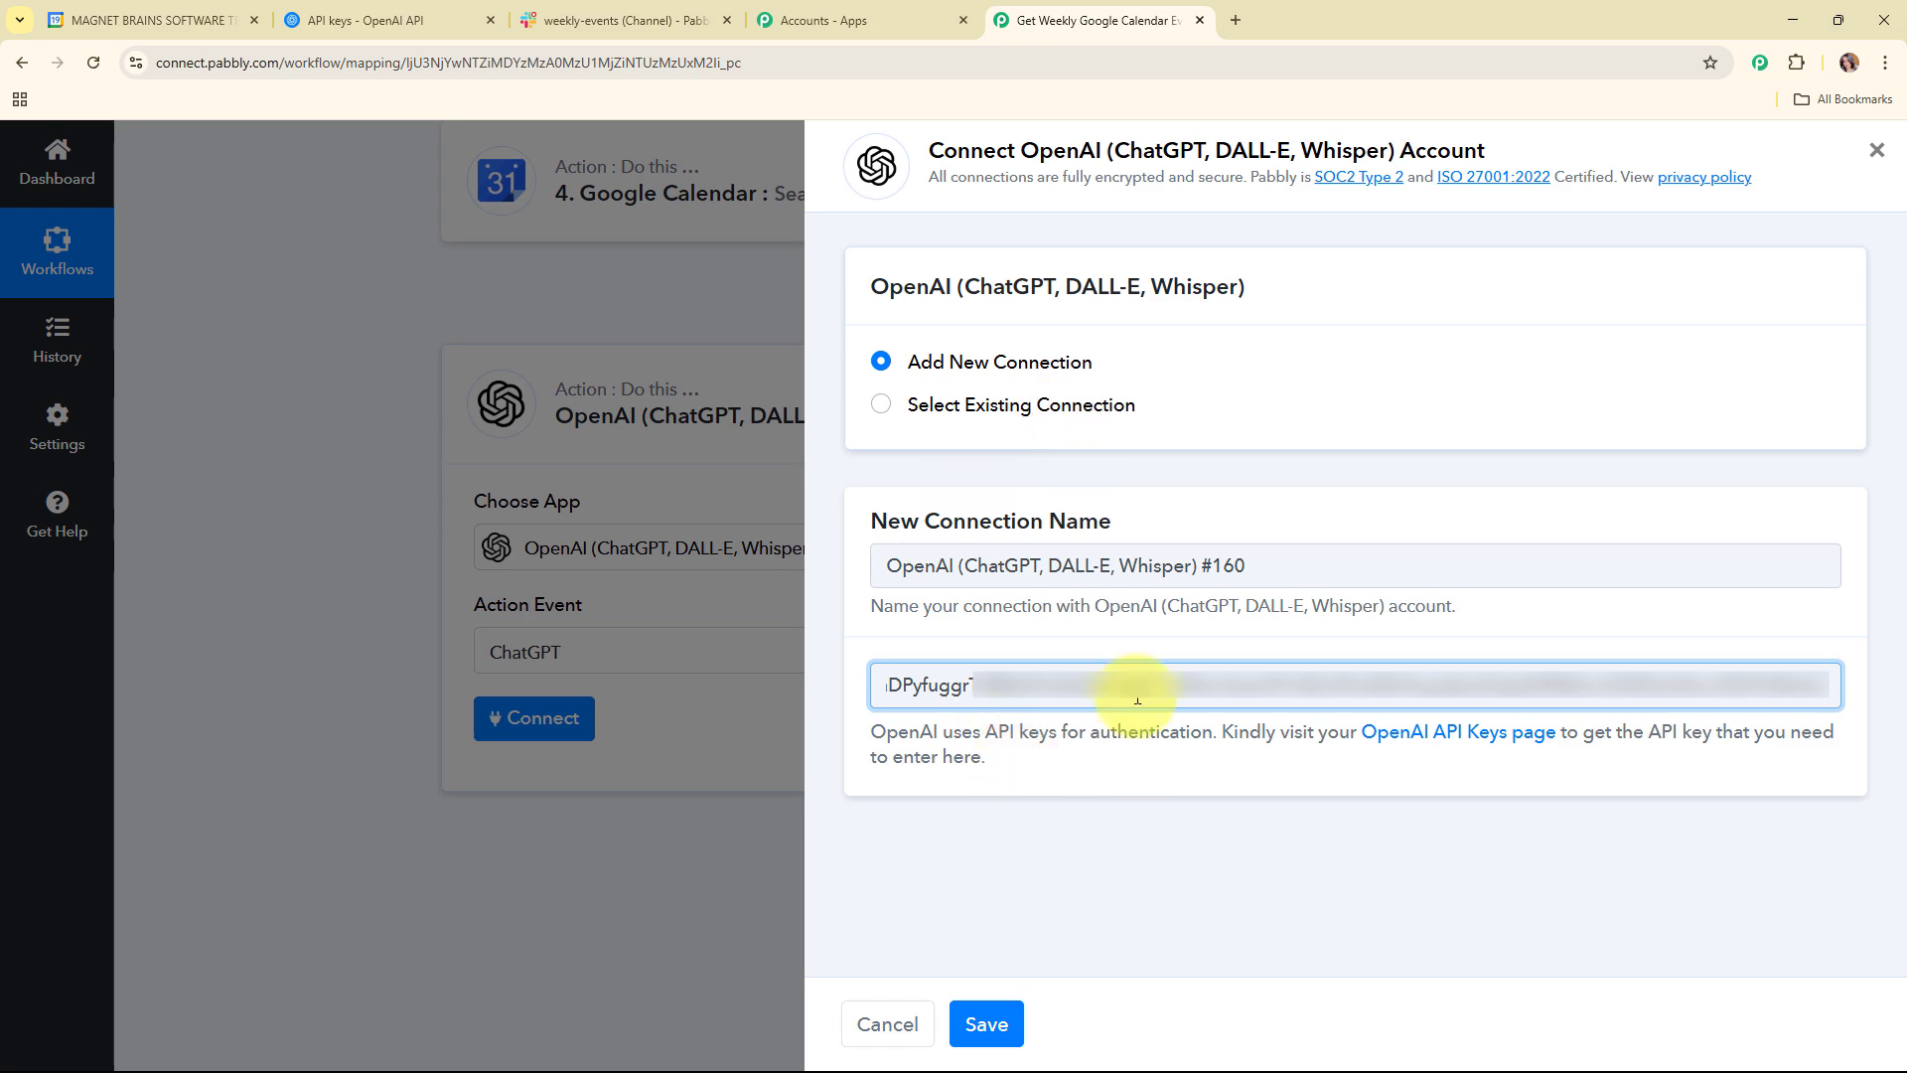
# Step: Save the new OpenAI connection and set the ChatGPT step's AI model to gpt-4o-mini
pyautogui.click(986, 1024)
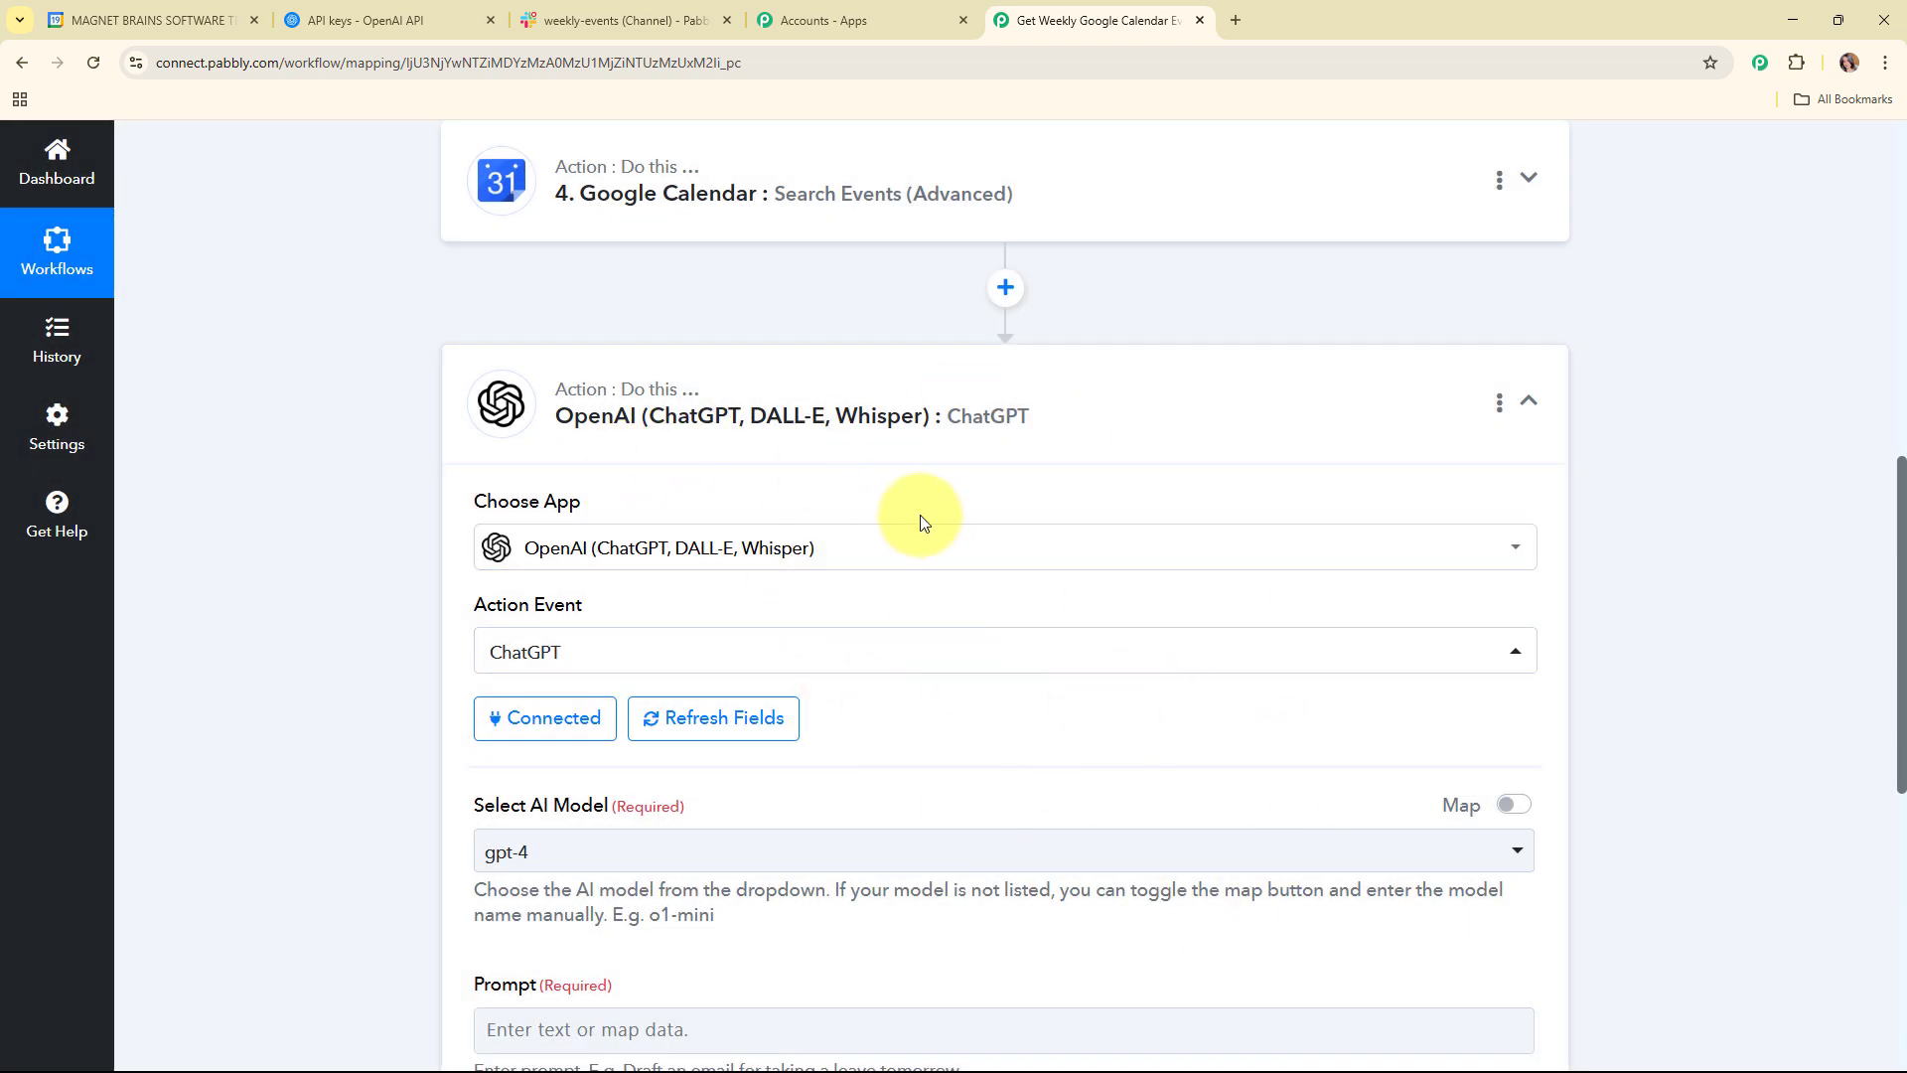
pyautogui.scroll(-5, 921, 518)
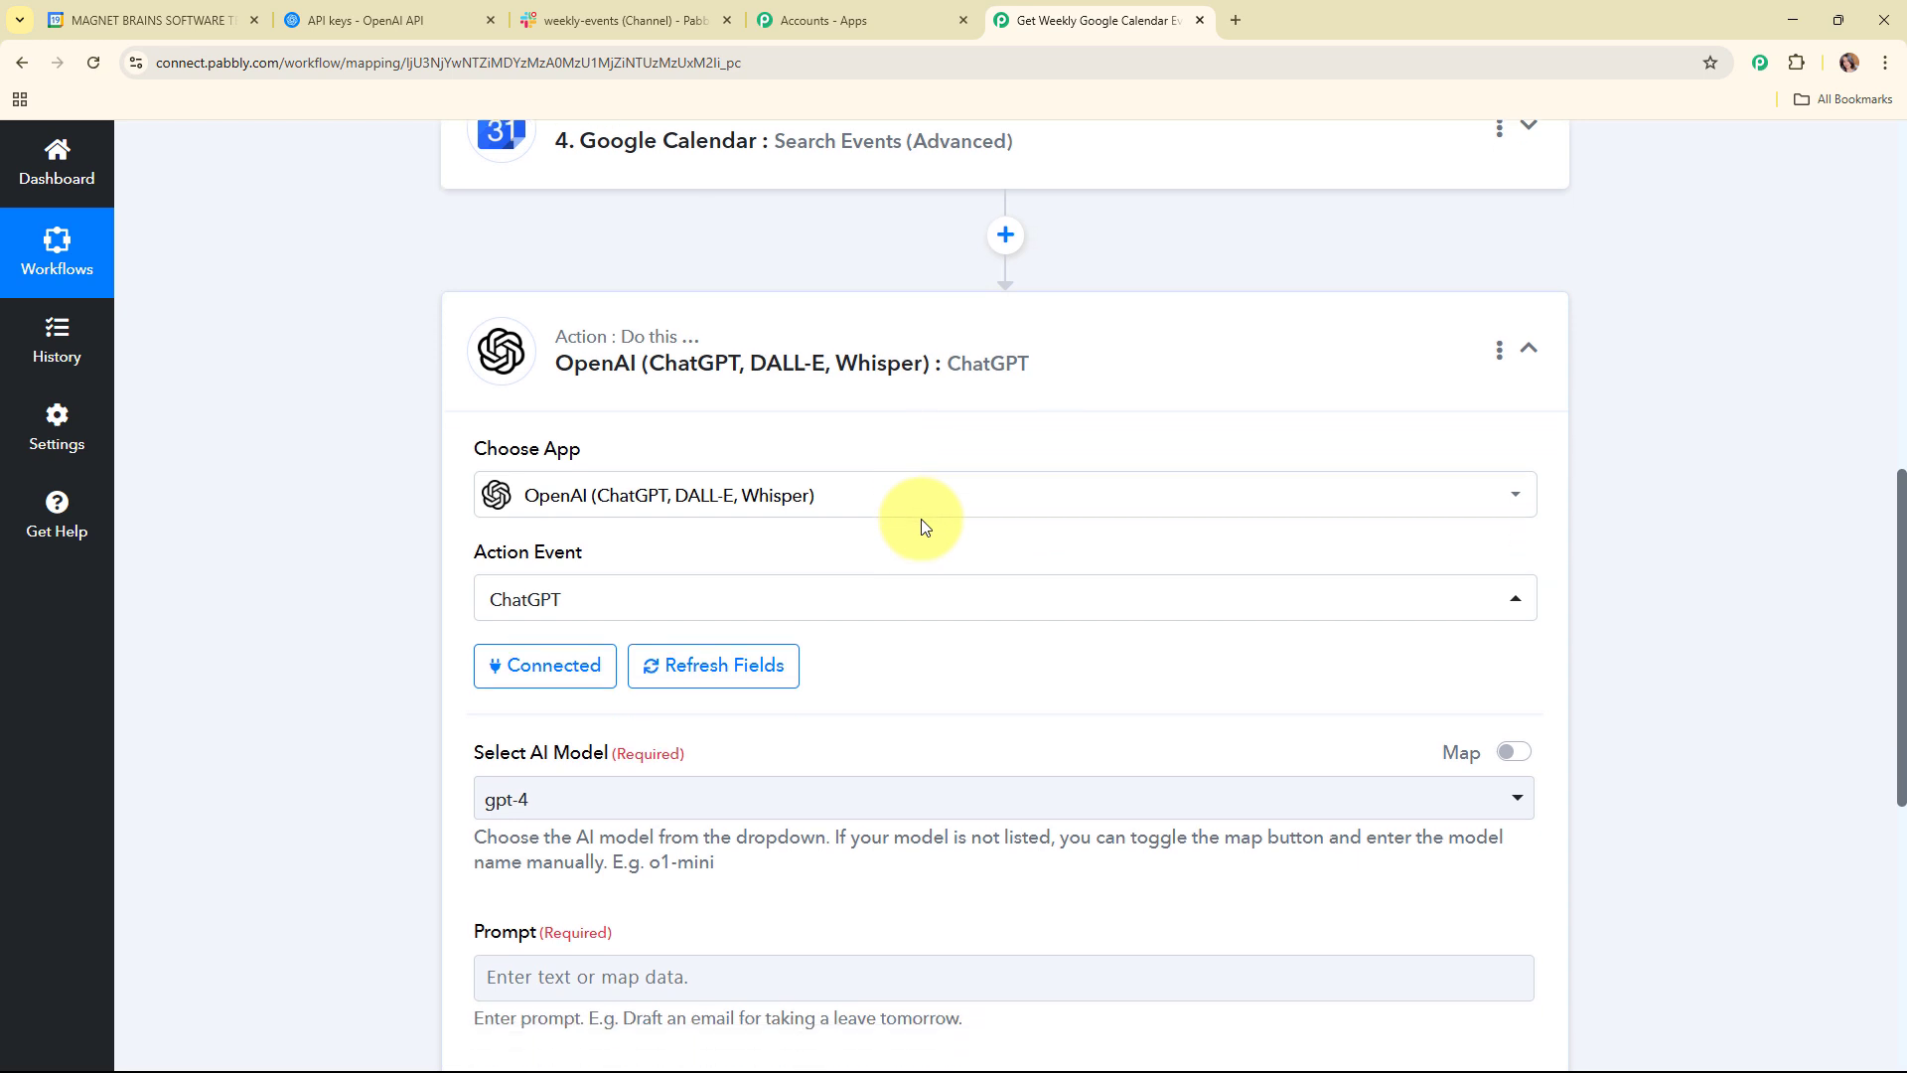
pyautogui.moveTo(425, 316); pyautogui.dragTo(802, 314)
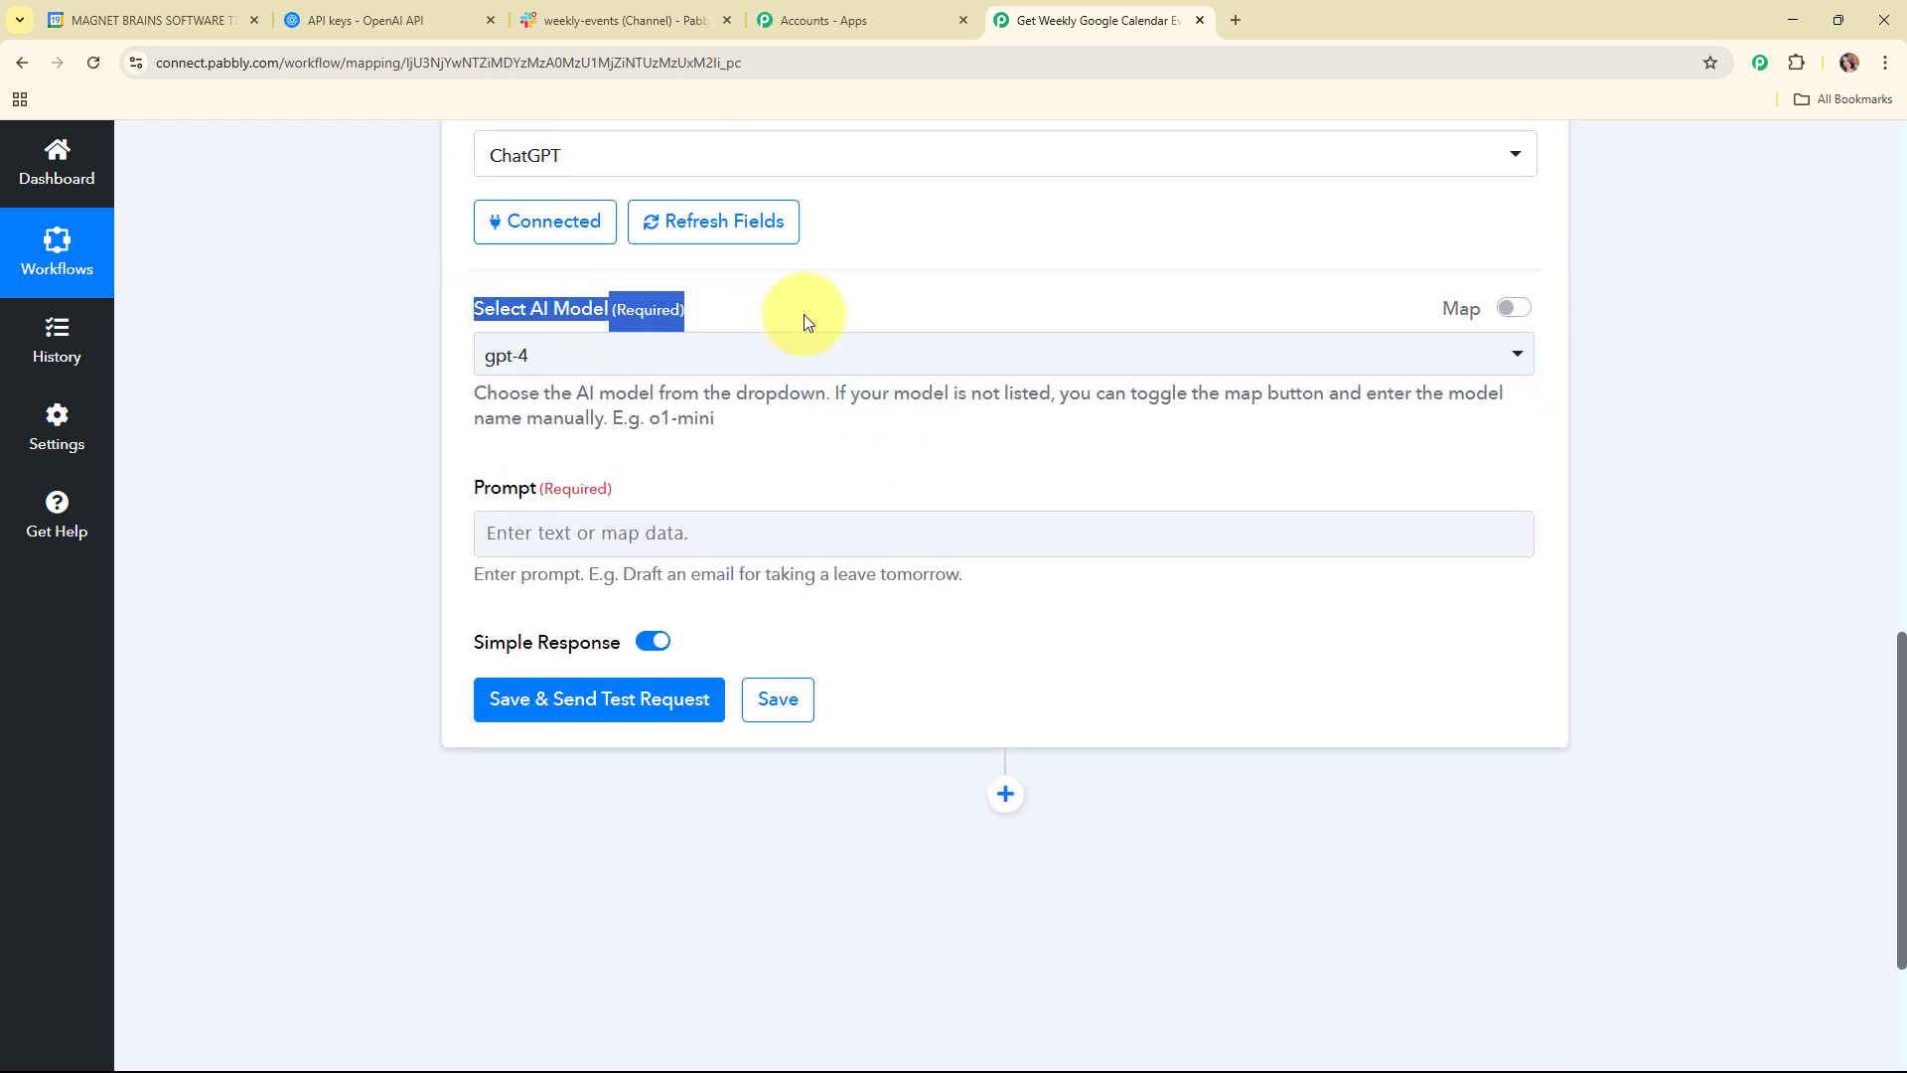
pyautogui.click(884, 469)
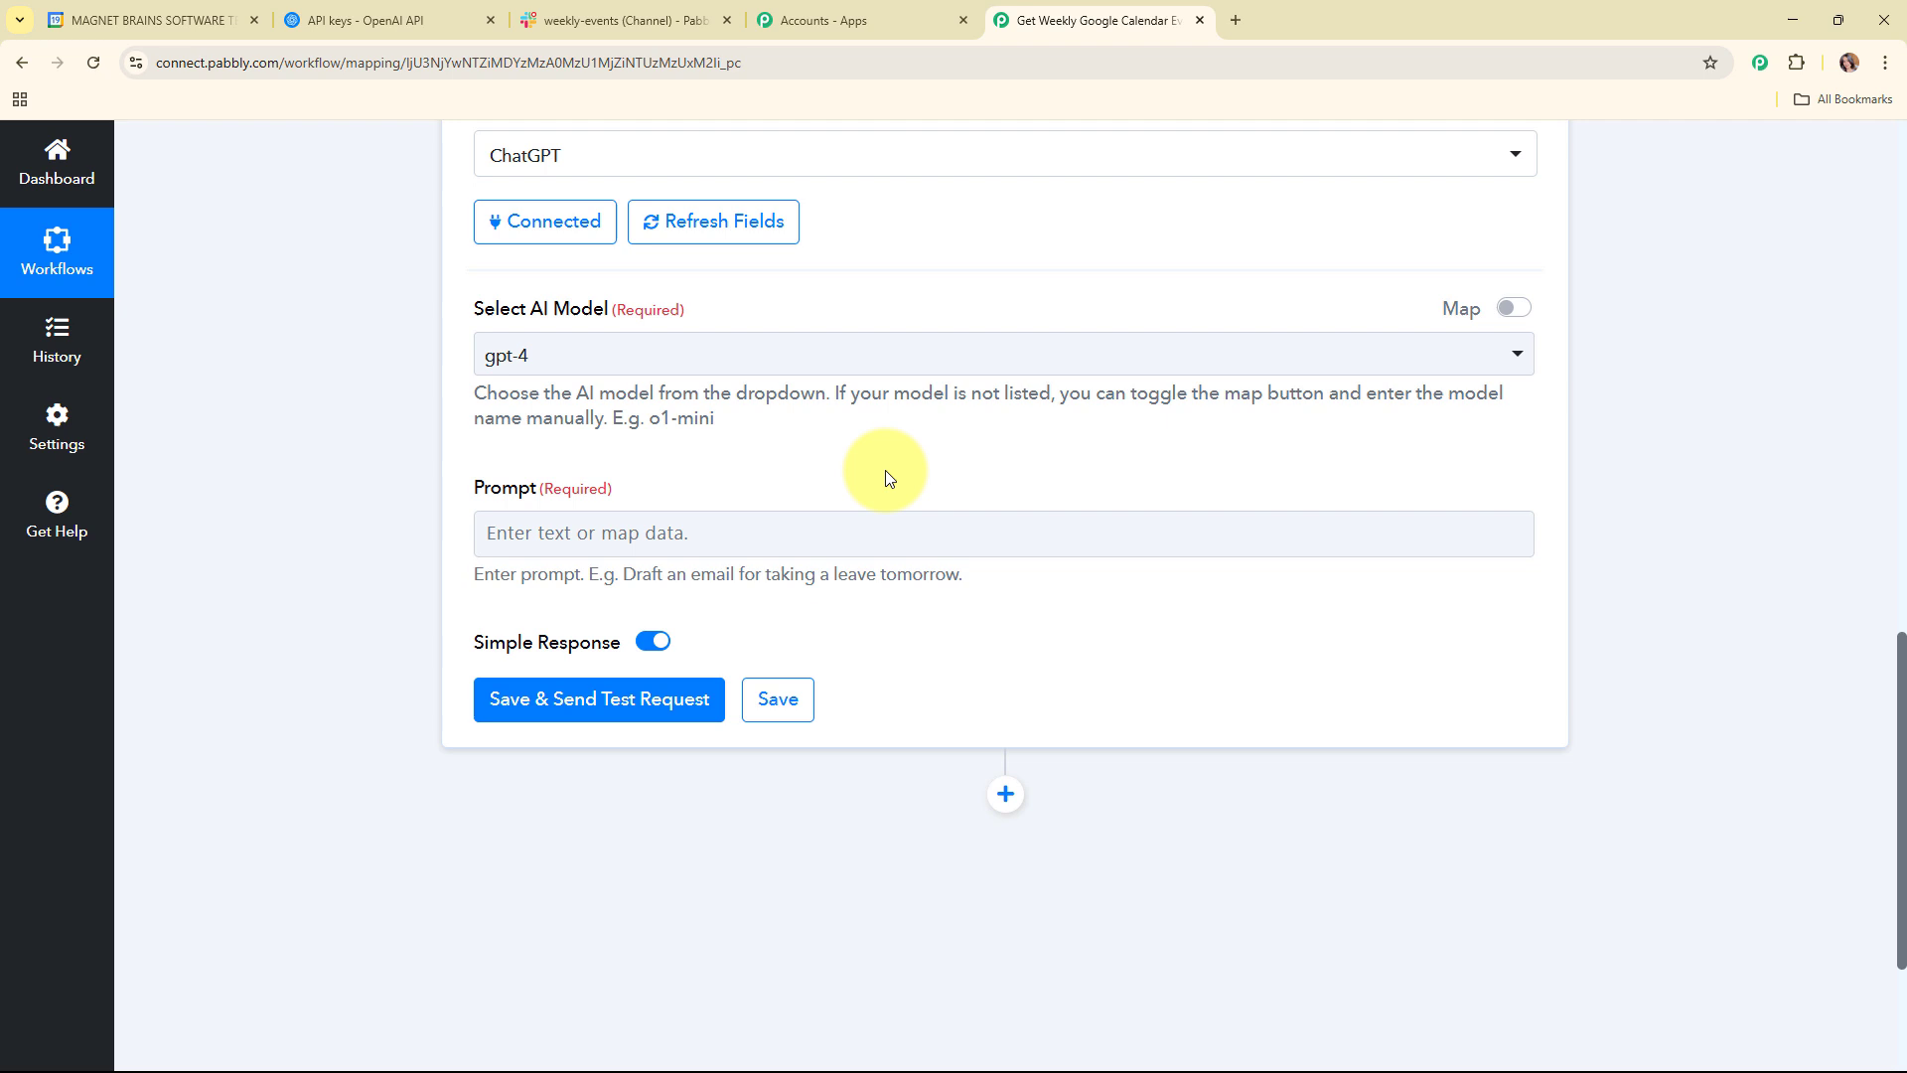
pyautogui.click(907, 357)
pyautogui.scroll(-3, 959, 722)
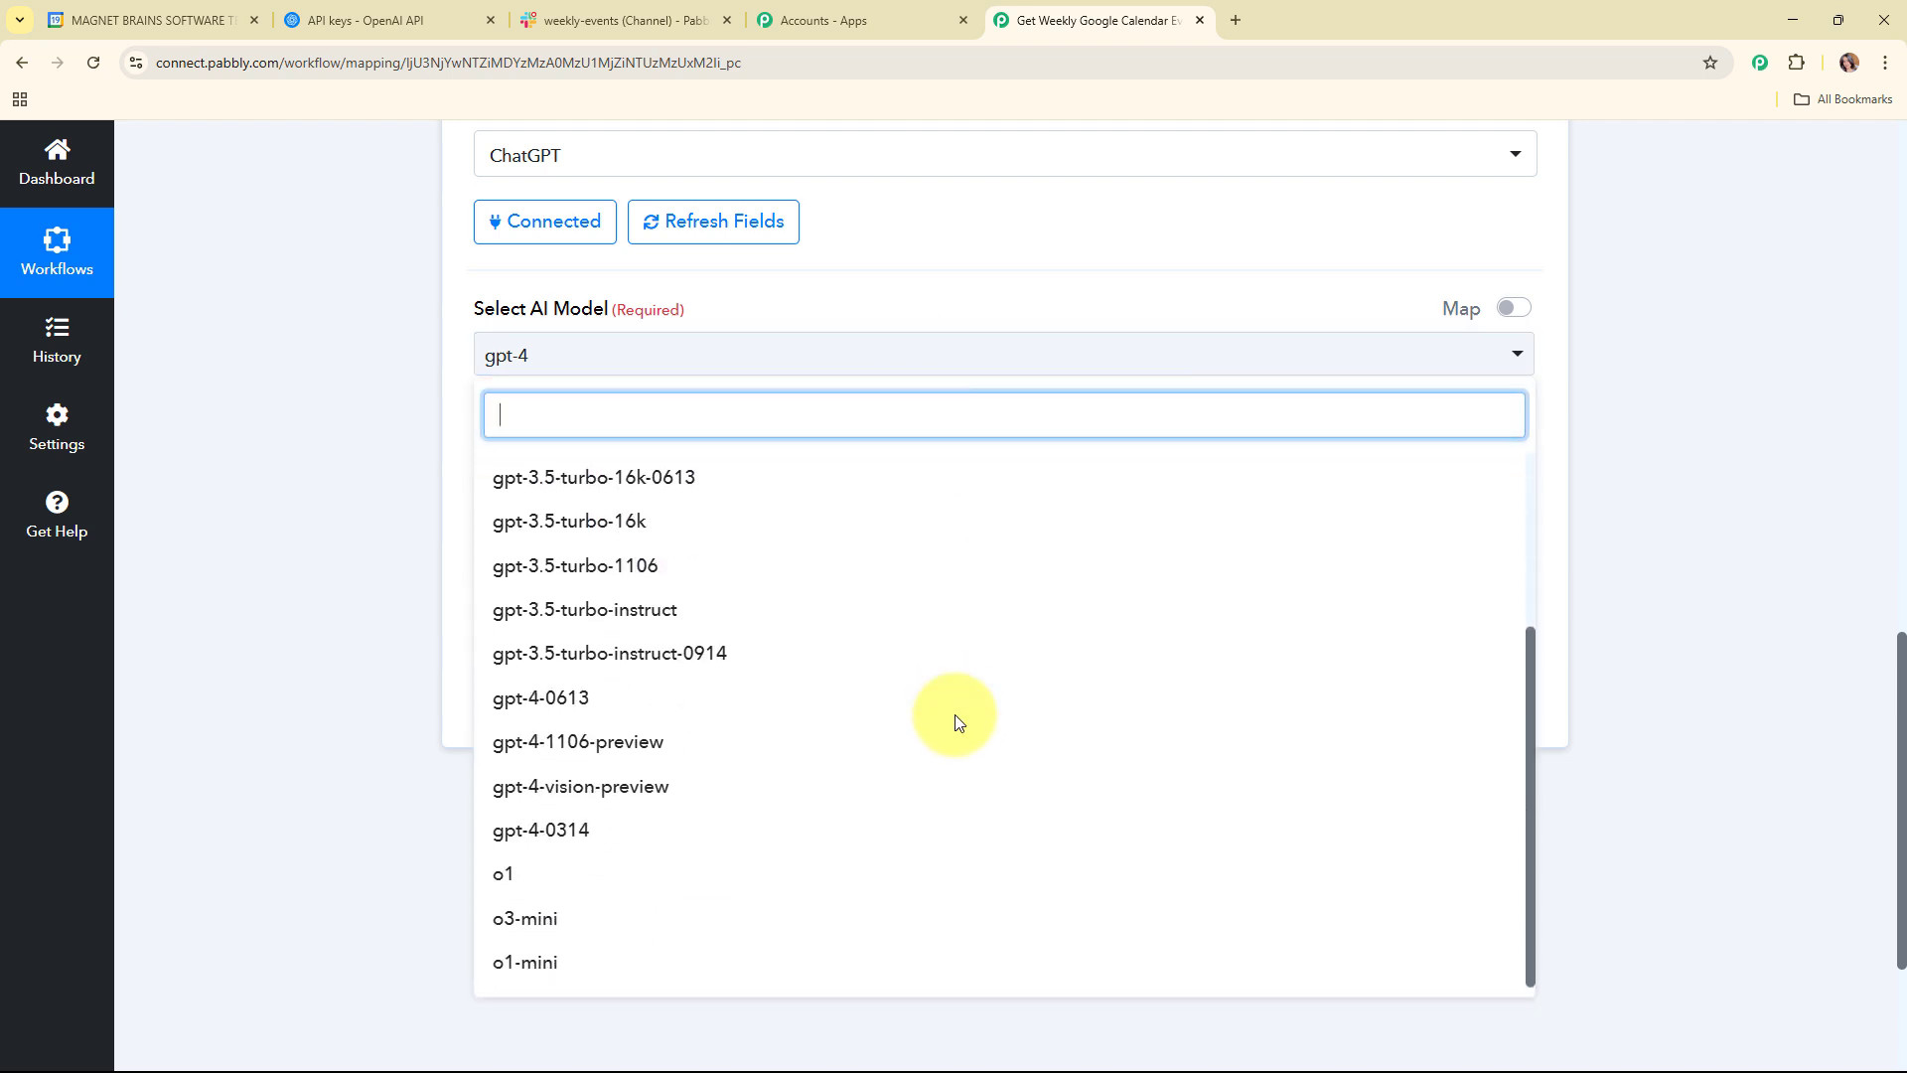
pyautogui.scroll(3, 958, 722)
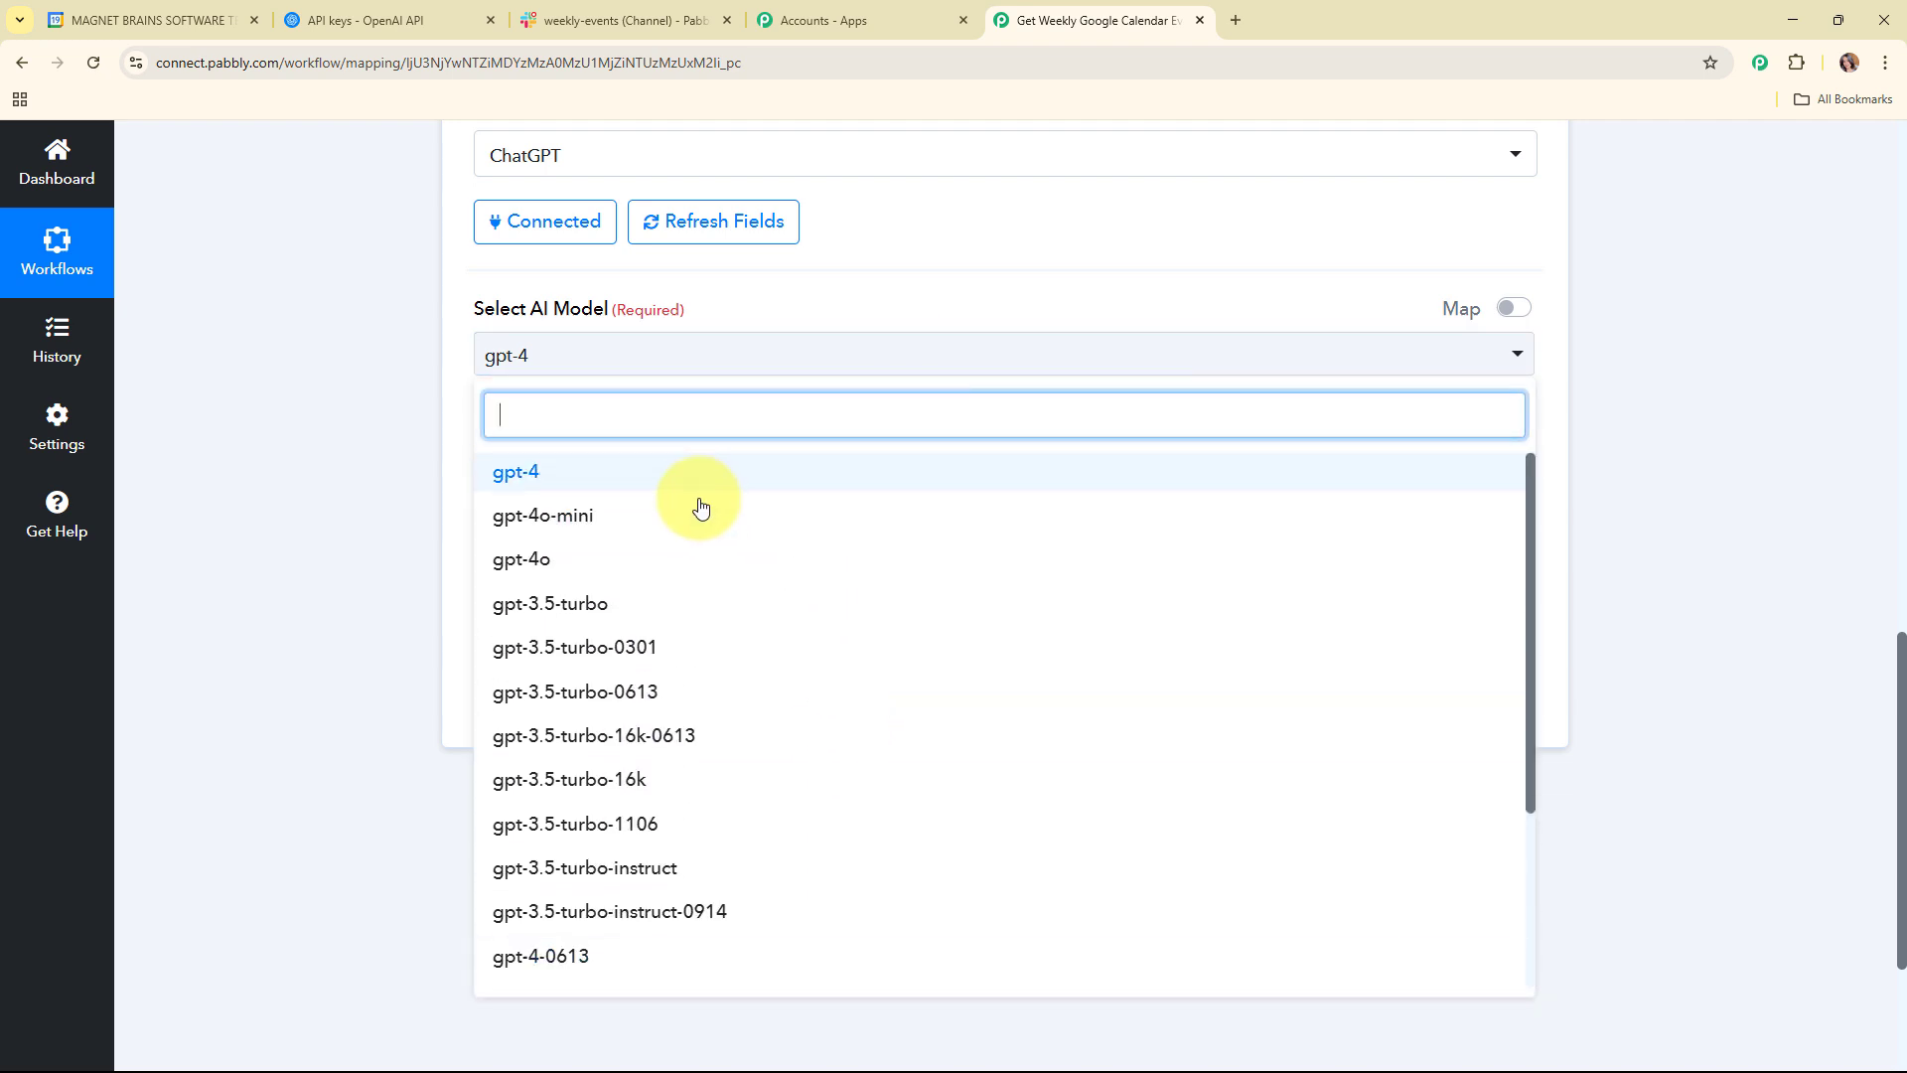
pyautogui.click(666, 528)
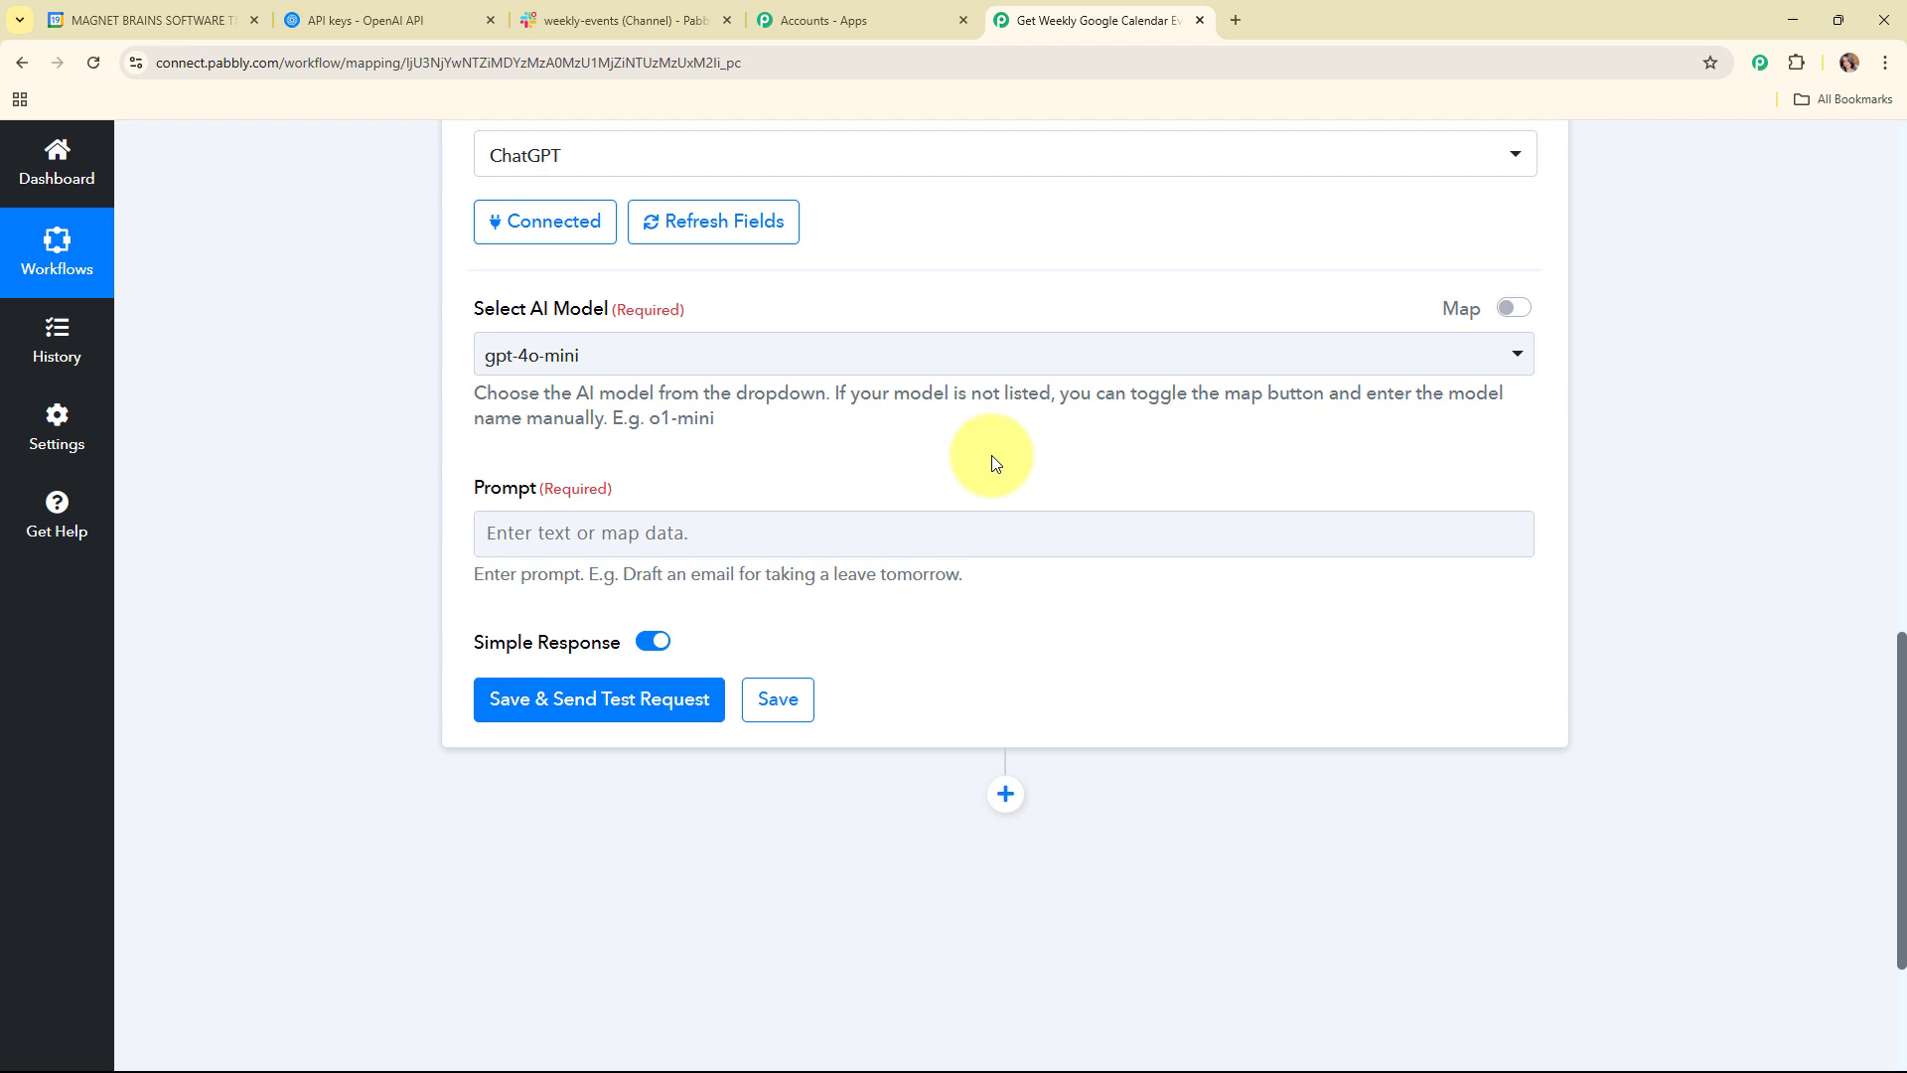
# Step: Enter a prompt to format each event in the JSON array as Event{n} summary, Description, Date and Attendees, ending with "Here is the JSON input:"
pyautogui.scroll(-1, 478, 388)
pyautogui.moveTo(478, 387); pyautogui.dragTo(659, 383)
pyautogui.click(983, 551)
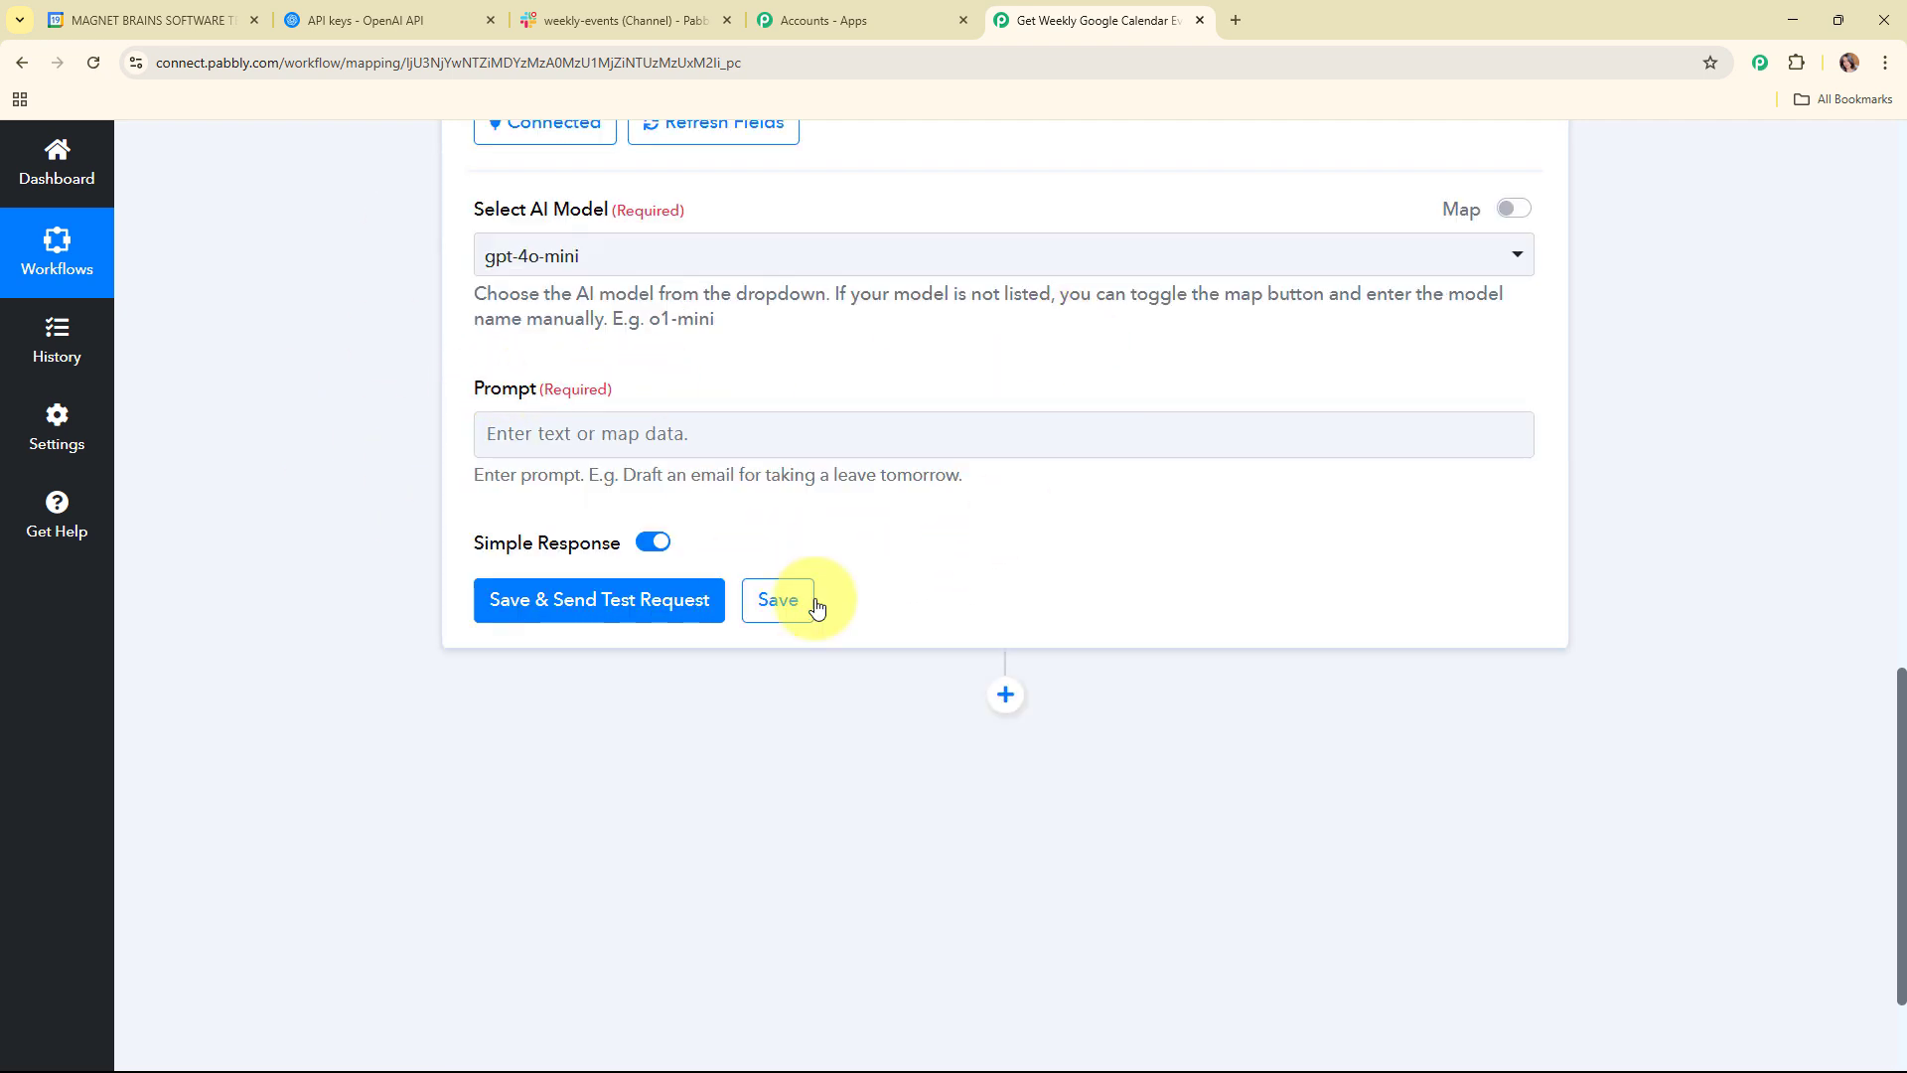
pyautogui.click(875, 438)
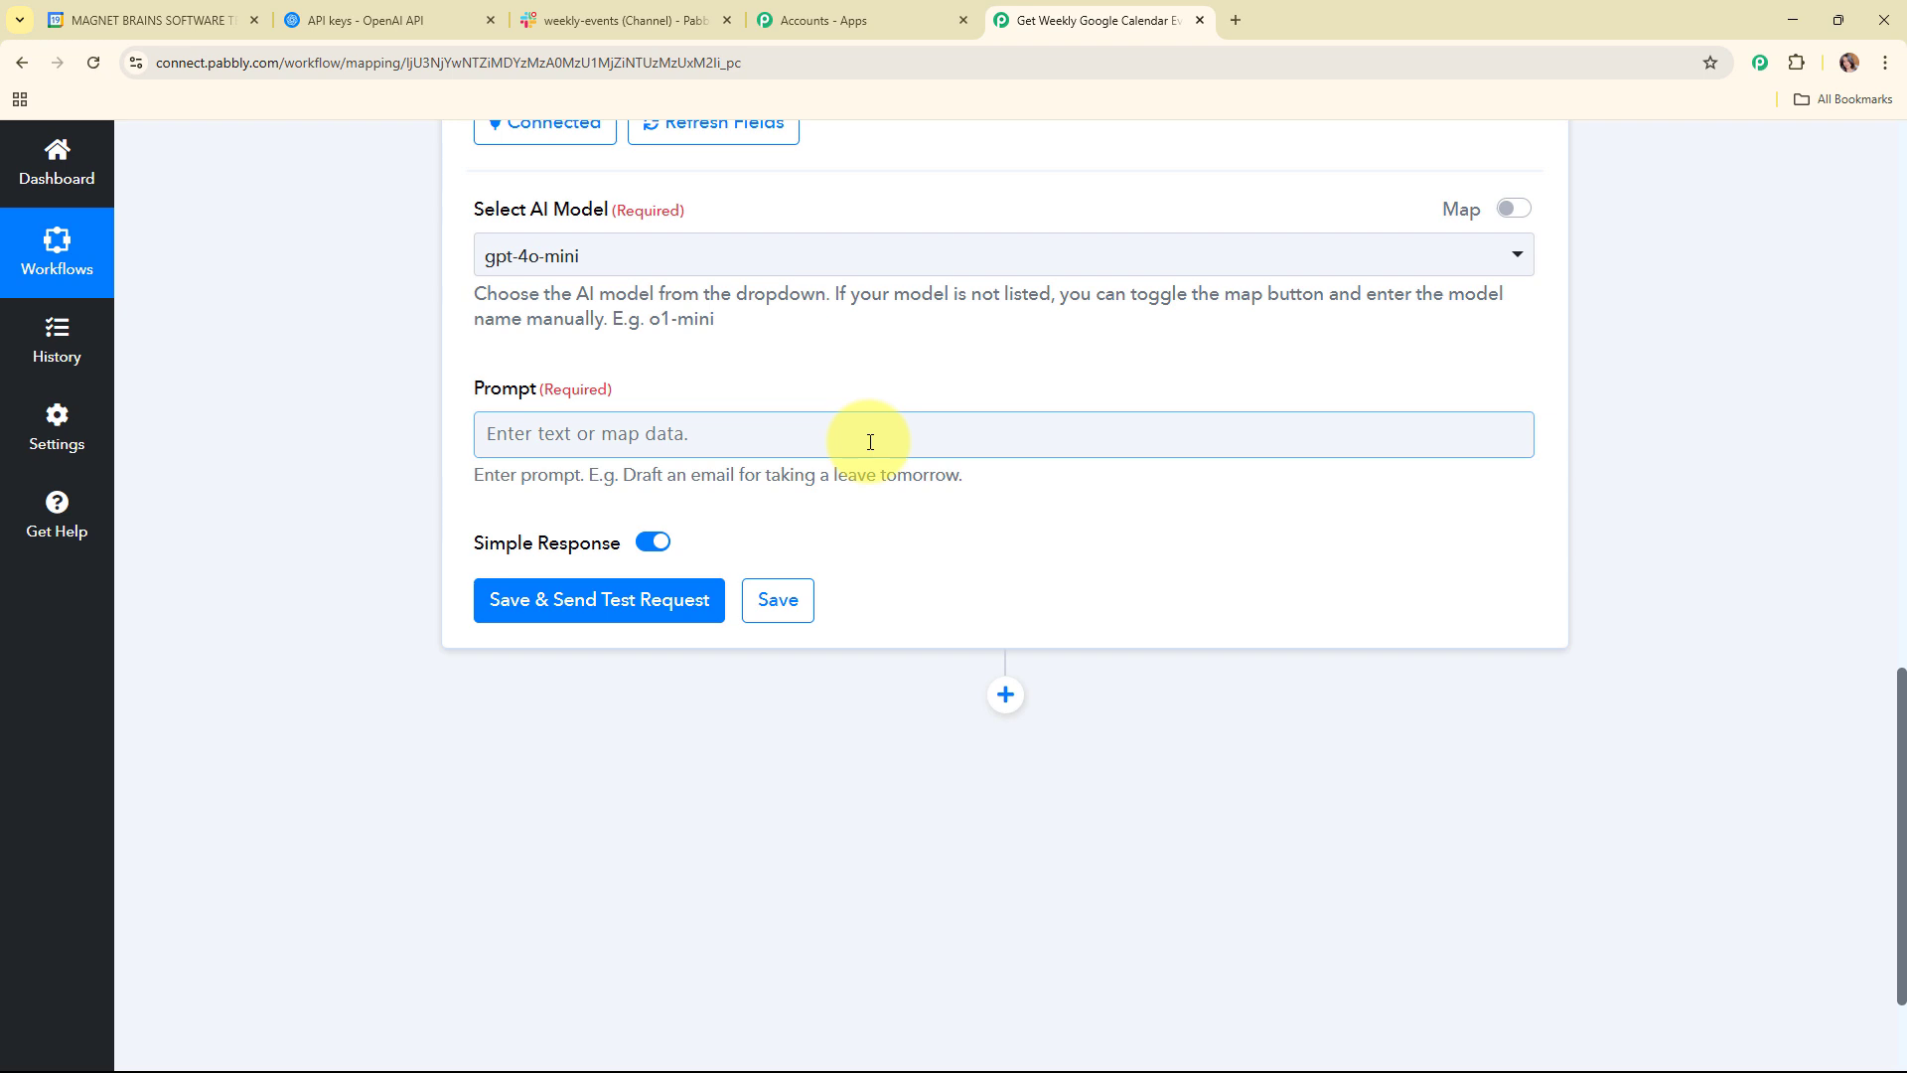
pyautogui.click(870, 442)
pyautogui.write('You are given a JSON array of Google Calendar events.  Format each event in the following structure: Event{n} summary: {summary} Event{n} Description: {description} Event{n} Date: {start_date or start_dateTime} Event{n} Attendees: {comma-separated list of attendee emails}  Use the summary, description, and start.date or start.dateTime field (prefer start.dateTime if available). For attendees, collect all email fields from the attendees array.  Here is the JSON input:')
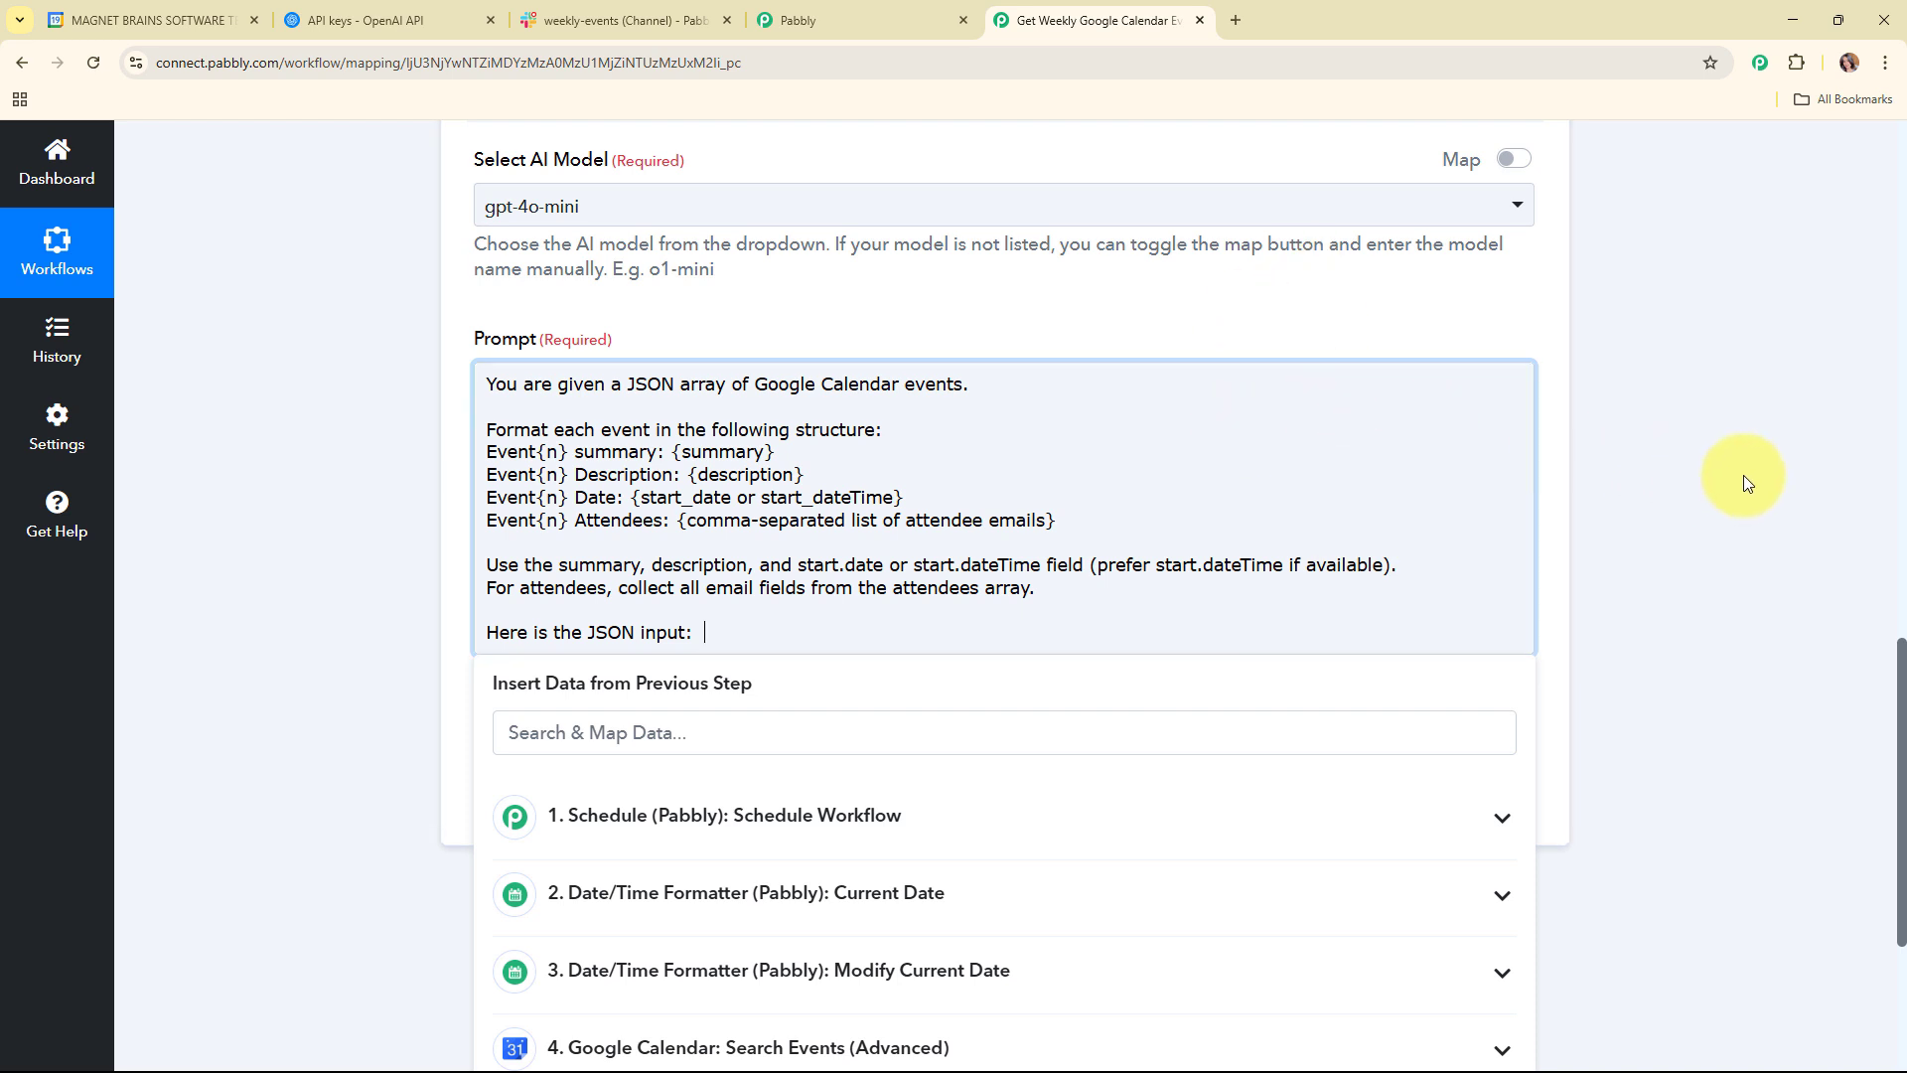
pyautogui.scroll(-1, 1745, 487)
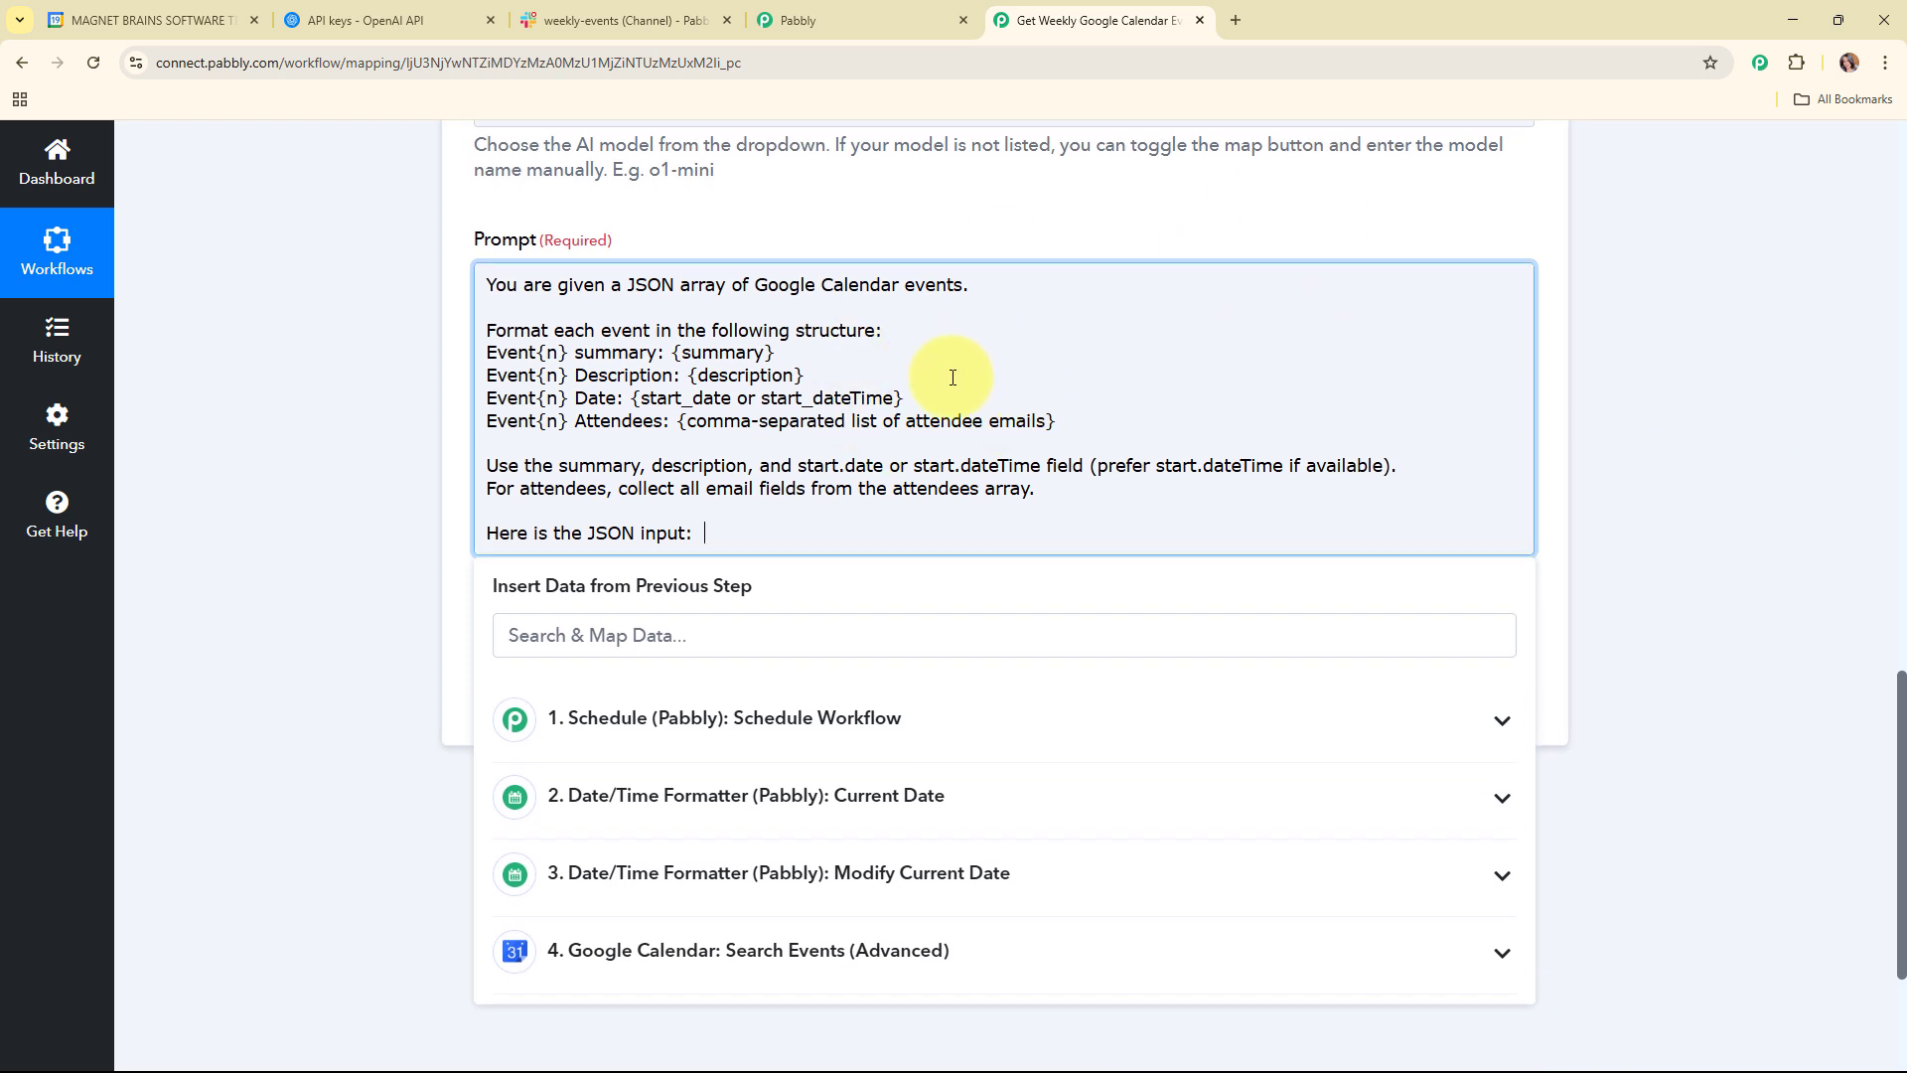
# Step: Map the Items array from step 4, Google Calendar: Search Events (Advanced), at the end of the prompt
pyautogui.scroll(-2, 894, 357)
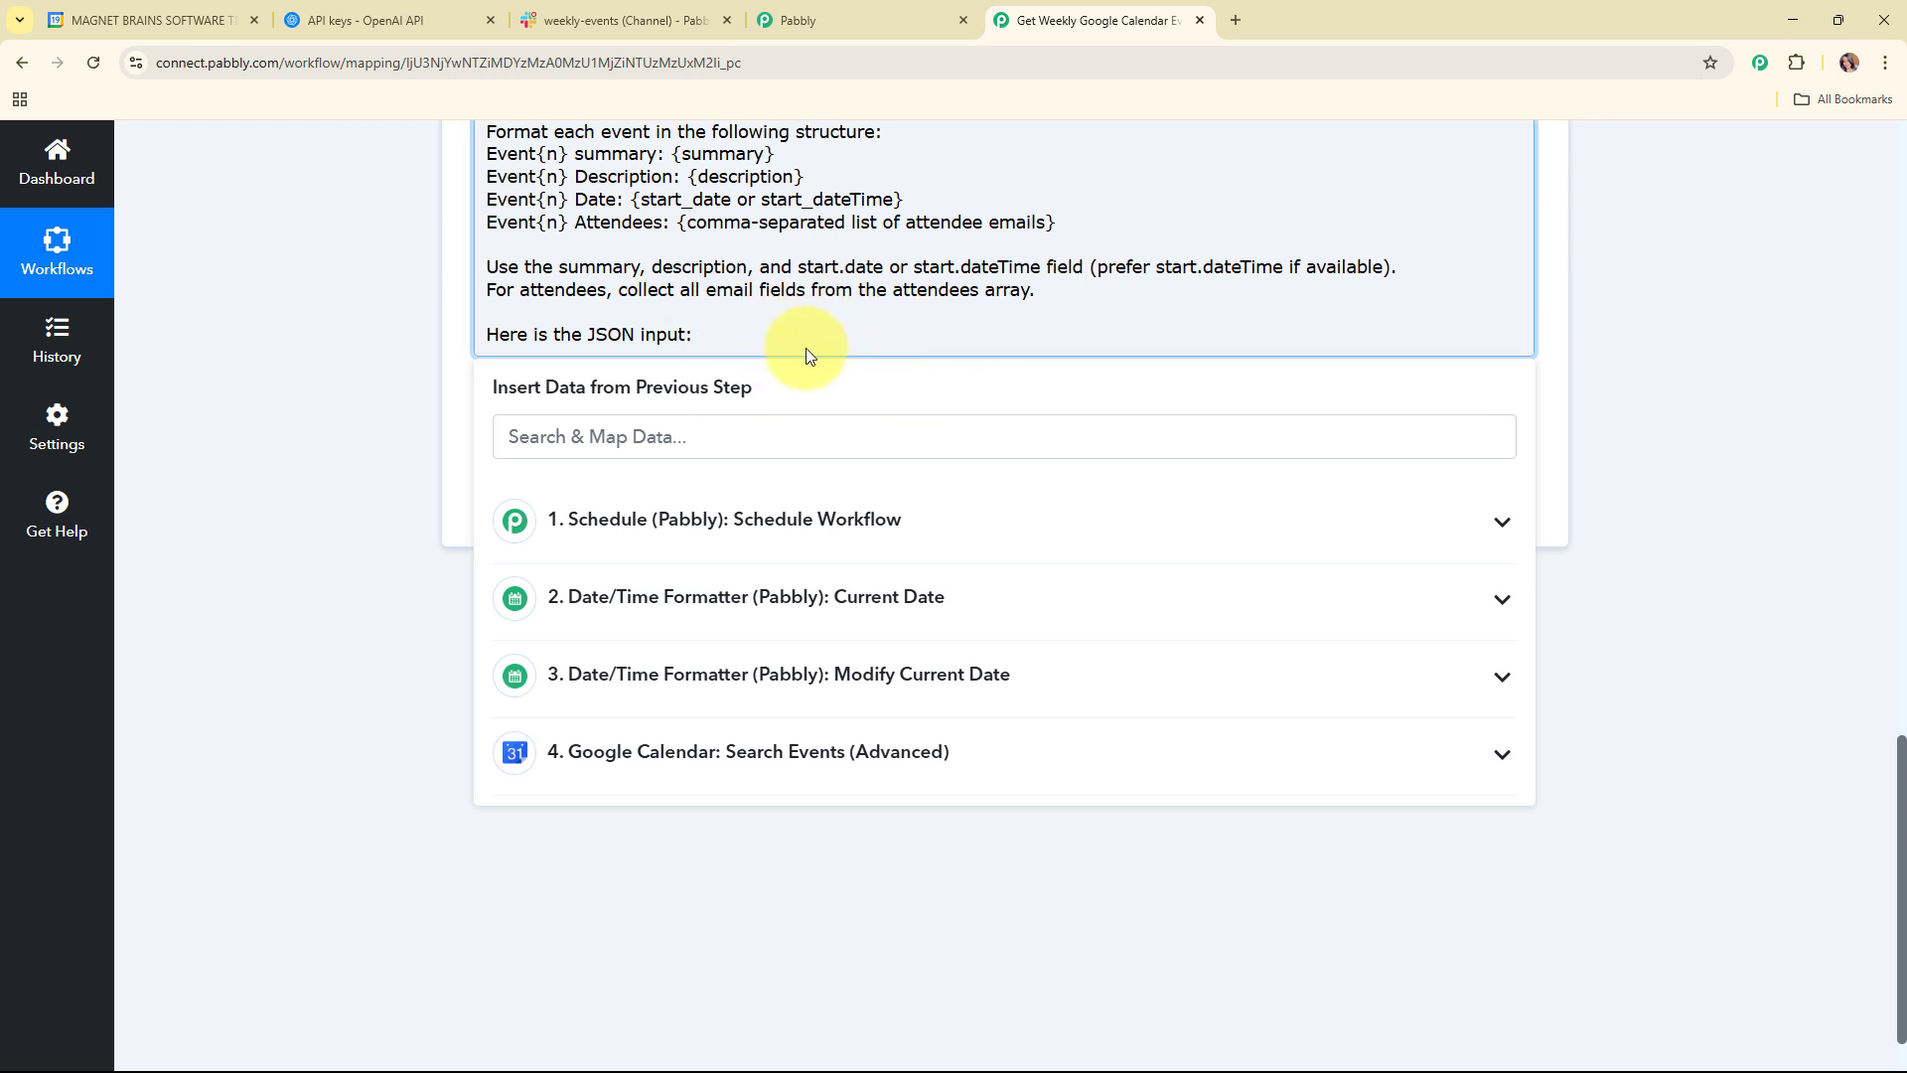
pyautogui.scroll(-1, 1085, 540)
pyautogui.click(818, 681)
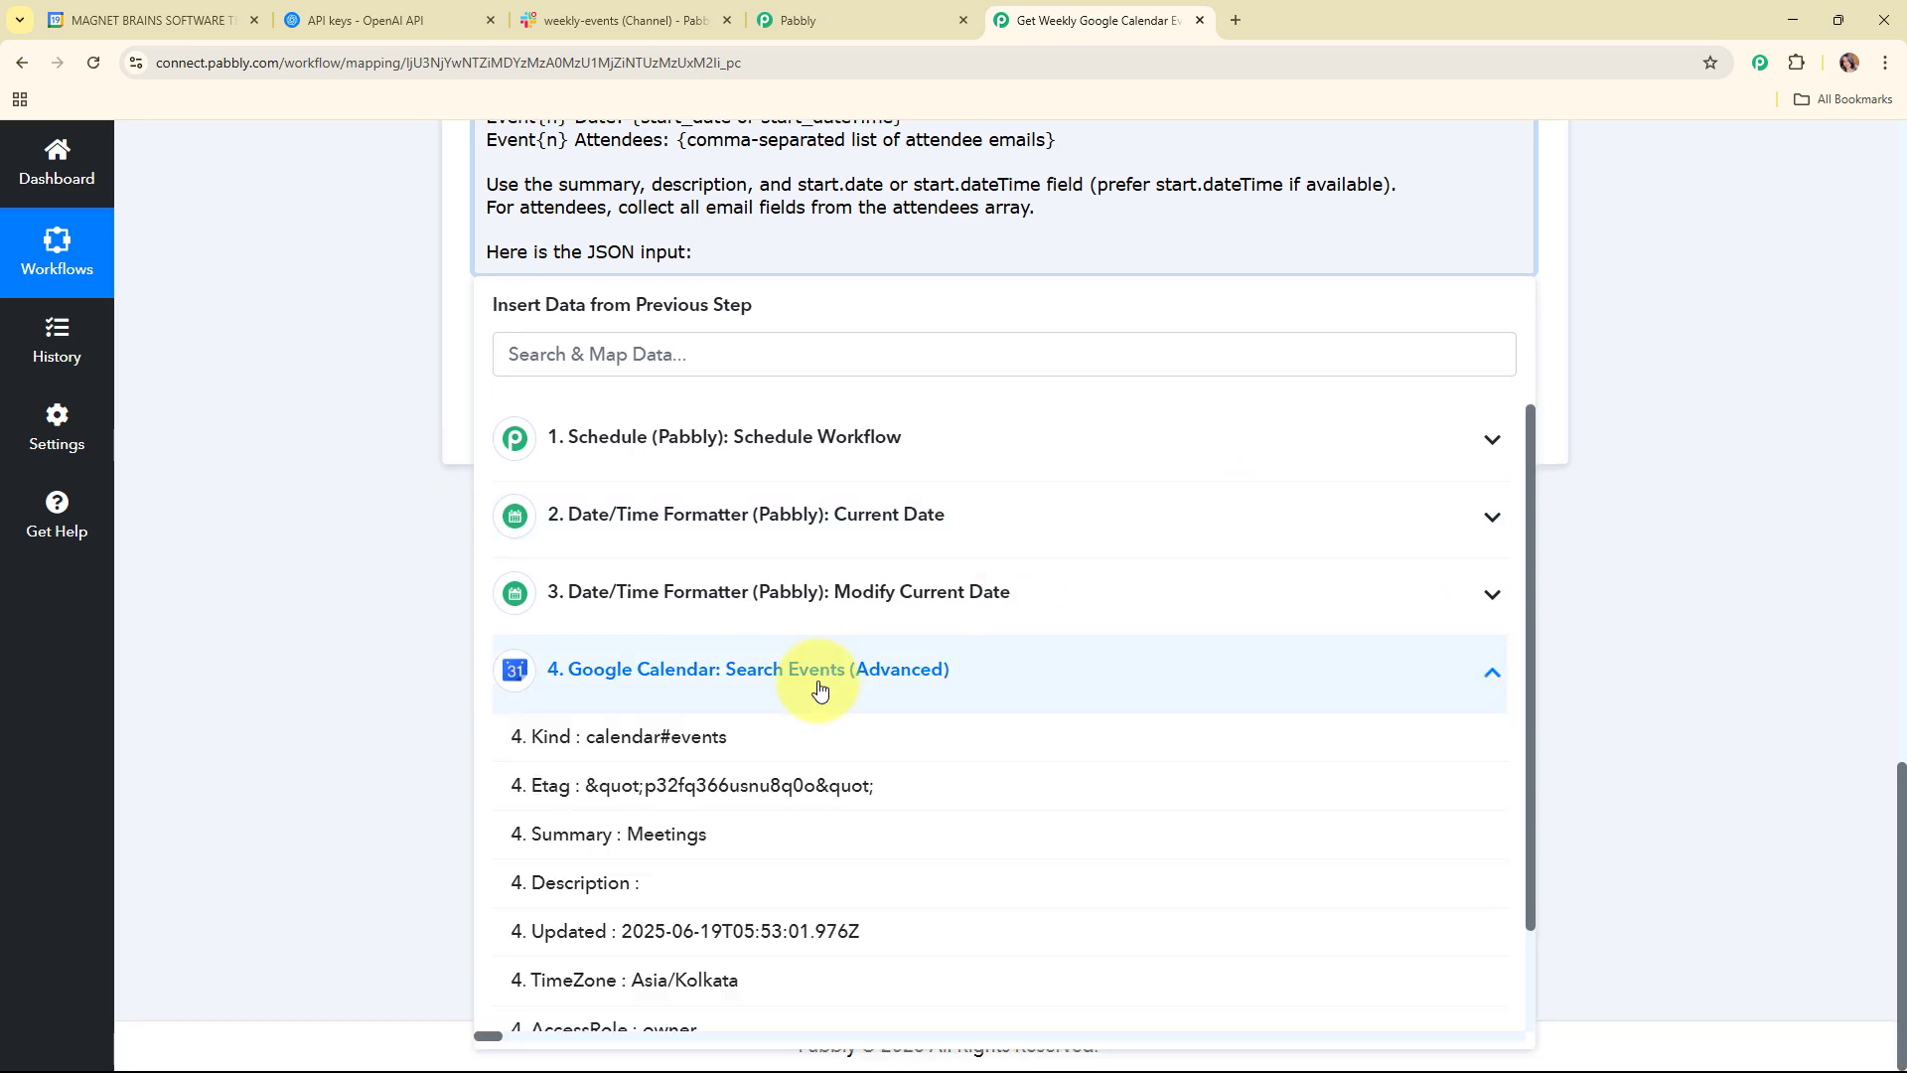
pyautogui.scroll(-1, 818, 687)
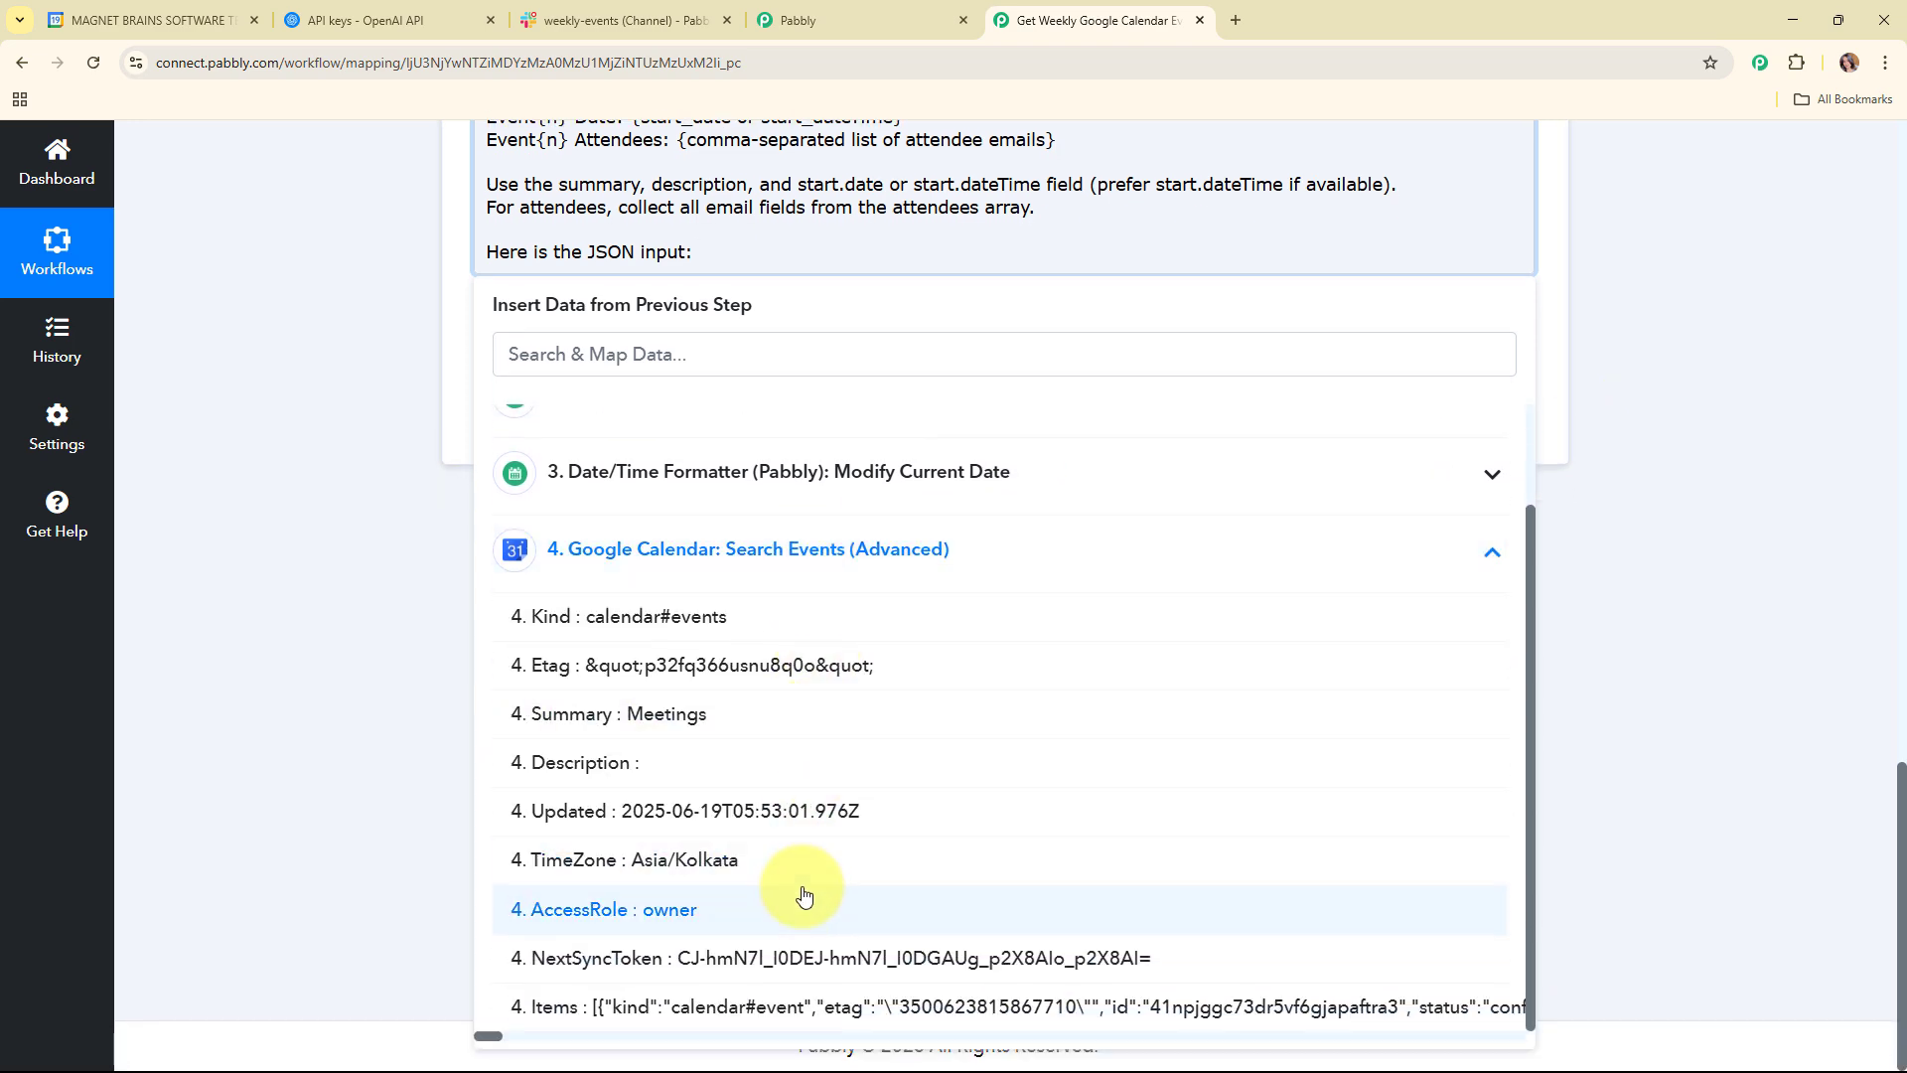
pyautogui.click(806, 1017)
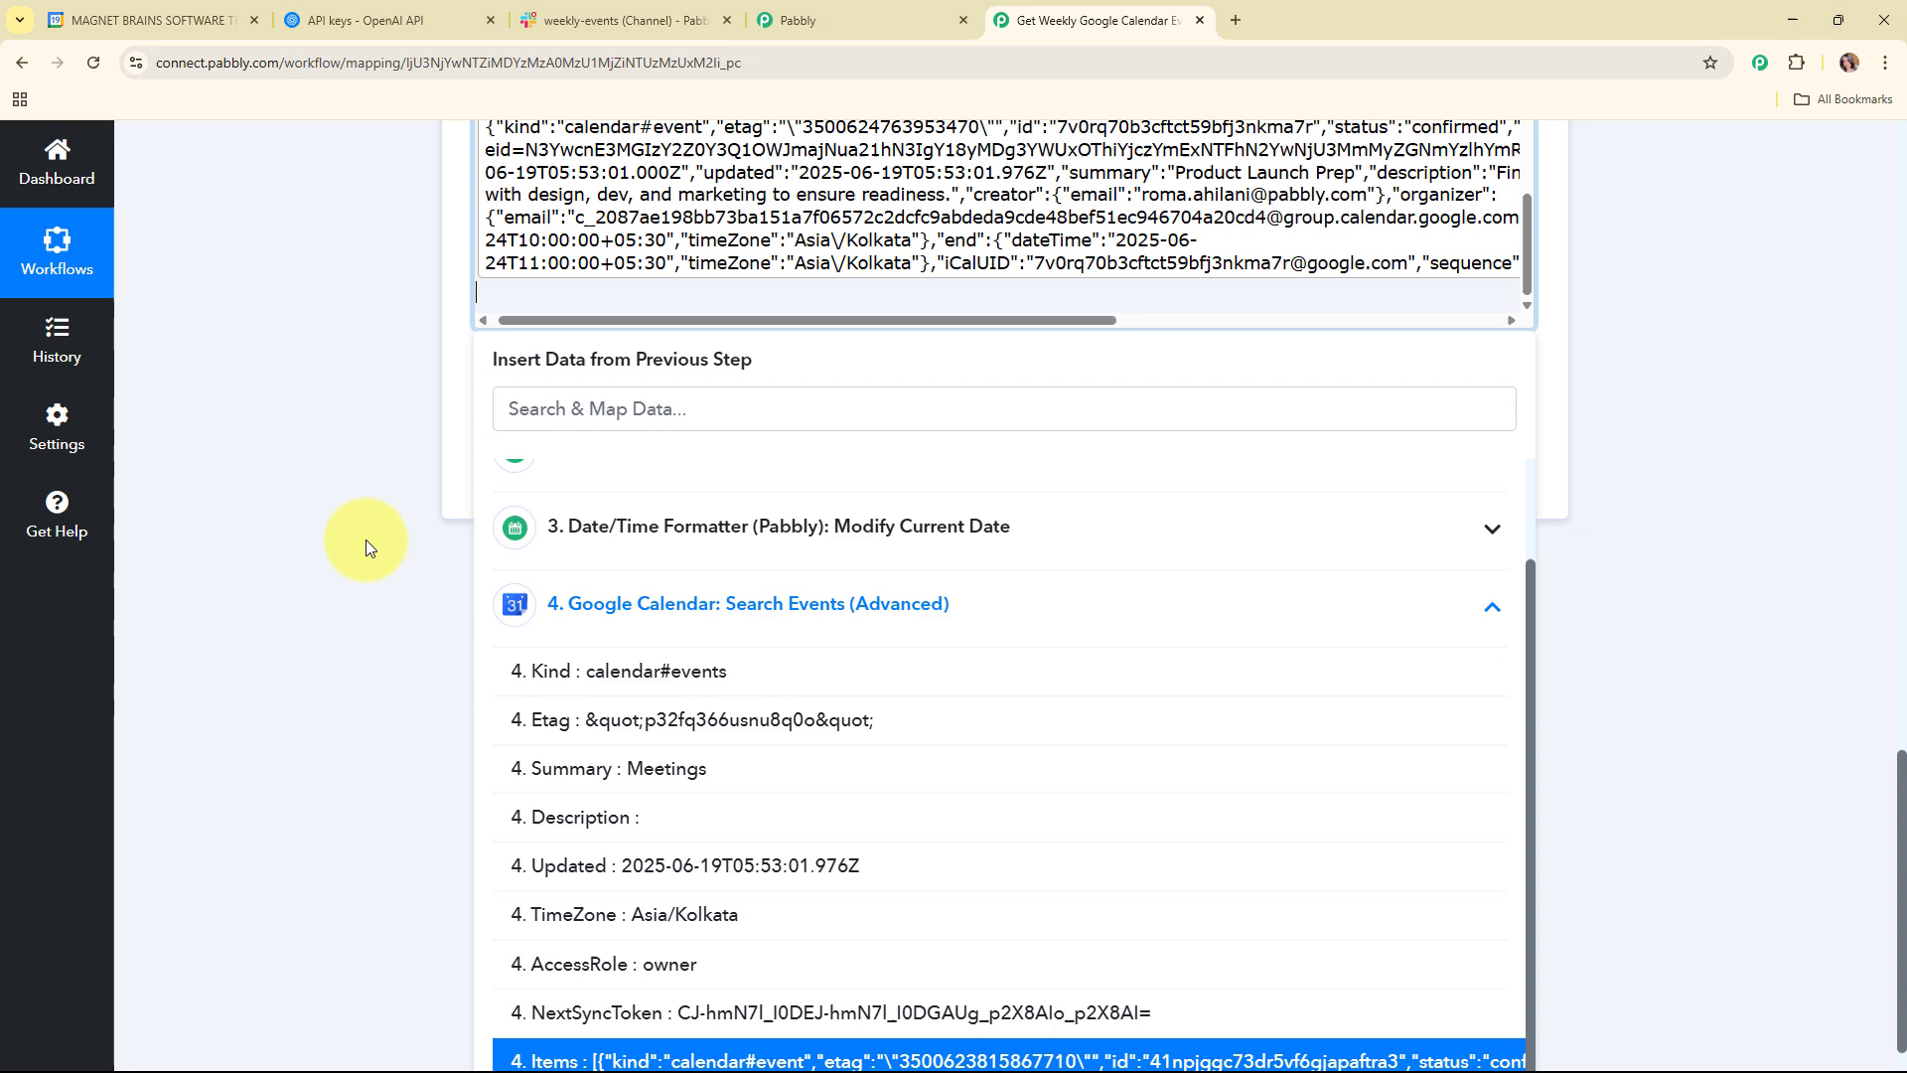
pyautogui.click(337, 453)
# Step: Save the ChatGPT step with a test request, review the message content in the response, and collapse the step
pyautogui.scroll(3, 722, 513)
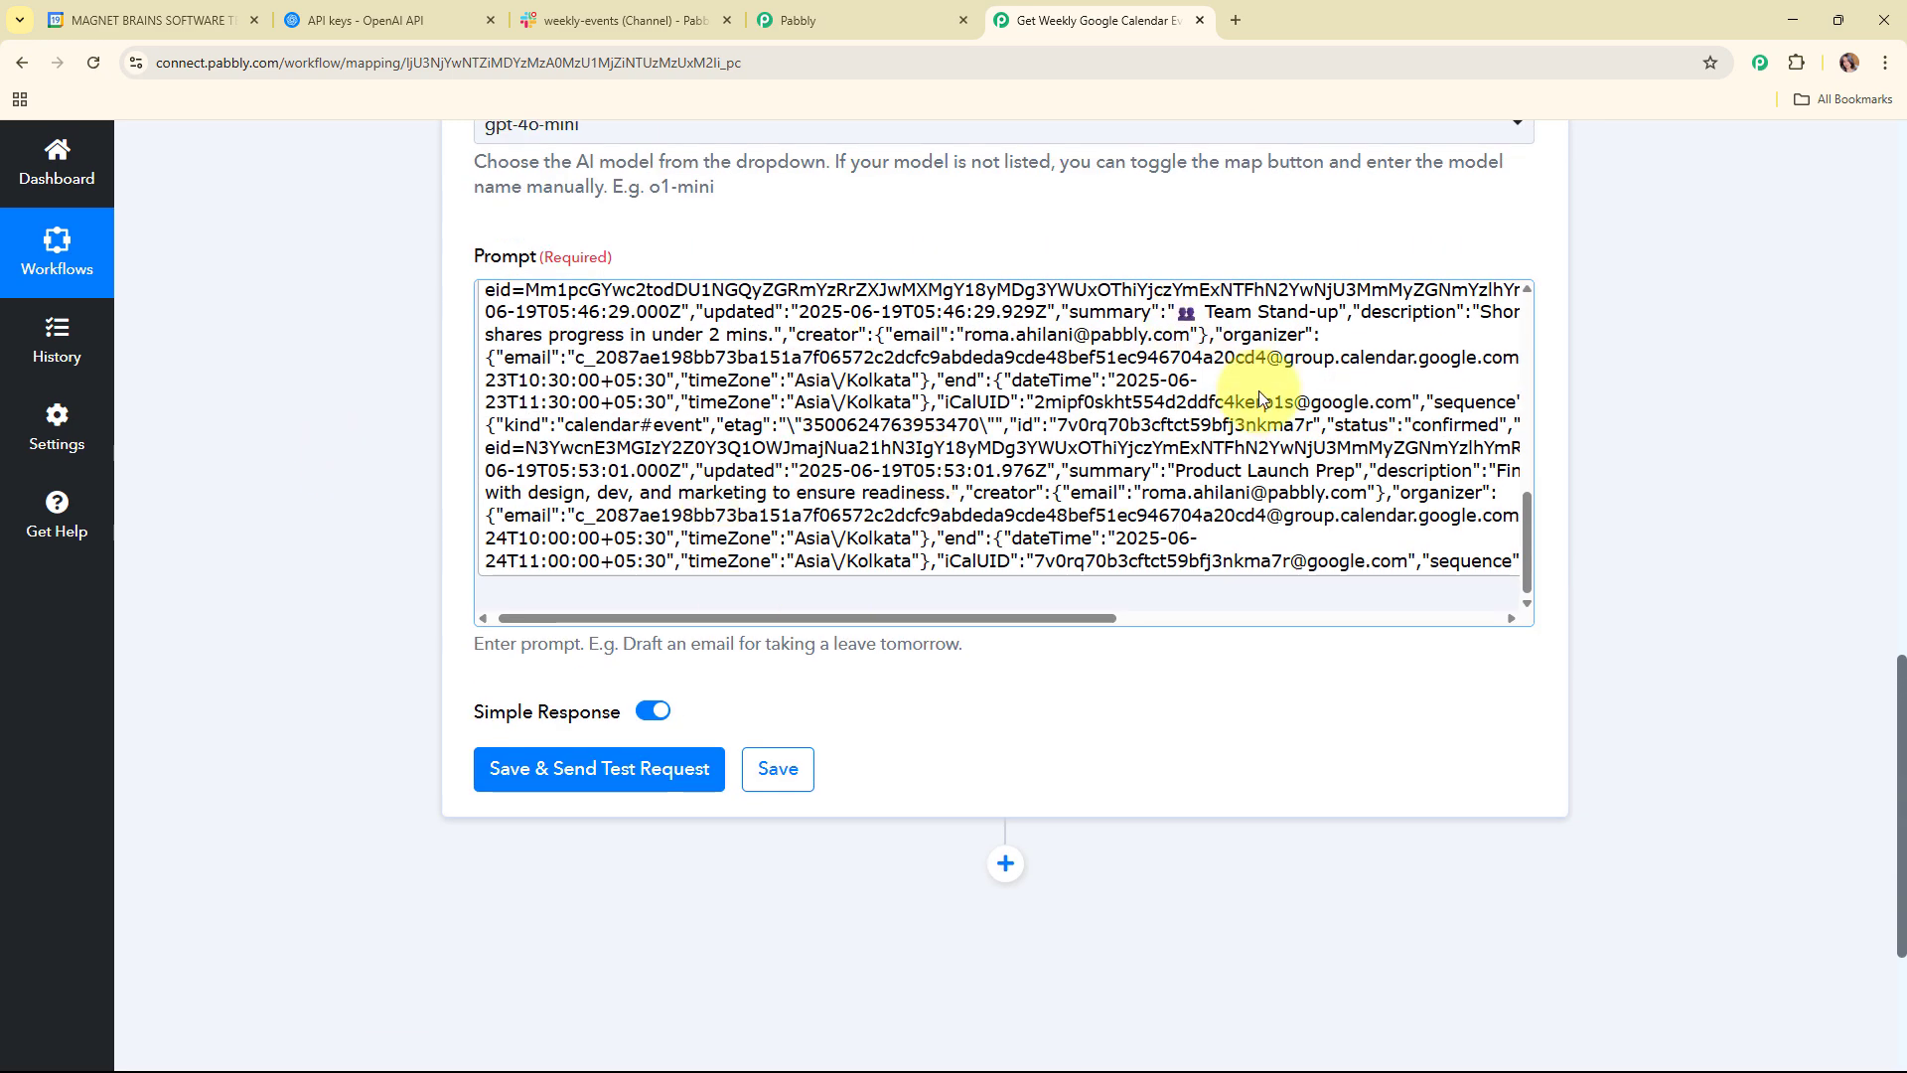
pyautogui.scroll(-3, 1652, 439)
pyautogui.click(616, 474)
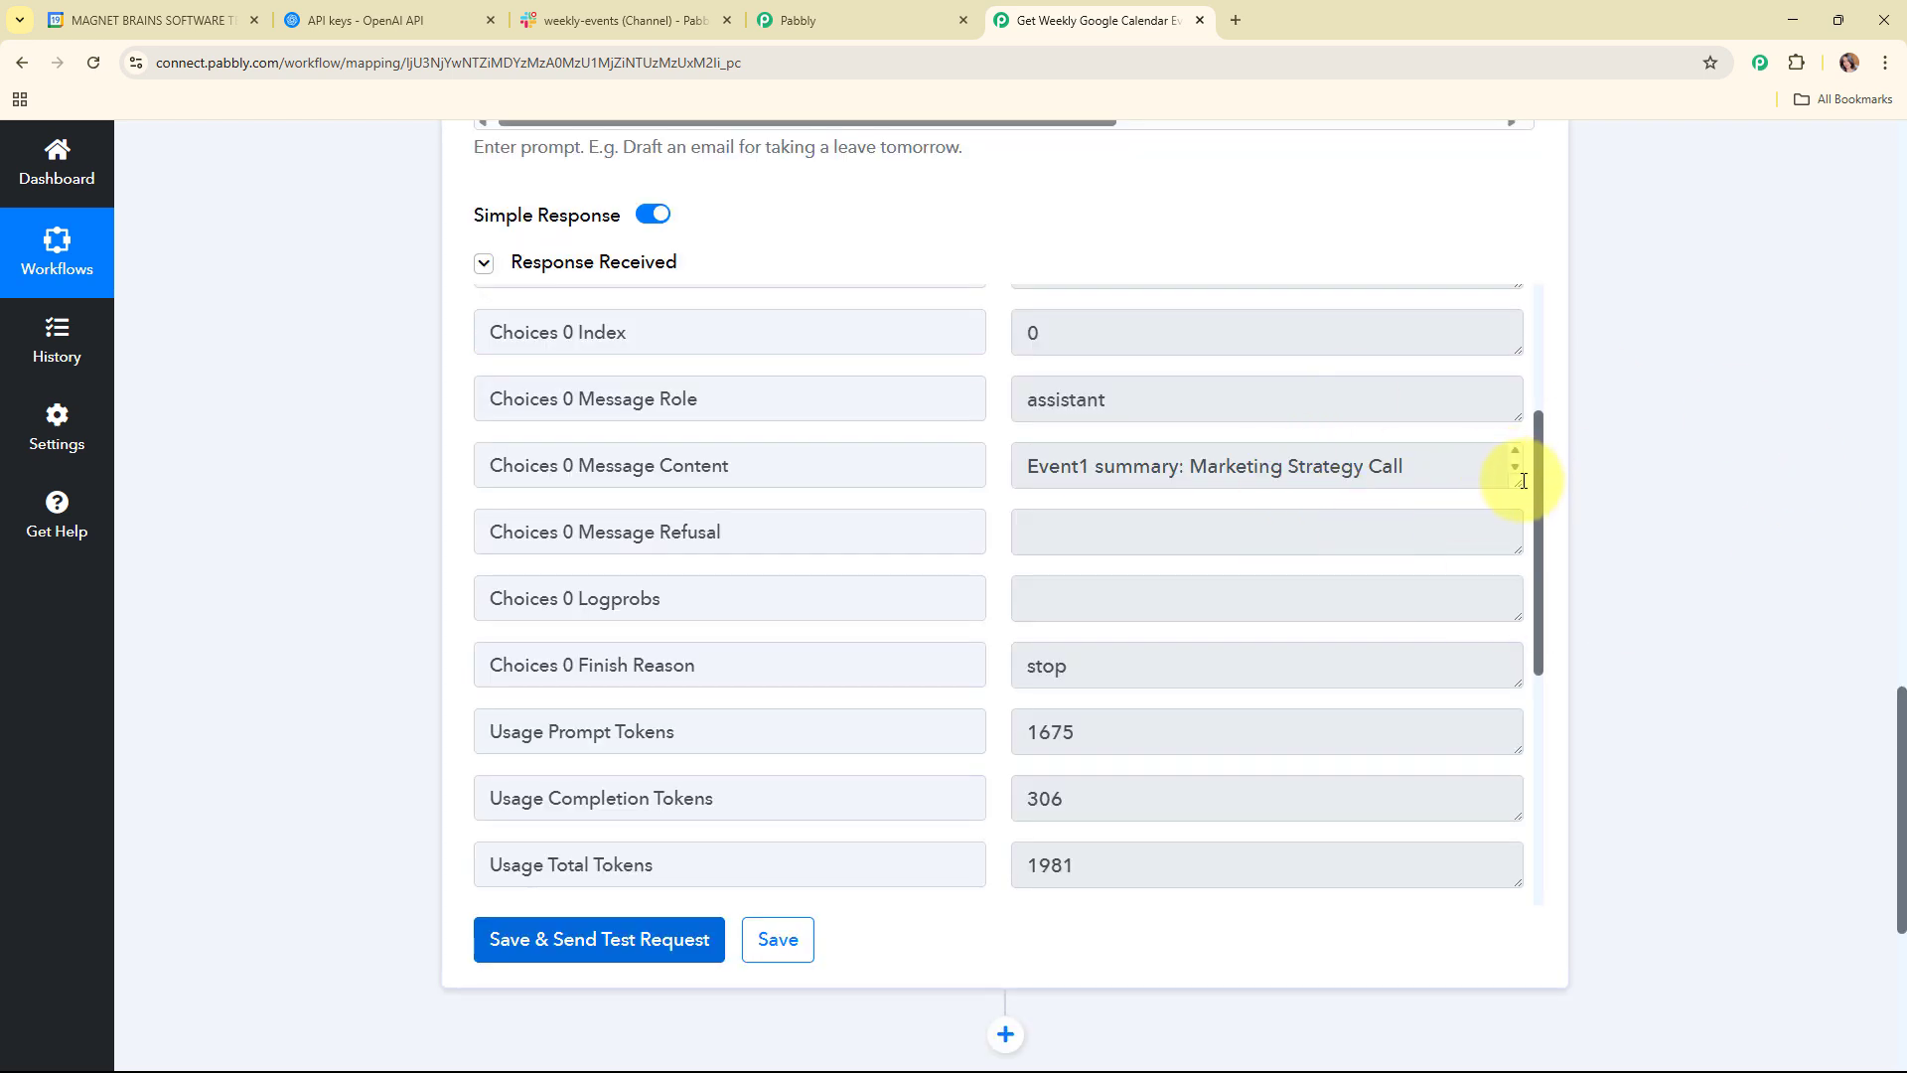
pyautogui.moveTo(1512, 484); pyautogui.dragTo(1510, 962)
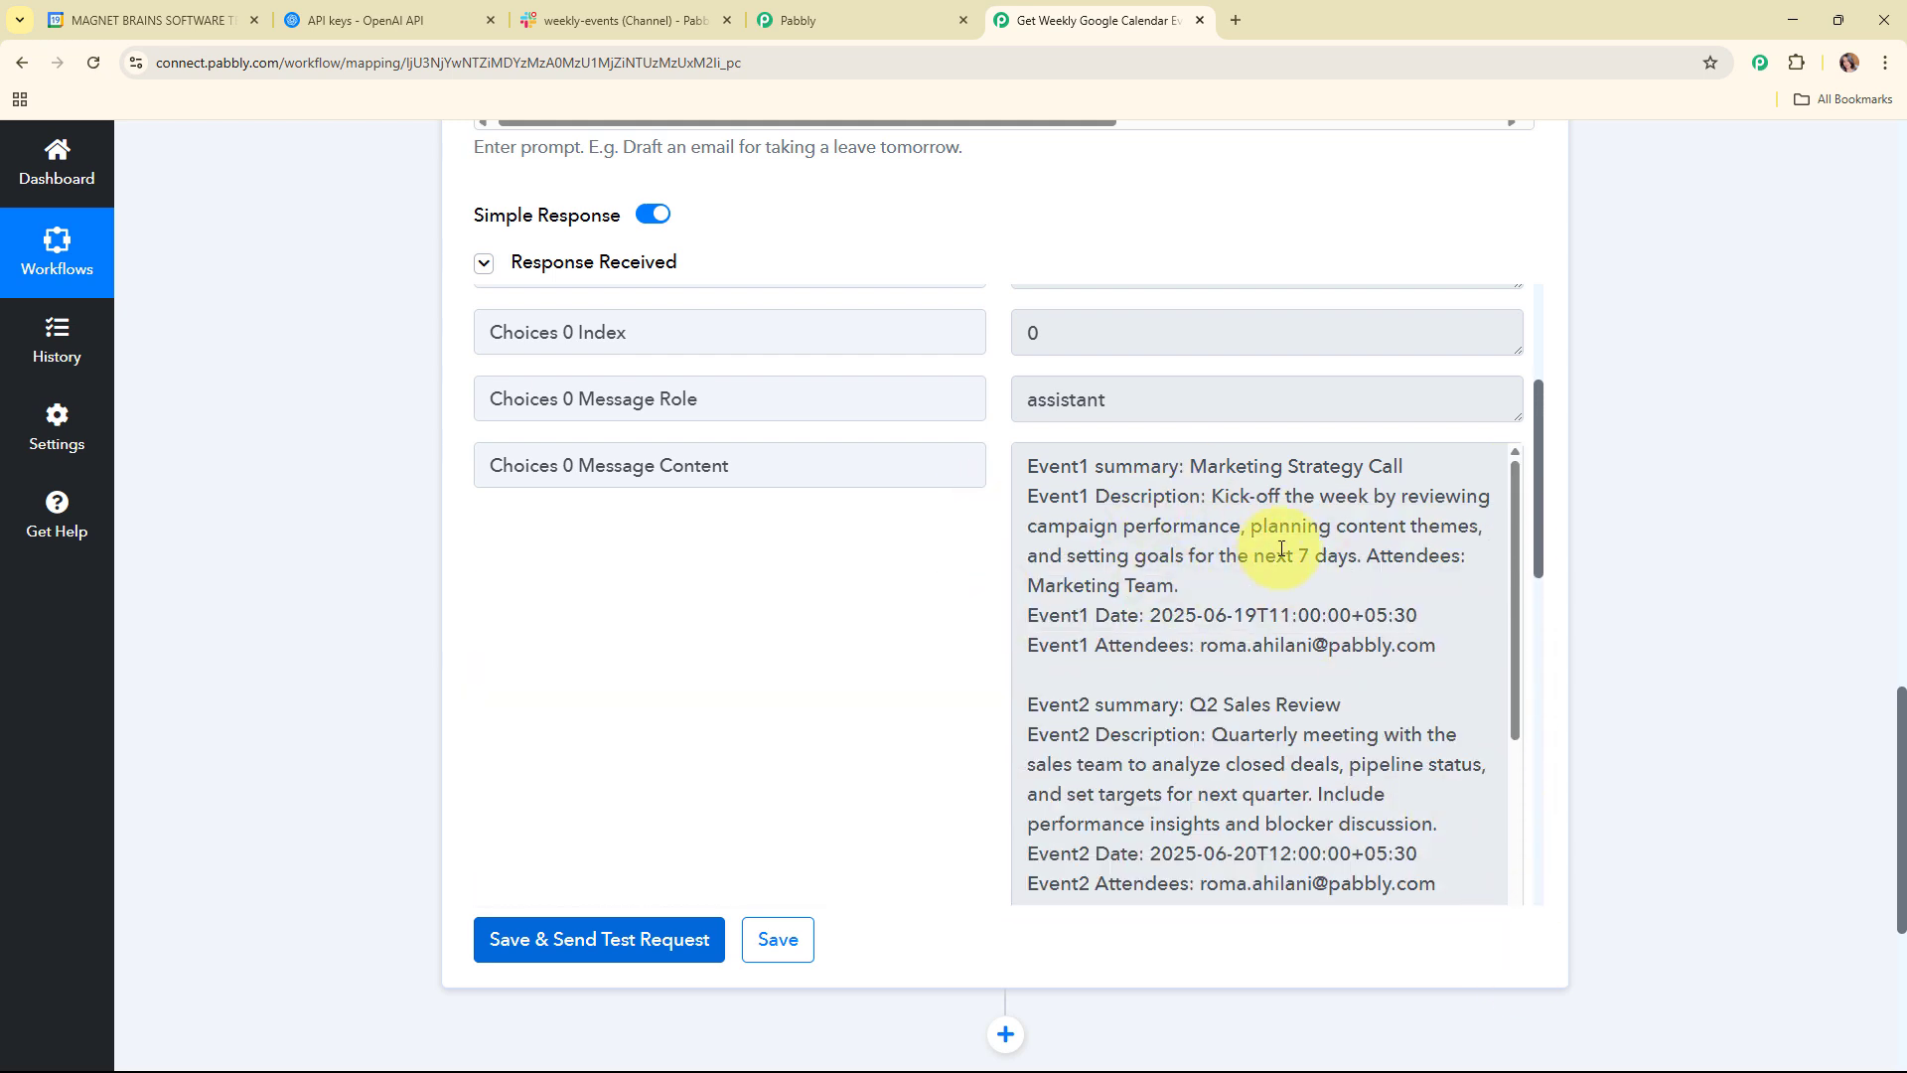
pyautogui.scroll(-6, 1241, 556)
pyautogui.scroll(-3, 1320, 643)
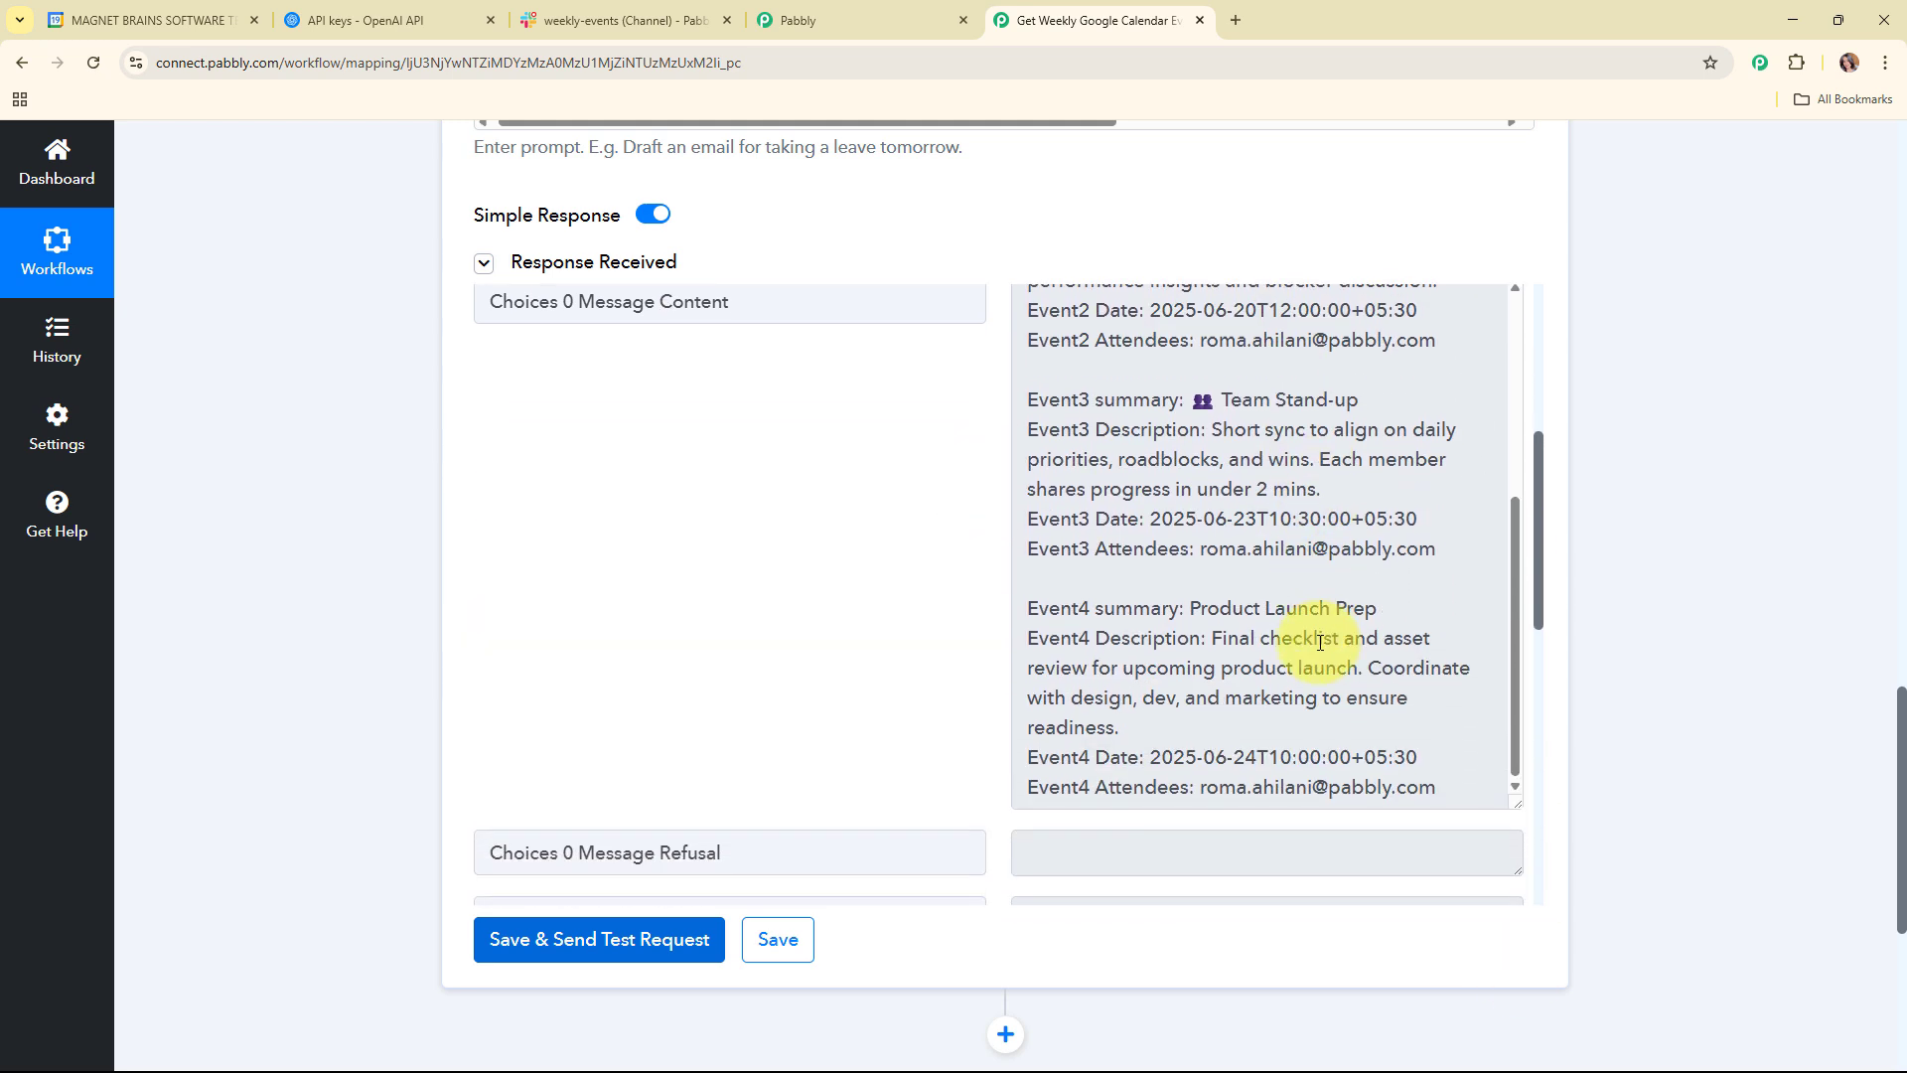
pyautogui.scroll(1, 1661, 586)
pyautogui.scroll(12, 1661, 586)
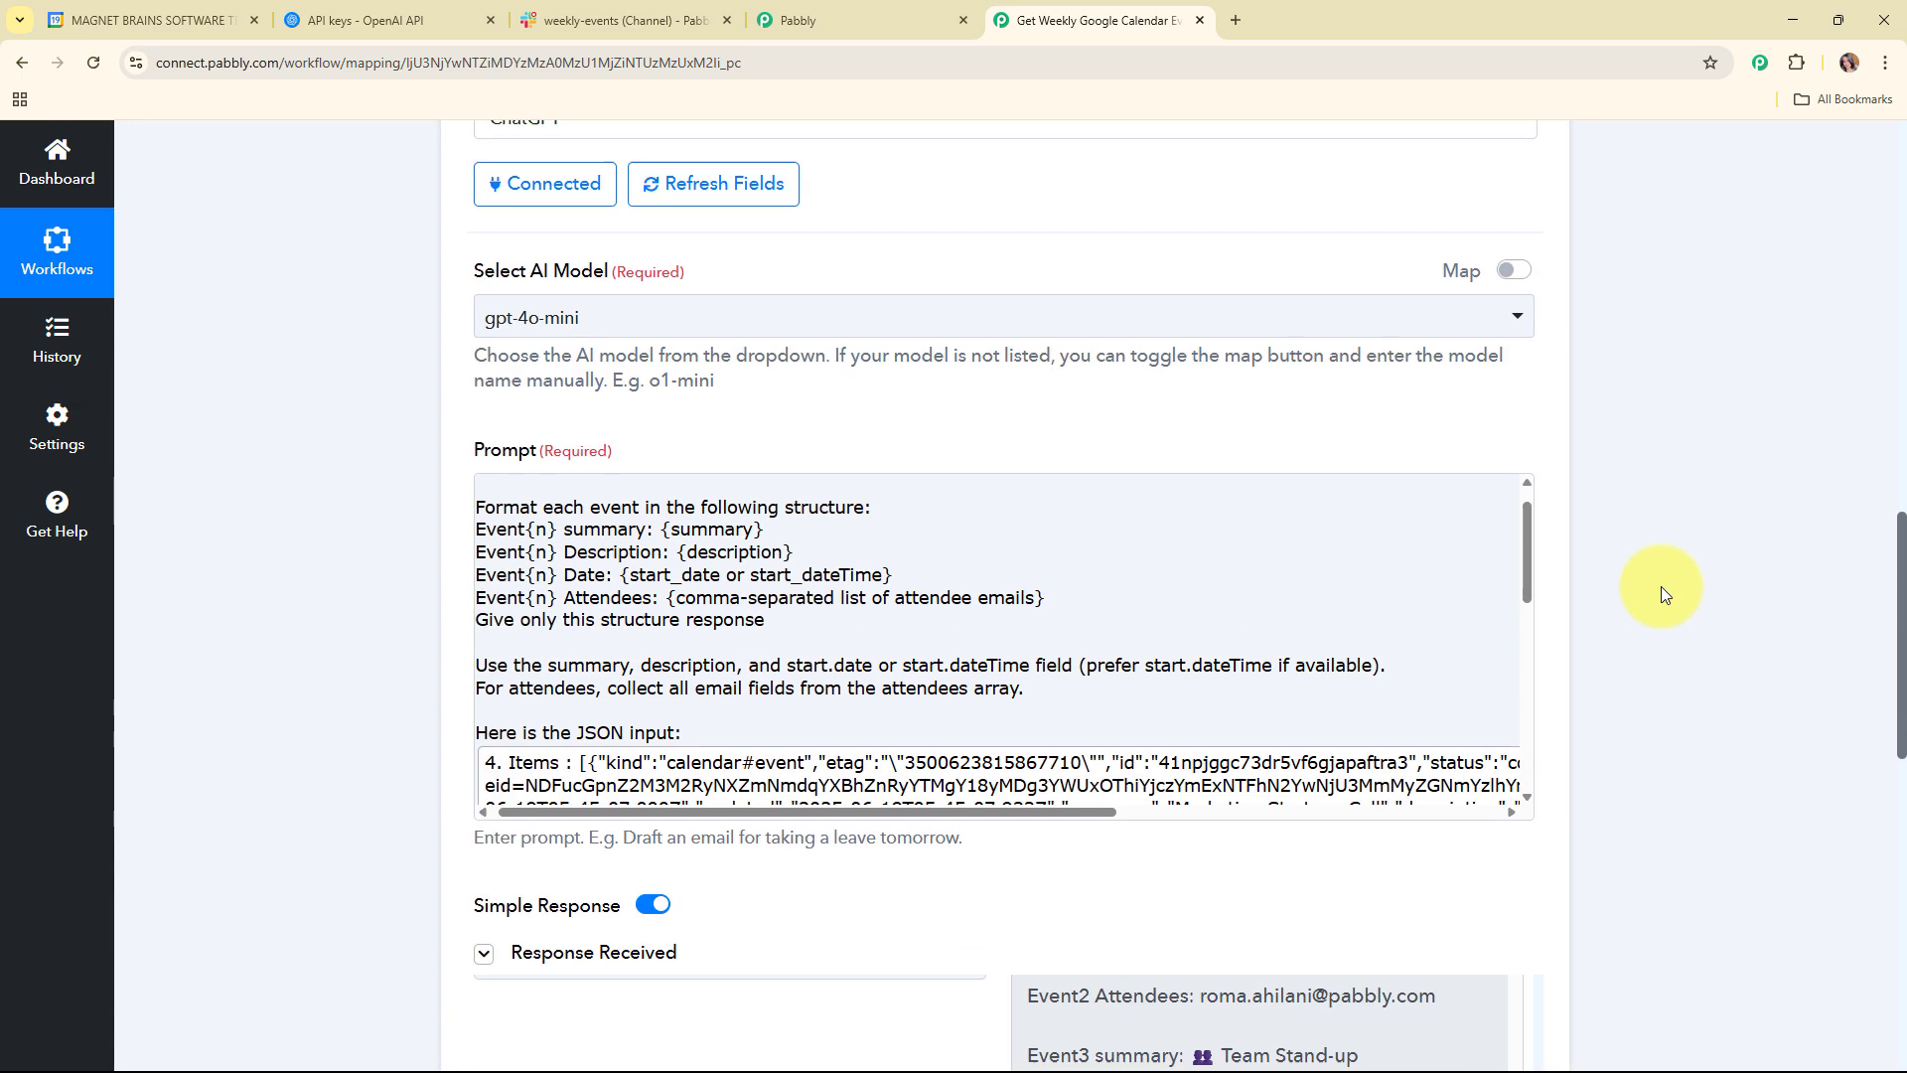
pyautogui.click(1194, 397)
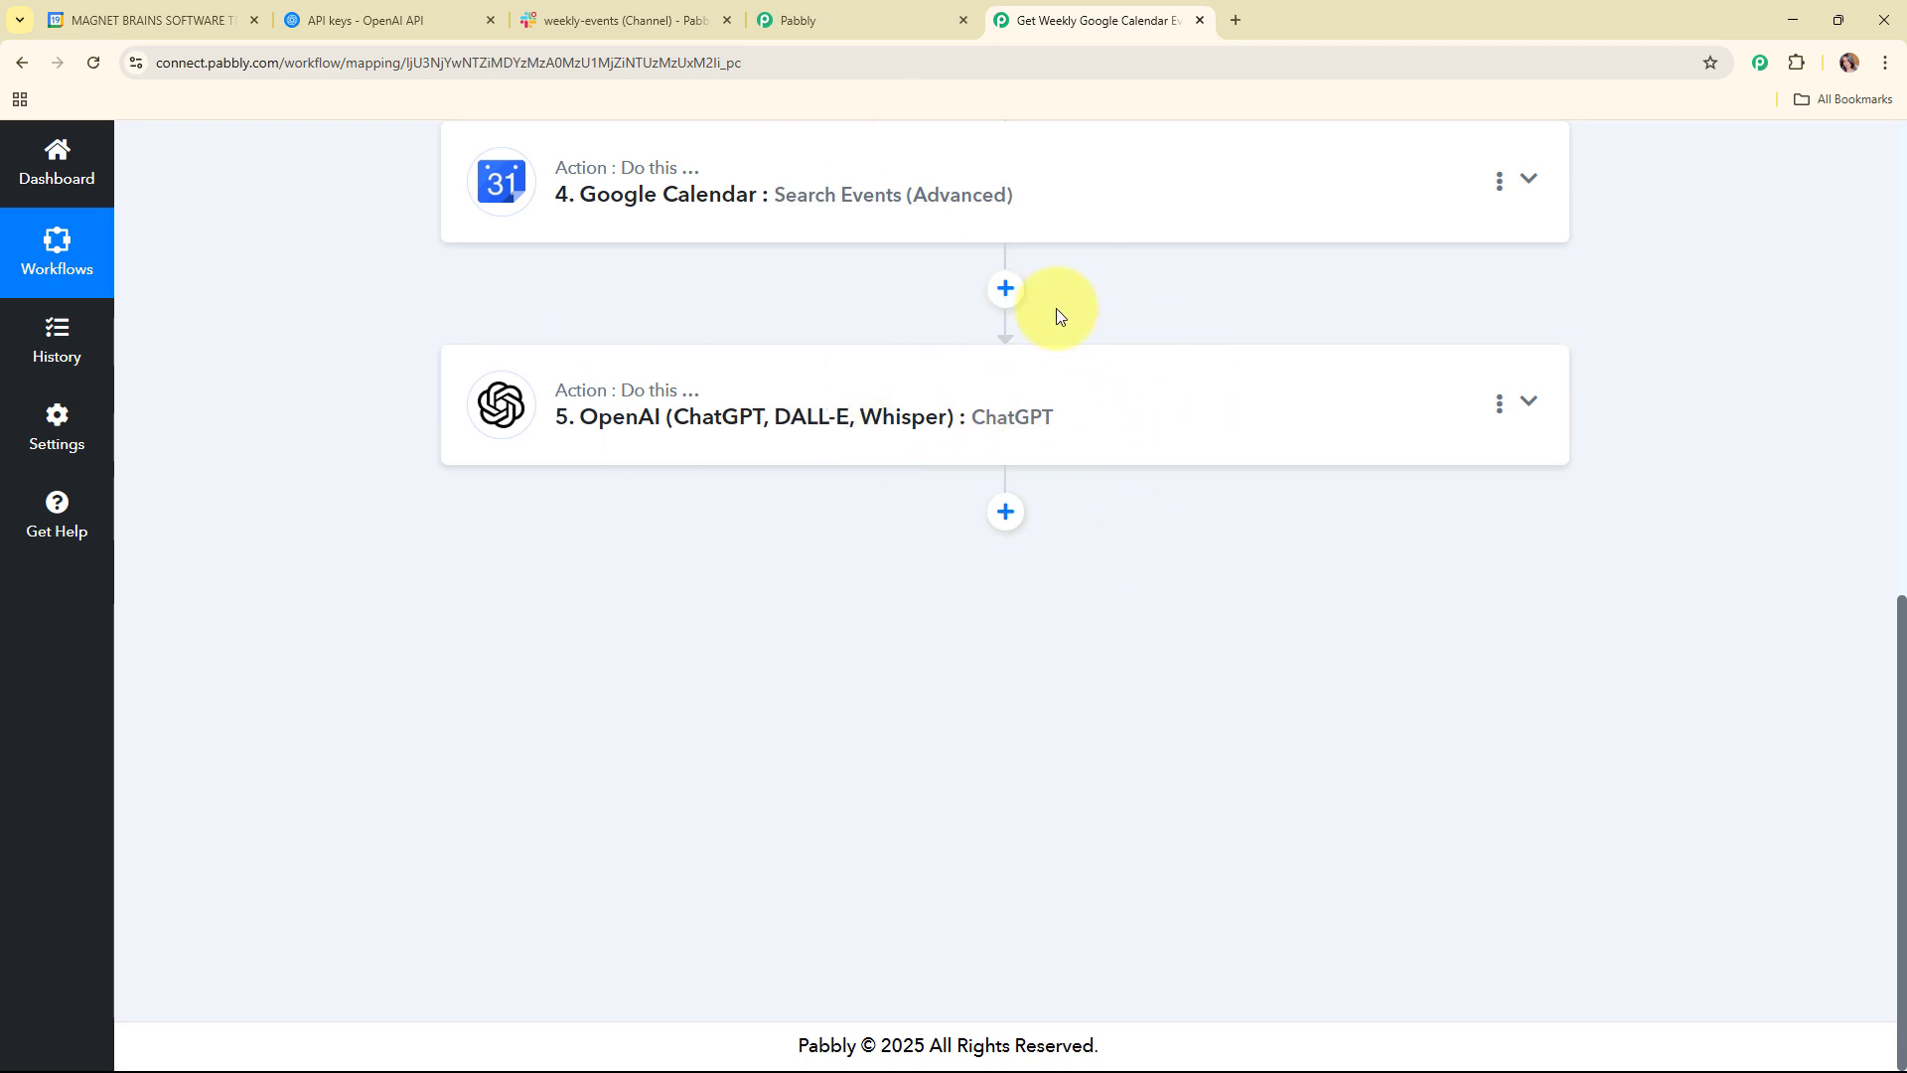
# Step: Check the weekly-events channel in Slack, then back in Pabbly Connect add a Slack action after the ChatGPT step with the Send Channel Message event
pyautogui.click(624, 18)
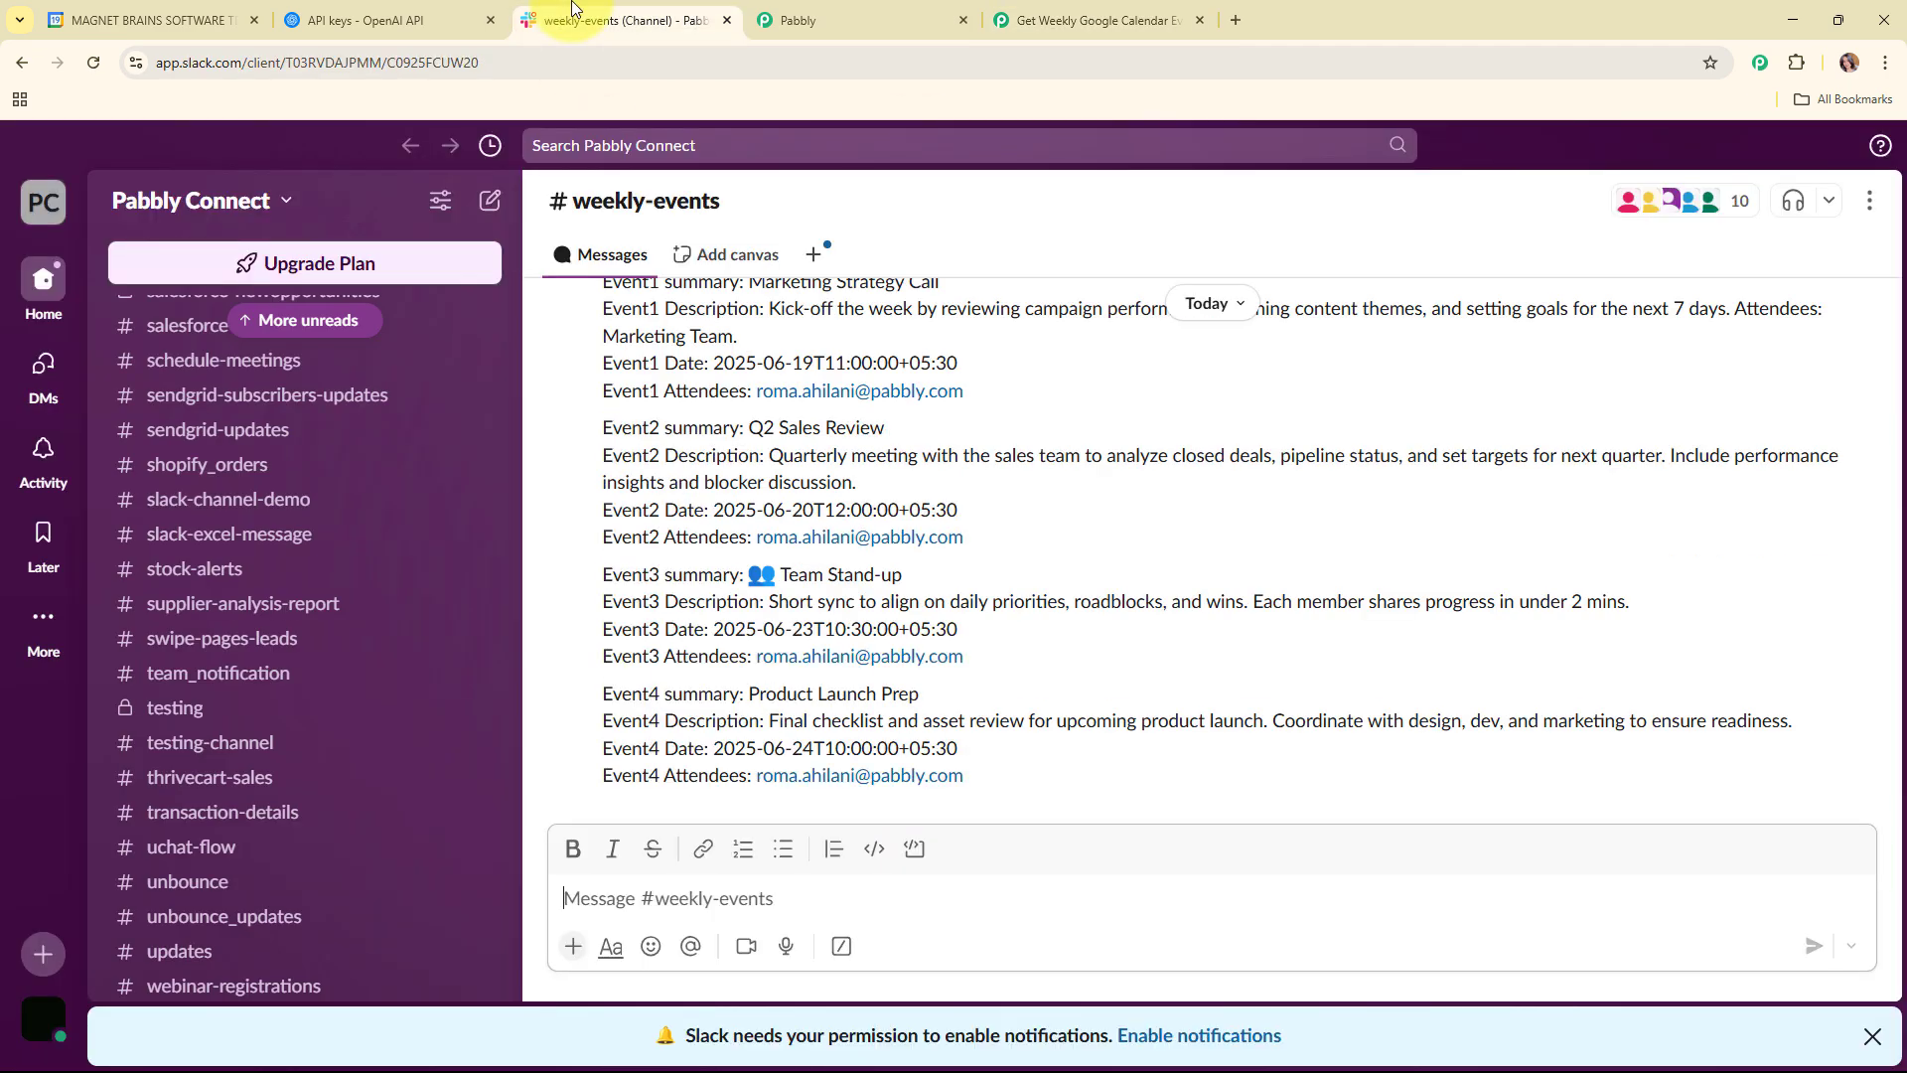
pyautogui.click(1142, 8)
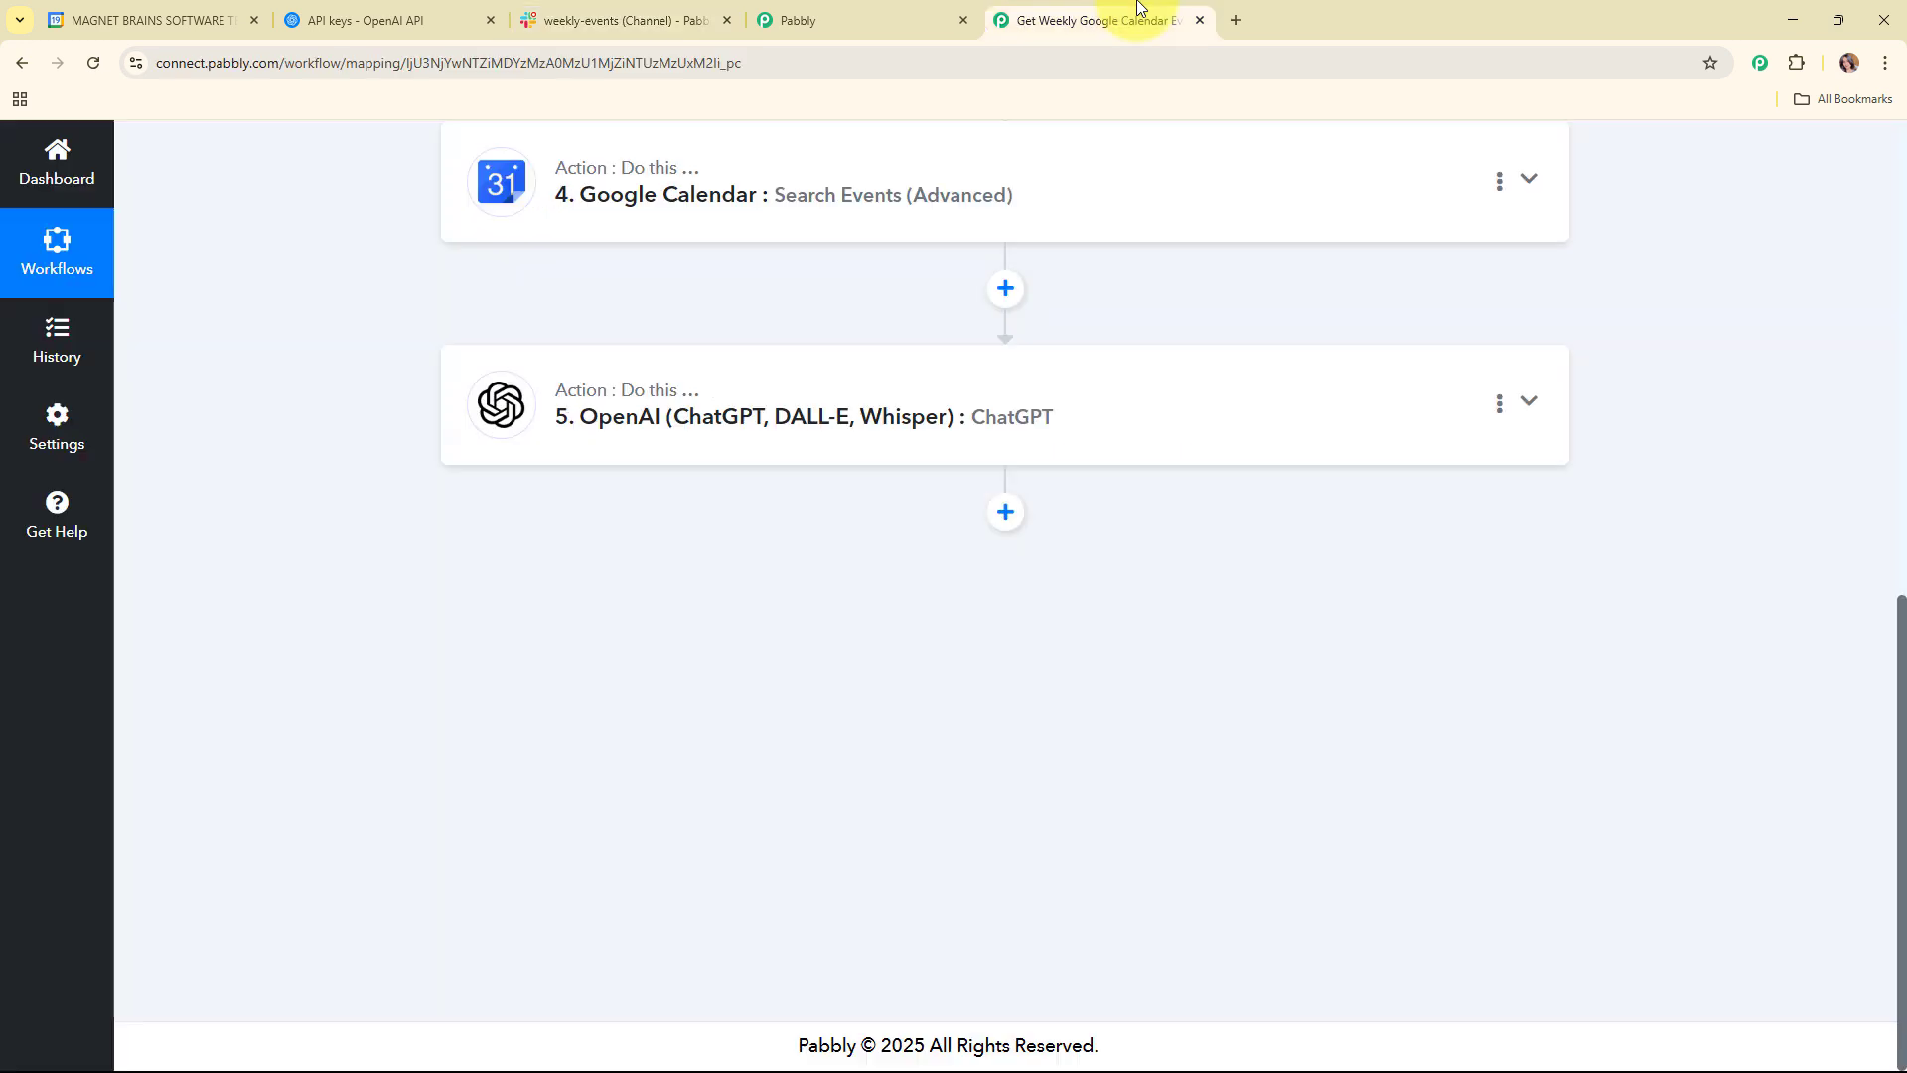
pyautogui.click(1005, 516)
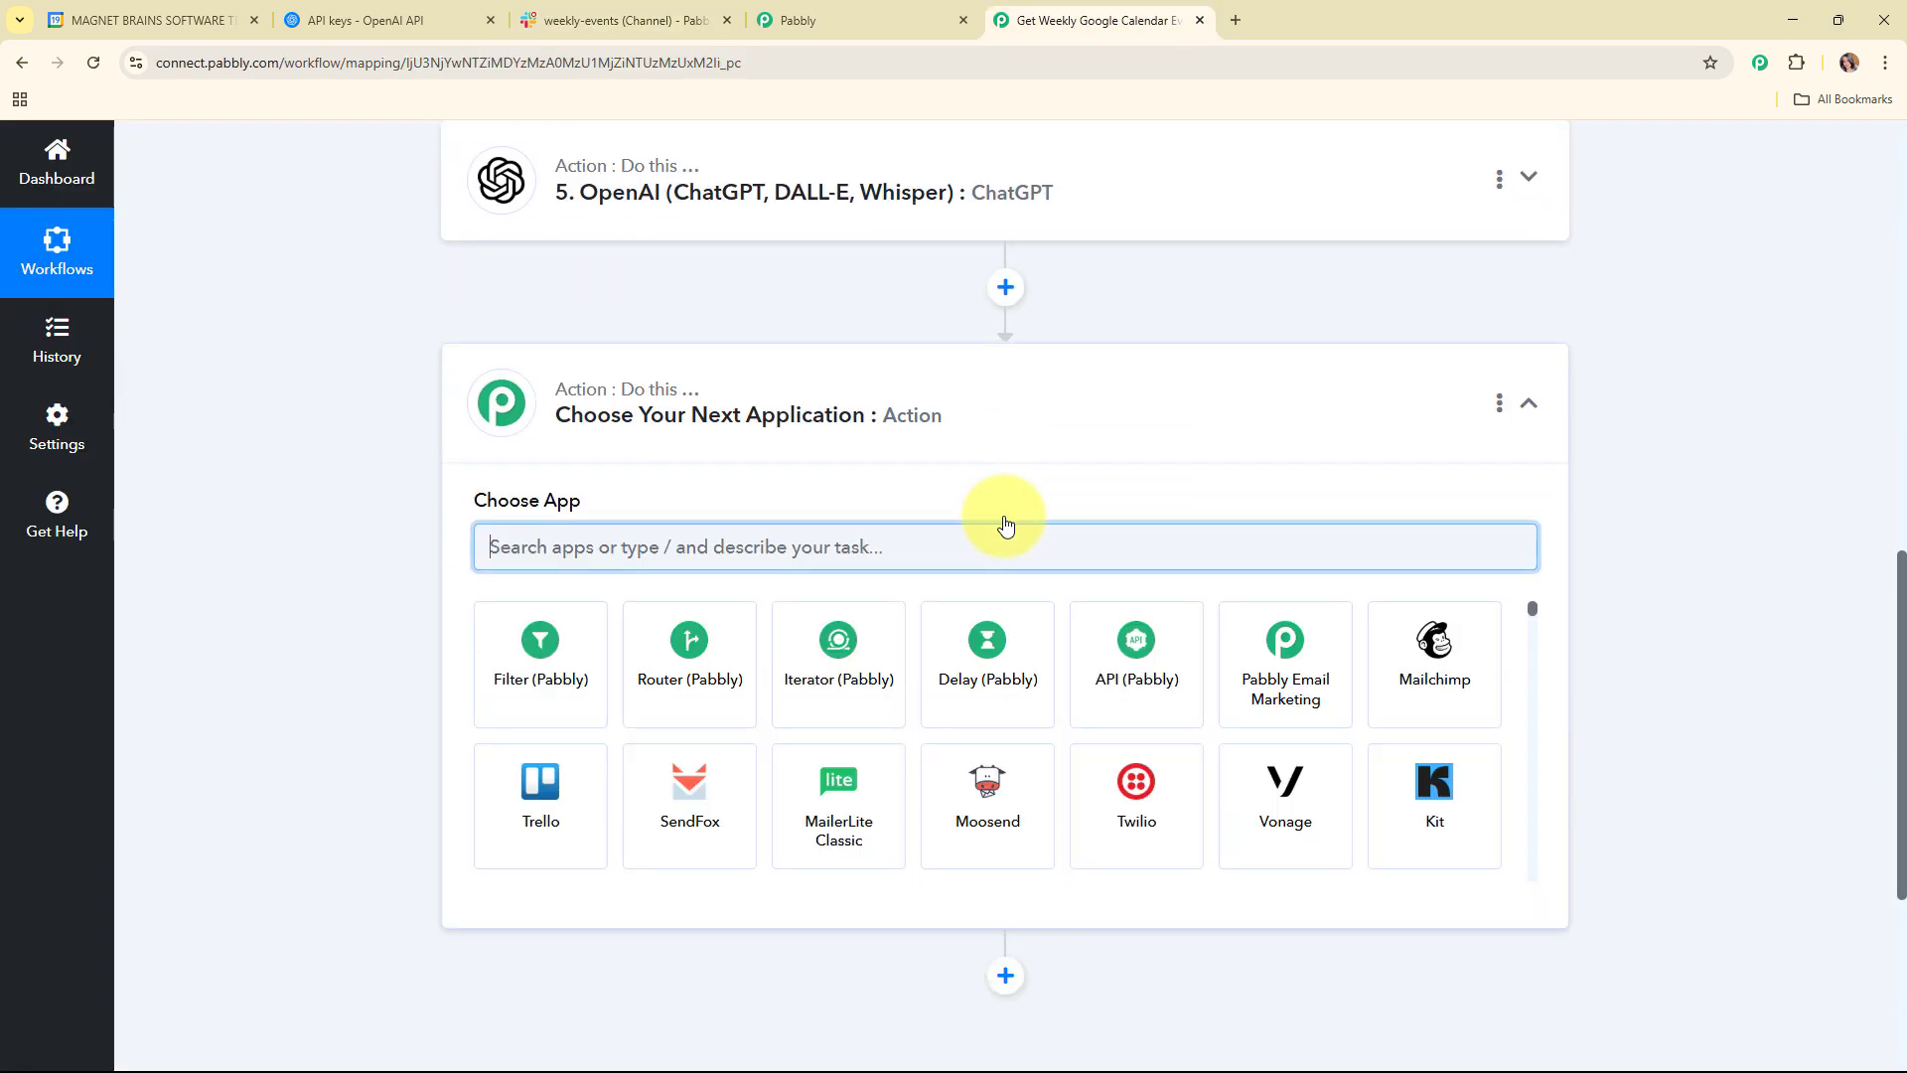
pyautogui.write('s')
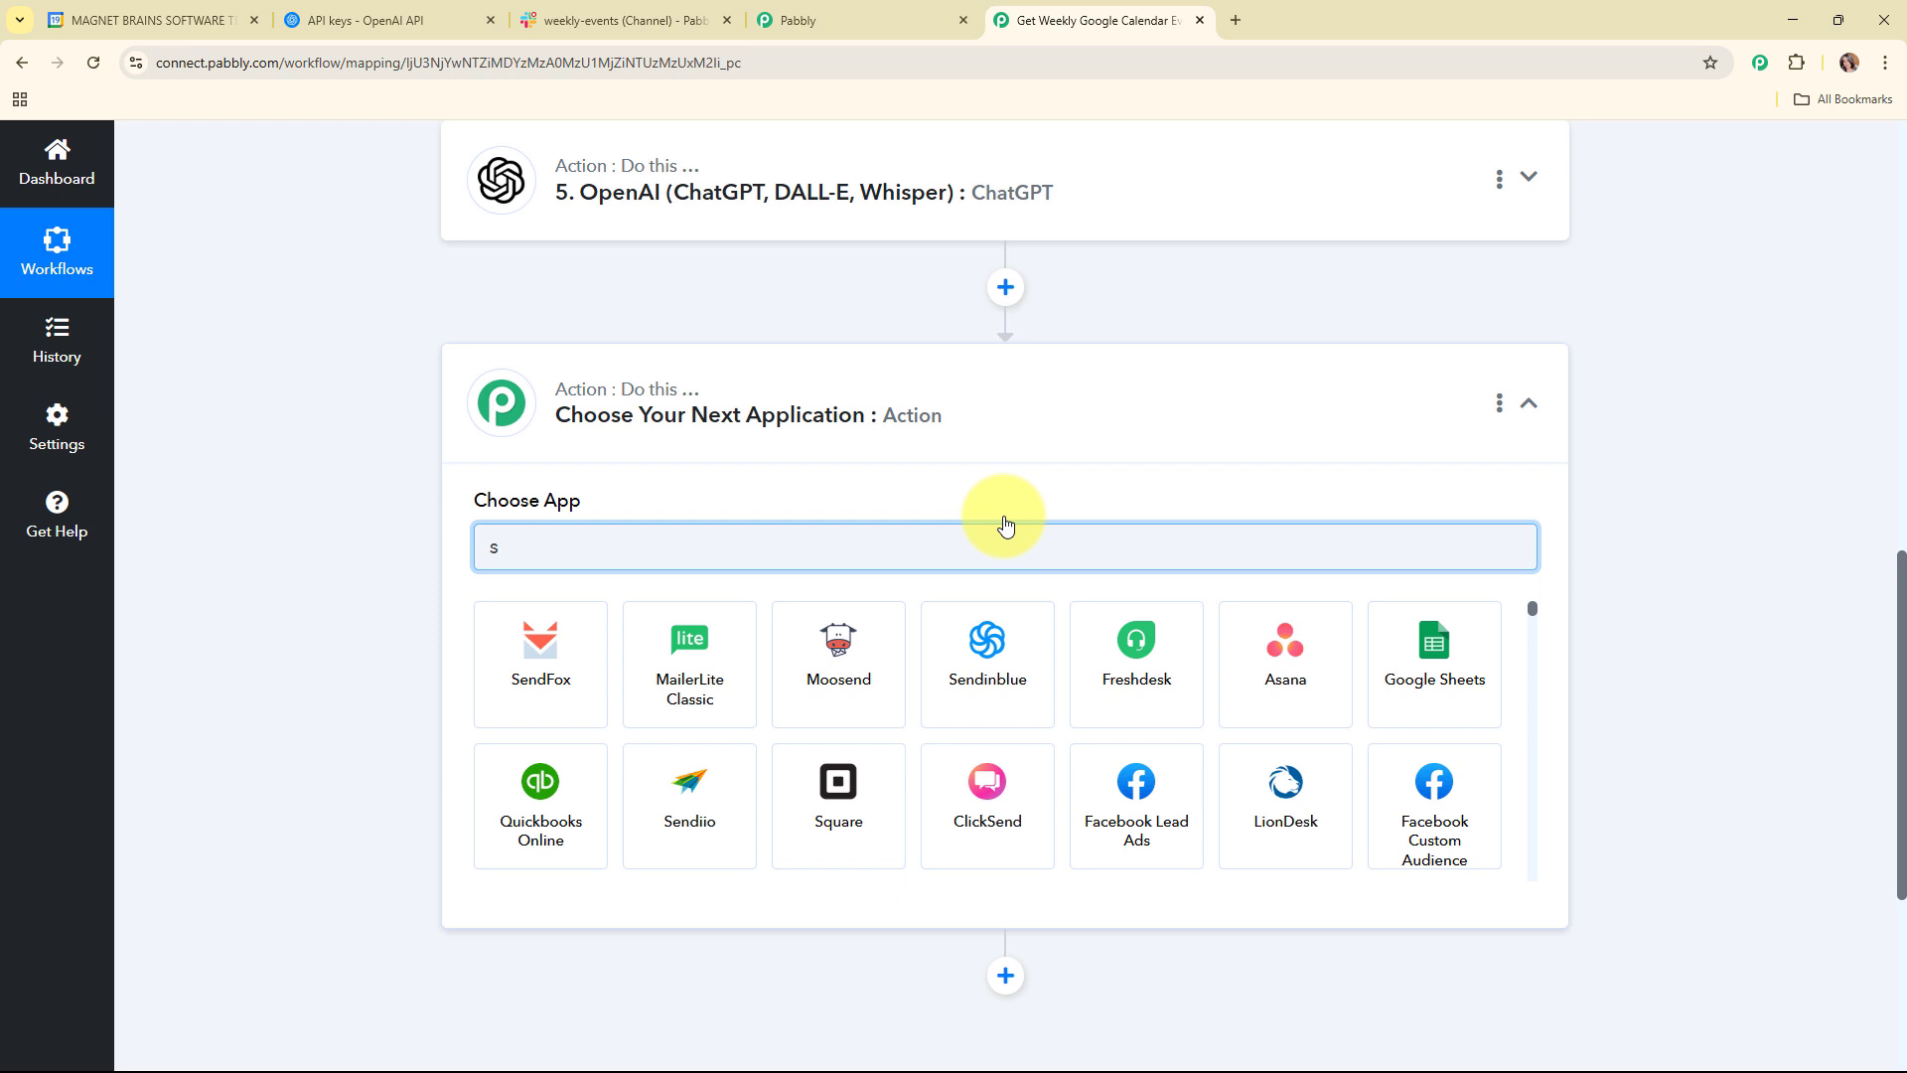
pyautogui.write('la')
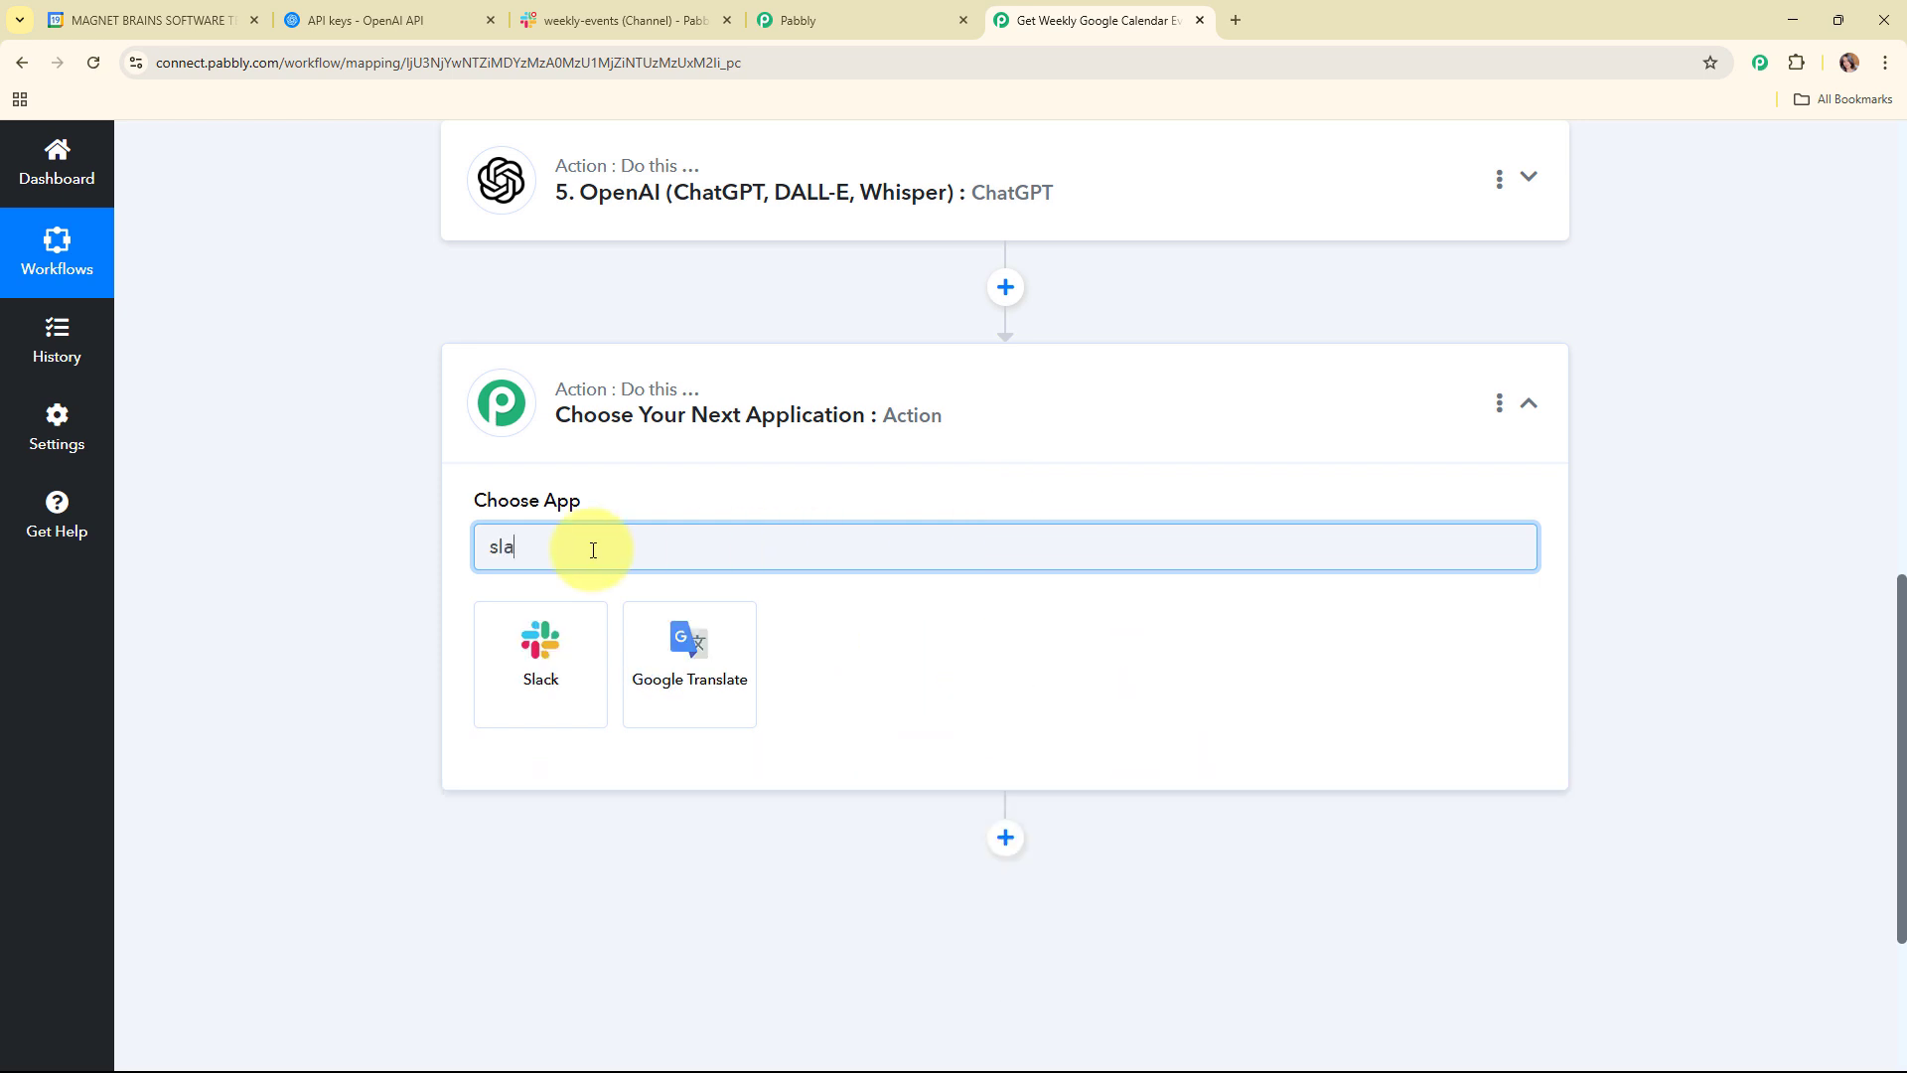
pyautogui.click(601, 678)
pyautogui.click(643, 651)
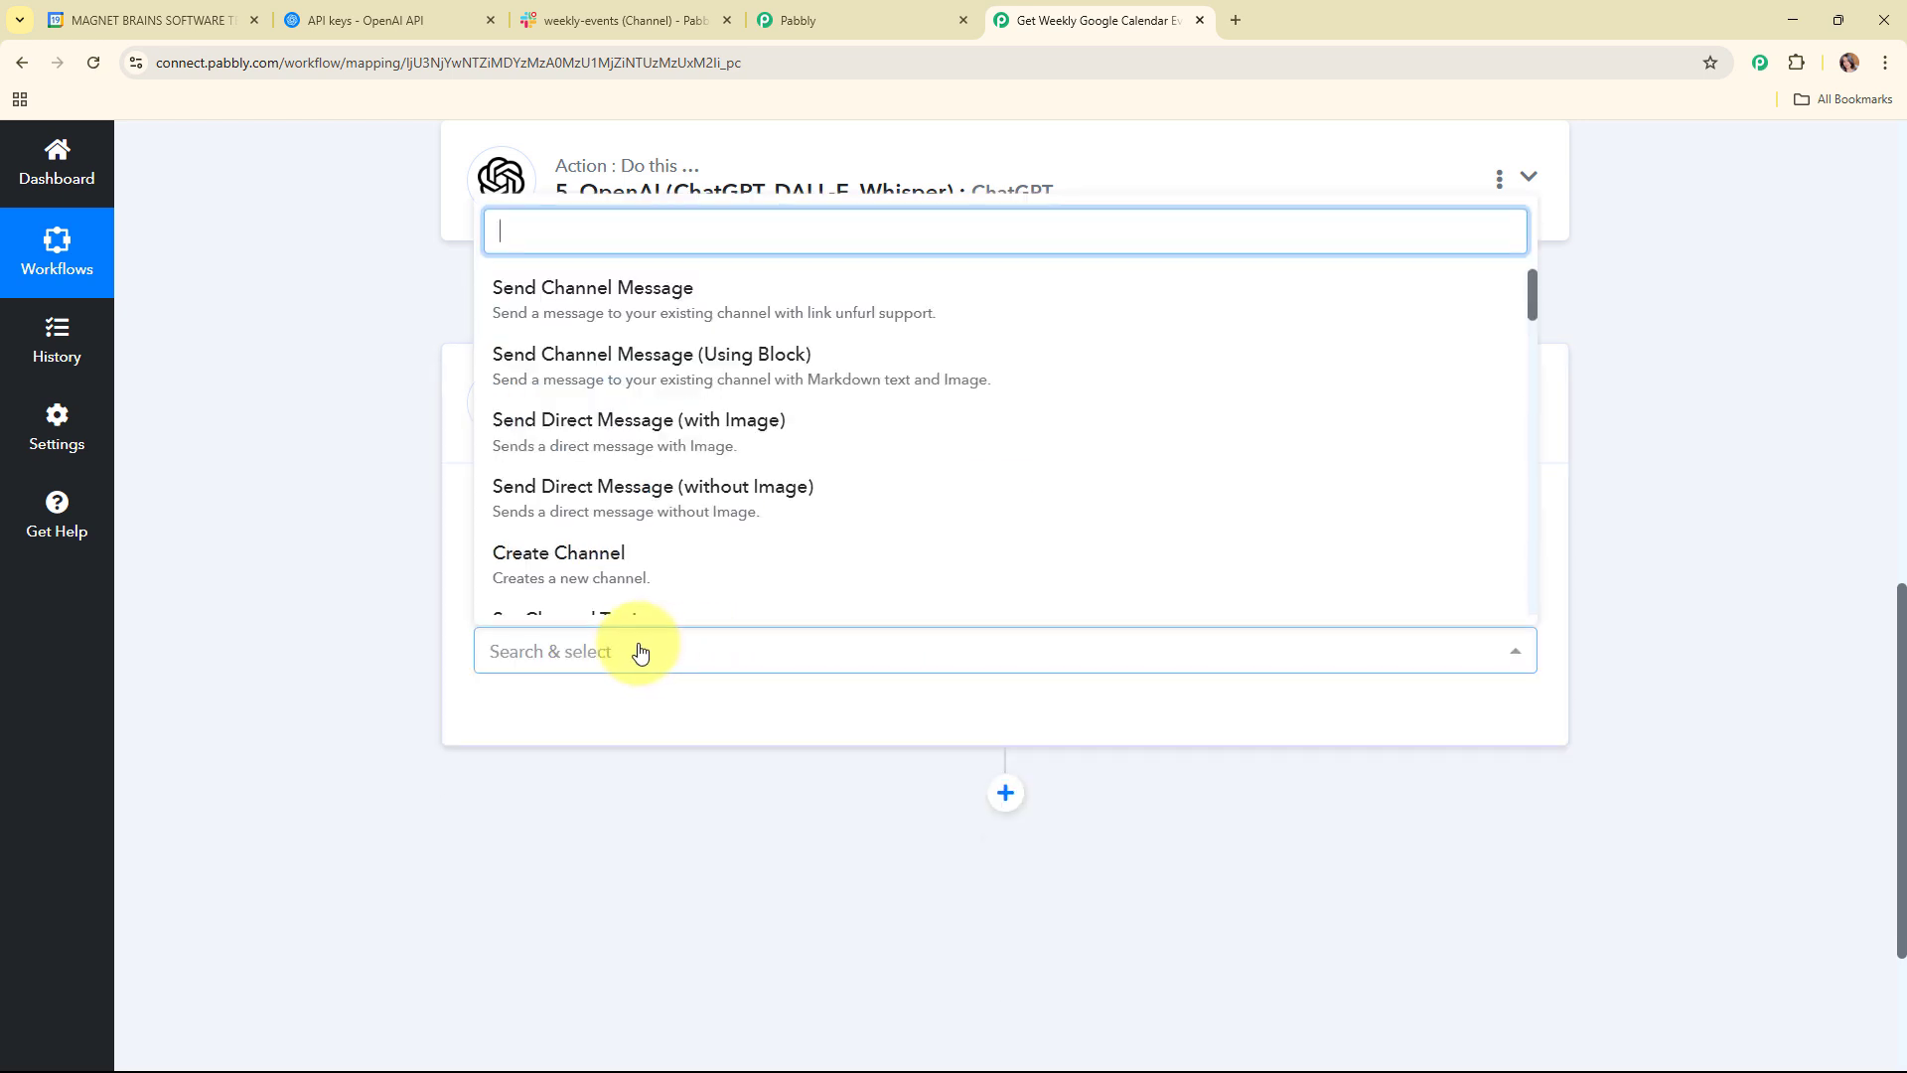
pyautogui.click(661, 288)
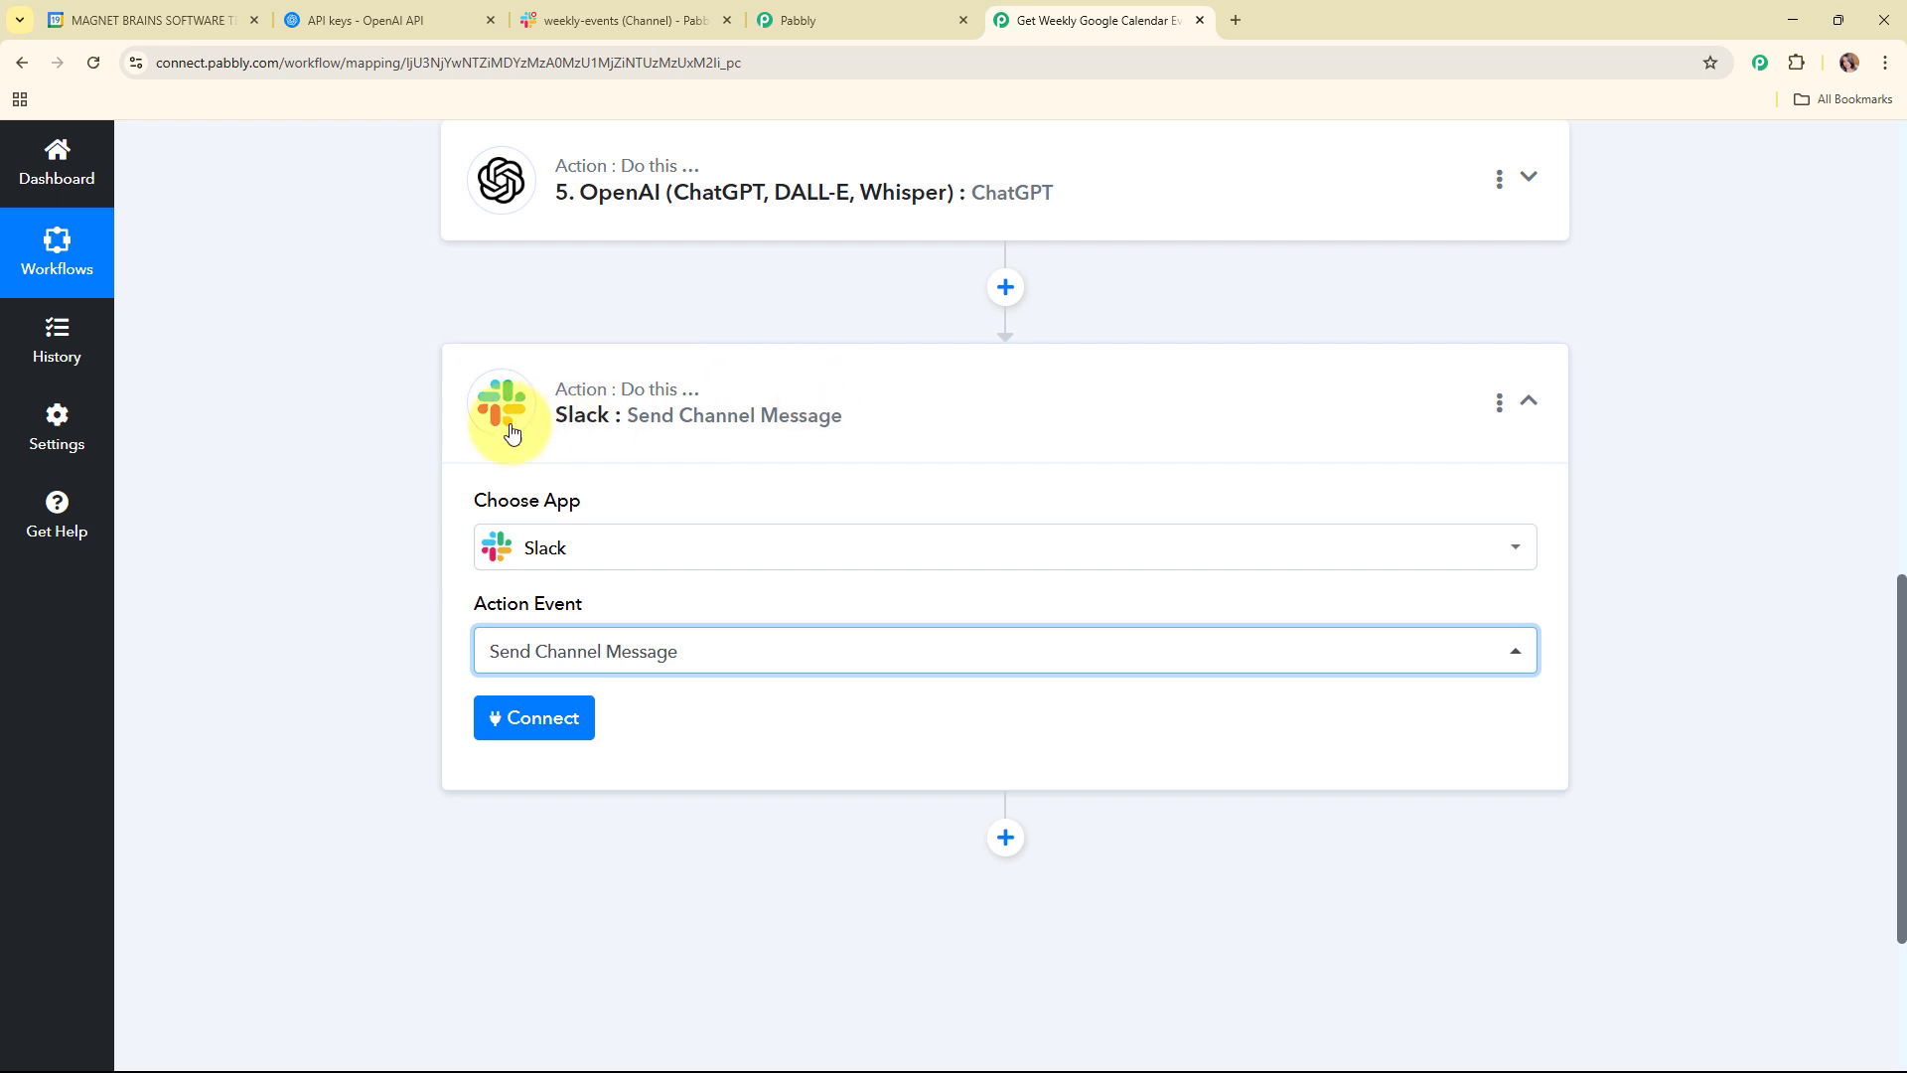
# Step: Connect the Slack step through a new connection with token type user and authorize access to the Pabbly Connect workspace
pyautogui.click(563, 732)
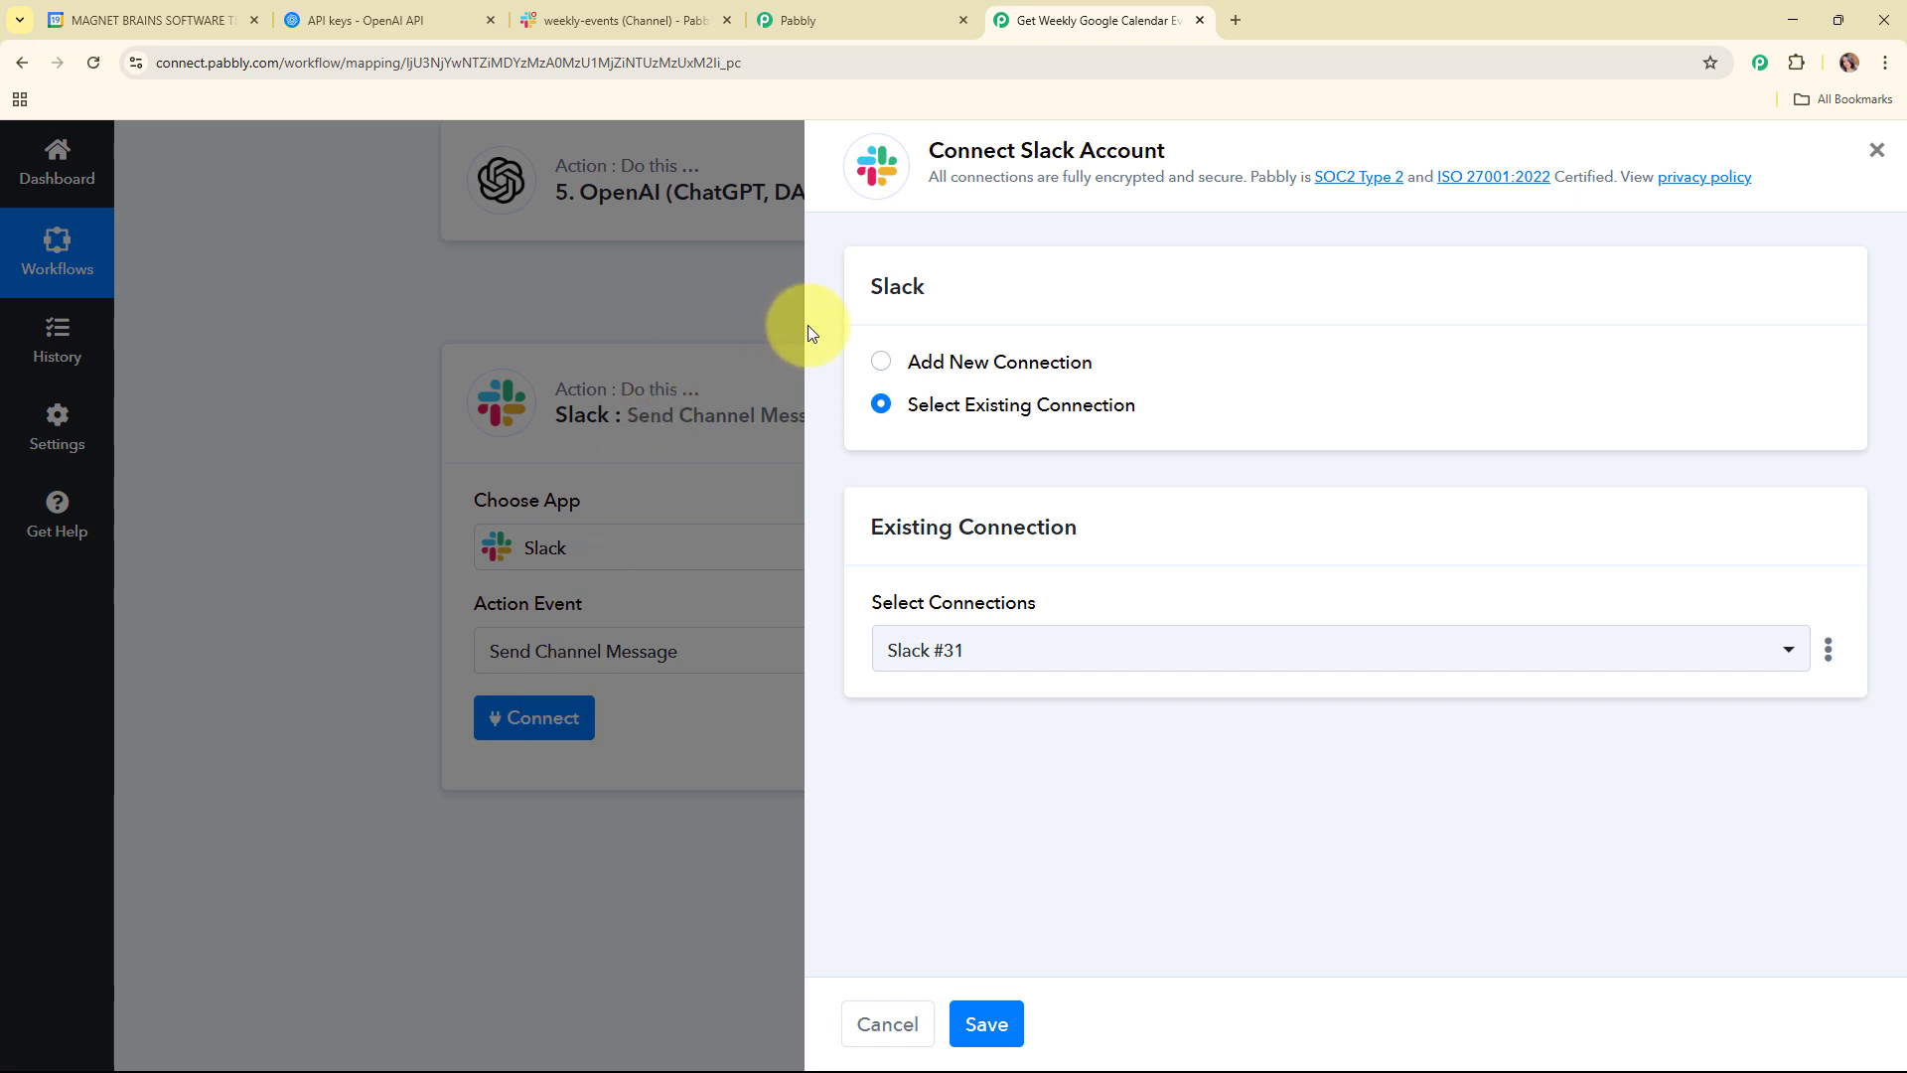
pyautogui.click(882, 362)
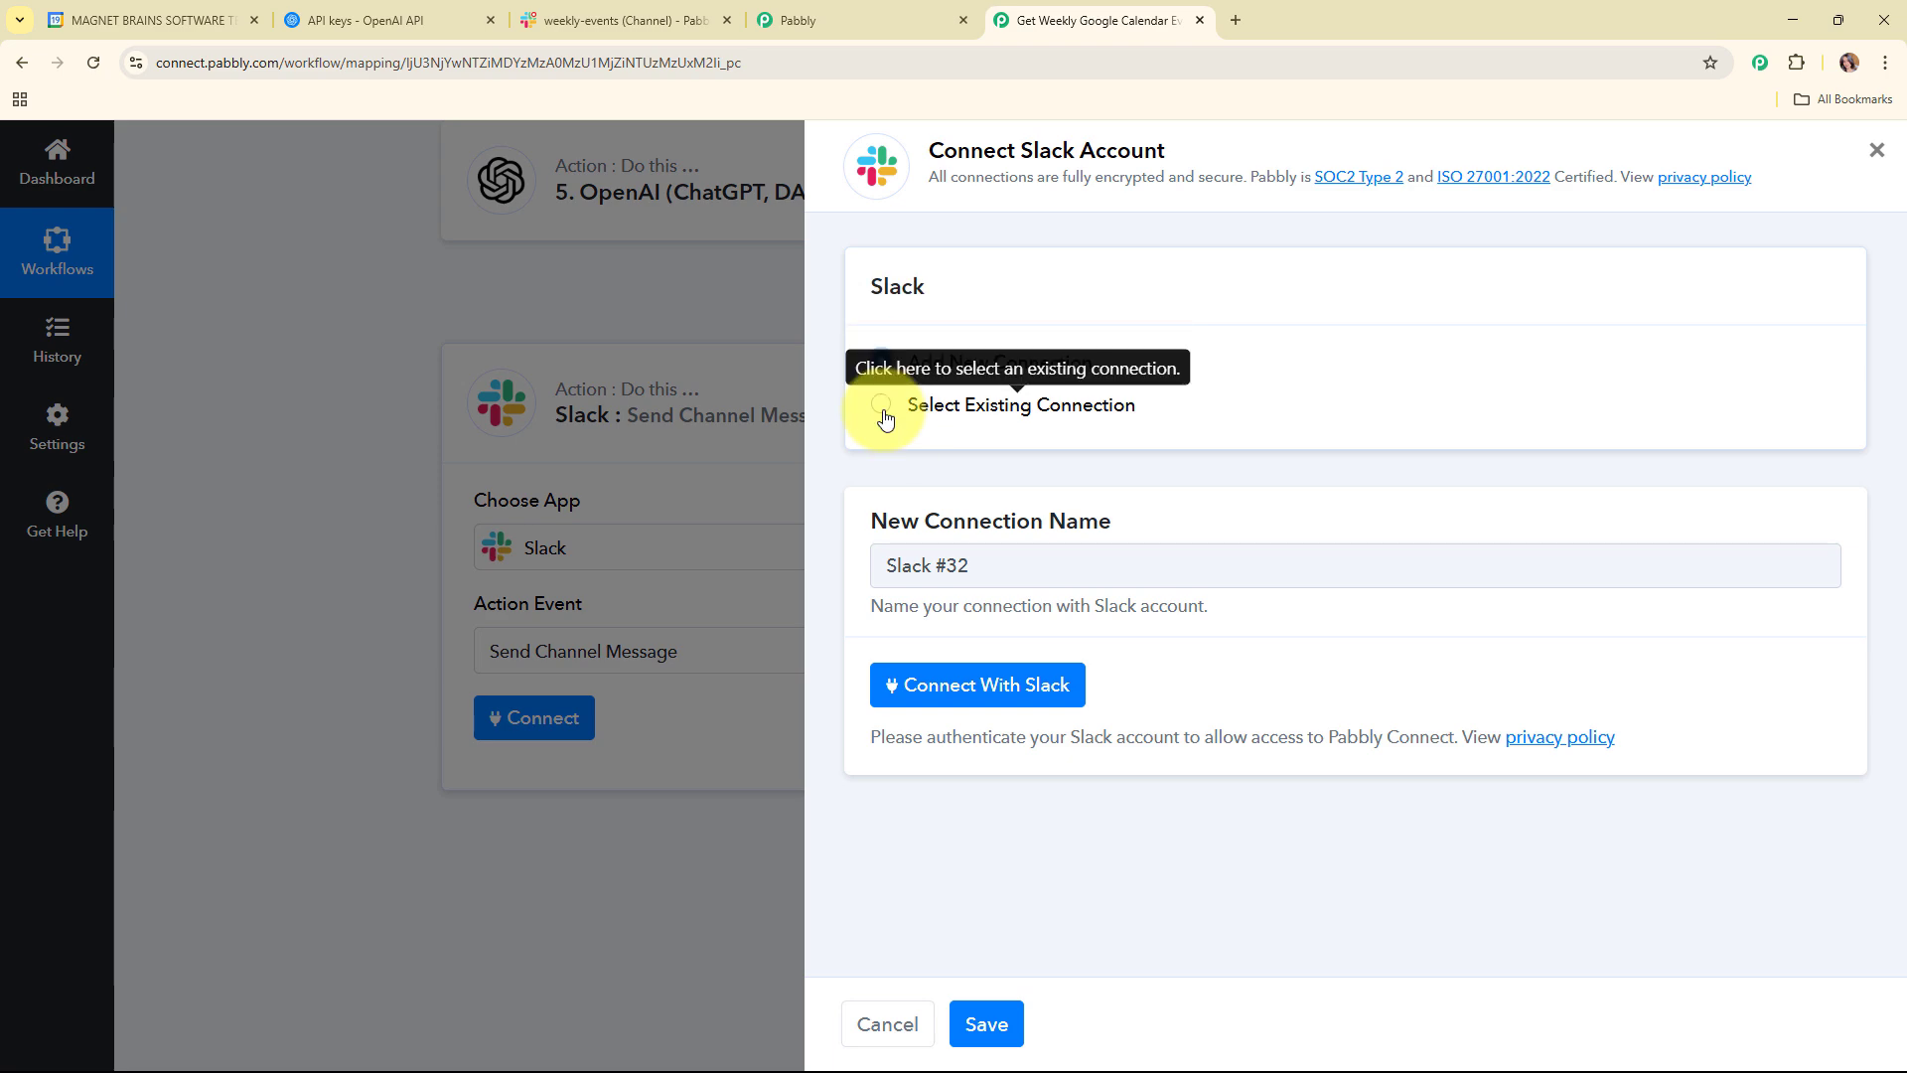
pyautogui.click(927, 683)
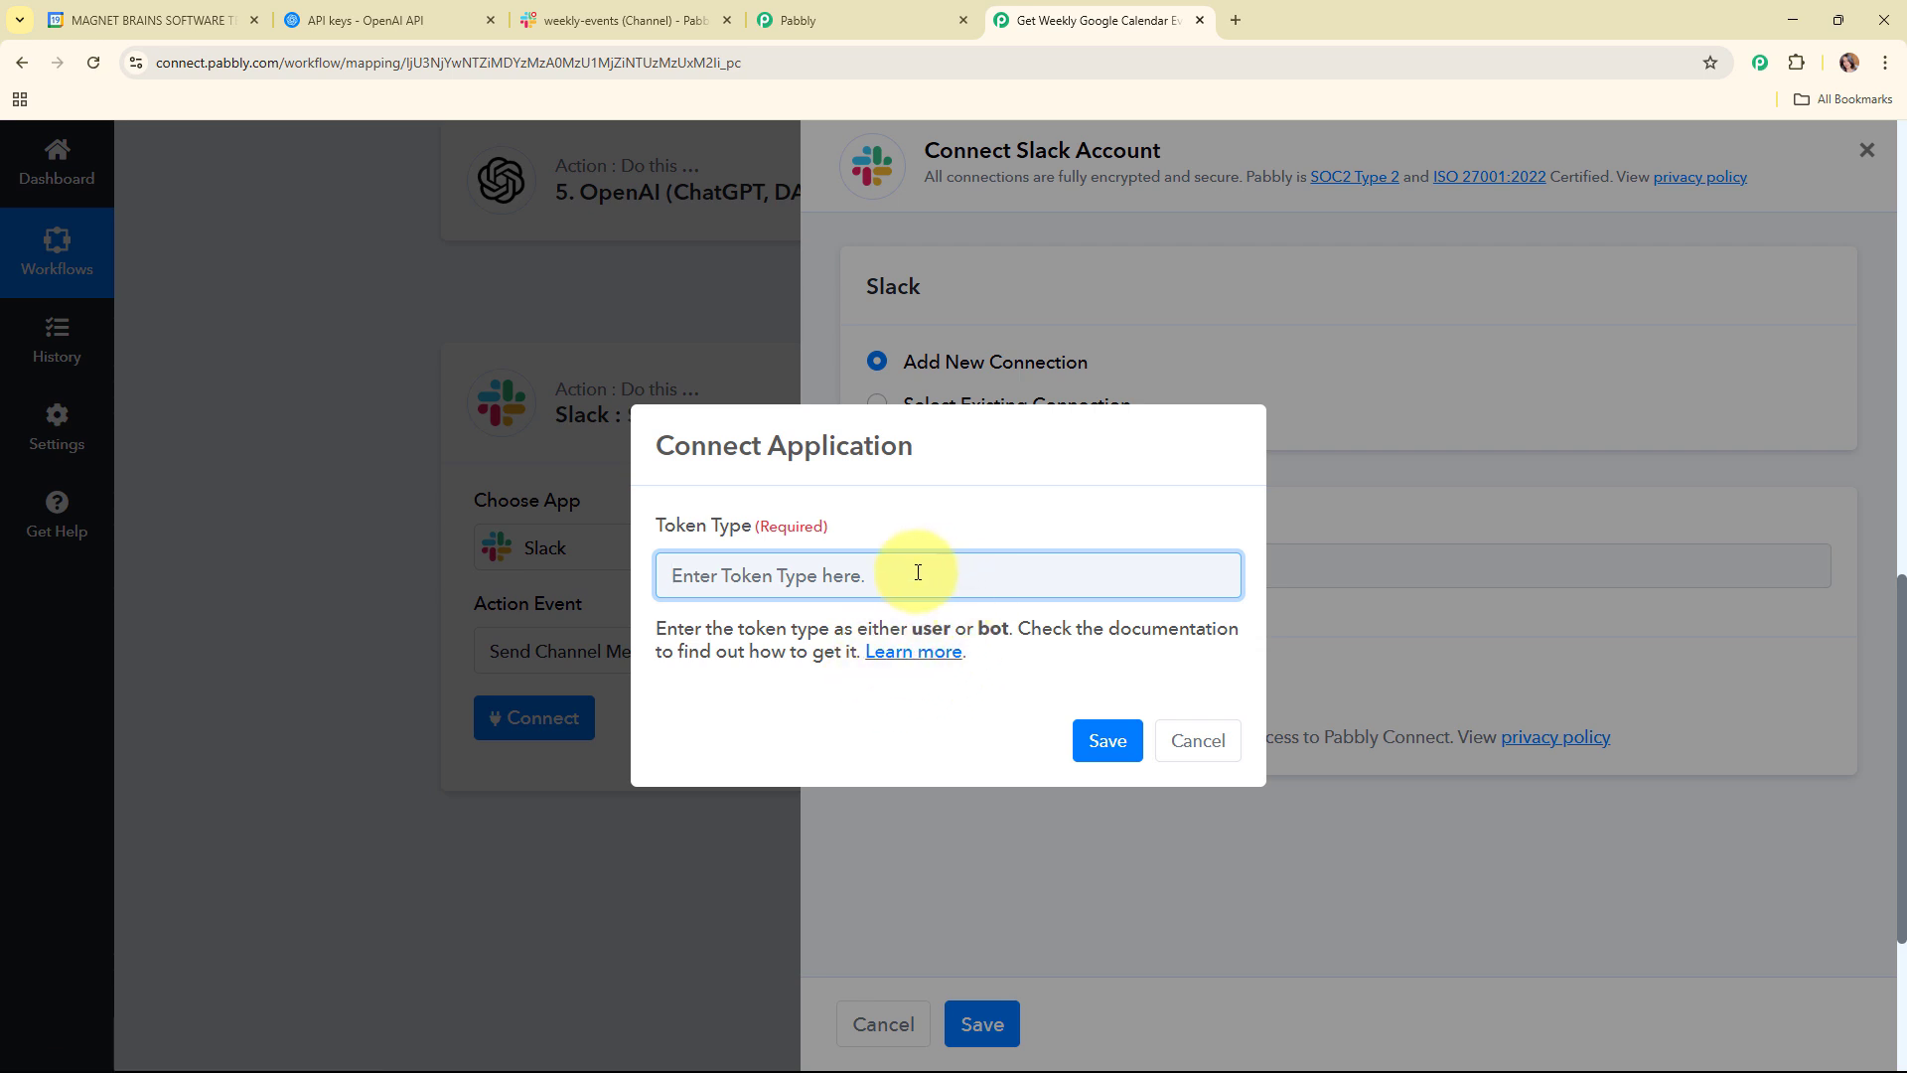
pyautogui.write('user')
pyautogui.click(1092, 740)
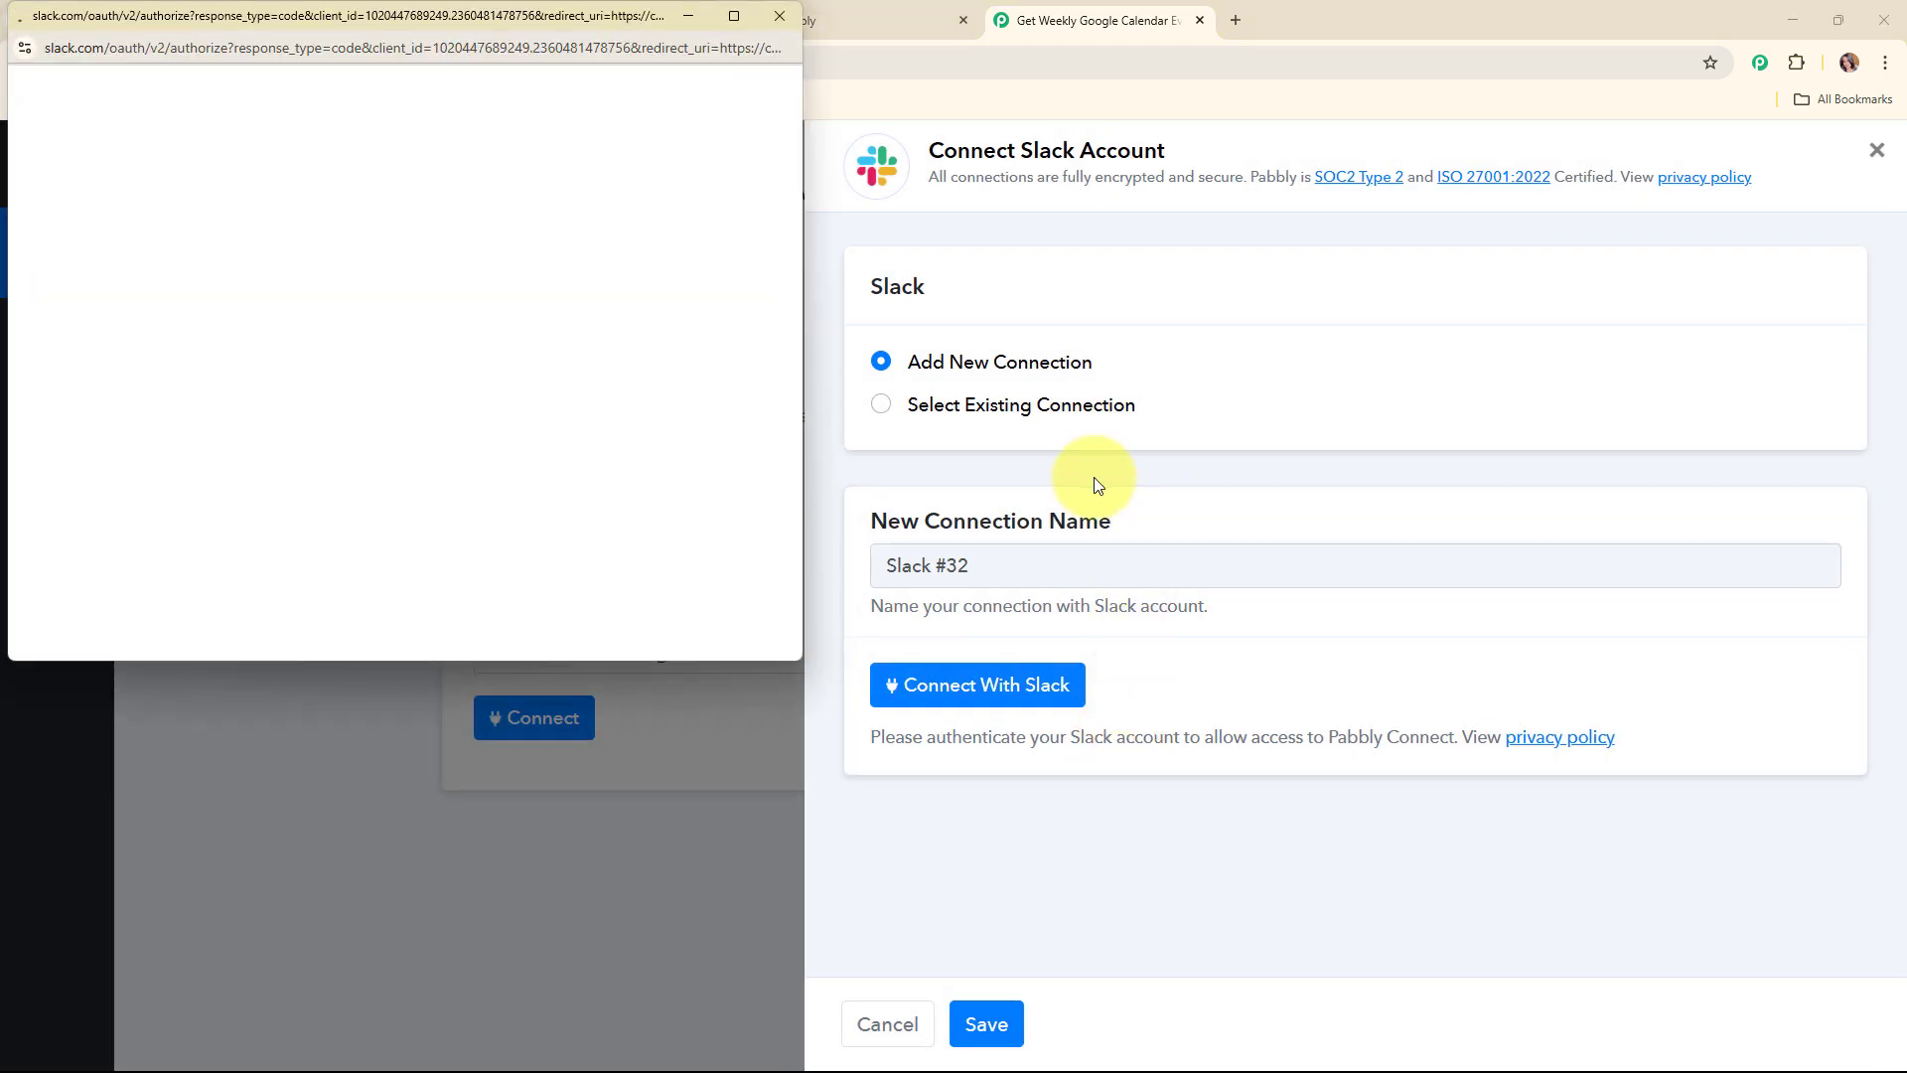
pyautogui.scroll(-3, 696, 392)
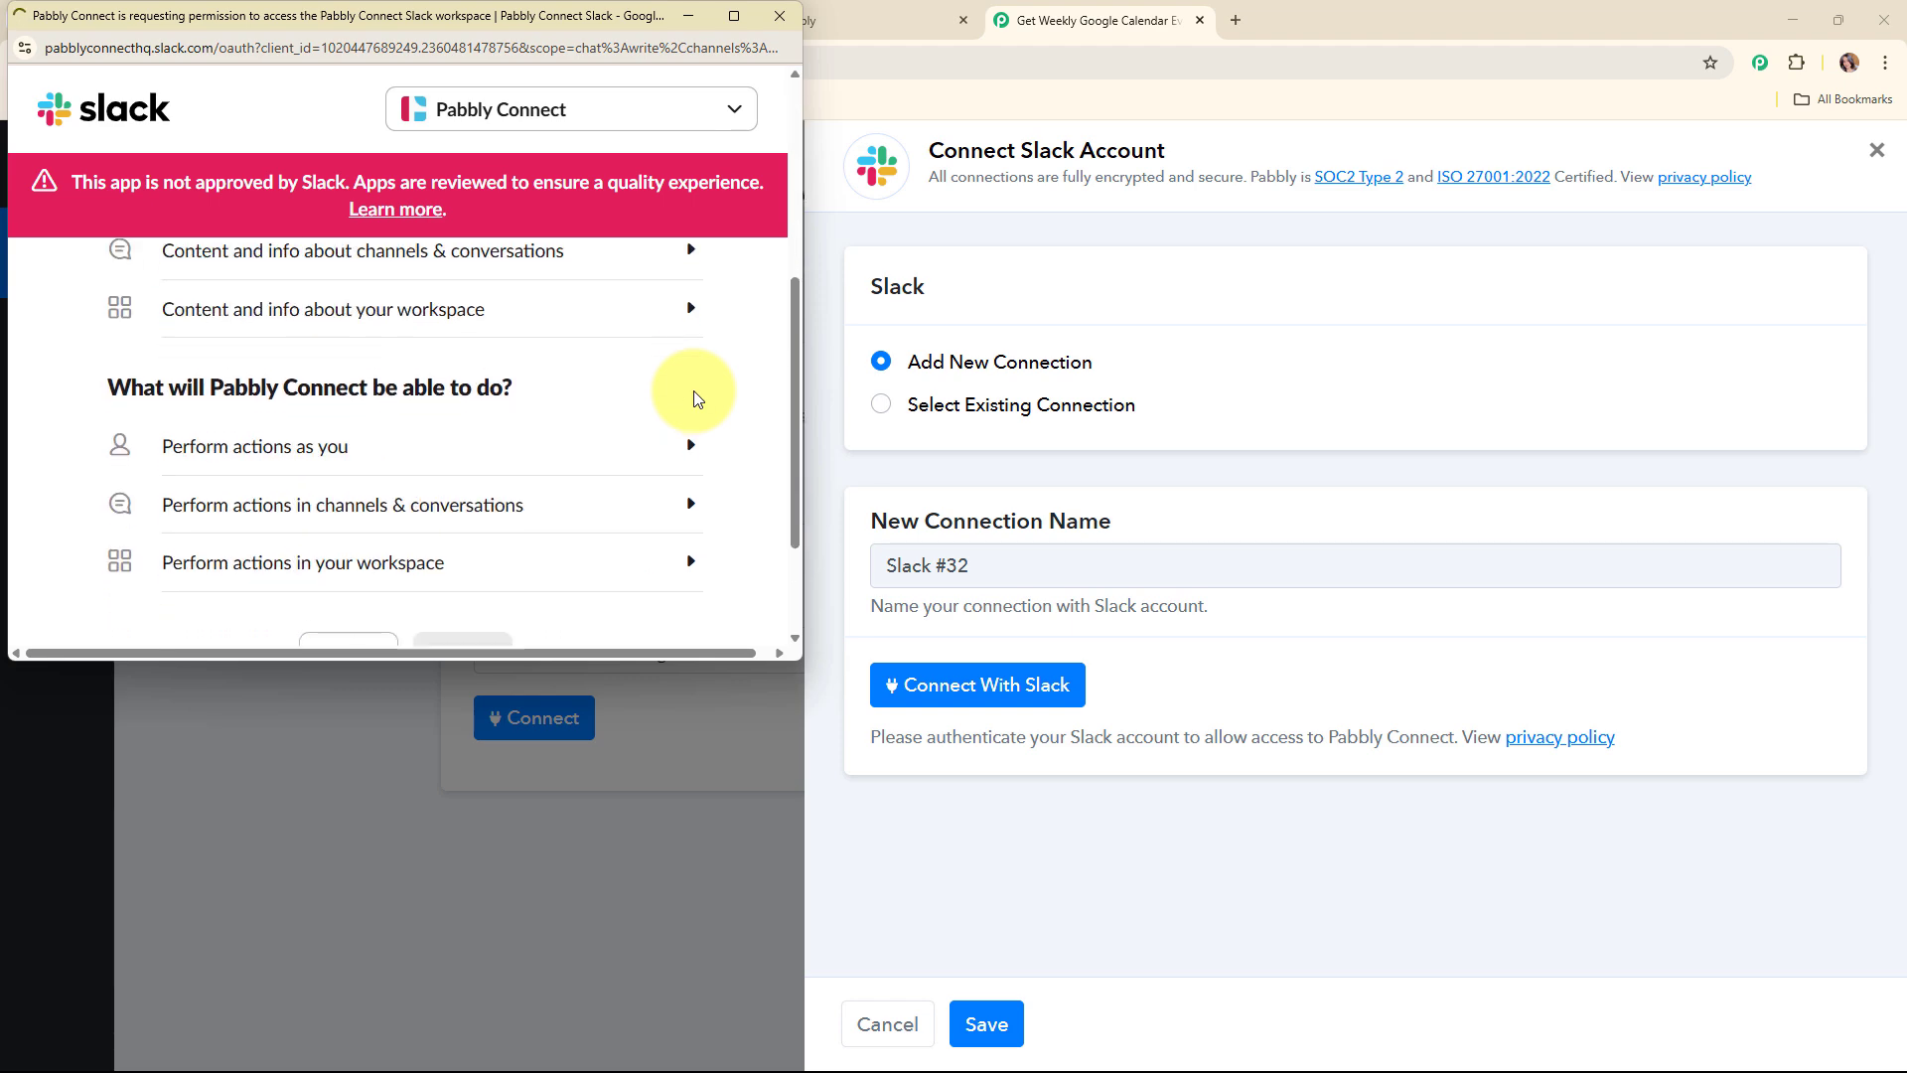
pyautogui.scroll(-2, 694, 397)
pyautogui.click(450, 491)
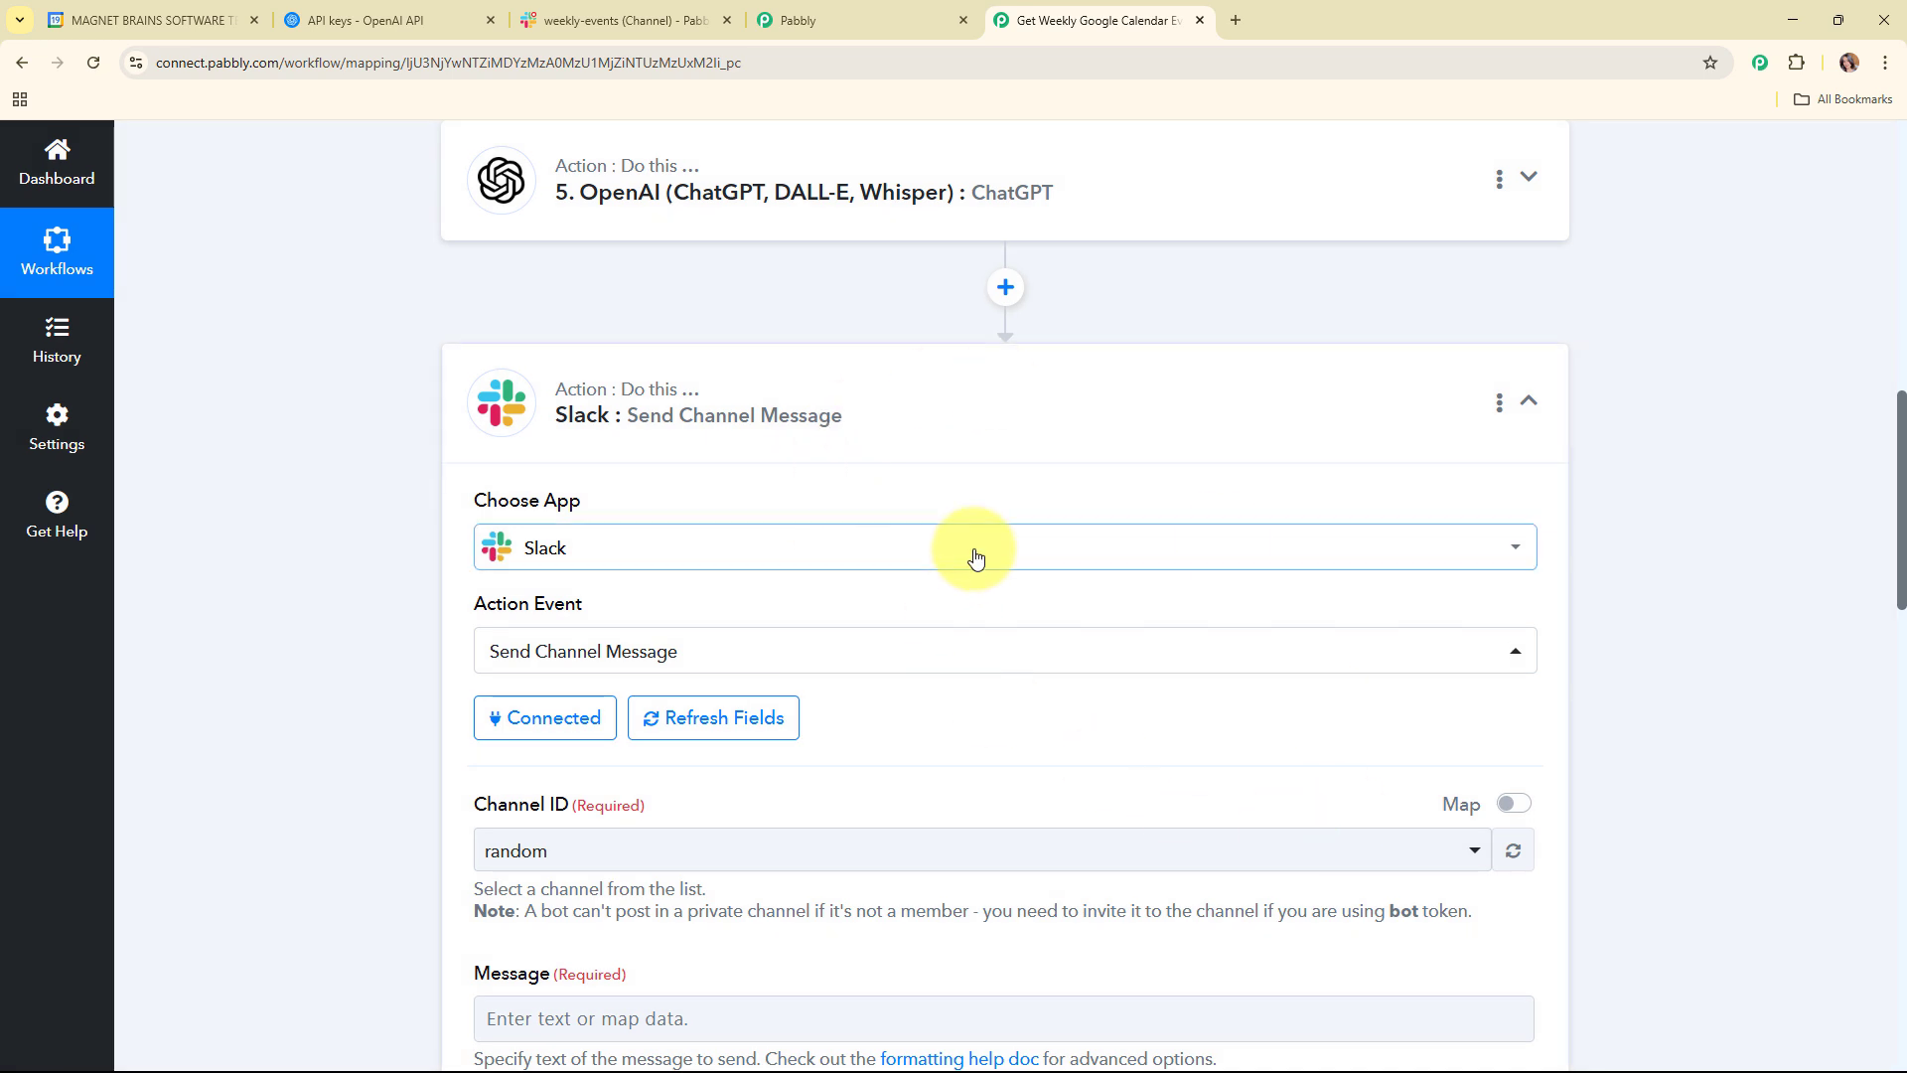
pyautogui.scroll(-5, 974, 558)
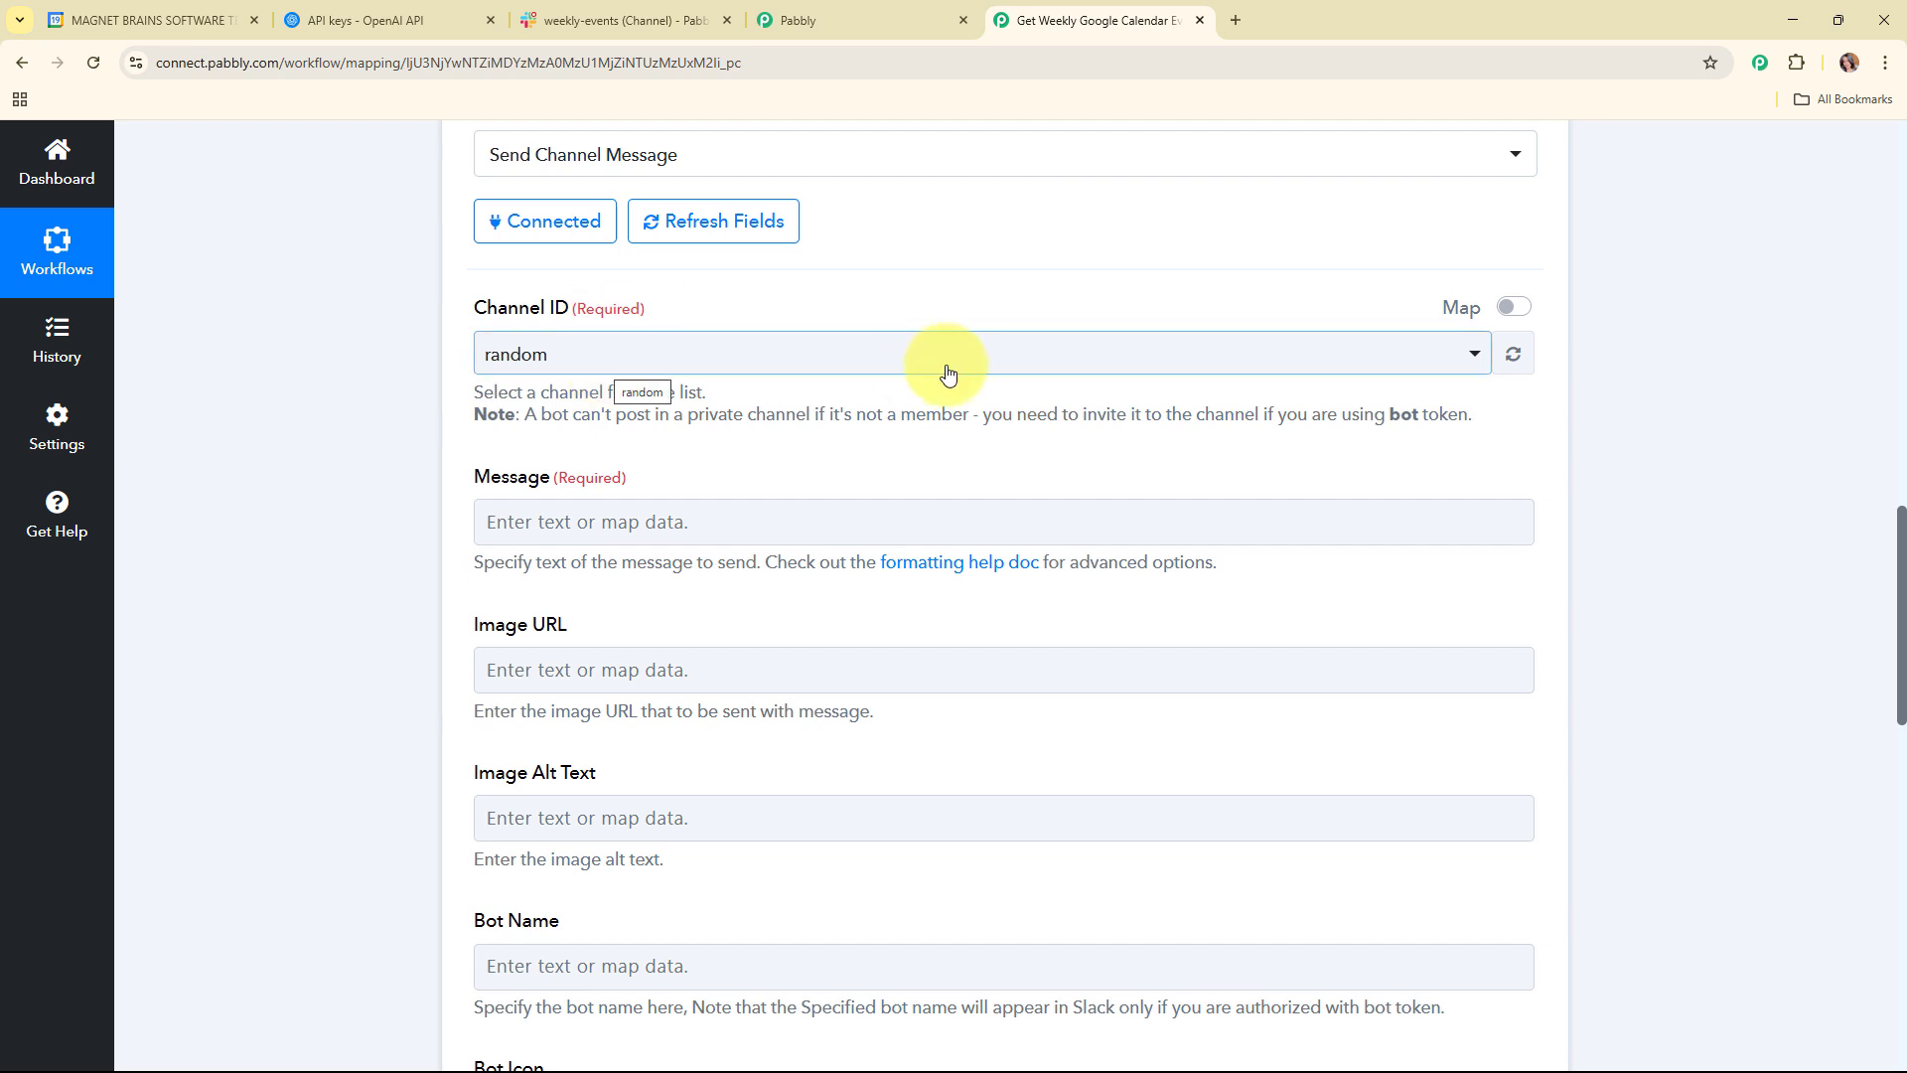
# Step: Set the Slack step's Channel ID to weekly-events, checking the channel's name in Slack
pyautogui.click(947, 373)
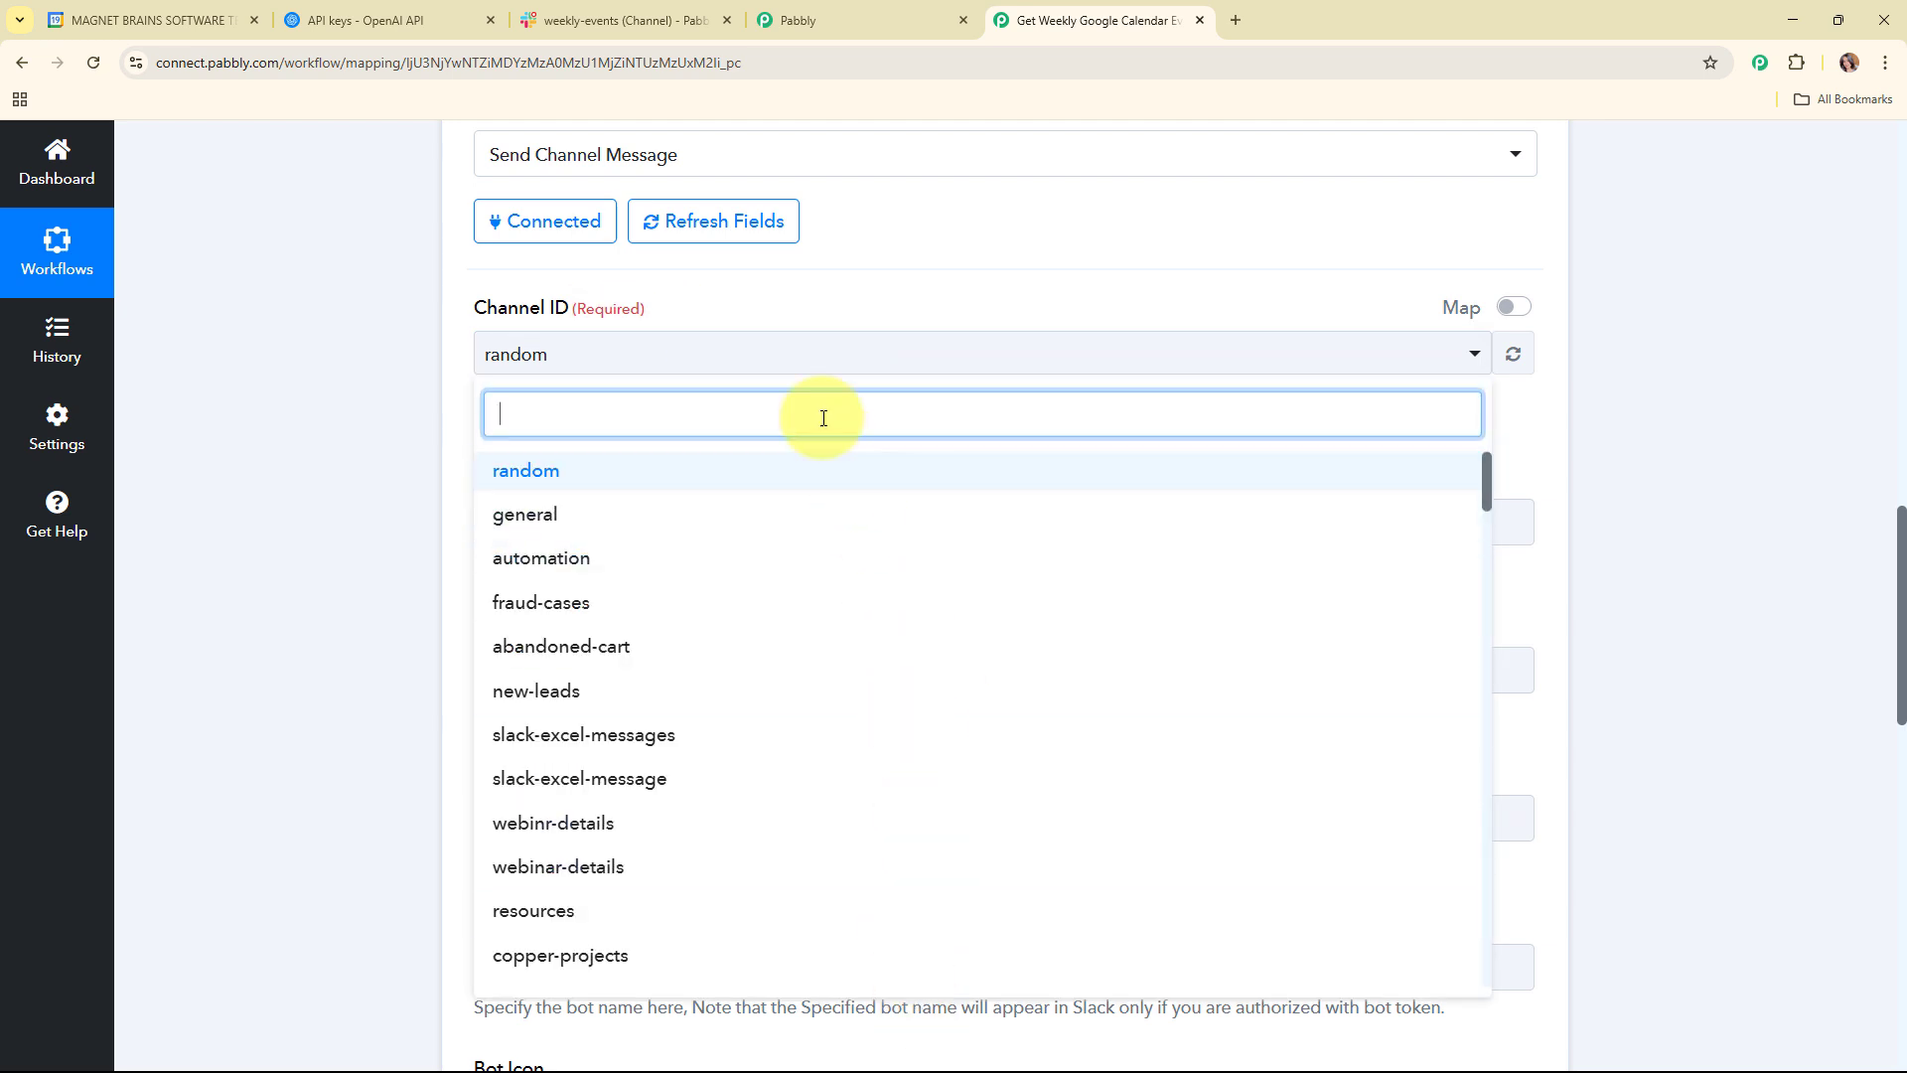
pyautogui.click(793, 366)
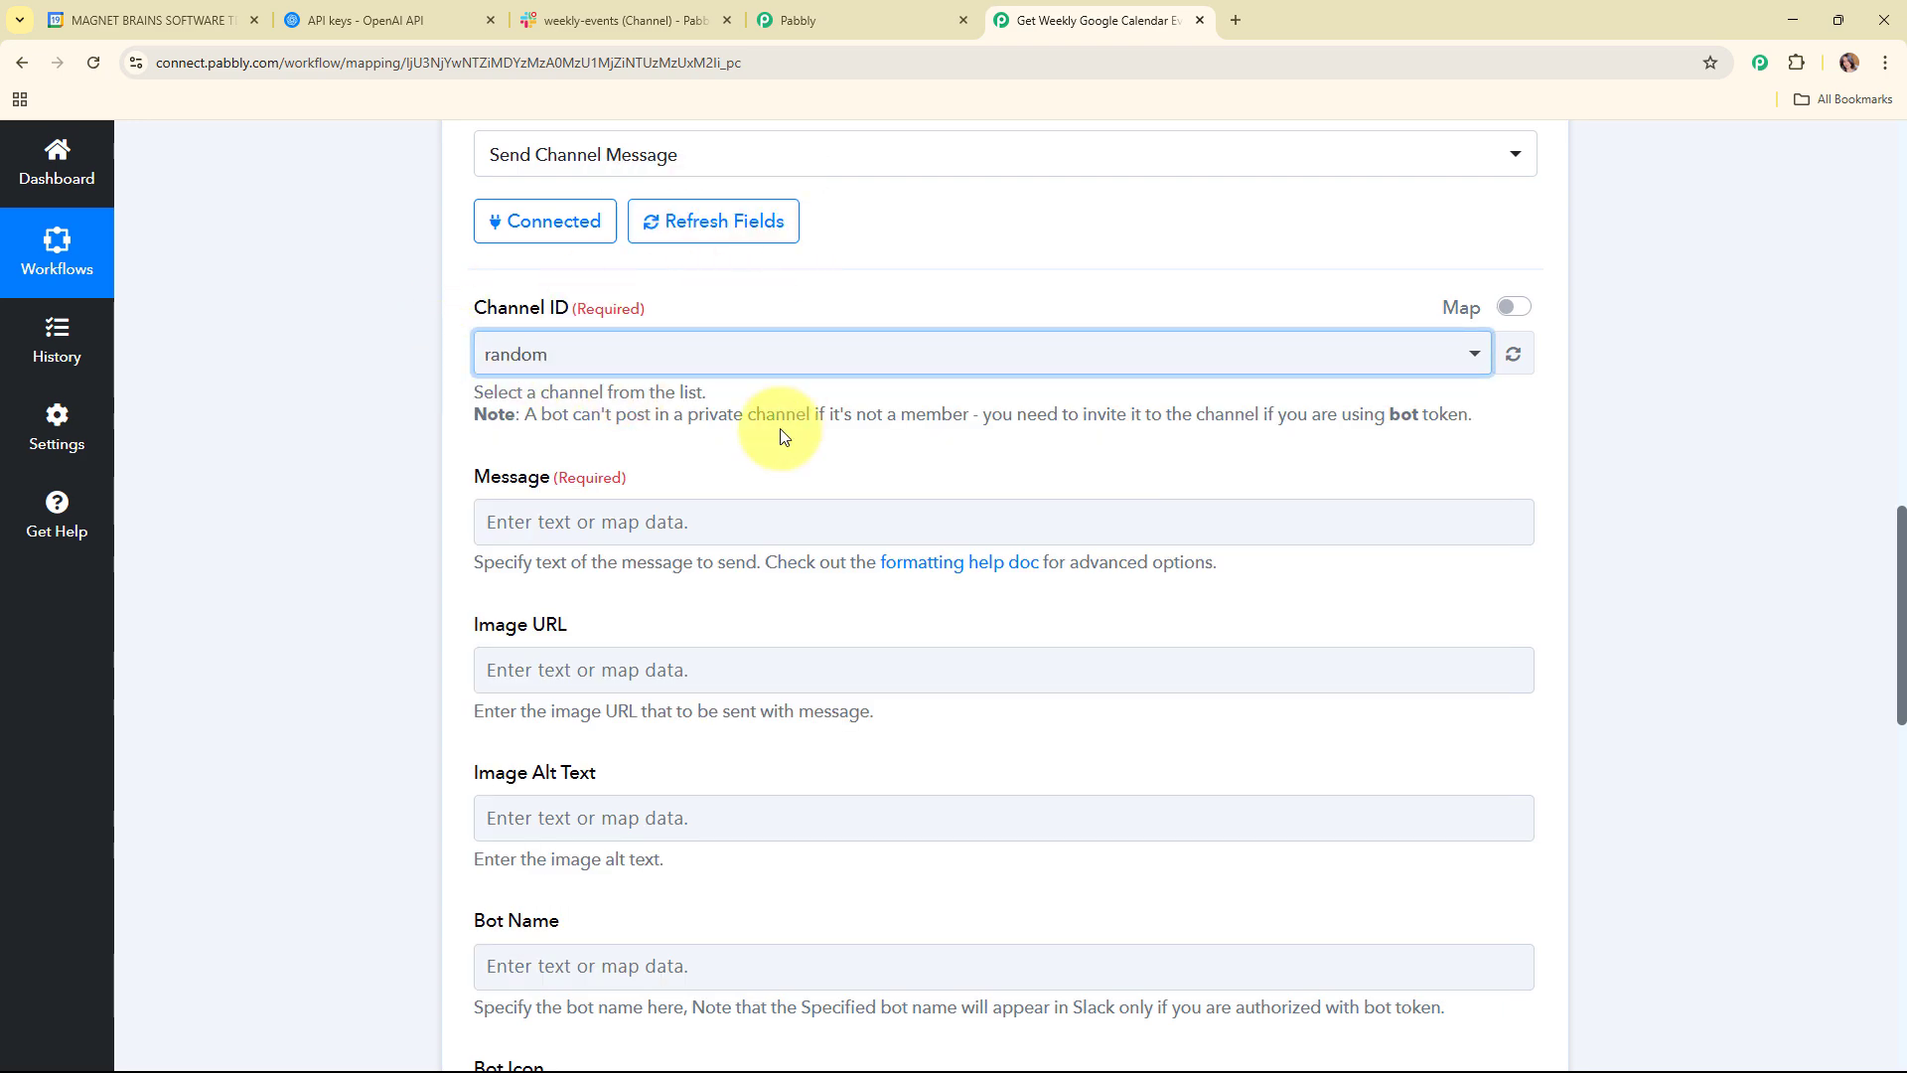
pyautogui.click(616, 20)
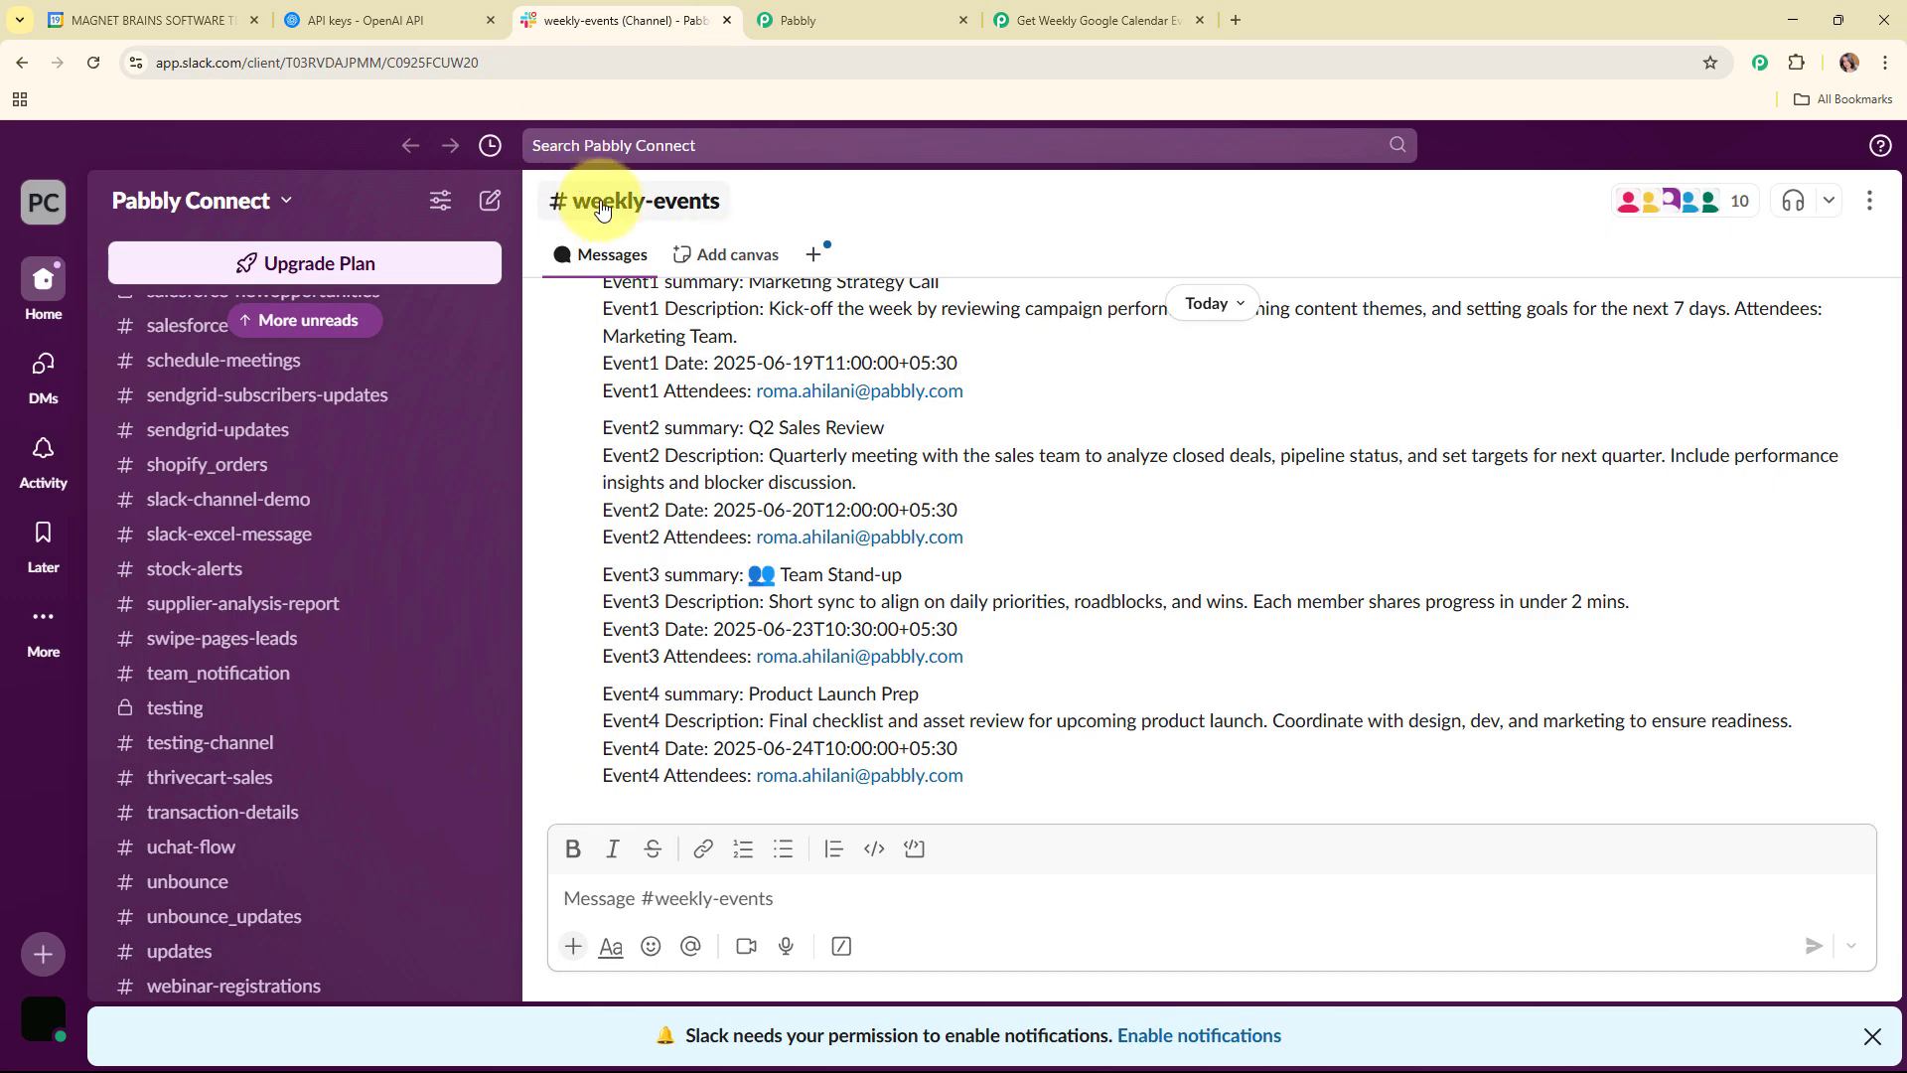
pyautogui.click(1062, 18)
pyautogui.click(659, 356)
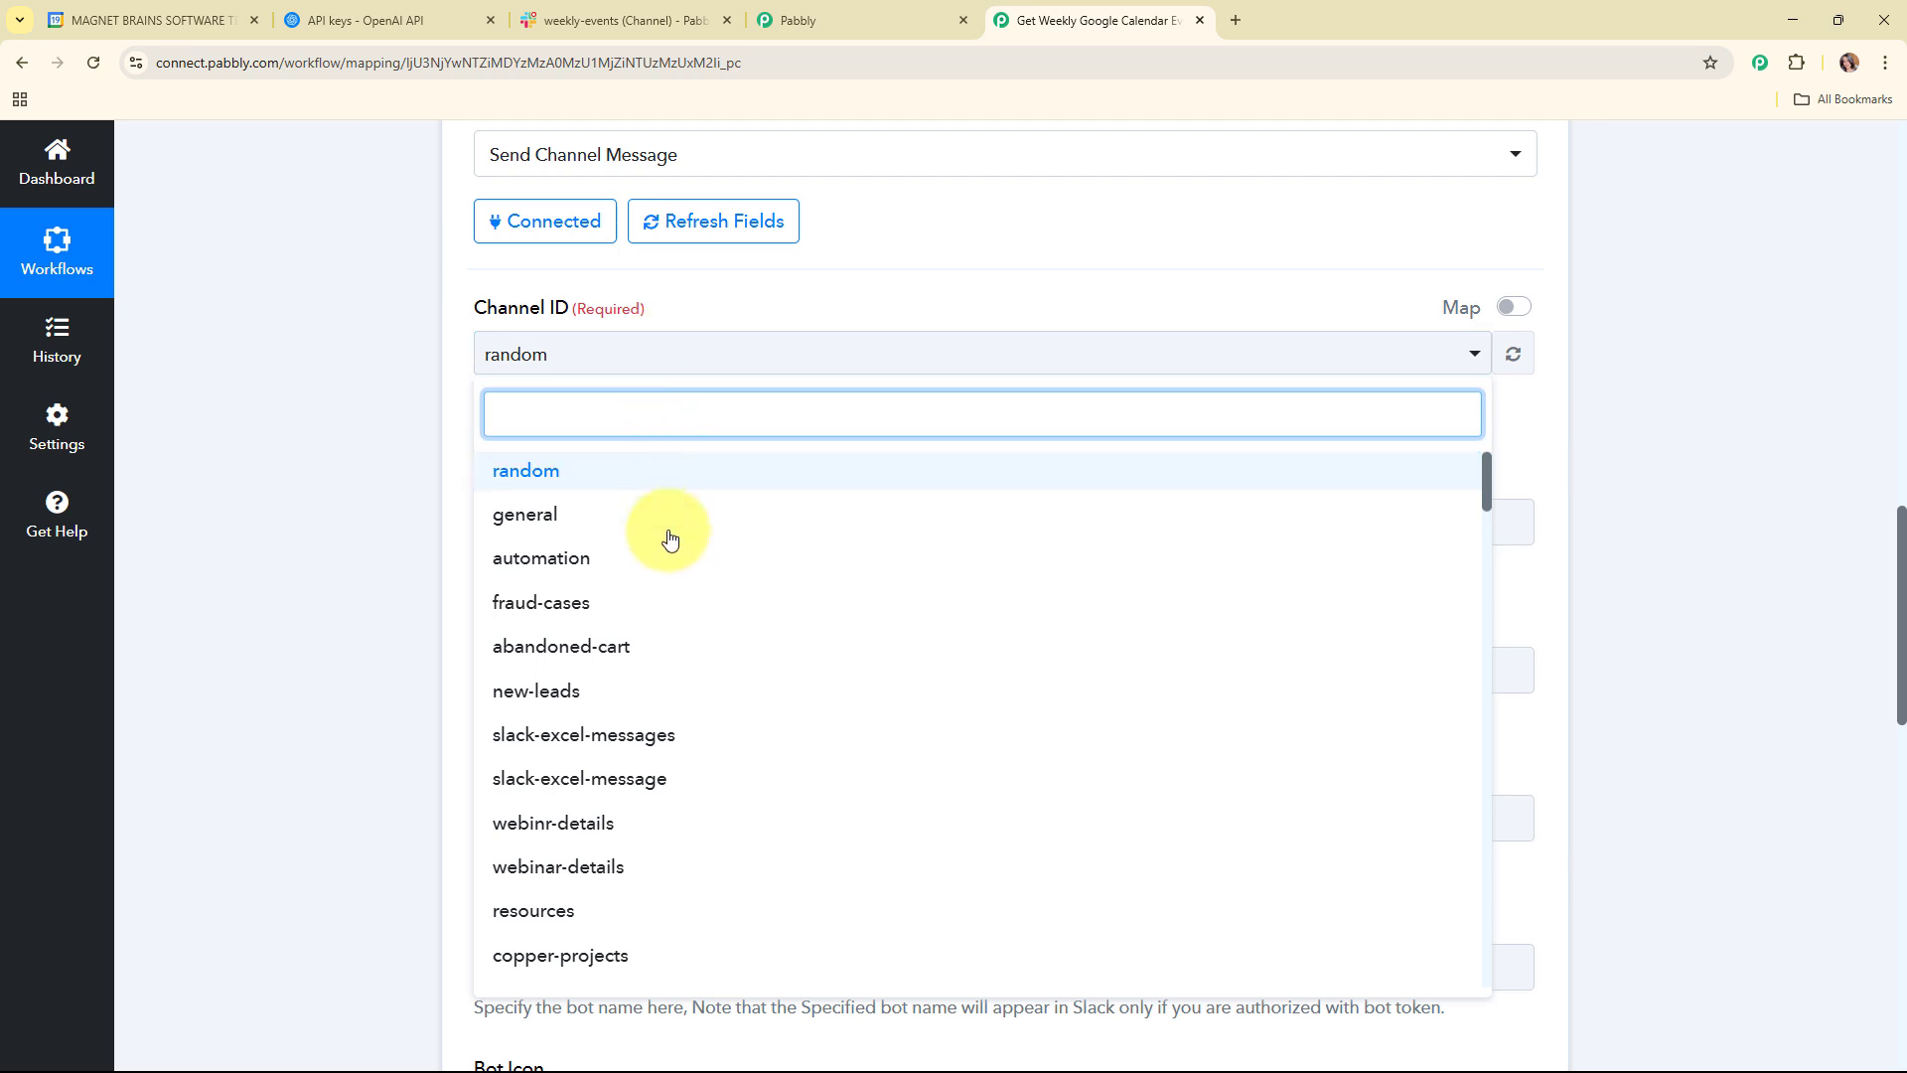
pyautogui.write('wee')
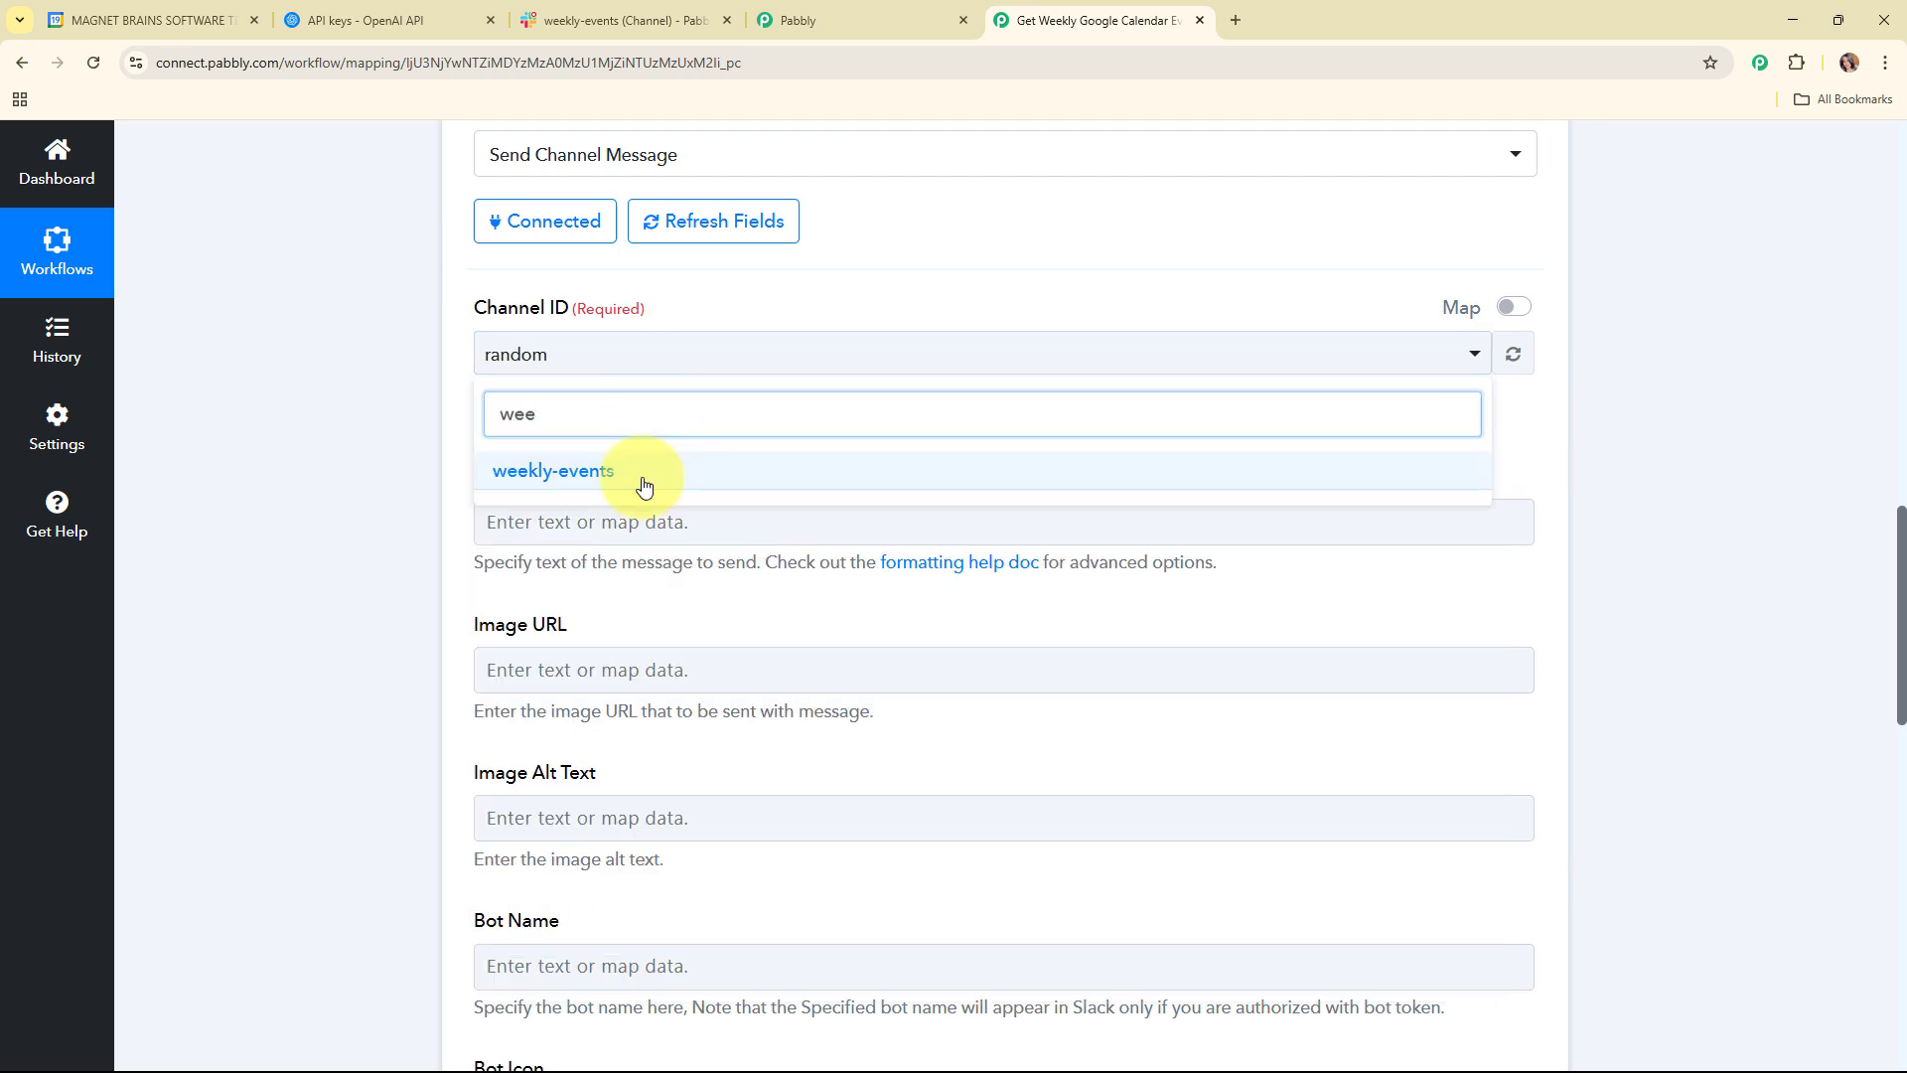
pyautogui.click(639, 476)
# Step: Enter the message "🚨 Weekly Schedule Overview – [Date]" followed by "Here’s a quick look at this week’s key events. Let’s stay aligned and prepared! 👇"
pyautogui.scroll(-1, 772, 433)
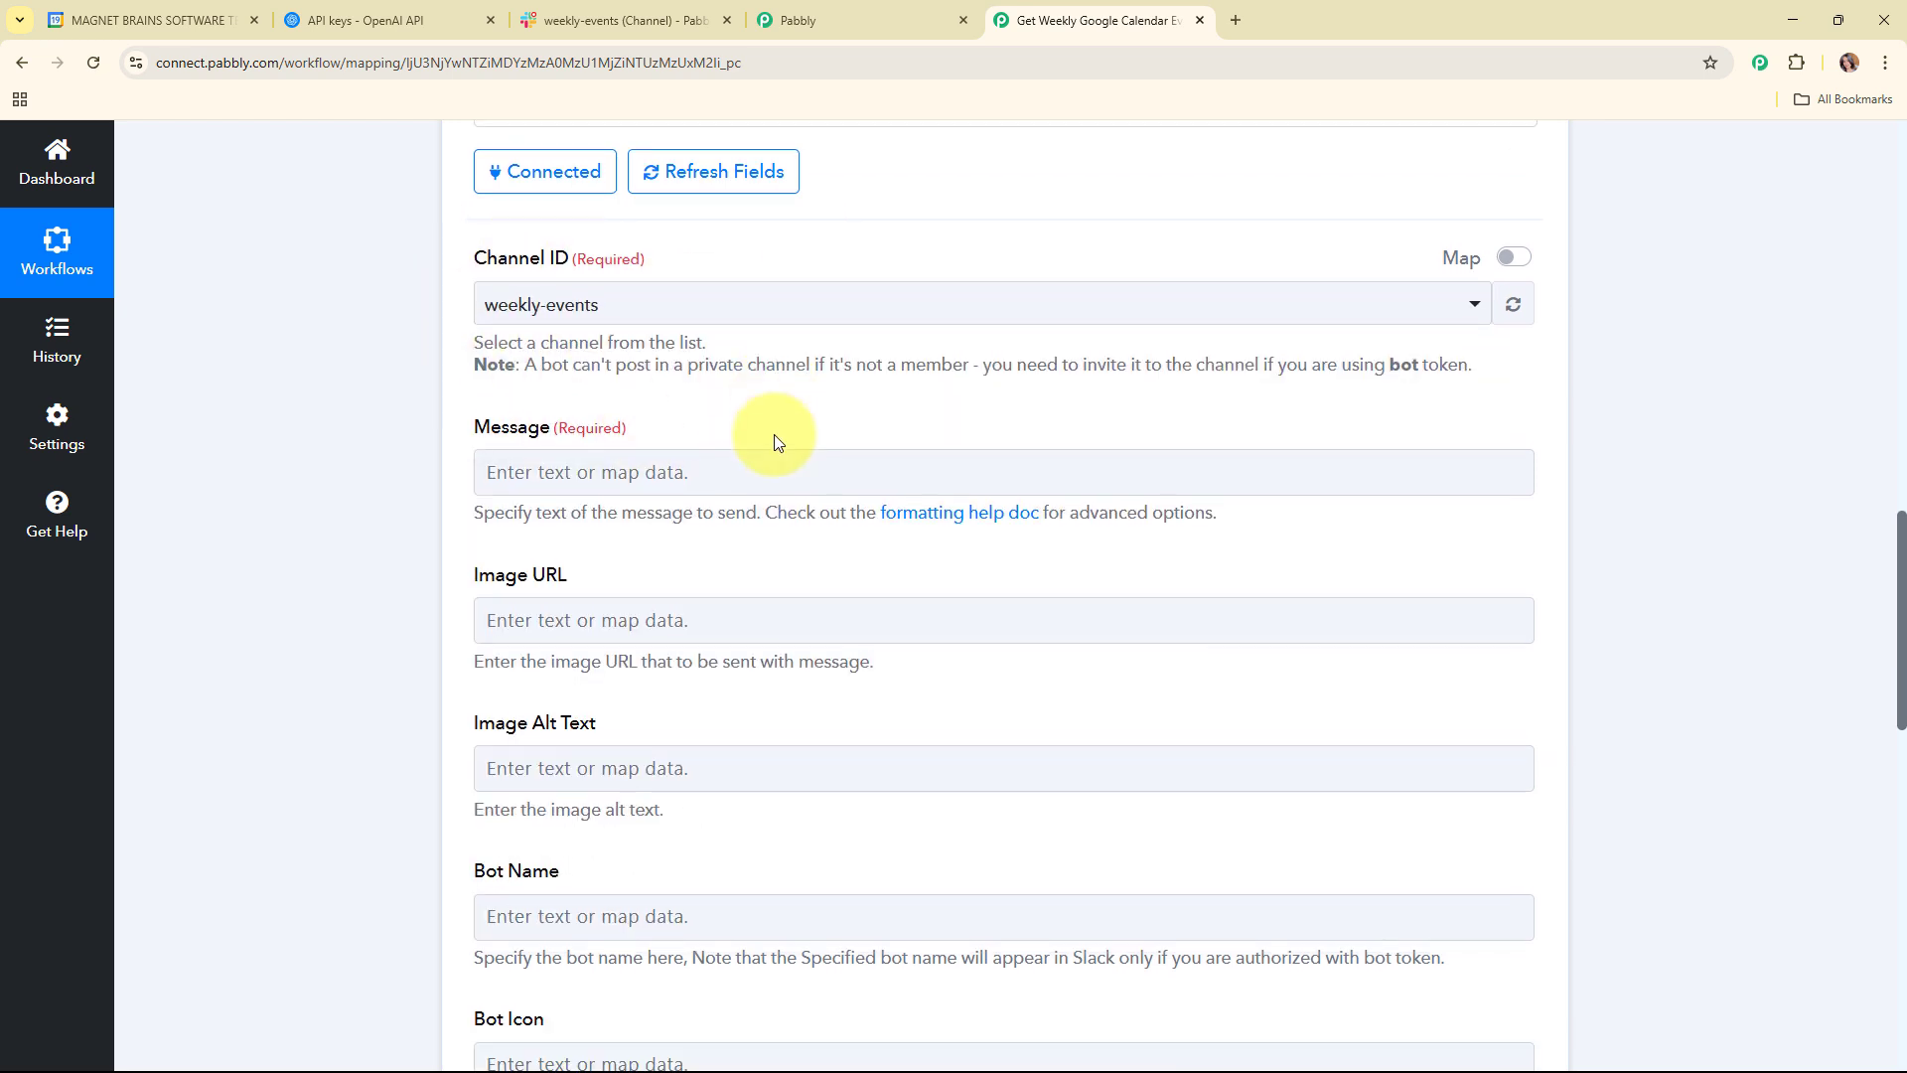
pyautogui.click(646, 432)
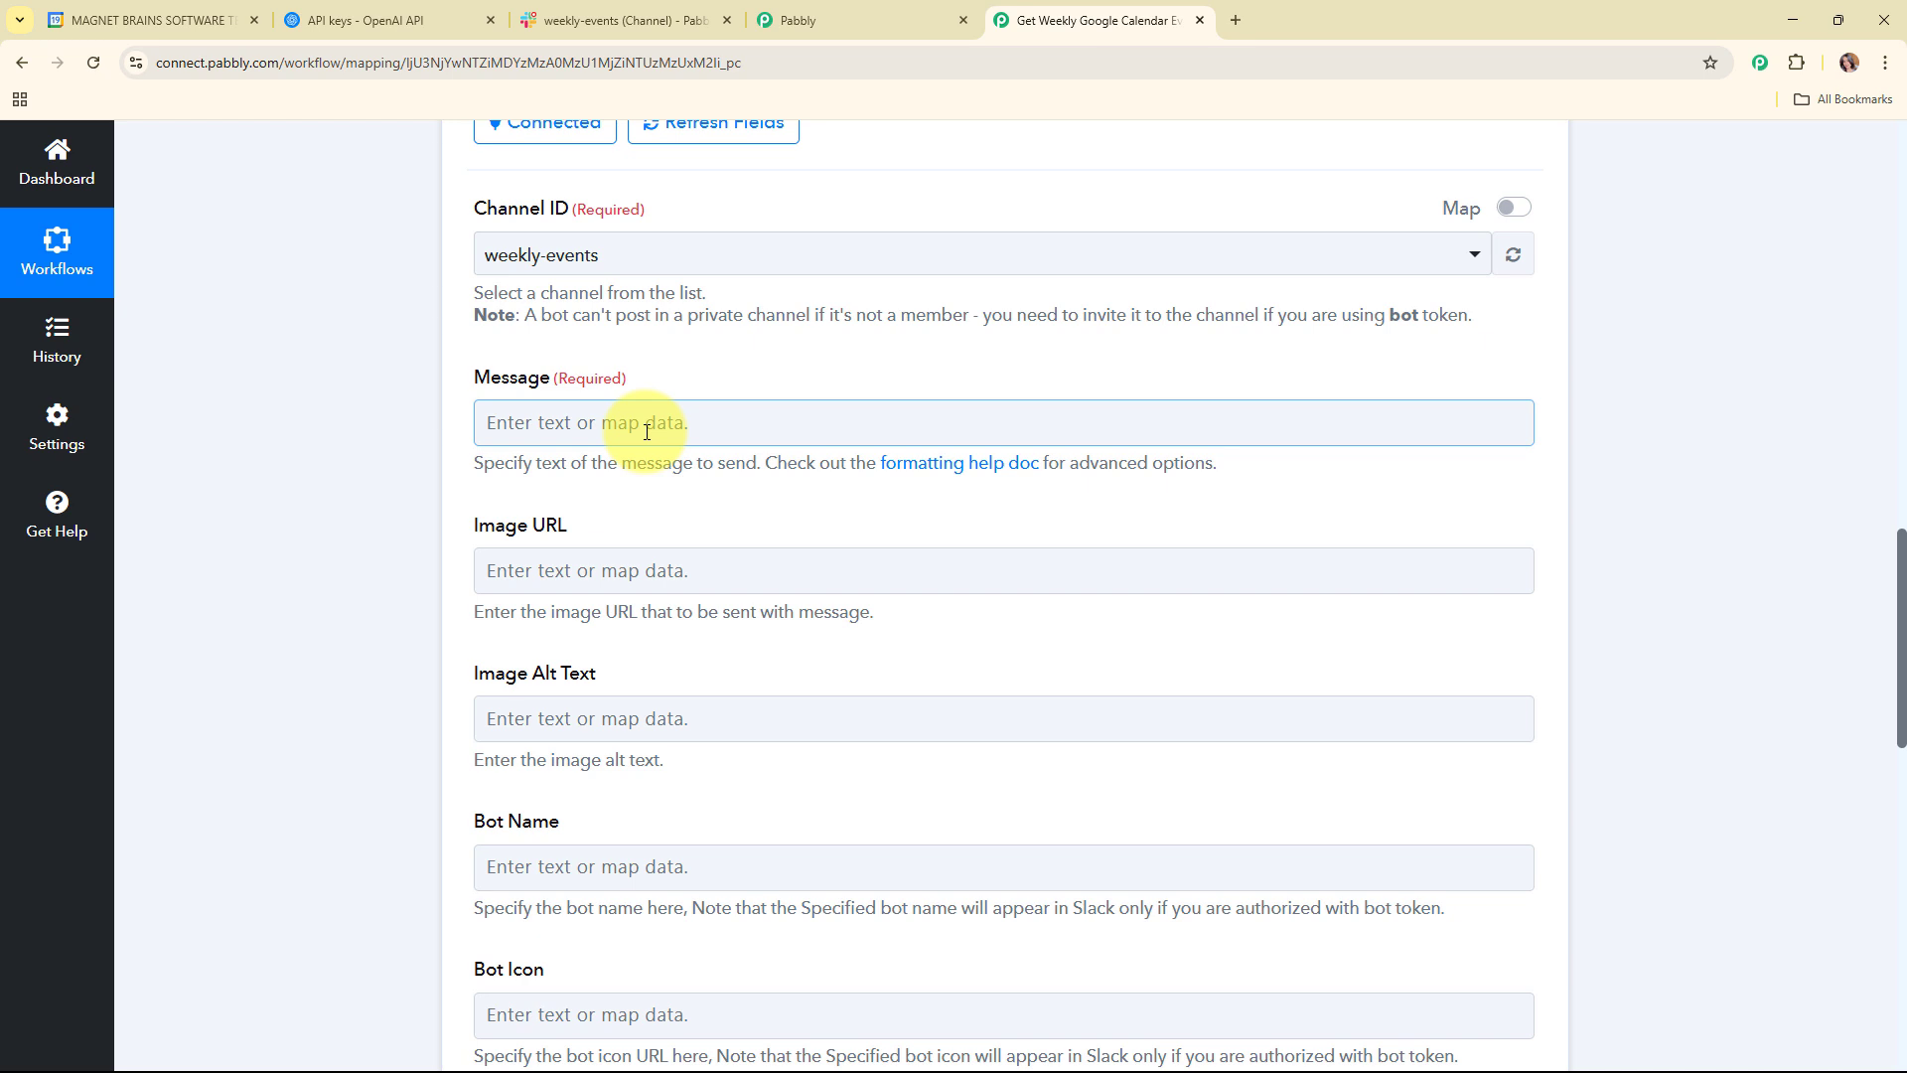
pyautogui.write('📌 Weekly Schedule Overview – [Date]  Here’s a quick look at this week’s key events. Let’s stay aligned and prepared! 👇')
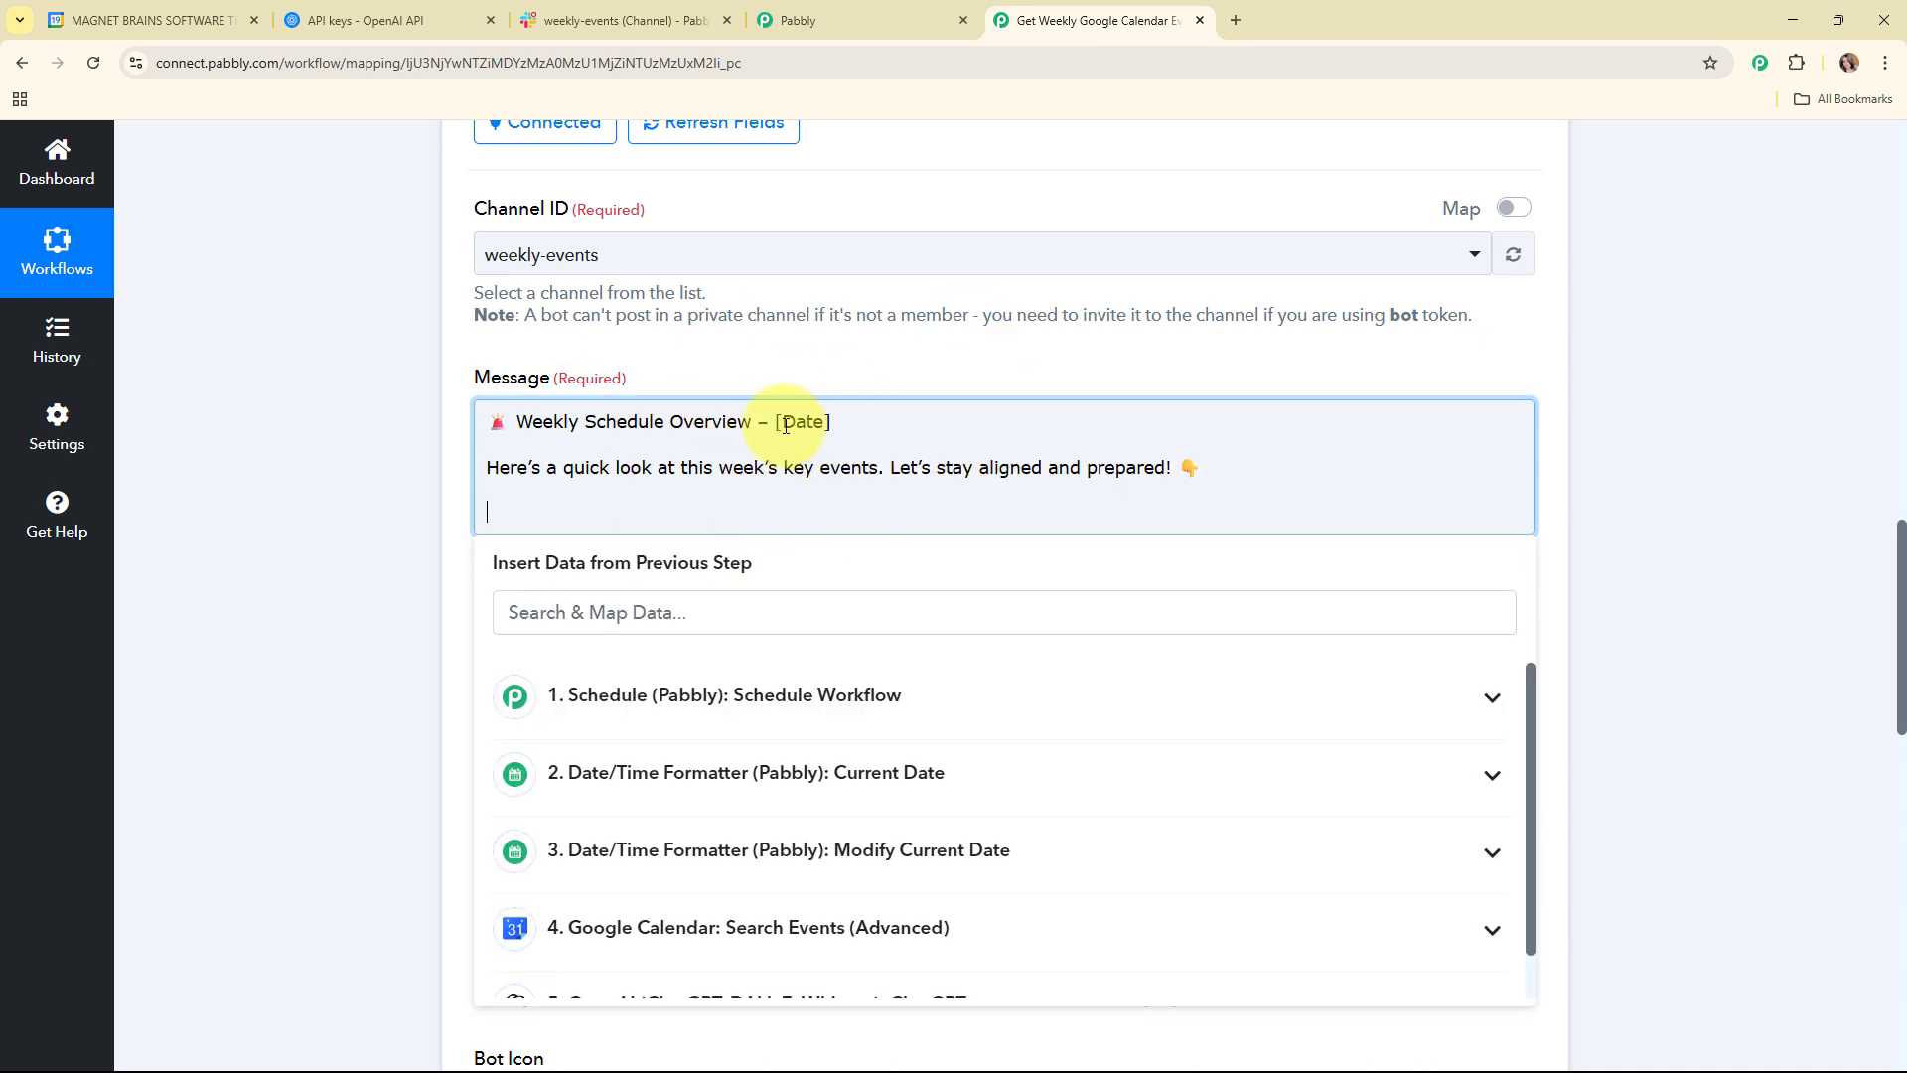
# Step: Replace the [Date] placeholder in the message with the mapped Result from step 2, Date/Time Formatter: Current Date
pyautogui.moveTo(776, 424); pyautogui.dragTo(831, 424)
pyautogui.scroll(-3, 1390, 515)
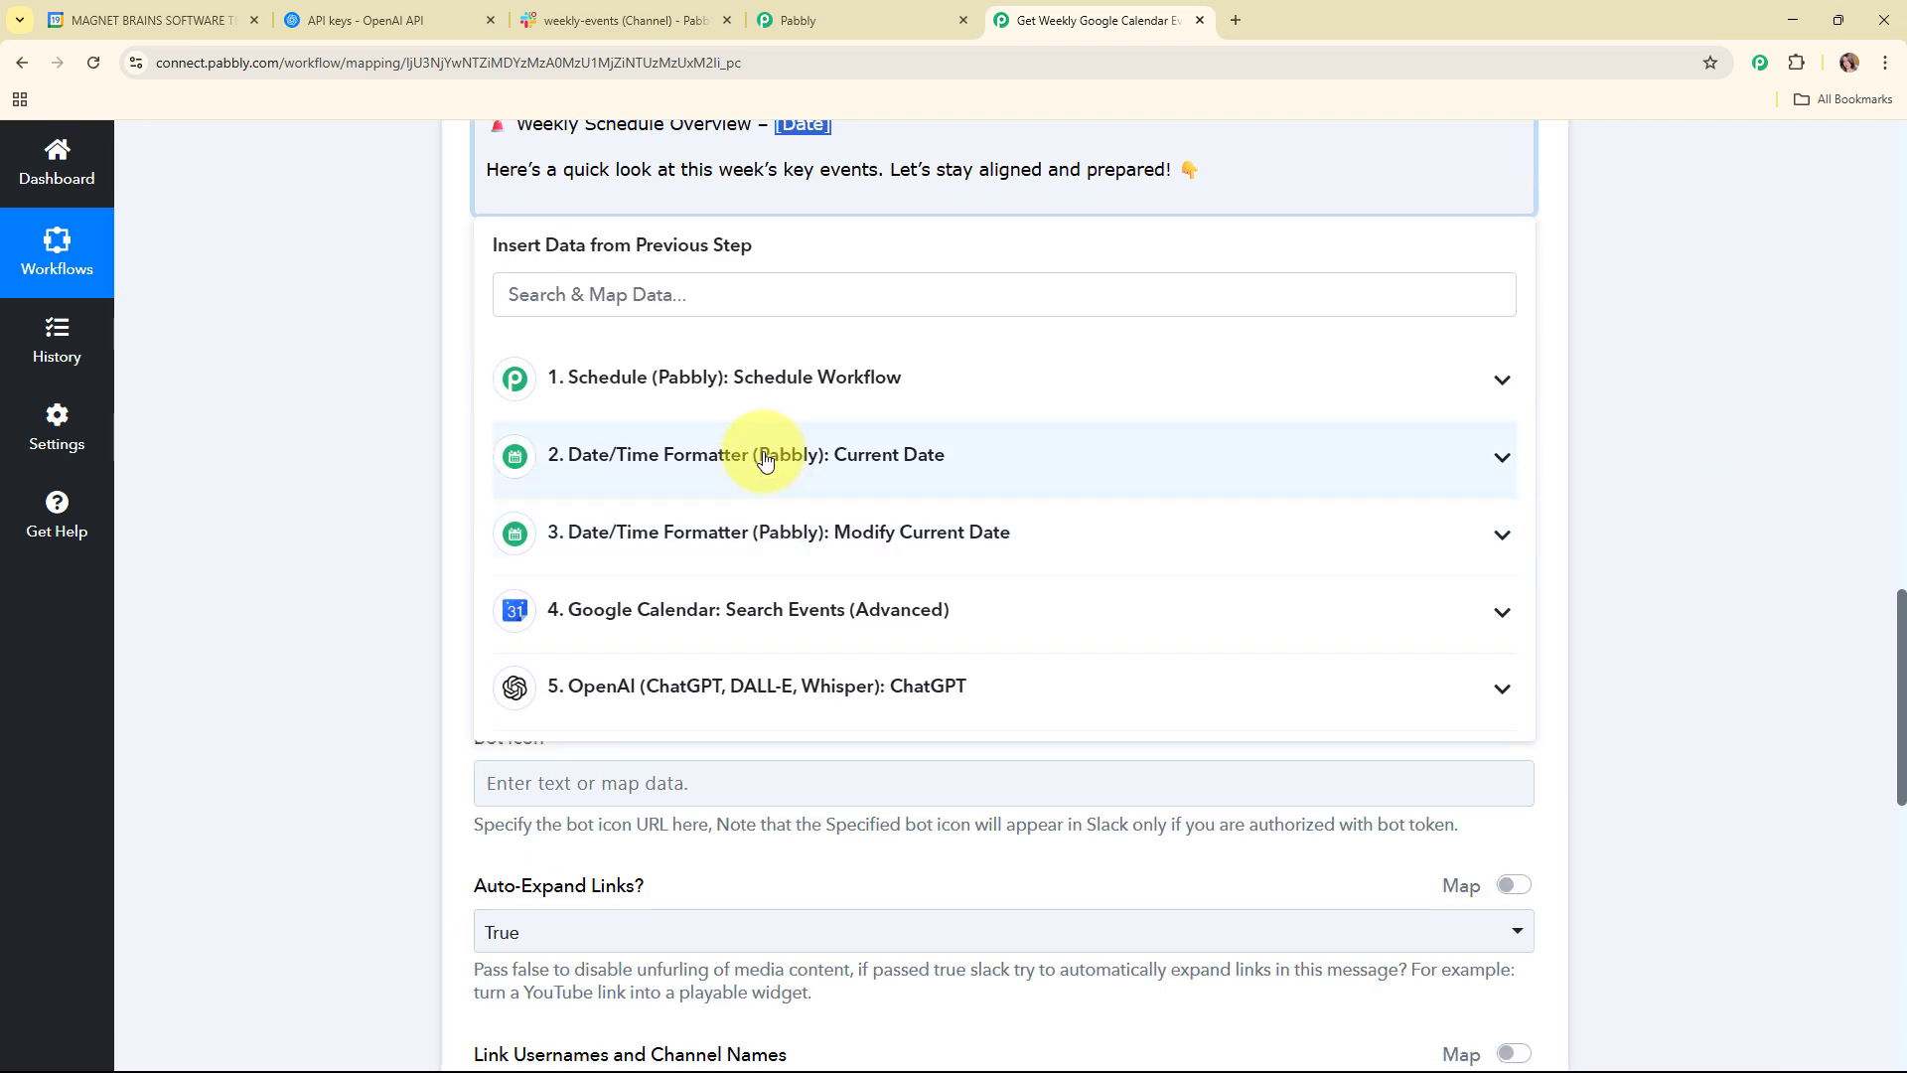
pyautogui.click(765, 454)
pyautogui.click(783, 570)
pyautogui.click(413, 425)
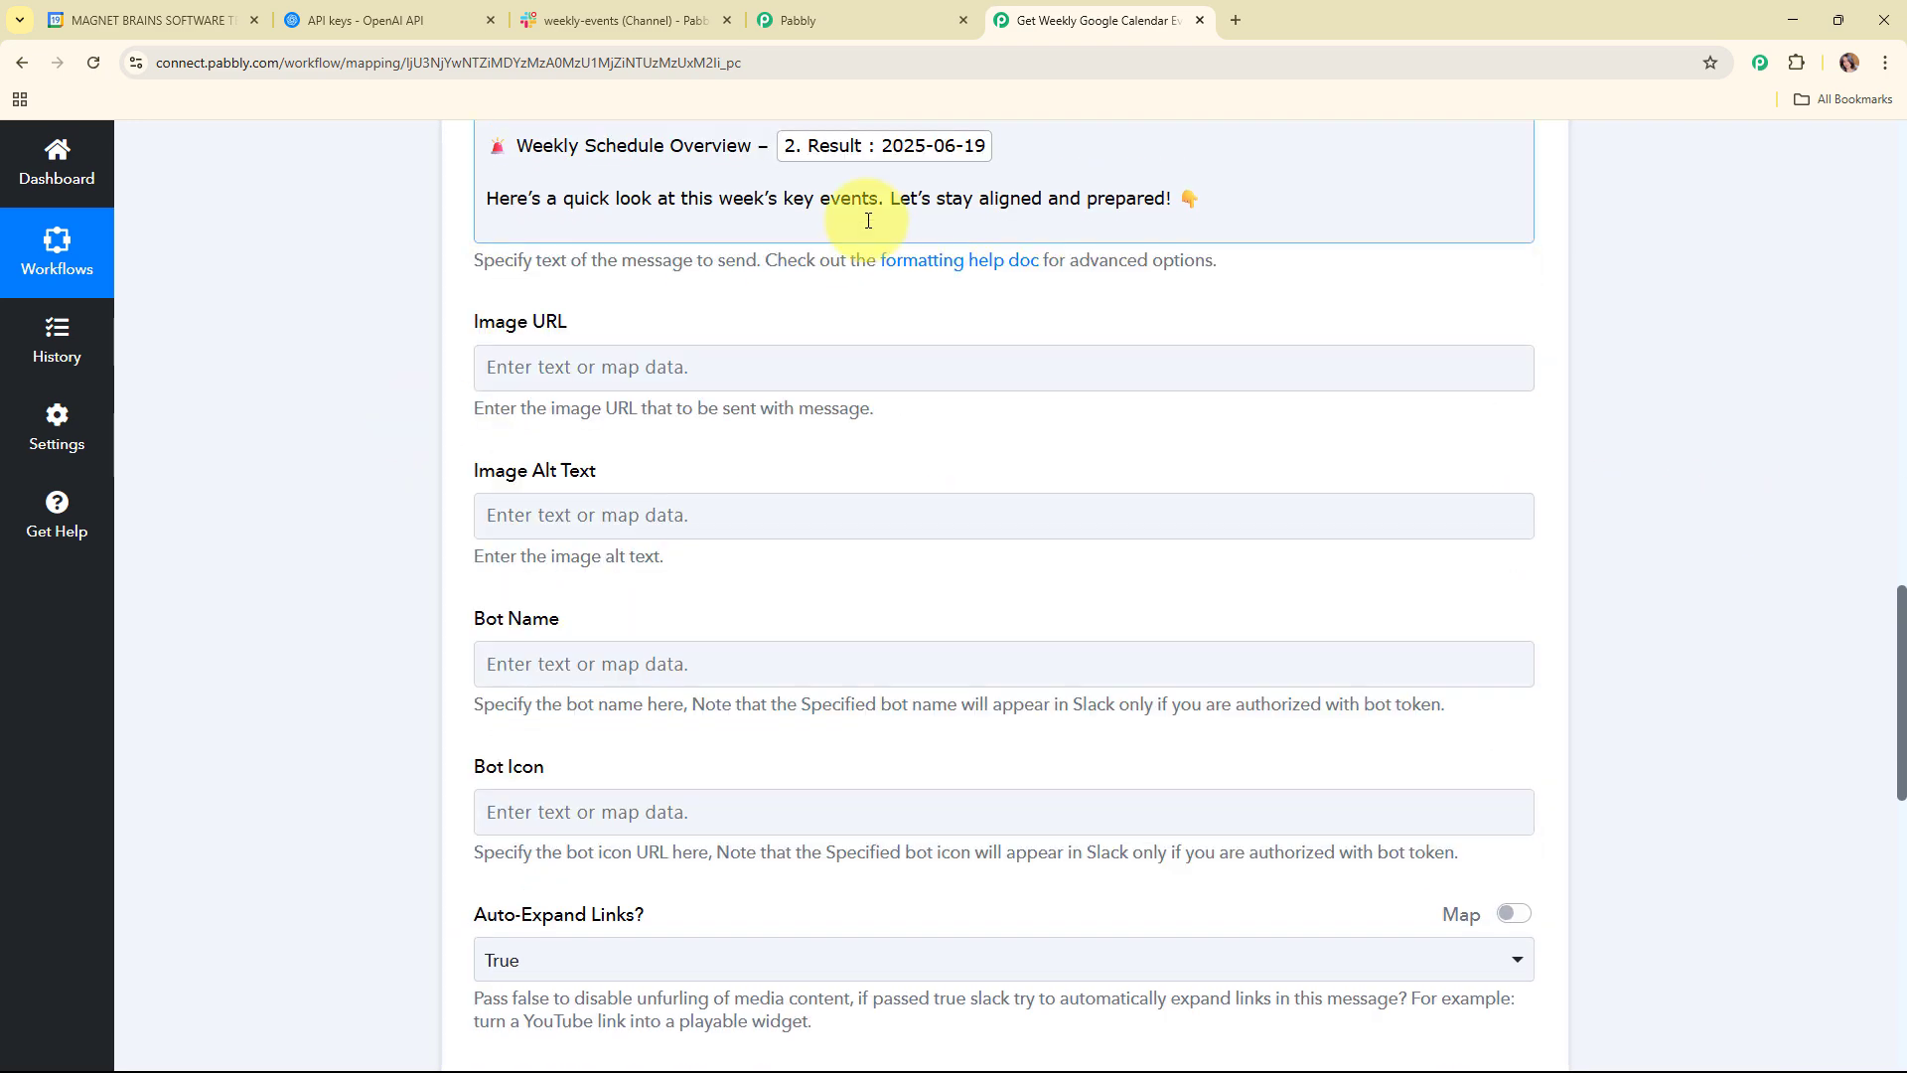
# Step: Add a new line at the end of the message and map Choices 0 Message Content from step 5, ChatGPT
pyautogui.click(1143, 189)
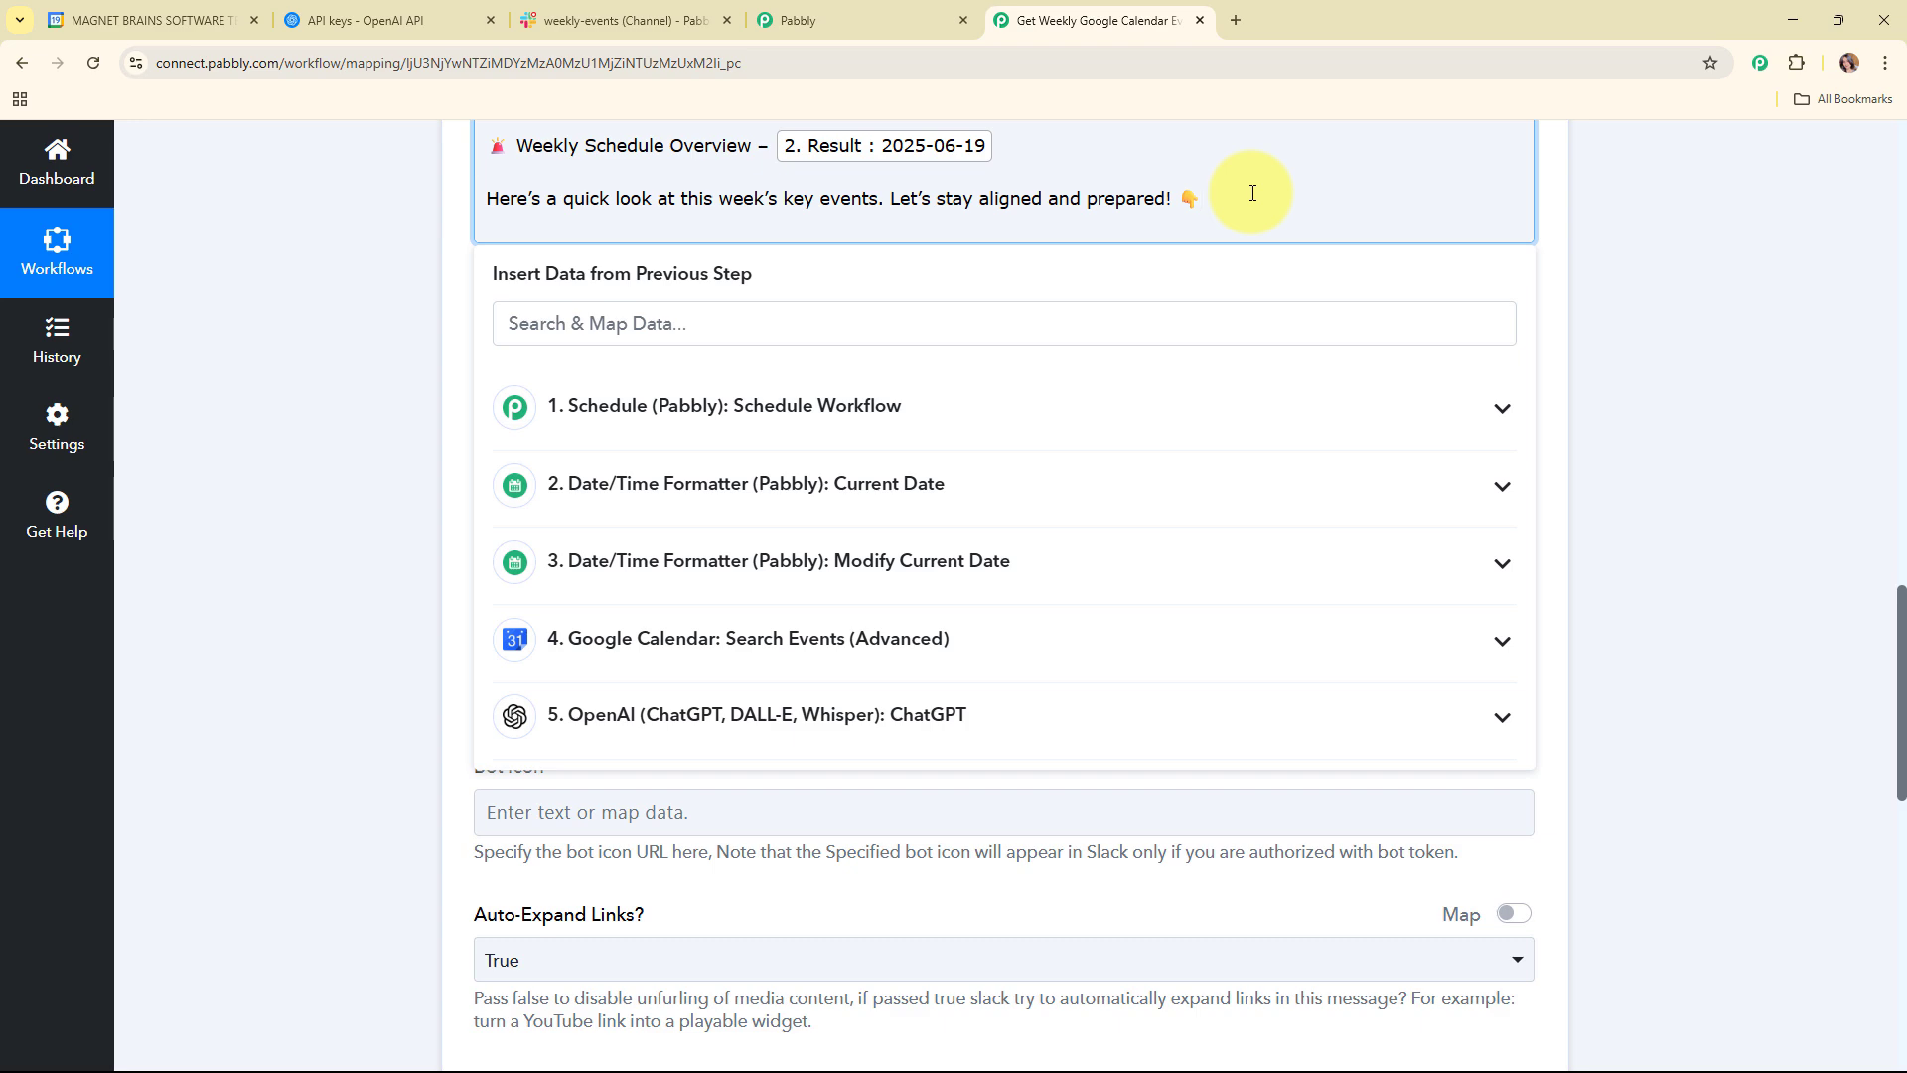
pyautogui.press('Return')
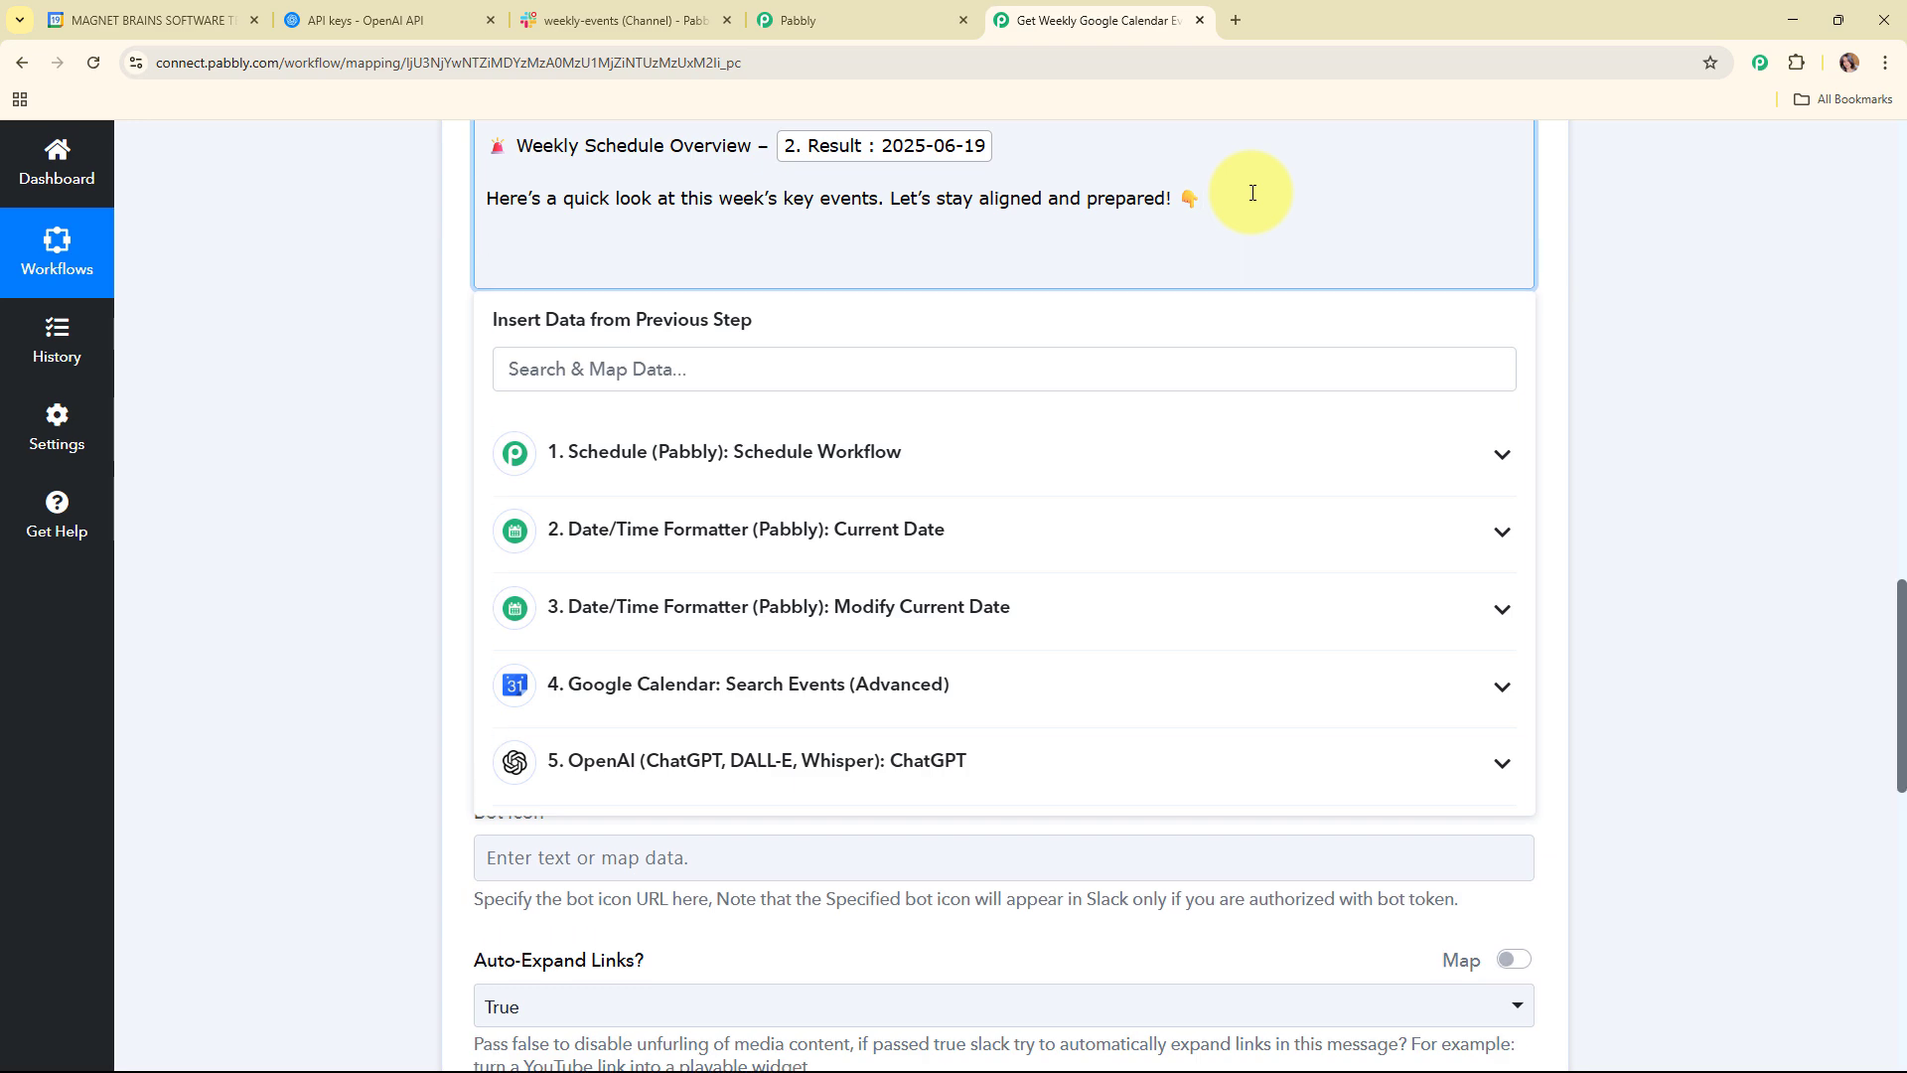
pyautogui.scroll(-3, 1587, 407)
pyautogui.scroll(4, 1587, 407)
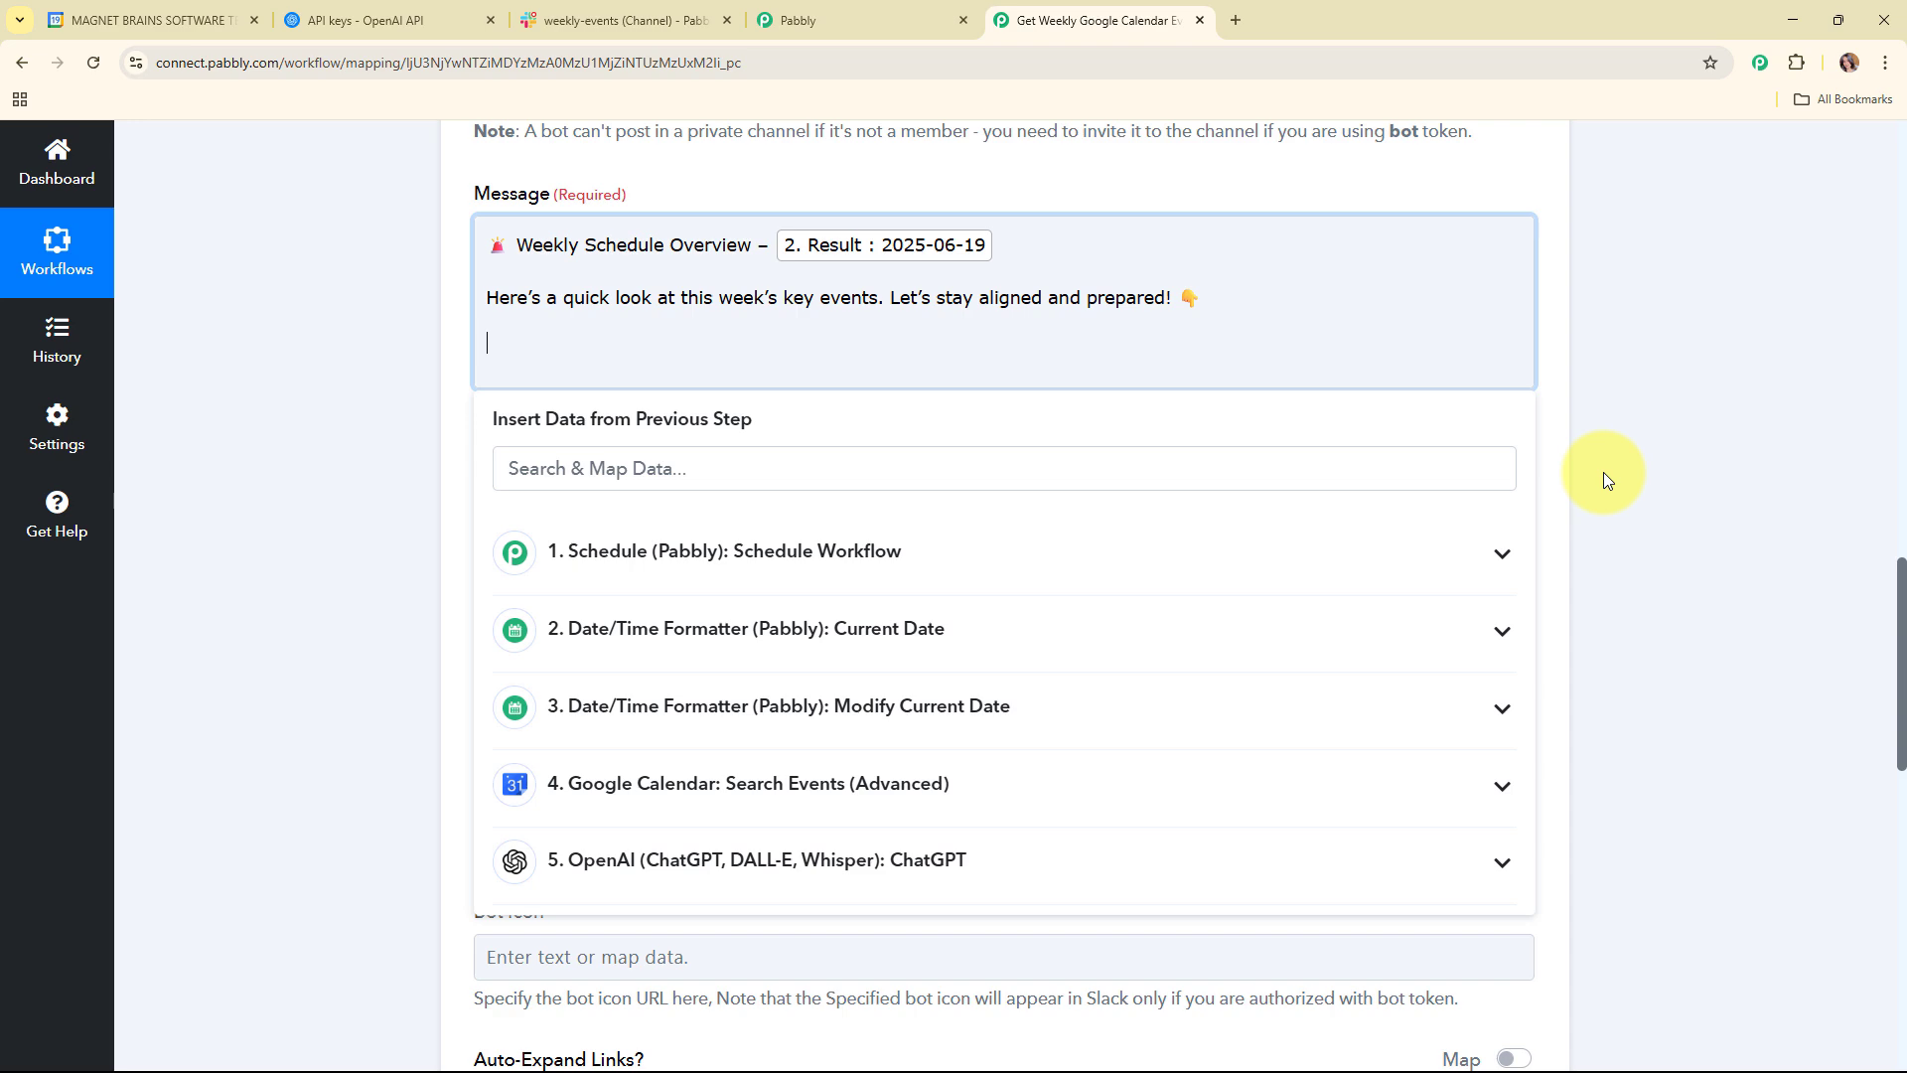
pyautogui.scroll(-2, 1603, 476)
pyautogui.click(792, 670)
pyautogui.scroll(-2, 792, 782)
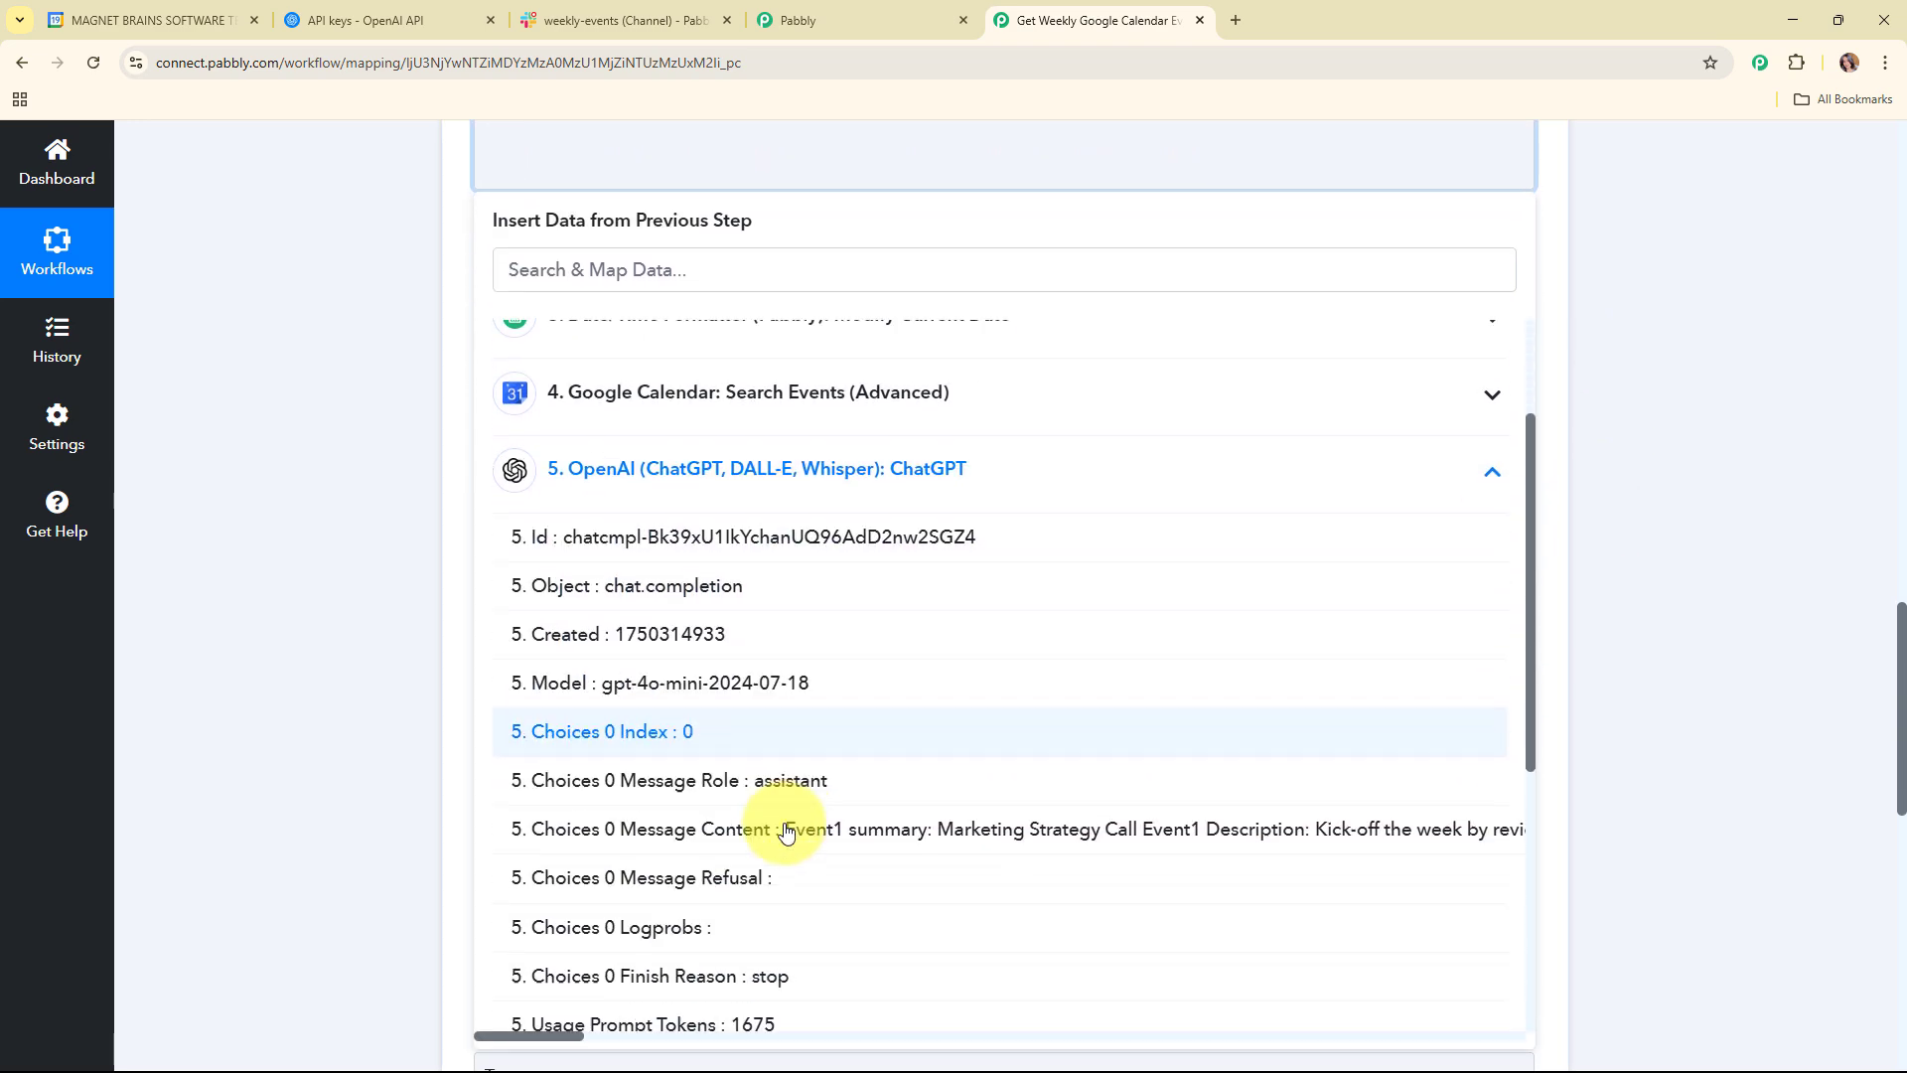
pyautogui.click(715, 819)
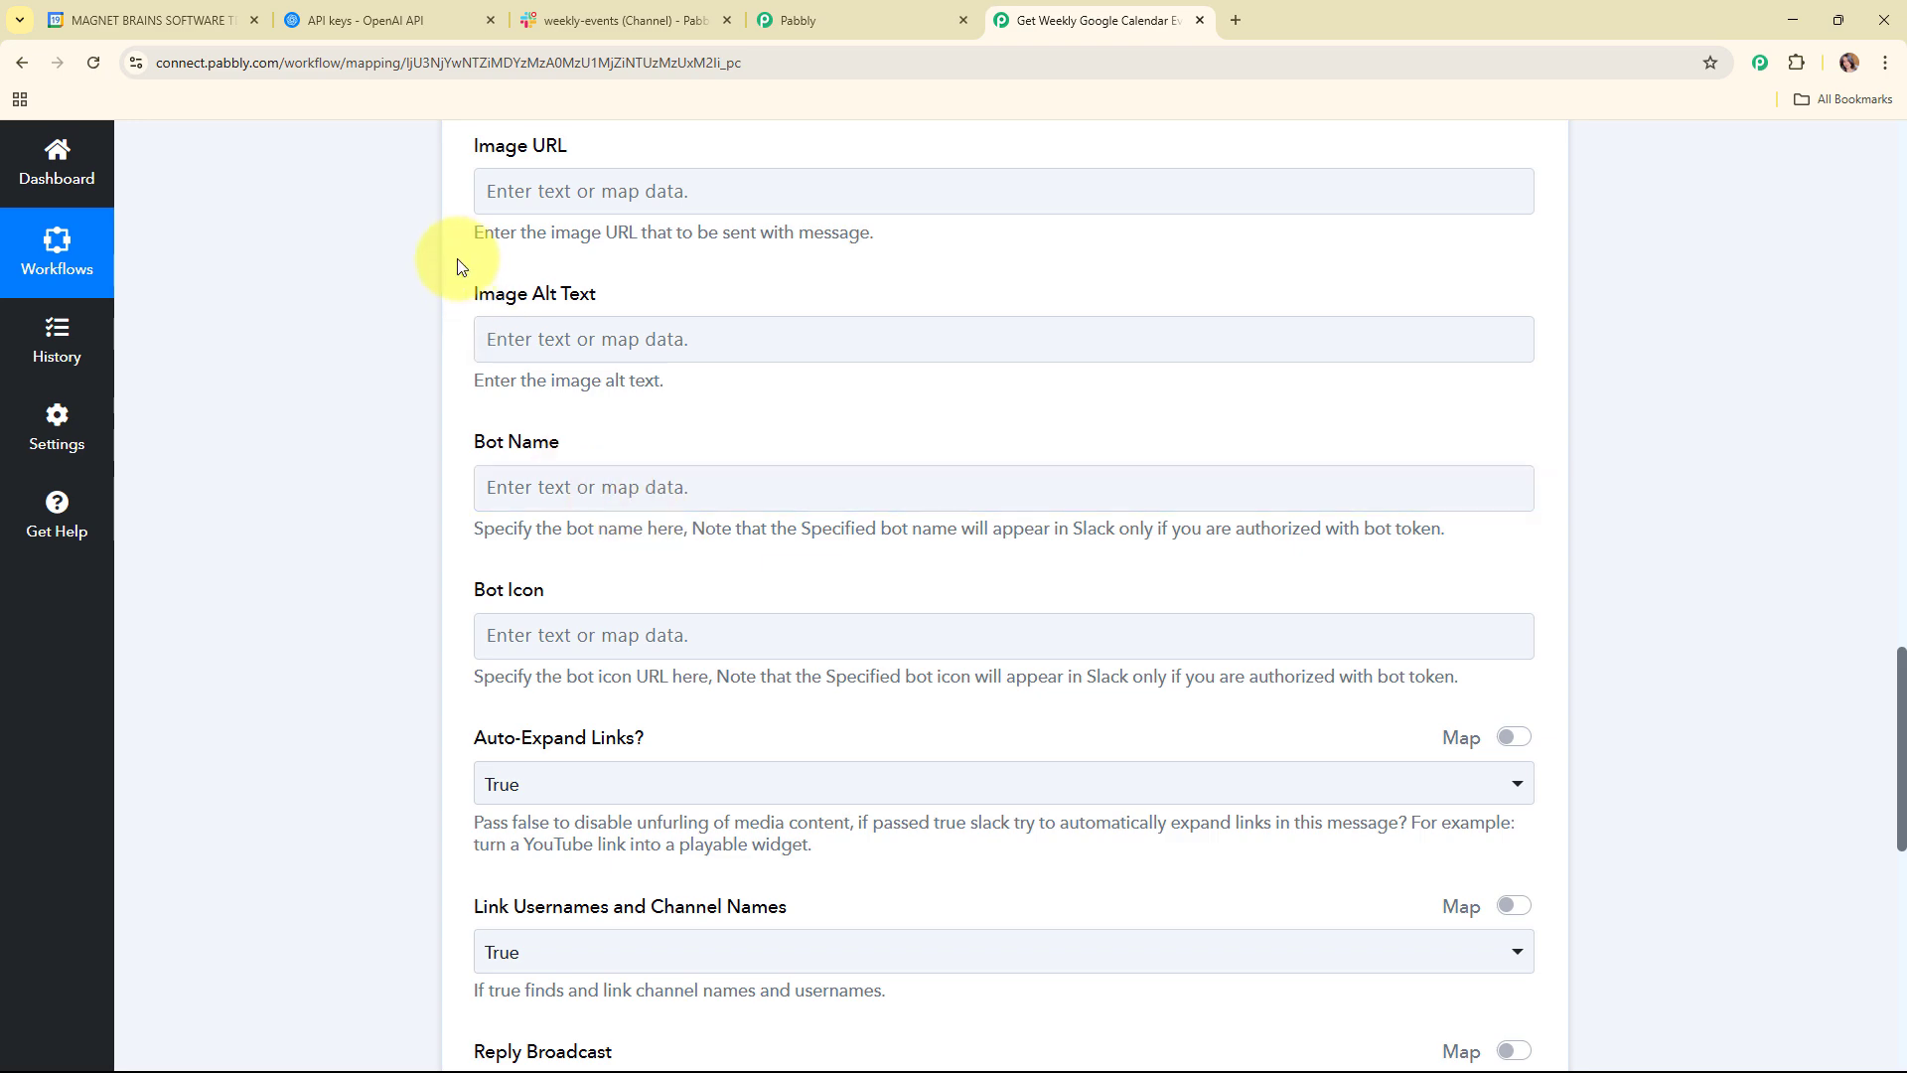
# Step: Save the Slack step with a test request and review the response received
pyautogui.scroll(-1, 806, 558)
pyautogui.scroll(-8, 806, 551)
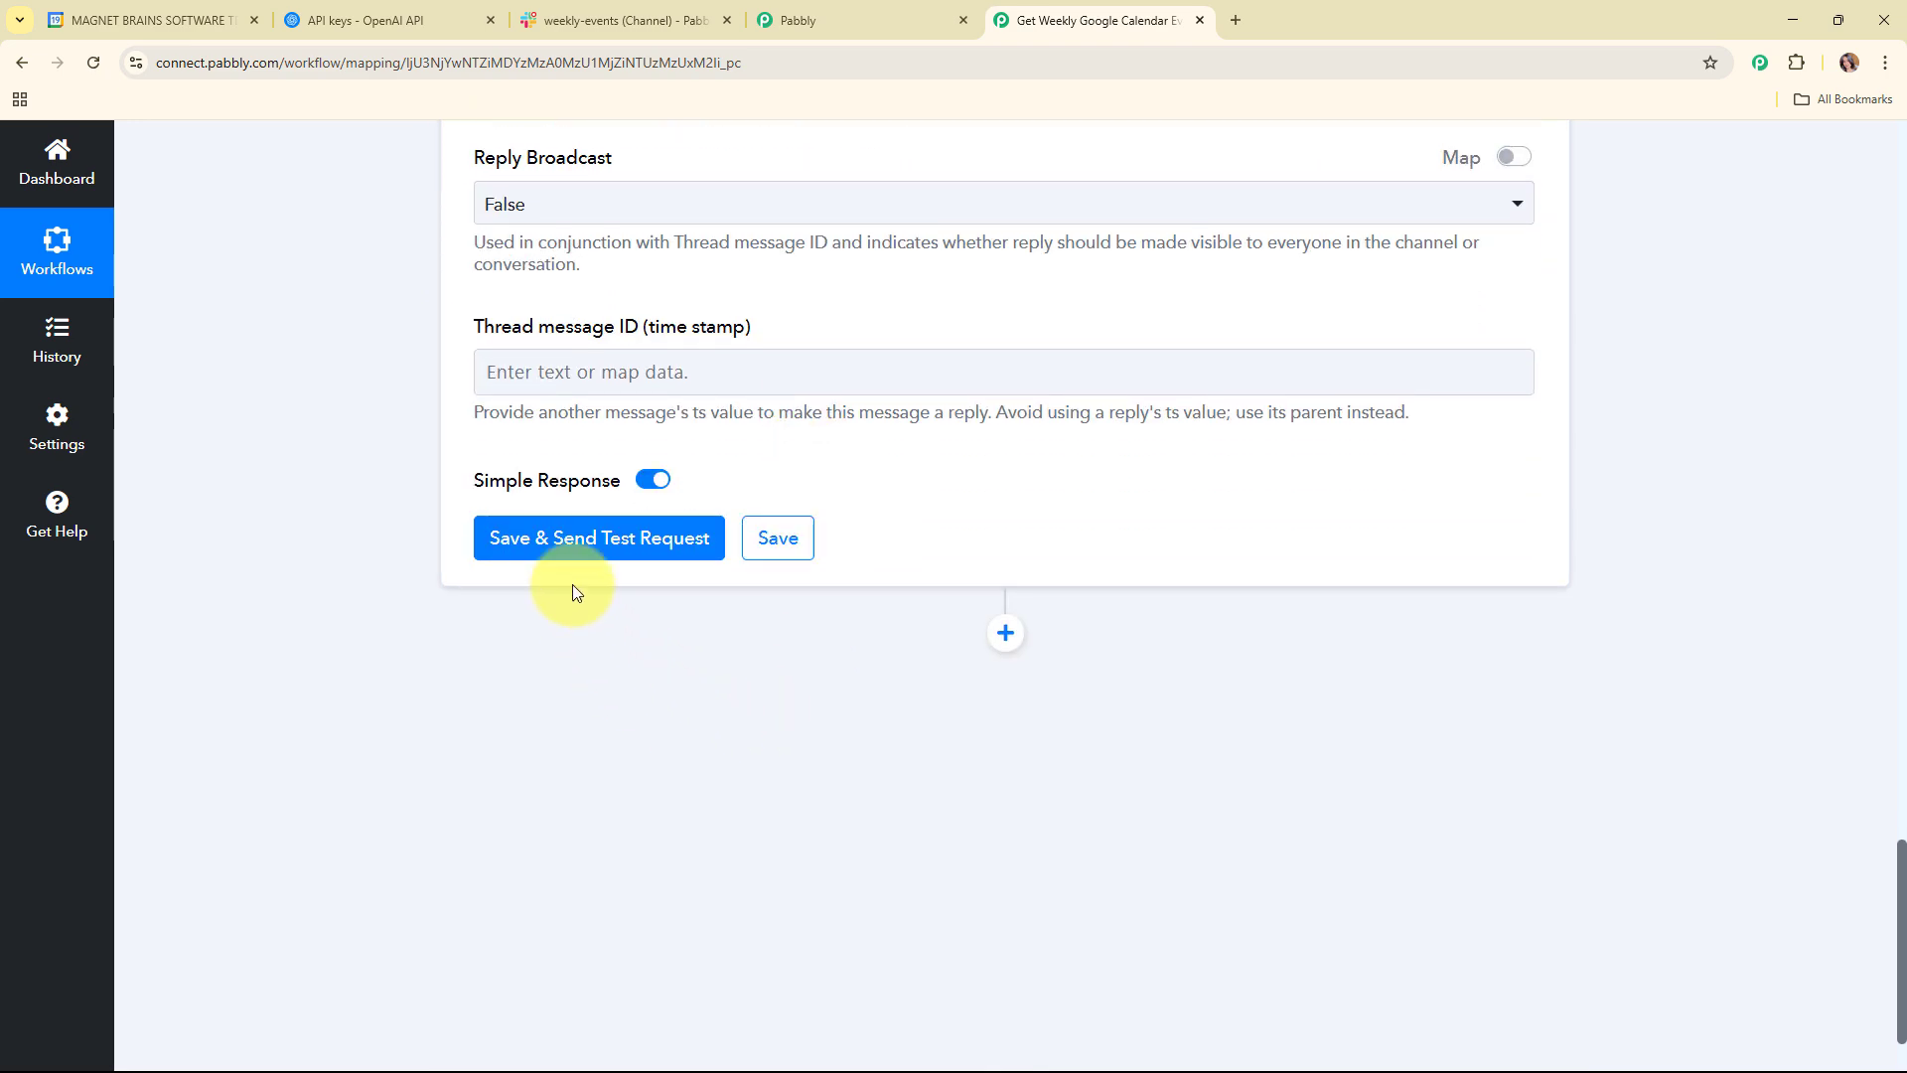
pyautogui.click(568, 562)
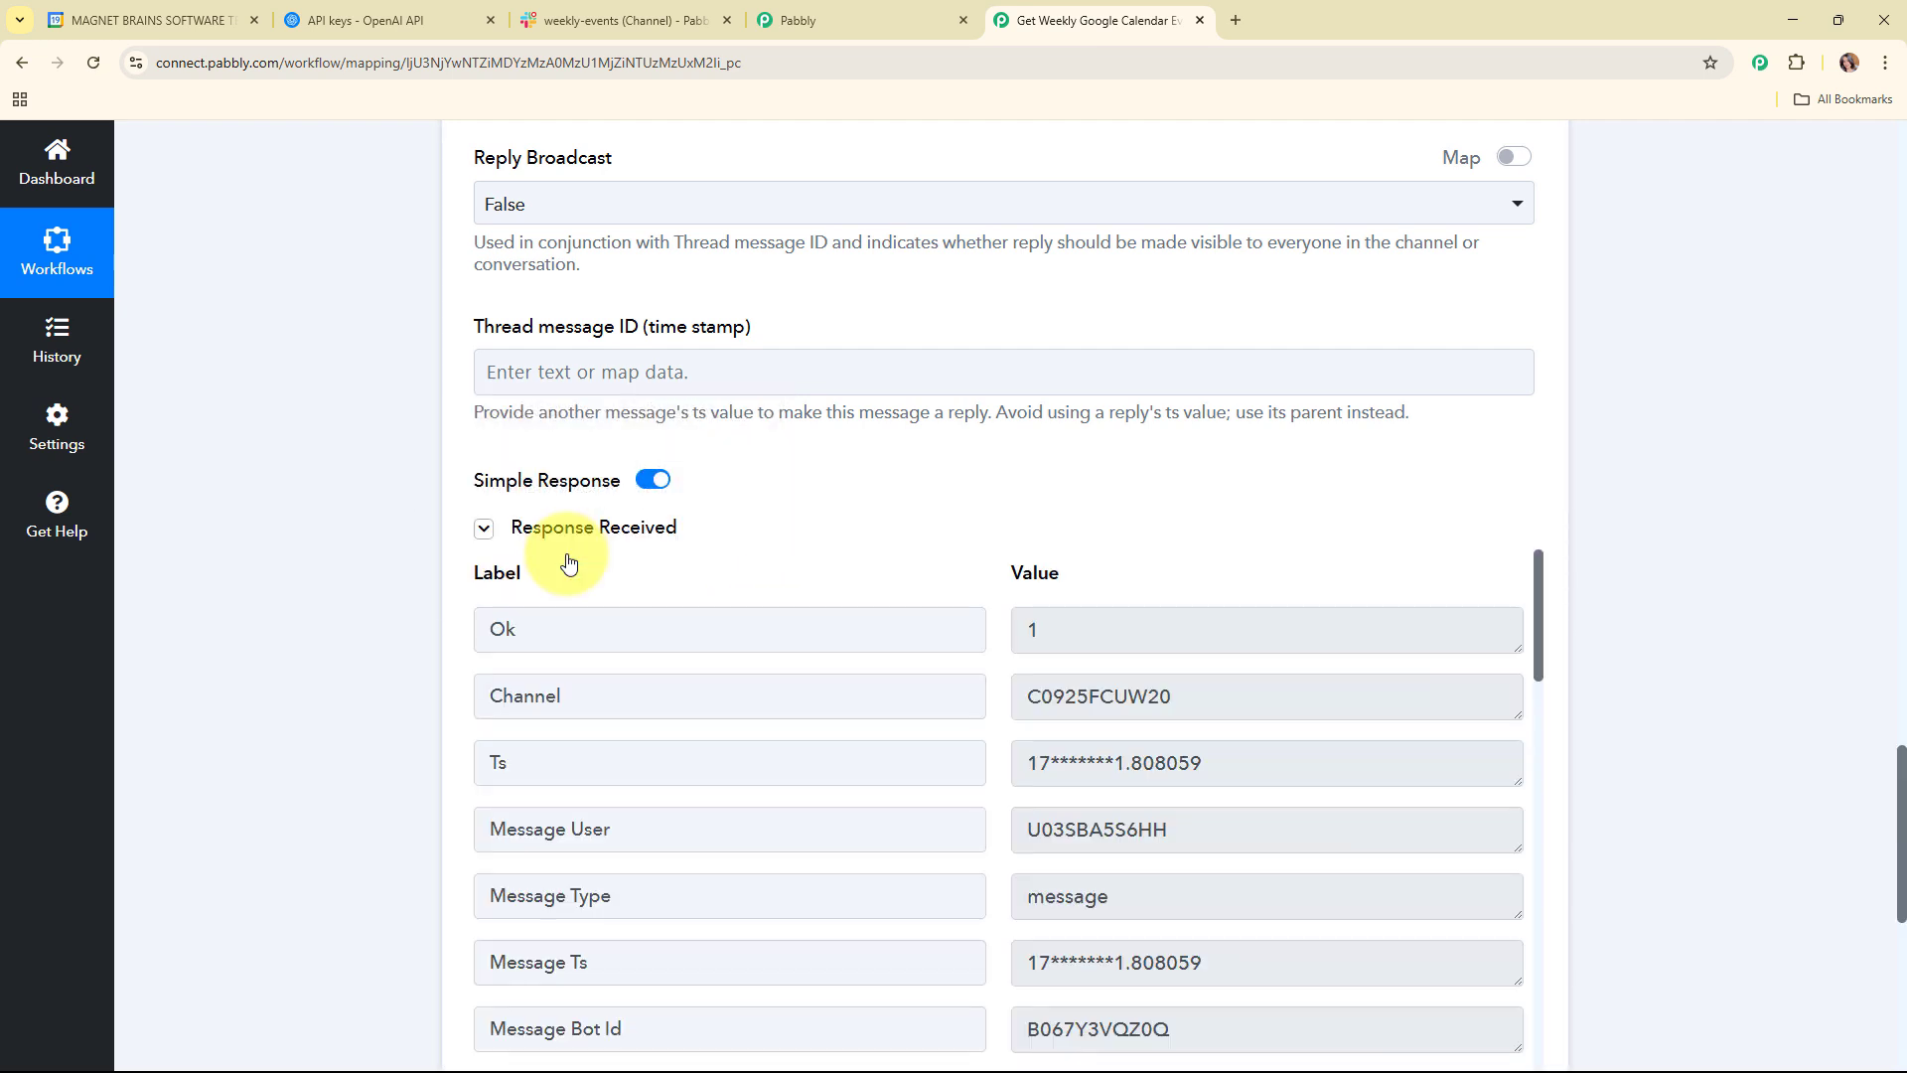
pyautogui.scroll(-3, 1737, 558)
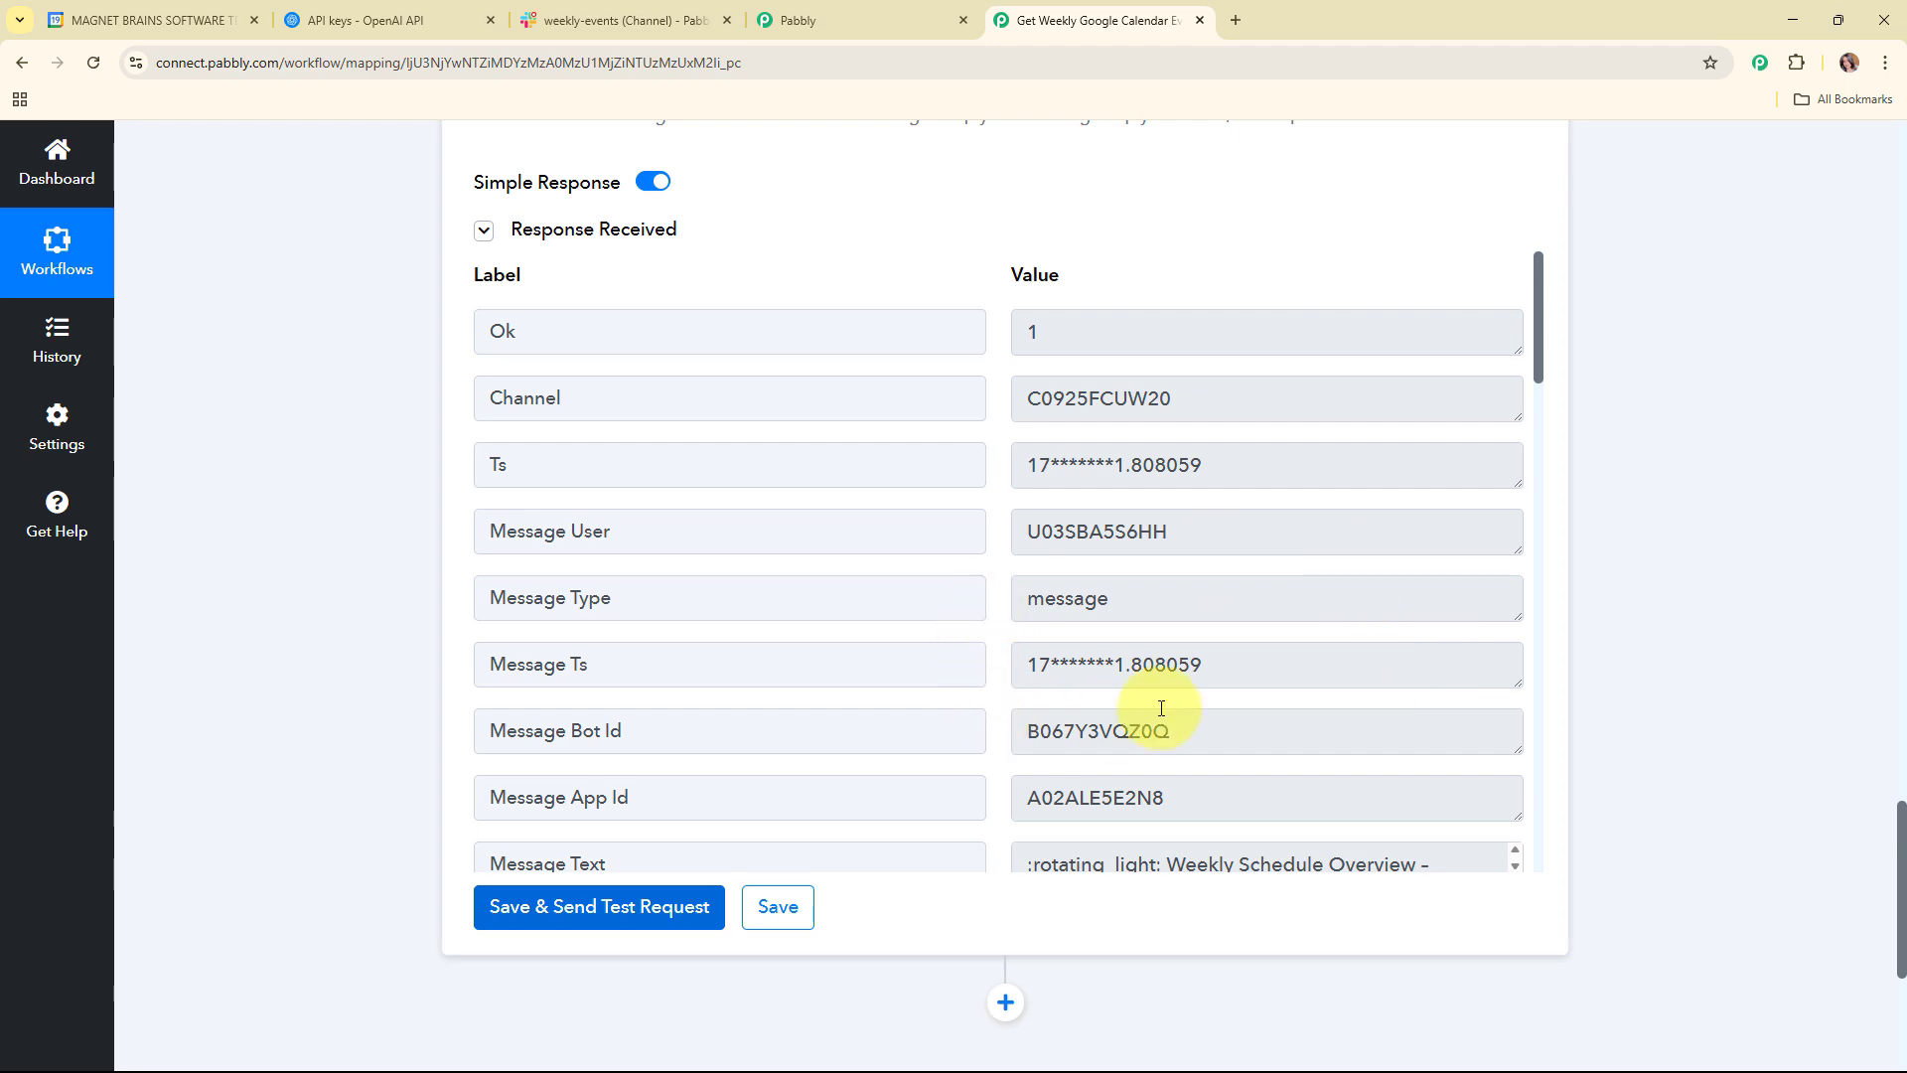
pyautogui.scroll(3, 1670, 700)
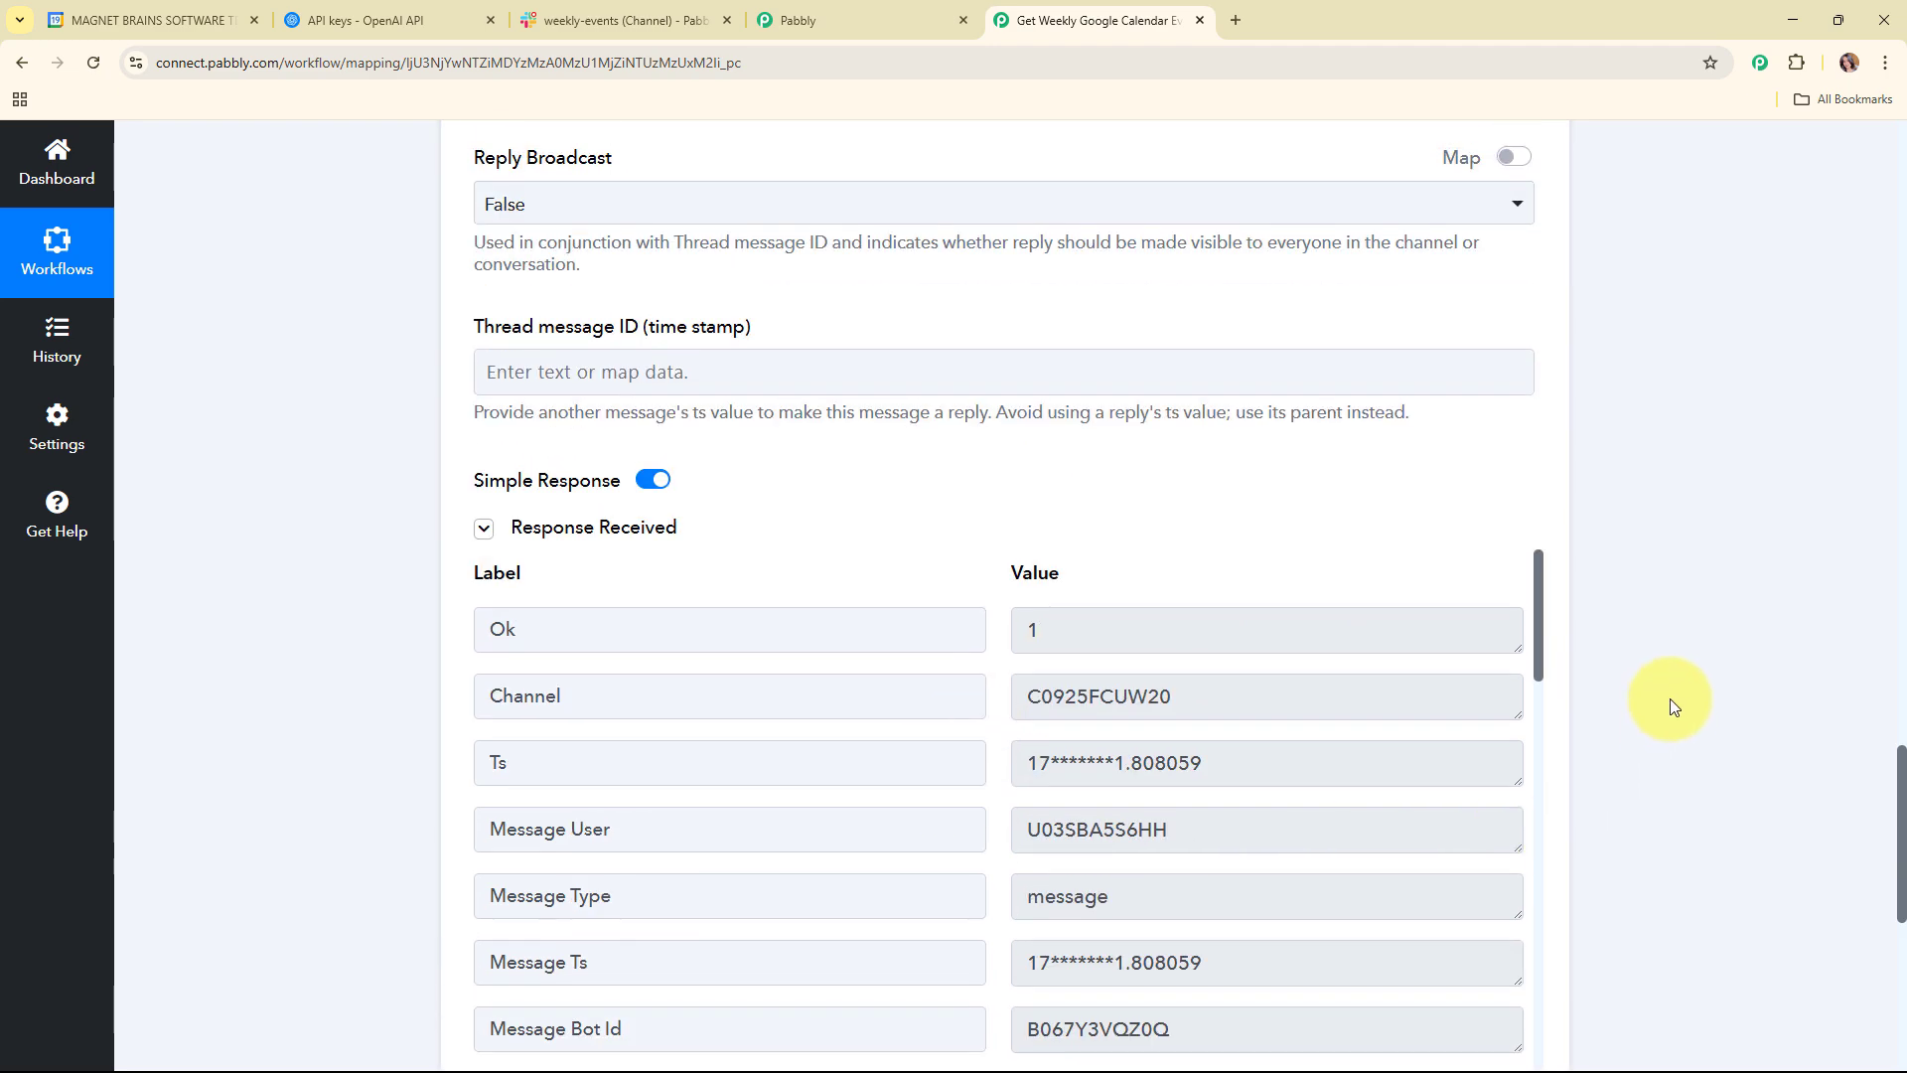
# Step: Check the test message in Slack's weekly-events channel and review the Slack step's response and mapped message in Pabbly Connect
pyautogui.click(611, 10)
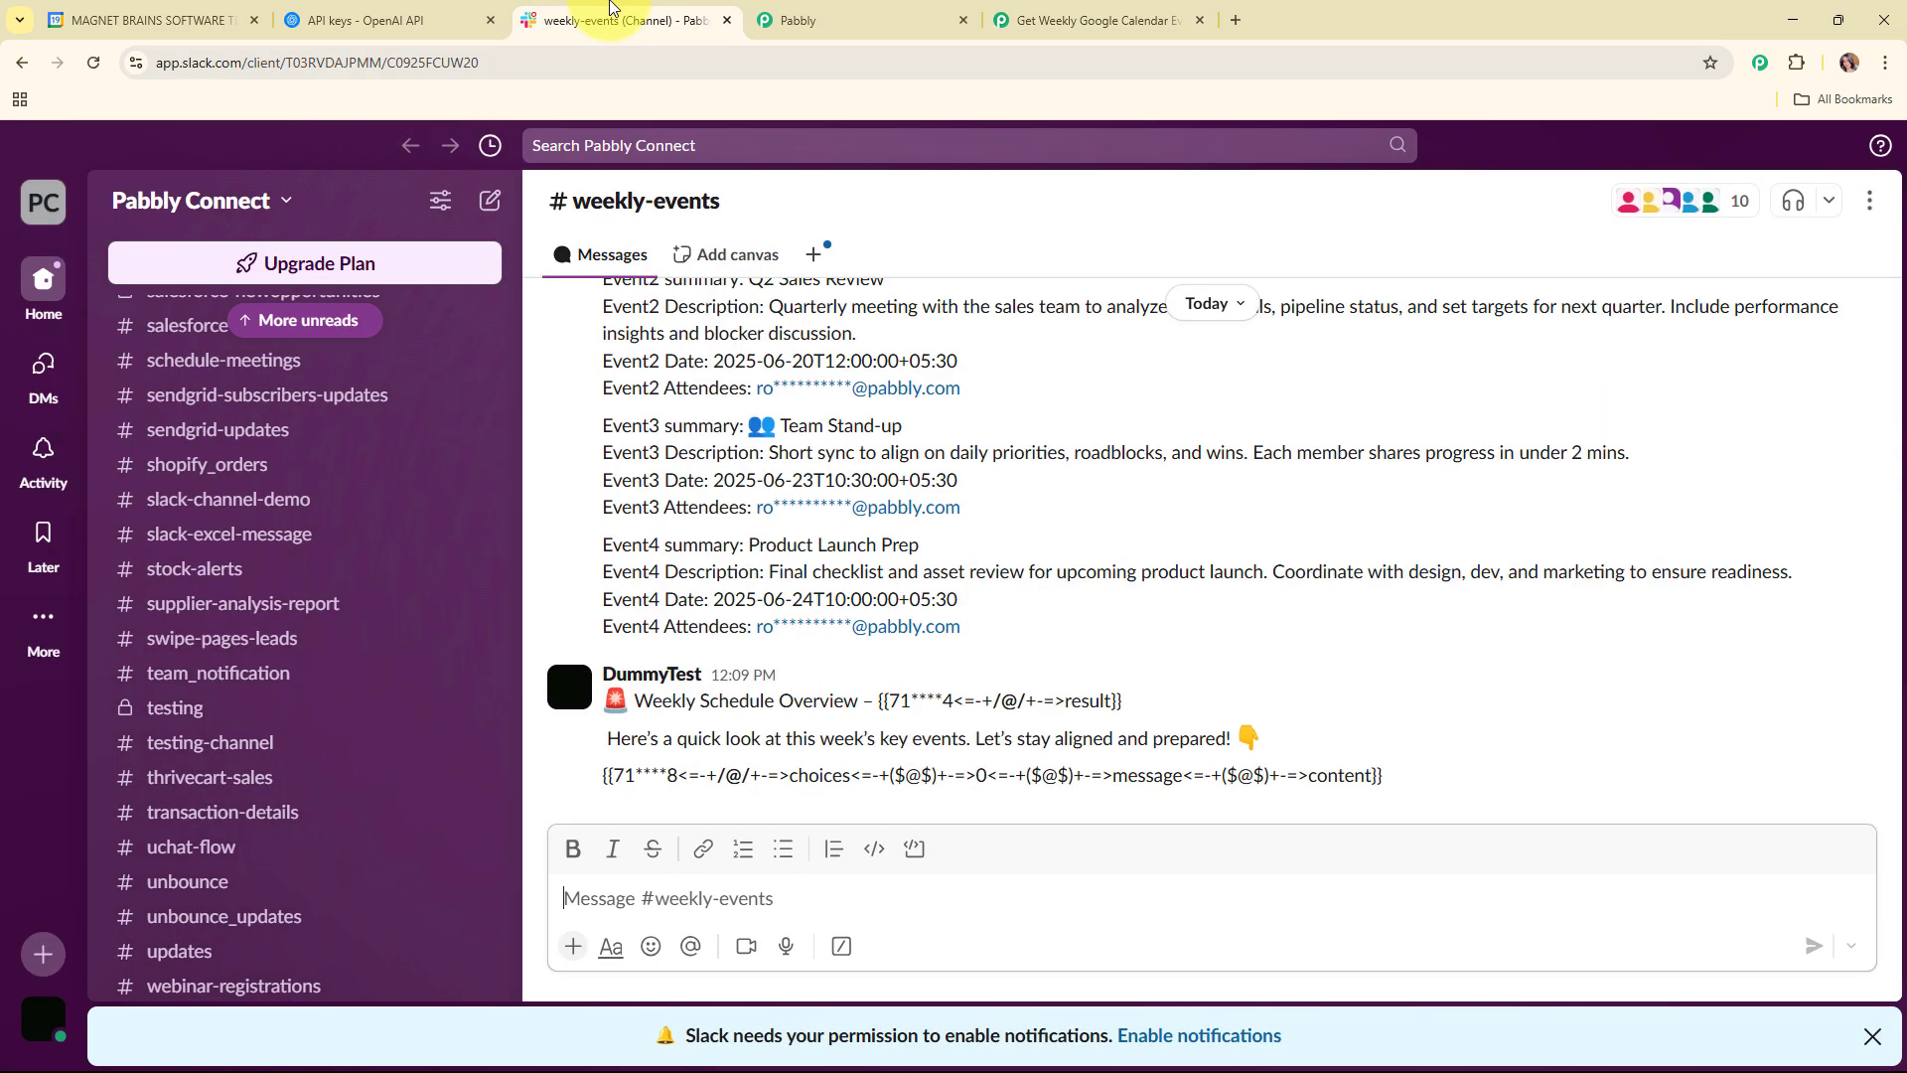
pyautogui.click(1092, 20)
pyautogui.scroll(-3, 1796, 707)
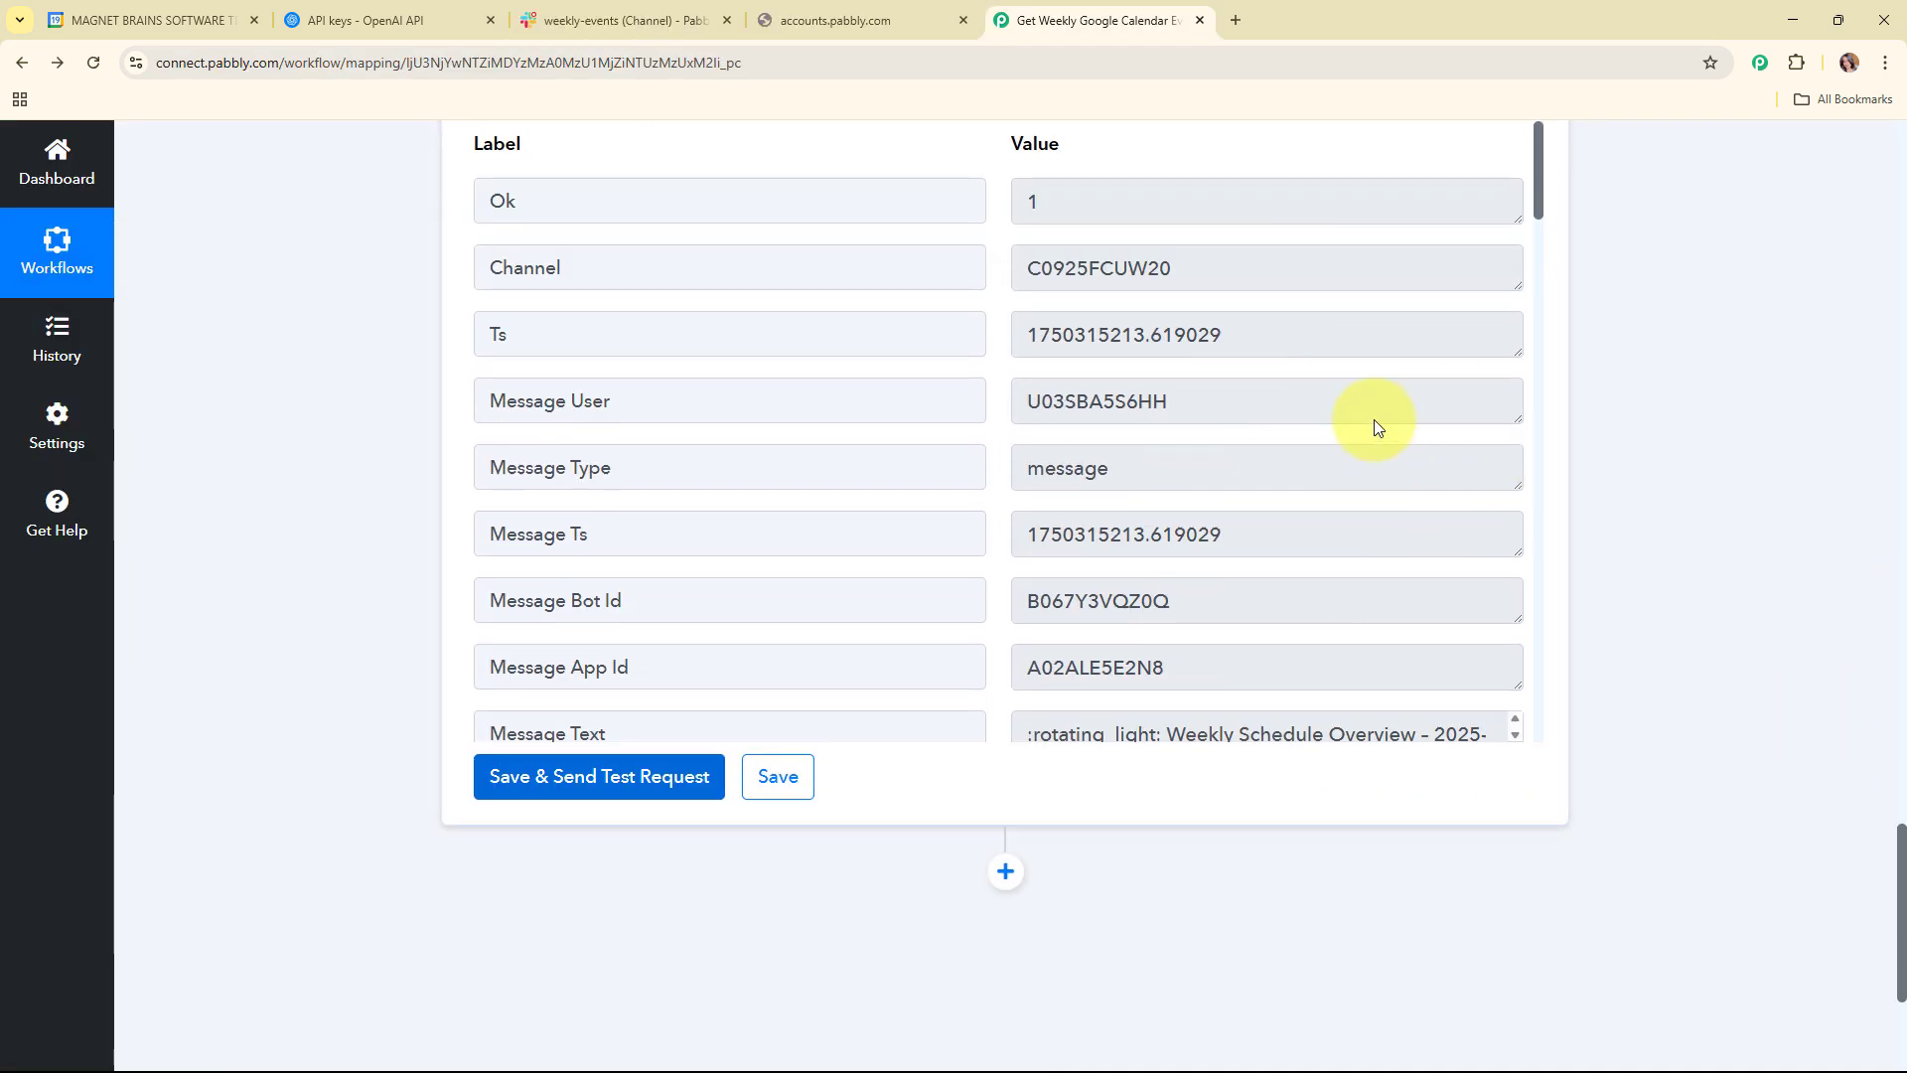
pyautogui.scroll(2, 1784, 713)
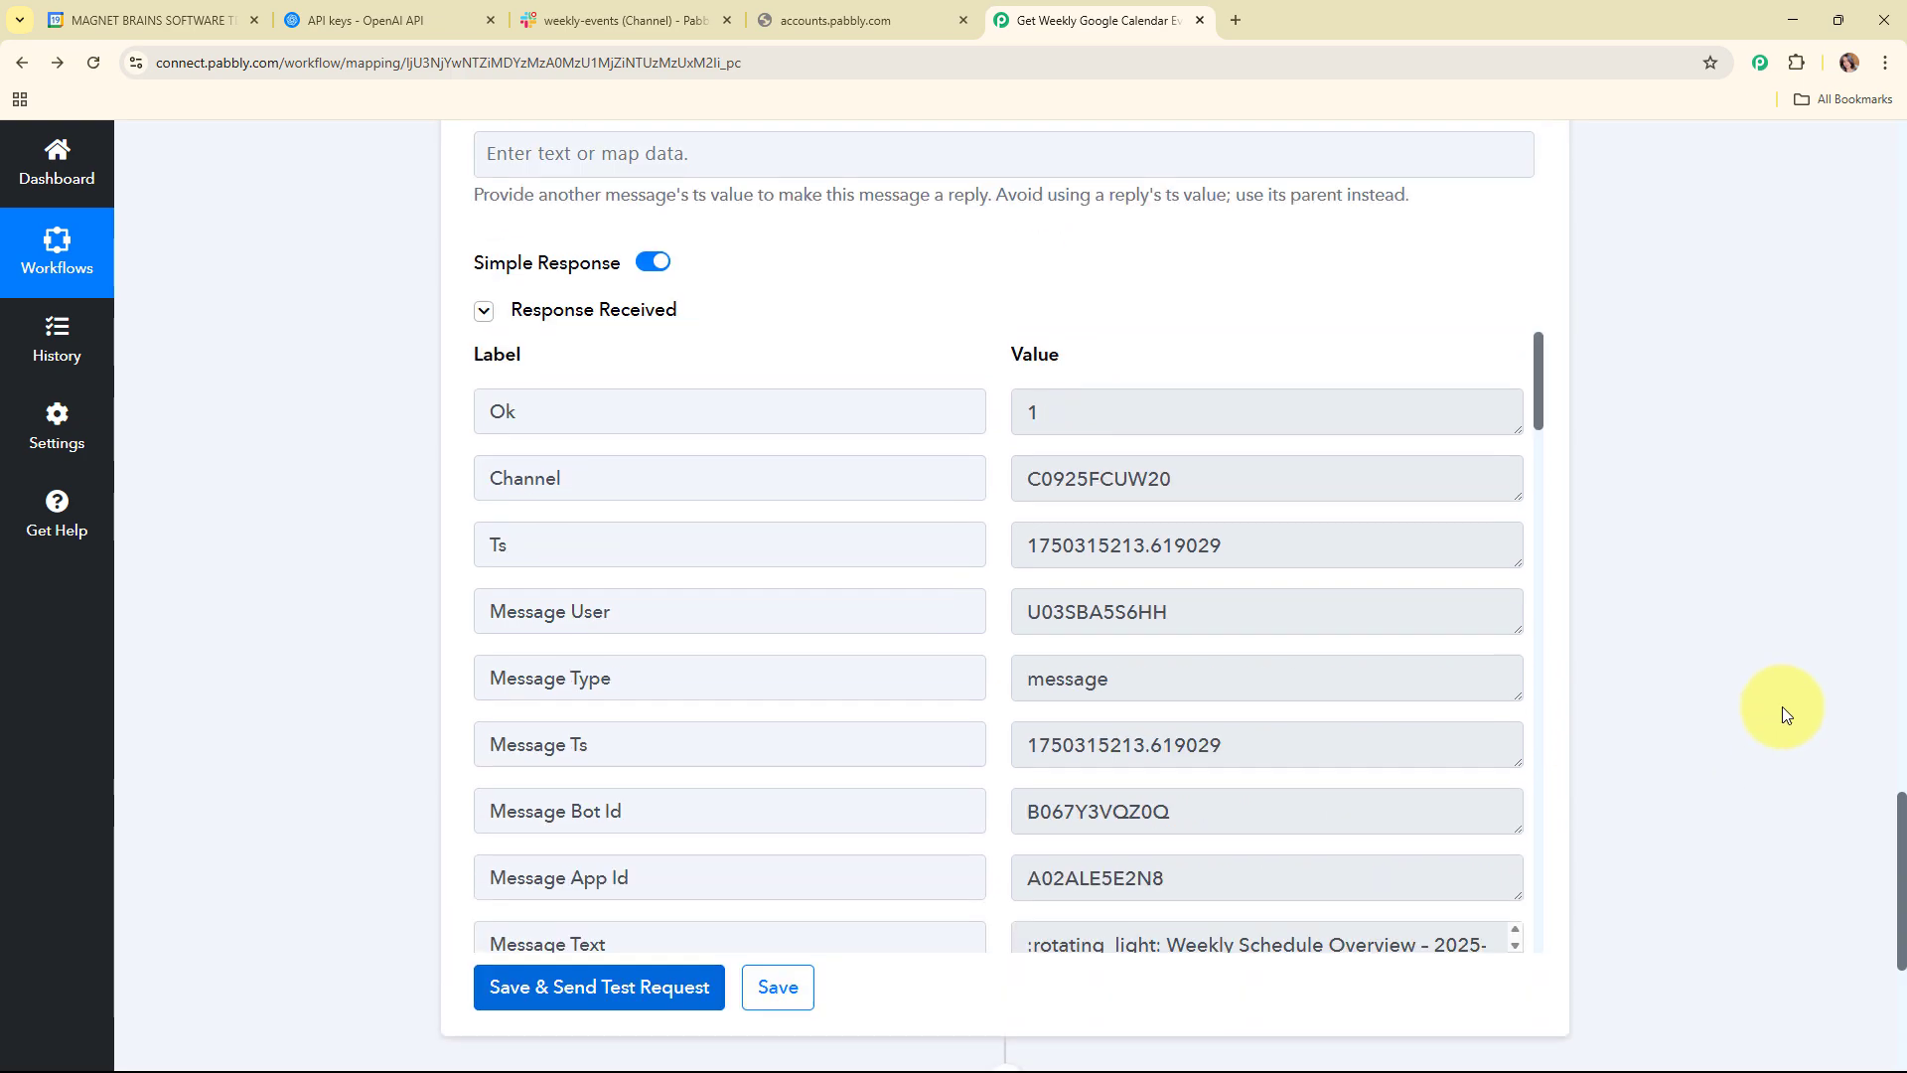
pyautogui.scroll(18, 1782, 707)
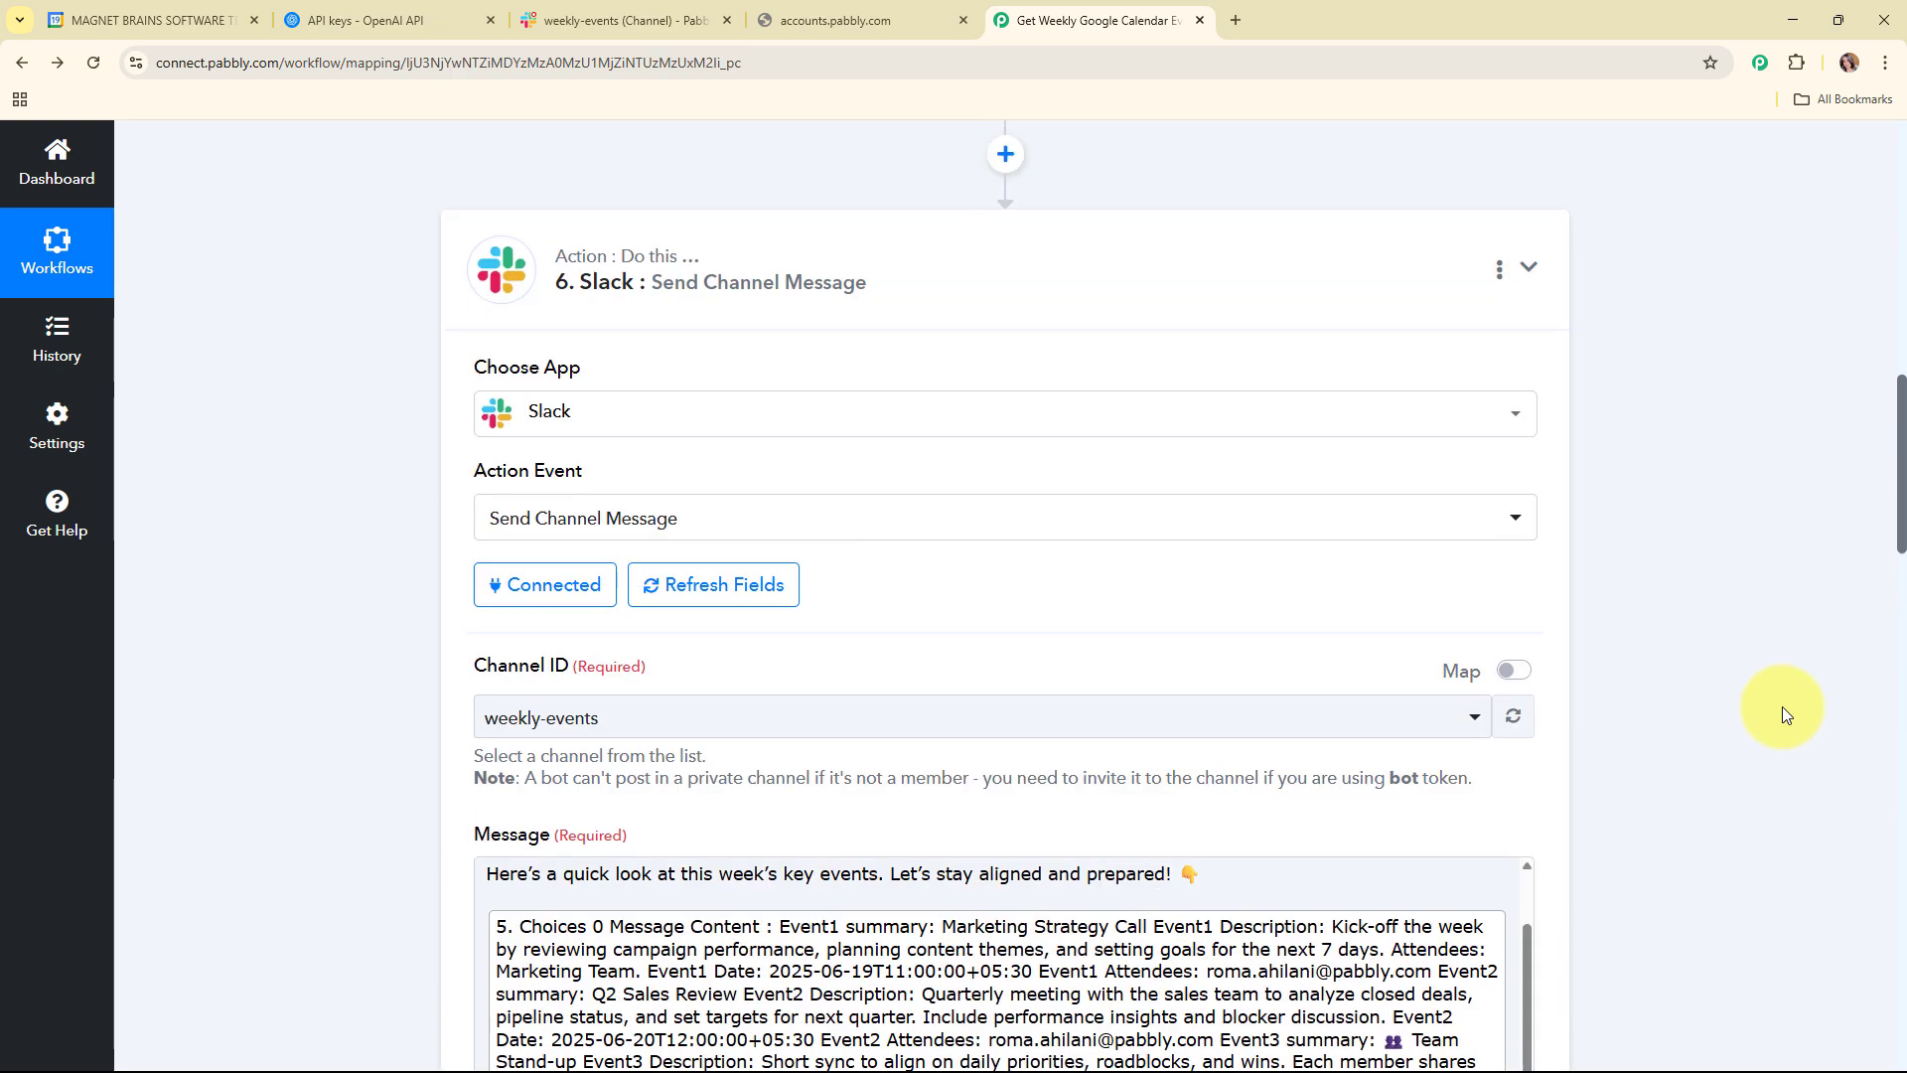
pyautogui.scroll(12, 1218, 545)
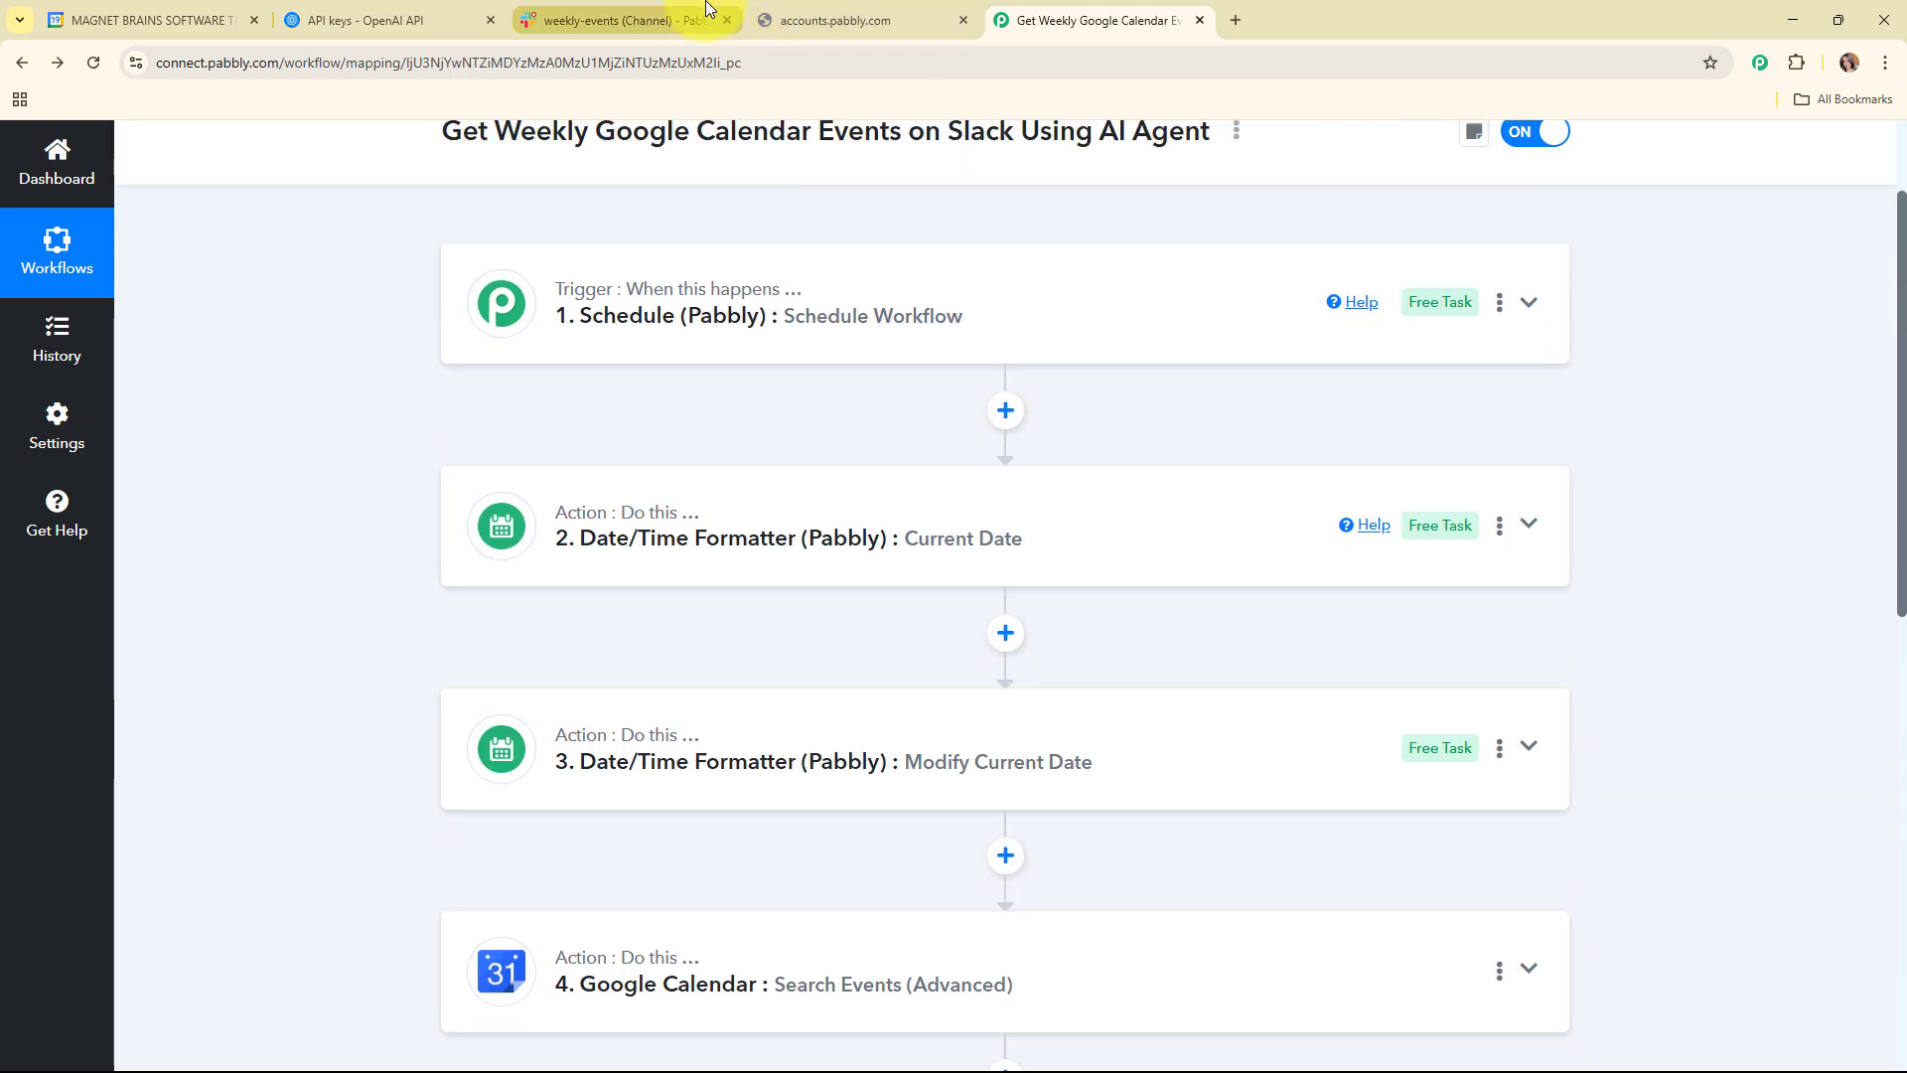
pyautogui.click(625, 20)
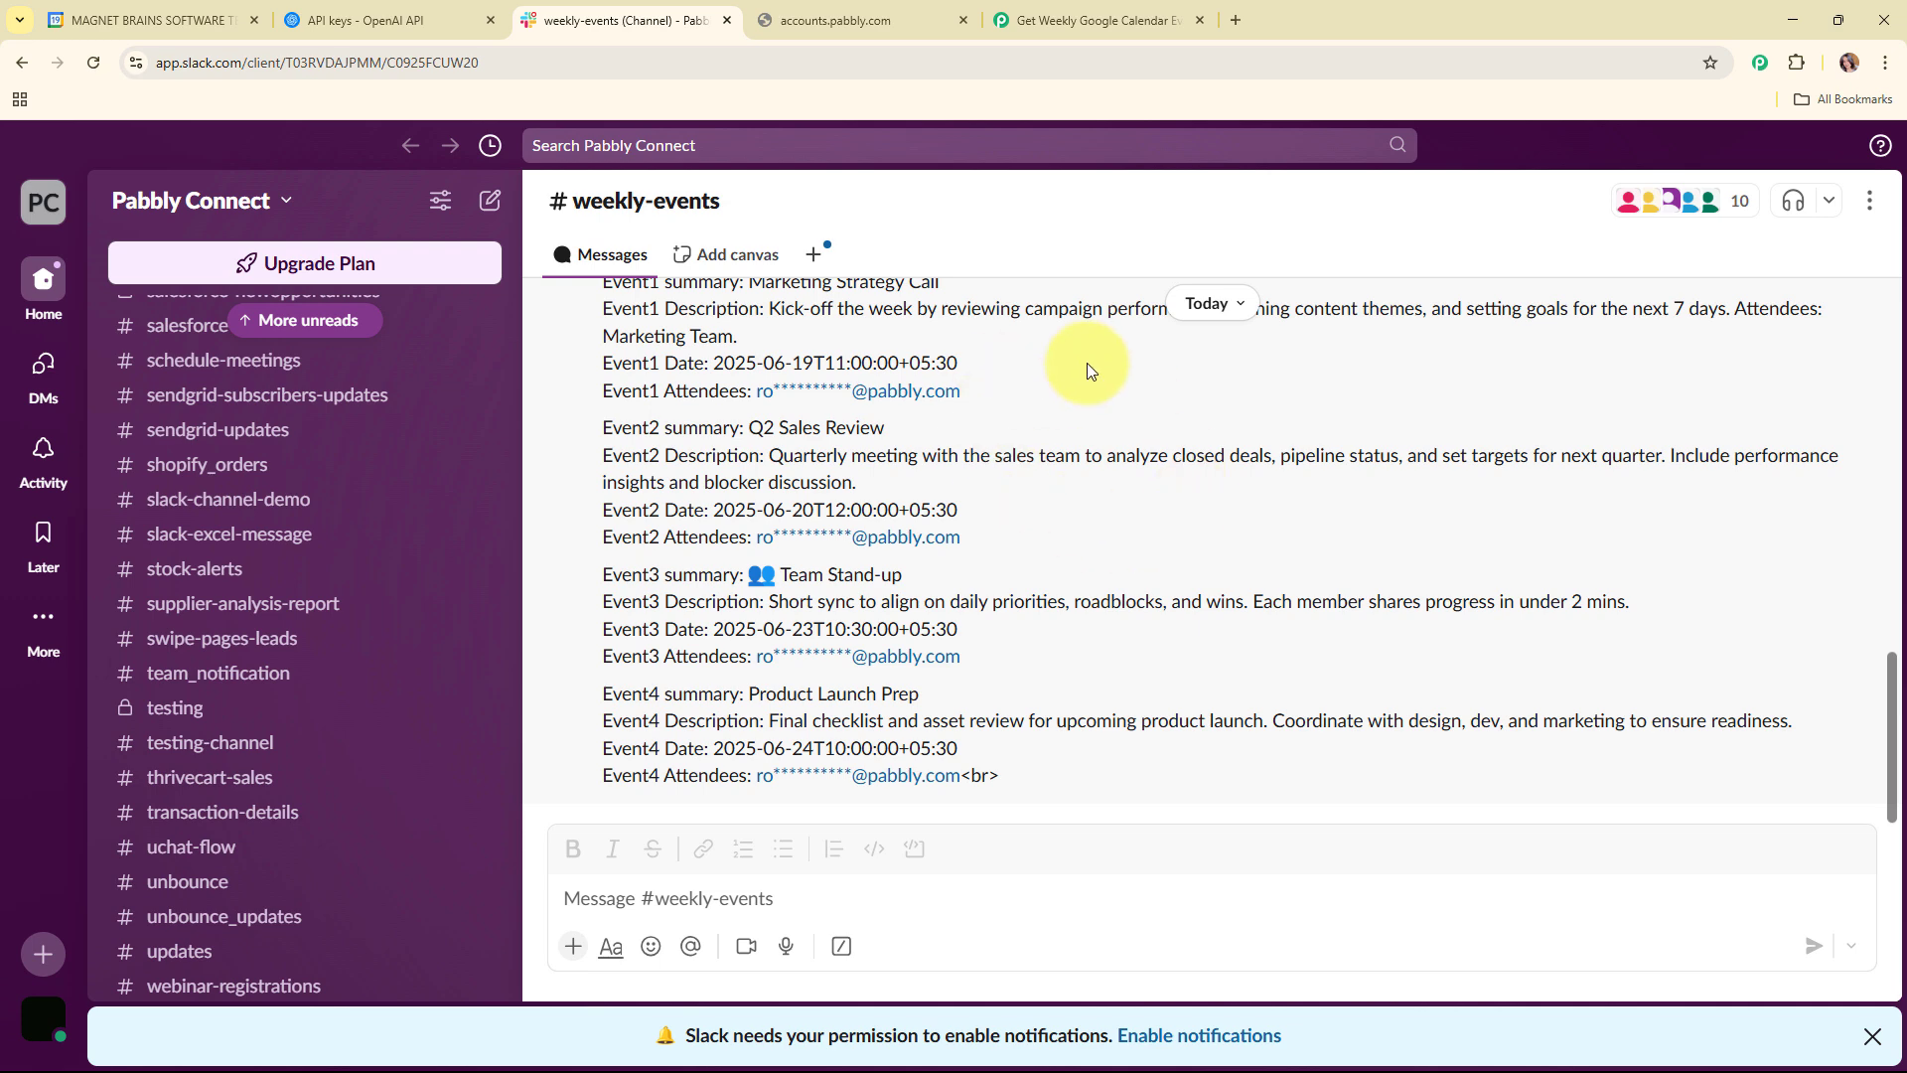
# Step: Return to Pabbly Connect and review the whole workflow, from the Schedule trigger through the date, calendar and ChatGPT steps to the Slack action
pyautogui.click(1147, 12)
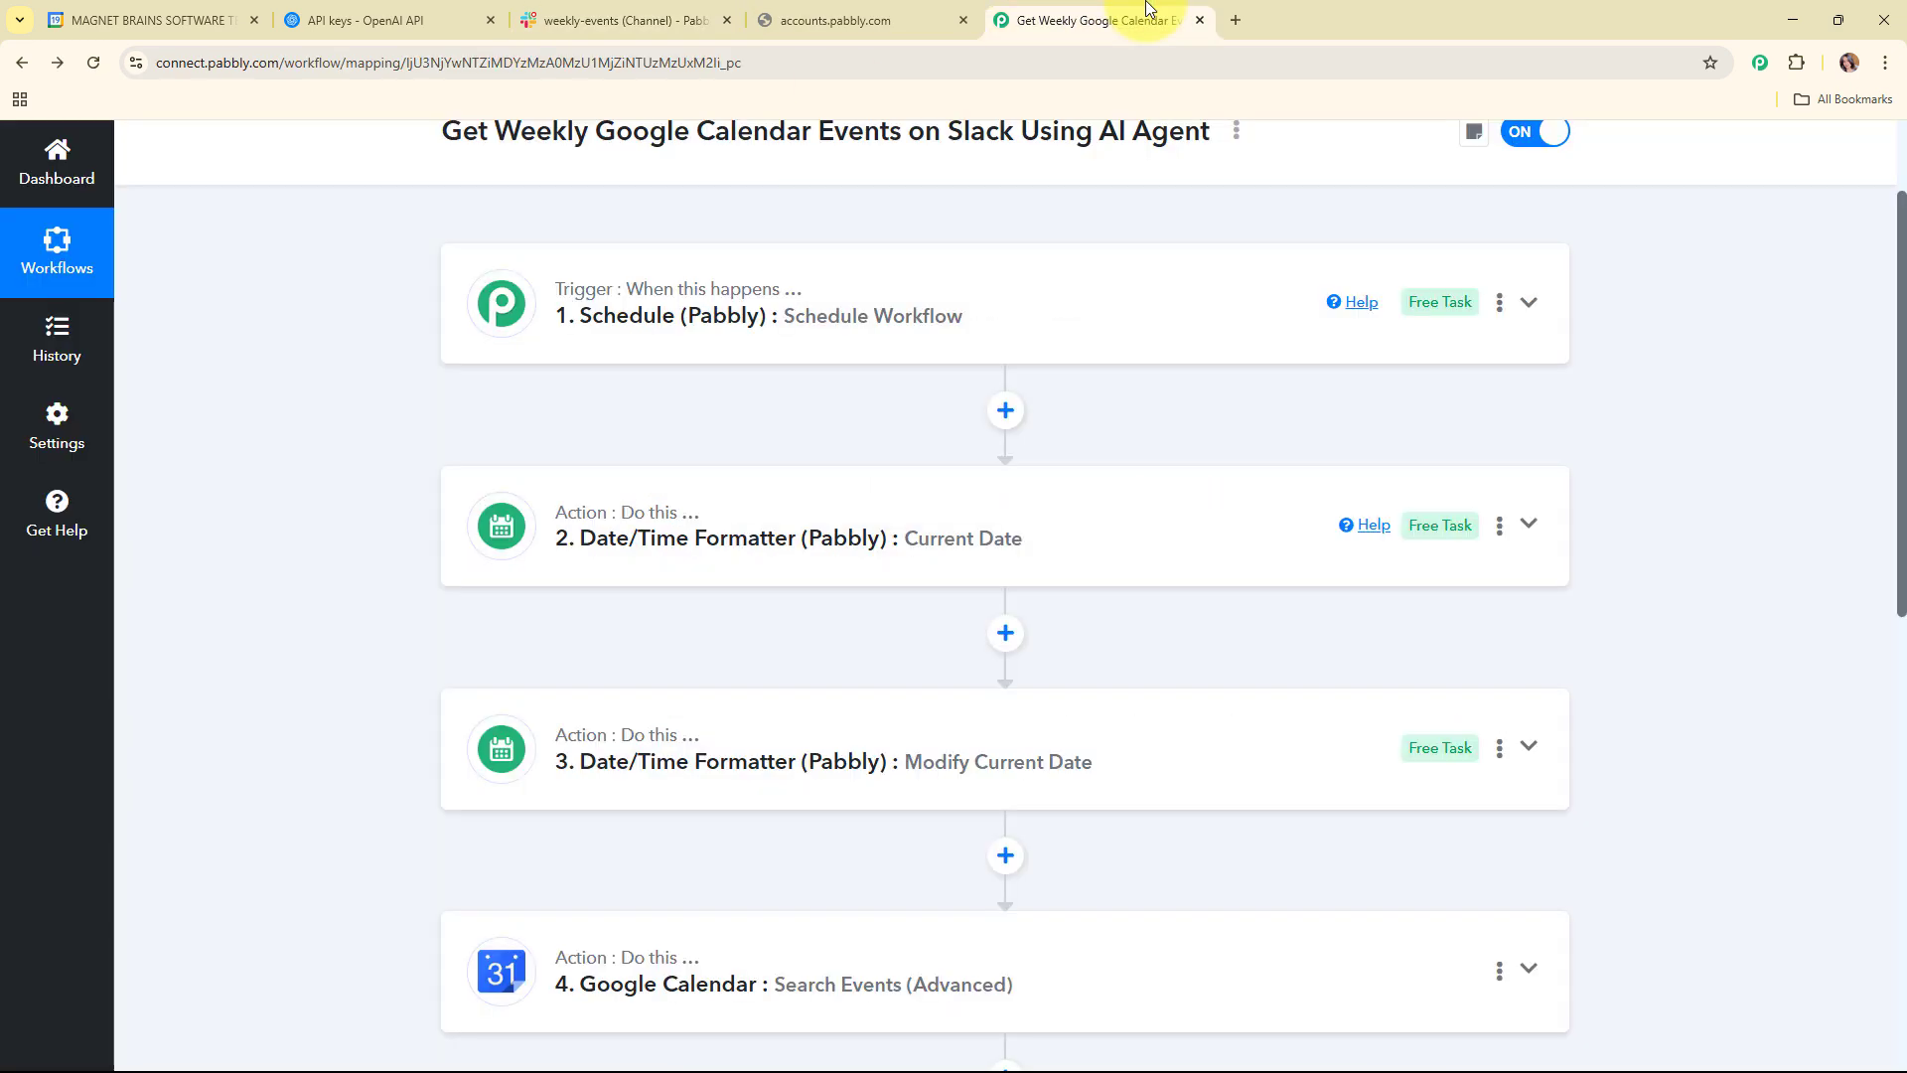
pyautogui.scroll(2, 1237, 389)
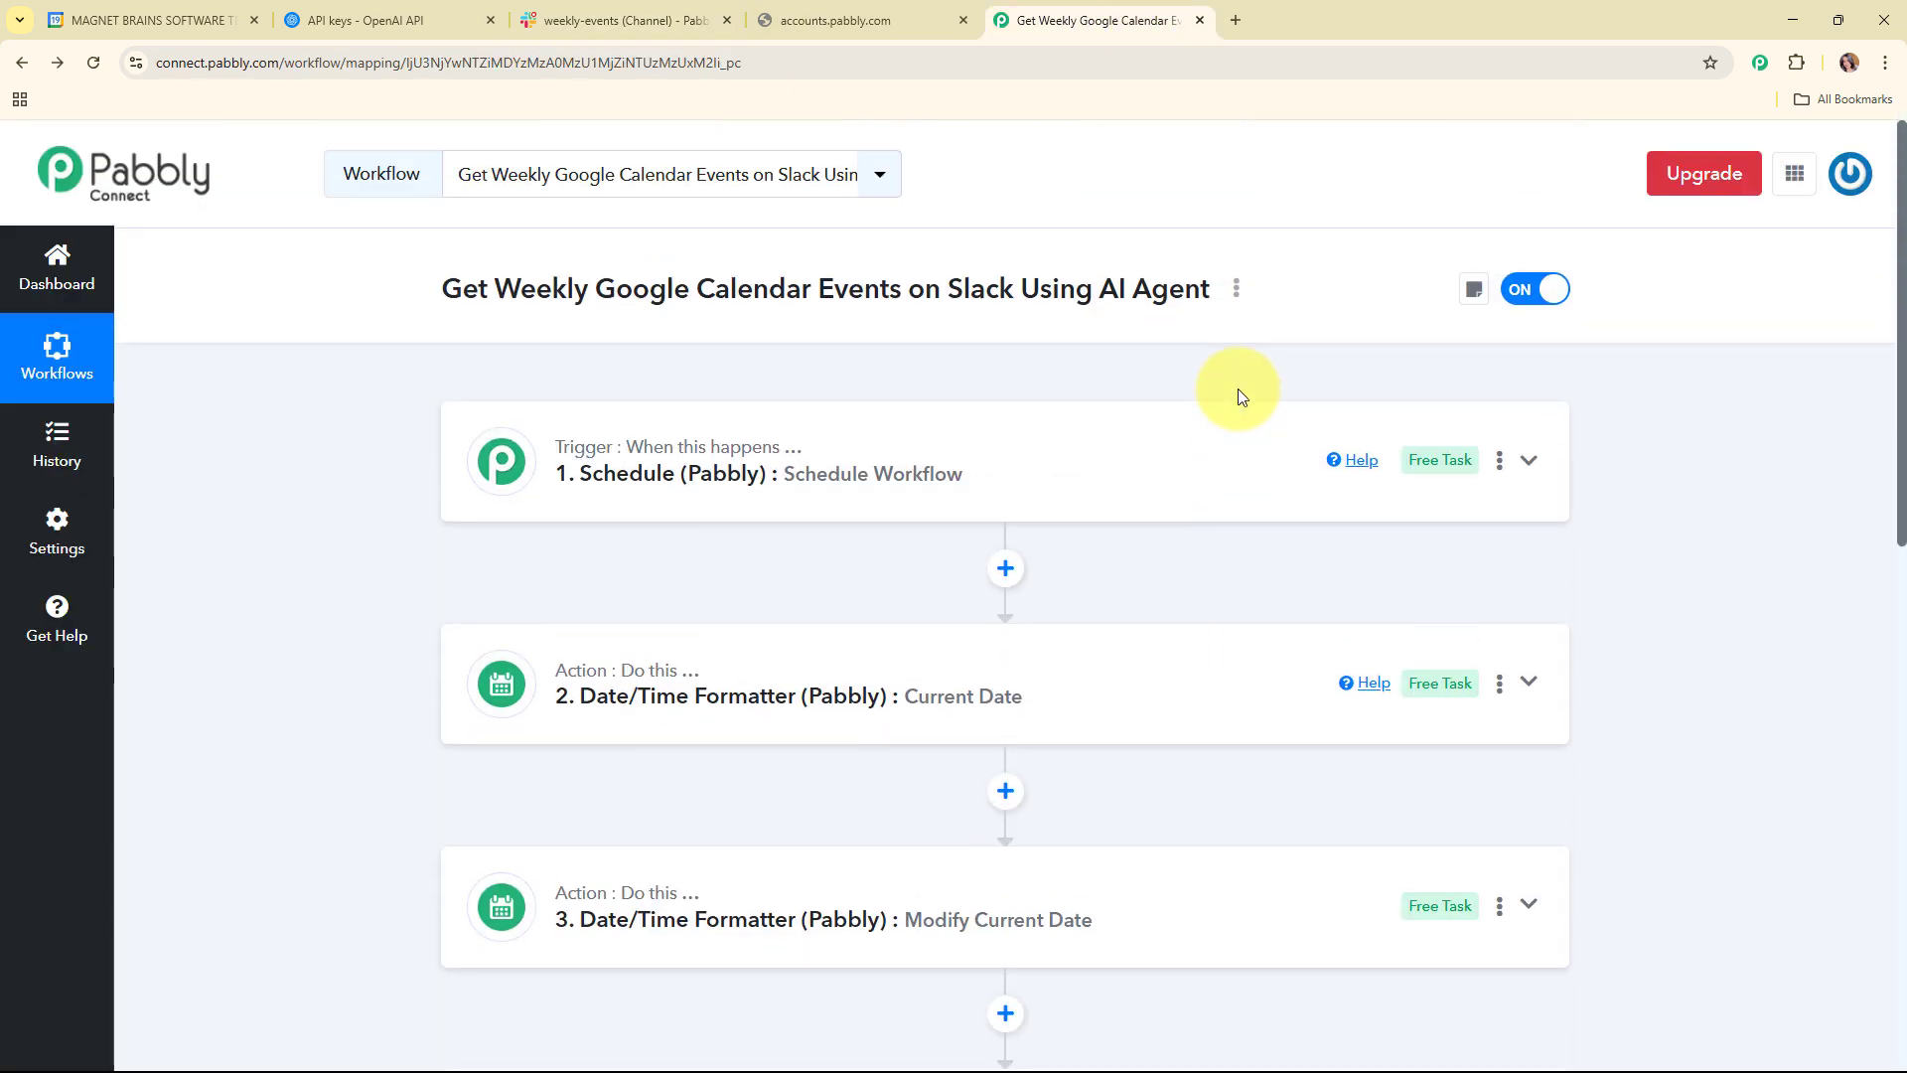
pyautogui.scroll(-1, 1238, 395)
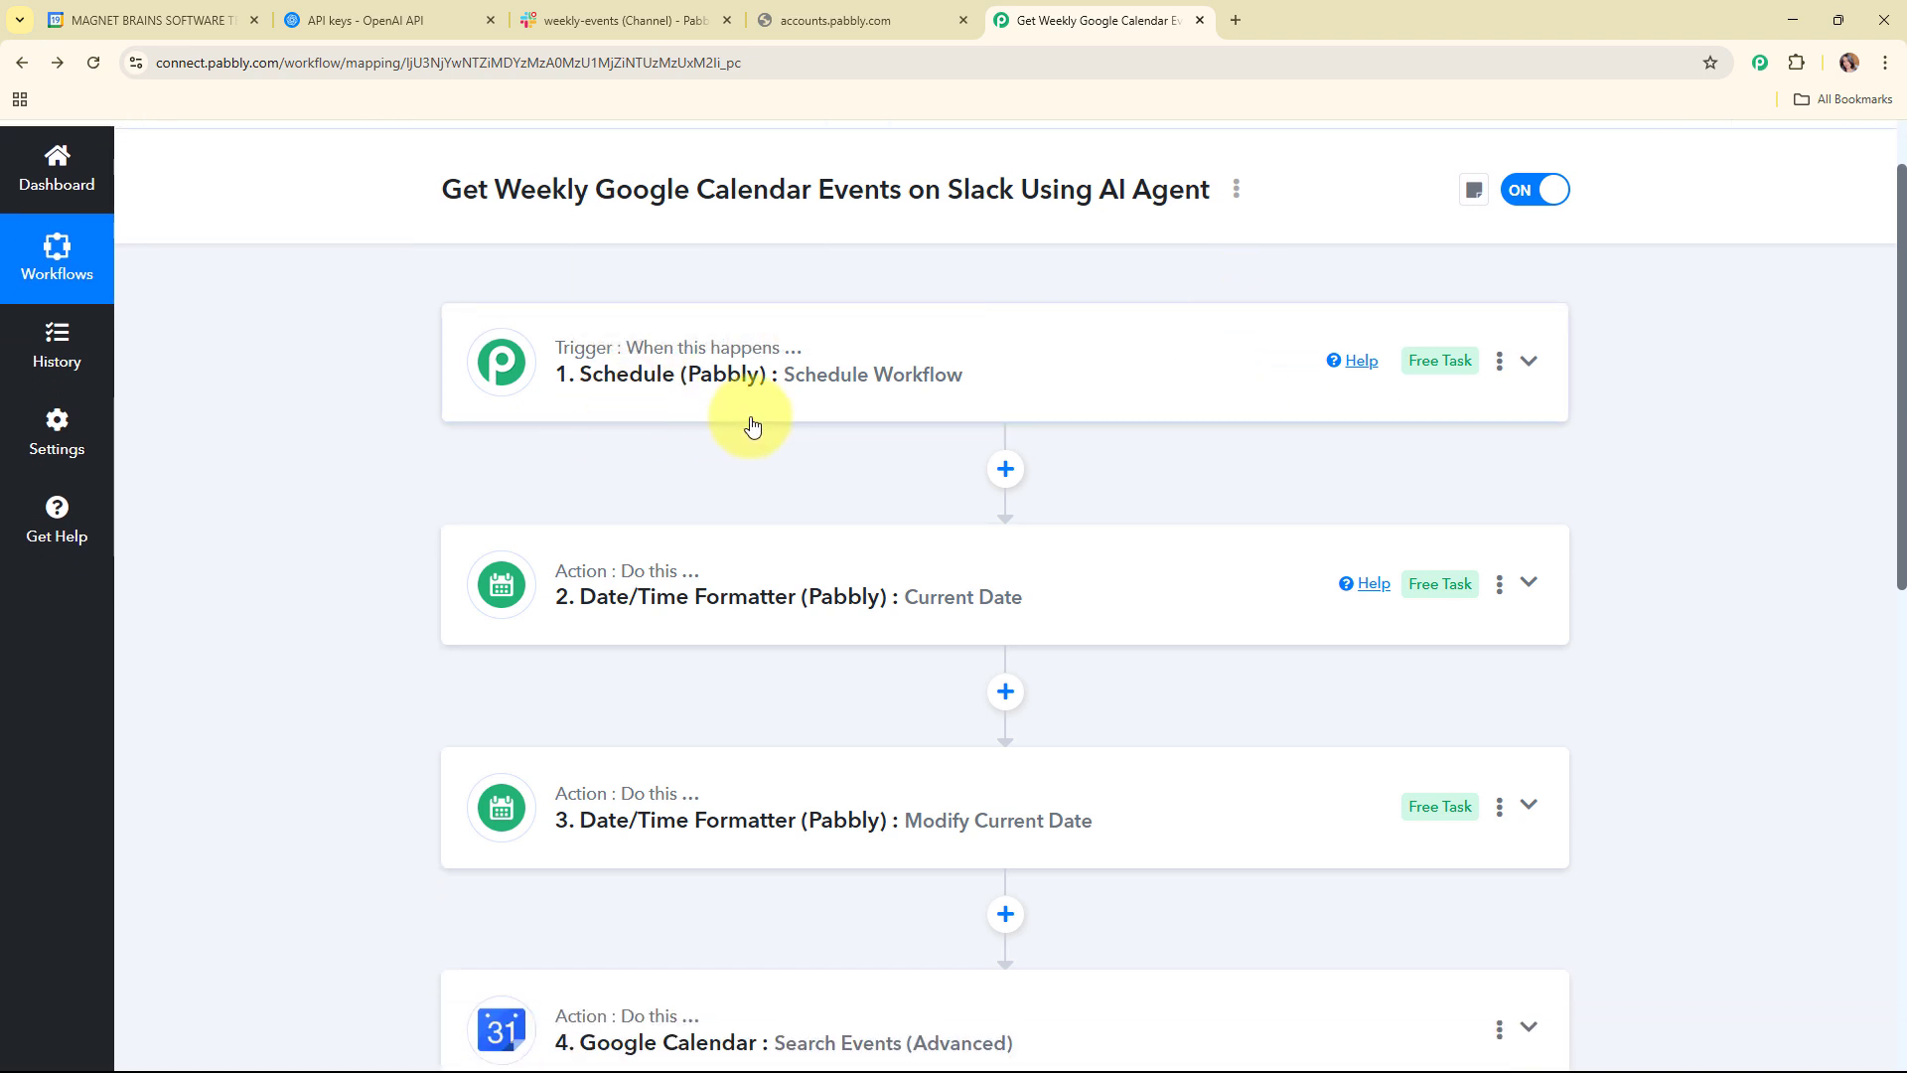
pyautogui.scroll(-1, 751, 424)
pyautogui.scroll(-1, 650, 420)
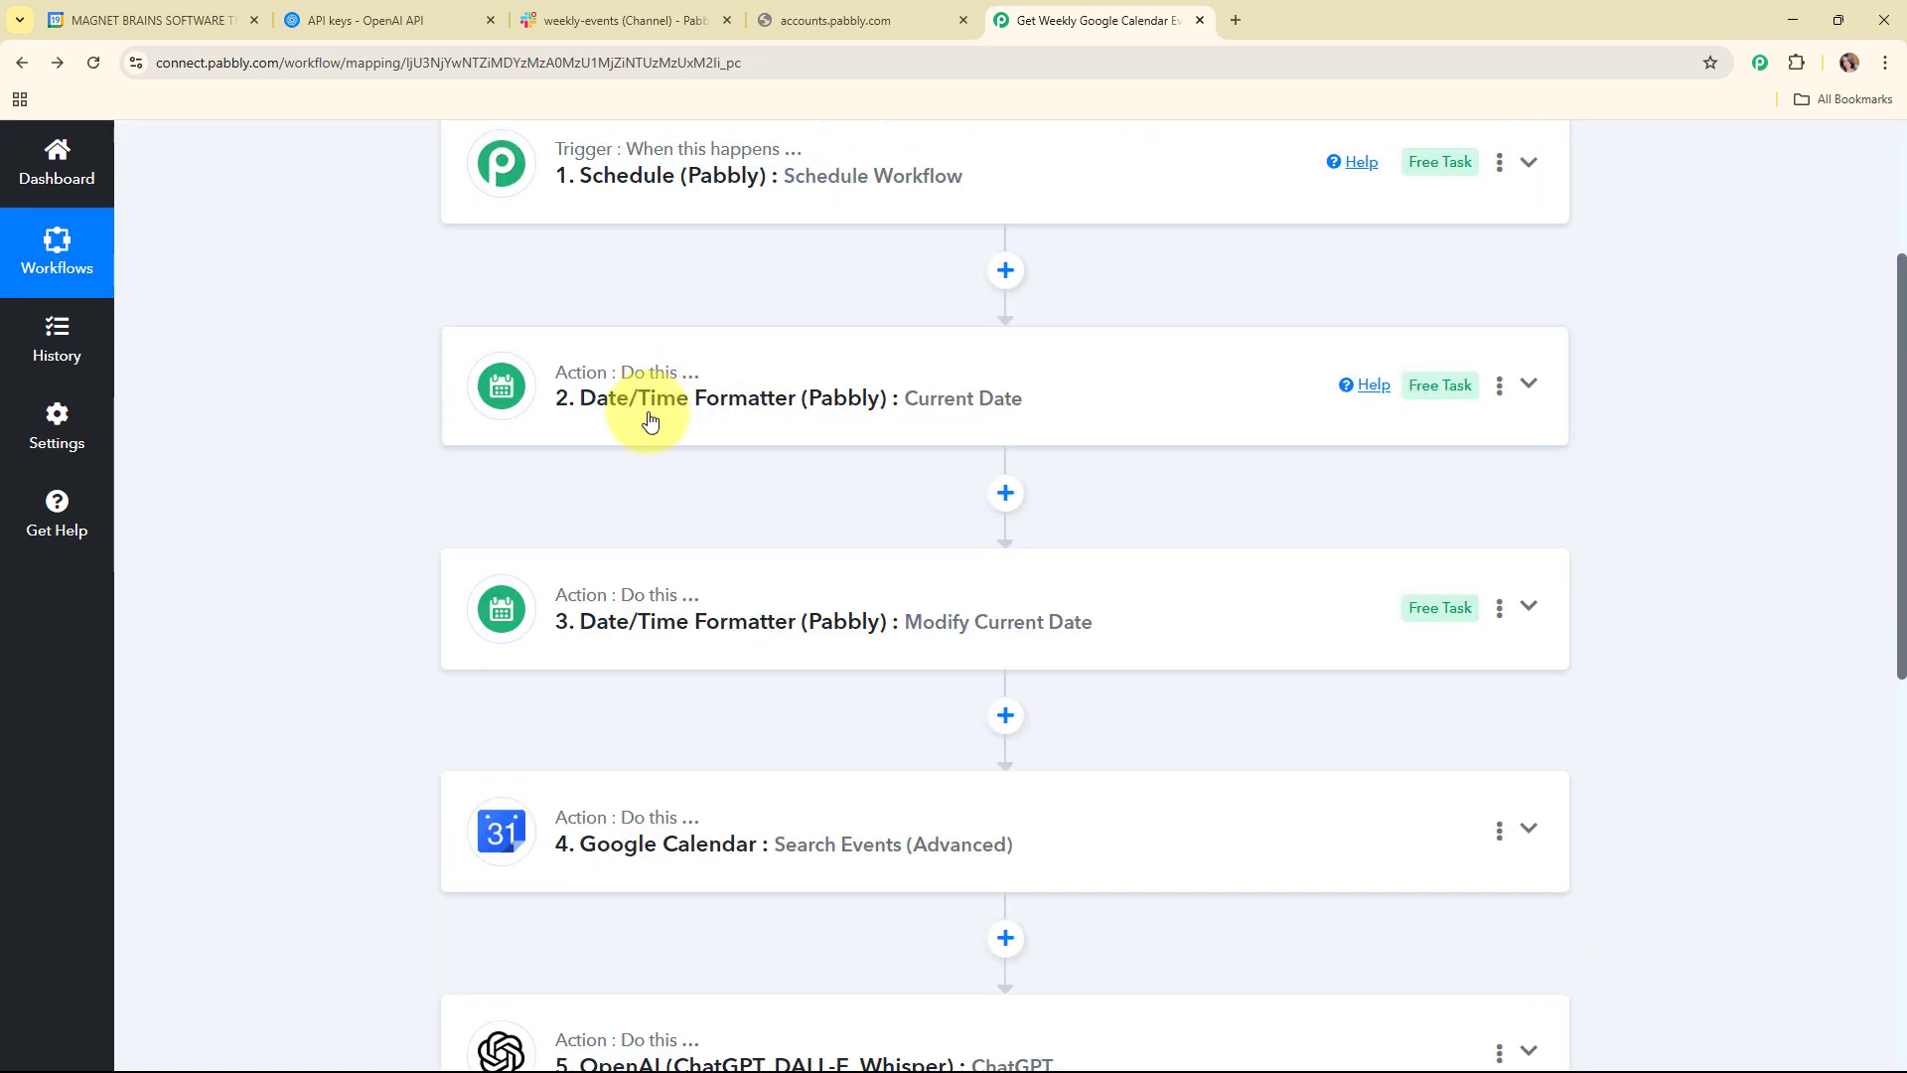
pyautogui.scroll(-3, 830, 504)
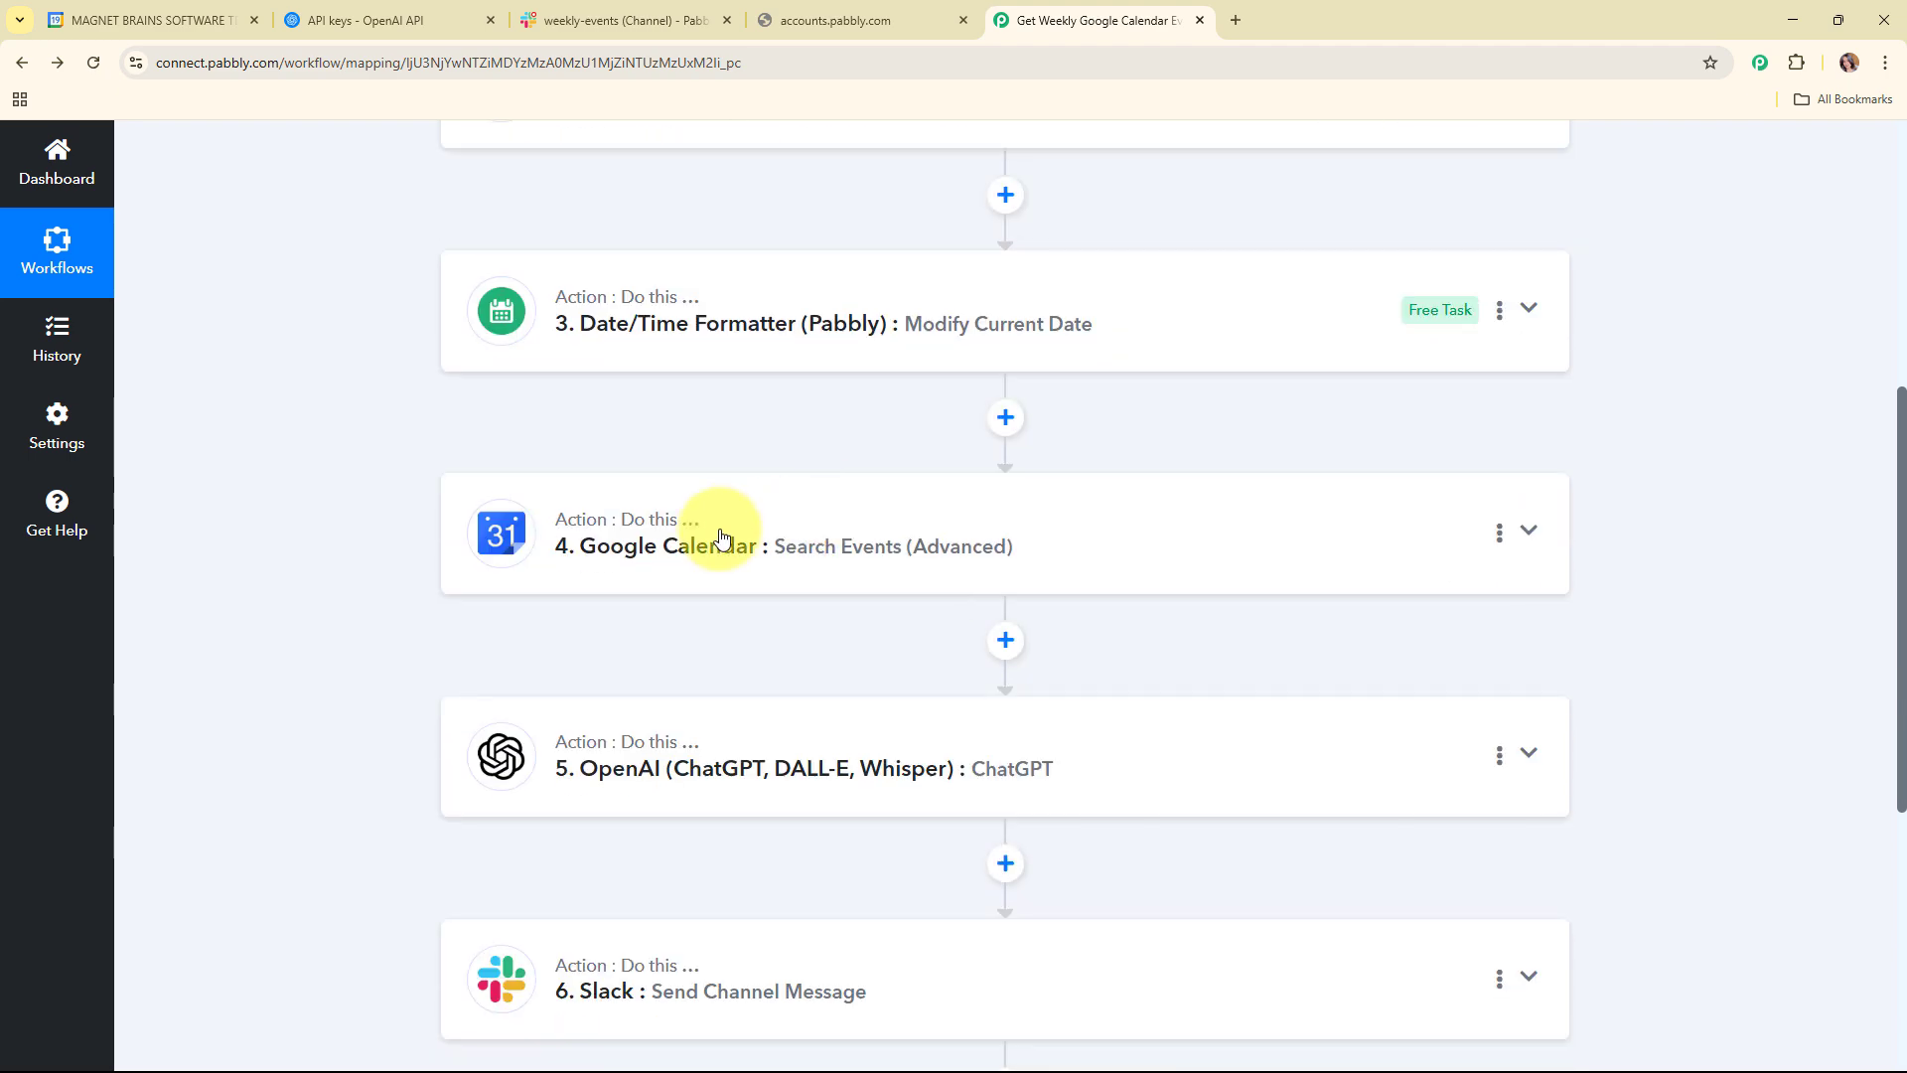
pyautogui.scroll(-5, 724, 553)
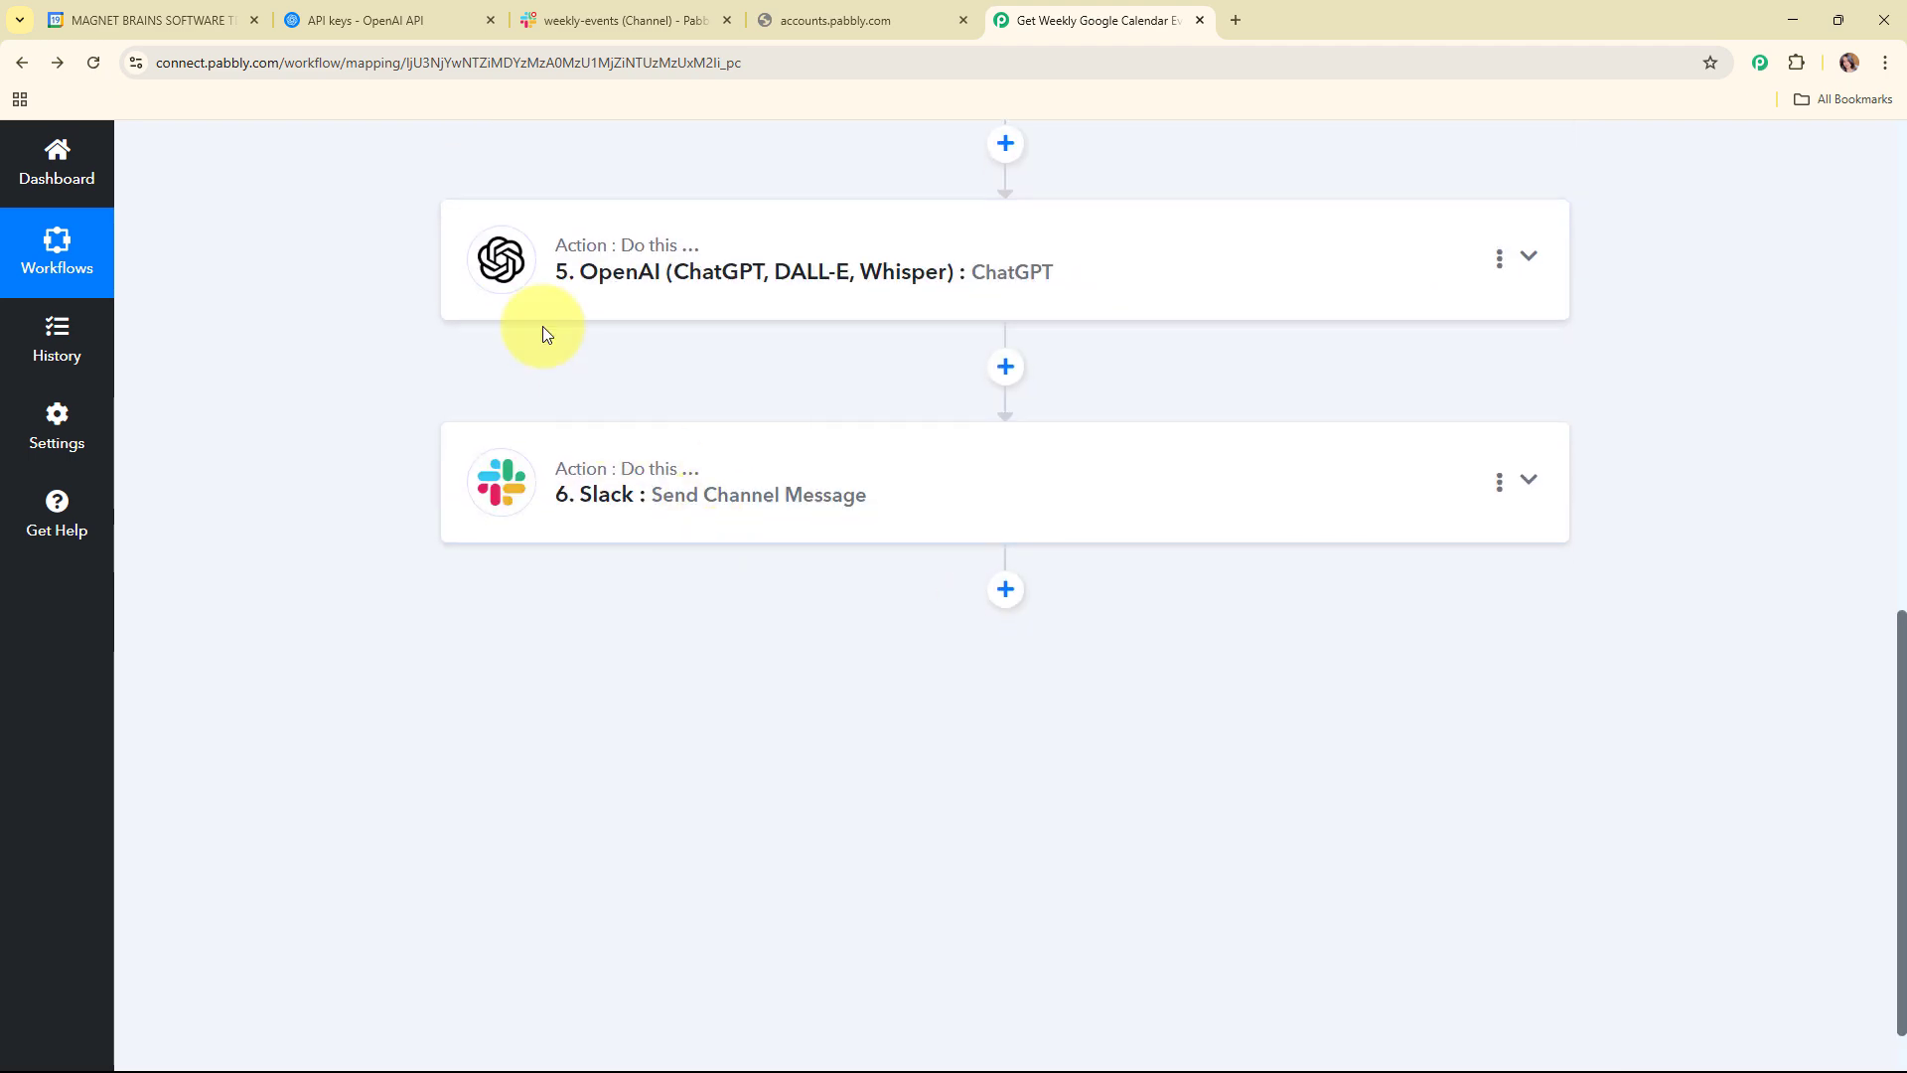
pyautogui.scroll(9, 724, 515)
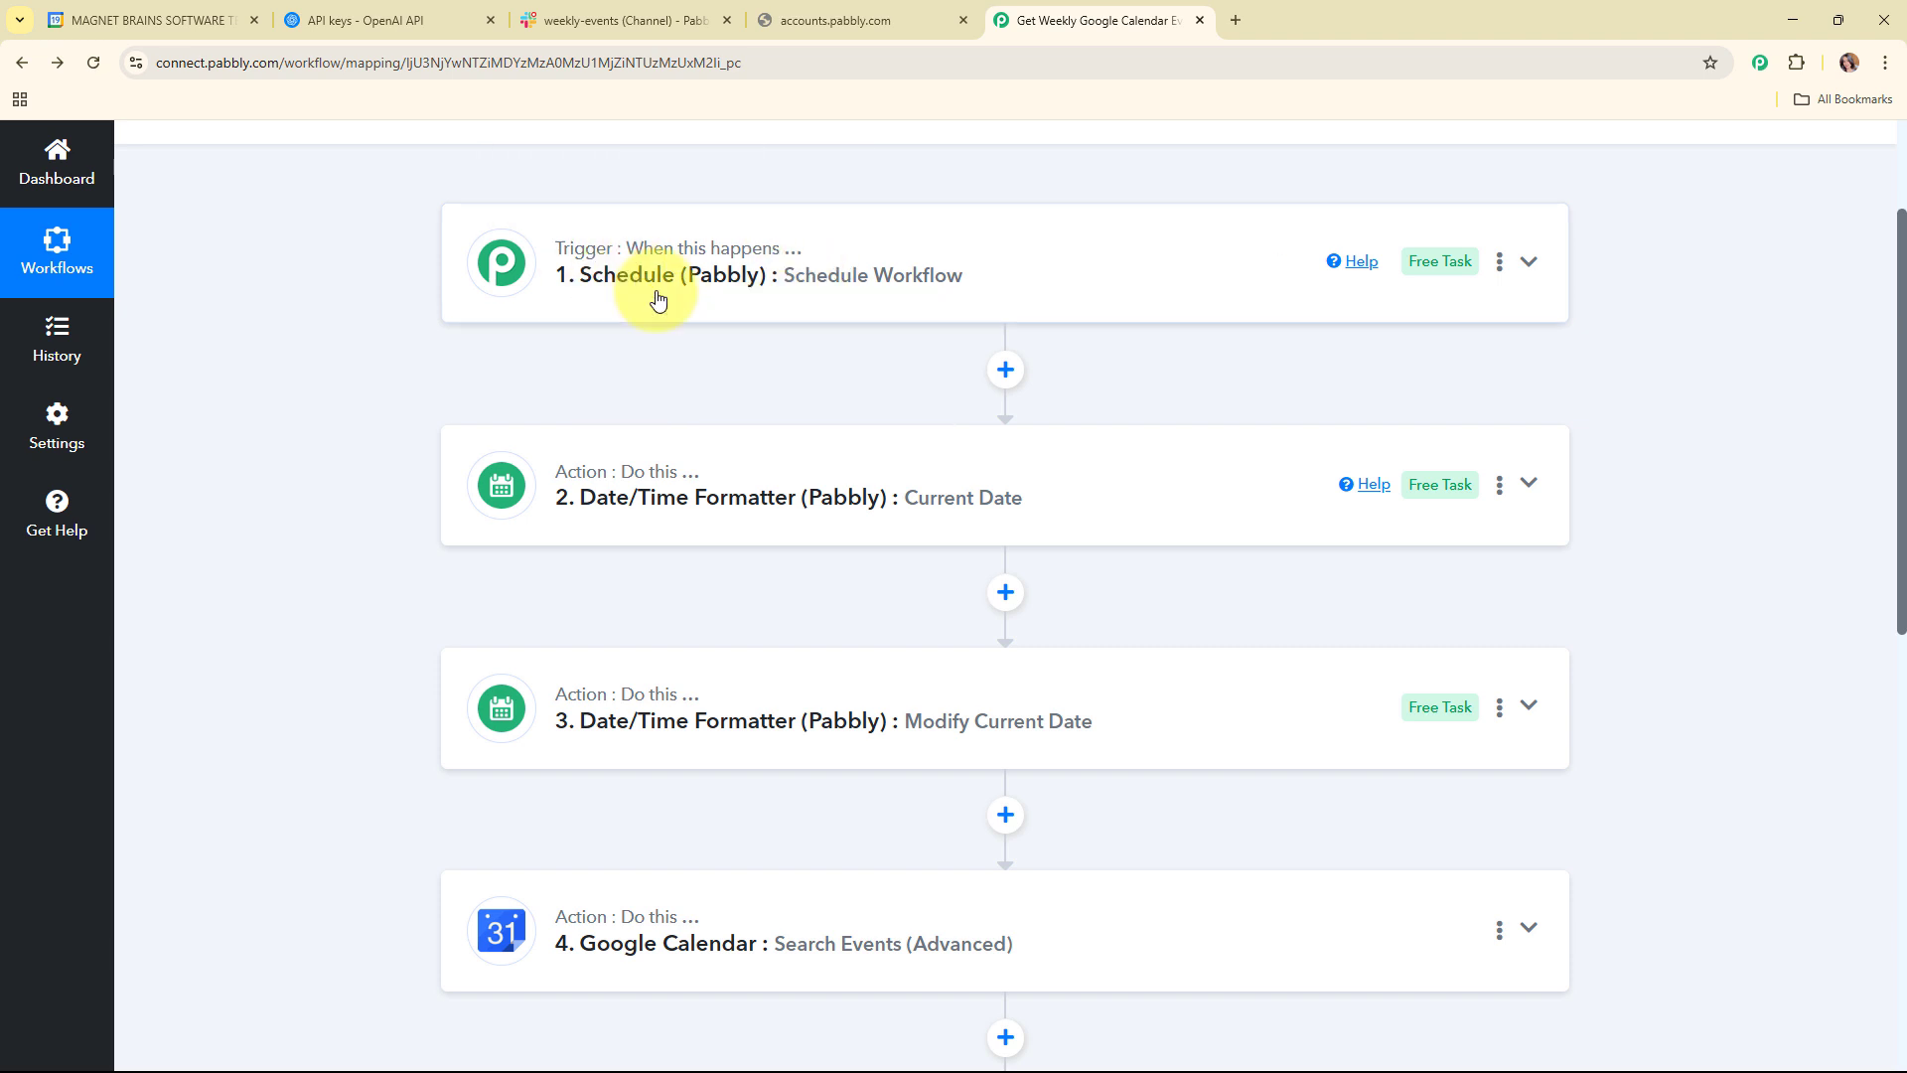
pyautogui.scroll(2, 638, 289)
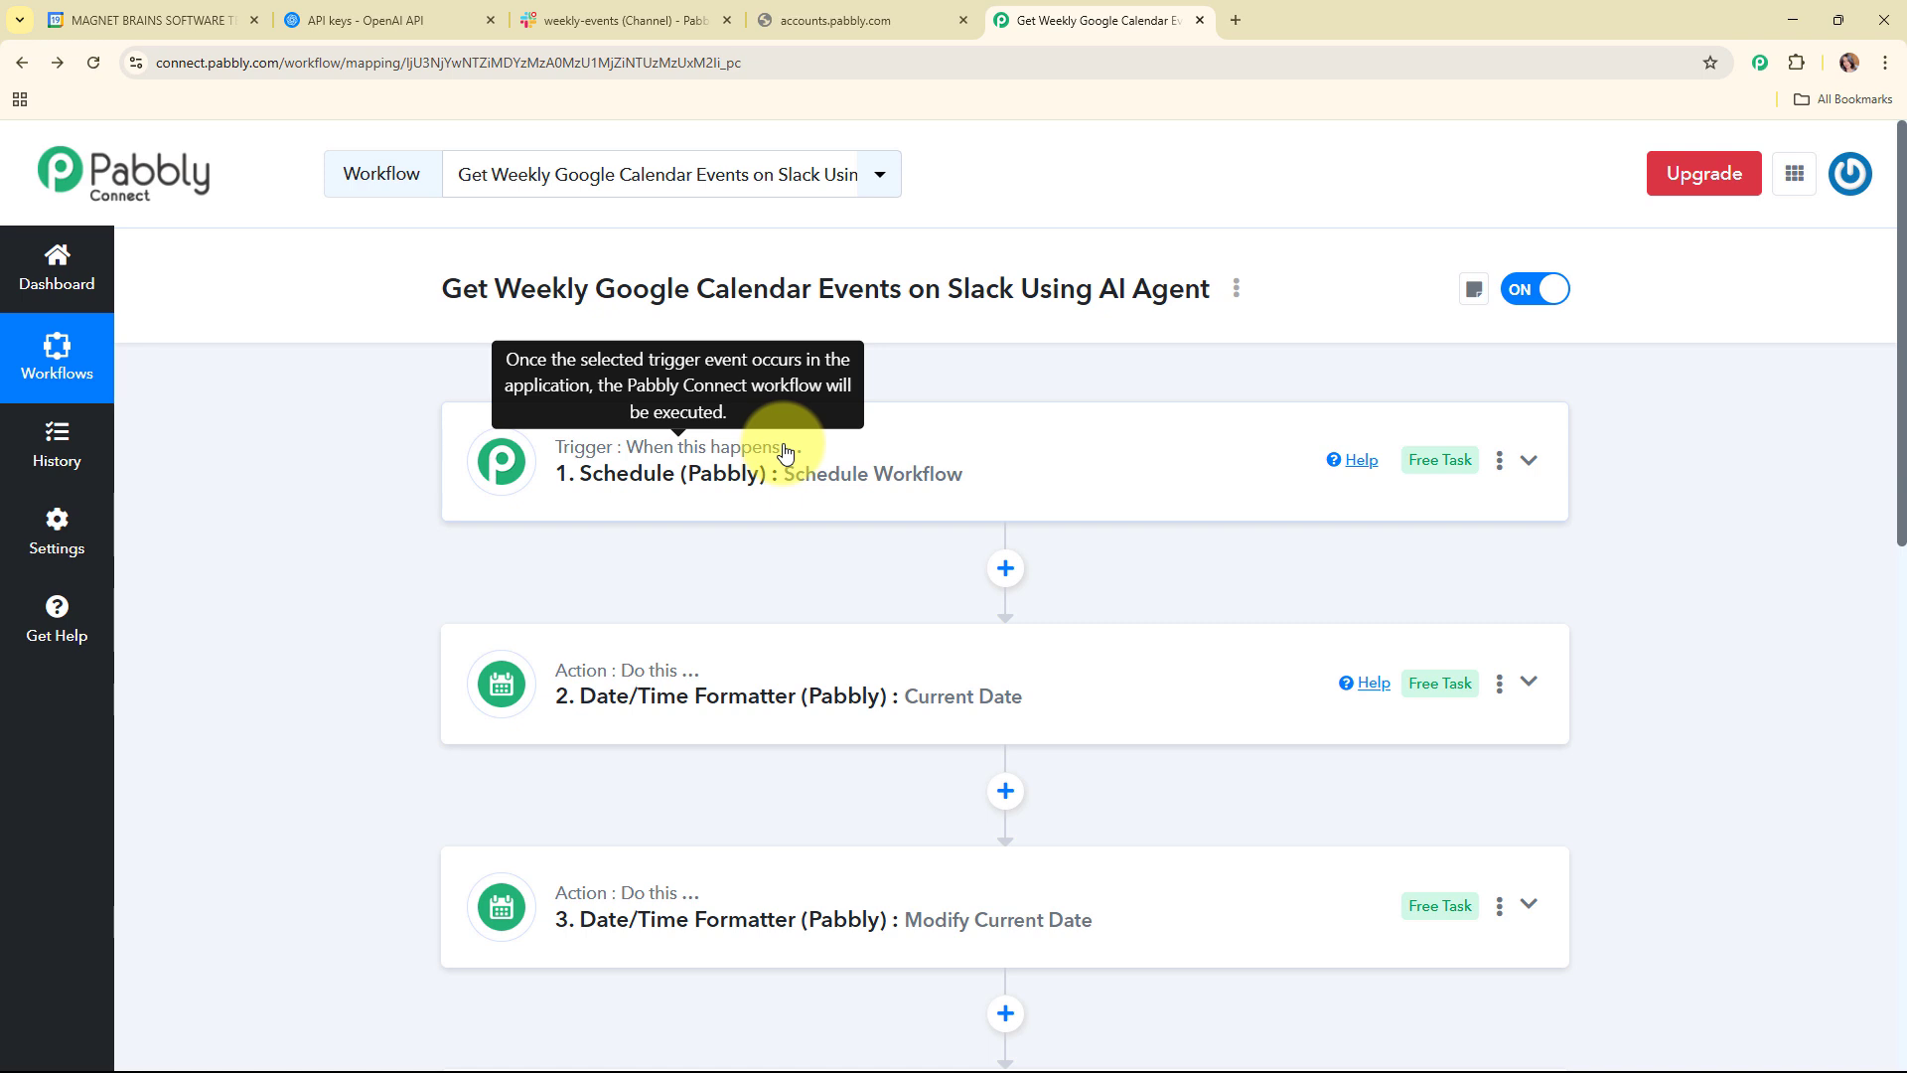
pyautogui.scroll(-2, 785, 452)
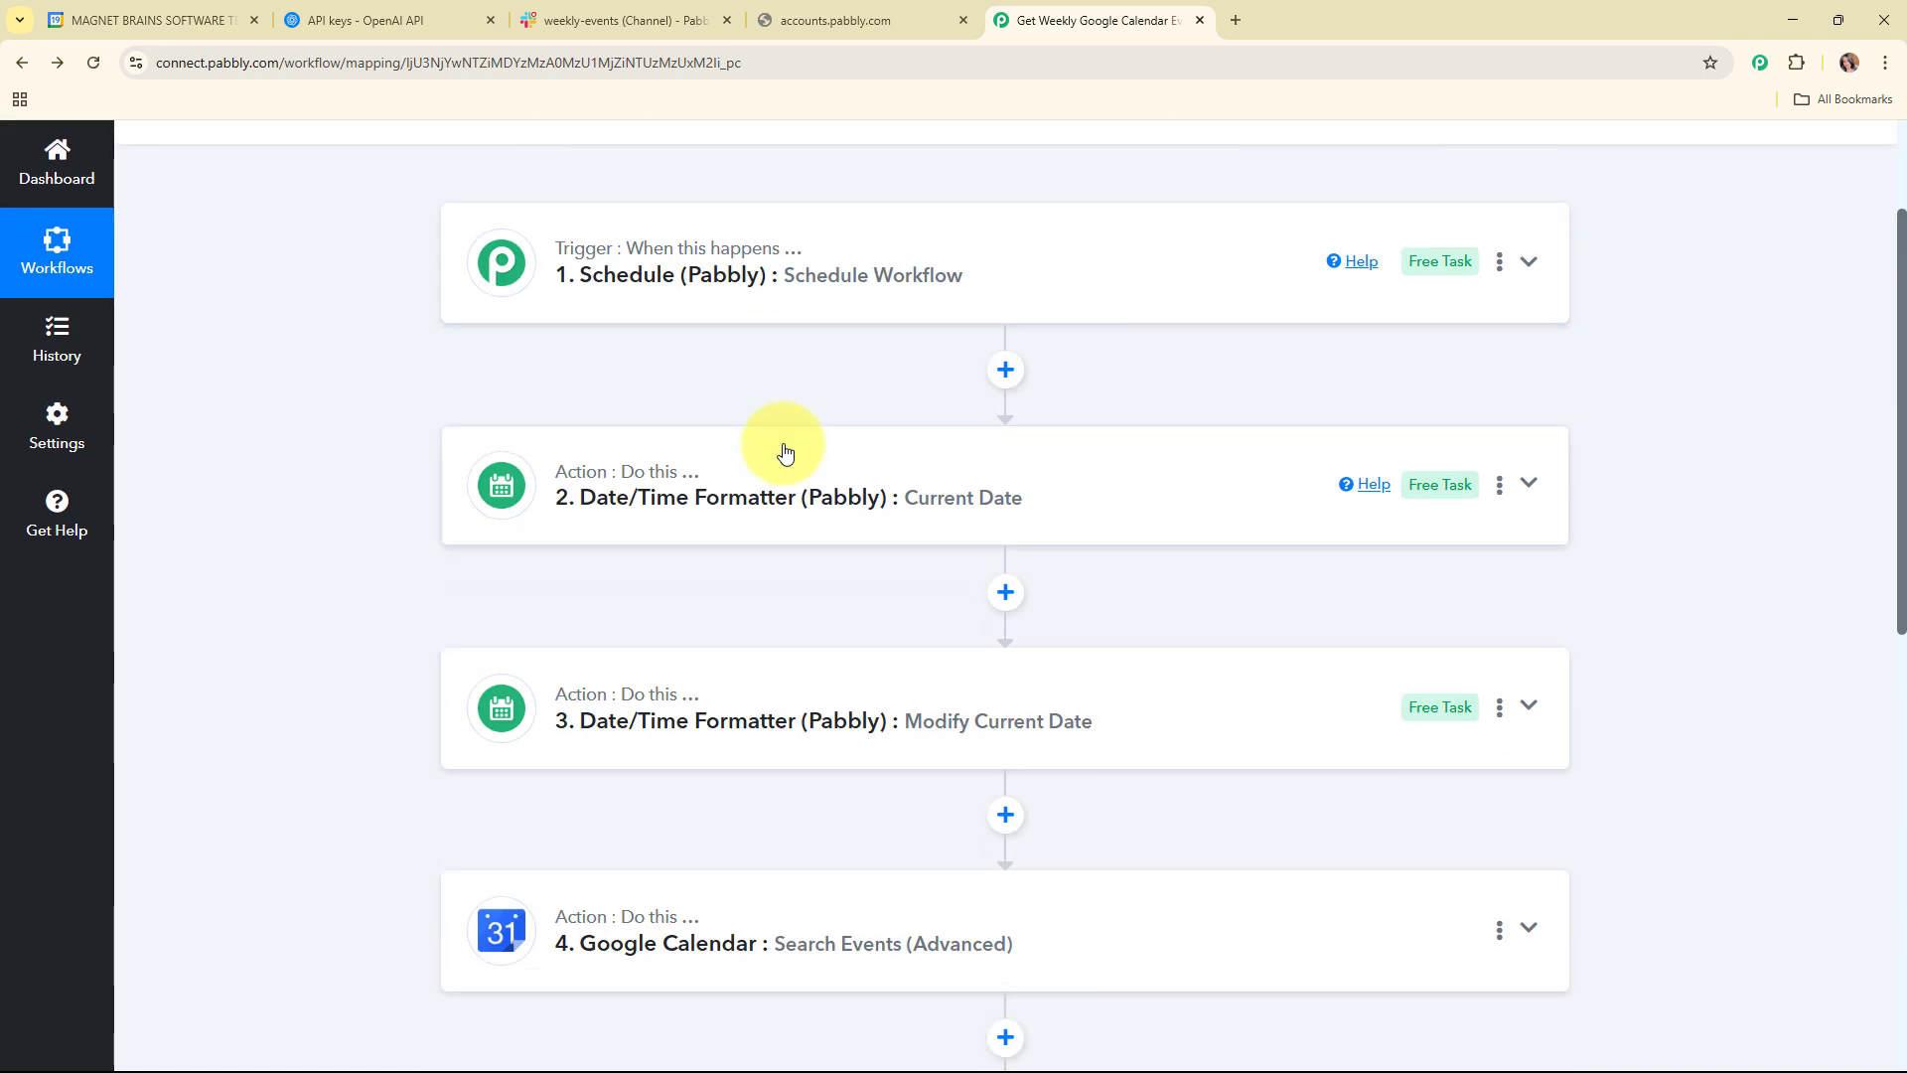
pyautogui.scroll(-2, 784, 452)
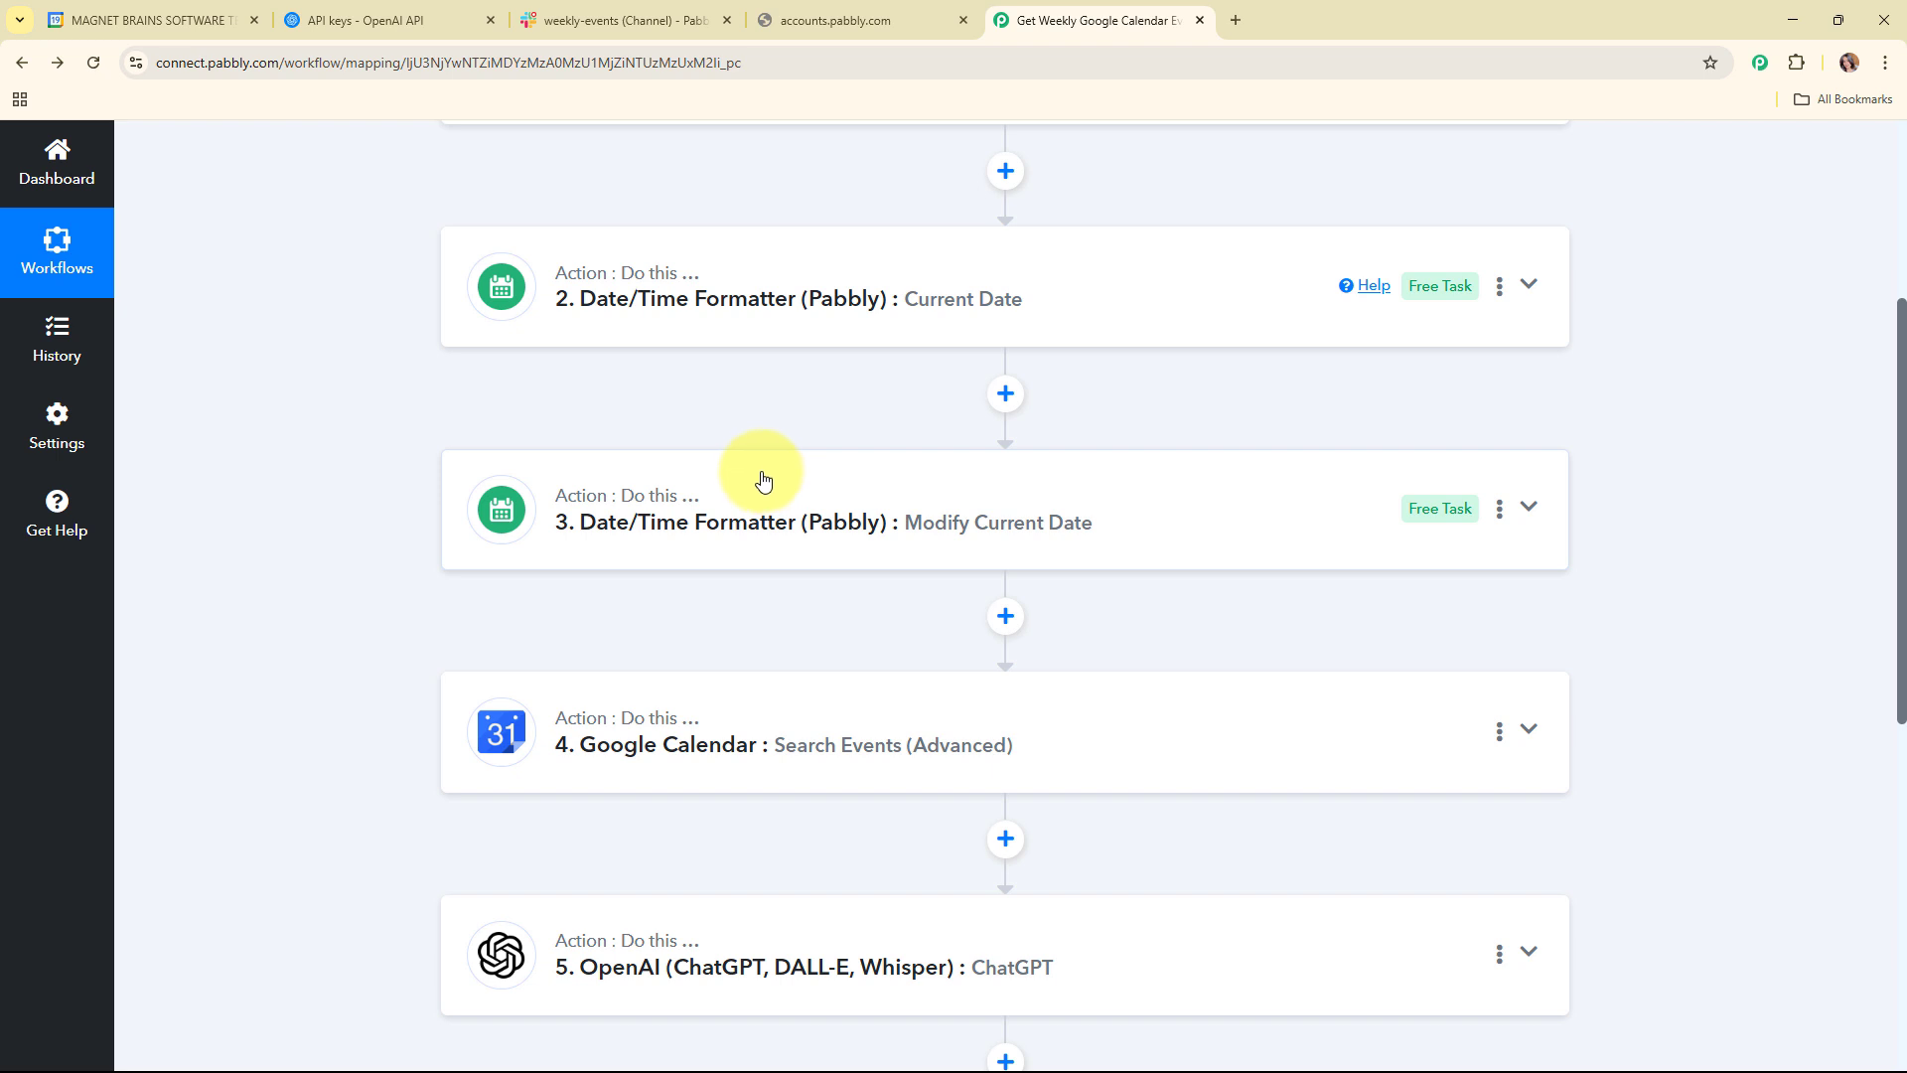
# Step: Examine the order of the date, Google Calendar, ChatGPT and Slack actions, and check the workflow's title
pyautogui.scroll(-2, 762, 474)
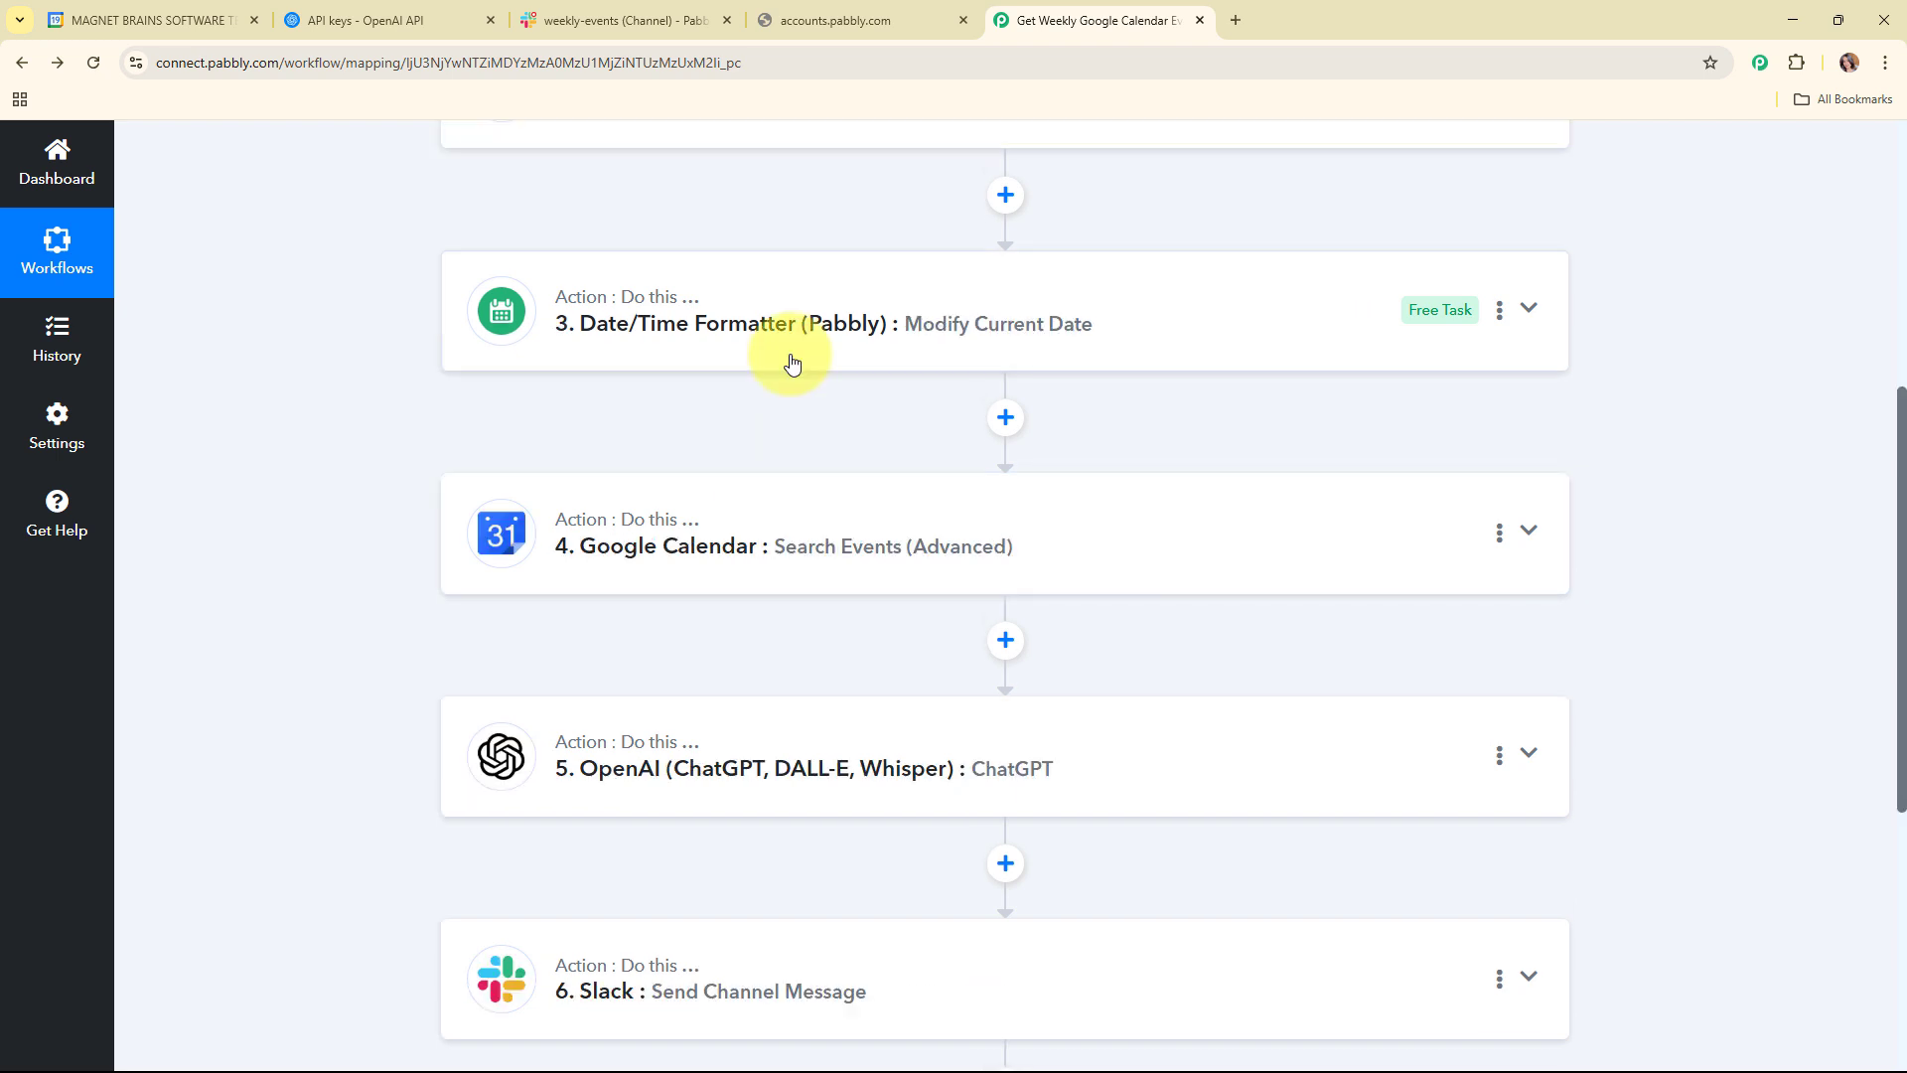
pyautogui.scroll(-1, 778, 366)
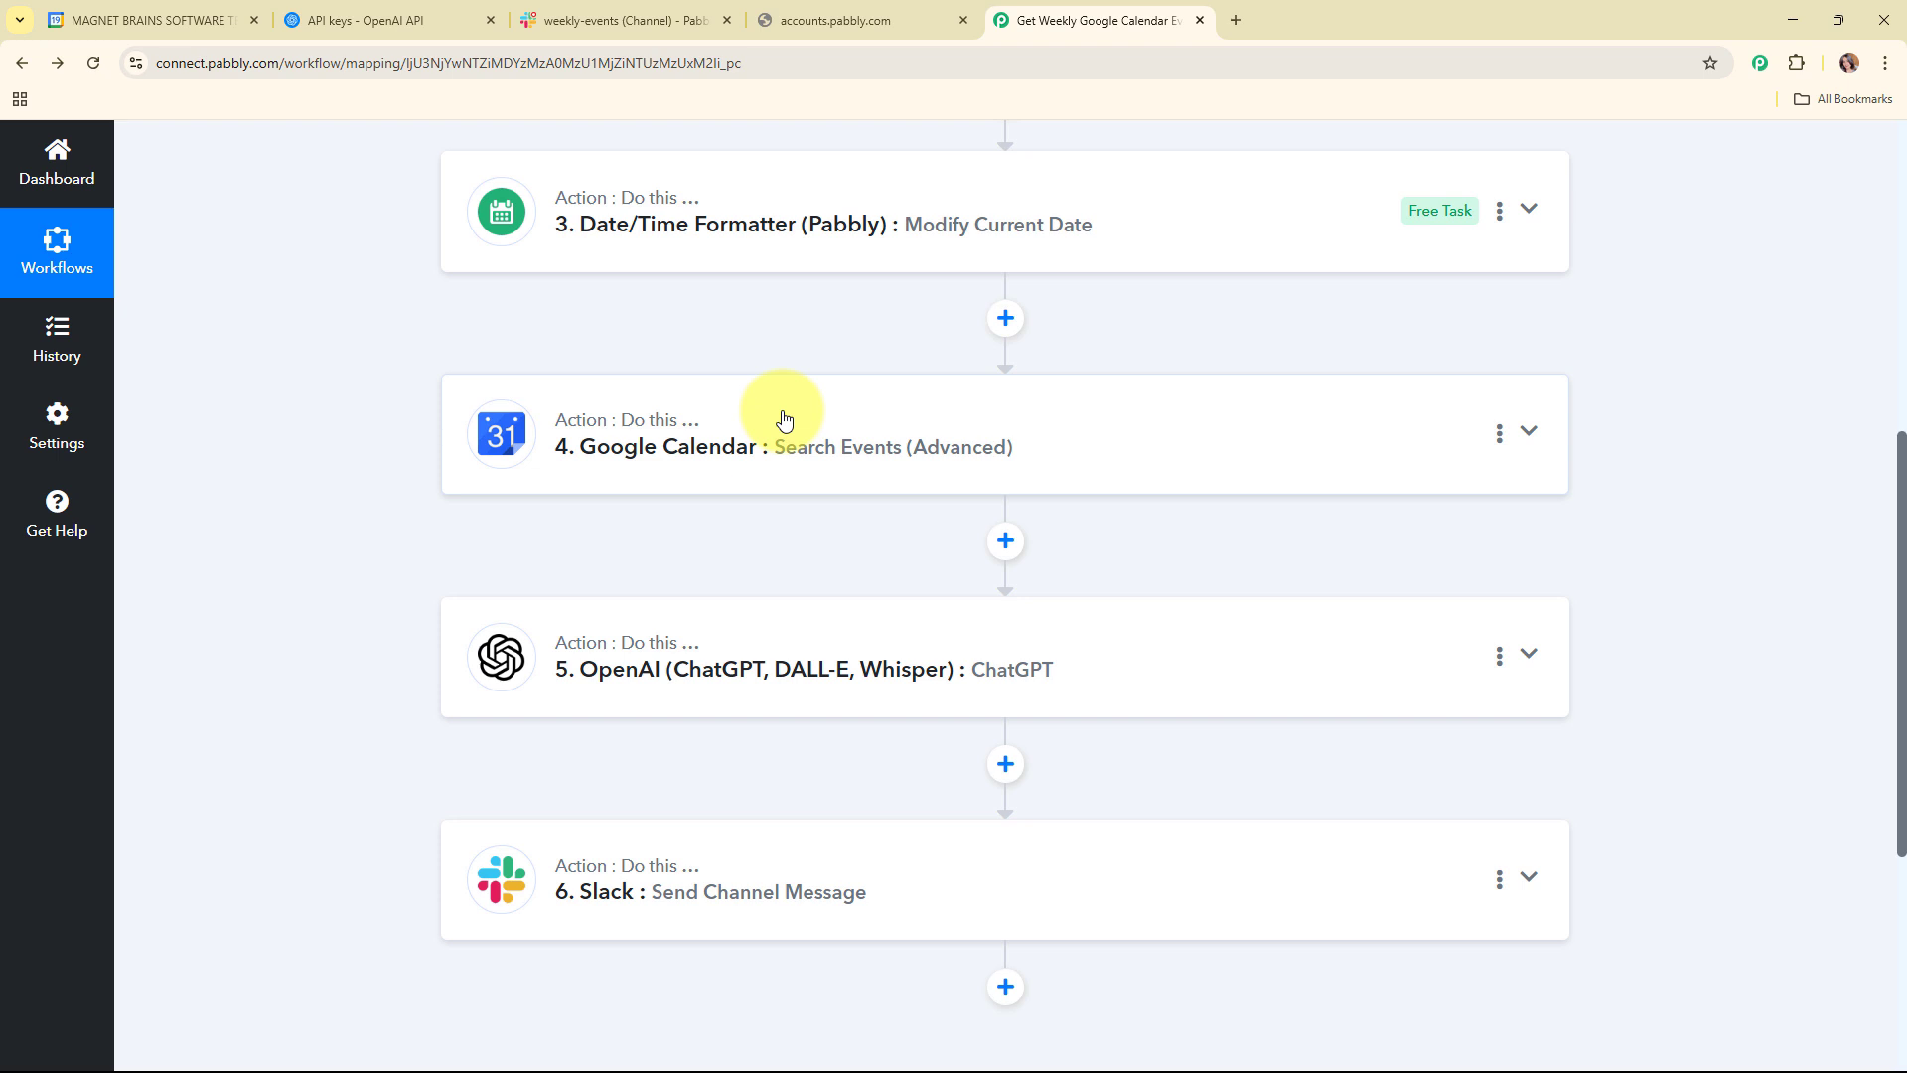
pyautogui.scroll(-2, 783, 418)
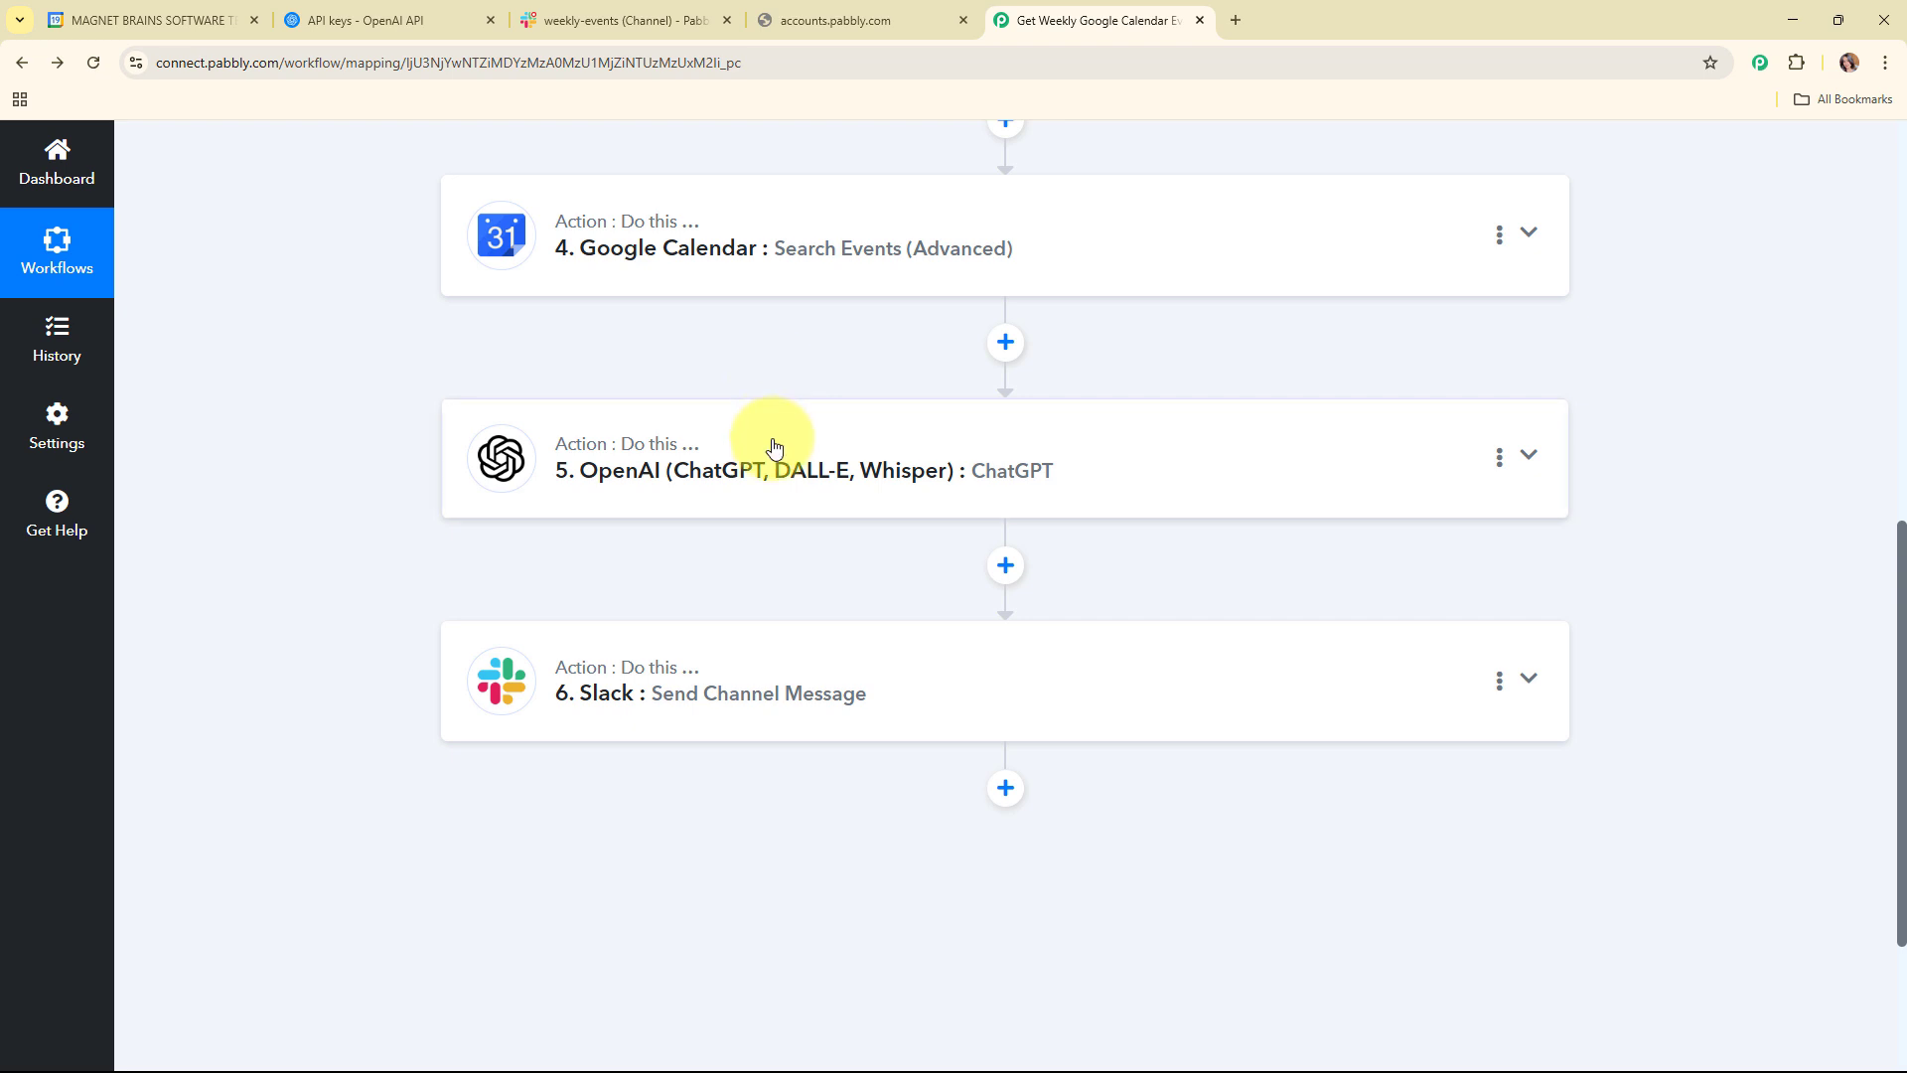
pyautogui.scroll(-2, 775, 446)
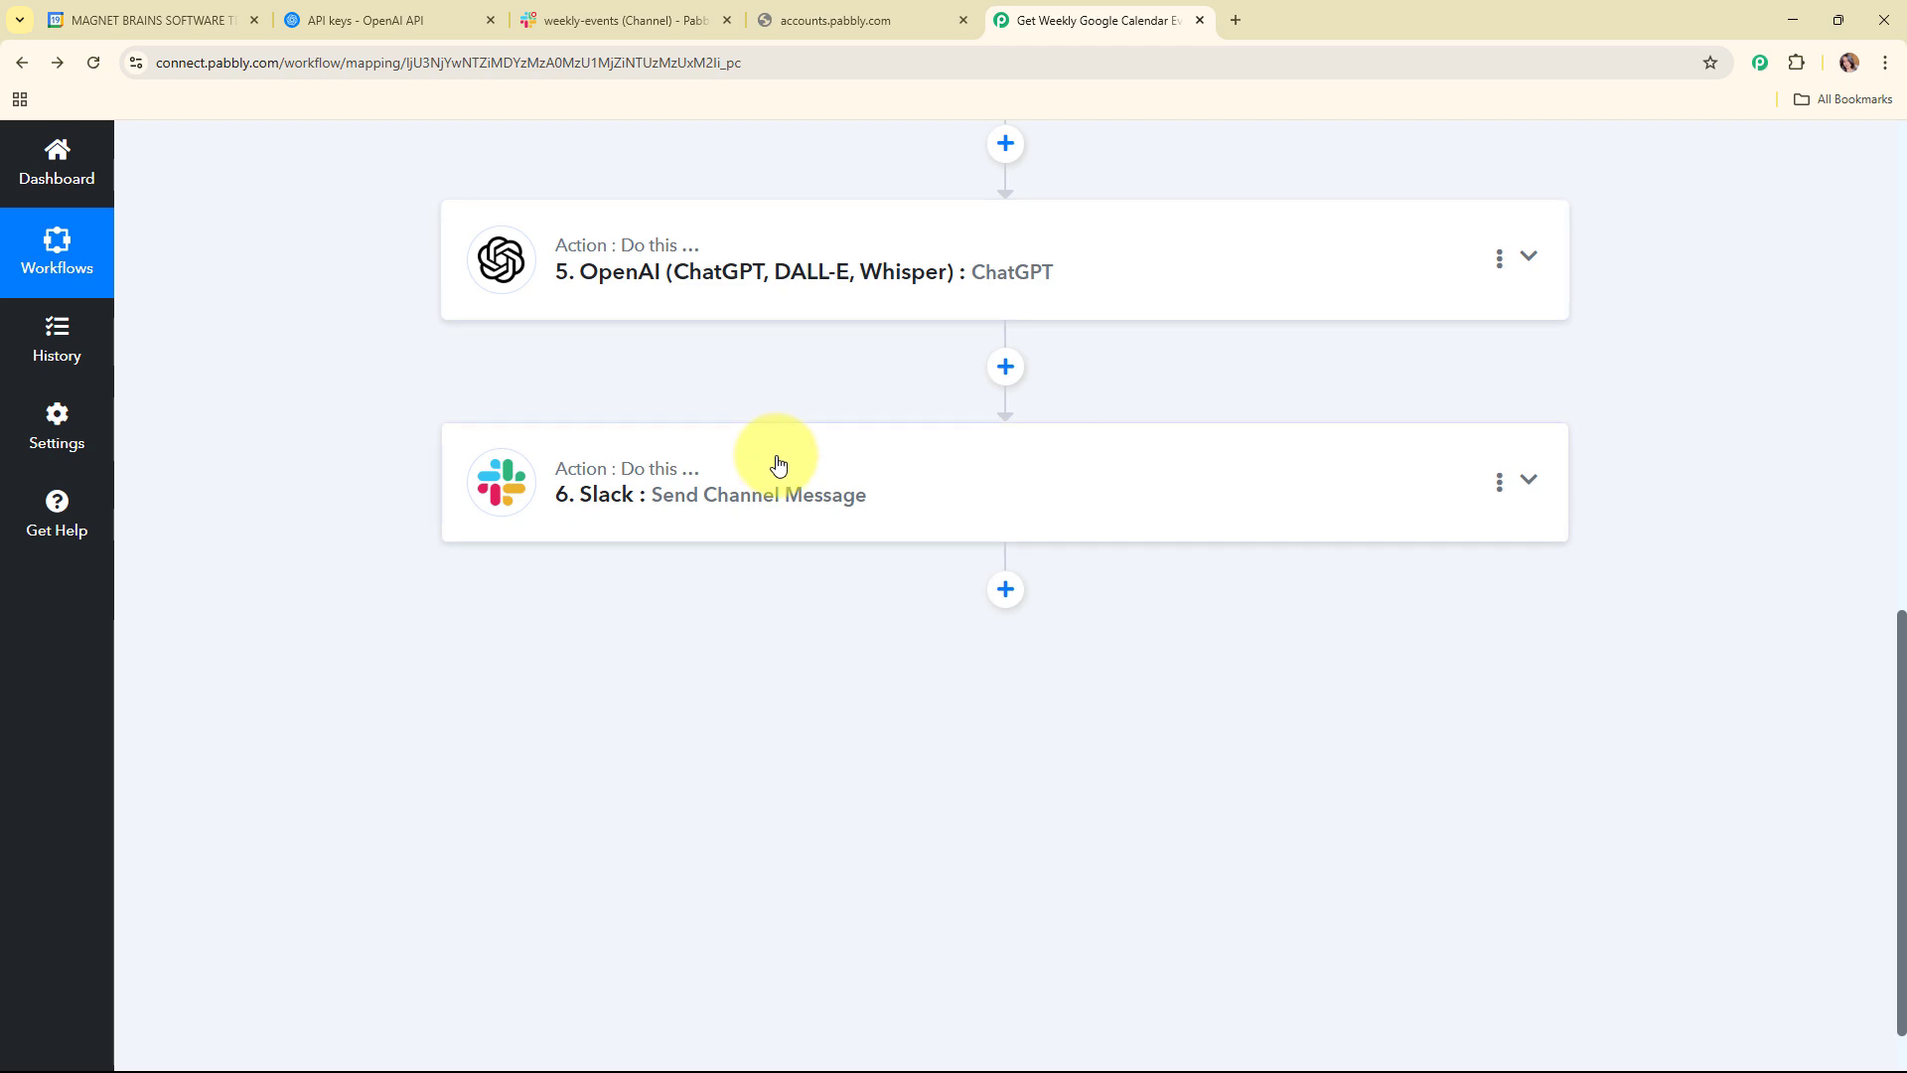
pyautogui.scroll(10, 777, 464)
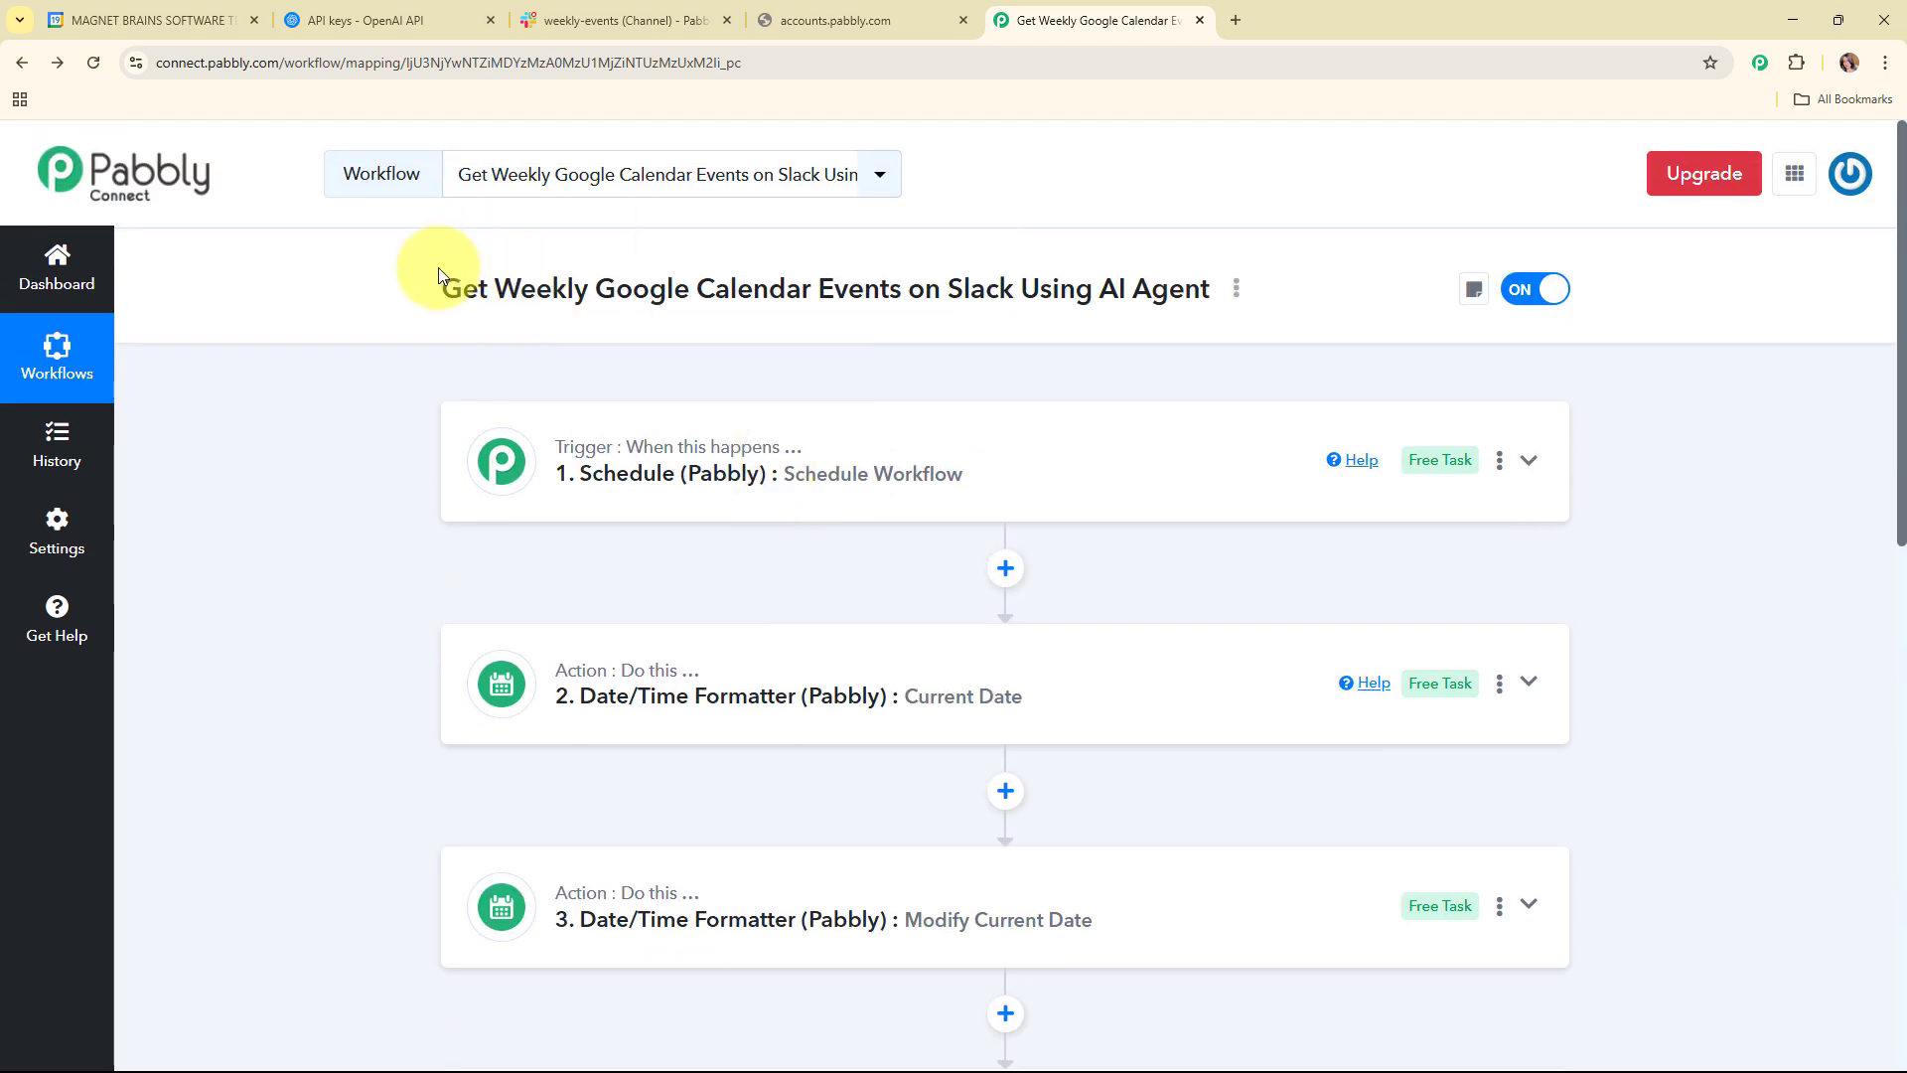
pyautogui.moveTo(438, 266); pyautogui.dragTo(1204, 318)
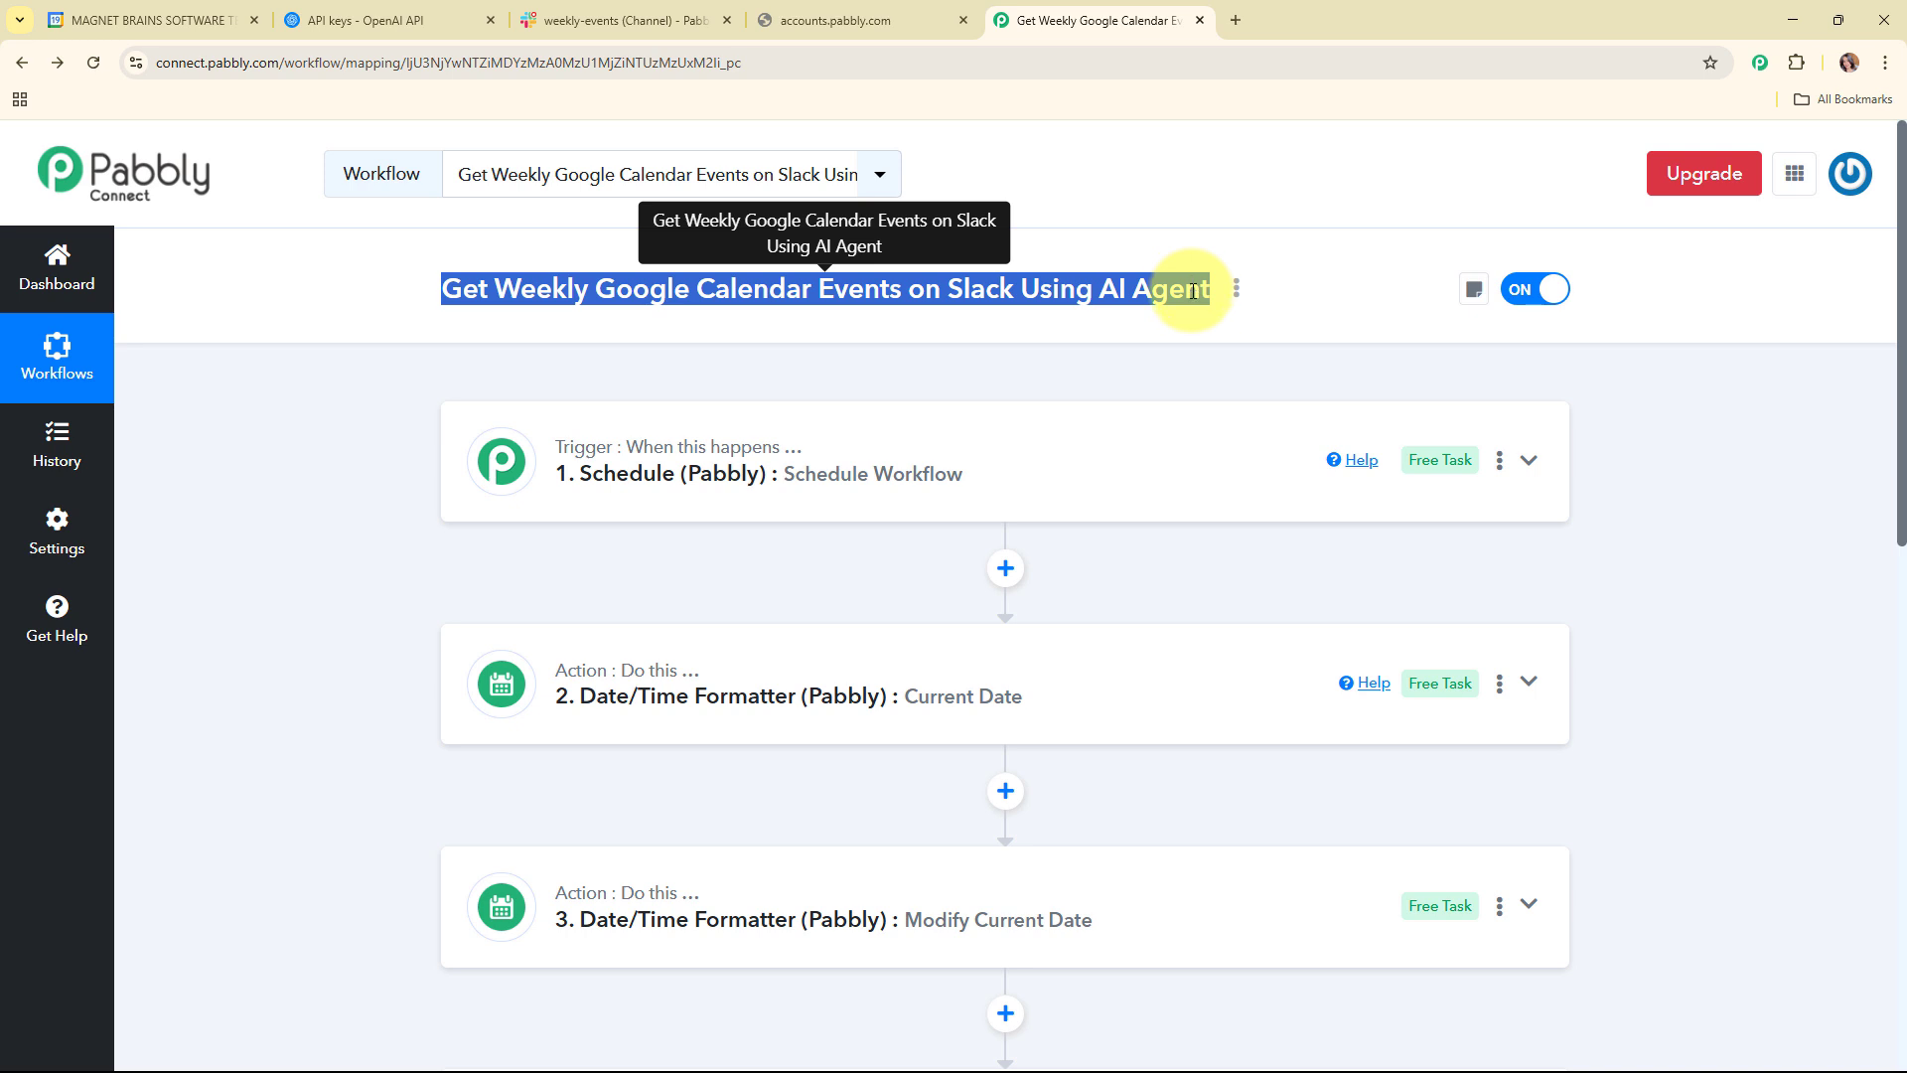
pyautogui.click(1189, 368)
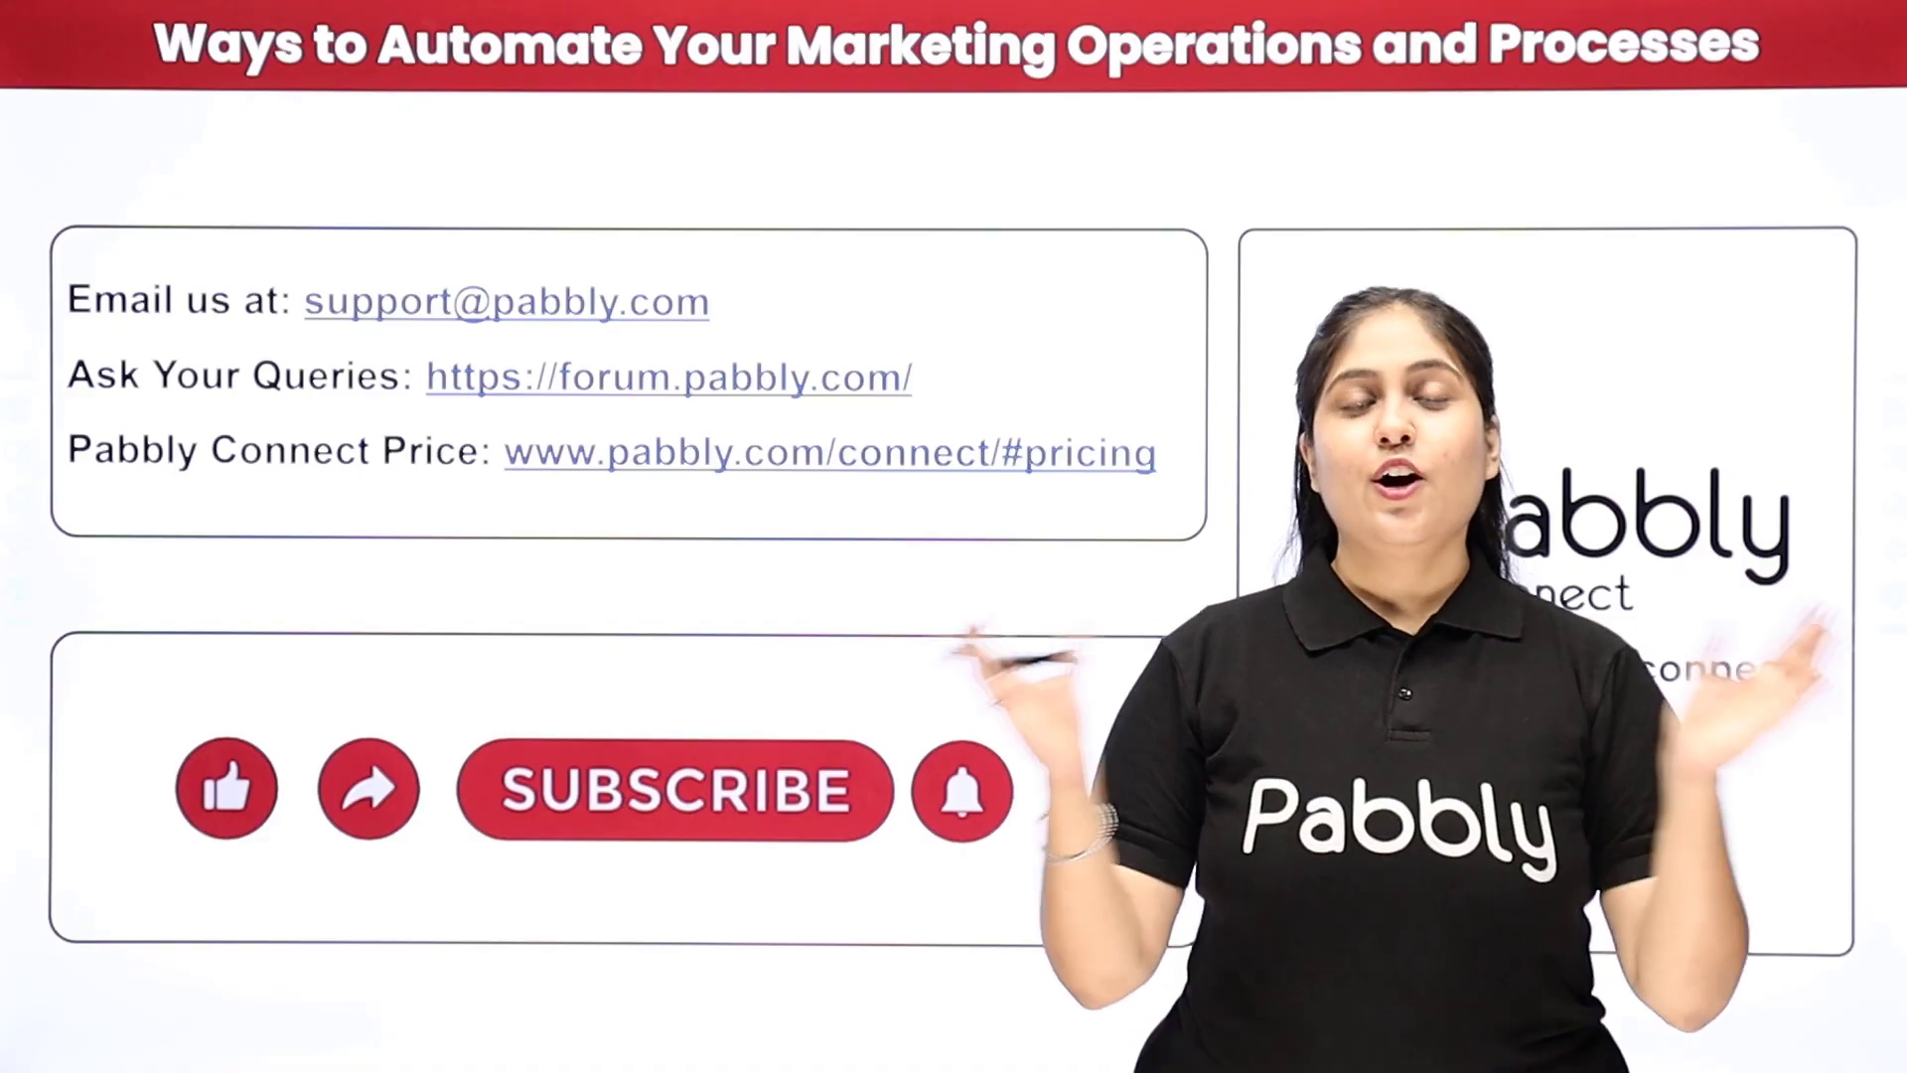